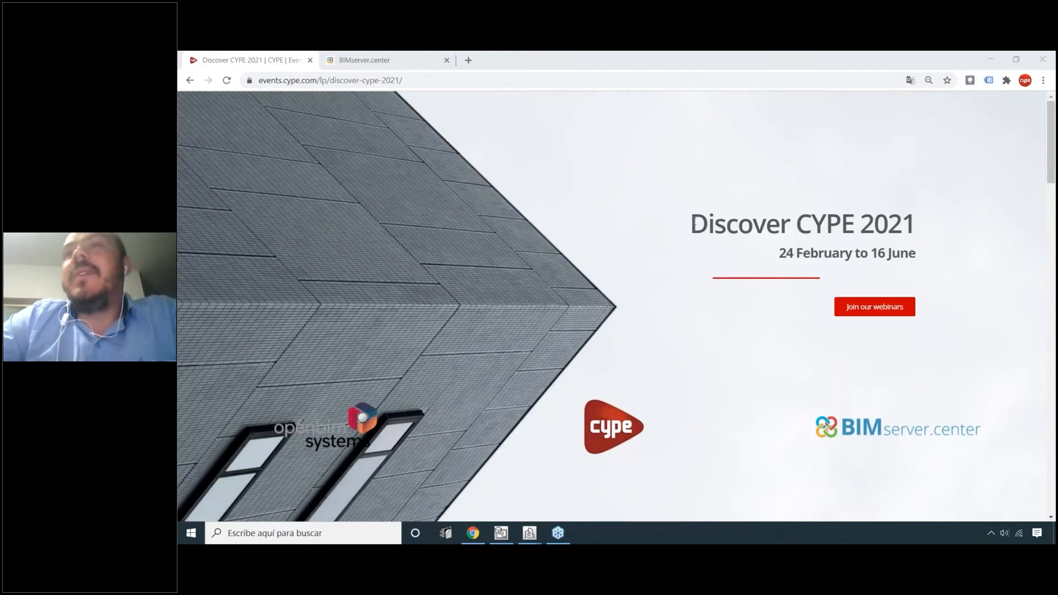
- Find the Program section of the Discover CYPE 2021 page and examine the date of the February seminar
{"action": "left_click_drag", "start_coordinate": [694, 224], "coordinate": [874, 224]}
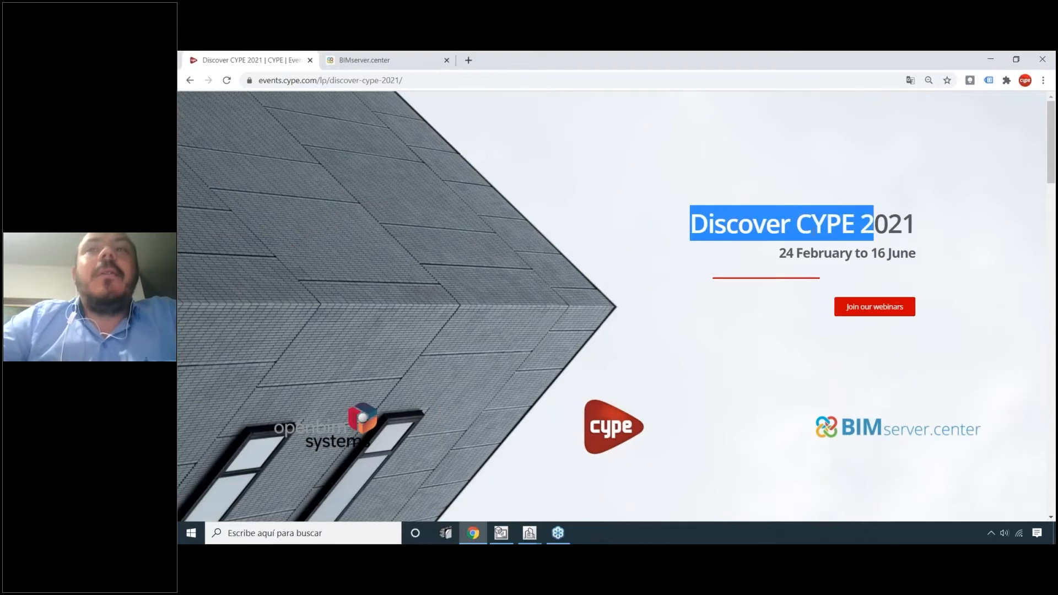
{"action": "scroll", "coordinate": [814, 234], "scroll_direction": "down", "scroll_amount": 15}
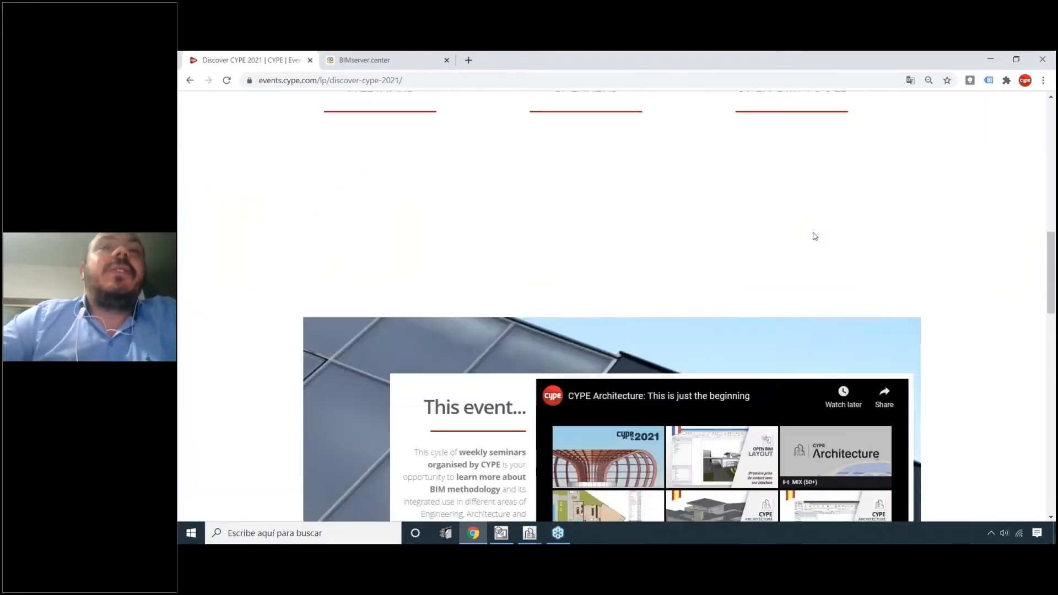
{"action": "scroll", "coordinate": [815, 236], "scroll_direction": "down", "scroll_amount": 3}
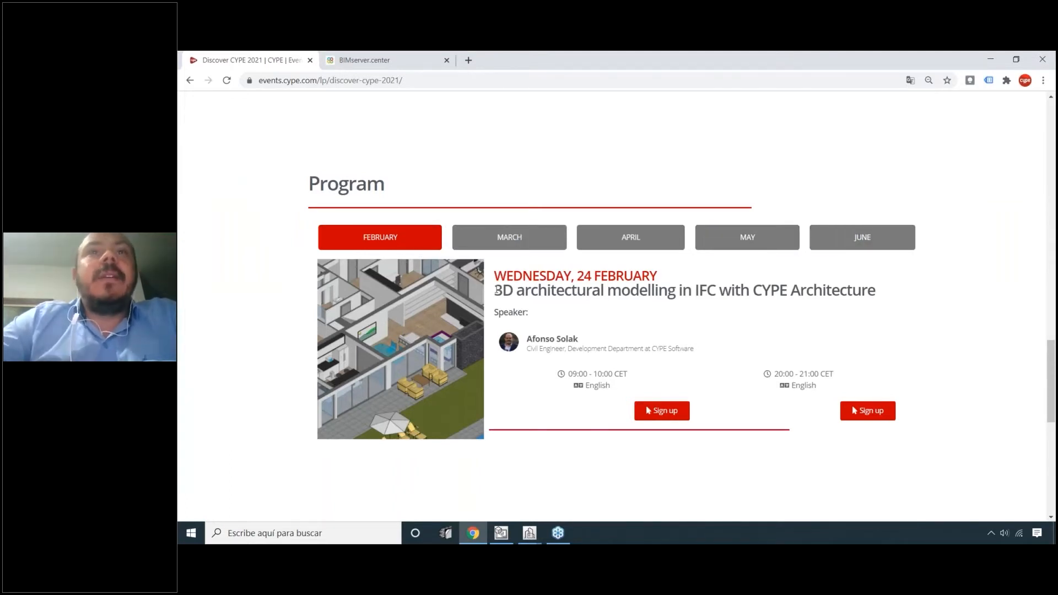
{"action": "left_click_drag", "start_coordinate": [578, 276], "coordinate": [672, 273]}
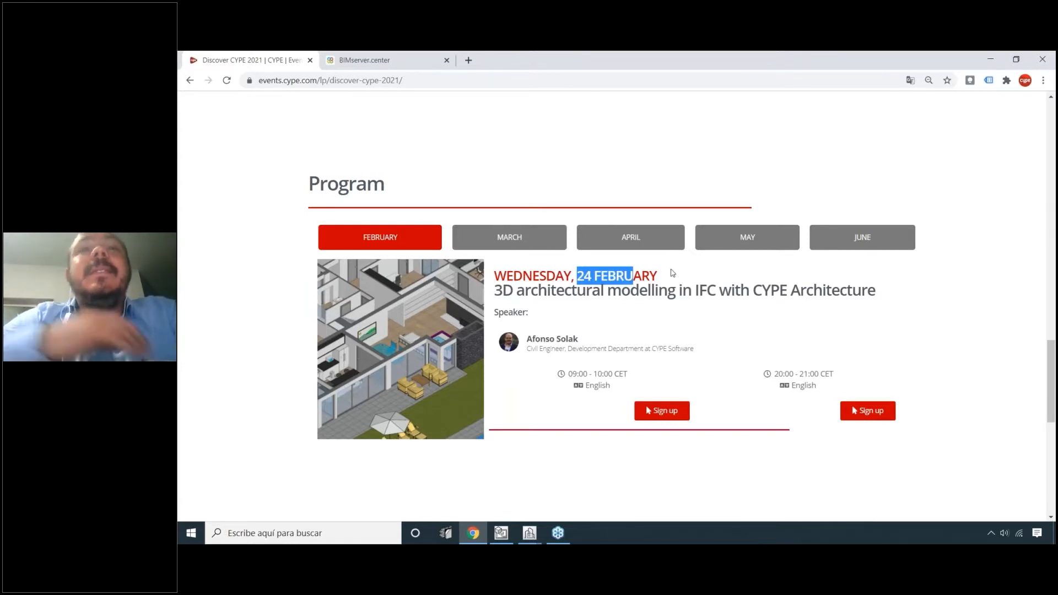
- Browse the March and April seminar programs, looking through the April sessions from 07 to 28 April
{"action": "left_click", "coordinate": [563, 246]}
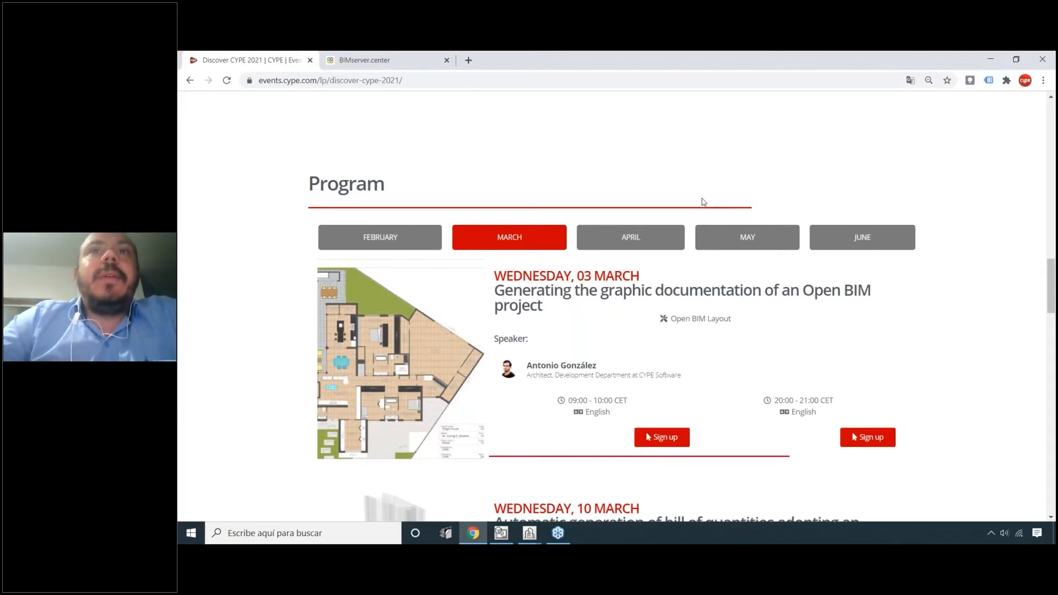
{"action": "left_click", "coordinate": [641, 241]}
{"action": "scroll", "coordinate": [668, 208], "scroll_direction": "down", "scroll_amount": 10}
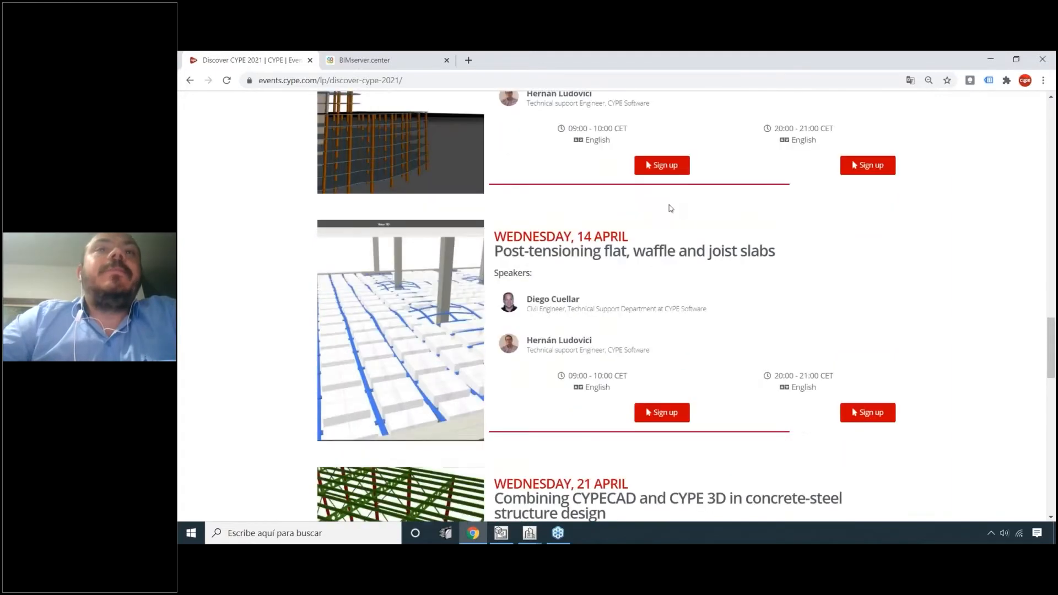
{"action": "scroll", "coordinate": [688, 200], "scroll_direction": "down", "scroll_amount": 3}
{"action": "scroll", "coordinate": [688, 200], "scroll_direction": "up", "scroll_amount": 8}
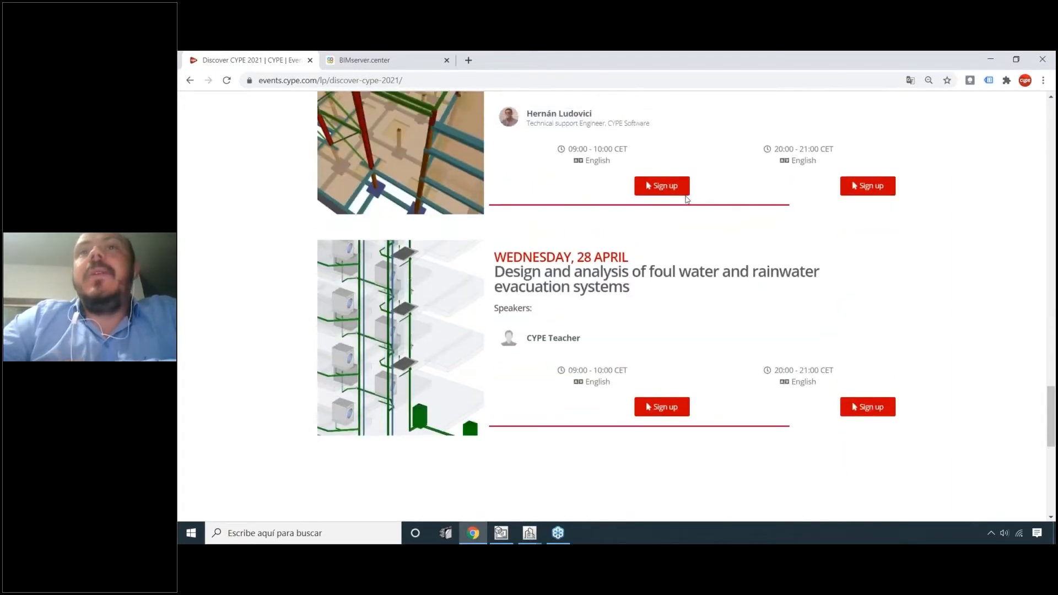
{"action": "scroll", "coordinate": [687, 200], "scroll_direction": "up", "scroll_amount": 3}
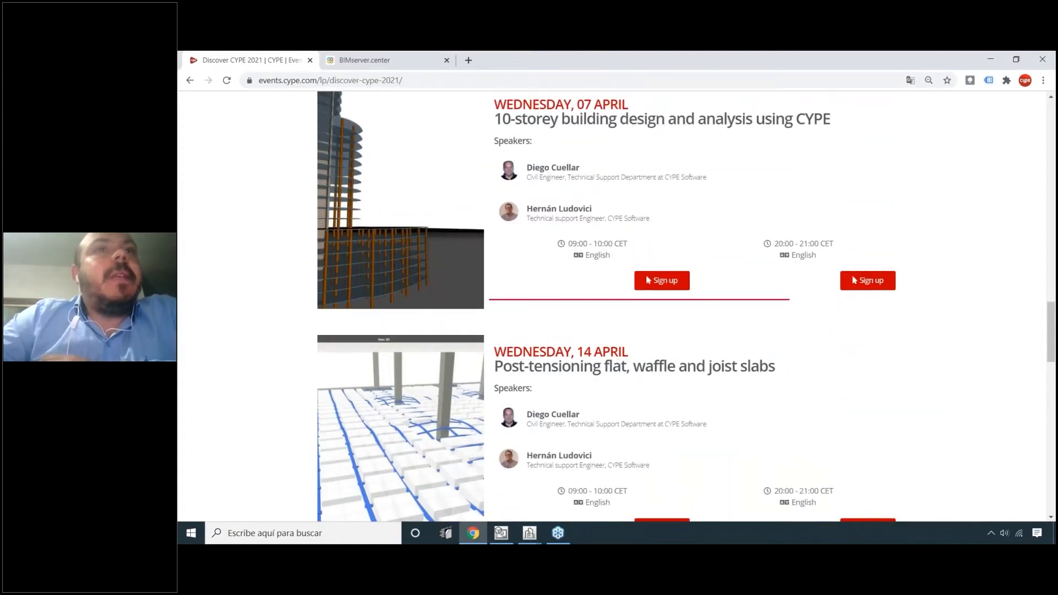
{"action": "scroll", "coordinate": [694, 216], "scroll_direction": "up", "scroll_amount": 4}
{"action": "scroll", "coordinate": [695, 216], "scroll_direction": "down", "scroll_amount": 2}
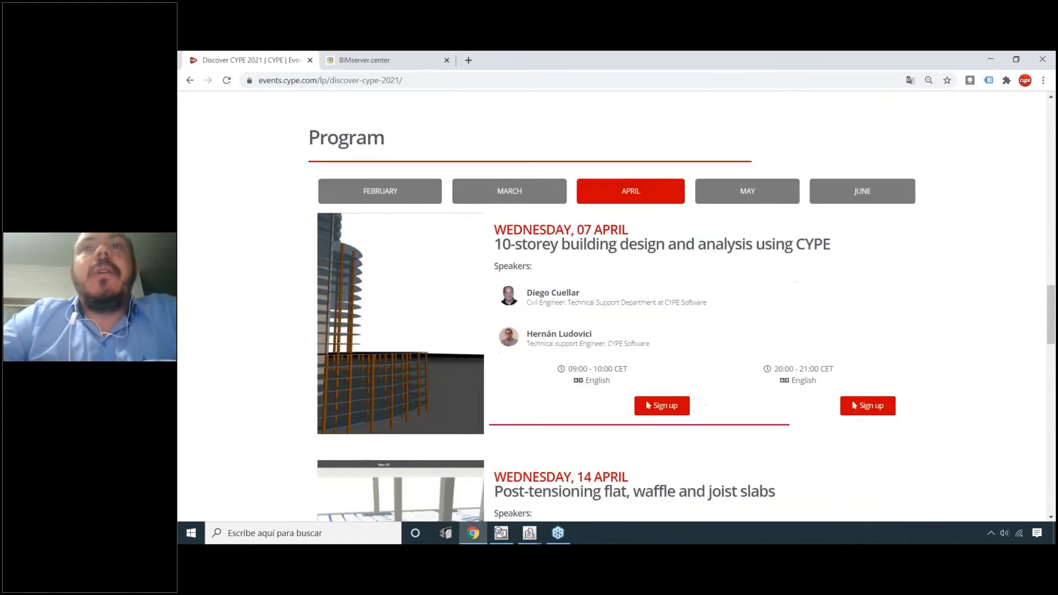
{"action": "left_click", "coordinate": [742, 181]}
- Return to the February program and examine the date and title of the seminar on 3D architectural modelling in IFC with CYPE Architecture
{"action": "left_click", "coordinate": [436, 181]}
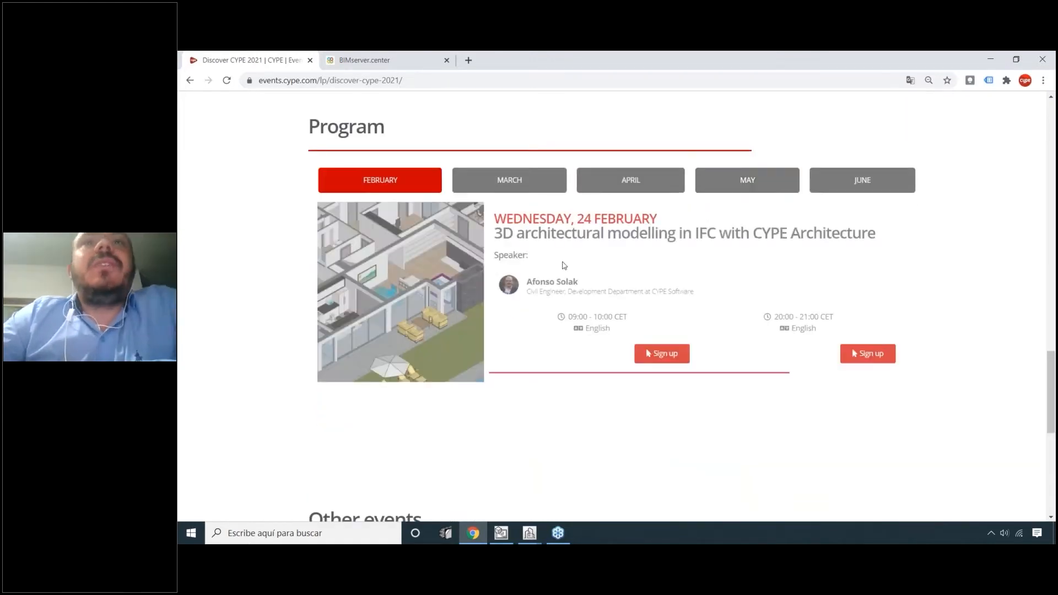
{"action": "scroll", "coordinate": [589, 171], "scroll_direction": "down", "scroll_amount": 1}
{"action": "left_click_drag", "start_coordinate": [572, 162], "coordinate": [601, 162]}
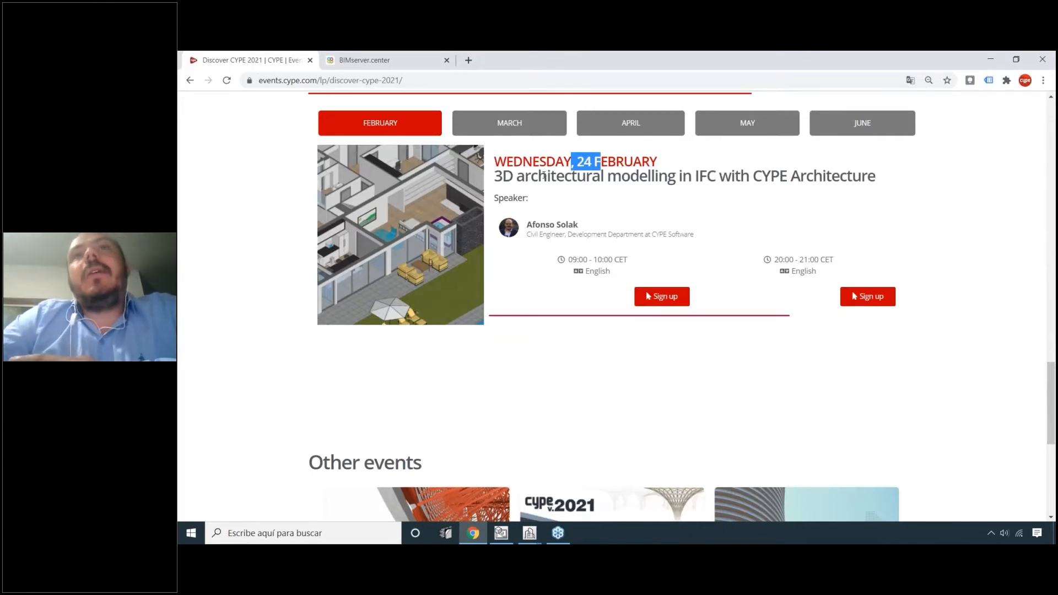
{"action": "left_click_drag", "start_coordinate": [545, 176], "coordinate": [735, 176]}
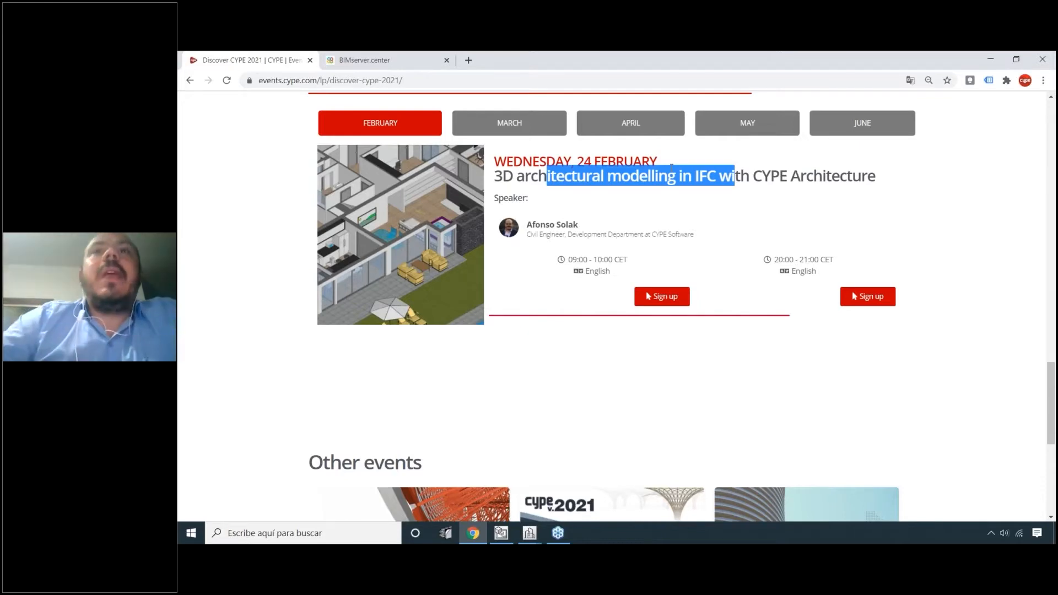
{"action": "scroll", "coordinate": [672, 165], "scroll_direction": "up", "scroll_amount": 2}
{"action": "left_click", "coordinate": [704, 291]}
{"action": "left_click_drag", "start_coordinate": [702, 291], "coordinate": [807, 291]}
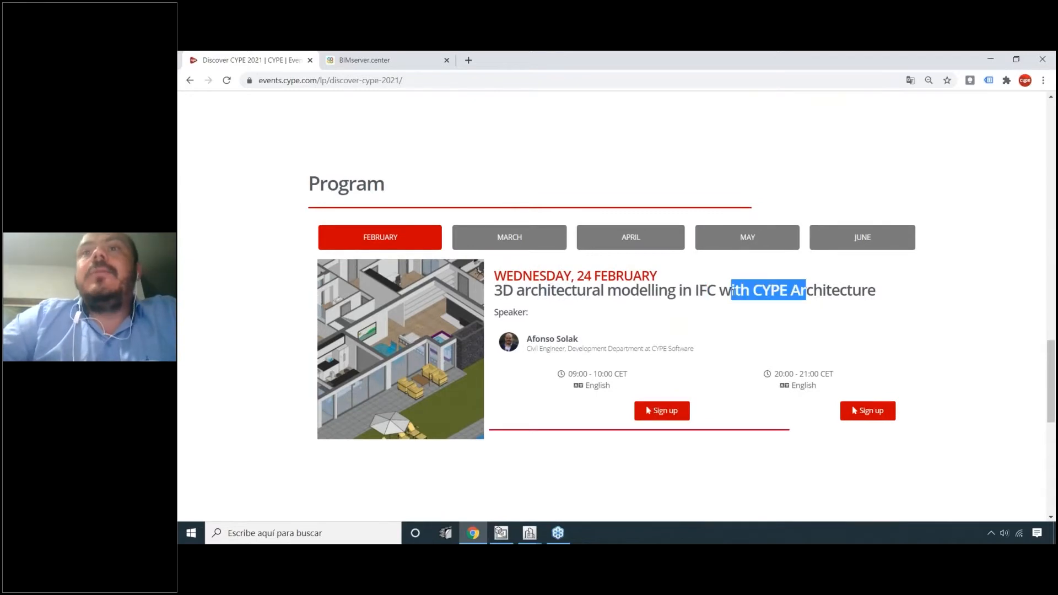
{"action": "left_click", "coordinate": [642, 285]}
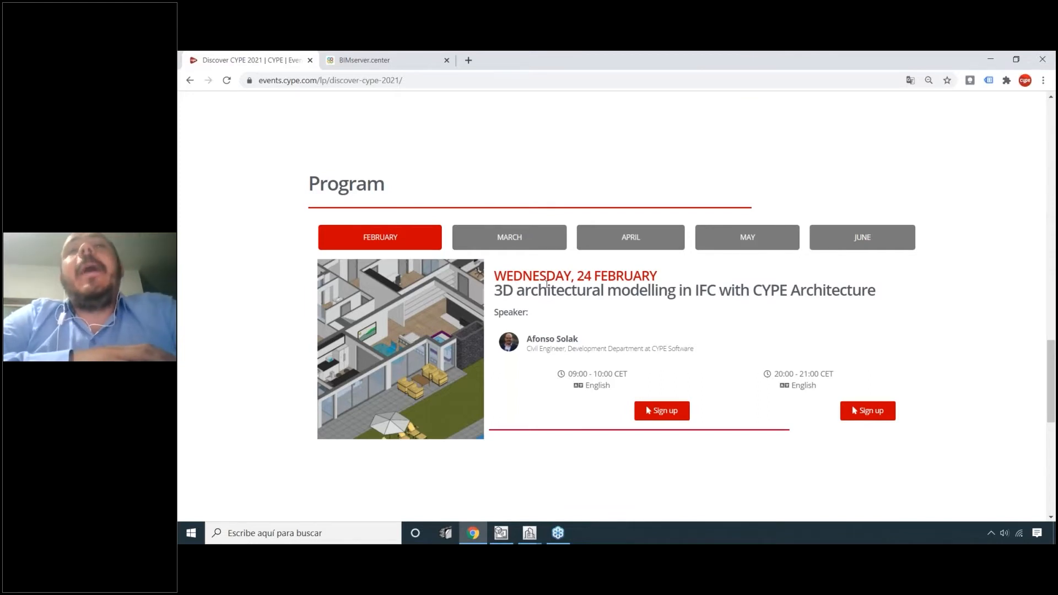
{"action": "left_click_drag", "start_coordinate": [532, 289], "coordinate": [525, 289]}
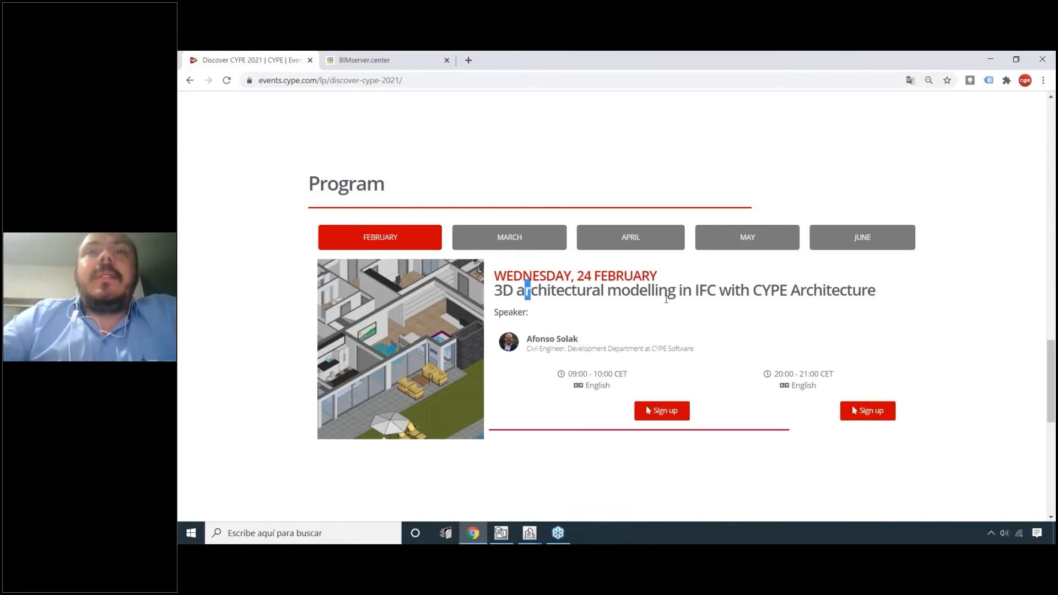
{"action": "left_click_drag", "start_coordinate": [801, 290], "coordinate": [692, 290]}
{"action": "left_click", "coordinate": [520, 289]}
{"action": "left_click_drag", "start_coordinate": [520, 289], "coordinate": [684, 287]}
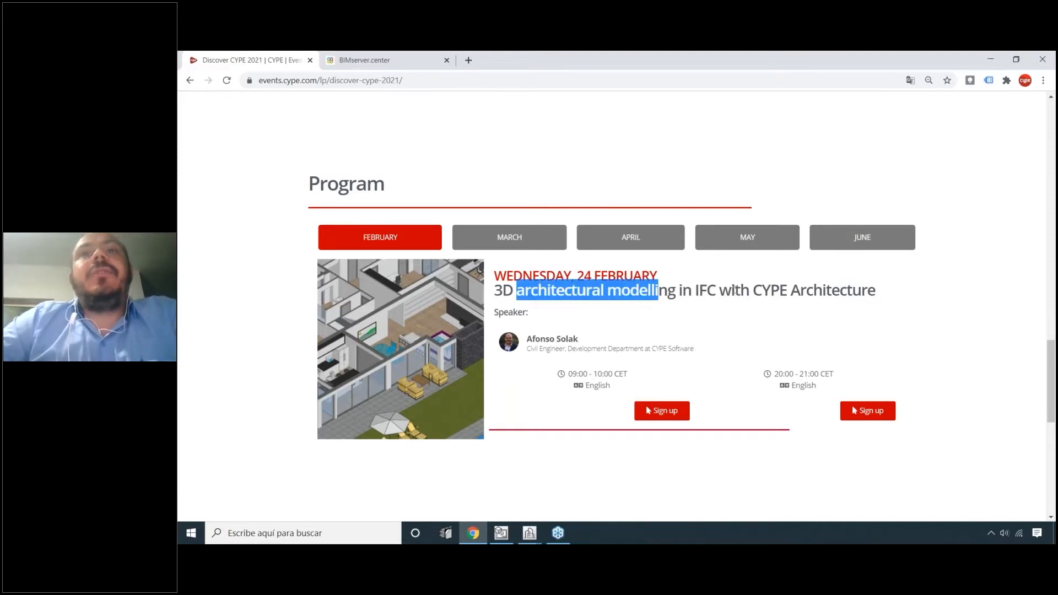
{"action": "left_click", "coordinate": [680, 304]}
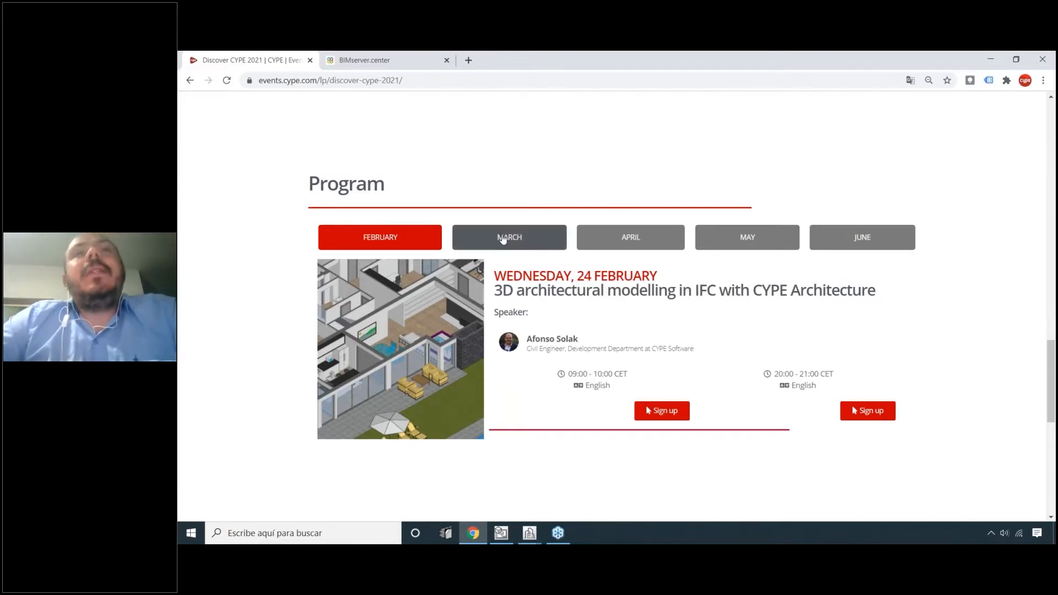
{"action": "left_click_drag", "start_coordinate": [564, 290], "coordinate": [692, 290]}
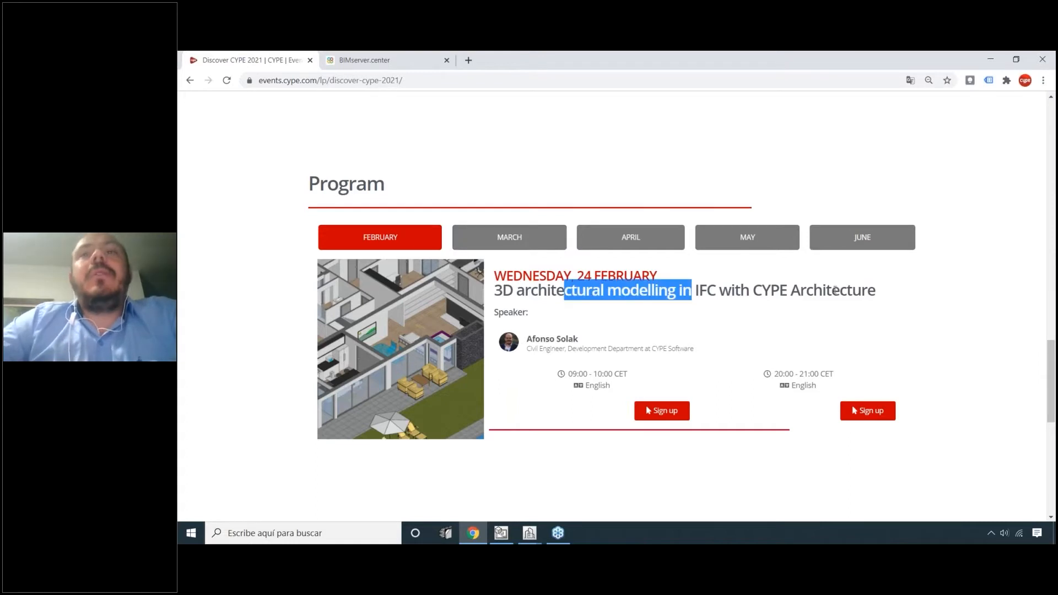
{"action": "left_click_drag", "start_coordinate": [807, 291], "coordinate": [564, 277]}
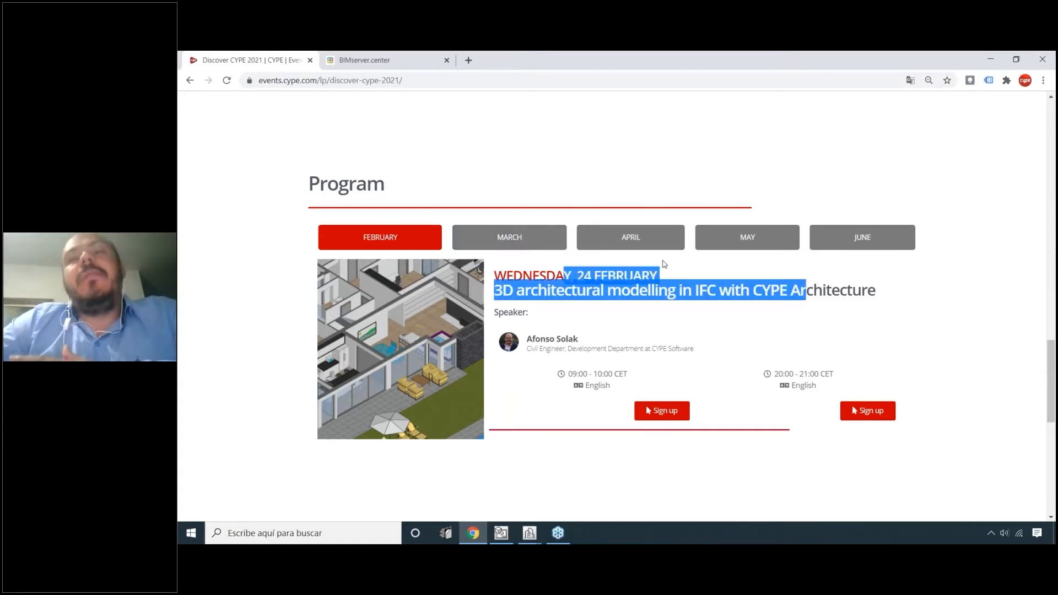
- Examine the 03 March seminar on graphic documentation and its Open BIM Layout tool, comparing it with the February program
{"action": "left_click", "coordinate": [558, 246]}
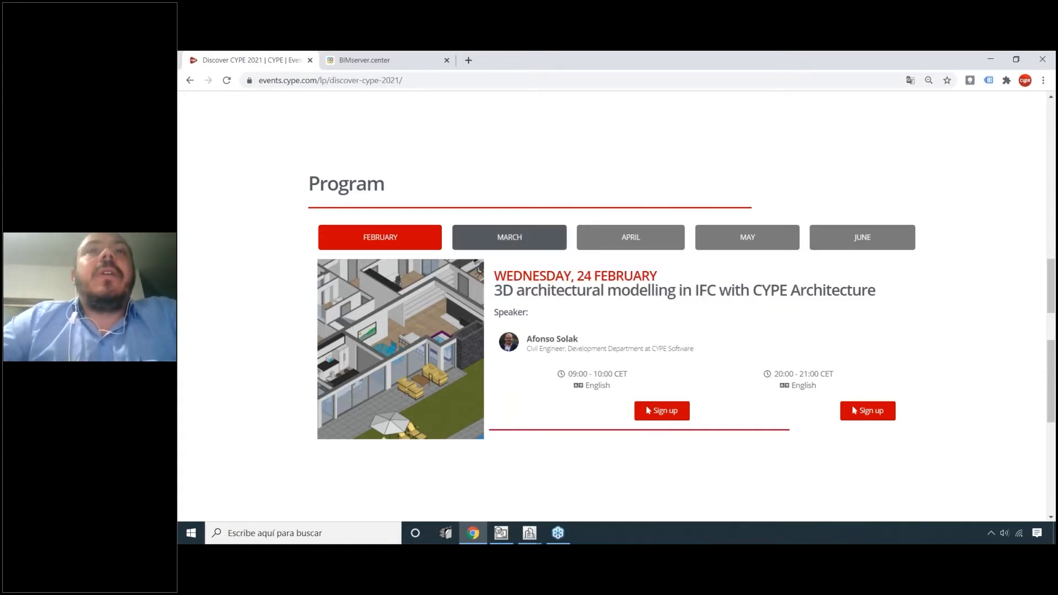
{"action": "scroll", "coordinate": [619, 298], "scroll_direction": "down", "scroll_amount": 1}
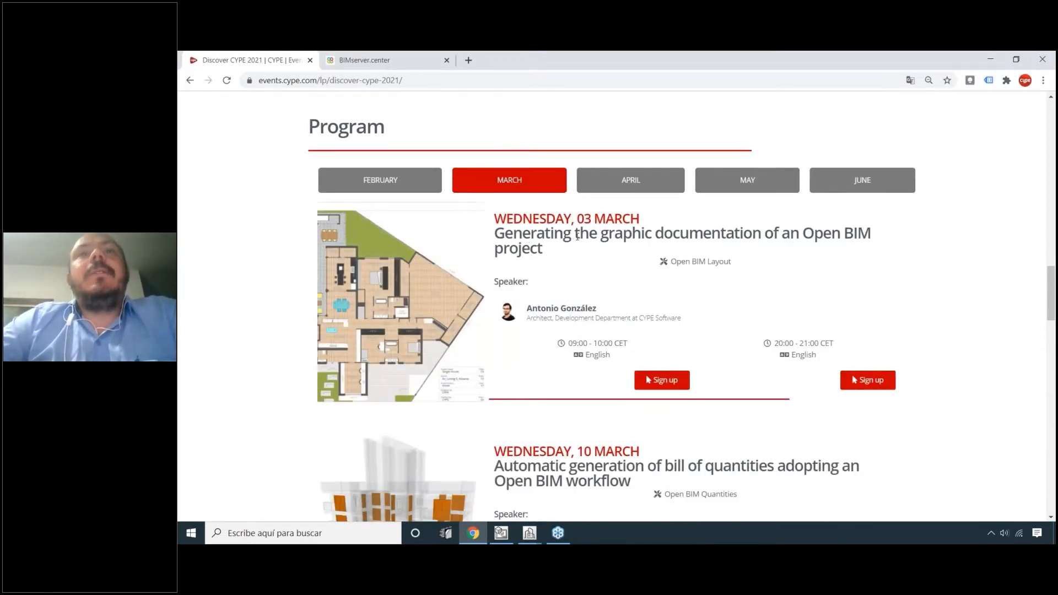
{"action": "left_click_drag", "start_coordinate": [609, 234], "coordinate": [750, 233]}
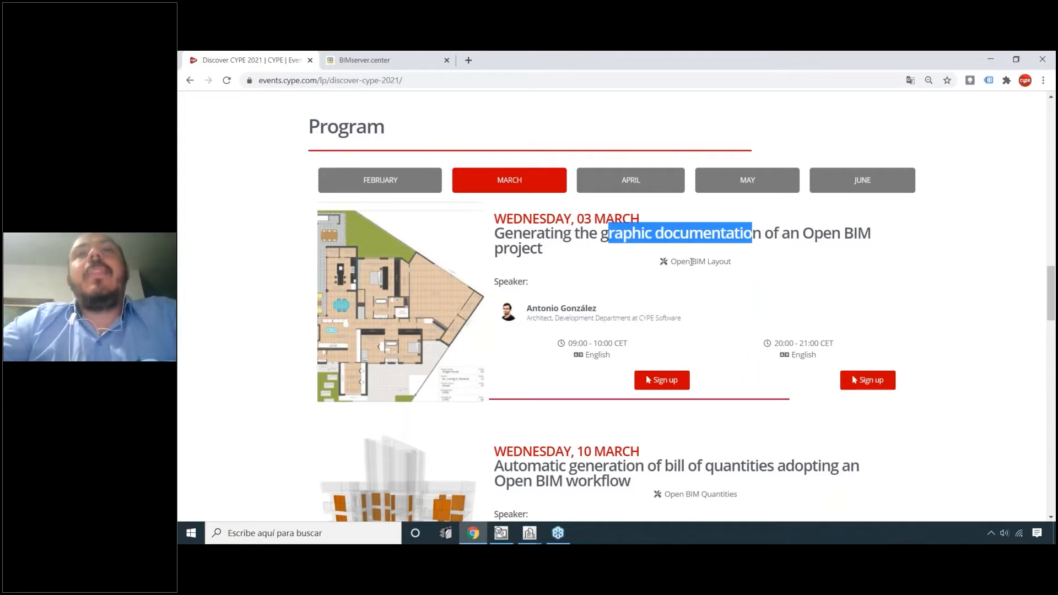
{"action": "left_click_drag", "start_coordinate": [677, 262], "coordinate": [708, 261]}
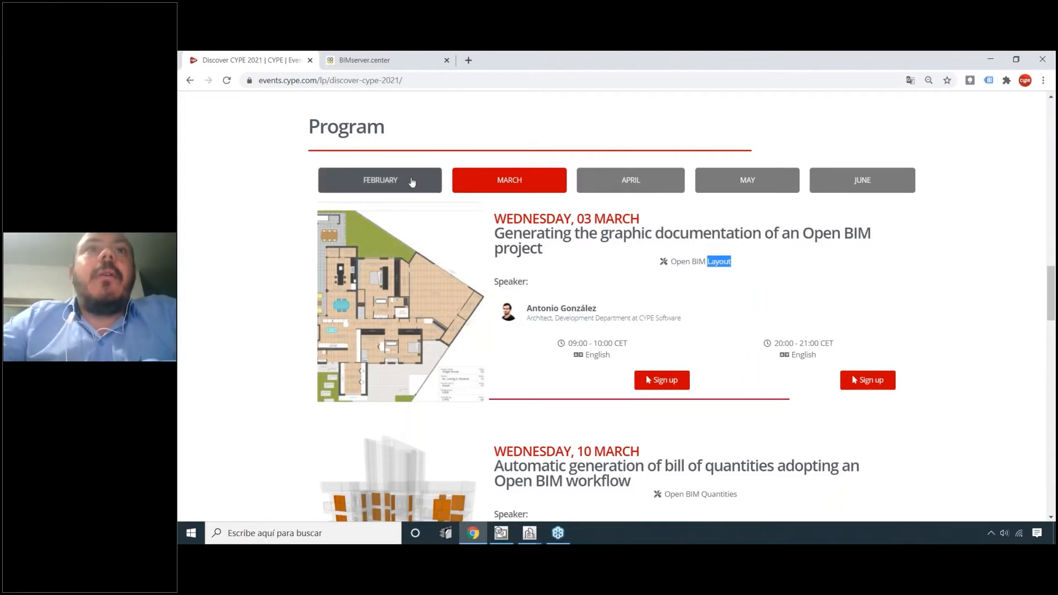
{"action": "left_click", "coordinate": [412, 182]}
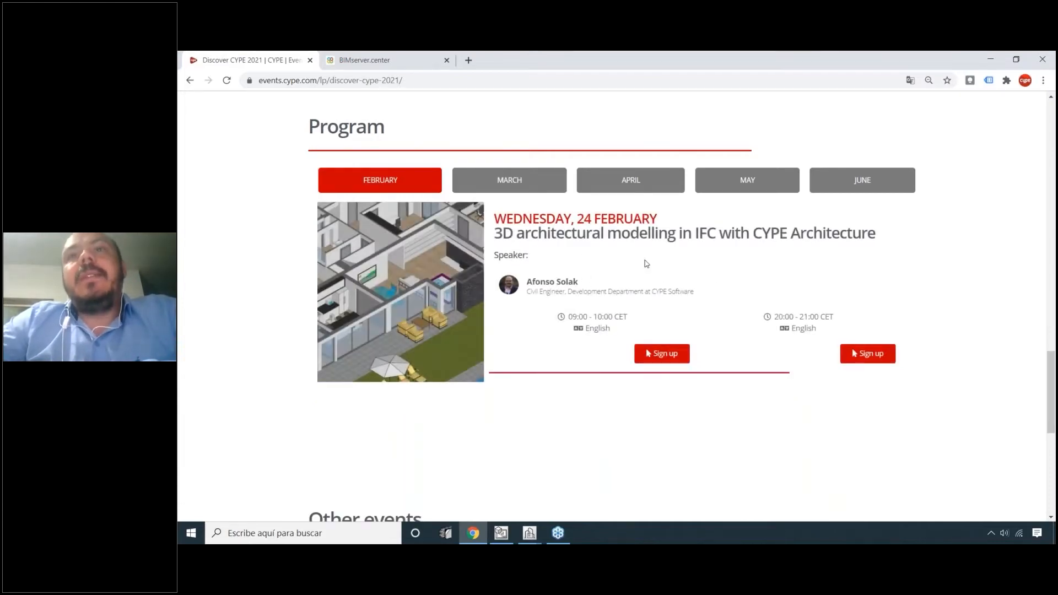
{"action": "left_click", "coordinate": [503, 181]}
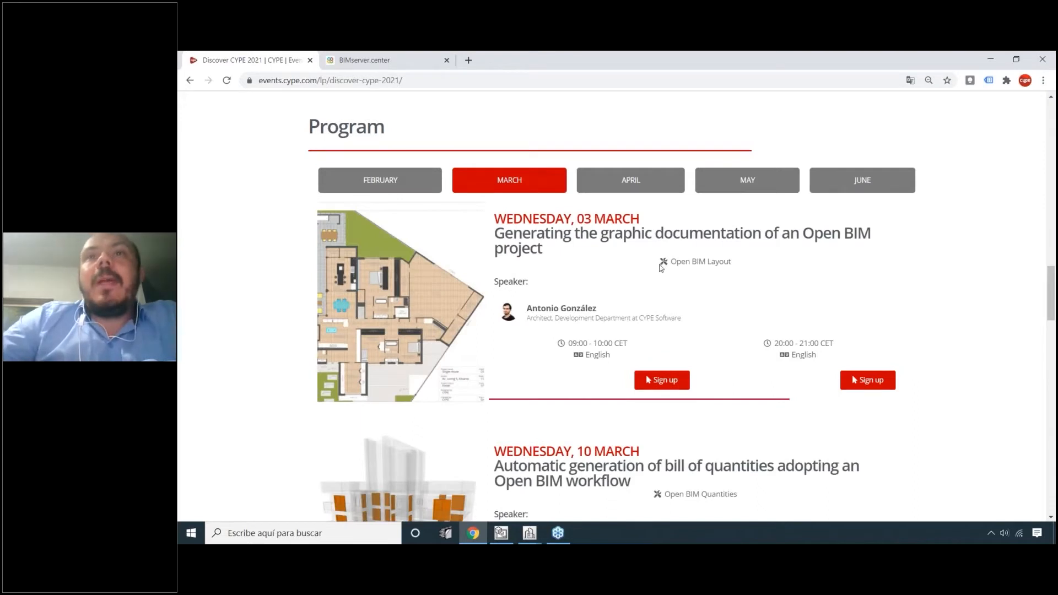
{"action": "left_click_drag", "start_coordinate": [671, 262], "coordinate": [738, 275]}
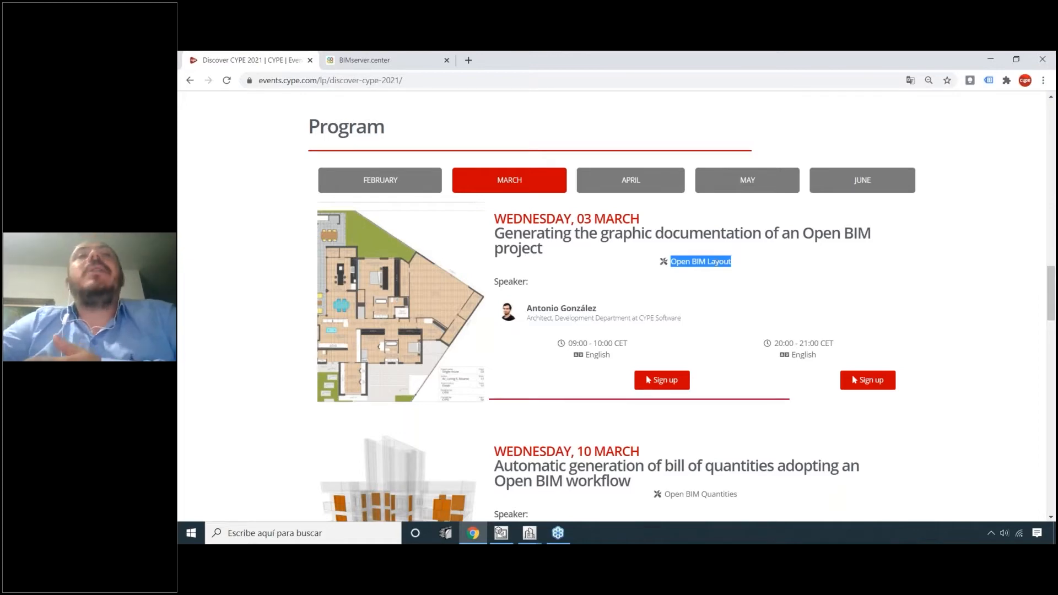
- Review the remaining March seminars, from bill of quantities on 10 March to the complete structural system on 31 March
{"action": "scroll", "coordinate": [663, 371], "scroll_direction": "down", "scroll_amount": 2}
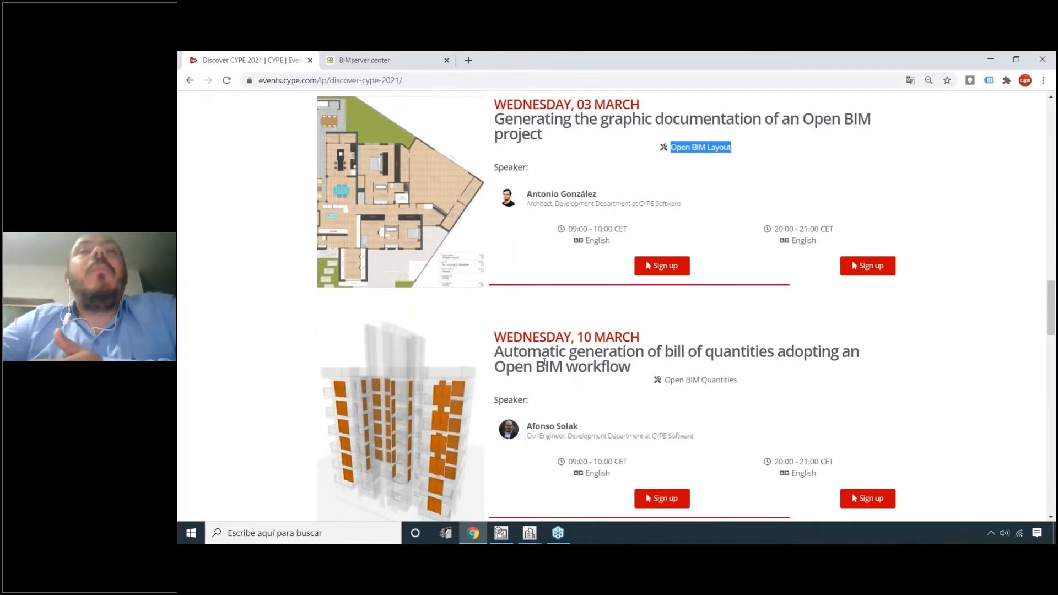
{"action": "left_click_drag", "start_coordinate": [657, 352], "coordinate": [769, 349]}
{"action": "scroll", "coordinate": [769, 349], "scroll_direction": "down", "scroll_amount": 5}
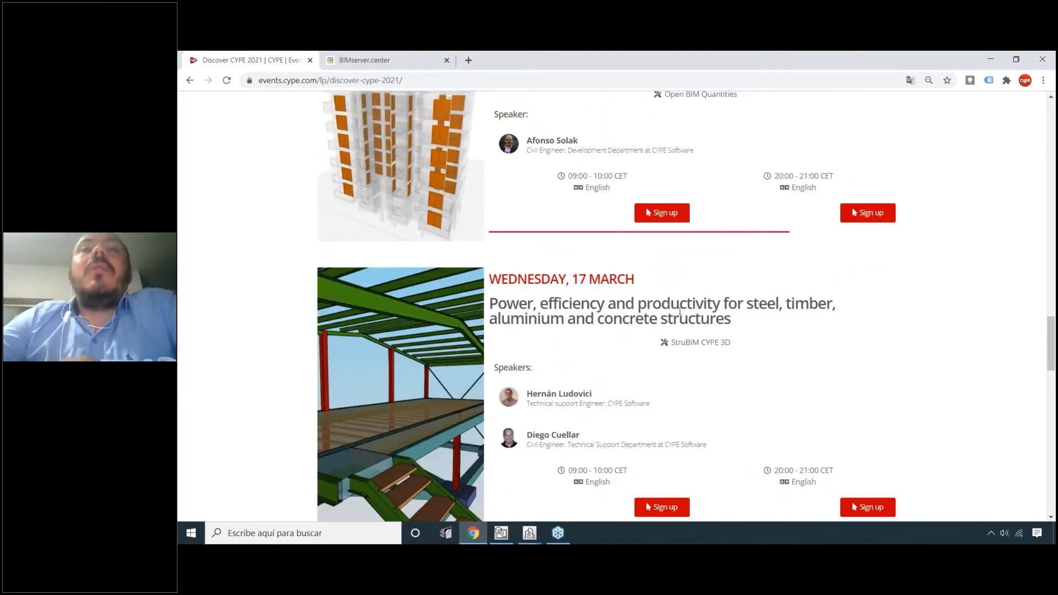
{"action": "left_click_drag", "start_coordinate": [636, 305], "coordinate": [723, 319]}
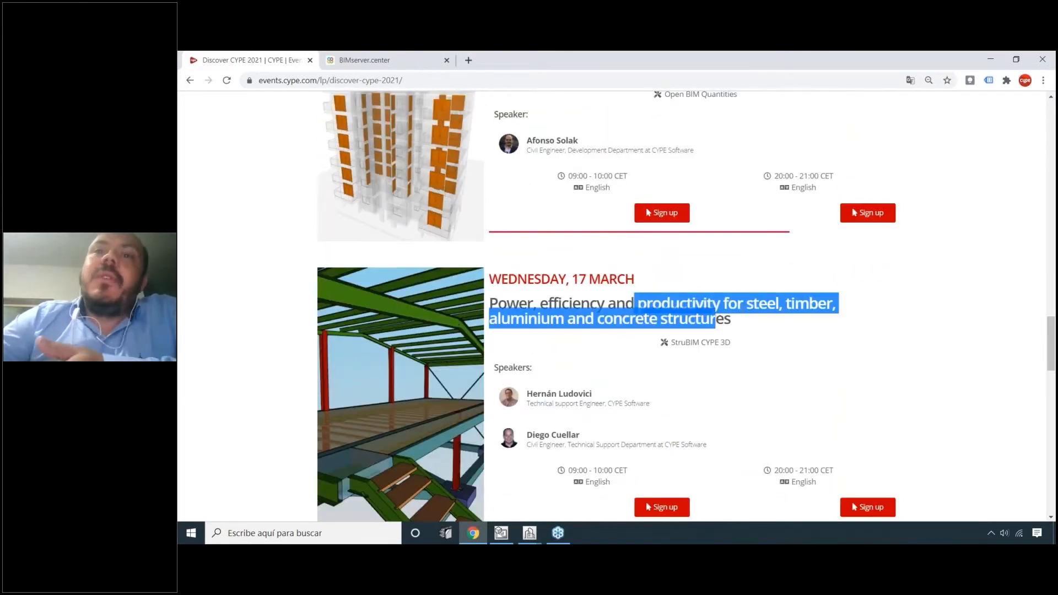
{"action": "scroll", "coordinate": [724, 319], "scroll_direction": "down", "scroll_amount": 7}
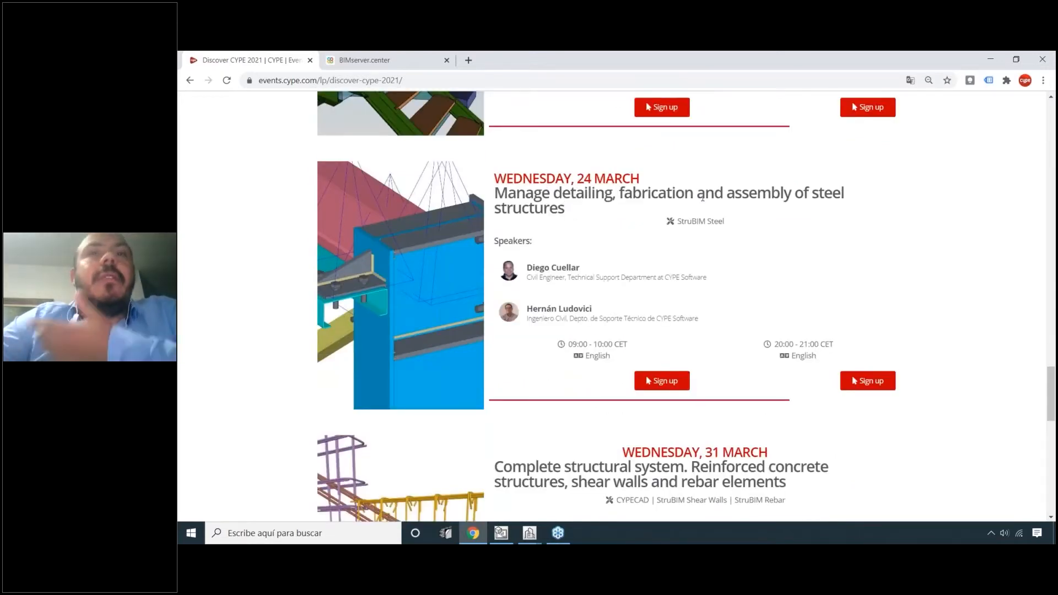
{"action": "scroll", "coordinate": [580, 280], "scroll_direction": "down", "scroll_amount": 4}
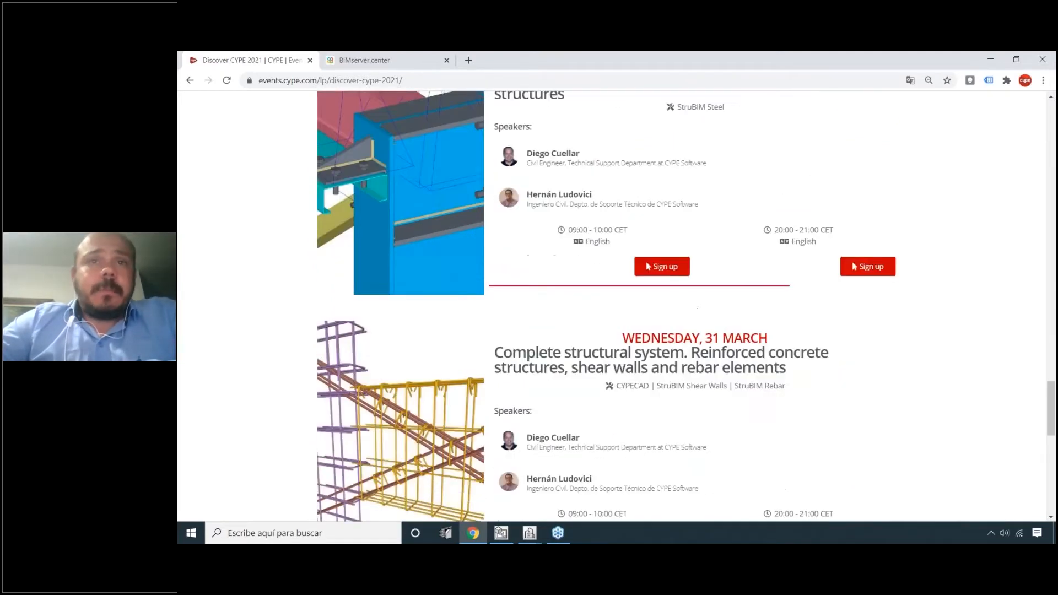
{"action": "scroll", "coordinate": [580, 279], "scroll_direction": "down", "scroll_amount": 1}
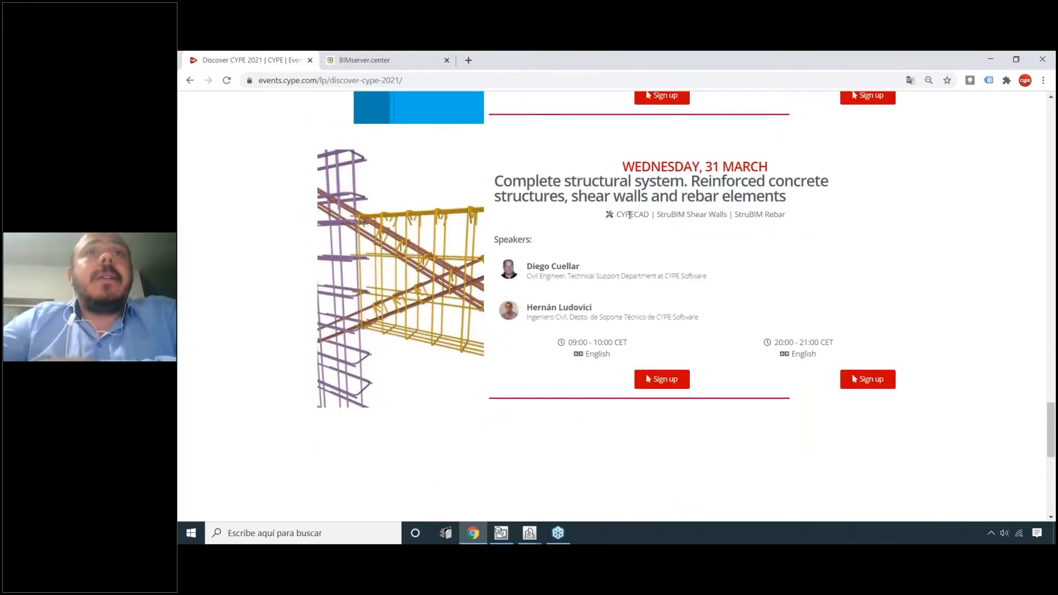
- Open the April program and look through its seminars up to the 28 April session on foul water and rainwater evacuation
{"action": "scroll", "coordinate": [640, 259], "scroll_direction": "up", "scroll_amount": 3}
{"action": "scroll", "coordinate": [642, 264], "scroll_direction": "up", "scroll_amount": 20}
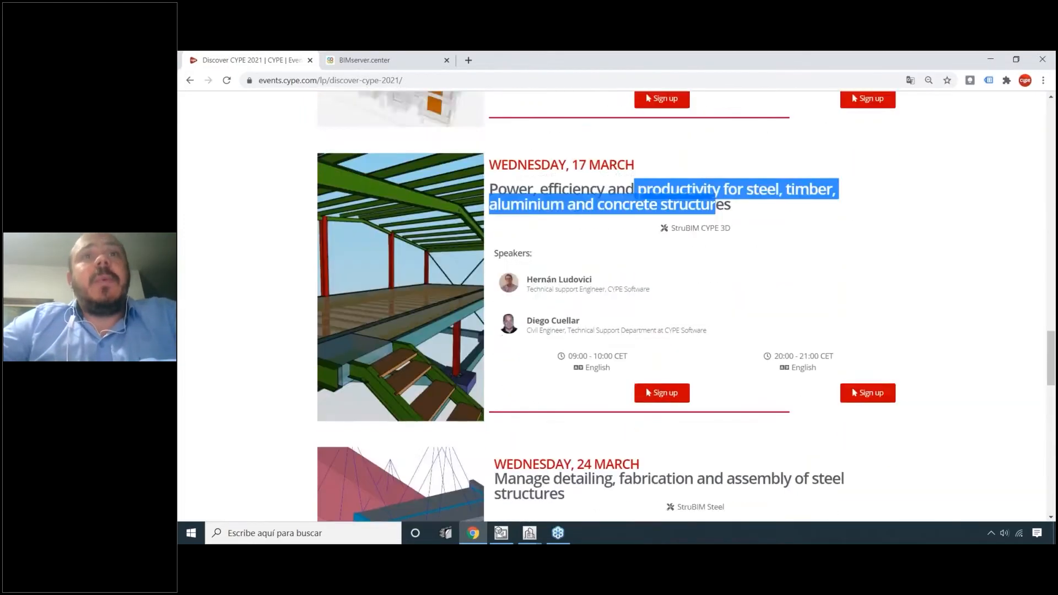
{"action": "scroll", "coordinate": [637, 263], "scroll_direction": "down", "scroll_amount": 1}
{"action": "left_click", "coordinate": [634, 278]}
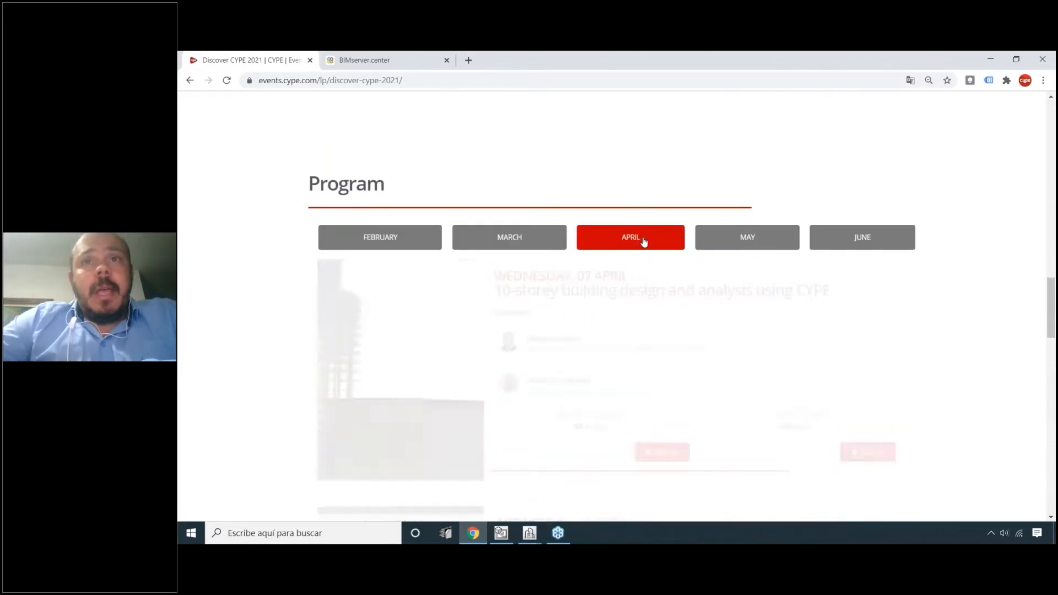
{"action": "scroll", "coordinate": [617, 253], "scroll_direction": "down", "scroll_amount": 6}
{"action": "scroll", "coordinate": [629, 246], "scroll_direction": "down", "scroll_amount": 6}
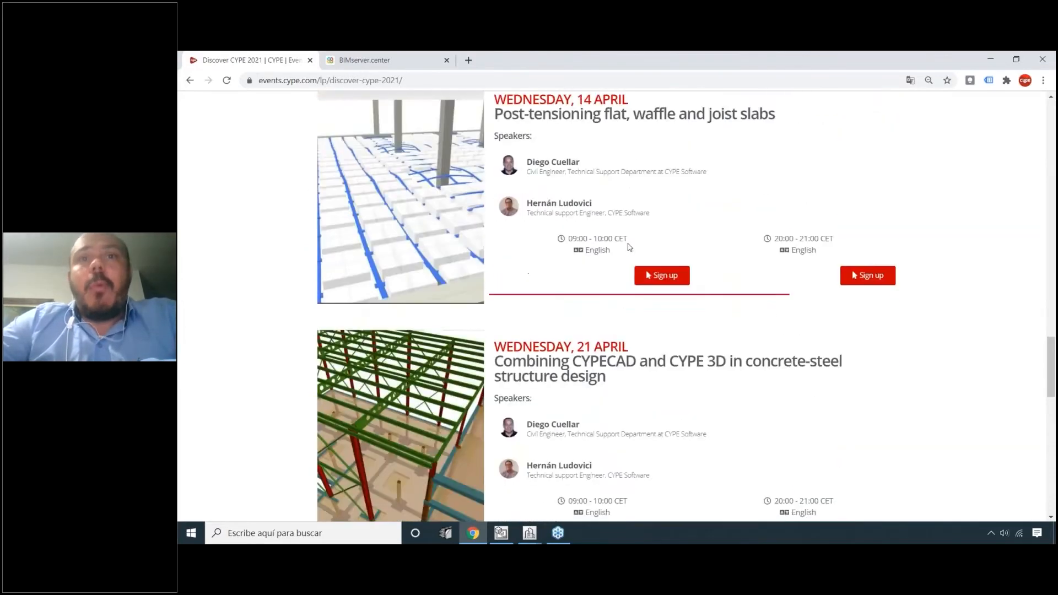
{"action": "scroll", "coordinate": [616, 210], "scroll_direction": "down", "scroll_amount": 2}
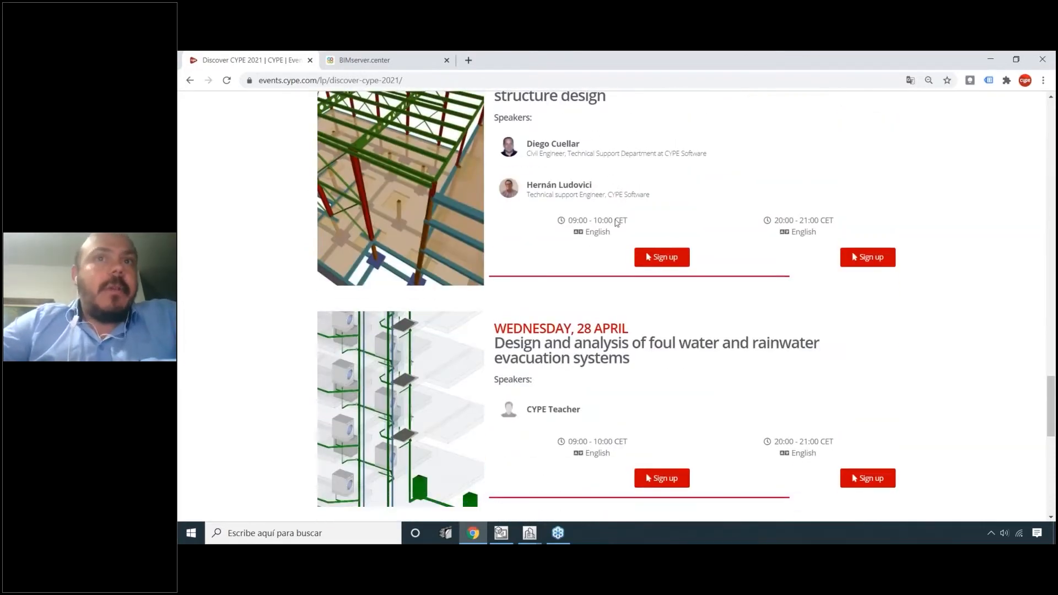
- Open the May program and highlight the titles on water supply, fire protection, and normal and emergency lighting installations
{"action": "scroll", "coordinate": [616, 210], "scroll_direction": "up", "scroll_amount": 6}
{"action": "scroll", "coordinate": [728, 306], "scroll_direction": "up", "scroll_amount": 10}
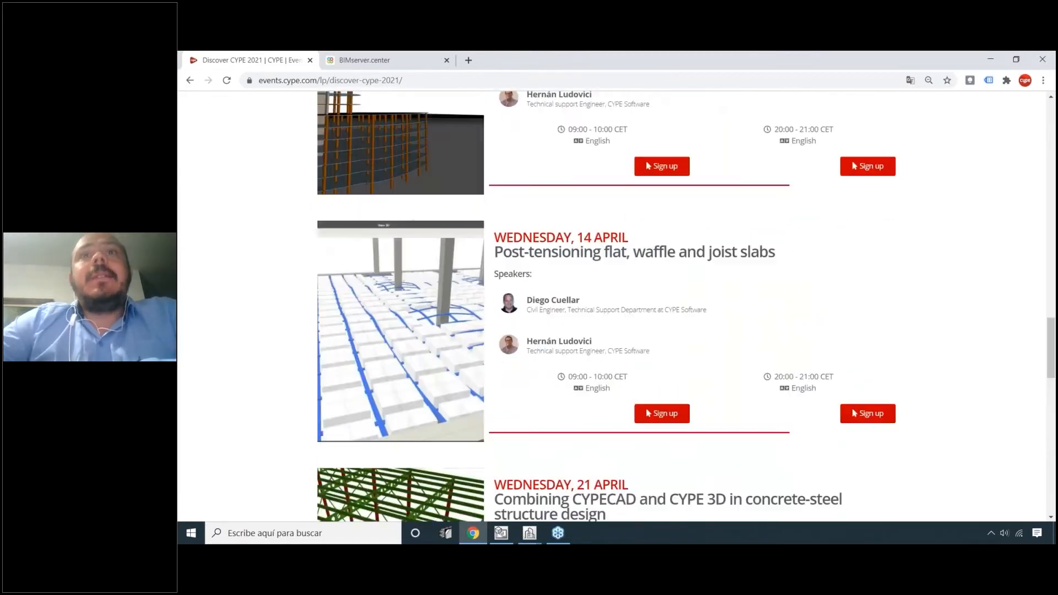
{"action": "left_click", "coordinate": [745, 346]}
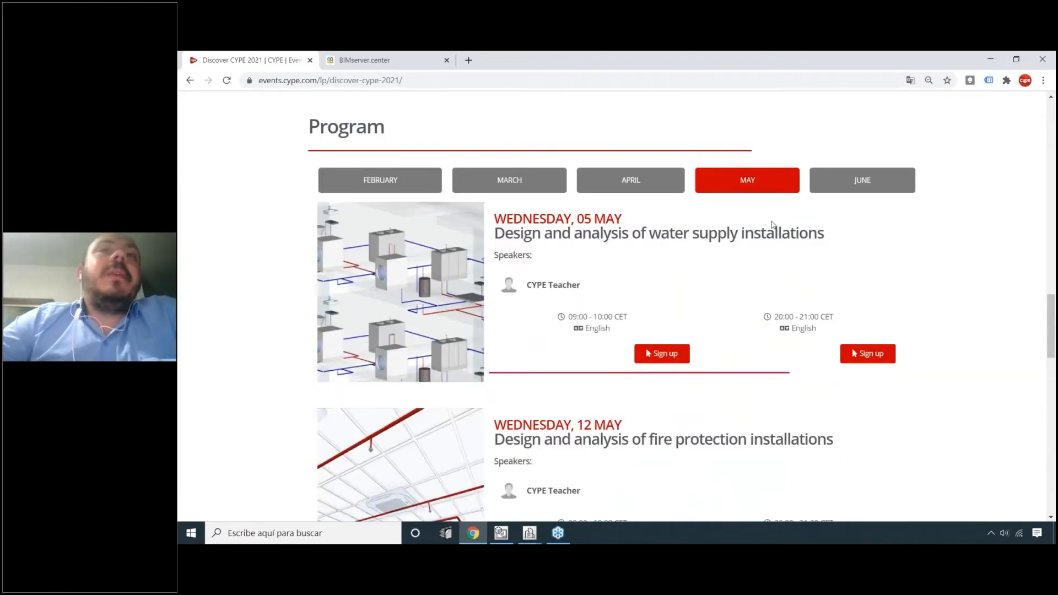
{"action": "scroll", "coordinate": [664, 166], "scroll_direction": "down", "scroll_amount": 1}
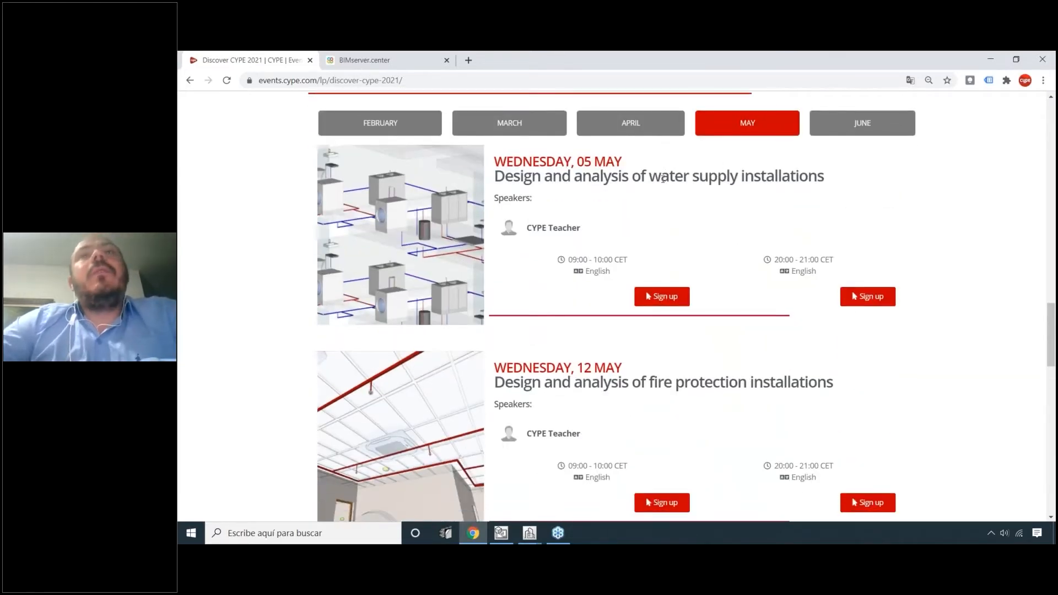
{"action": "left_click_drag", "start_coordinate": [616, 175], "coordinate": [741, 176]}
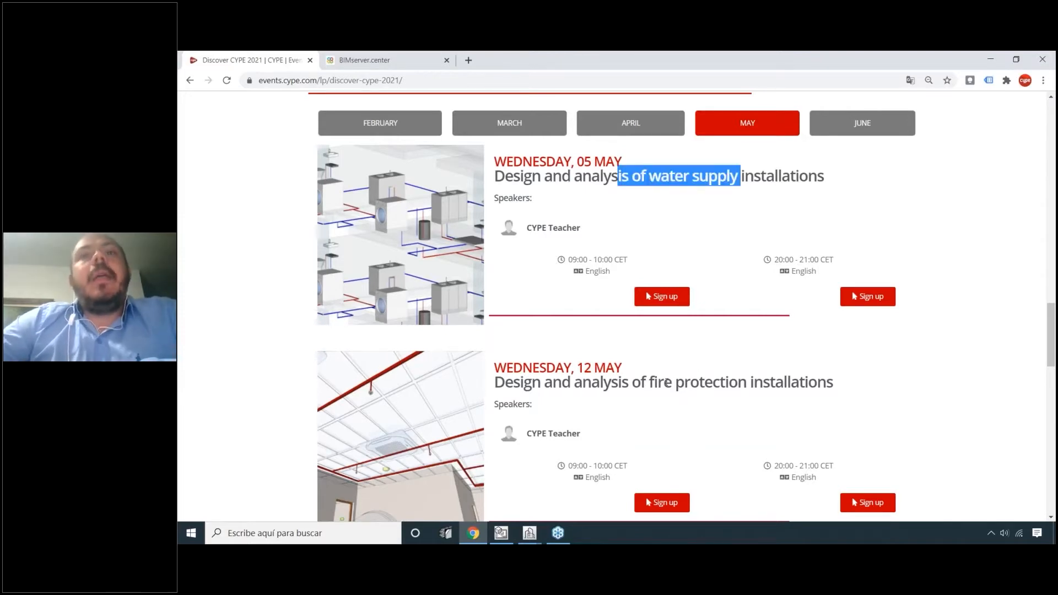
{"action": "left_click_drag", "start_coordinate": [590, 382], "coordinate": [748, 382]}
{"action": "scroll", "coordinate": [661, 375], "scroll_direction": "down", "scroll_amount": 4}
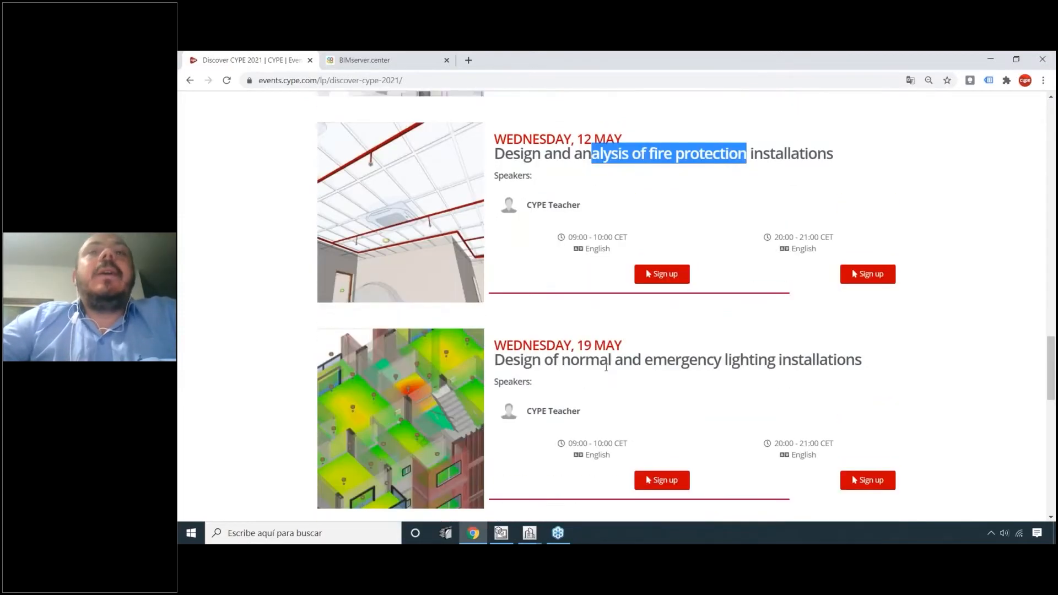
{"action": "left_click", "coordinate": [612, 360]}
{"action": "left_click_drag", "start_coordinate": [601, 360], "coordinate": [787, 376]}
{"action": "scroll", "coordinate": [704, 361], "scroll_direction": "down", "scroll_amount": 7}
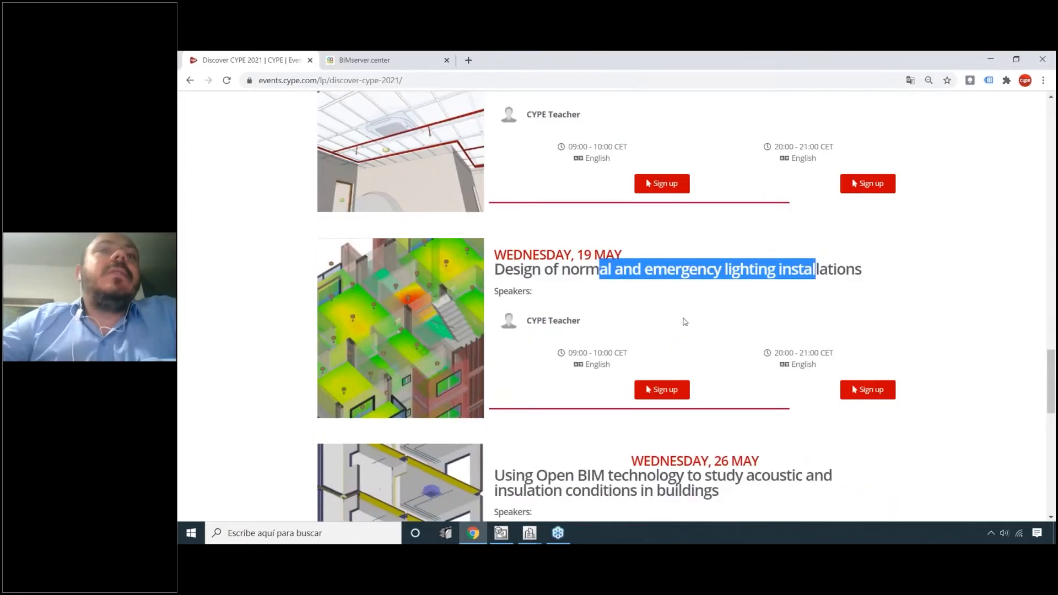
- Open the June program and highlight the titles on clash detection, box culverts, and CYPE Architecture-CYPECAD interoperability
{"action": "scroll", "coordinate": [690, 307], "scroll_direction": "up", "scroll_amount": 13}
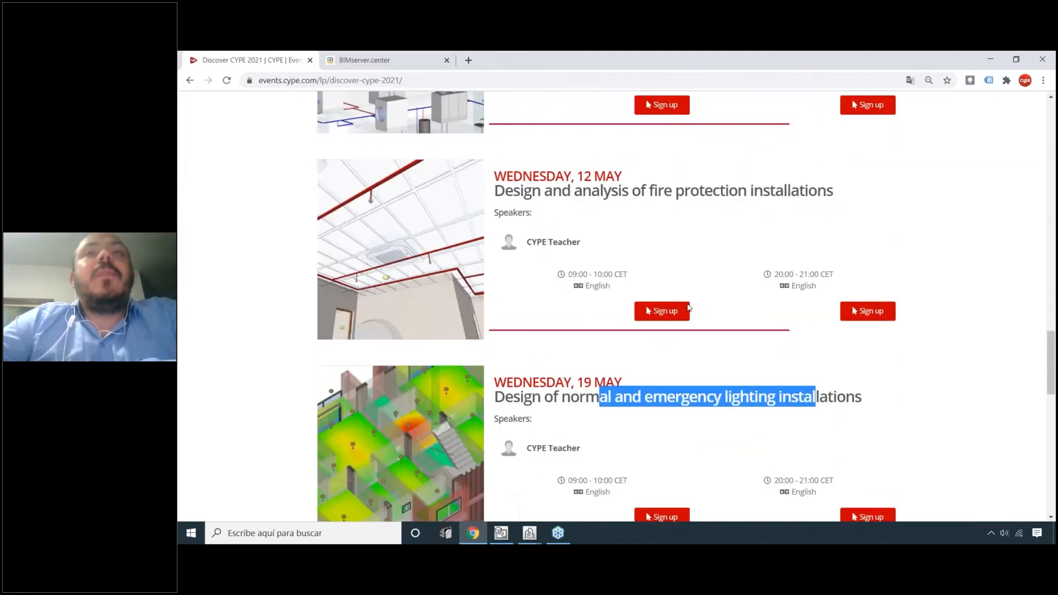
{"action": "scroll", "coordinate": [733, 312], "scroll_direction": "down", "scroll_amount": 2}
{"action": "left_click", "coordinate": [869, 189]}
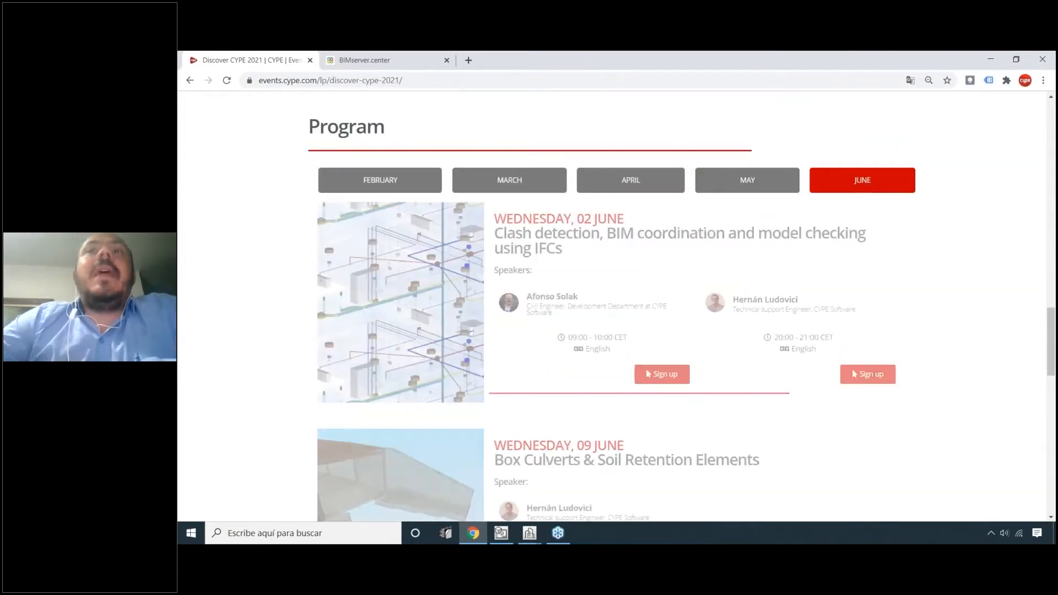
{"action": "left_click_drag", "start_coordinate": [523, 233], "coordinate": [678, 248]}
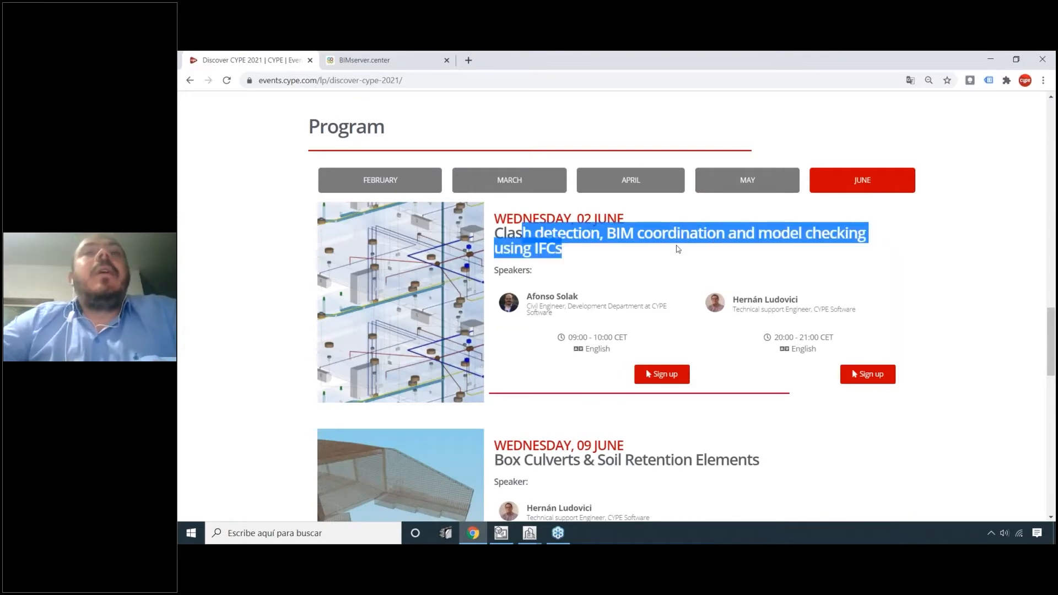
{"action": "scroll", "coordinate": [678, 248], "scroll_direction": "down", "scroll_amount": 3}
{"action": "left_click_drag", "start_coordinate": [513, 288], "coordinate": [601, 289]}
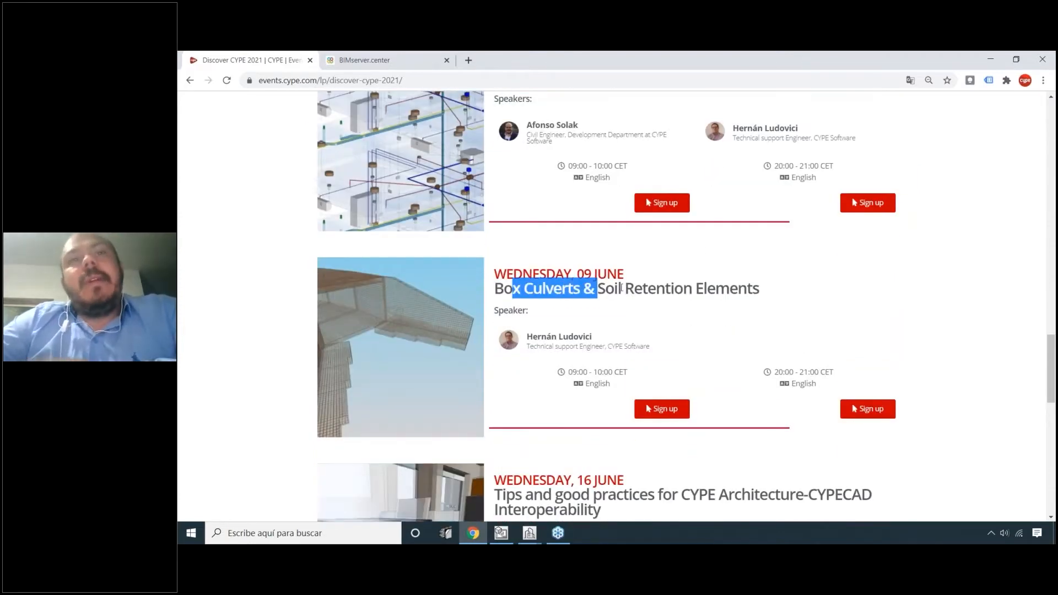
{"action": "scroll", "coordinate": [636, 287], "scroll_direction": "down", "scroll_amount": 4}
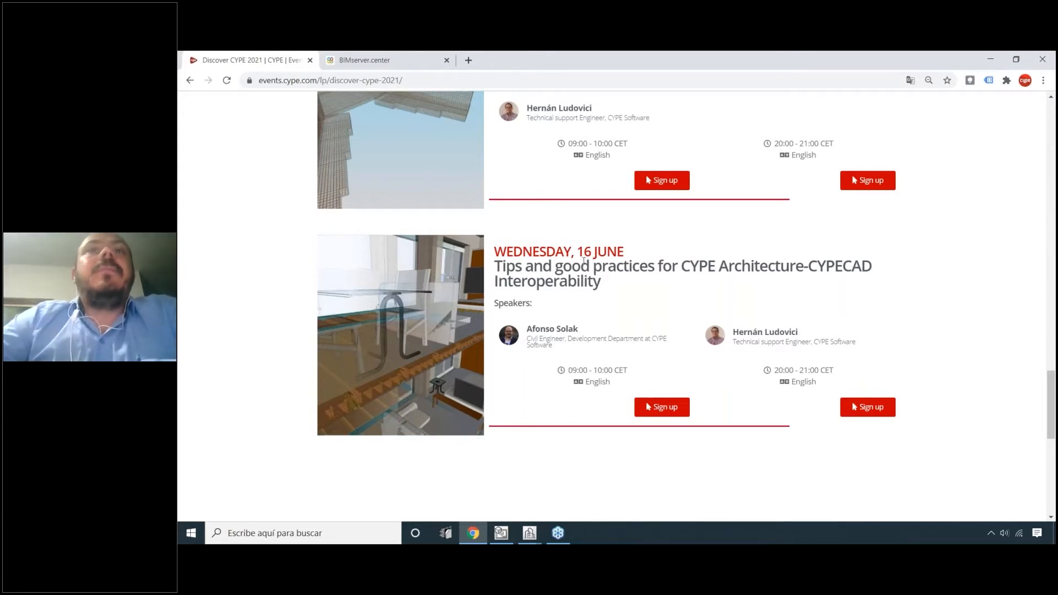
{"action": "left_click_drag", "start_coordinate": [590, 267], "coordinate": [827, 274]}
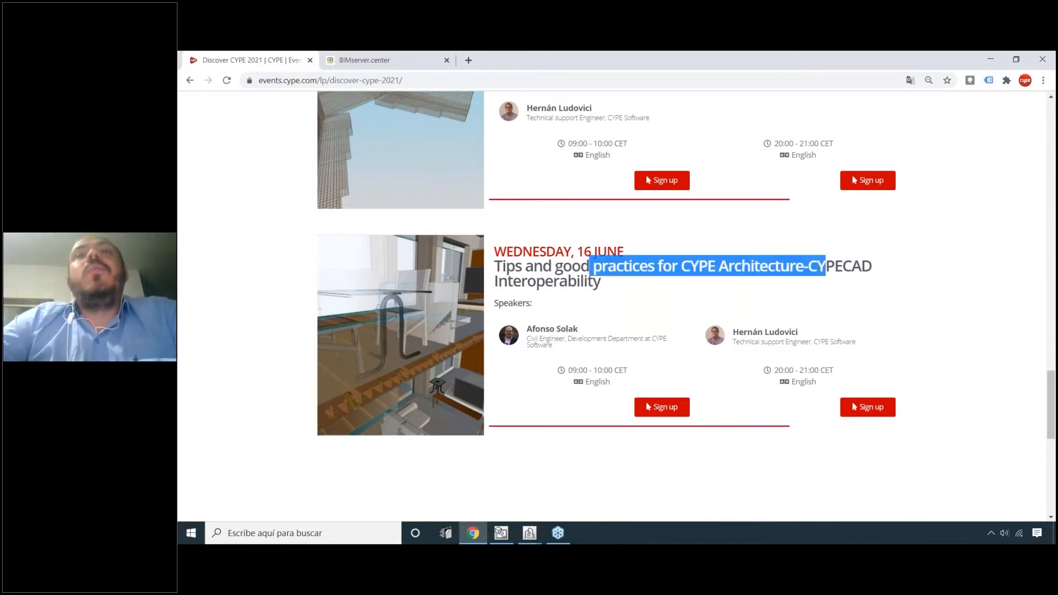
{"action": "left_click", "coordinate": [857, 268]}
{"action": "scroll", "coordinate": [745, 265], "scroll_direction": "down", "scroll_amount": 2}
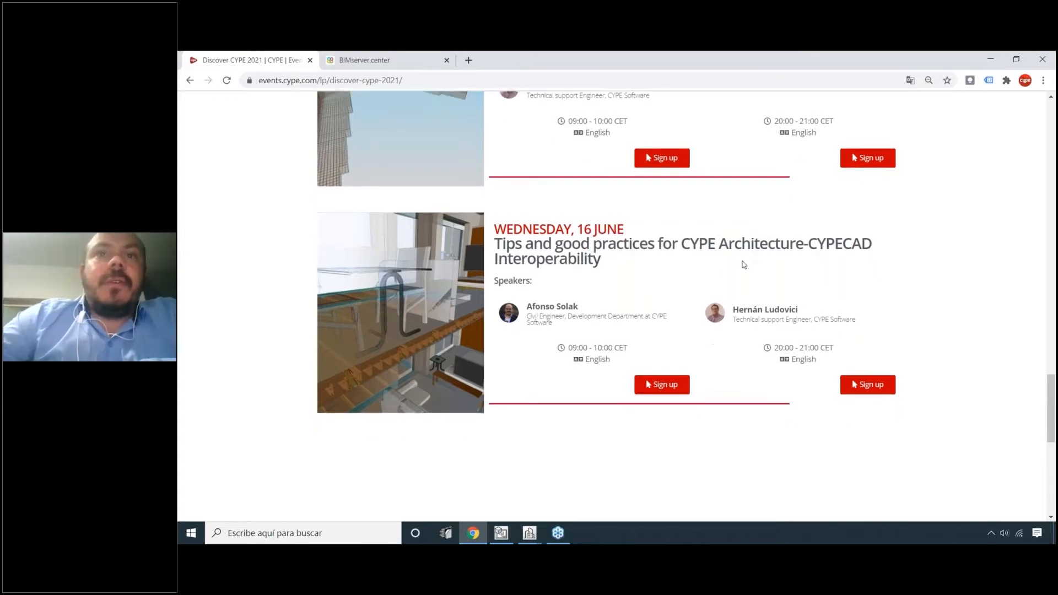
- Return to the February program and highlight CYPE Architecture in the title of the 24 February seminar
{"action": "scroll", "coordinate": [744, 262], "scroll_direction": "up", "scroll_amount": 20}
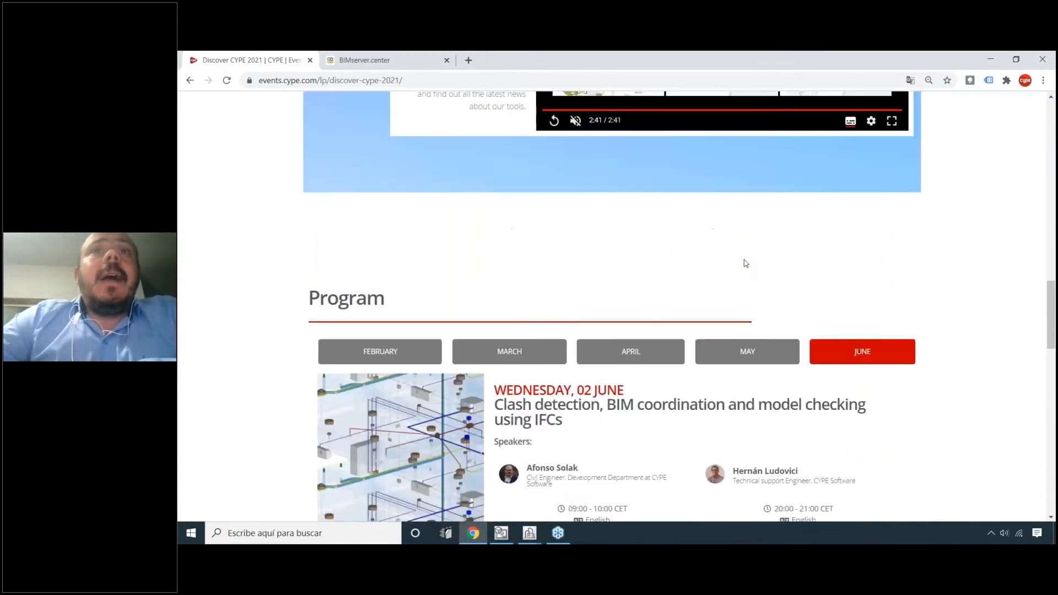
{"action": "scroll", "coordinate": [488, 251], "scroll_direction": "up", "scroll_amount": 5}
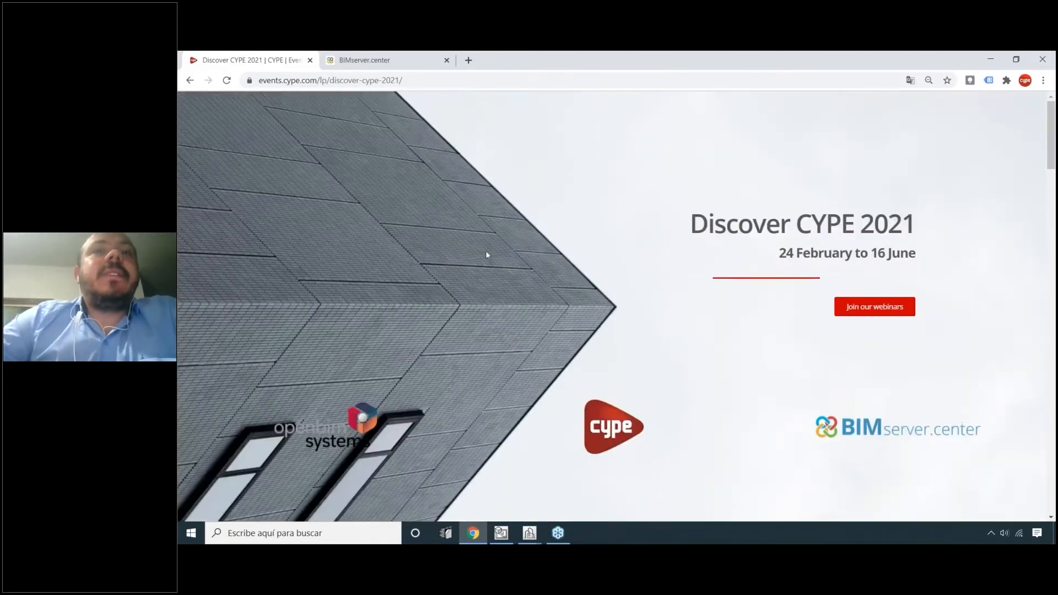
{"action": "scroll", "coordinate": [487, 252], "scroll_direction": "down", "scroll_amount": 10}
{"action": "scroll", "coordinate": [487, 255], "scroll_direction": "down", "scroll_amount": 6}
{"action": "left_click", "coordinate": [397, 296]}
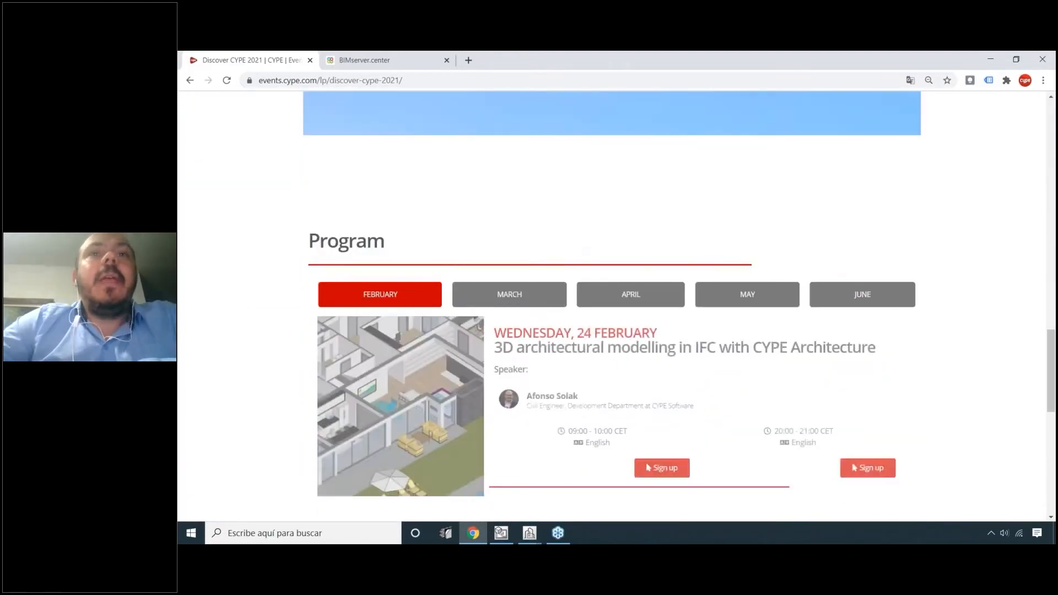
{"action": "scroll", "coordinate": [397, 296], "scroll_direction": "down", "scroll_amount": 3}
{"action": "left_click_drag", "start_coordinate": [517, 176], "coordinate": [562, 175]}
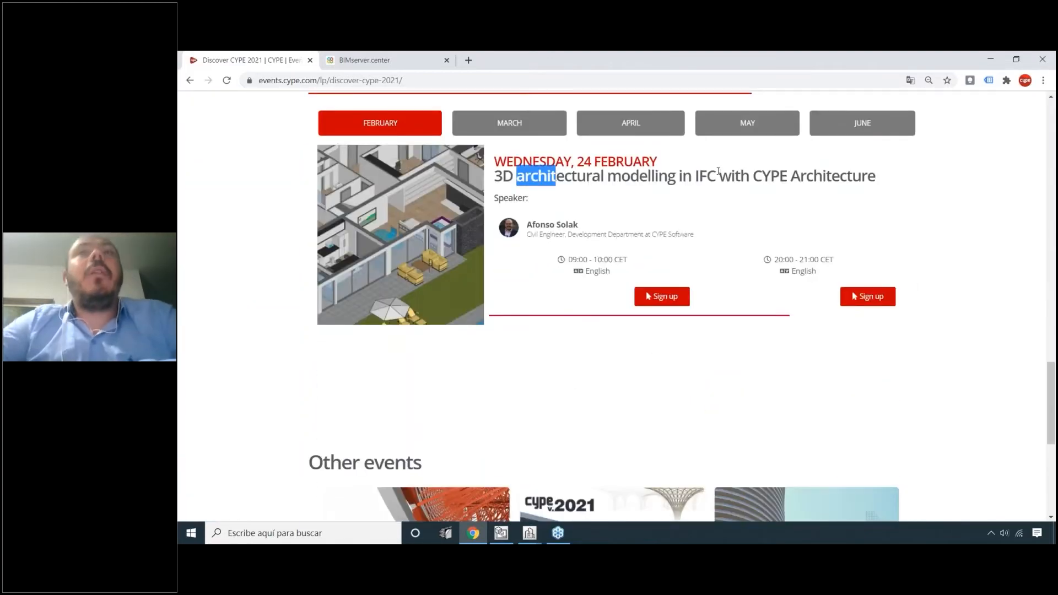
{"action": "left_click_drag", "start_coordinate": [718, 175], "coordinate": [829, 194]}
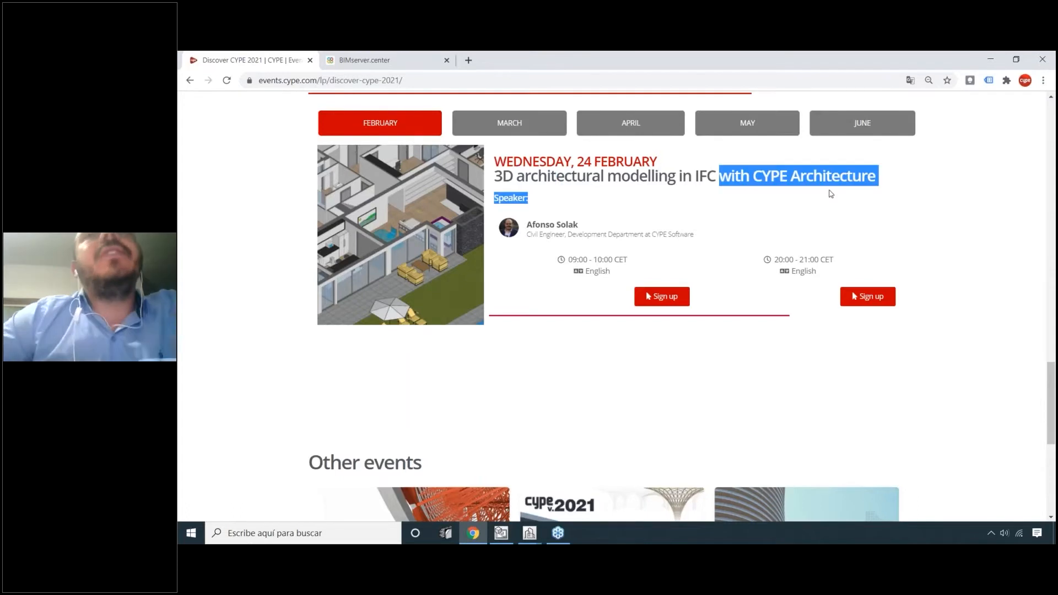
{"action": "left_click", "coordinate": [759, 169]}
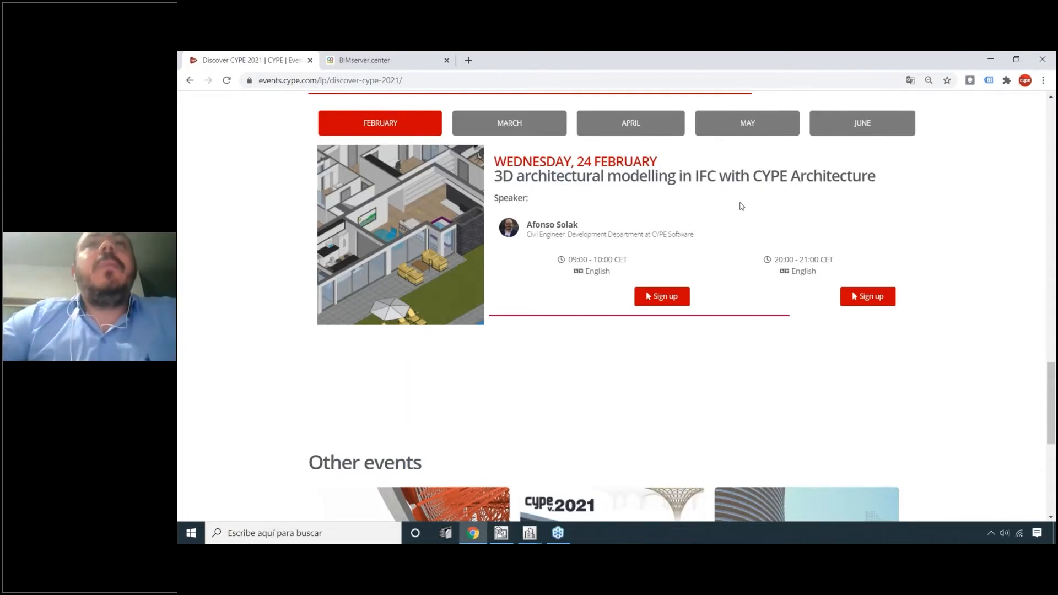
{"action": "scroll", "coordinate": [787, 239], "scroll_direction": "up", "scroll_amount": 1}
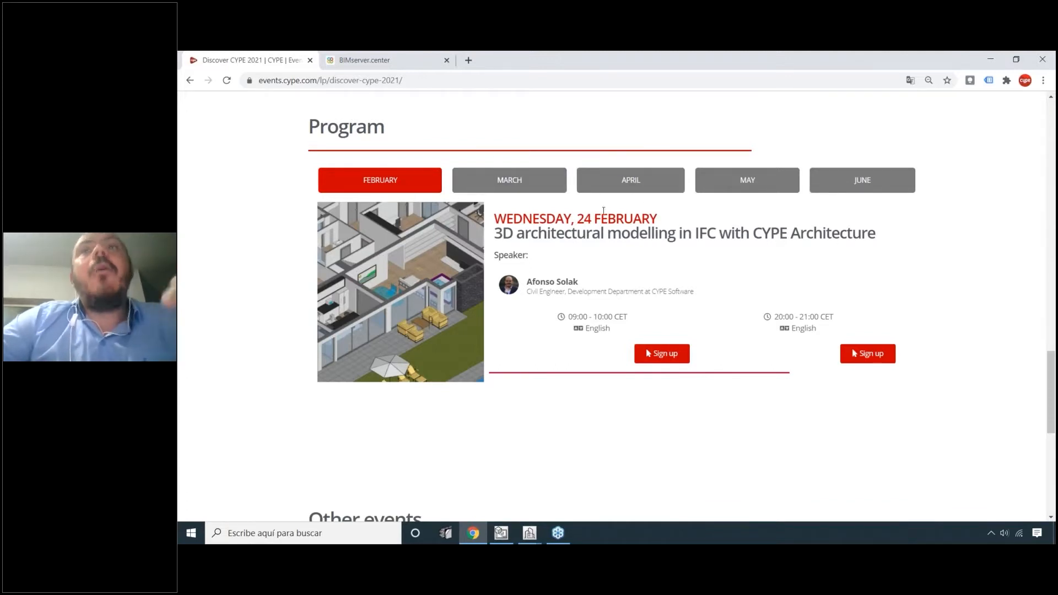
{"action": "left_click_drag", "start_coordinate": [753, 235], "coordinate": [892, 248]}
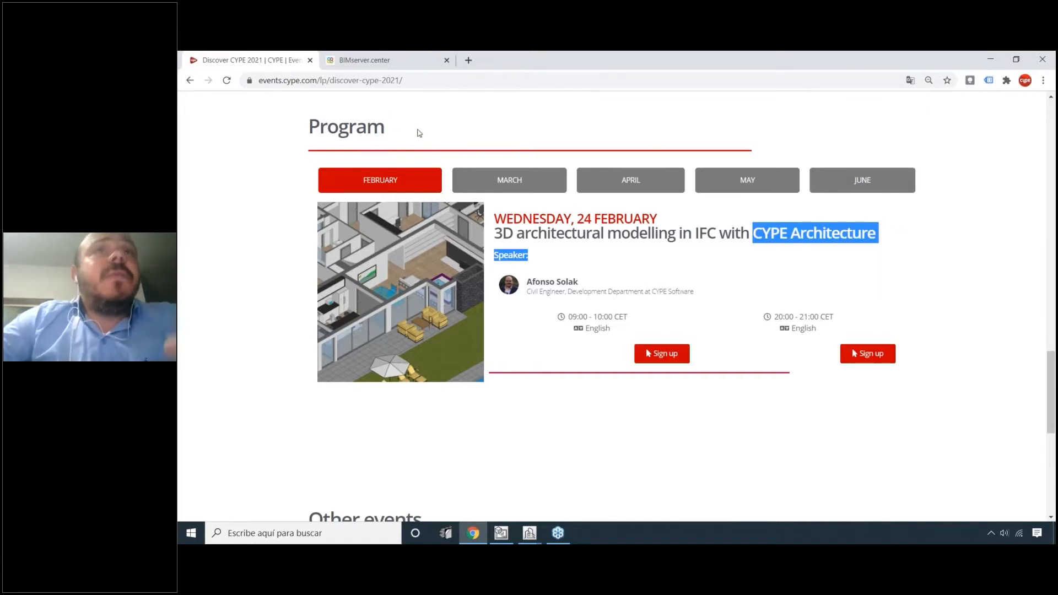
{"action": "scroll", "coordinate": [411, 108], "scroll_direction": "up", "scroll_amount": 2}
- Open BIMserver.center in a new browser tab and log out of the account in the already open BIMserver.center tab
{"action": "key", "text": "ctrl+t"}
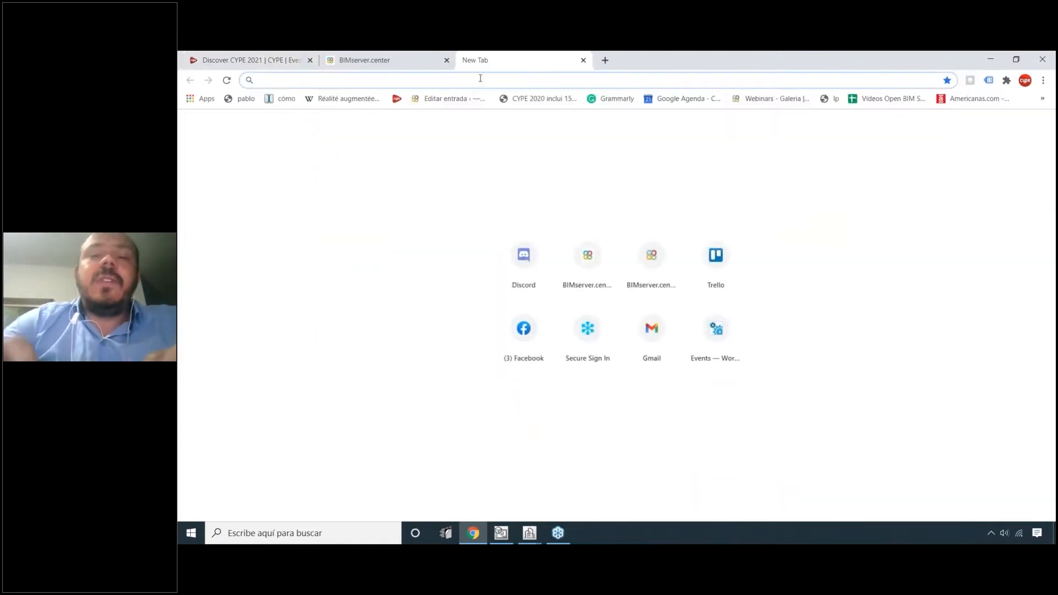
{"action": "type", "text": "bim"}
{"action": "key", "text": "Return"}
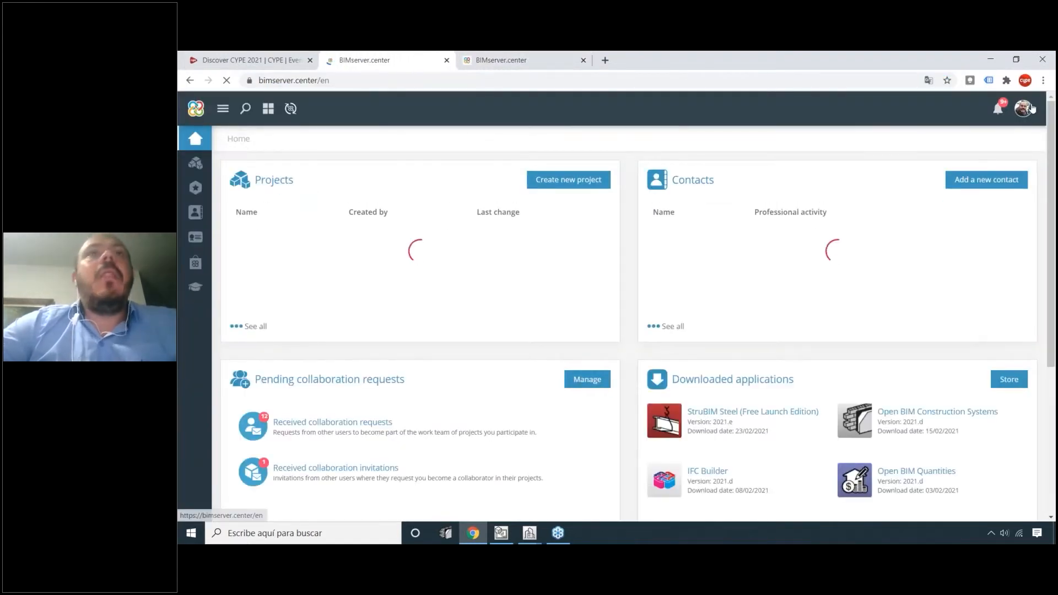
{"action": "left_click", "coordinate": [1031, 109]}
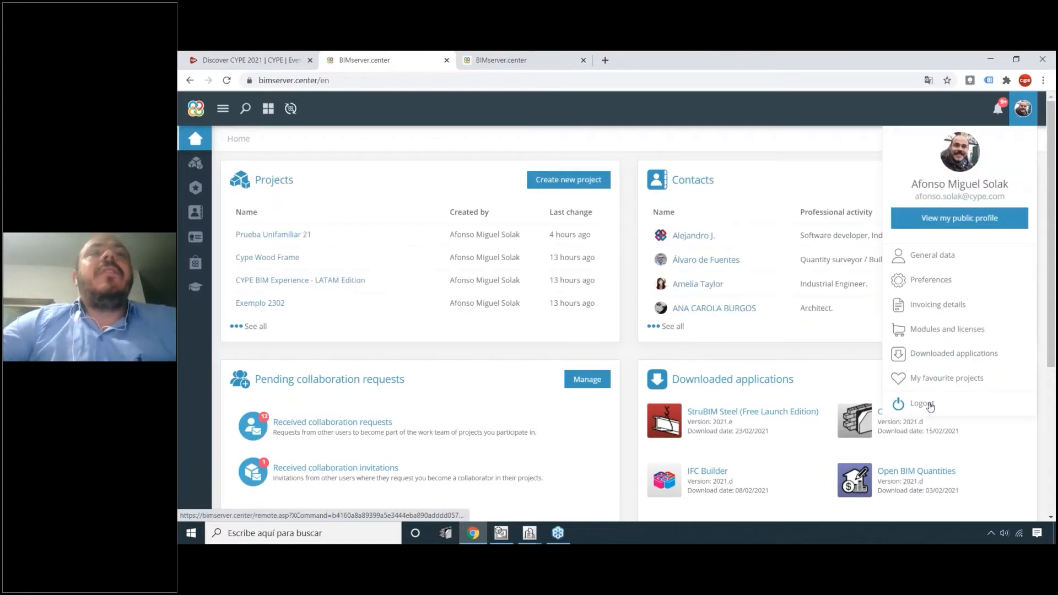
{"action": "left_click", "coordinate": [922, 404]}
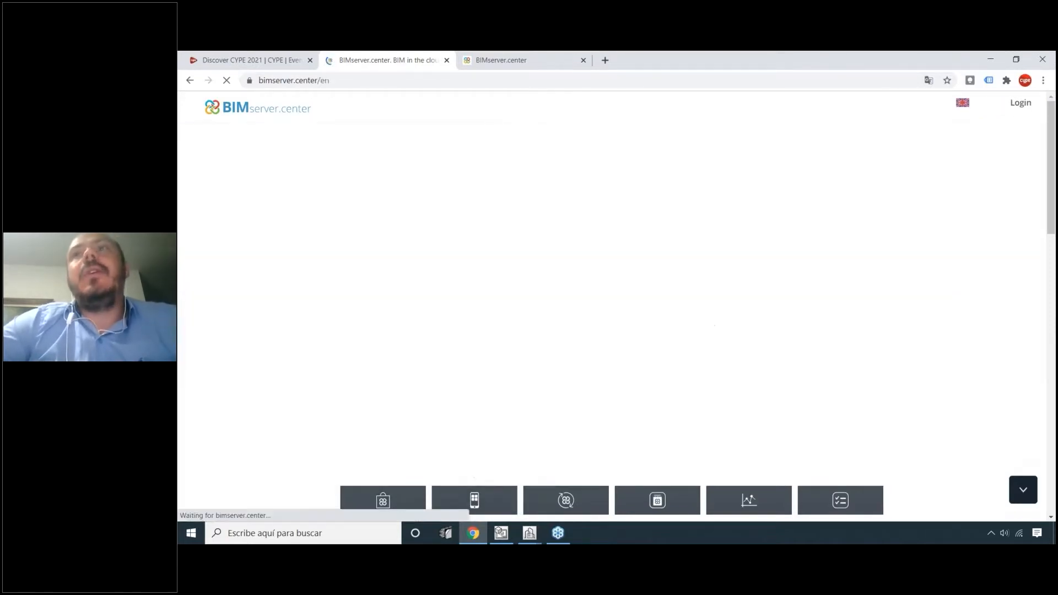
- Log in to BIMserver.center again, filling in the account password in the login form
{"action": "left_click", "coordinate": [1023, 108]}
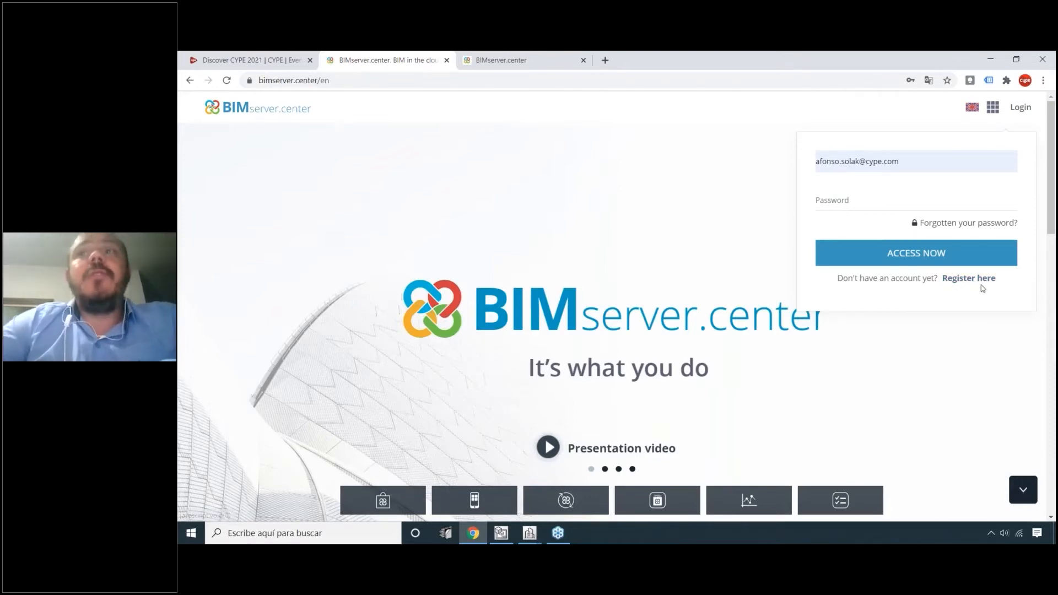
{"action": "left_click", "coordinate": [901, 202]}
{"action": "left_click", "coordinate": [910, 231]}
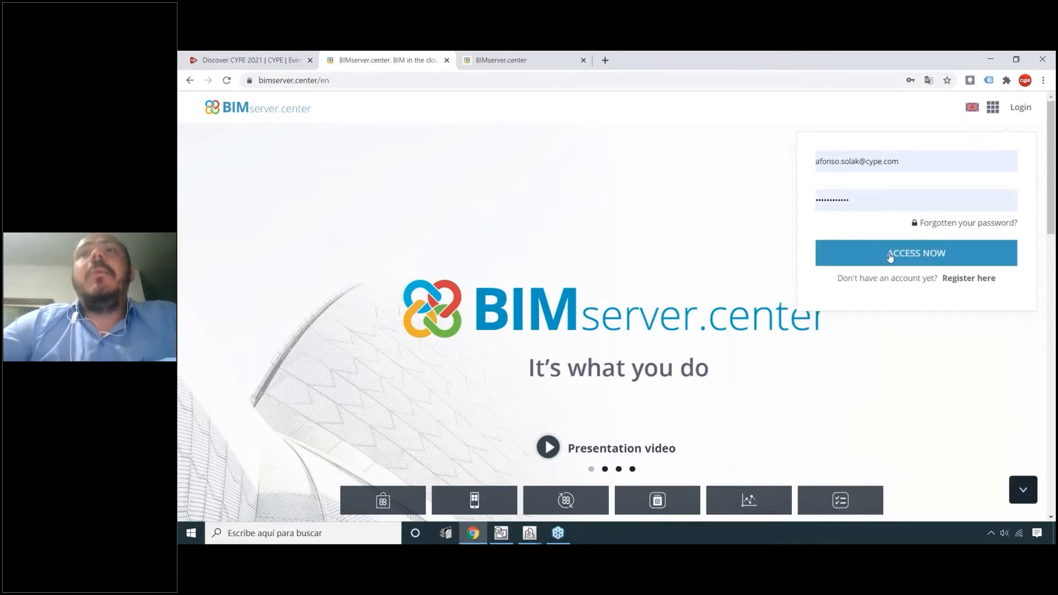
{"action": "left_click", "coordinate": [915, 253]}
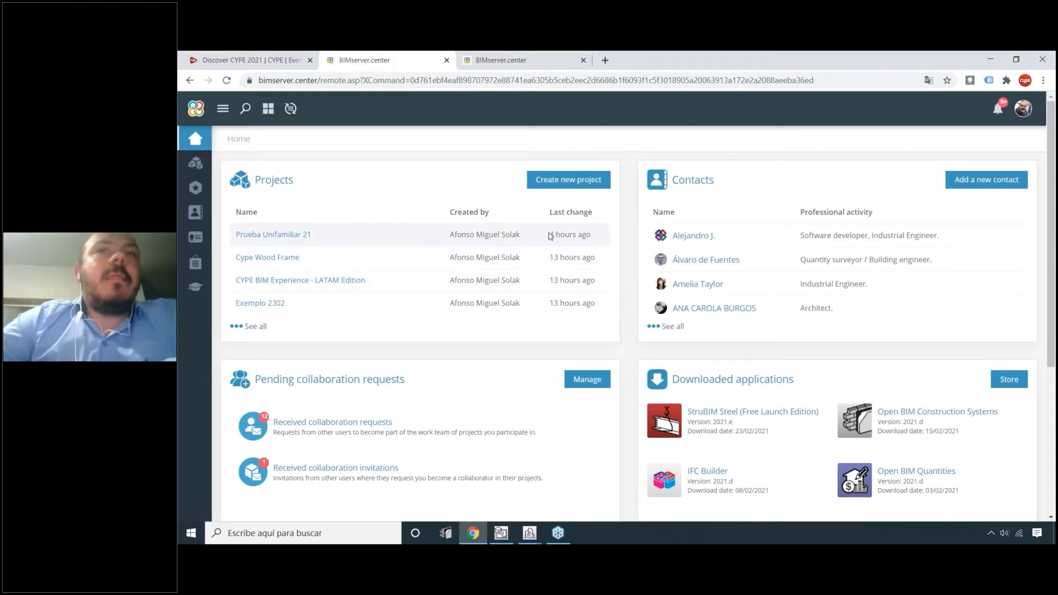
- Highlight last-change entries in the home page's project list and open the BIMserver.center Store
{"action": "left_click_drag", "start_coordinate": [557, 234], "coordinate": [579, 274]}
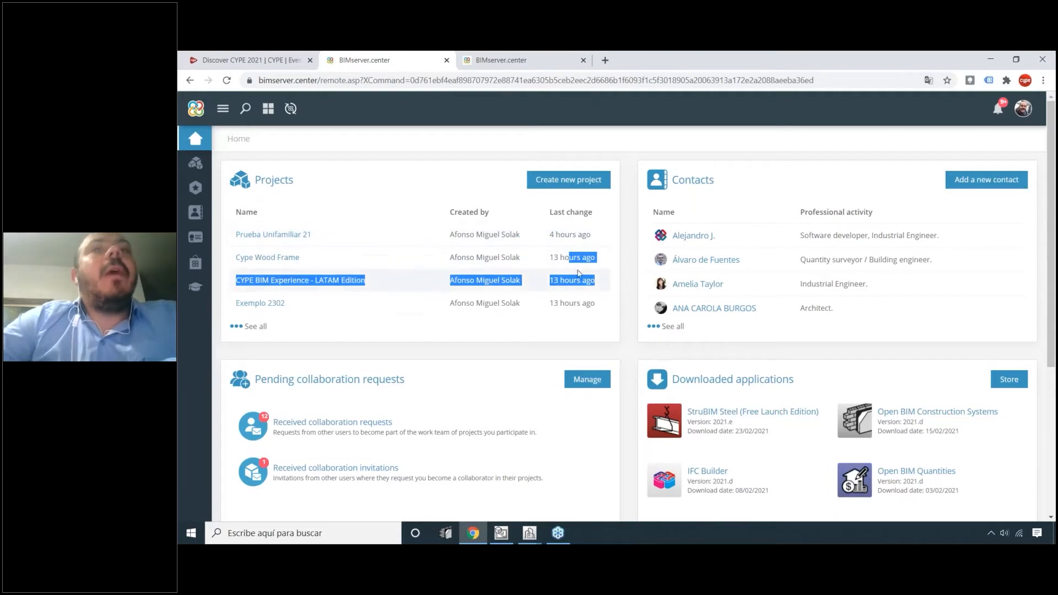
{"action": "mouse_move", "coordinate": [560, 235]}
{"action": "left_mouse_down"}
{"action": "mouse_move", "coordinate": [591, 234]}
{"action": "mouse_move", "coordinate": [556, 234]}
{"action": "left_mouse_up"}
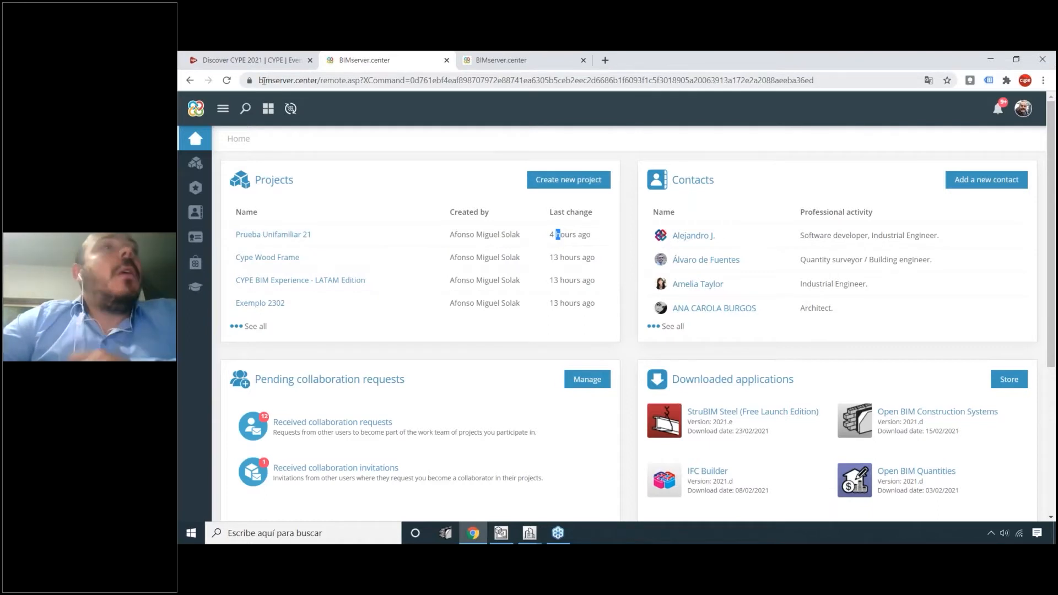
{"action": "left_click", "coordinate": [202, 262]}
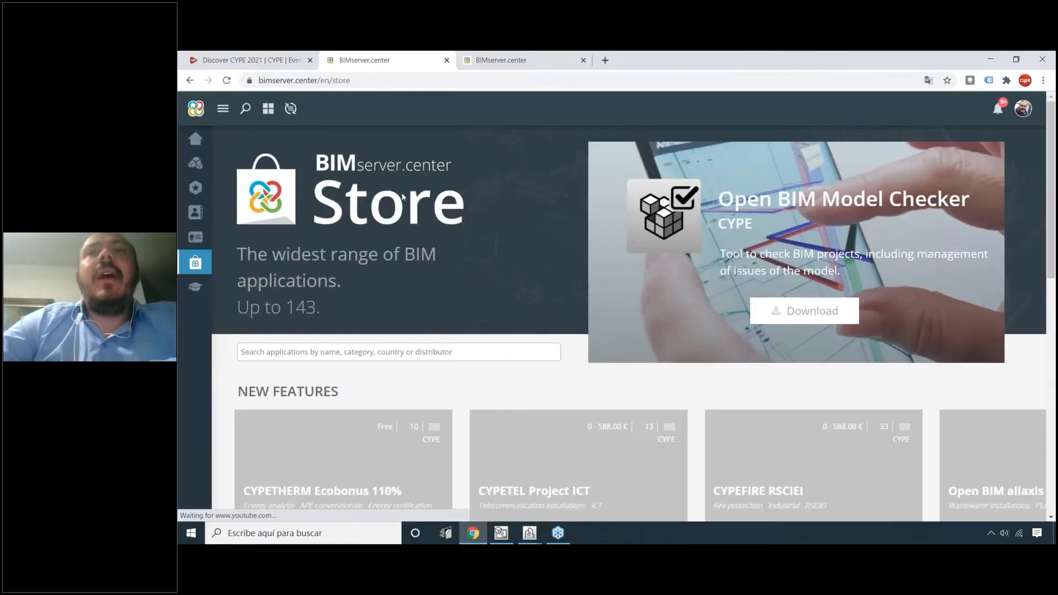
- Highlight the number of available applications in the Store banner and search the Store for architecture
{"action": "double_click", "coordinate": [300, 305]}
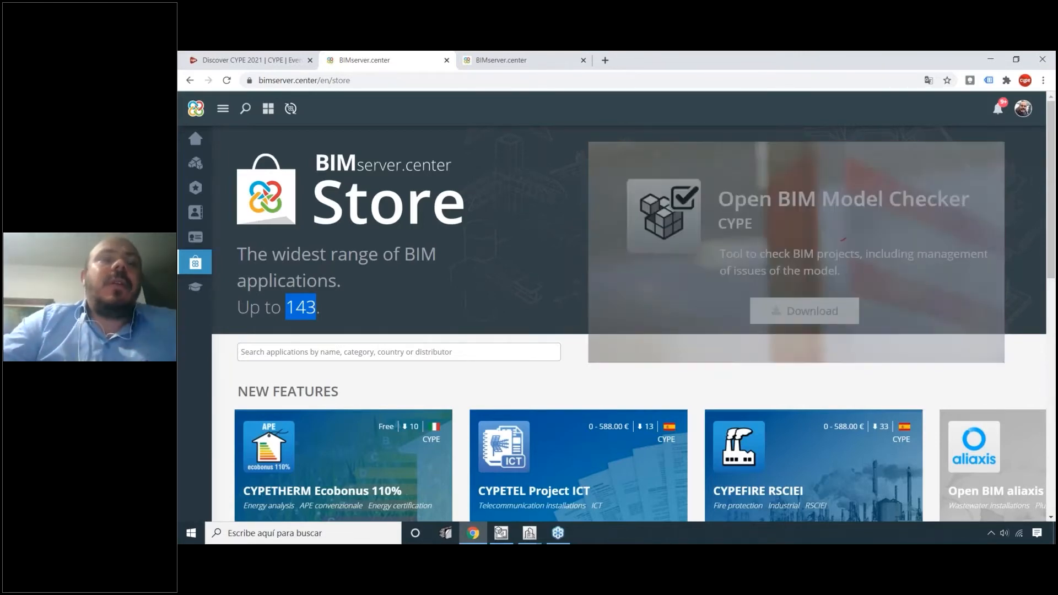
{"action": "left_click", "coordinate": [485, 351]}
{"action": "type", "text": "archi"}
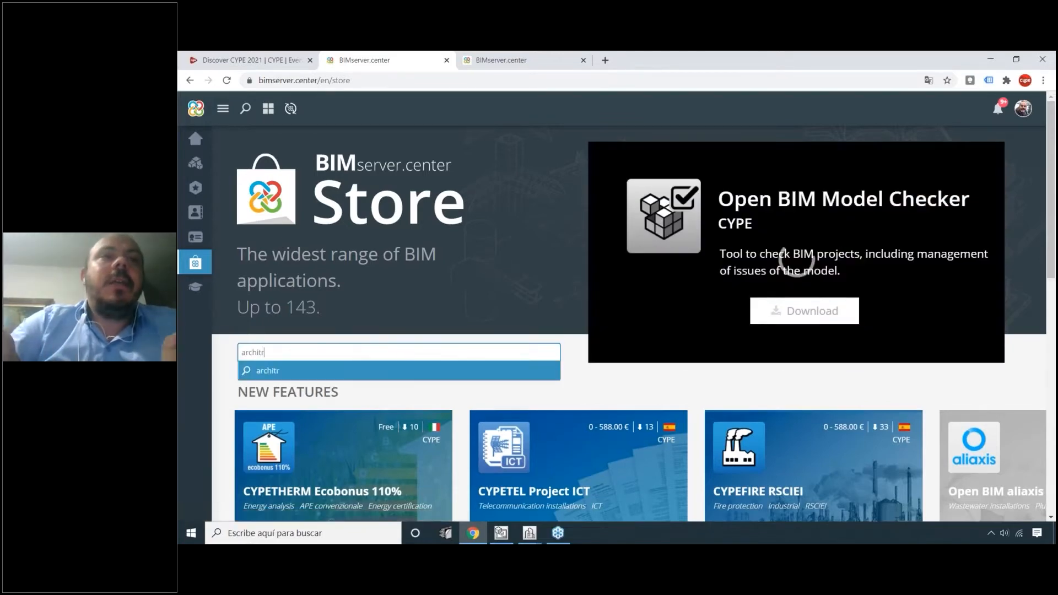
{"action": "type", "text": "t"}
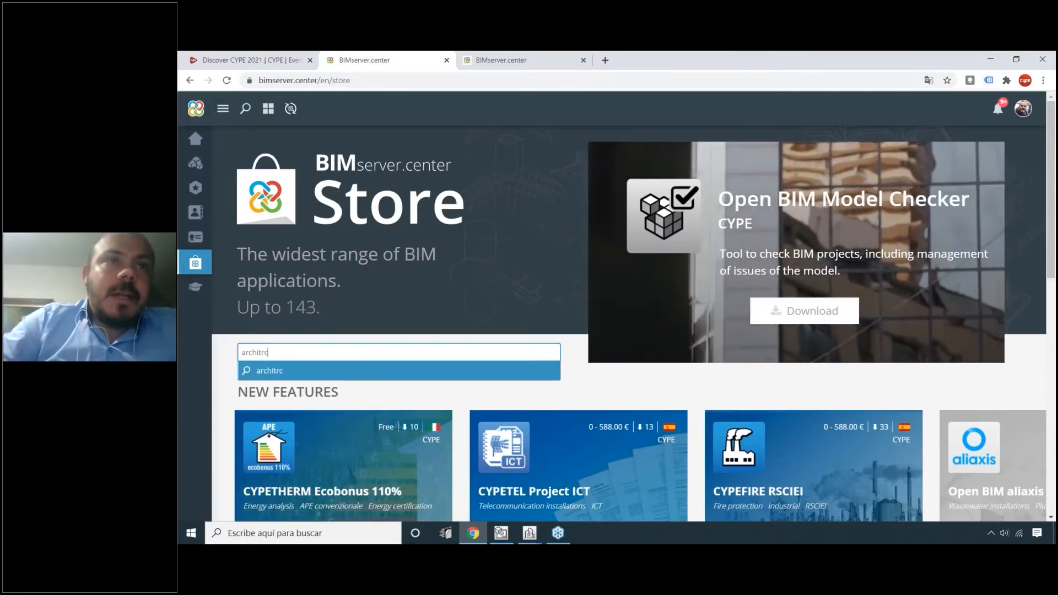
{"action": "type", "text": "ecture"}
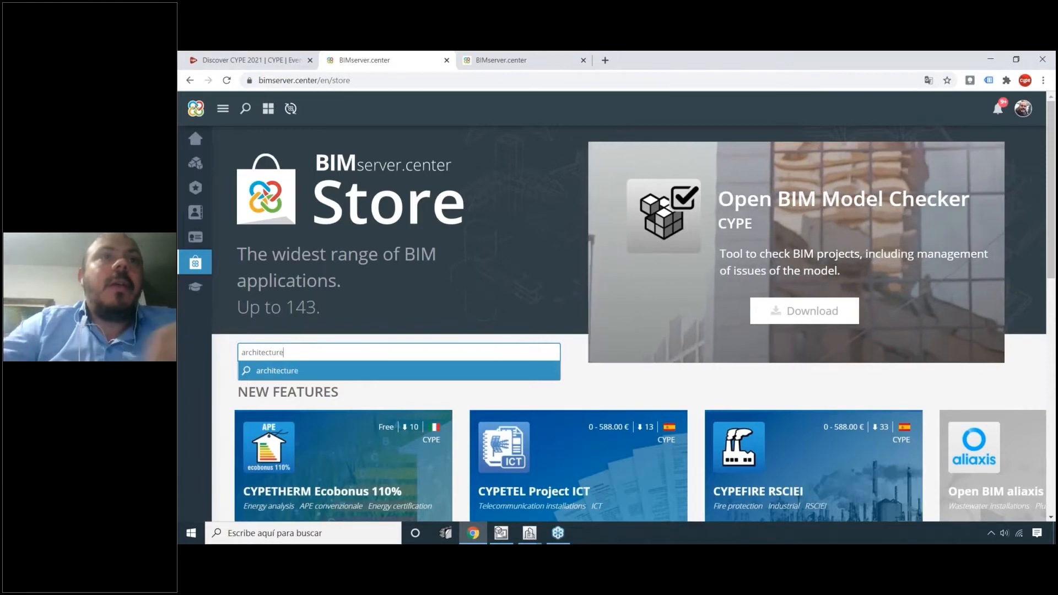
{"action": "key", "text": "Return"}
- Open the CYPE Architecture application page from the Store search results
{"action": "scroll", "coordinate": [496, 299], "scroll_direction": "down", "scroll_amount": 1}
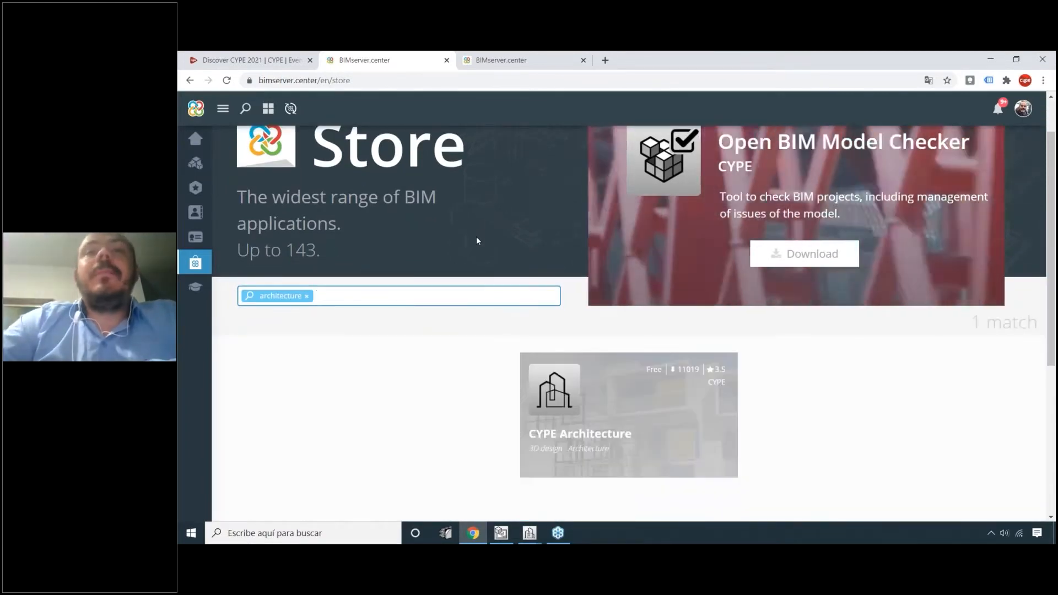
{"action": "scroll", "coordinate": [597, 309], "scroll_direction": "down", "scroll_amount": 2}
{"action": "left_click", "coordinate": [596, 309]}
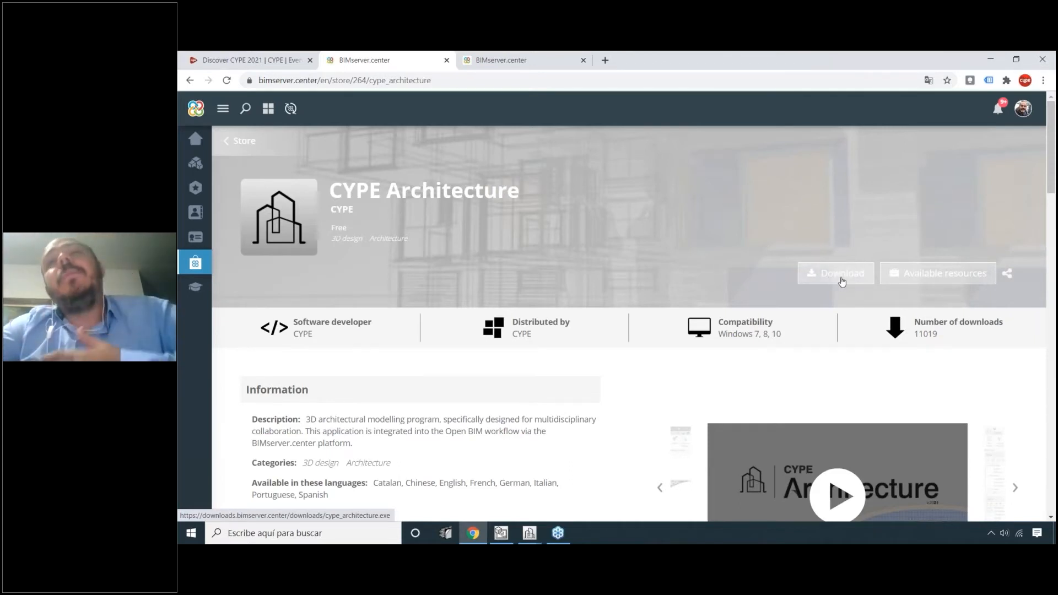
- Open the available resources of CYPE Architecture, look through its tutorials, and close the resource list
{"action": "left_click", "coordinate": [922, 280]}
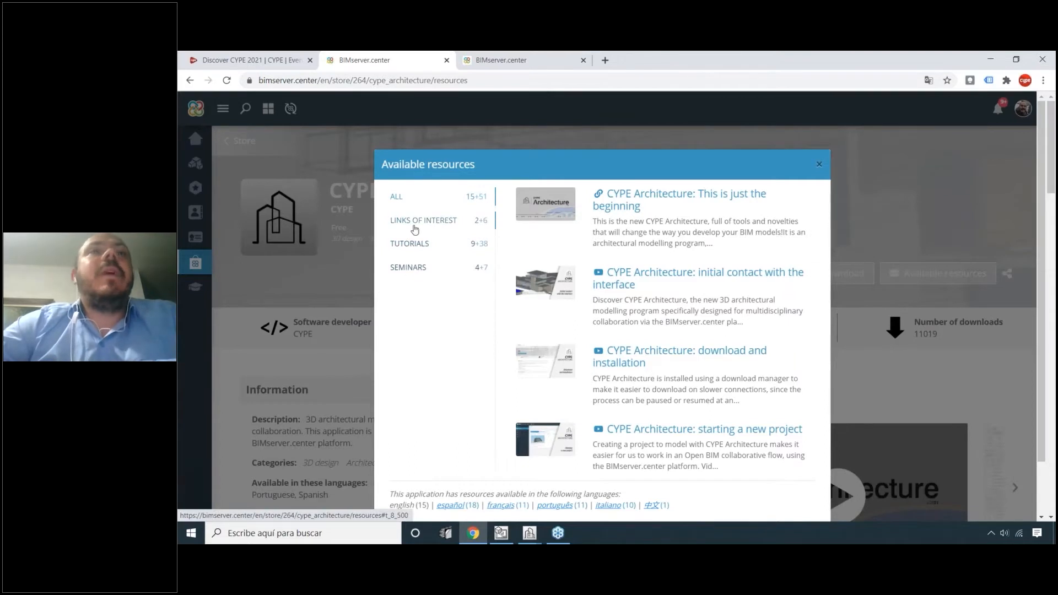
{"action": "left_click", "coordinate": [409, 244]}
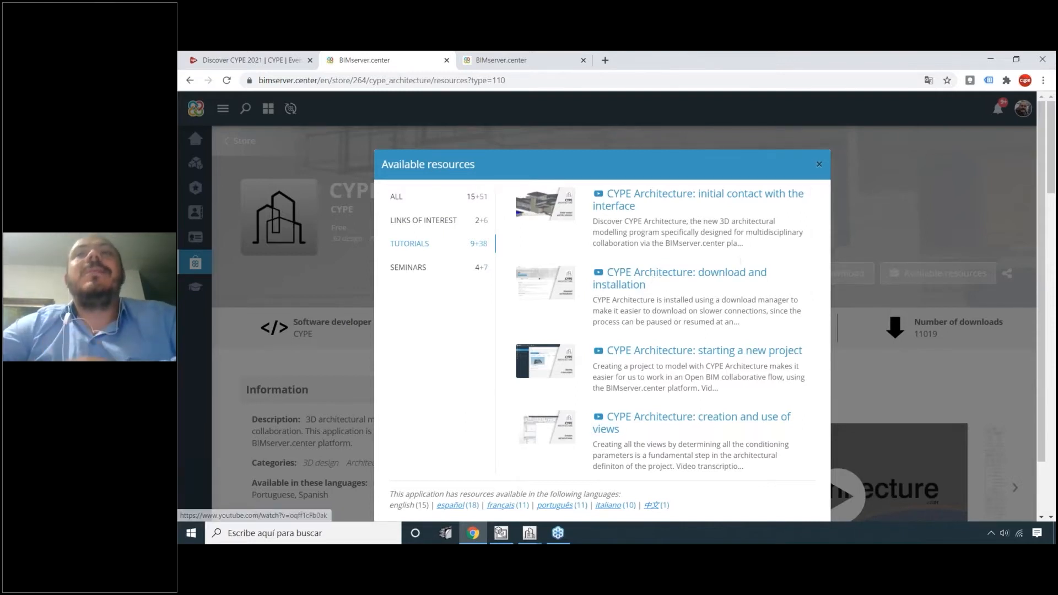
{"action": "scroll", "coordinate": [696, 290], "scroll_direction": "down", "scroll_amount": 8}
{"action": "scroll", "coordinate": [686, 358], "scroll_direction": "up", "scroll_amount": 8}
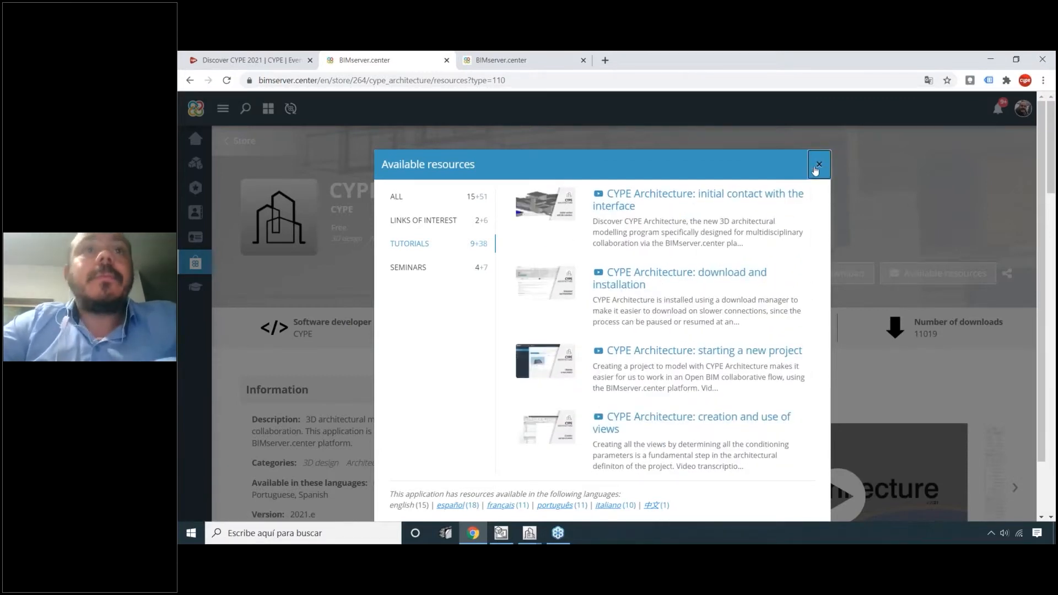
{"action": "left_click", "coordinate": [820, 165]}
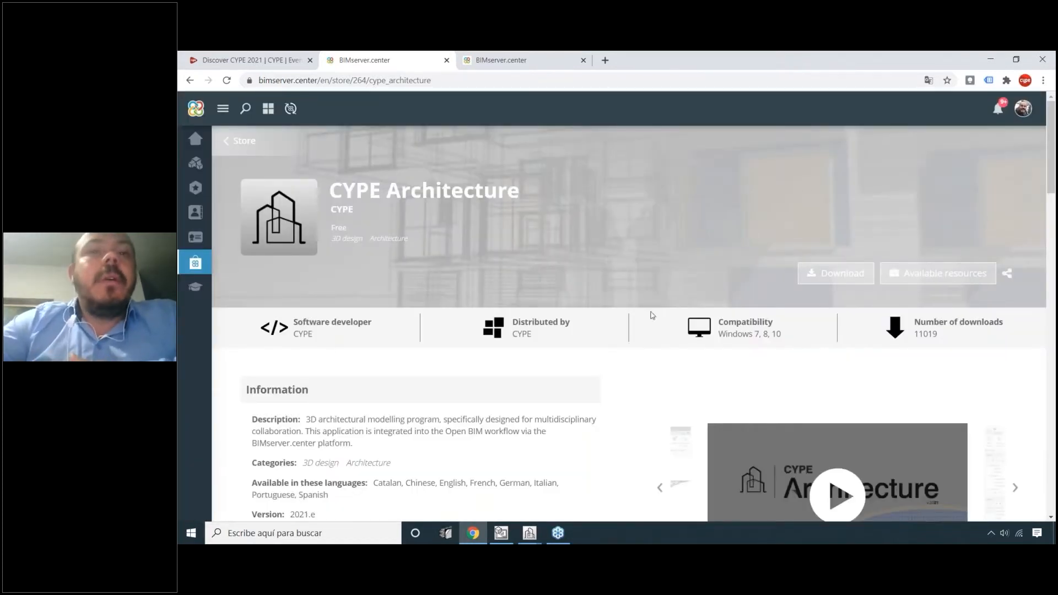
- Switch to CYPE Architecture and inspect the CYPE Wood Frame house model up close from a rotated 3D angle
{"action": "mouse_move", "coordinate": [529, 533]}
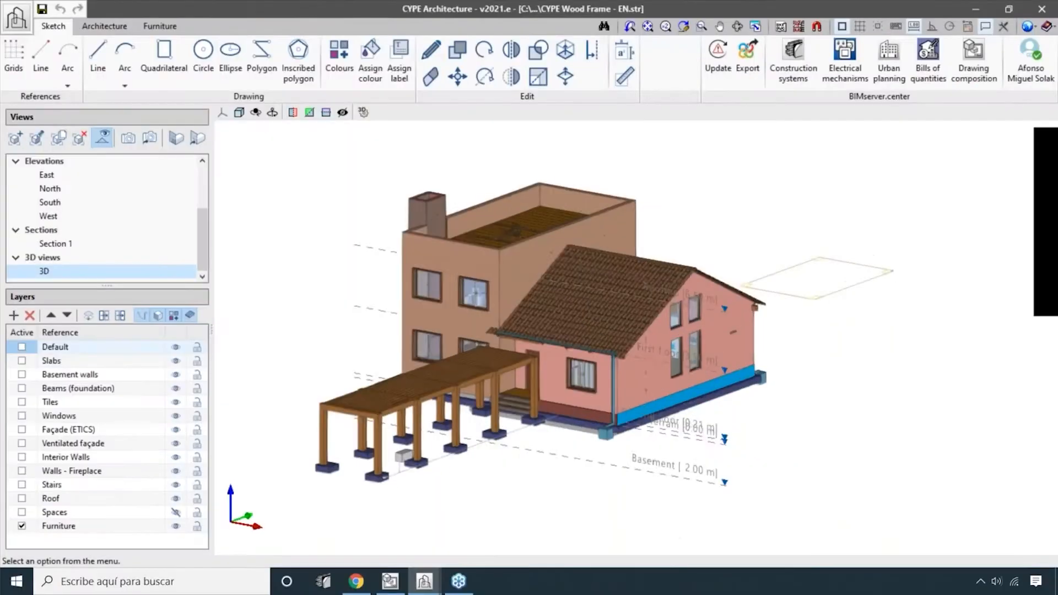
{"action": "scroll", "coordinate": [576, 227], "scroll_direction": "up", "scroll_amount": 1}
{"action": "scroll", "coordinate": [689, 331], "scroll_direction": "up", "scroll_amount": 3}
{"action": "middle_click_drag", "start_coordinate": [732, 348], "coordinate": [764, 333]}
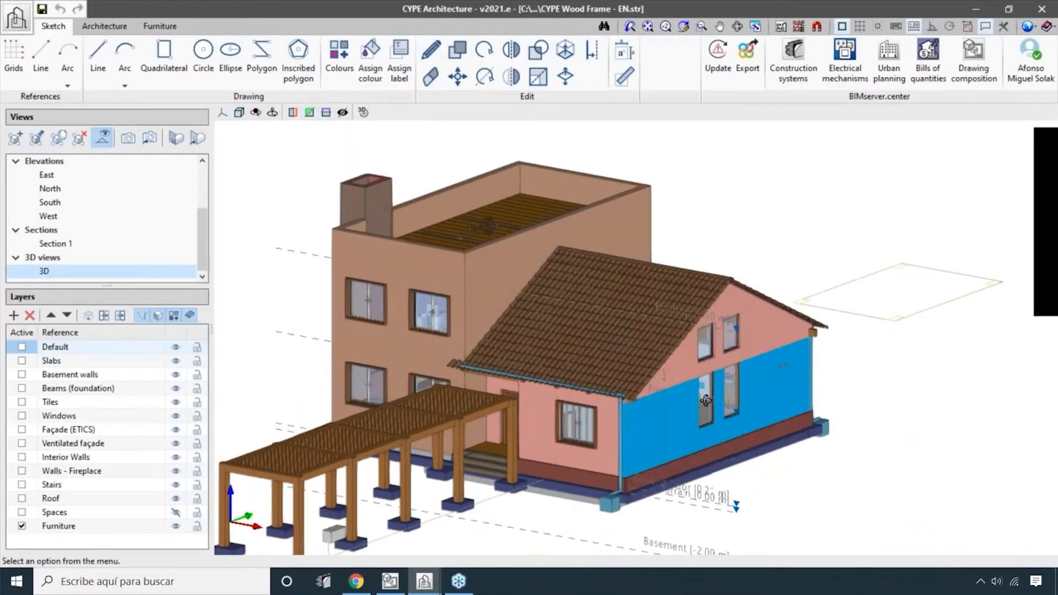
{"action": "middle_click_drag", "start_coordinate": [741, 452], "coordinate": [684, 463], "text": "shift"}
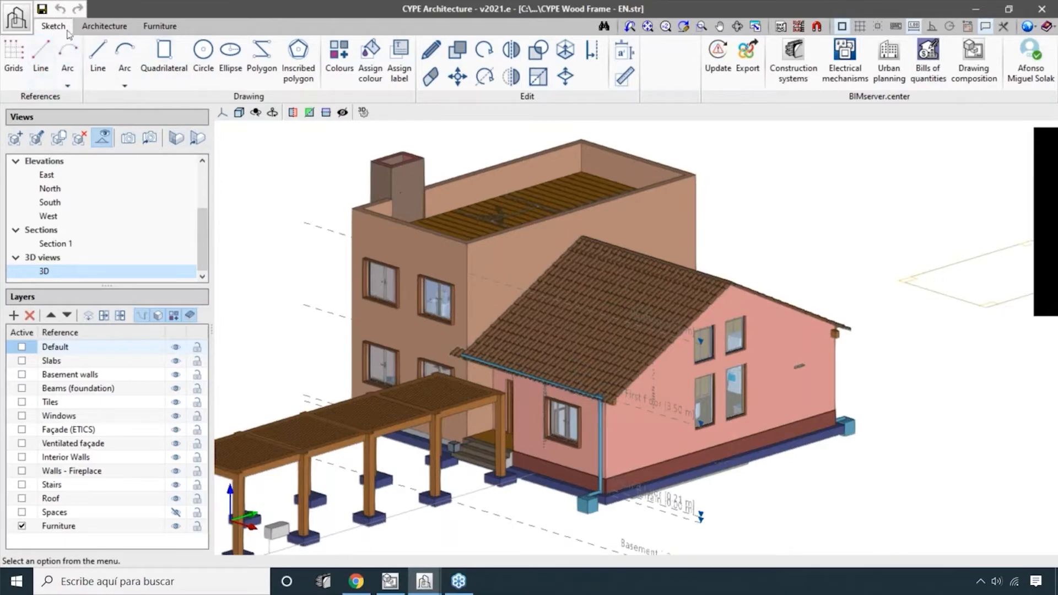
- Compare the Sketch, Architecture and Furniture tool sets to see what each one offers
{"action": "left_click", "coordinate": [105, 26]}
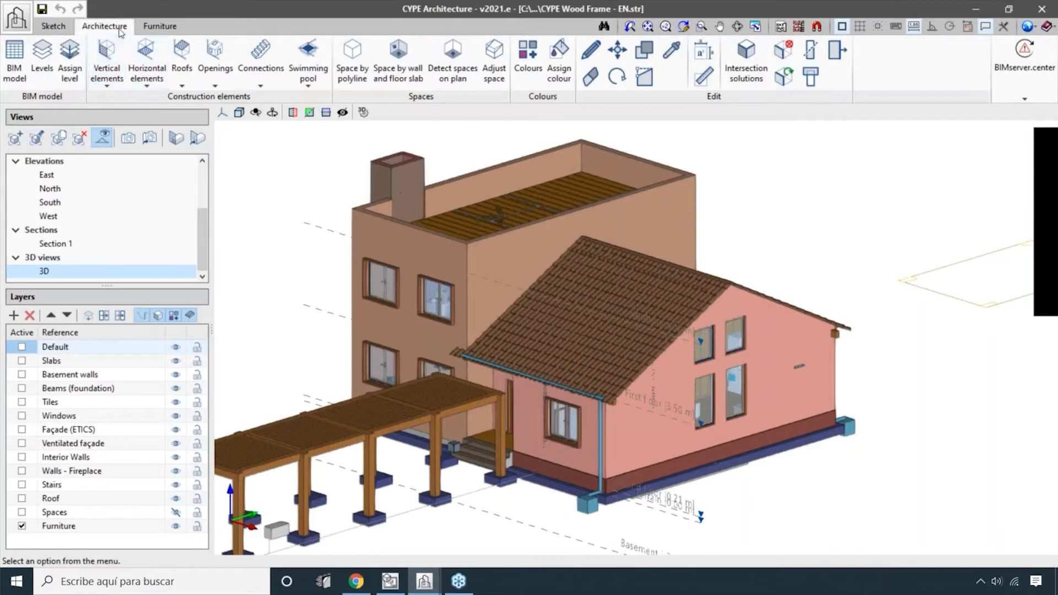
{"action": "left_click", "coordinate": [159, 26]}
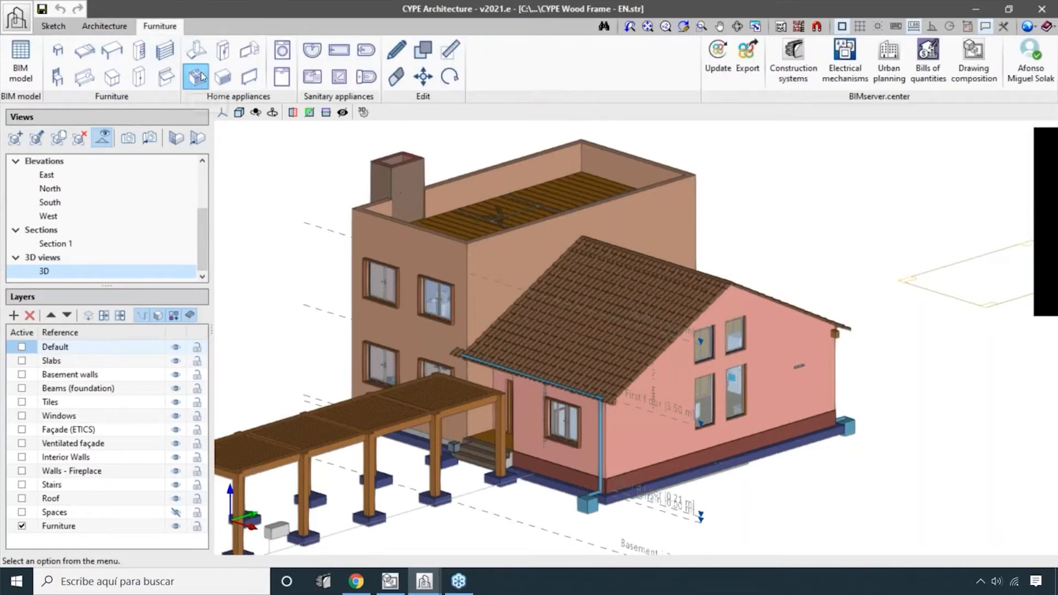
{"action": "left_click", "coordinate": [105, 26]}
{"action": "left_click", "coordinate": [58, 27]}
{"action": "left_click", "coordinate": [105, 26]}
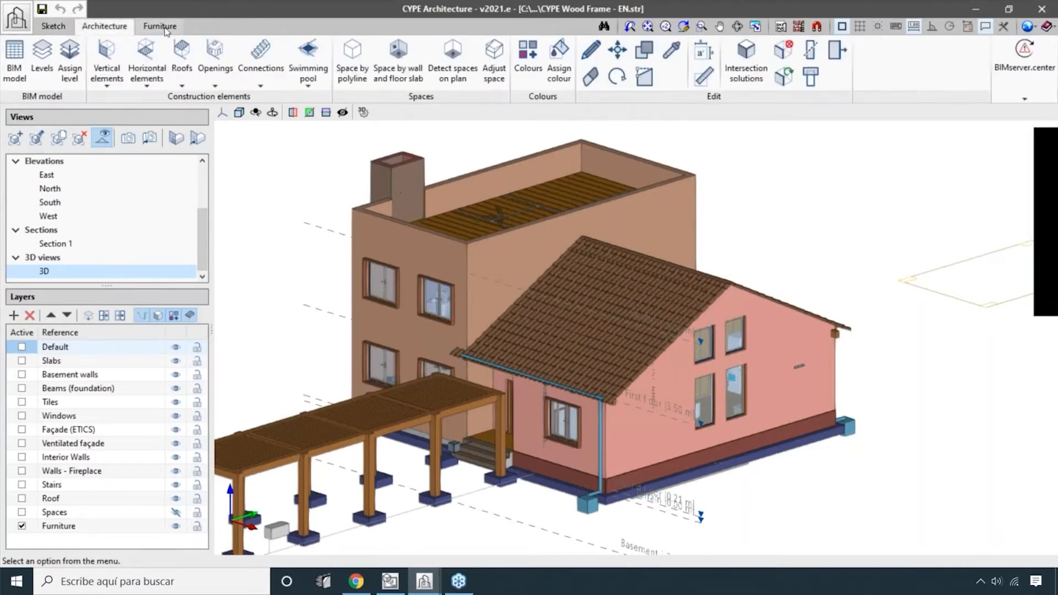
{"action": "left_click", "coordinate": [160, 26]}
{"action": "left_click", "coordinate": [104, 26]}
{"action": "left_click", "coordinate": [54, 26]}
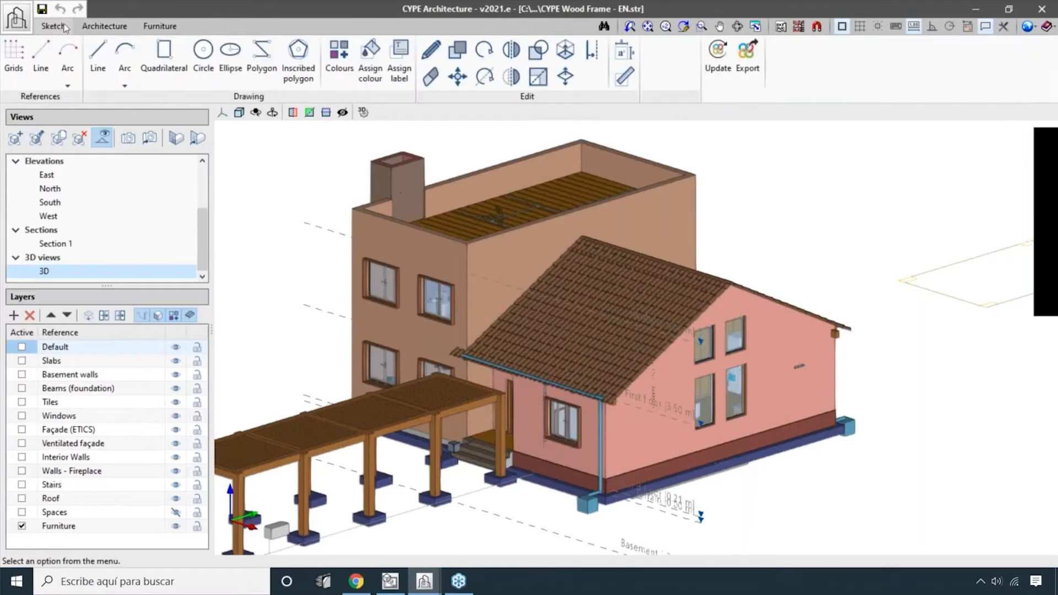
{"action": "left_click", "coordinate": [105, 25]}
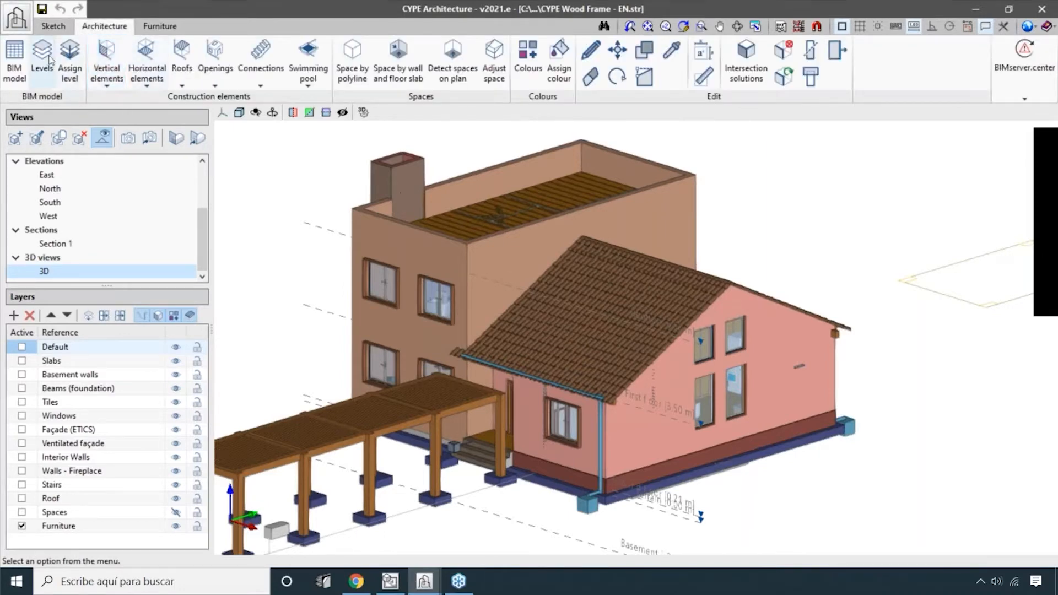
{"action": "left_click", "coordinate": [54, 26]}
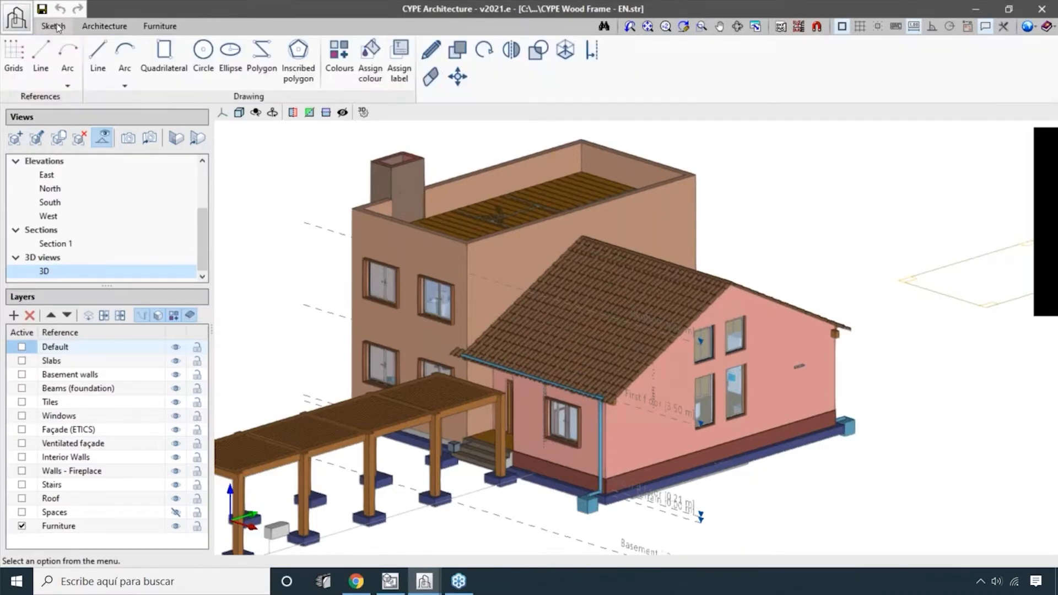
{"action": "left_click", "coordinate": [148, 26]}
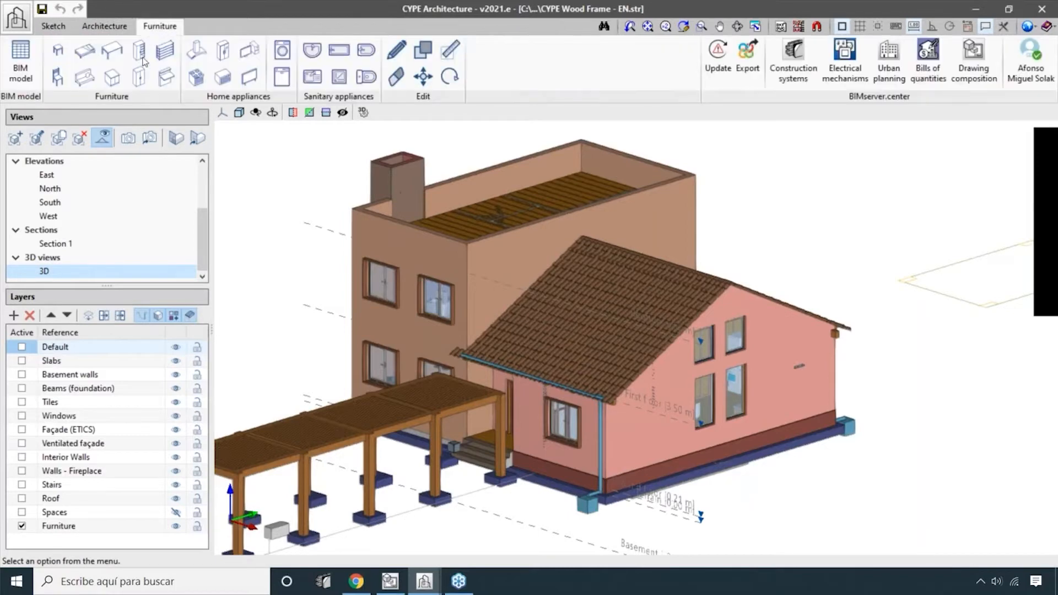
{"action": "left_click", "coordinate": [104, 25]}
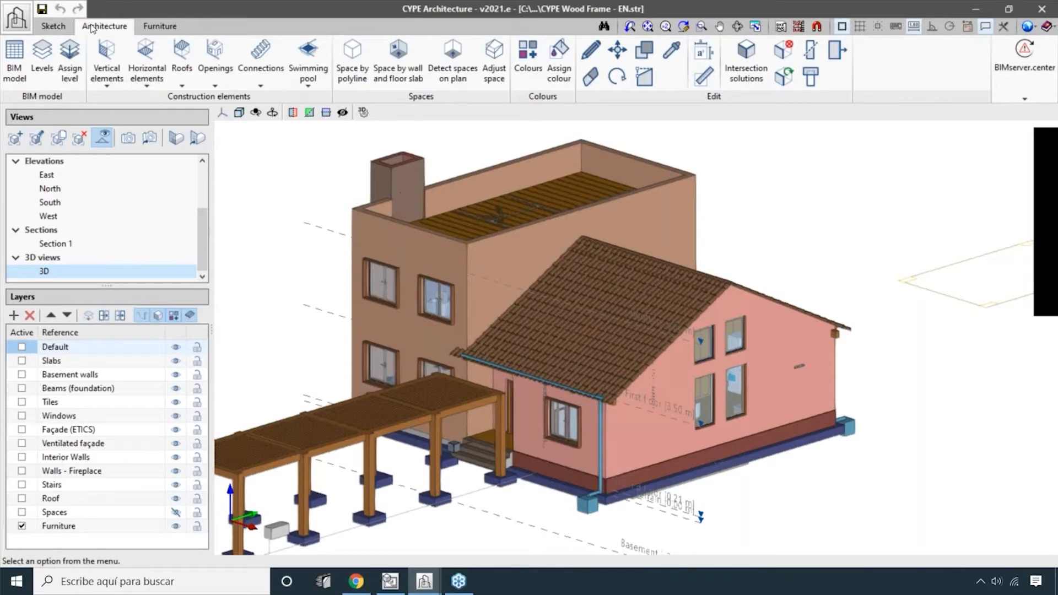
- Return to the Sketch tools and look over the drawing commands beside the full house model
{"action": "left_click", "coordinate": [56, 26]}
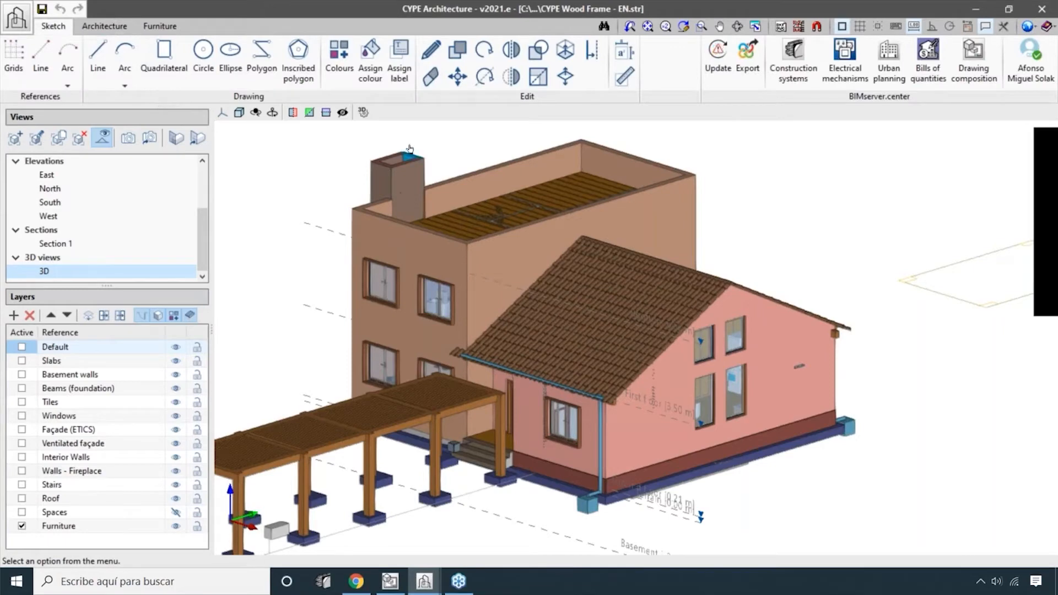
{"action": "scroll", "coordinate": [888, 239], "scroll_direction": "down", "scroll_amount": 3}
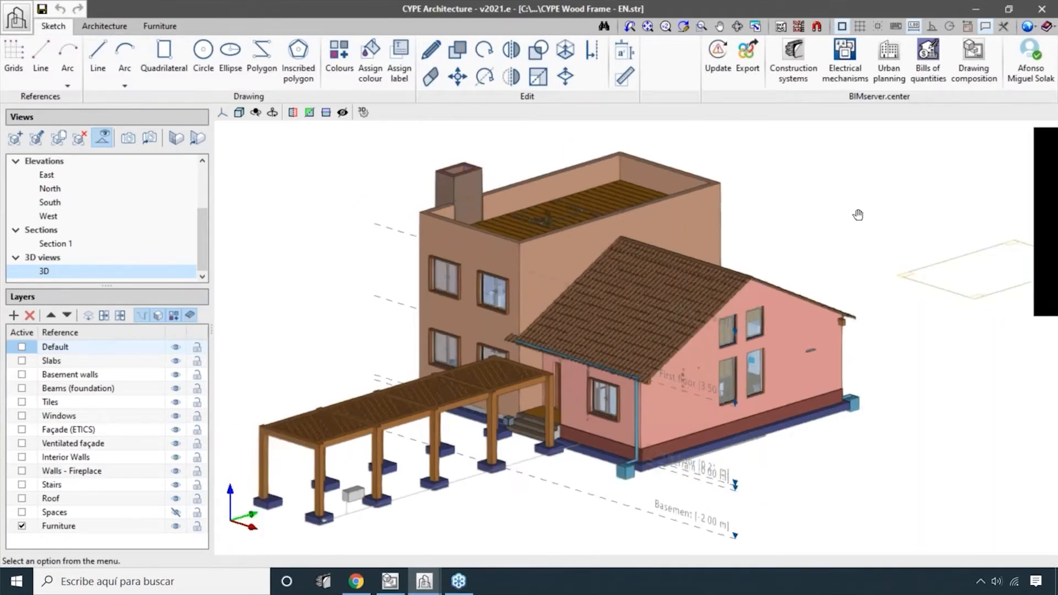
{"action": "middle_click_drag", "start_coordinate": [836, 231], "coordinate": [833, 244]}
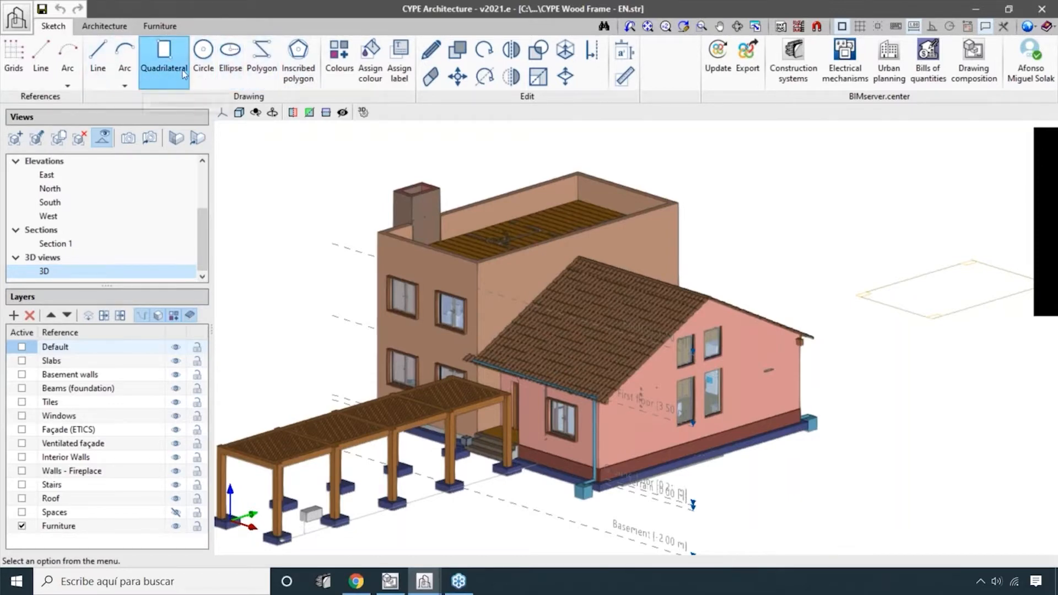
{"action": "left_click", "coordinate": [309, 112]}
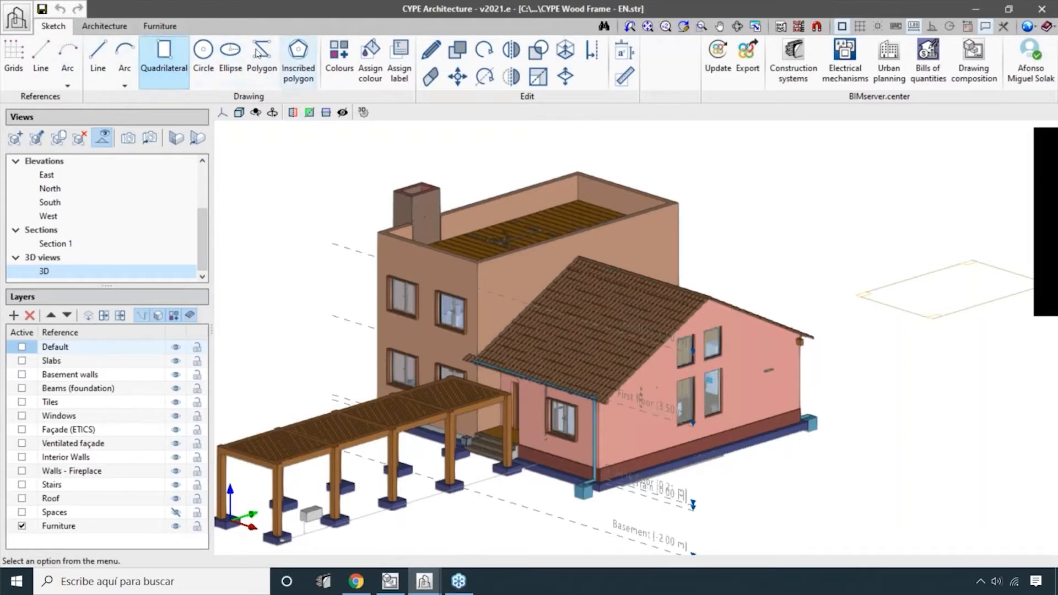
- Examine the construction element tools for vertical elements, horizontal elements, roofs and connections, and close the connections tools
{"action": "left_click", "coordinate": [102, 28]}
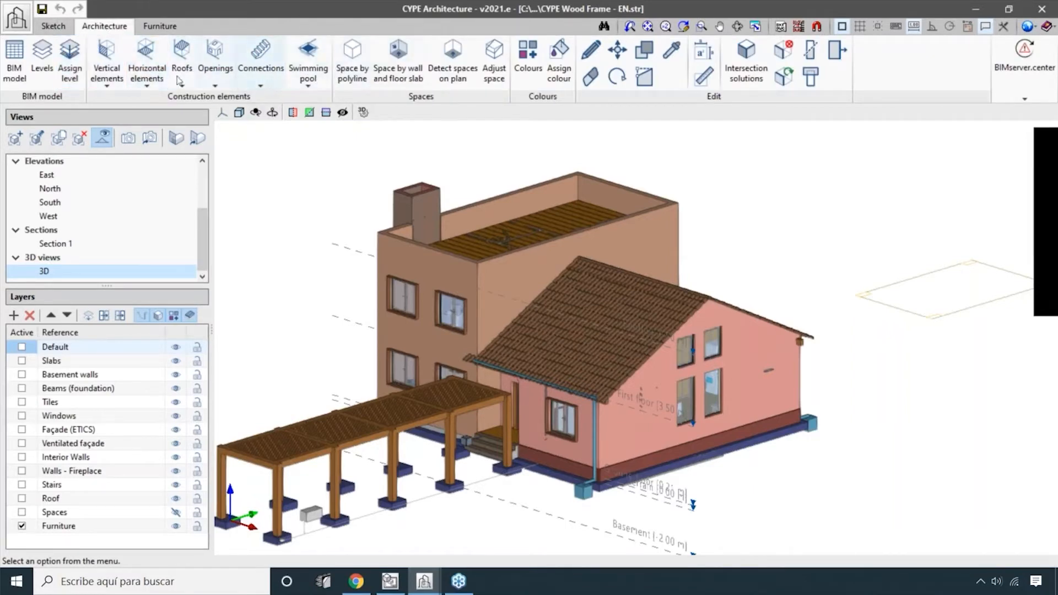
{"action": "left_click", "coordinate": [106, 62]}
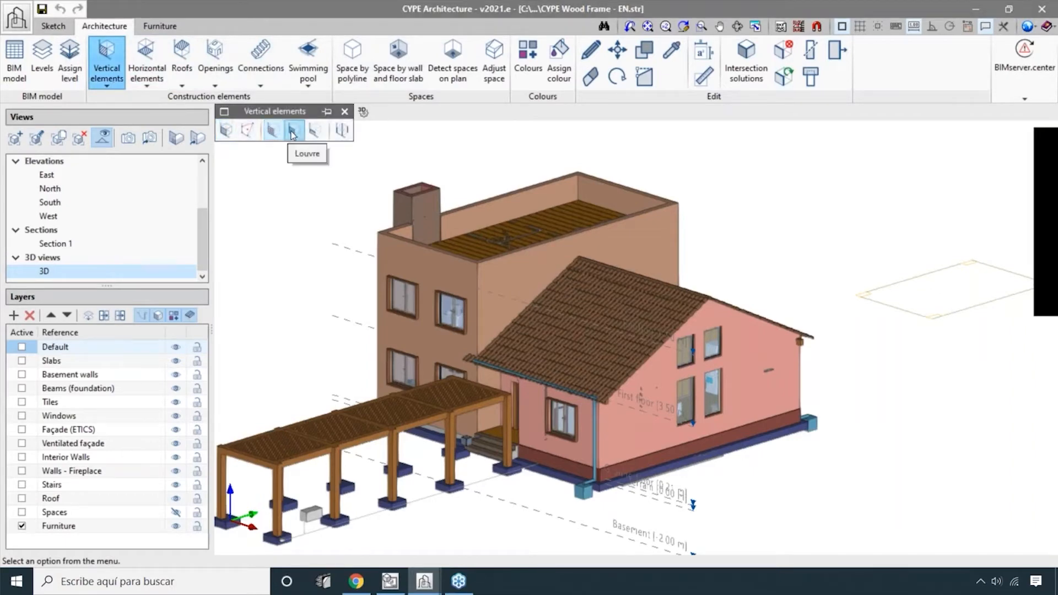
{"action": "left_click", "coordinate": [147, 62]}
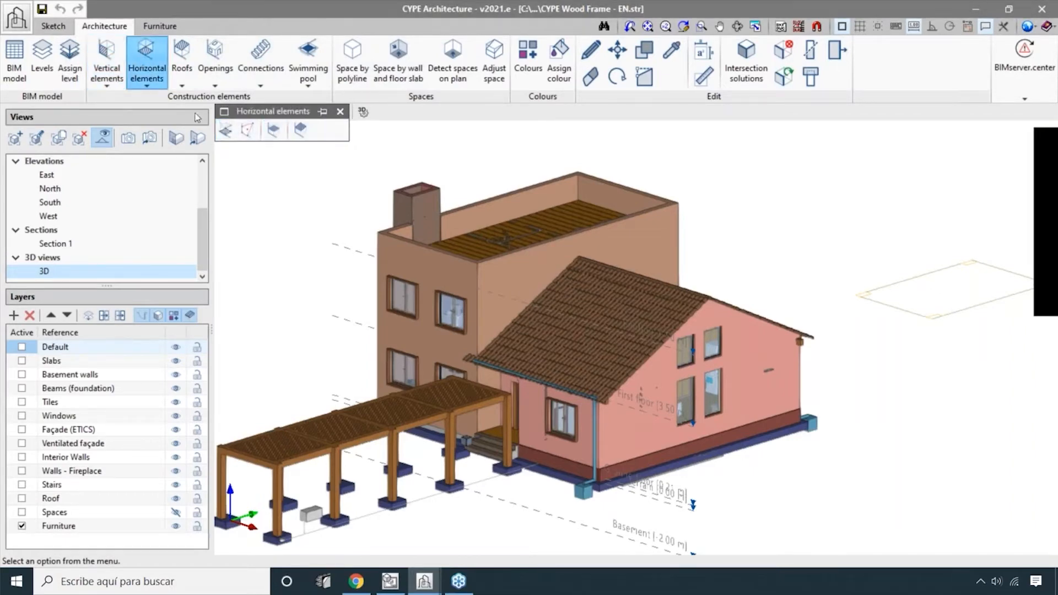
{"action": "left_click", "coordinate": [225, 130]}
{"action": "left_click", "coordinate": [274, 131]}
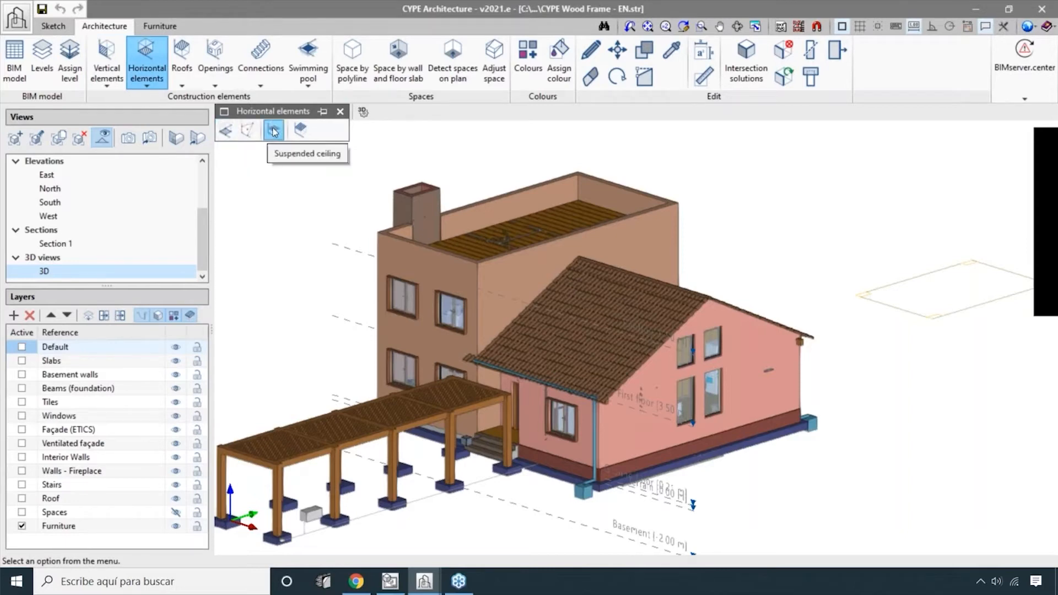
{"action": "left_click", "coordinate": [182, 62]}
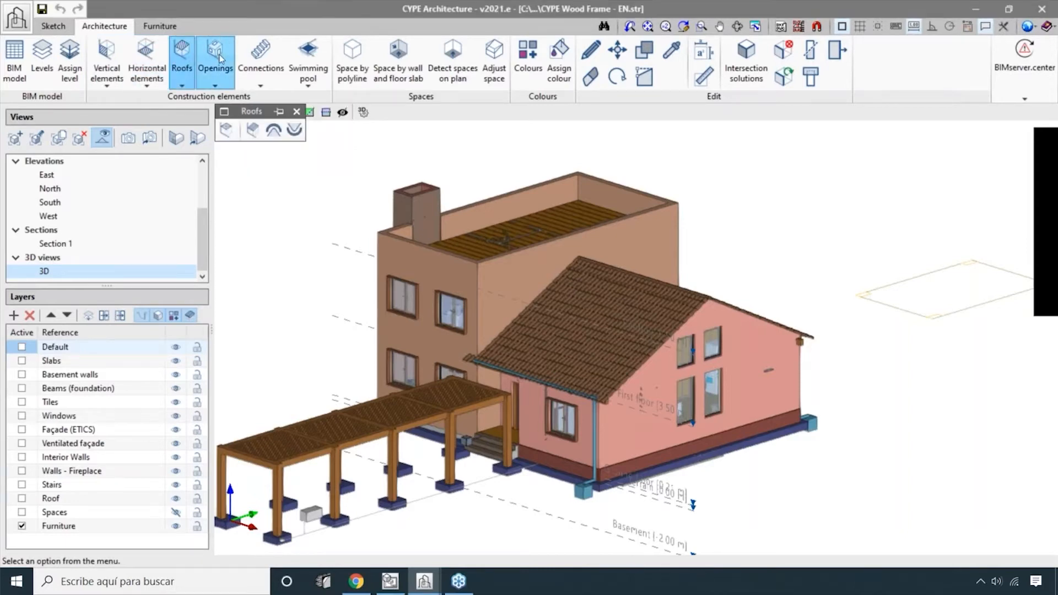
{"action": "left_click", "coordinate": [261, 60]}
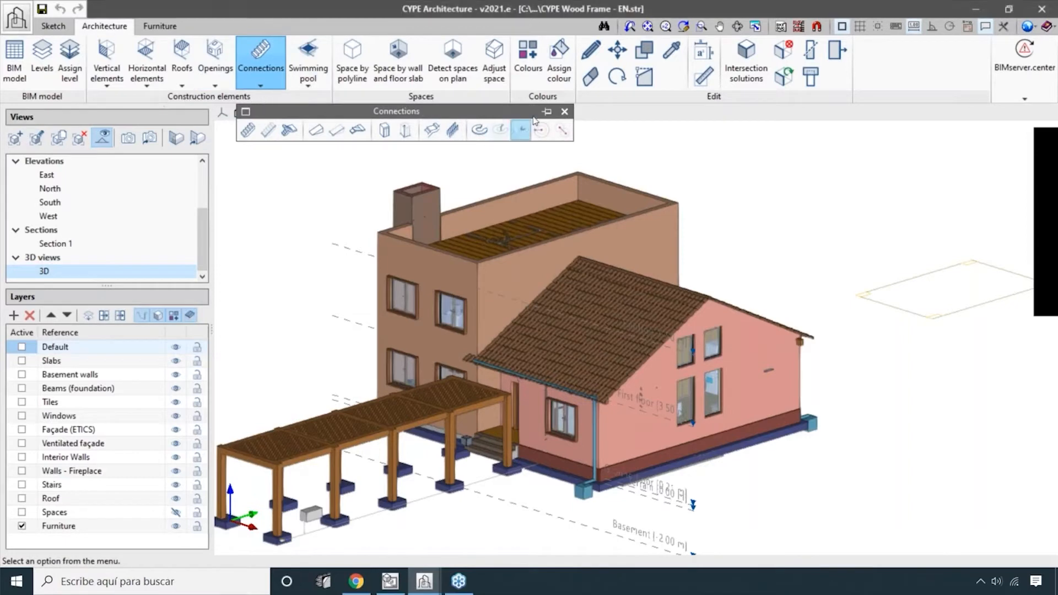
{"action": "left_click", "coordinate": [565, 111]}
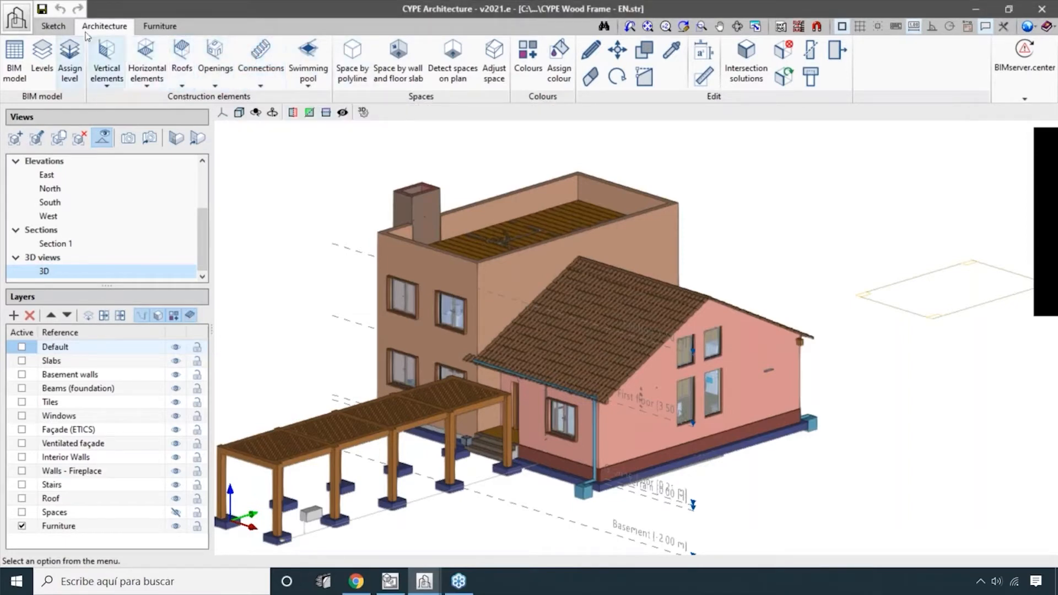
- Go over the Sketch and Architecture tools again and bring up the furniture, home appliance and sanitary appliance tools
{"action": "left_click", "coordinate": [54, 26]}
{"action": "left_click", "coordinate": [103, 25]}
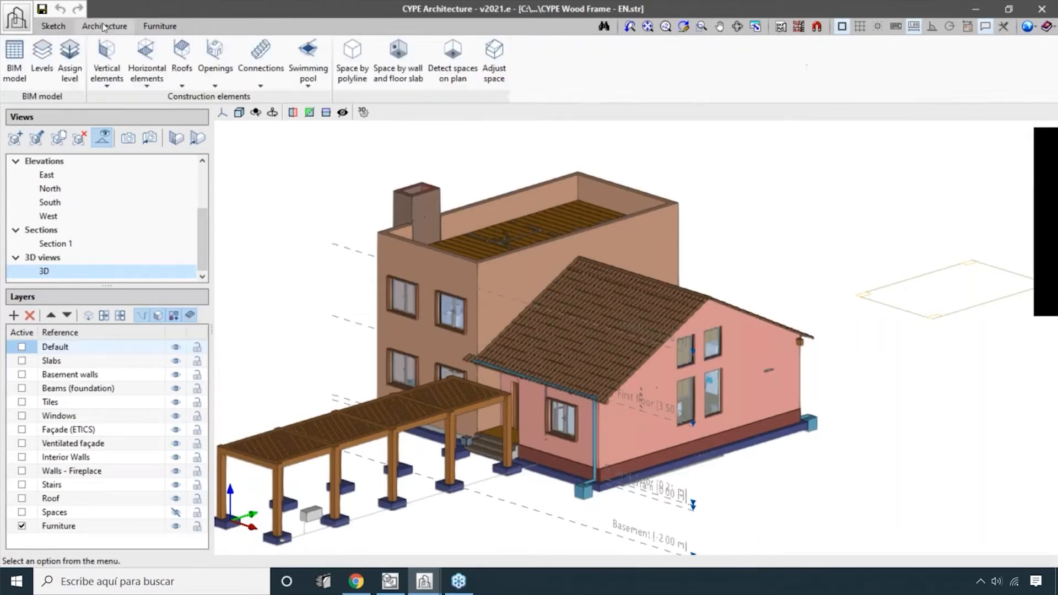
{"action": "left_click", "coordinate": [58, 26]}
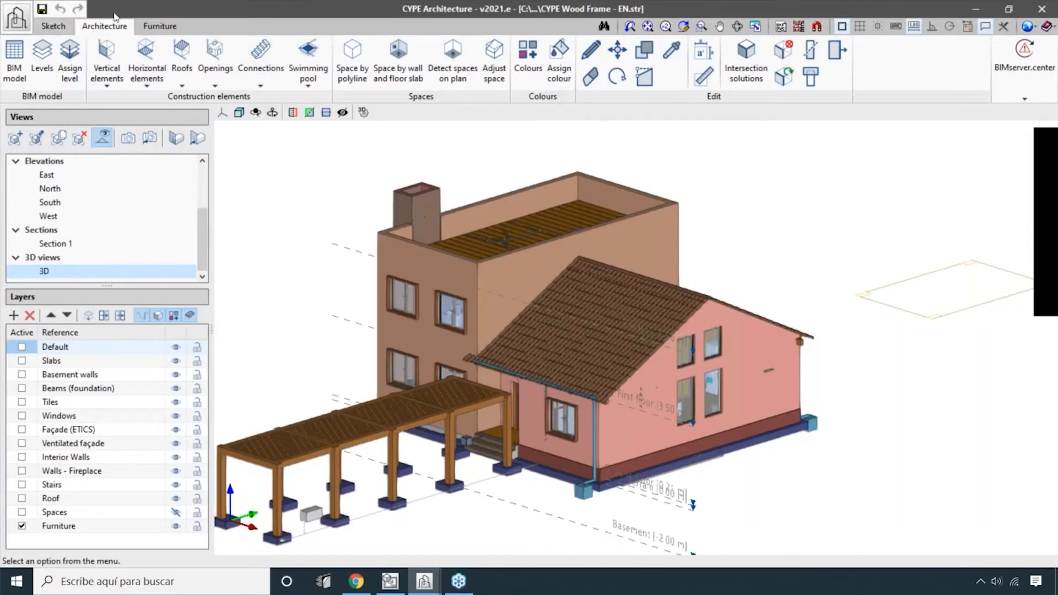
{"action": "left_click", "coordinate": [156, 26]}
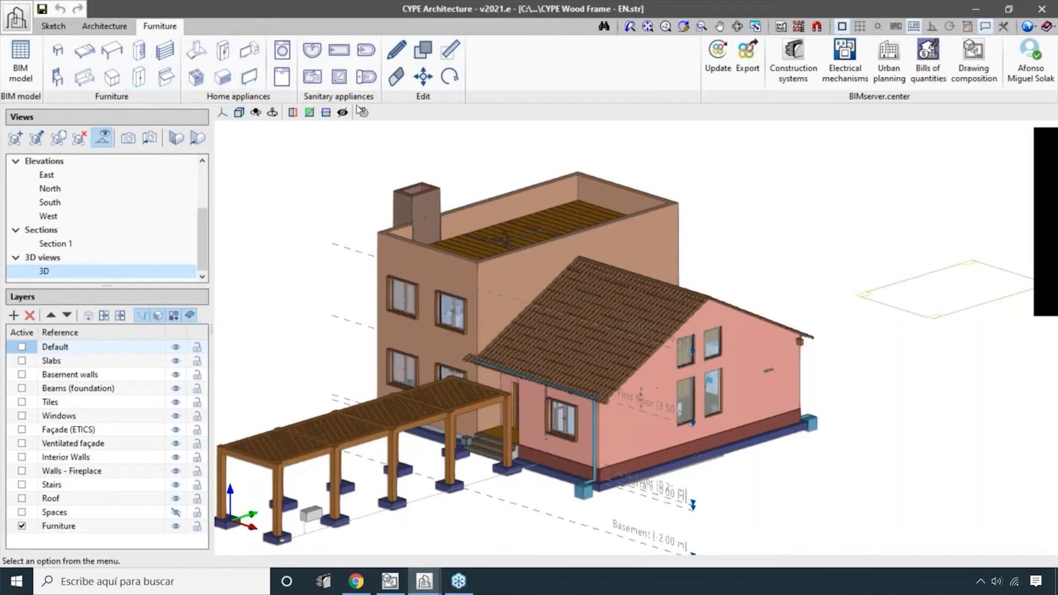
- Look over the sanitary appliance tools and go back through the Sketch, Architecture and Furniture tool sets
{"action": "left_click", "coordinate": [313, 76]}
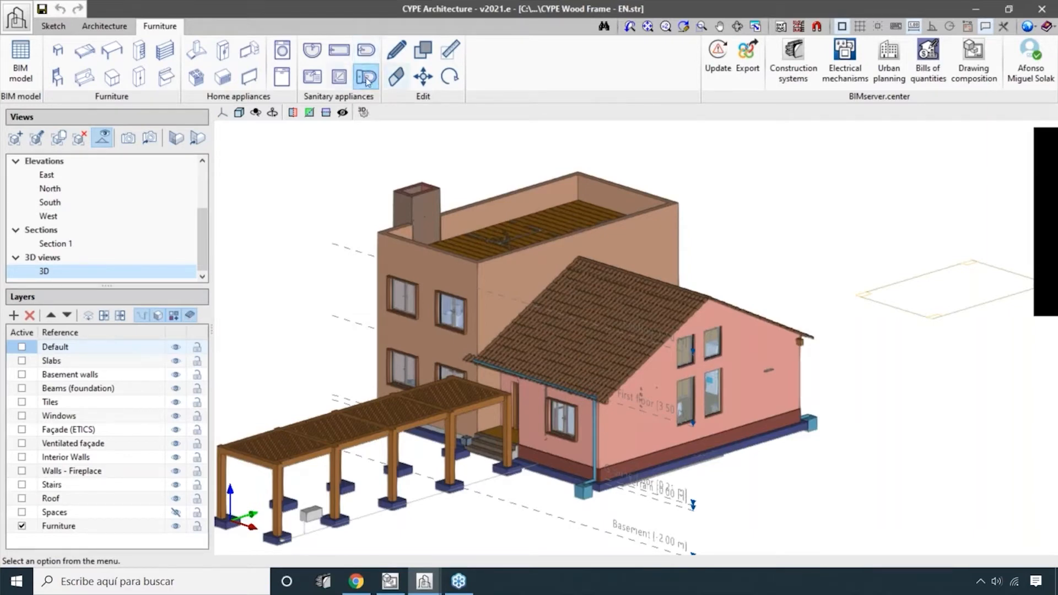
{"action": "left_click", "coordinate": [366, 78]}
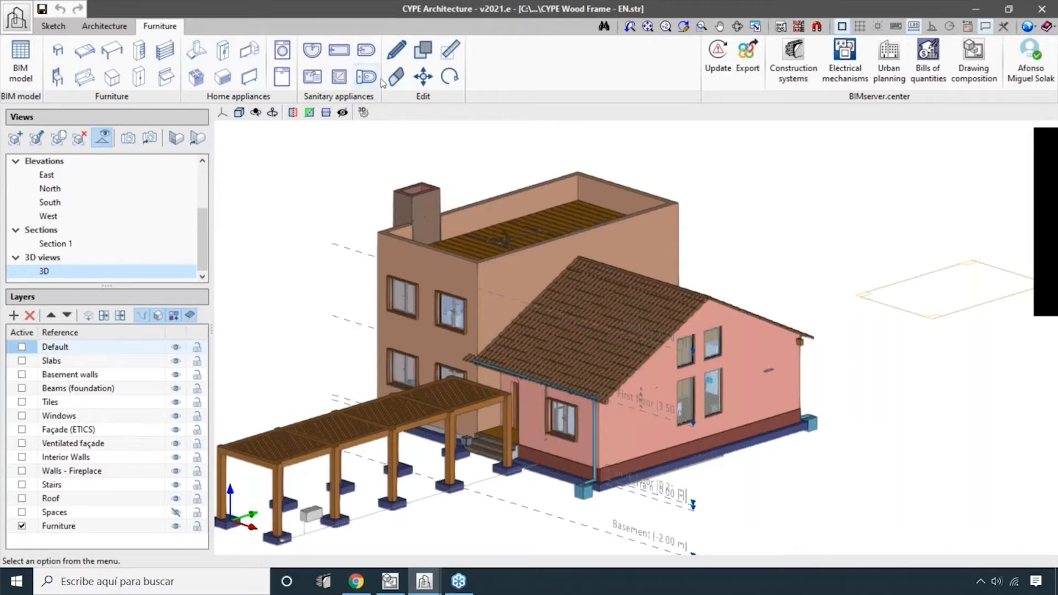
{"action": "left_click", "coordinate": [53, 26]}
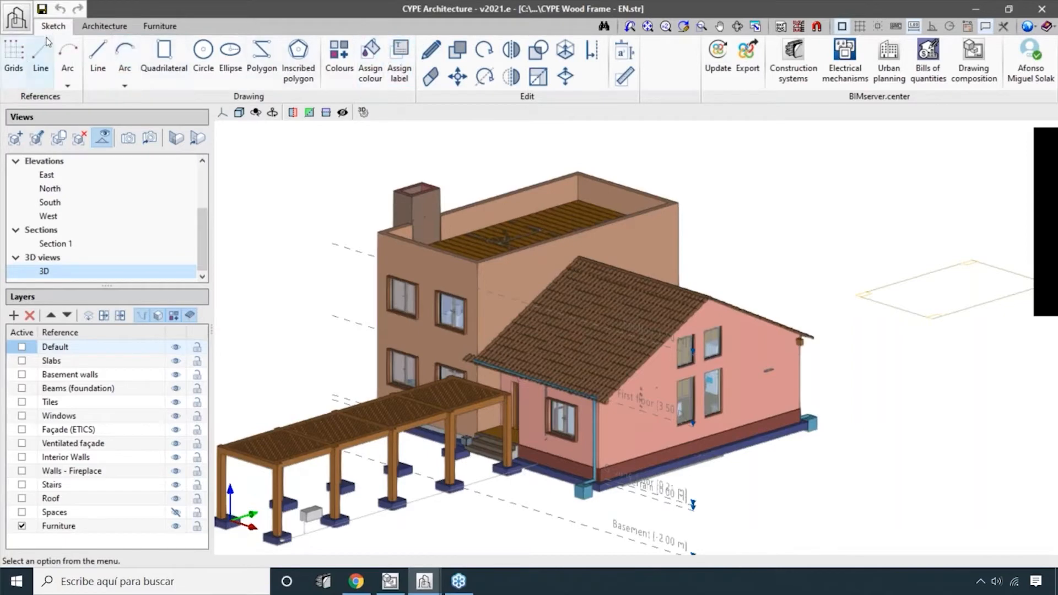
{"action": "left_click", "coordinate": [114, 29]}
{"action": "left_click", "coordinate": [160, 28]}
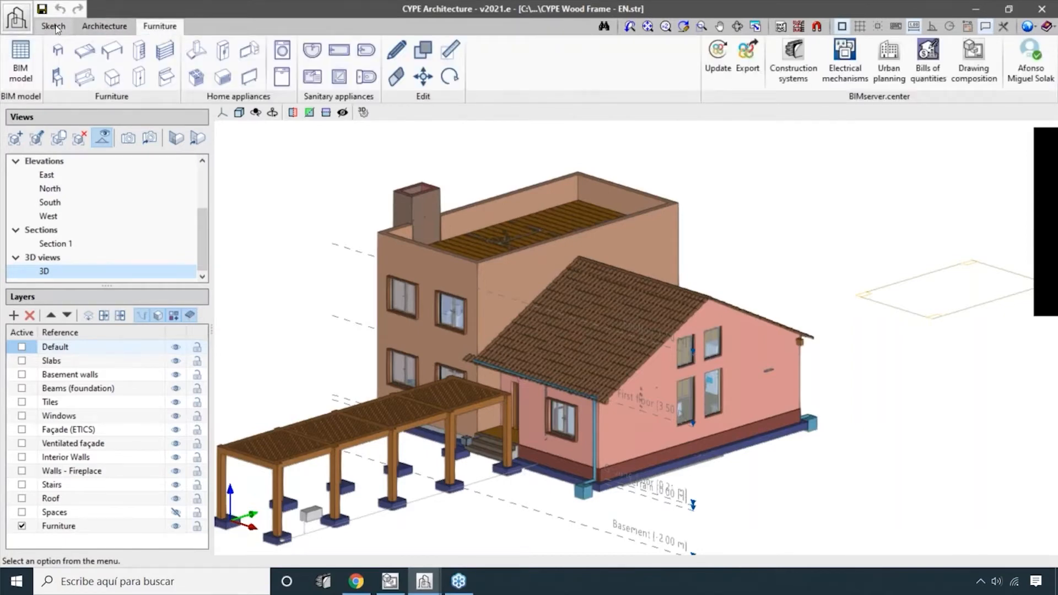
{"action": "left_click", "coordinate": [53, 26]}
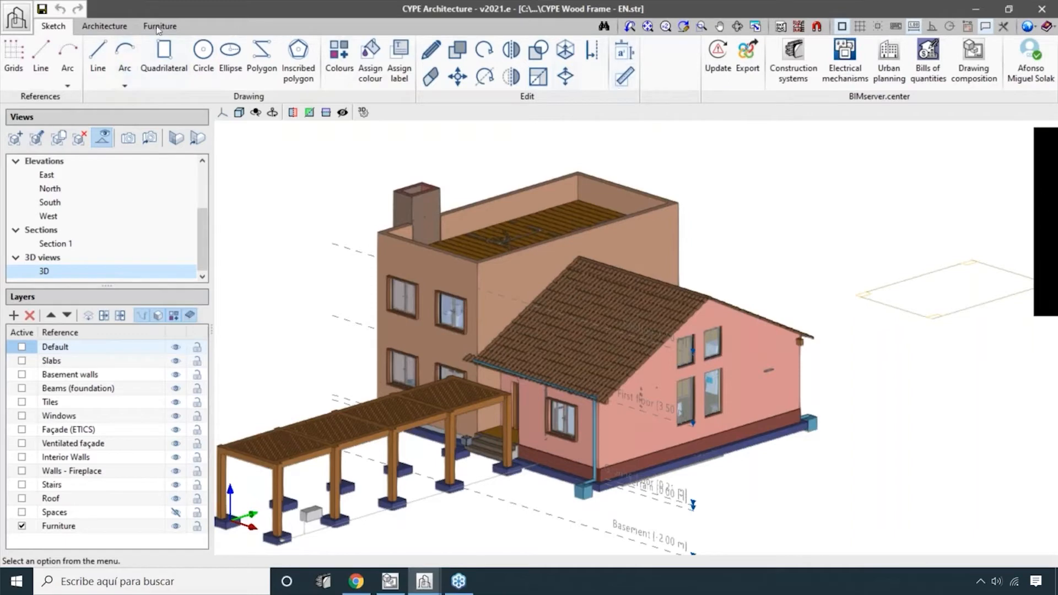
{"action": "left_click", "coordinate": [104, 26]}
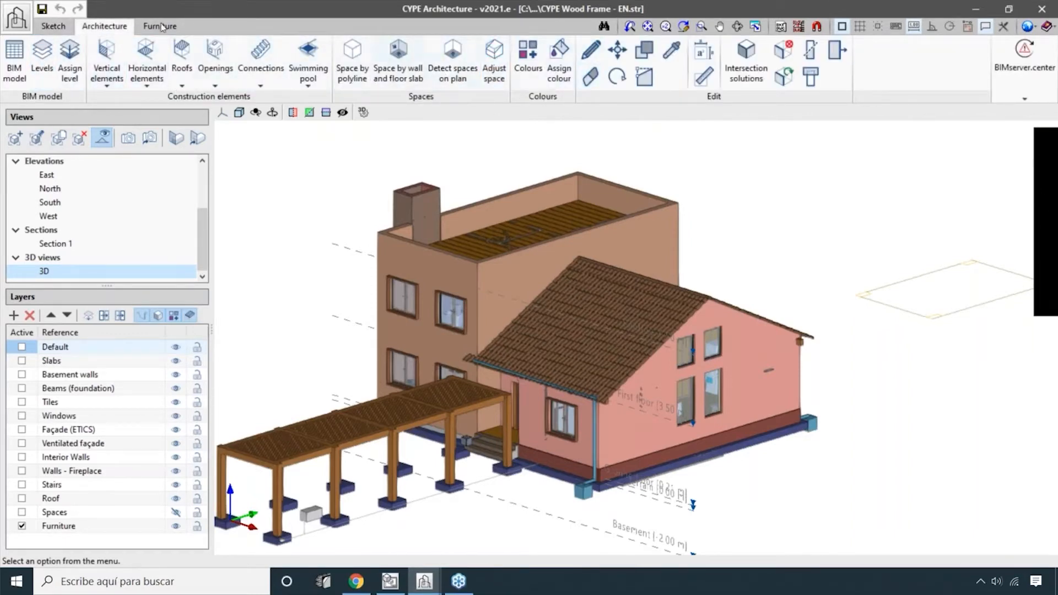
{"action": "left_click", "coordinate": [56, 26]}
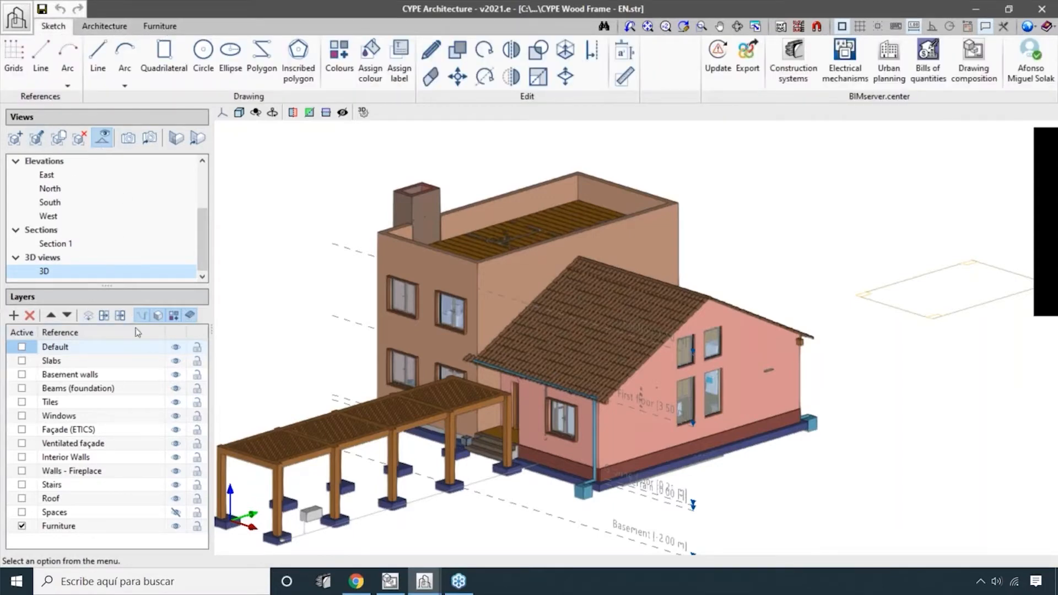
{"action": "scroll", "coordinate": [150, 218], "scroll_direction": "up", "scroll_amount": 2}
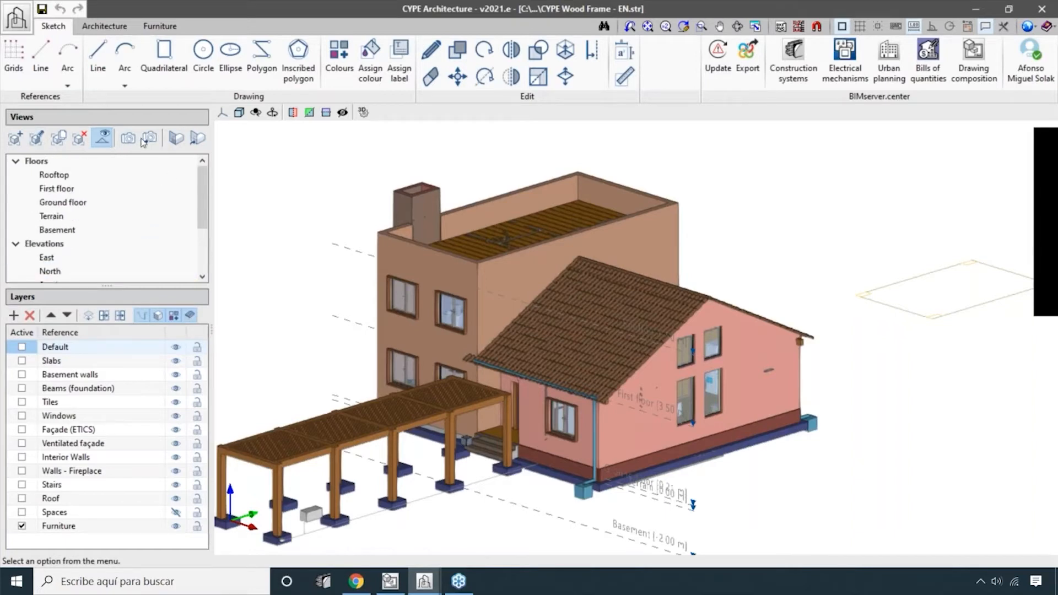
{"action": "left_click", "coordinate": [112, 26]}
{"action": "left_click", "coordinate": [156, 27]}
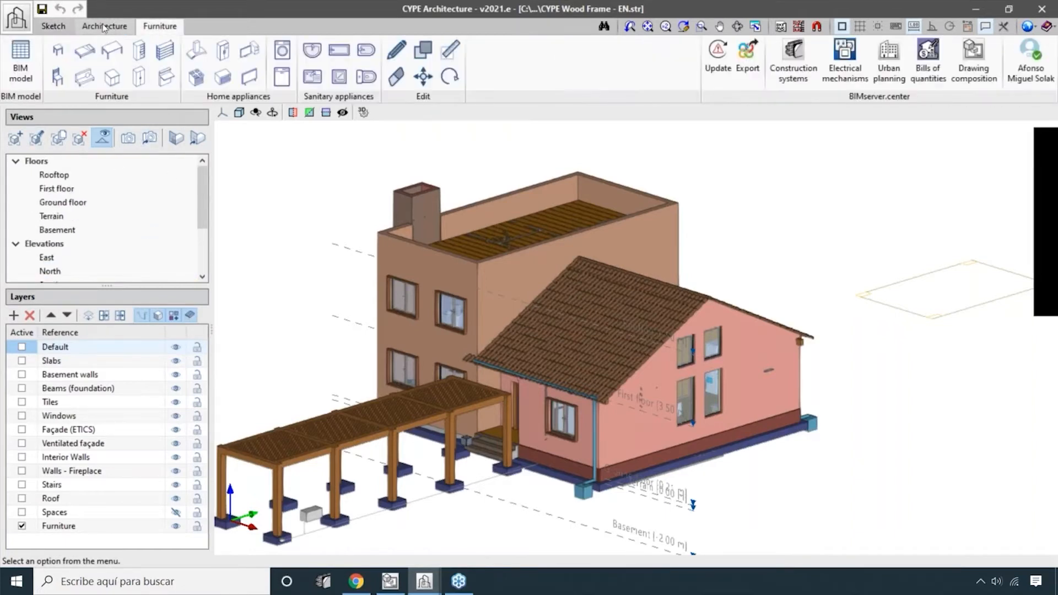
{"action": "left_click", "coordinate": [105, 27]}
{"action": "left_click", "coordinate": [58, 28]}
{"action": "left_click", "coordinate": [108, 27]}
{"action": "left_click", "coordinate": [155, 27]}
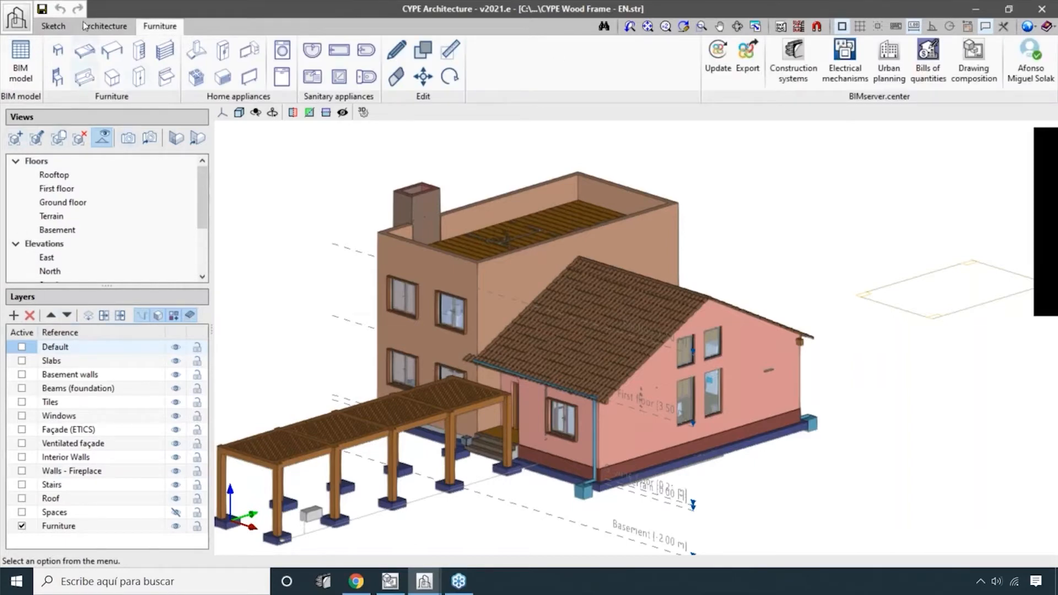
{"action": "left_click", "coordinate": [58, 28]}
{"action": "left_click", "coordinate": [103, 27]}
{"action": "left_click", "coordinate": [151, 28]}
{"action": "left_click", "coordinate": [102, 28]}
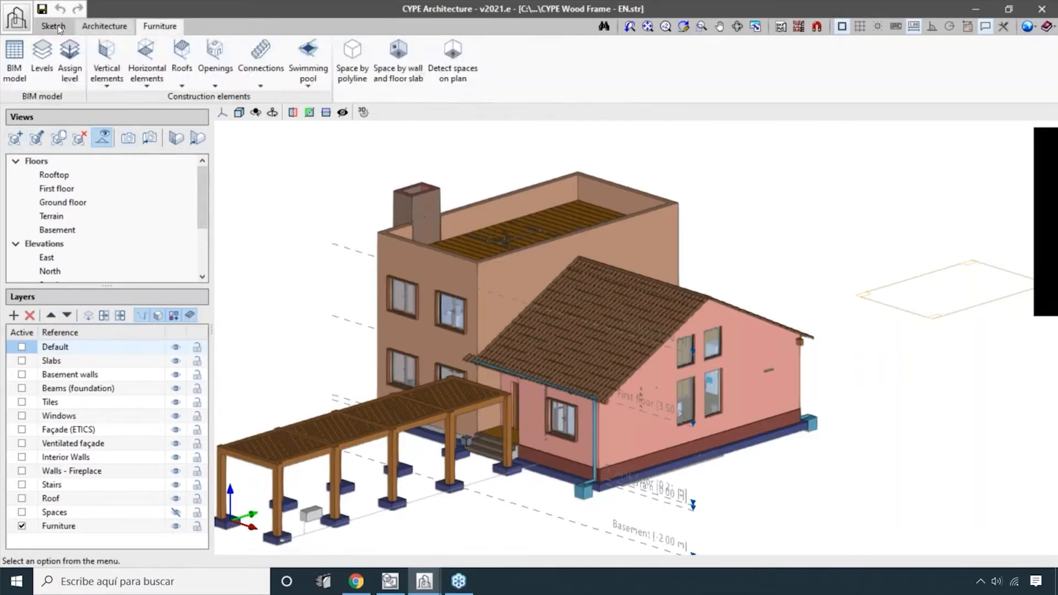
{"action": "left_click", "coordinate": [54, 26]}
{"action": "left_click", "coordinate": [160, 26]}
{"action": "left_click", "coordinate": [105, 26]}
{"action": "left_click", "coordinate": [54, 25]}
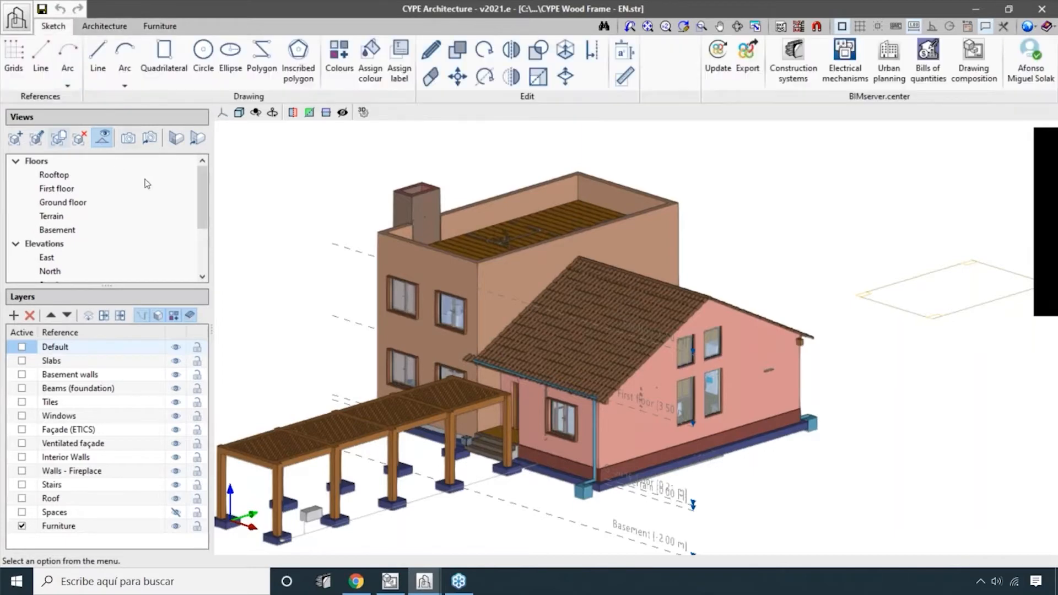
- Examine the 3D house model from its opposite side, including the tiled roof and terrace
{"action": "scroll", "coordinate": [401, 350], "scroll_direction": "down", "scroll_amount": 2}
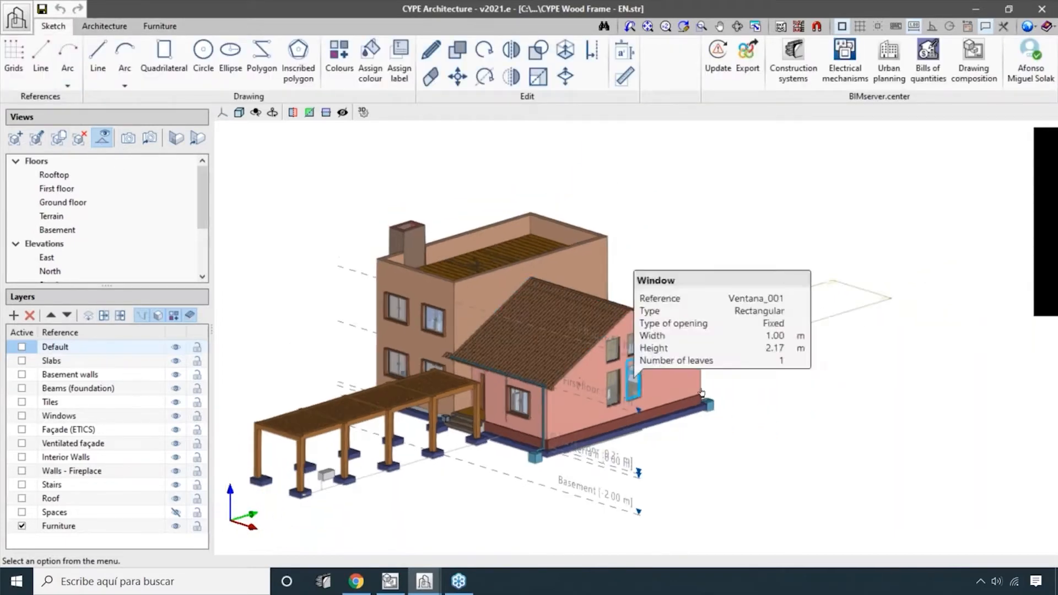
{"action": "middle_click_drag", "start_coordinate": [704, 415], "coordinate": [738, 500], "text": "shift"}
{"action": "scroll", "coordinate": [739, 500], "scroll_direction": "up", "scroll_amount": 2}
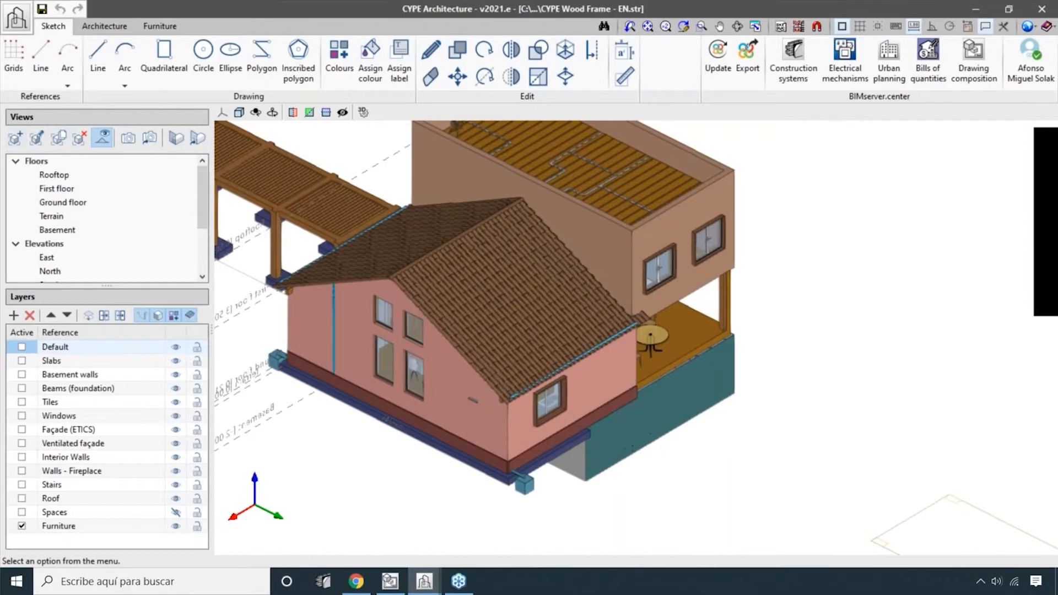
{"action": "scroll", "coordinate": [708, 452], "scroll_direction": "down", "scroll_amount": 3}
{"action": "scroll", "coordinate": [498, 501], "scroll_direction": "up", "scroll_amount": 1}
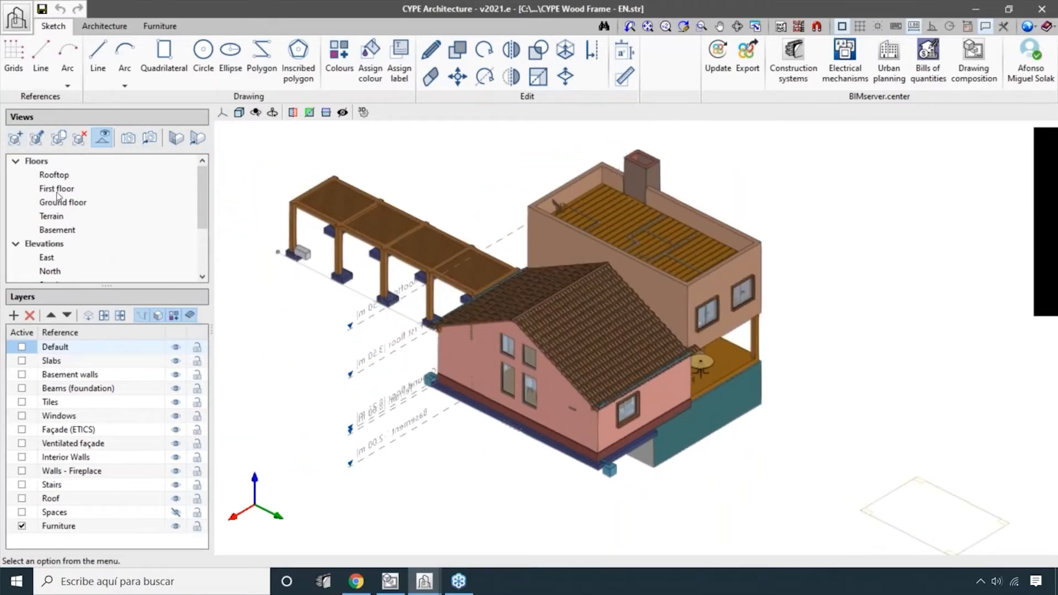
- Display the Rooftop floor view of the house in a top-down XY plan orientation
{"action": "left_click", "coordinate": [54, 176]}
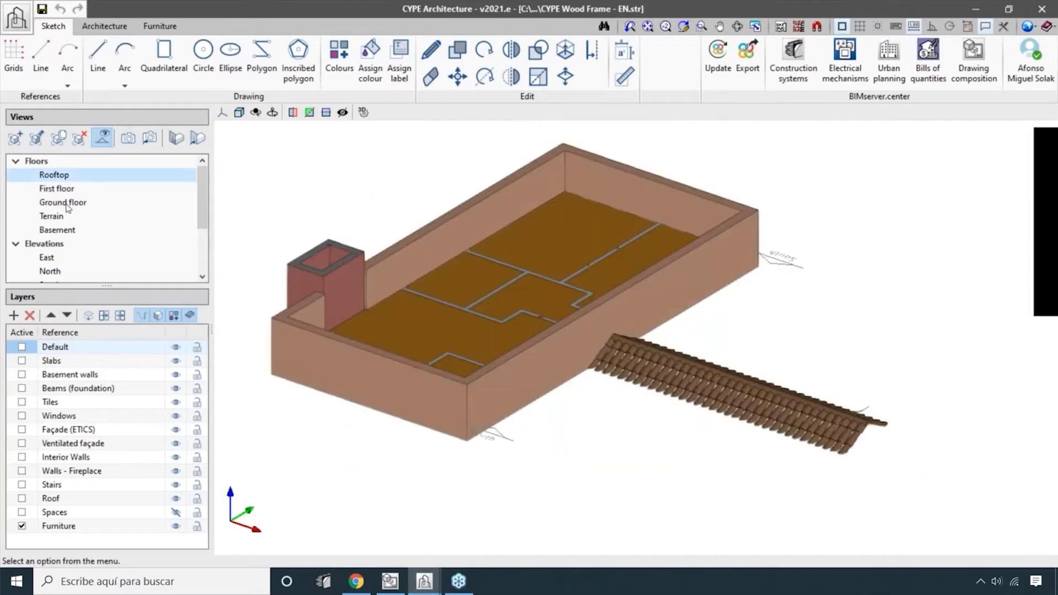
{"action": "left_click", "coordinate": [222, 112]}
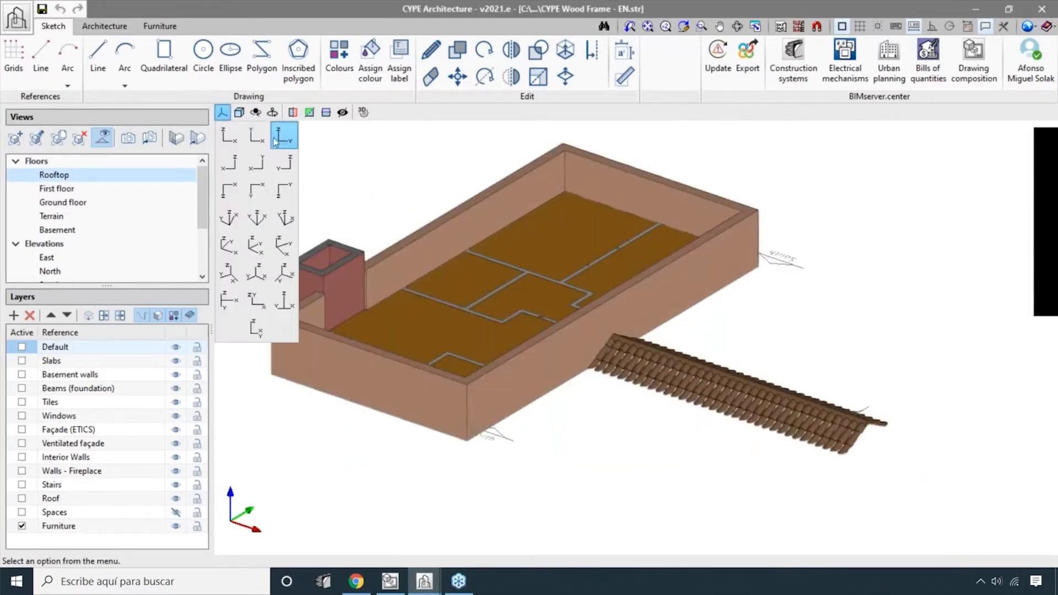
{"action": "left_click", "coordinate": [283, 135]}
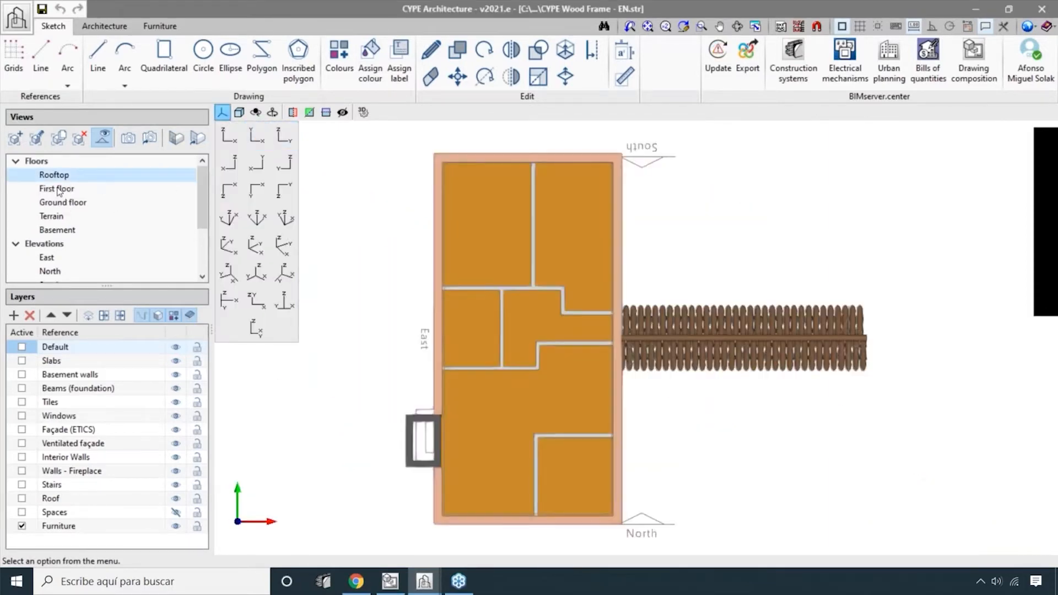
- Review the First floor, Ground floor, Terrain and Basement plans, ending back on the First floor
{"action": "left_click", "coordinate": [57, 189]}
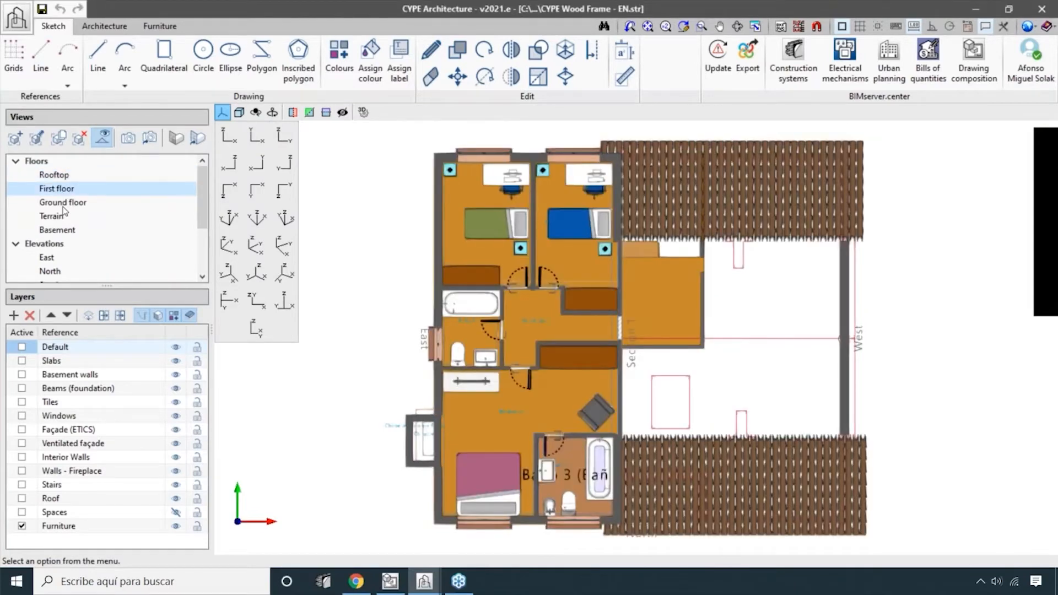
{"action": "left_click", "coordinate": [63, 205]}
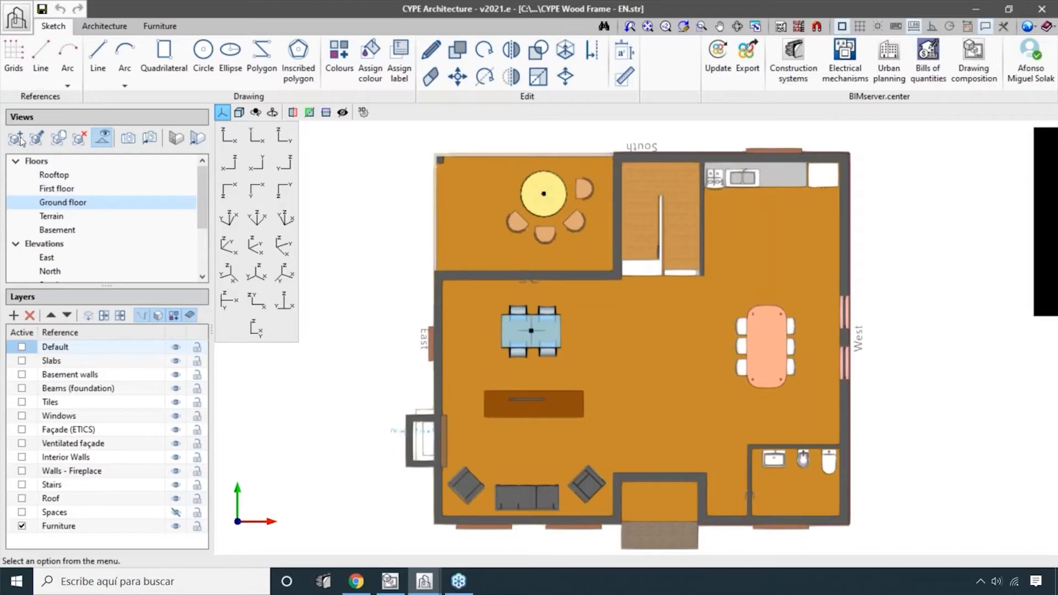
{"action": "left_click", "coordinate": [56, 216]}
{"action": "left_click", "coordinate": [67, 233]}
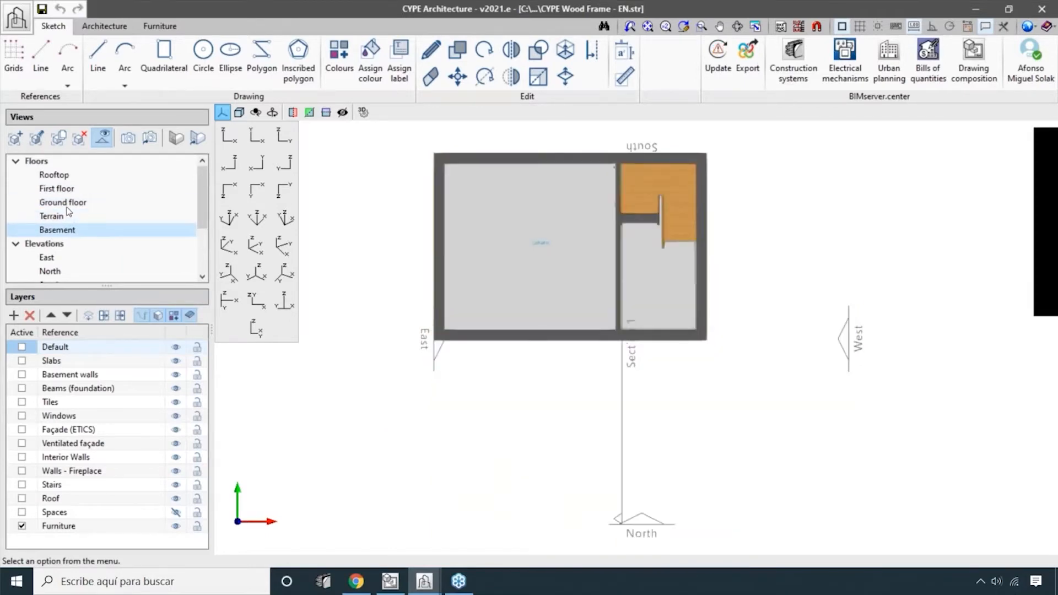
{"action": "left_click", "coordinate": [69, 203]}
{"action": "left_click", "coordinate": [73, 190]}
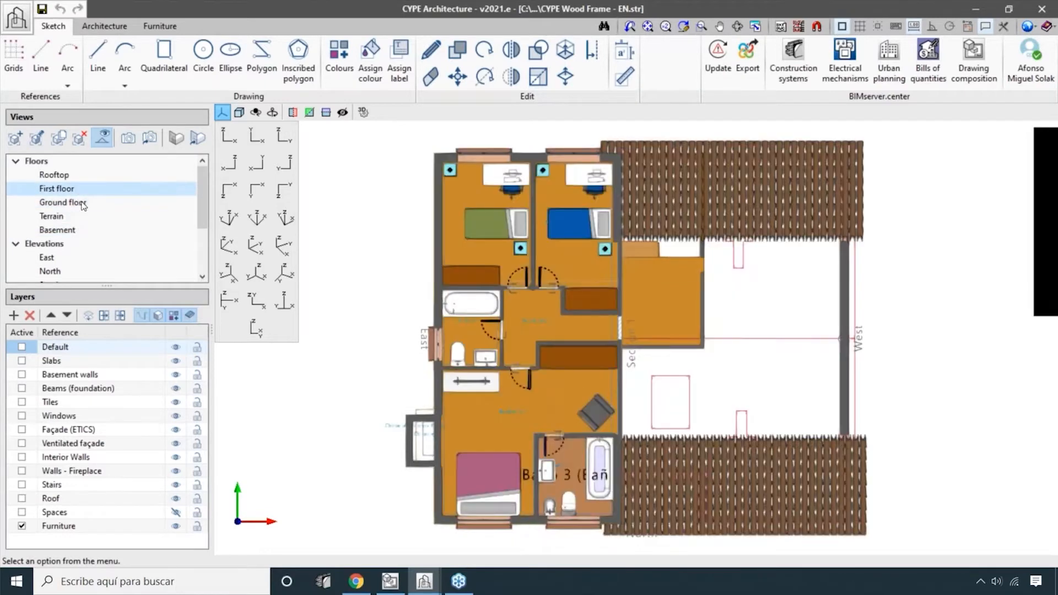
- Review the East, North, South and West elevations of the house, changing the view orientation for the East elevation
{"action": "scroll", "coordinate": [204, 196], "scroll_direction": "down", "scroll_amount": 3}
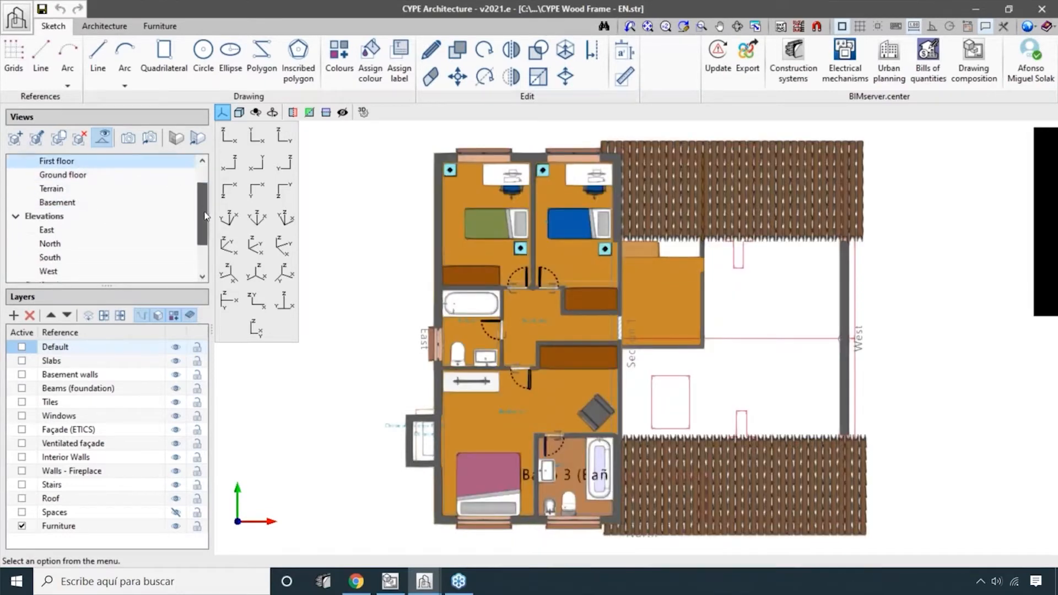
{"action": "left_click", "coordinate": [50, 218]}
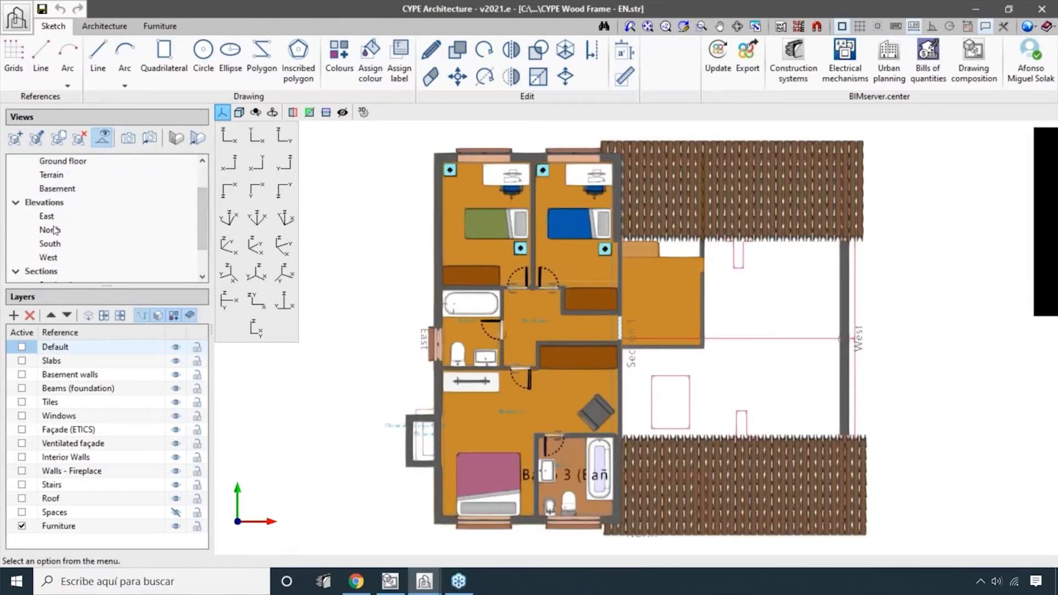
{"action": "left_click", "coordinate": [285, 136]}
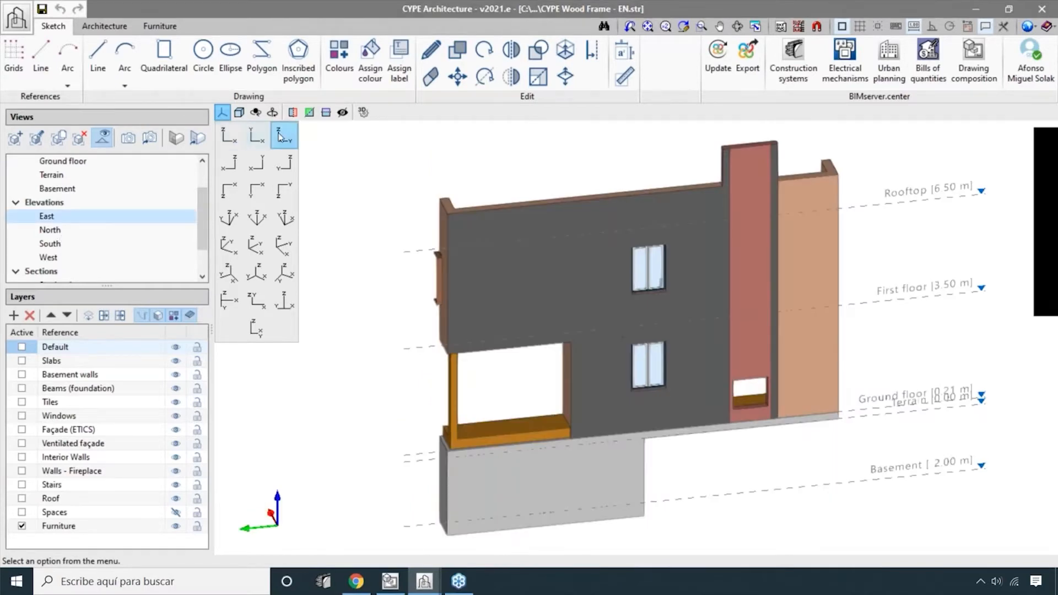
{"action": "left_click", "coordinate": [50, 230]}
{"action": "left_click", "coordinate": [52, 244]}
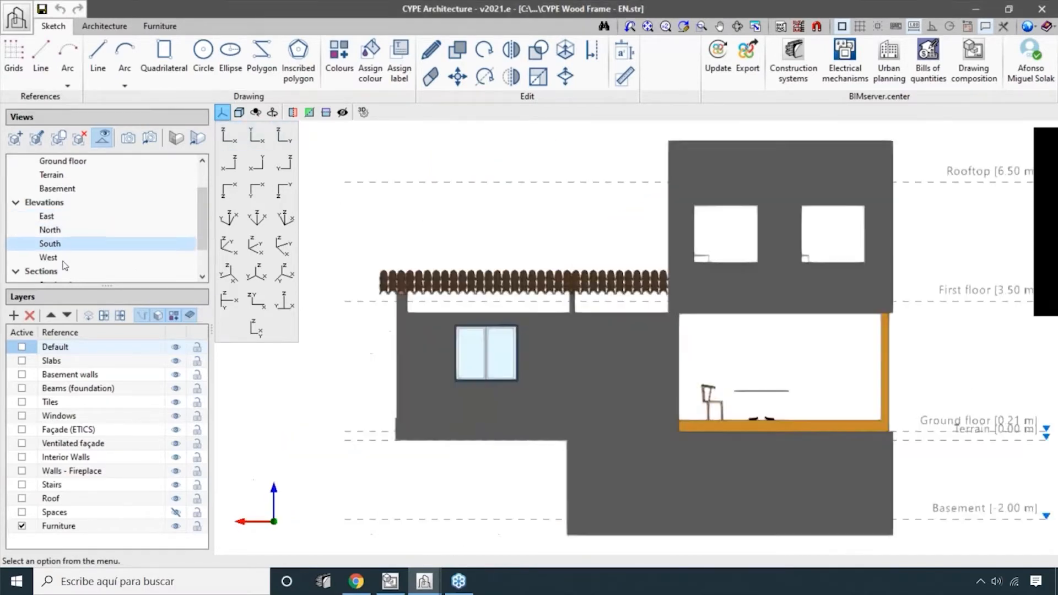
{"action": "scroll", "coordinate": [63, 257], "scroll_direction": "down", "scroll_amount": 1}
{"action": "left_click", "coordinate": [53, 217]}
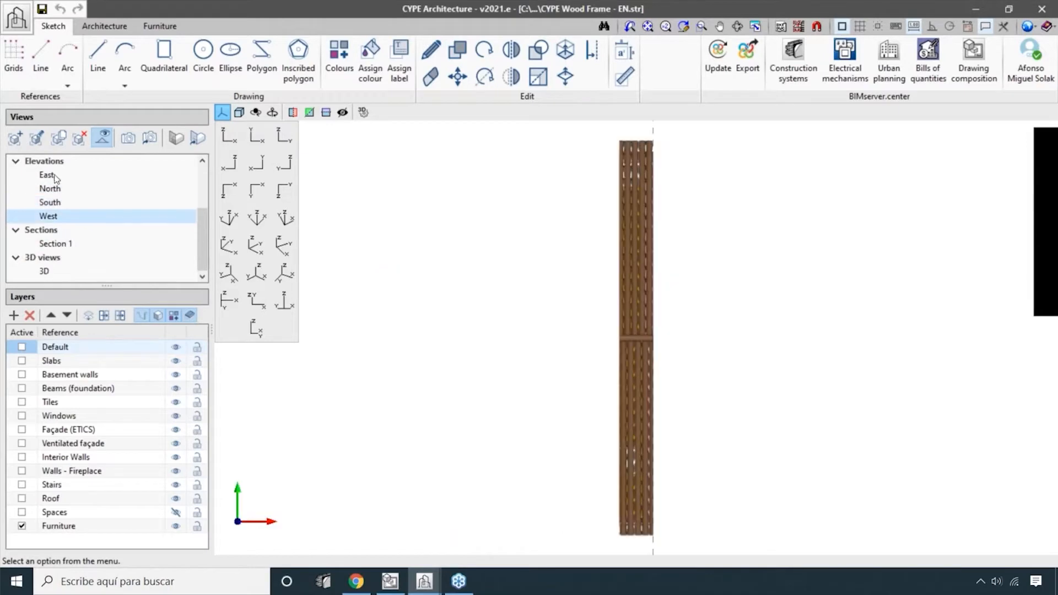
- Inspect the West elevation at an angle, view Section 1 and return to the 3D view of the house
{"action": "scroll", "coordinate": [372, 334], "scroll_direction": "down", "scroll_amount": 2}
{"action": "middle_click_drag", "start_coordinate": [575, 373], "coordinate": [220, 276], "text": "shift"}
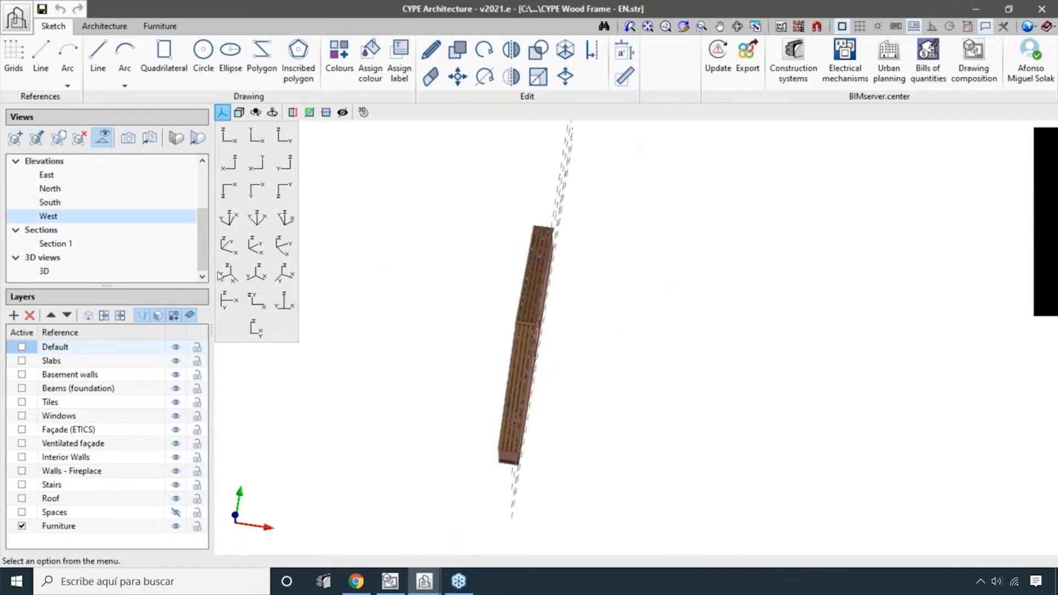
{"action": "left_click", "coordinate": [63, 246]}
{"action": "left_click", "coordinate": [44, 271]}
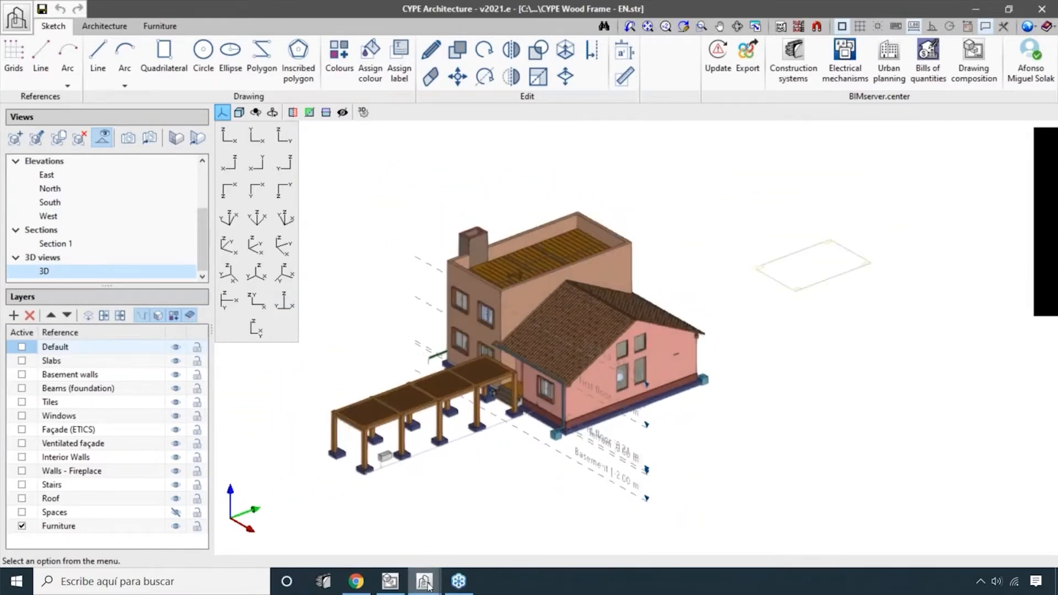
- Switch to the CEFI 2020e - Sin boceto.str building model and look through its list of floors and elevations
{"action": "mouse_move", "coordinate": [429, 586]}
{"action": "left_click", "coordinate": [366, 547]}
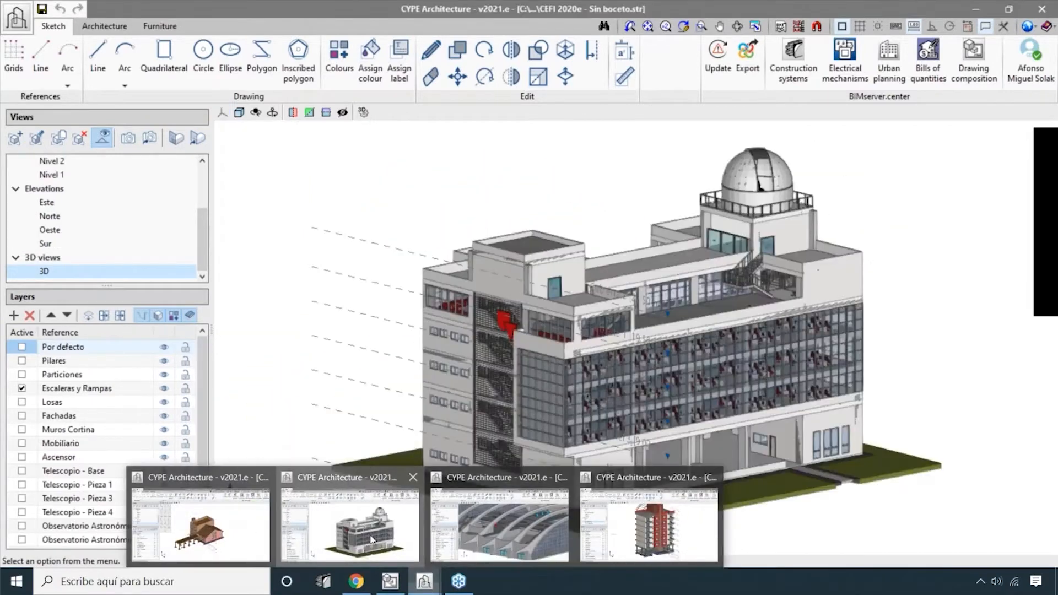
{"action": "scroll", "coordinate": [121, 191], "scroll_direction": "up", "scroll_amount": 2}
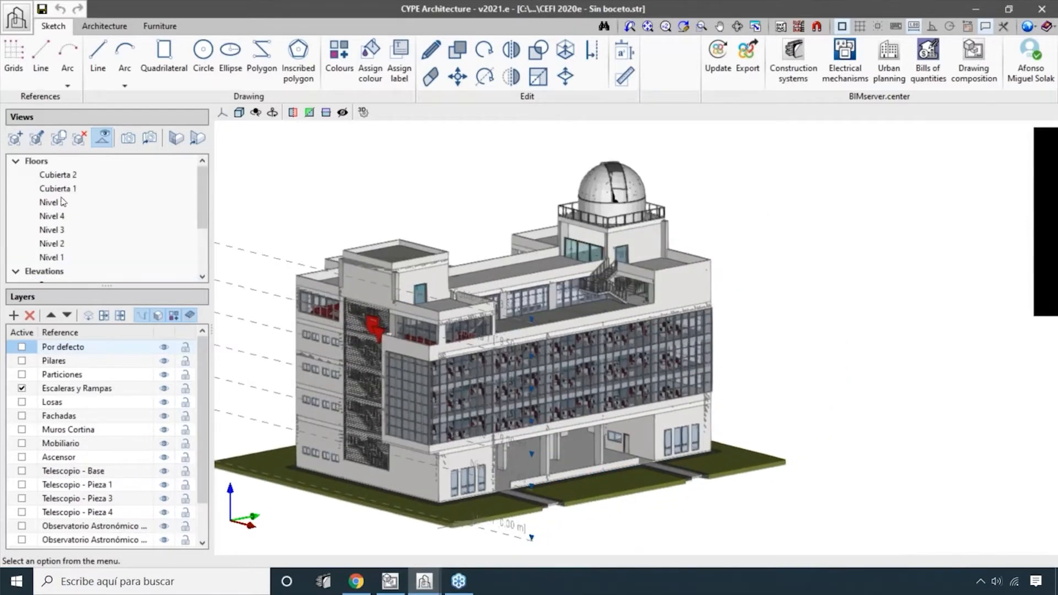
{"action": "scroll", "coordinate": [66, 190], "scroll_direction": "down", "scroll_amount": 2}
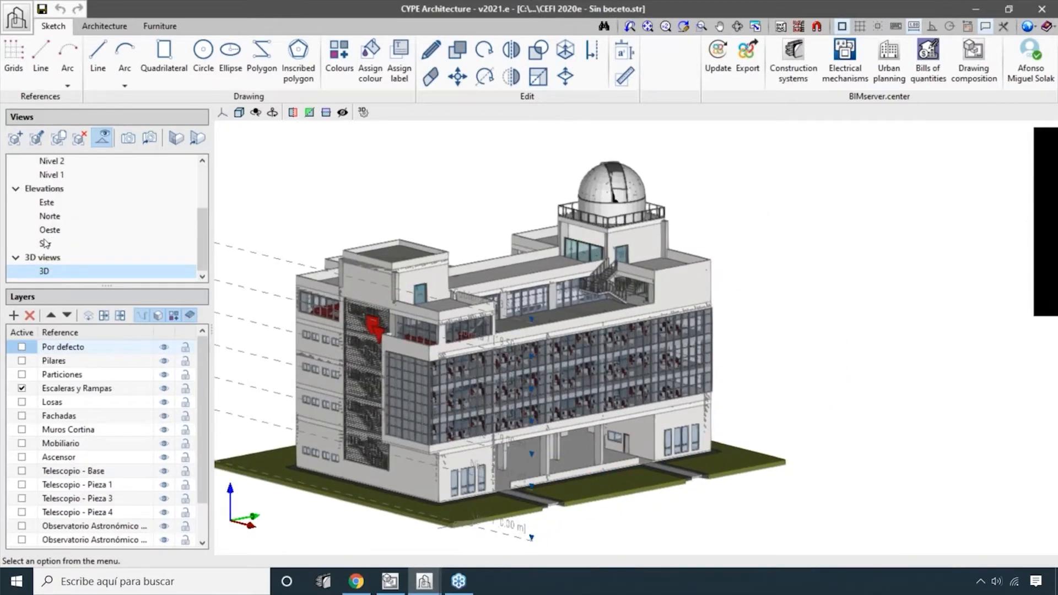
- Open the Sur elevation of the CEFI building and orient it face-on in the XZ plane
{"action": "left_click", "coordinate": [47, 243]}
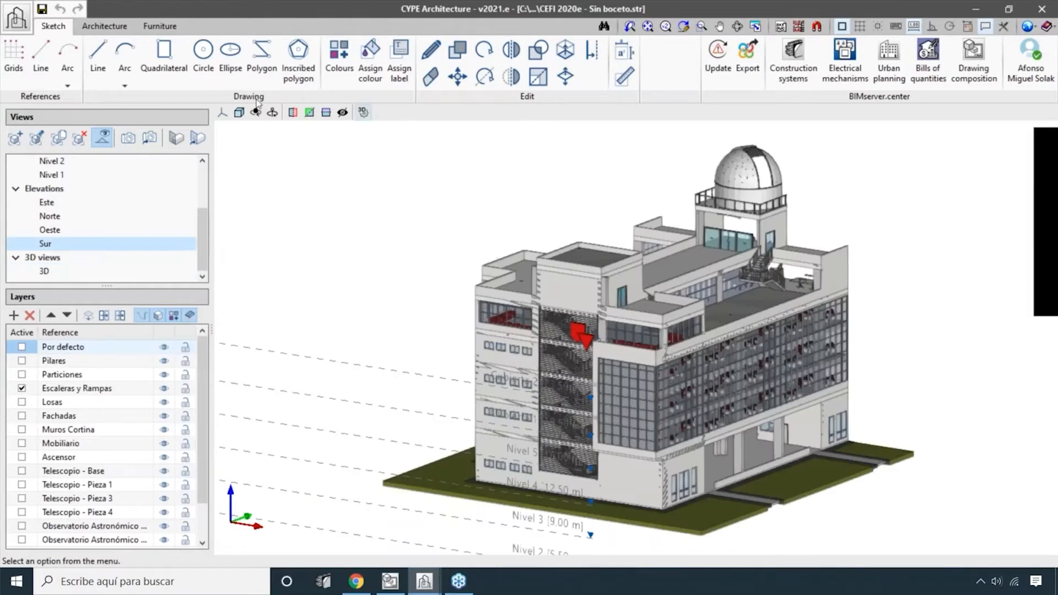
{"action": "left_click", "coordinate": [222, 112]}
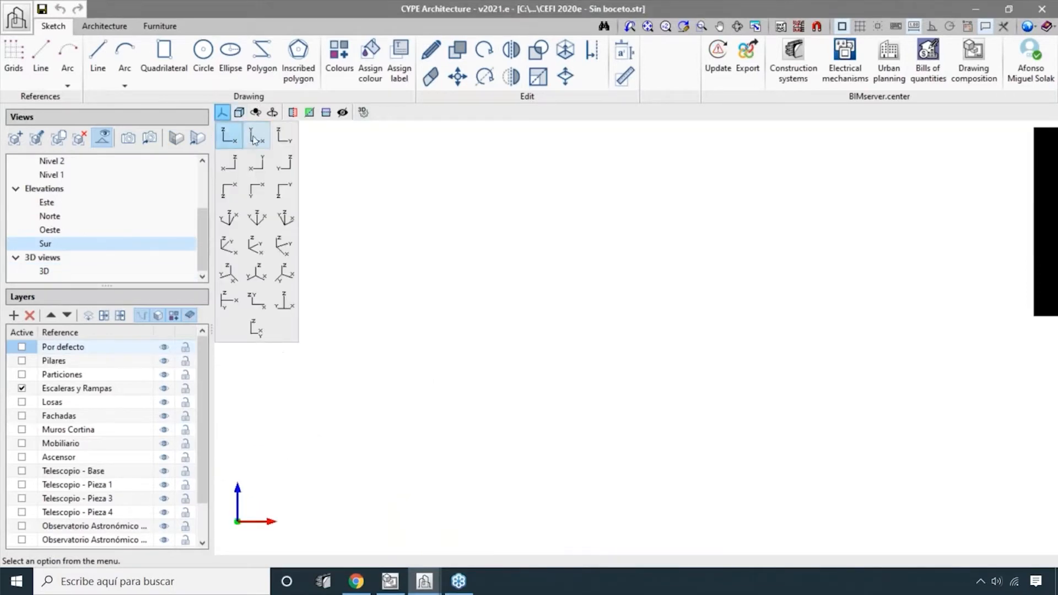
{"action": "left_click", "coordinate": [231, 136]}
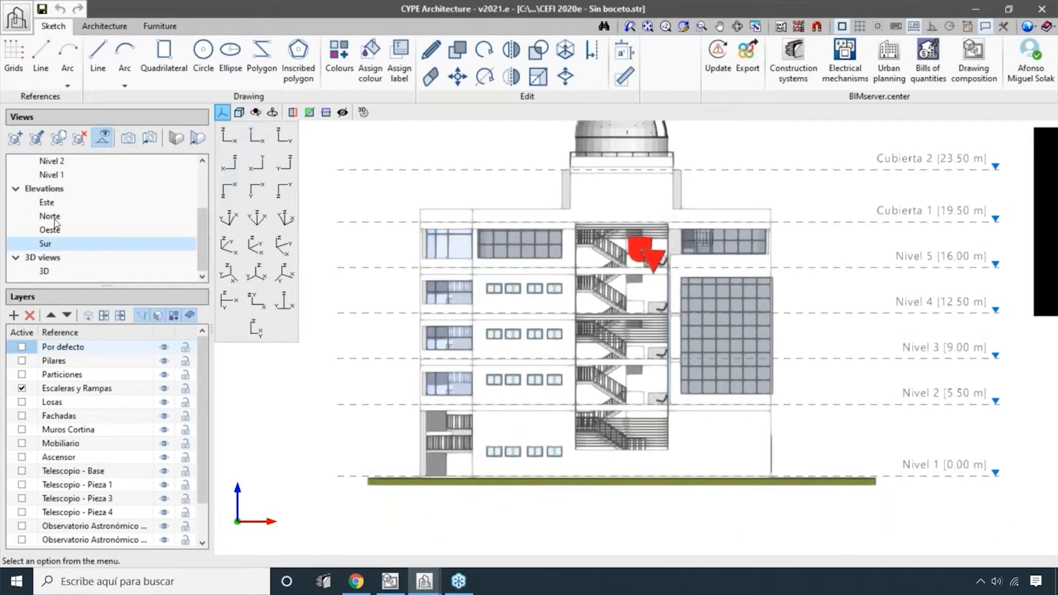
- Inspect the Norte elevation of the CEFI building from several oblique angles
{"action": "middle_click_drag", "start_coordinate": [858, 371], "coordinate": [562, 308], "text": "shift"}
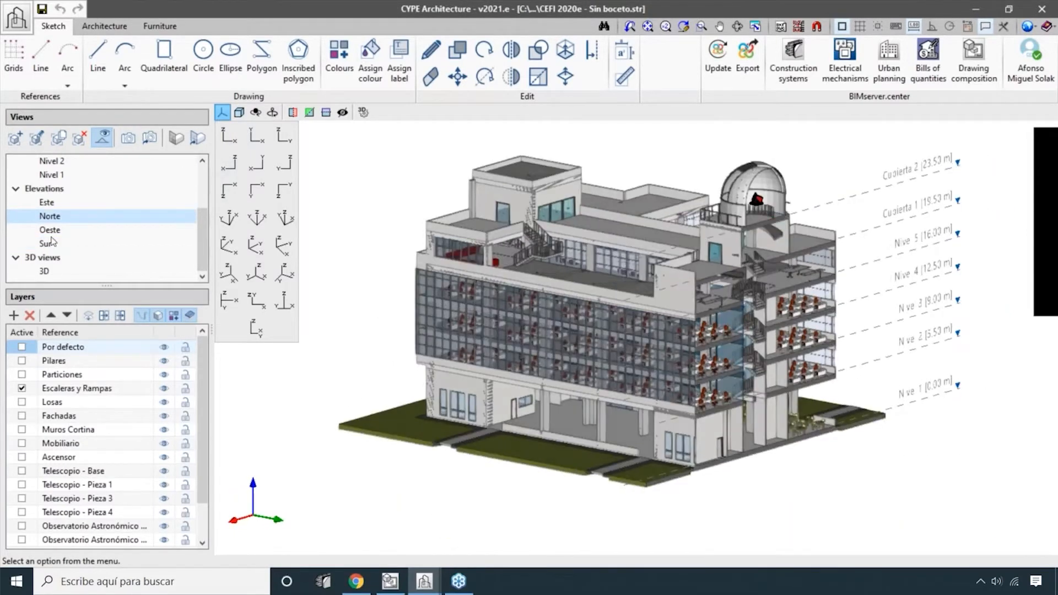
{"action": "scroll", "coordinate": [74, 168], "scroll_direction": "up", "scroll_amount": 2}
{"action": "scroll", "coordinate": [77, 206], "scroll_direction": "down", "scroll_amount": 2}
{"action": "scroll", "coordinate": [478, 251], "scroll_direction": "down", "scroll_amount": 2}
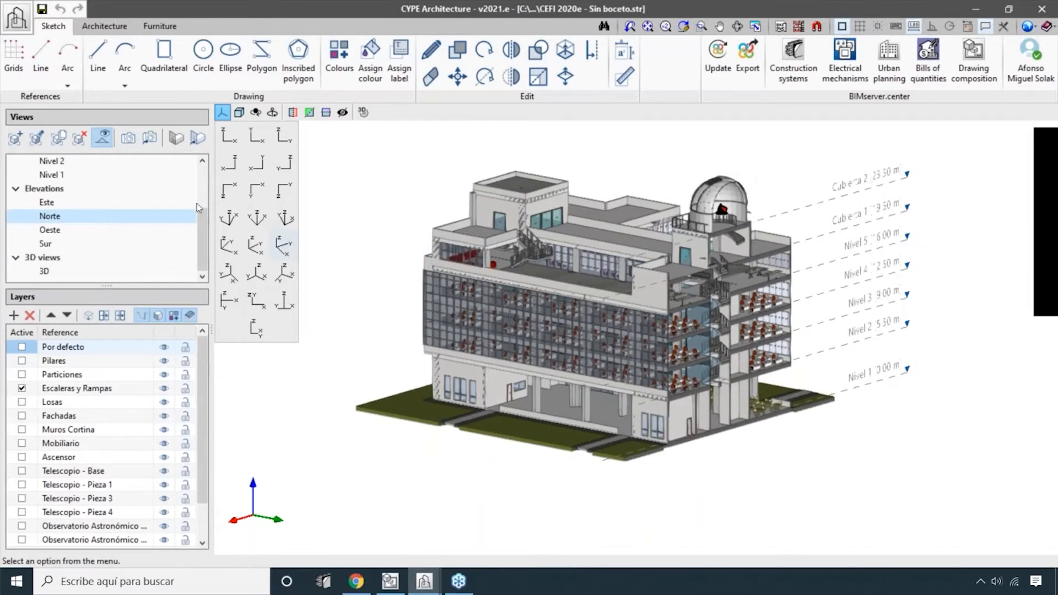
{"action": "scroll", "coordinate": [527, 433], "scroll_direction": "up", "scroll_amount": 1}
{"action": "left_click", "coordinate": [284, 273]}
{"action": "middle_click_drag", "start_coordinate": [558, 421], "coordinate": [727, 475], "text": "shift"}
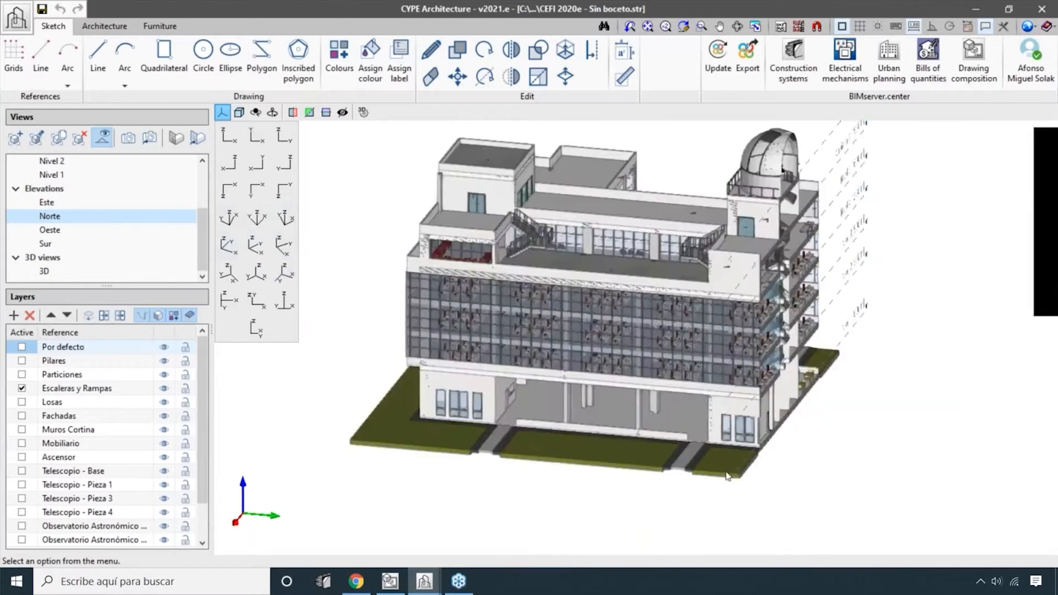
{"action": "scroll", "coordinate": [805, 489], "scroll_direction": "down", "scroll_amount": 2}
{"action": "middle_click_drag", "start_coordinate": [848, 489], "coordinate": [830, 486], "text": "shift"}
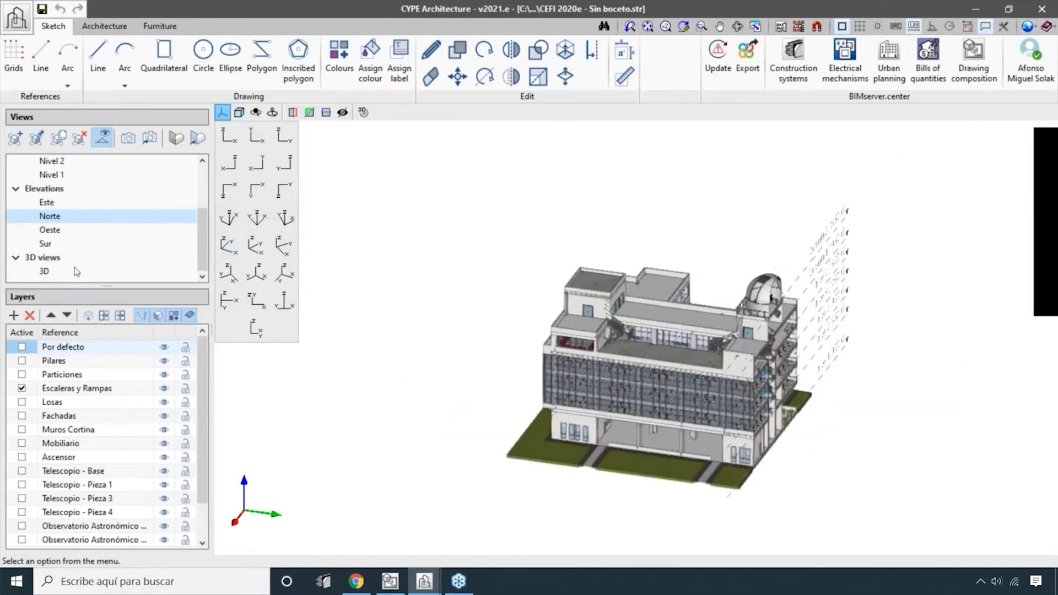
- Open the 3D view of the building and orient it as a plan view from above in the XY plane
{"action": "left_click", "coordinate": [44, 272]}
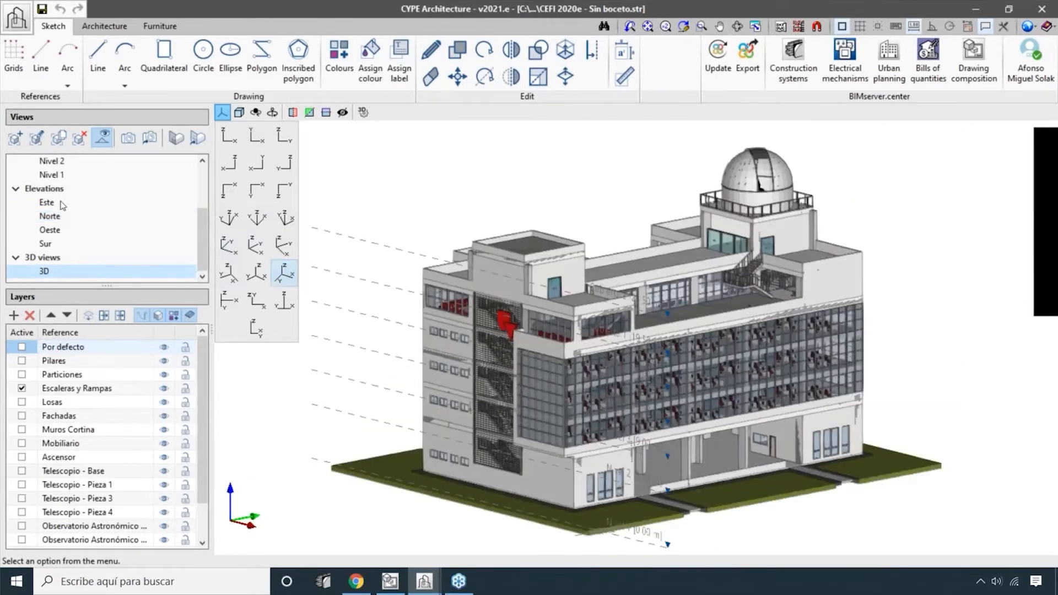
{"action": "scroll", "coordinate": [398, 302], "scroll_direction": "down", "scroll_amount": 2}
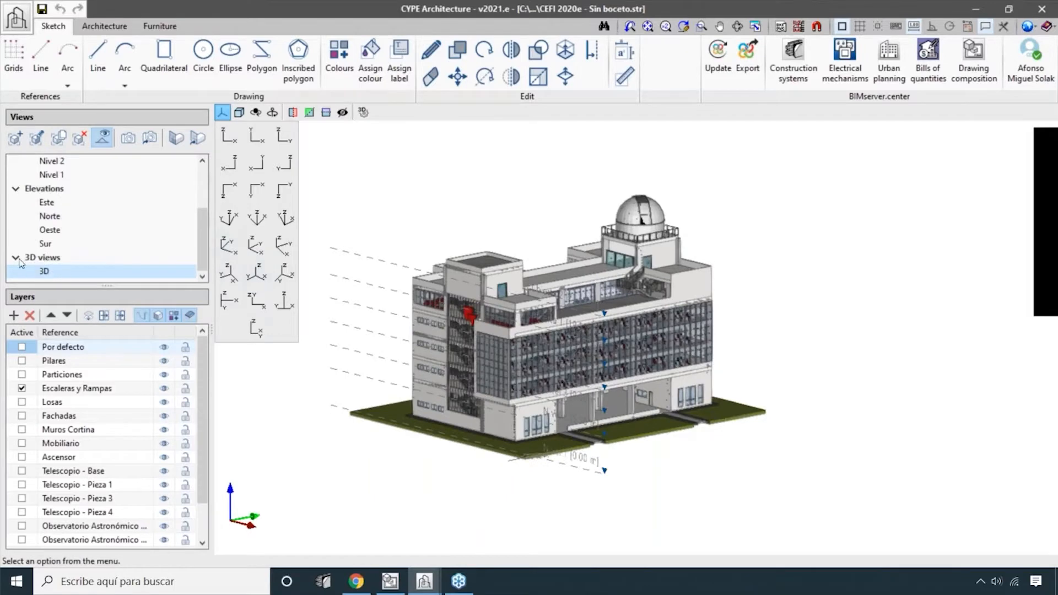
{"action": "left_click", "coordinate": [258, 139]}
{"action": "middle_click_drag", "start_coordinate": [666, 179], "coordinate": [521, 175]}
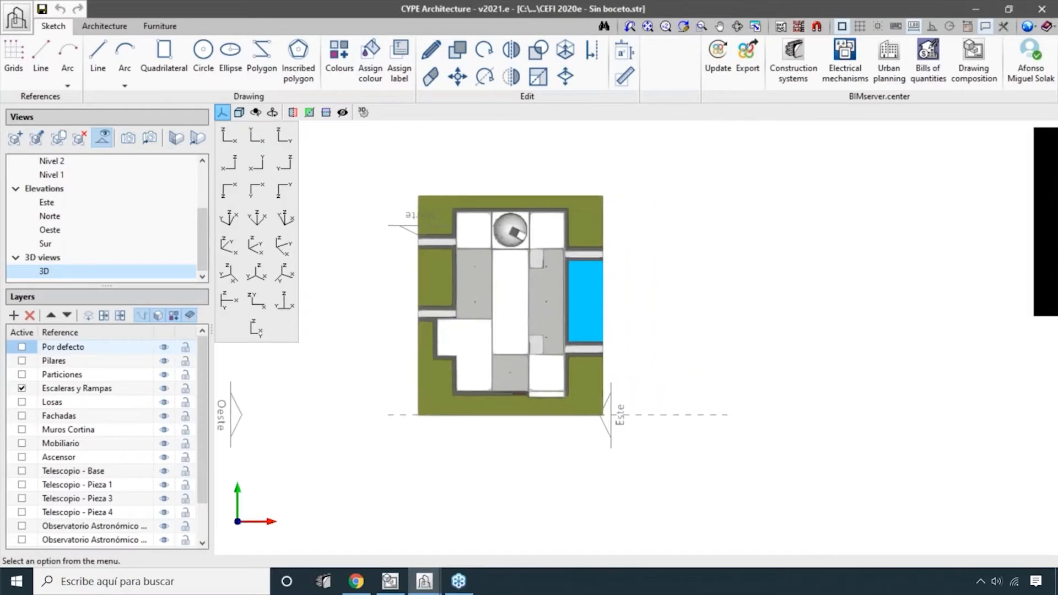
{"action": "scroll", "coordinate": [521, 175], "scroll_direction": "up", "scroll_amount": 2}
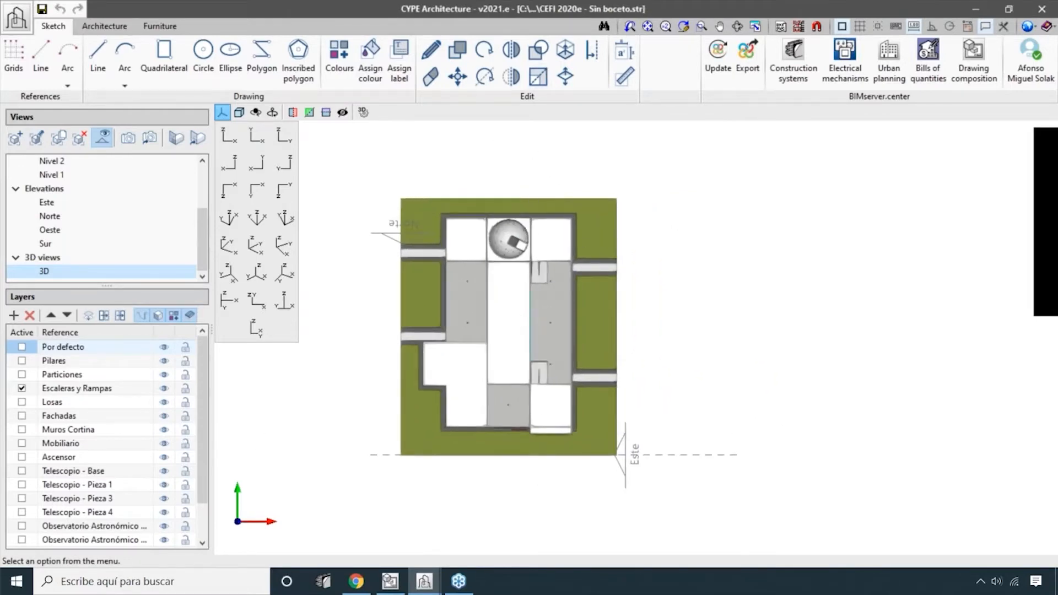
{"action": "scroll", "coordinate": [535, 198], "scroll_direction": "down", "scroll_amount": 1}
{"action": "middle_click_drag", "start_coordinate": [535, 199], "coordinate": [516, 150]}
{"action": "scroll", "coordinate": [530, 215], "scroll_direction": "up", "scroll_amount": 1}
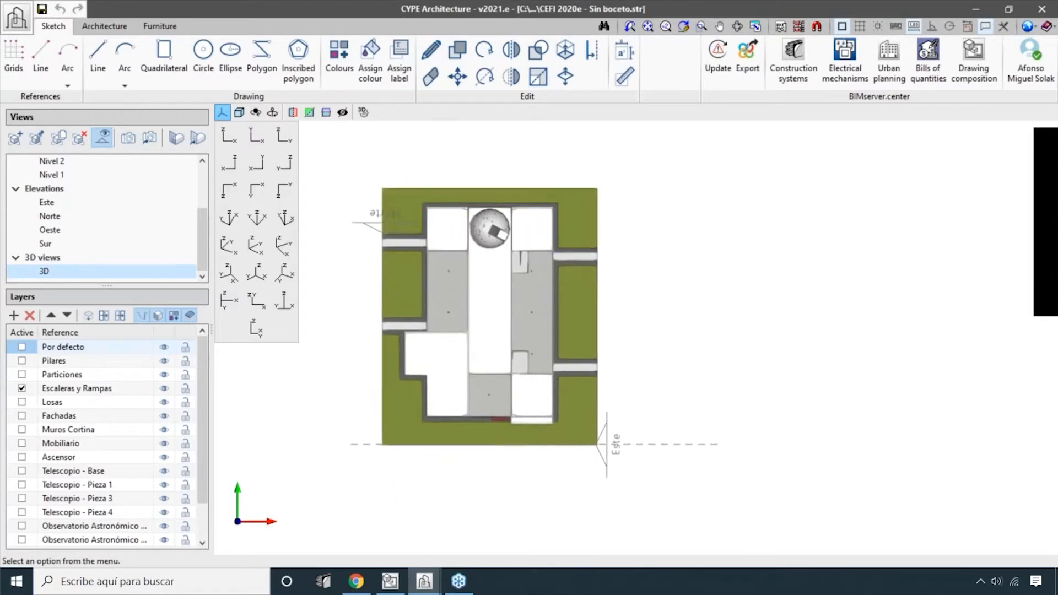
- Define a new section view with an orthogonal north-south cut through the building's eastern side, looking west to about 3196 cm deep
{"action": "left_click", "coordinate": [16, 138]}
{"action": "left_click_drag", "start_coordinate": [548, 220], "coordinate": [764, 217]}
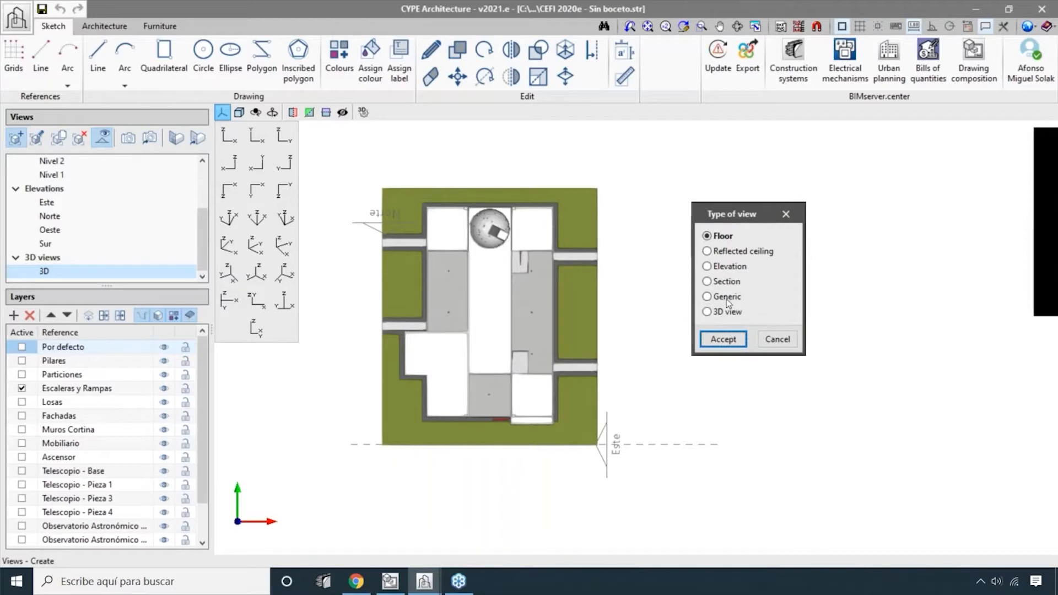
{"action": "left_click", "coordinate": [707, 282]}
{"action": "left_click", "coordinate": [725, 338]}
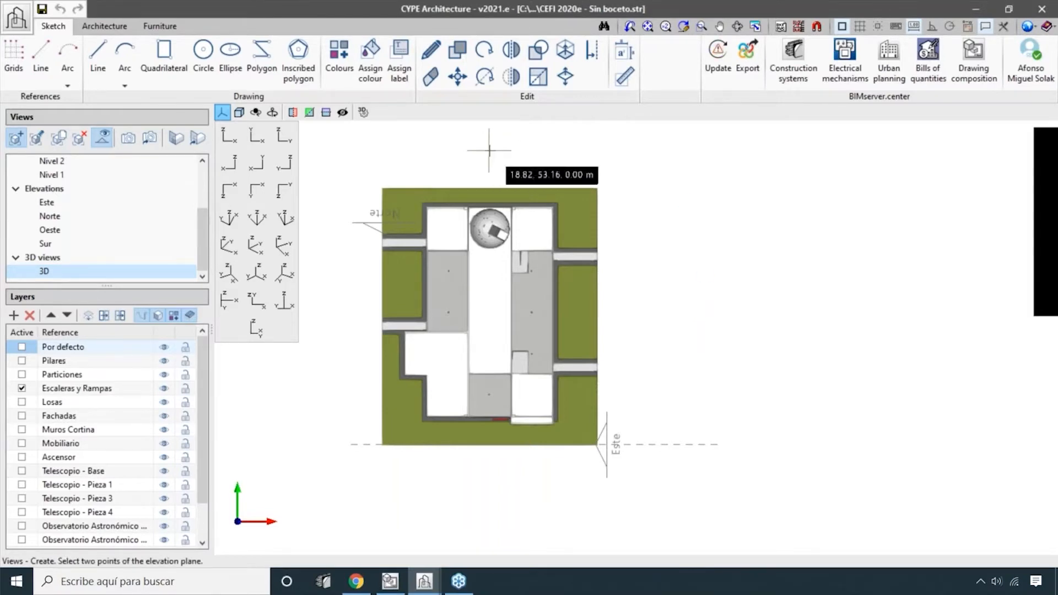
{"action": "left_click", "coordinate": [526, 152]}
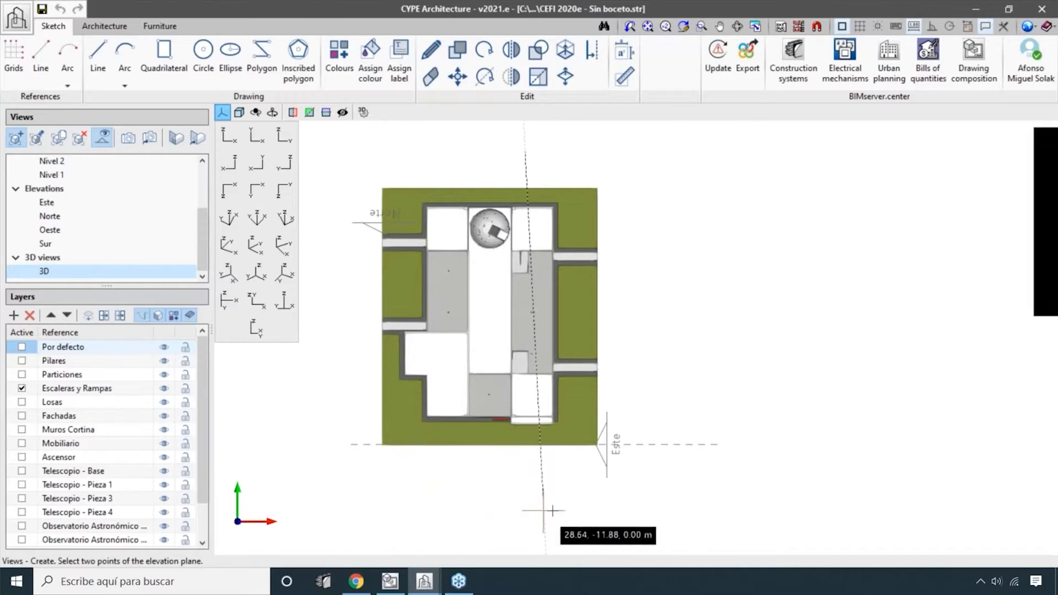
{"action": "left_click", "coordinate": [935, 26]}
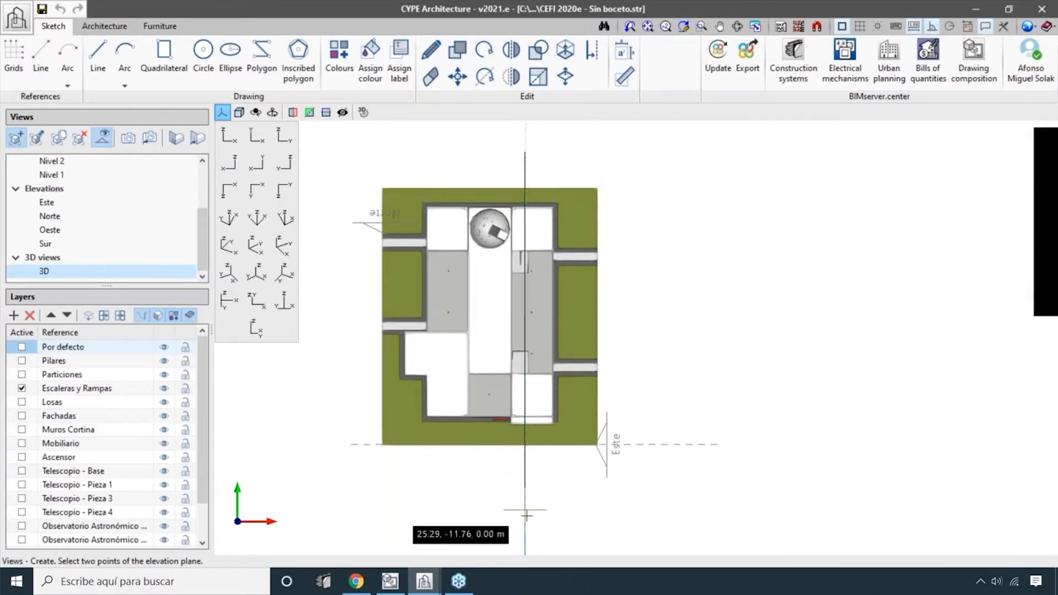
{"action": "left_click", "coordinate": [525, 154]}
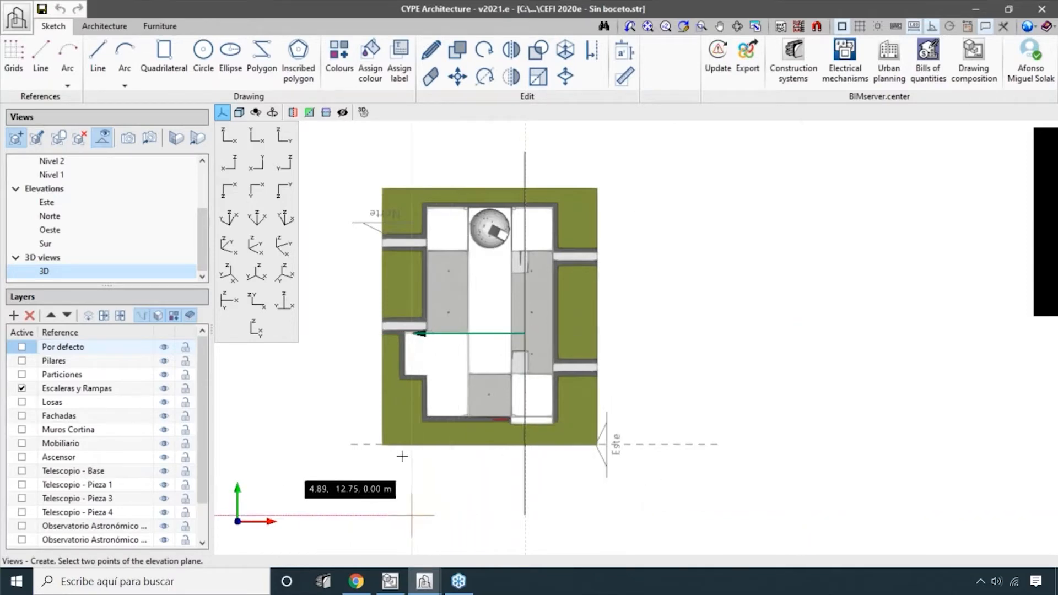
{"action": "left_click", "coordinate": [347, 456]}
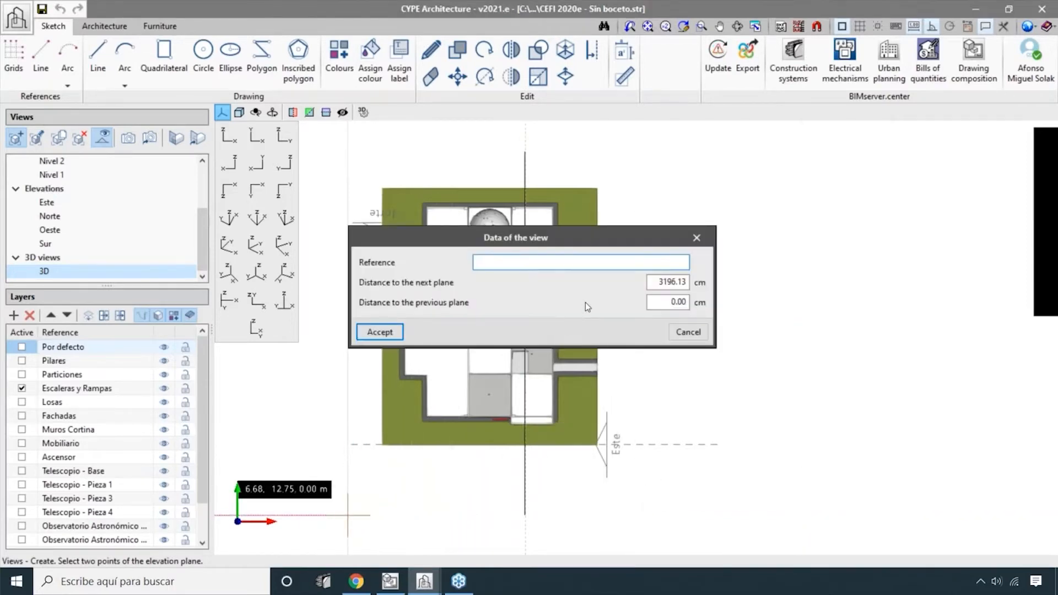
- Name the new section view Section A-A and create it
{"action": "type", "text": "Sectrio"}
{"action": "key", "text": "BackSpace"}
{"action": "key", "text": "BackSpace"}
{"action": "key", "text": "BackSpace"}
{"action": "type", "text": "oin A"}
{"action": "left_click", "coordinate": [369, 334]}
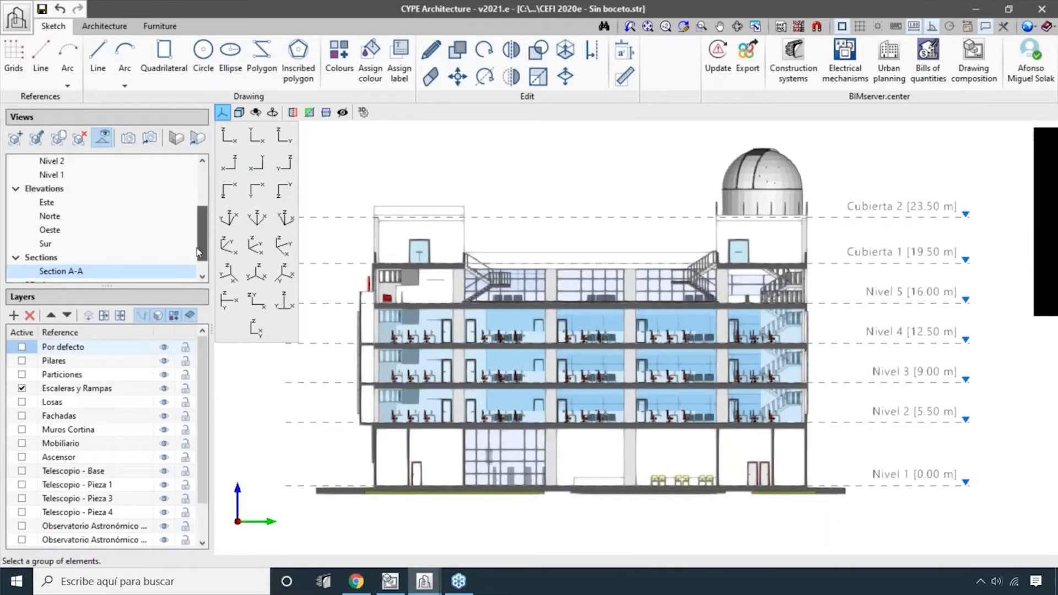
- Rename the section view as Section 1-1
{"action": "scroll", "coordinate": [197, 253], "scroll_direction": "down", "scroll_amount": 1}
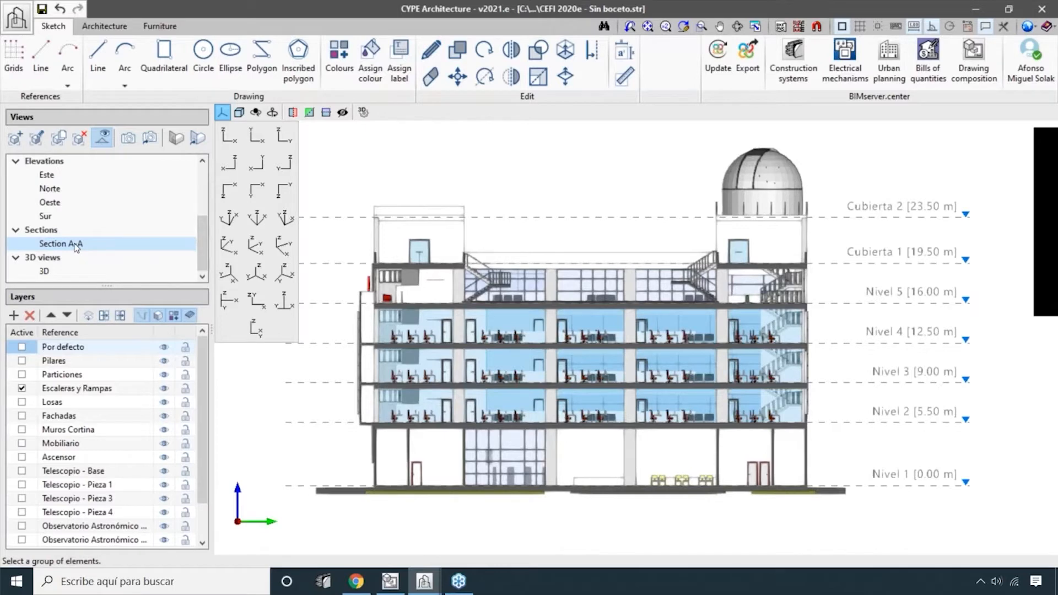
{"action": "right_click", "coordinate": [76, 248]}
{"action": "left_click", "coordinate": [119, 257]}
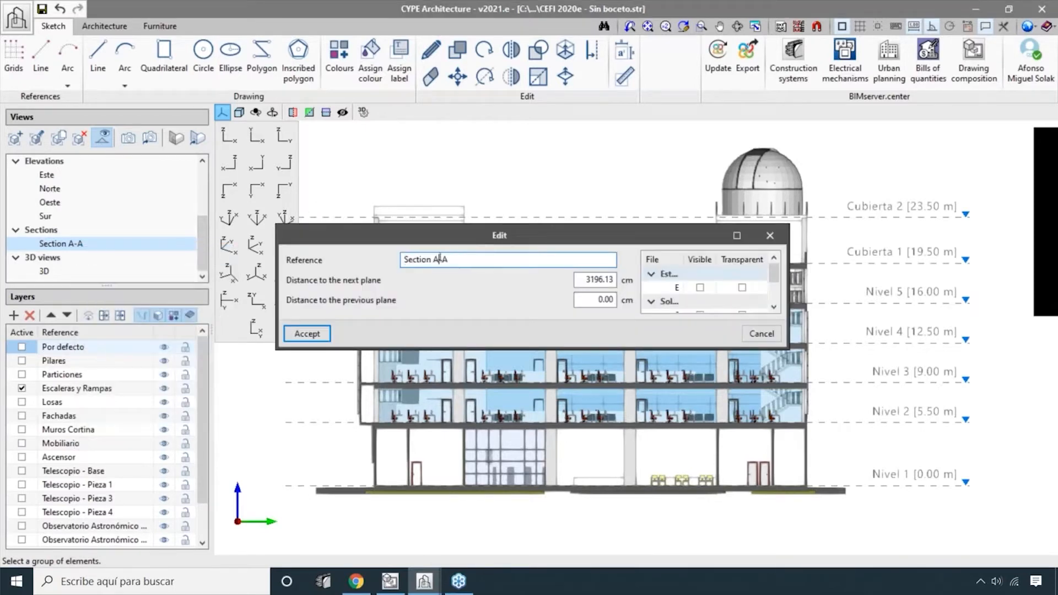
{"action": "key", "text": "BackSpace"}
{"action": "type", "text": "1"}
{"action": "key", "text": "Delete"}
{"action": "left_click", "coordinate": [308, 334]}
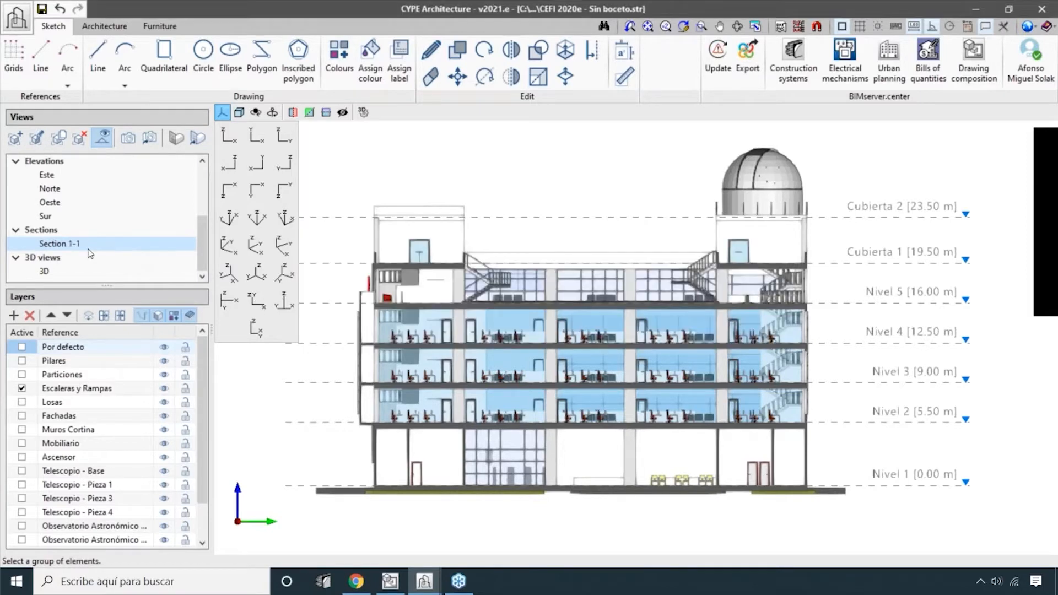
- In the 3D view, define a new elevation with a north-south plane east of the building, looking west to about 7227 cm deep
{"action": "left_click", "coordinate": [285, 273]}
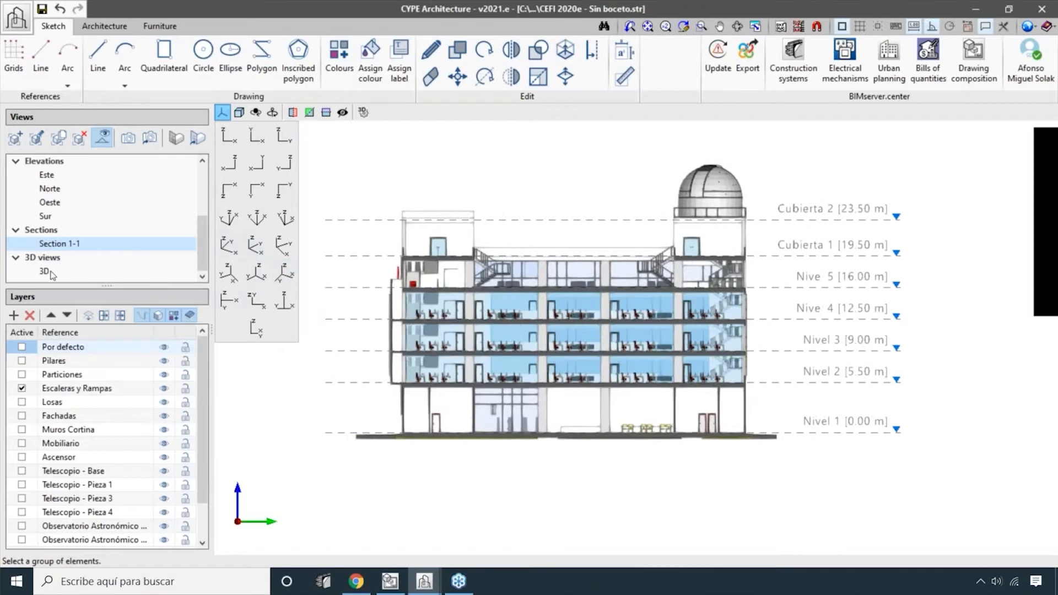
{"action": "left_click", "coordinate": [45, 272]}
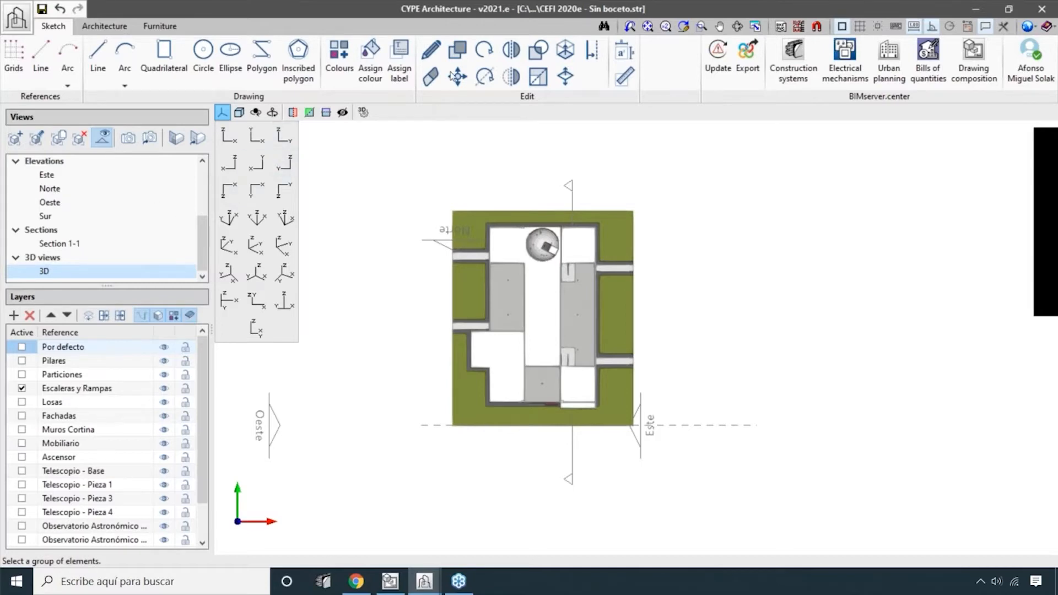
{"action": "left_click", "coordinate": [16, 138]}
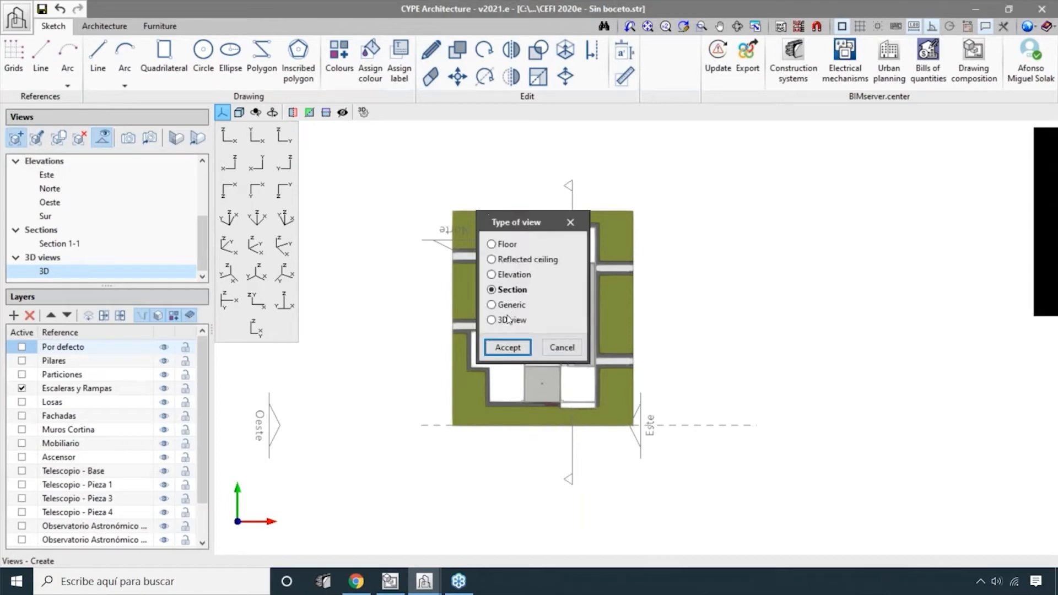
{"action": "left_click", "coordinate": [515, 275]}
{"action": "left_click", "coordinate": [518, 351]}
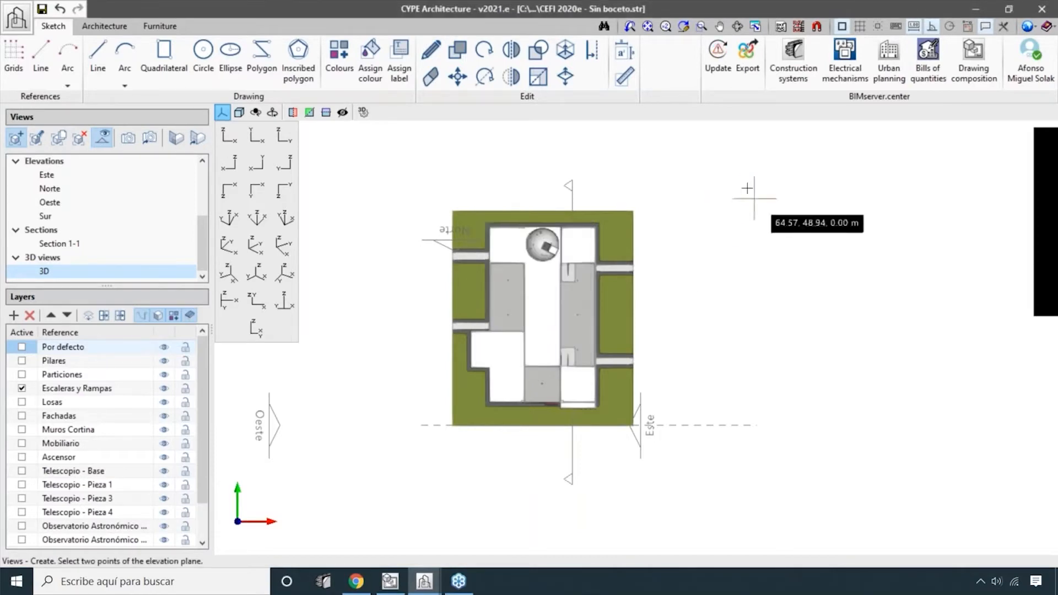
{"action": "left_click", "coordinate": [731, 175]}
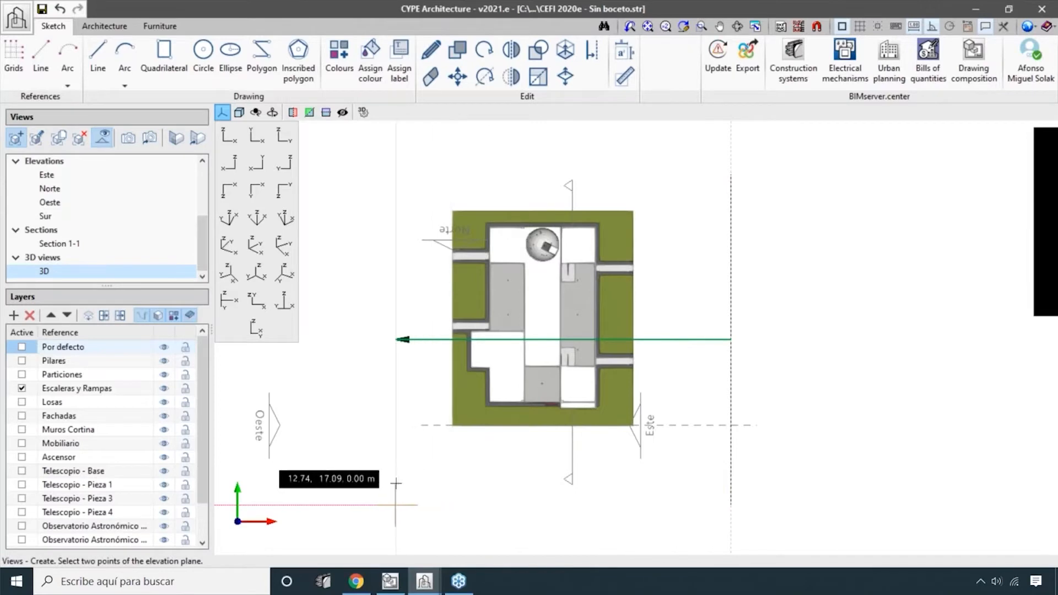
{"action": "left_click", "coordinate": [395, 505]}
- Name the new elevation view My new elevation and create it
{"action": "type", "text": "E"}
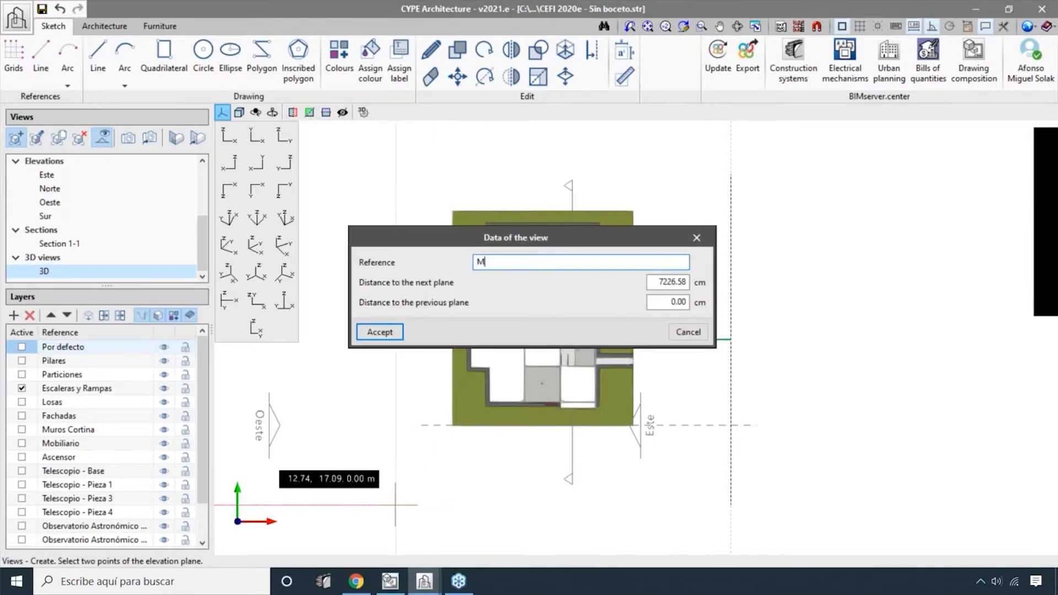
{"action": "type", "text": "y new elevar"}
{"action": "type", "text": "ion"}
{"action": "left_click", "coordinate": [381, 331]}
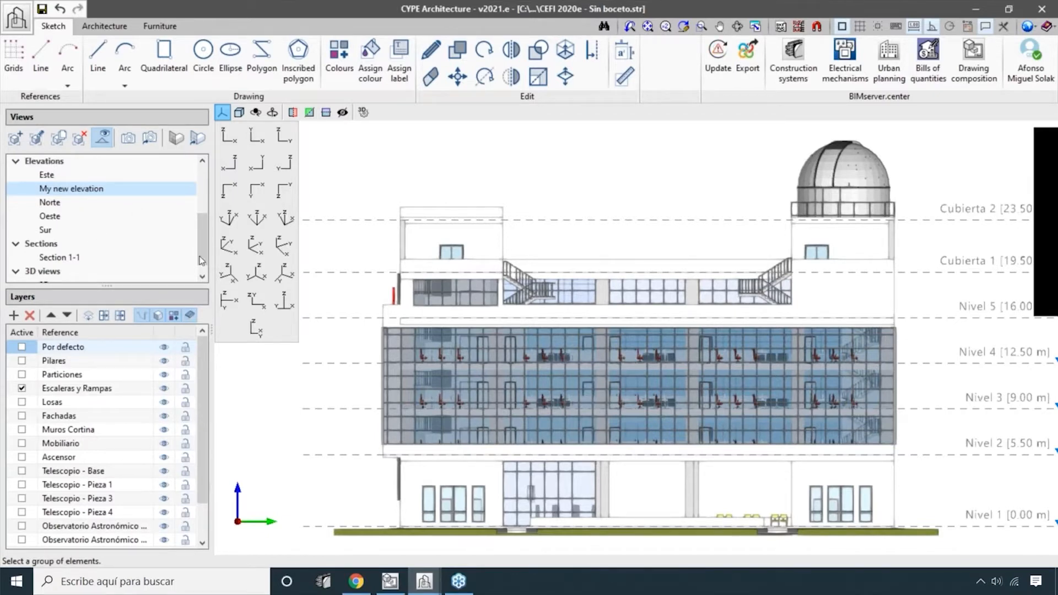
- Open the Nivel 3 floor view and examine its office furniture, partitions, stairs and central opening up close
{"action": "mouse_move", "coordinate": [202, 237]}
{"action": "left_mouse_down"}
{"action": "mouse_move", "coordinate": [201, 194]}
{"action": "mouse_move", "coordinate": [204, 247]}
{"action": "mouse_move", "coordinate": [203, 229]}
{"action": "left_mouse_up"}
{"action": "scroll", "coordinate": [105, 175], "scroll_direction": "up", "scroll_amount": 2}
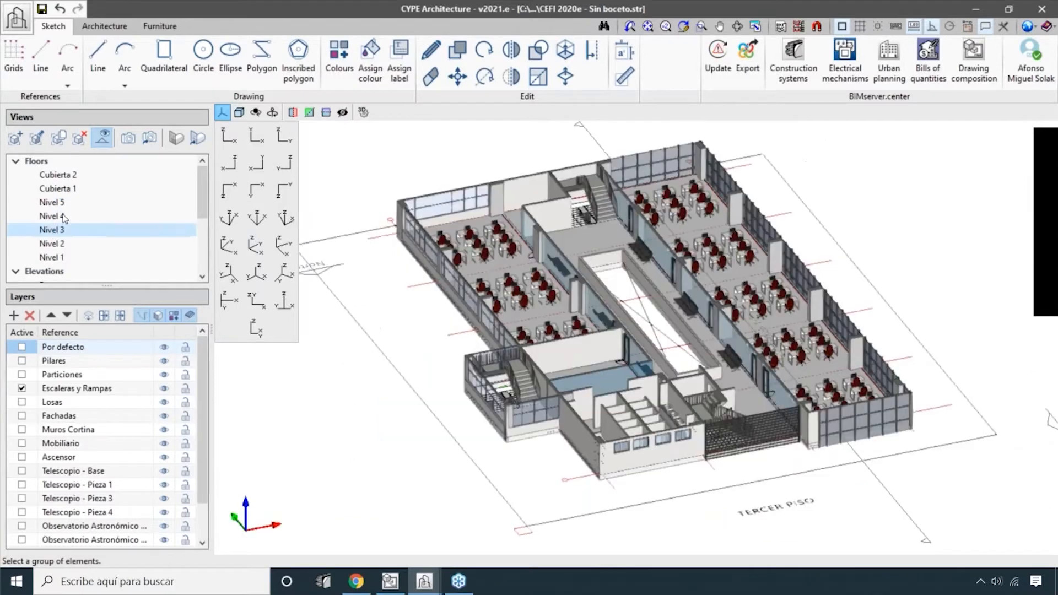
{"action": "scroll", "coordinate": [64, 218], "scroll_direction": "down", "scroll_amount": 3}
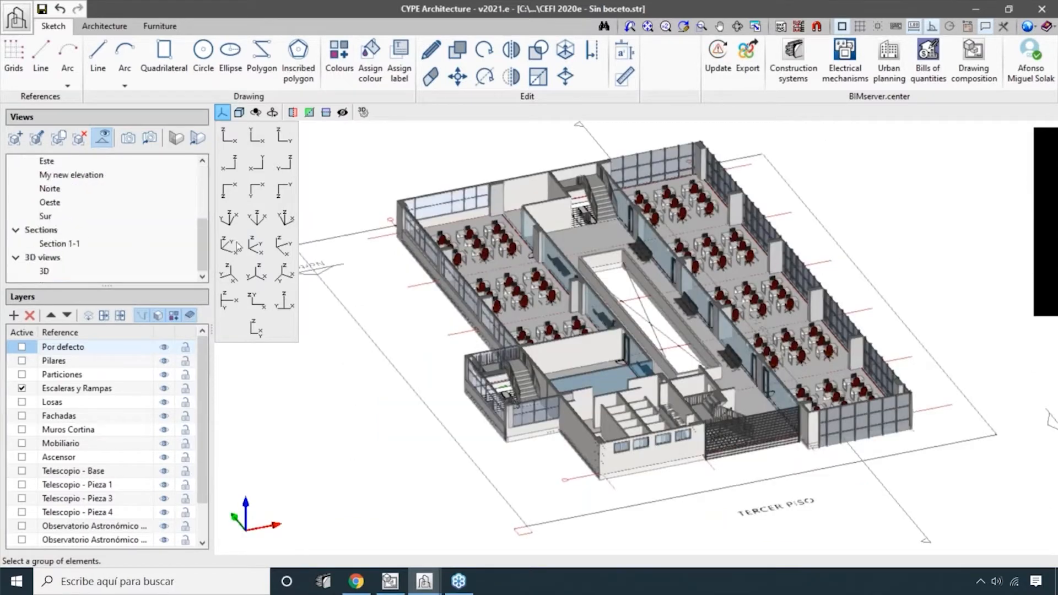
{"action": "scroll", "coordinate": [524, 284], "scroll_direction": "up", "scroll_amount": 6}
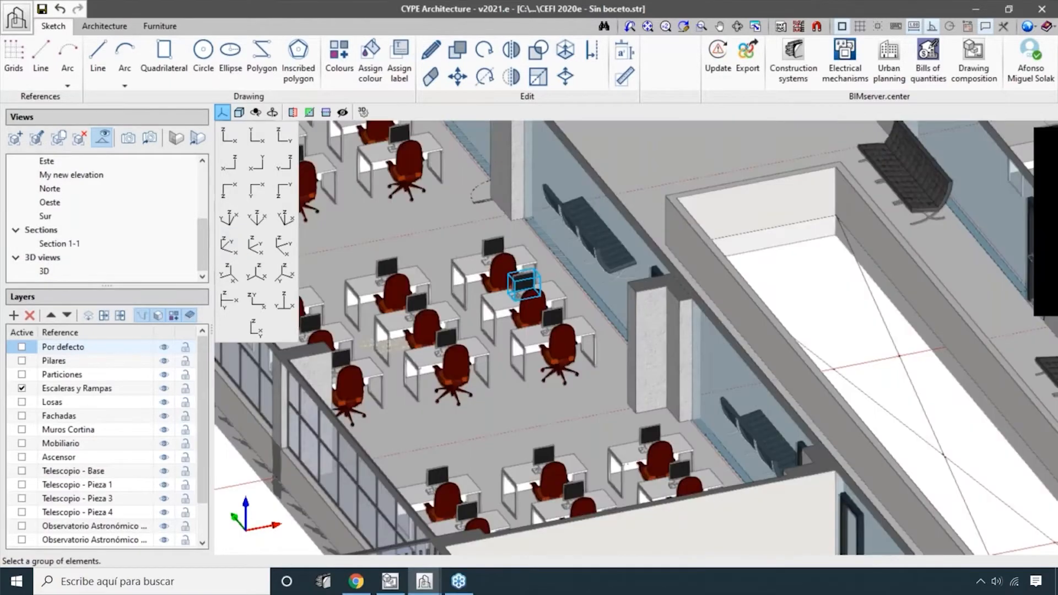
{"action": "scroll", "coordinate": [519, 275], "scroll_direction": "up", "scroll_amount": 2}
{"action": "scroll", "coordinate": [512, 246], "scroll_direction": "down", "scroll_amount": 6}
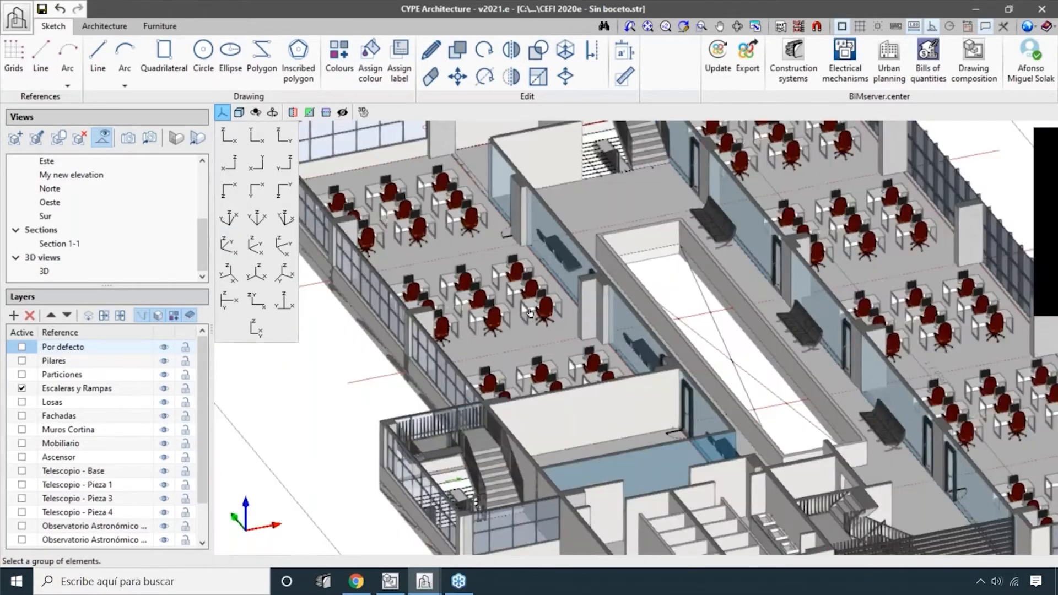
{"action": "scroll", "coordinate": [530, 314], "scroll_direction": "up", "scroll_amount": 1}
{"action": "middle_click_drag", "start_coordinate": [328, 381], "coordinate": [372, 374]}
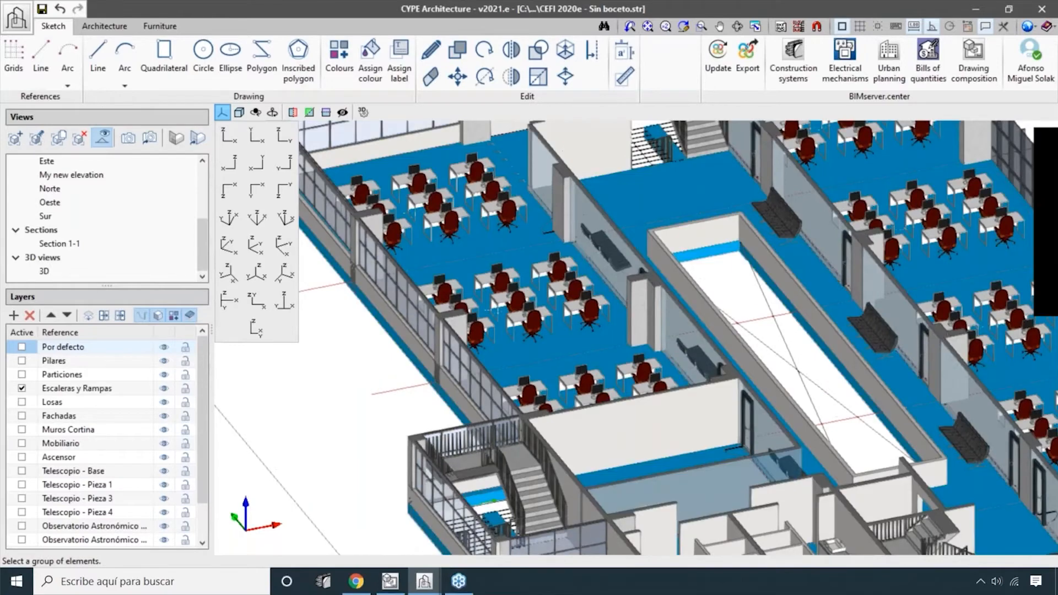
{"action": "scroll", "coordinate": [552, 276], "scroll_direction": "down", "scroll_amount": 3}
{"action": "scroll", "coordinate": [552, 270], "scroll_direction": "up", "scroll_amount": 5}
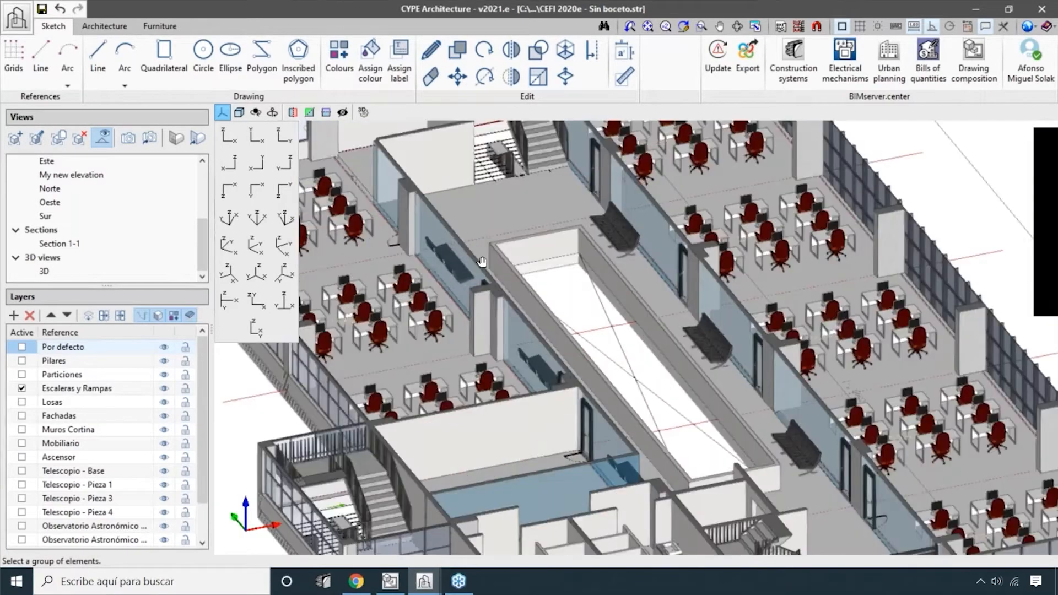
{"action": "scroll", "coordinate": [481, 261], "scroll_direction": "down", "scroll_amount": 1}
{"action": "middle_click_drag", "start_coordinate": [482, 262], "coordinate": [569, 292]}
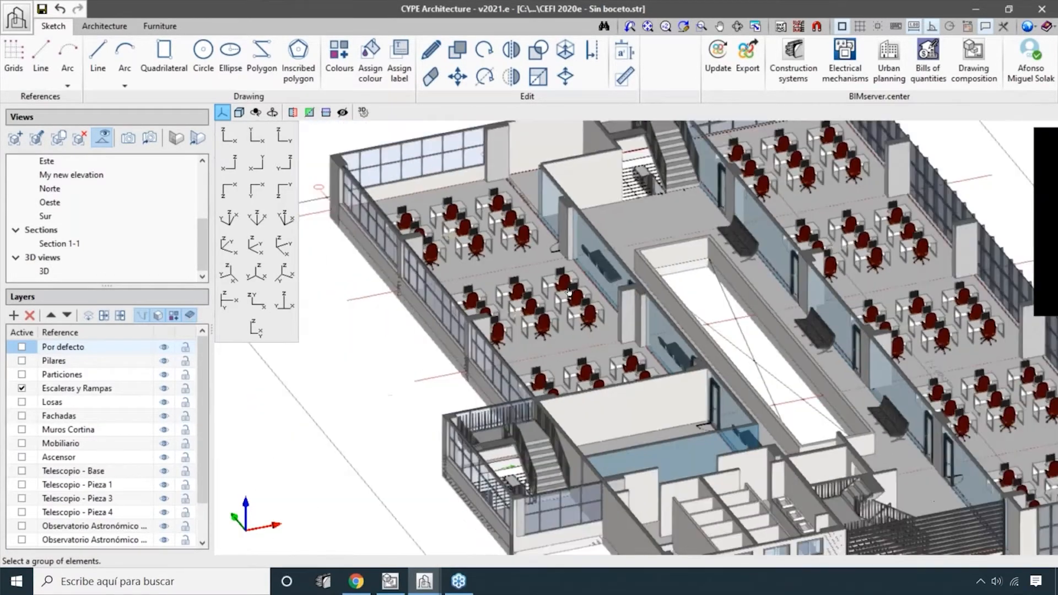
{"action": "scroll", "coordinate": [569, 293], "scroll_direction": "up", "scroll_amount": 4}
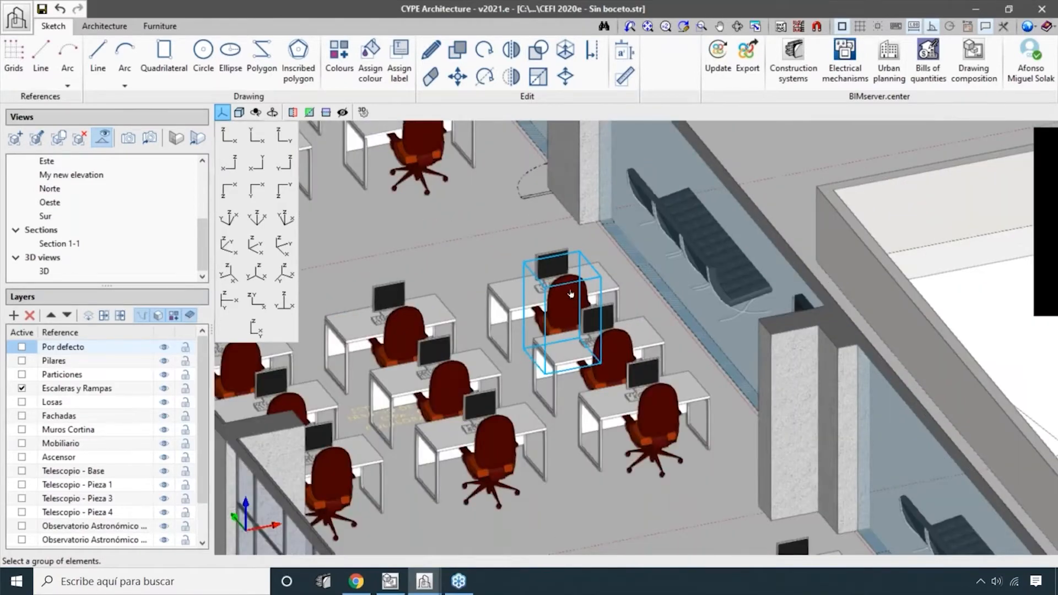
{"action": "scroll", "coordinate": [570, 294], "scroll_direction": "down", "scroll_amount": 8}
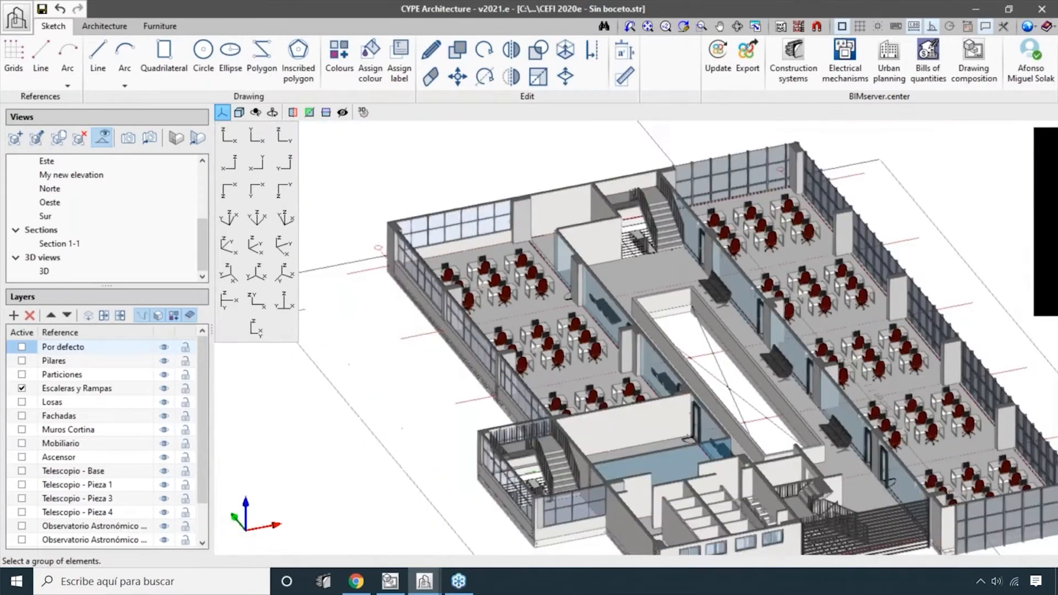
- Examine the entire Nivel 3 floor model from above, including both office wings and the central opening
{"action": "scroll", "coordinate": [537, 331], "scroll_direction": "up", "scroll_amount": 5}
{"action": "scroll", "coordinate": [78, 235], "scroll_direction": "up", "scroll_amount": 3}
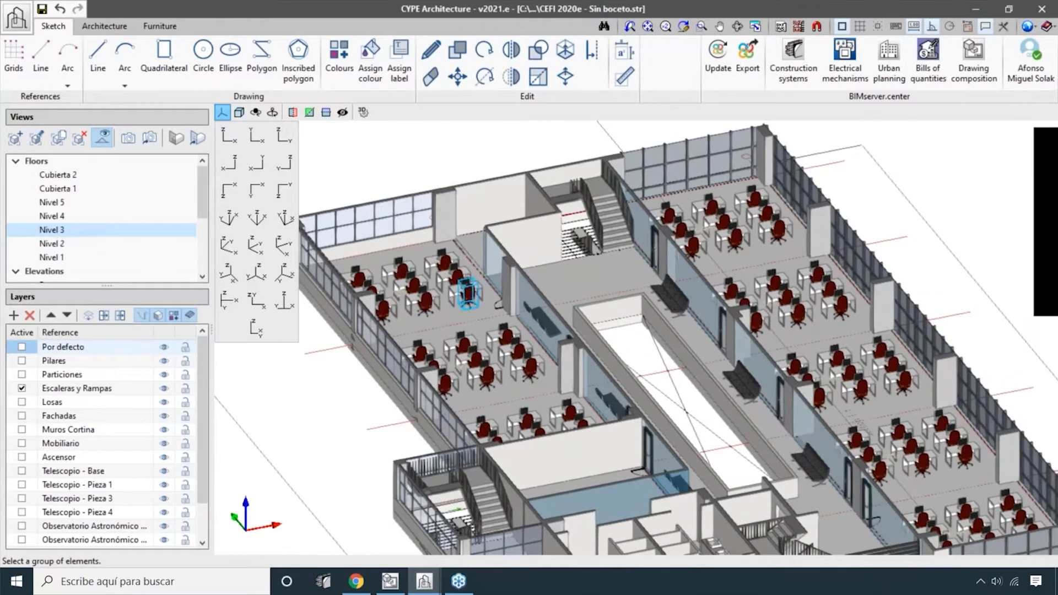
{"action": "scroll", "coordinate": [465, 289], "scroll_direction": "down", "scroll_amount": 4}
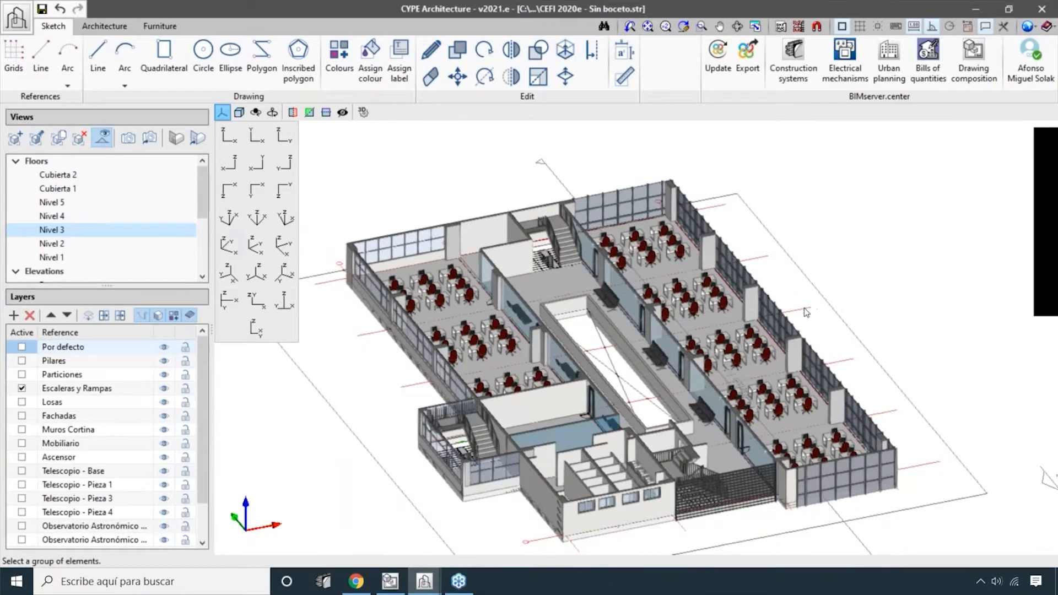
{"action": "middle_click_drag", "start_coordinate": [806, 313], "coordinate": [785, 269]}
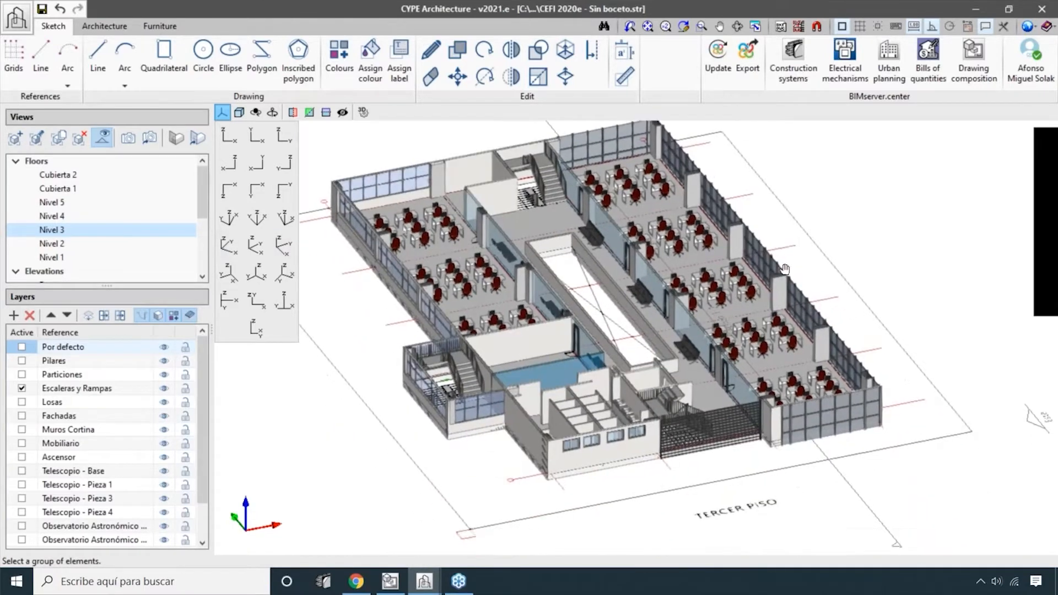
{"action": "scroll", "coordinate": [45, 264], "scroll_direction": "down", "scroll_amount": 3}
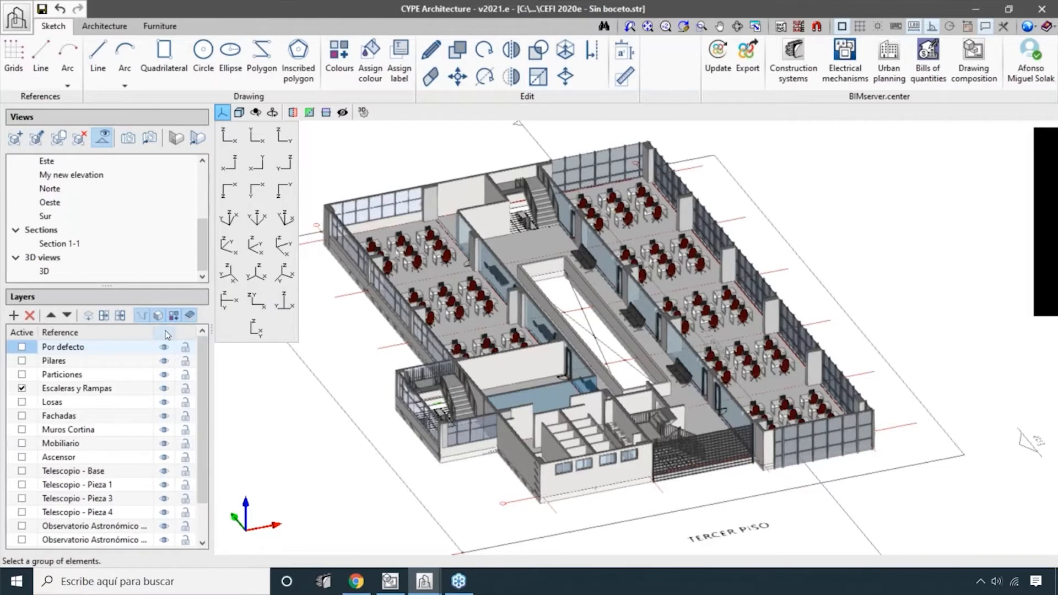
- Switch to the CYPE Wood Frame model and enlarge the space for its layer list
{"action": "left_click", "coordinate": [391, 583]}
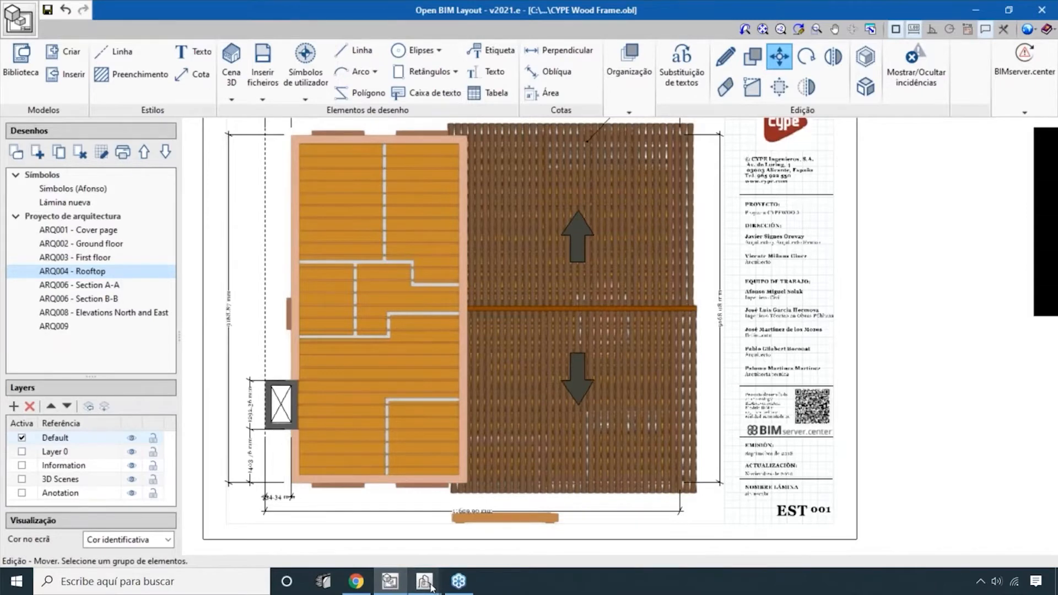
{"action": "mouse_move", "coordinate": [431, 588]}
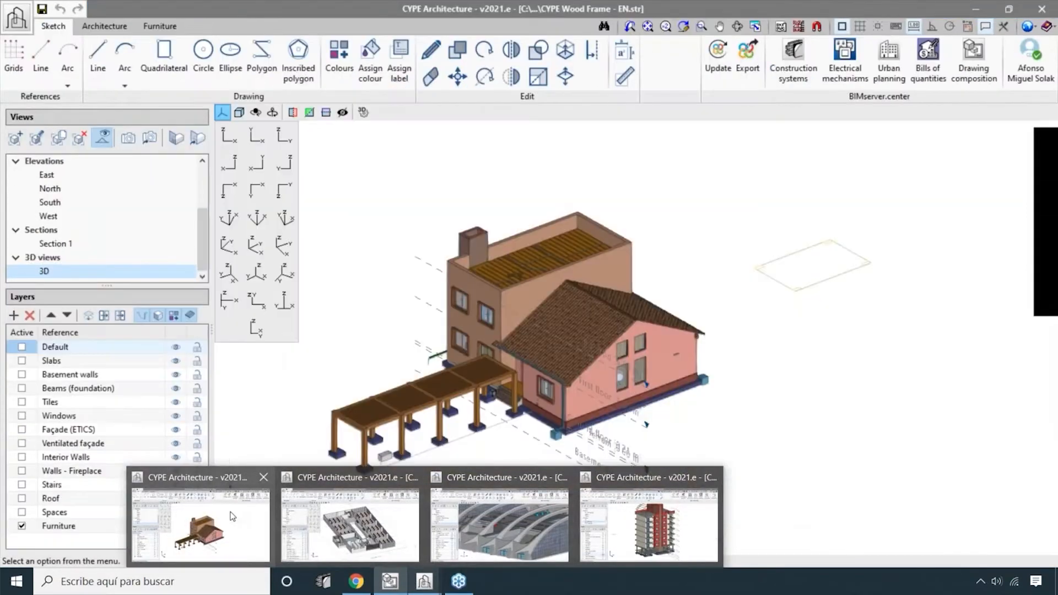
{"action": "left_click", "coordinate": [232, 517]}
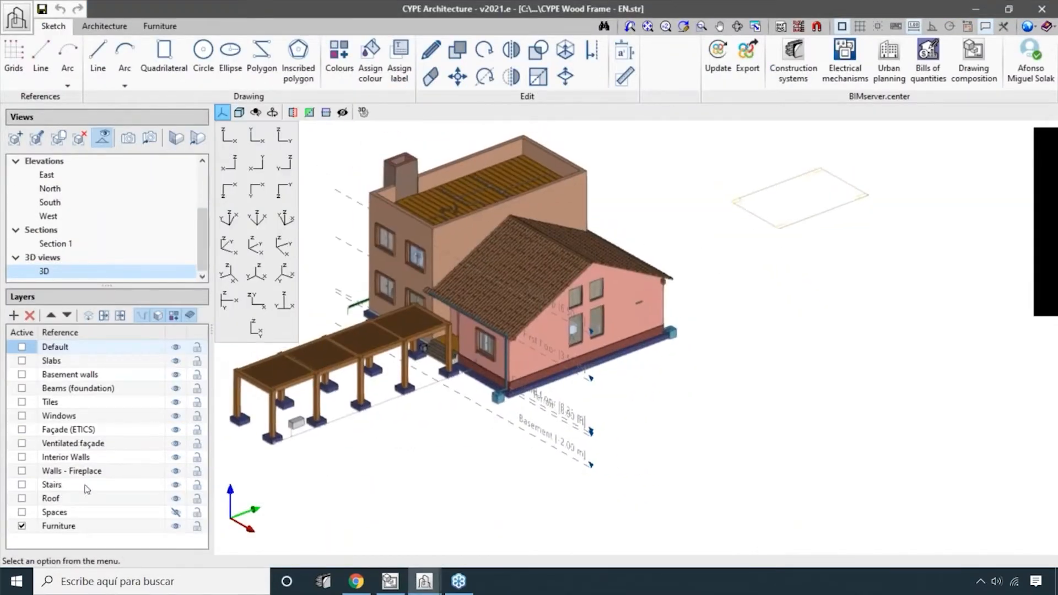
{"action": "left_click_drag", "start_coordinate": [100, 287], "coordinate": [101, 233]}
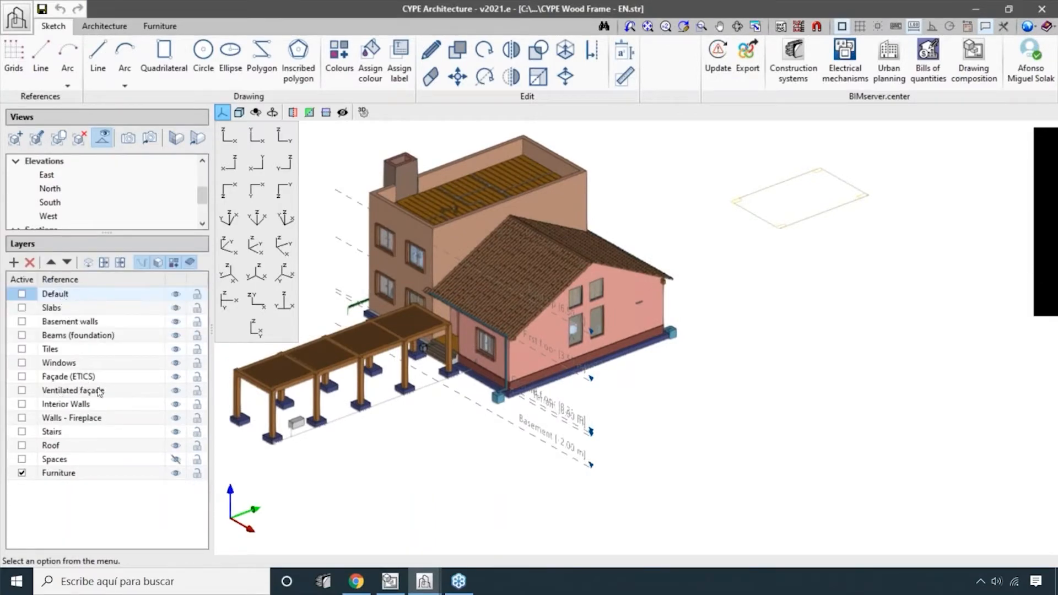
- Look at the Trainstation model in 3D, and return to the CYPE Wood Frame house to view it whole
{"action": "left_click", "coordinate": [423, 584]}
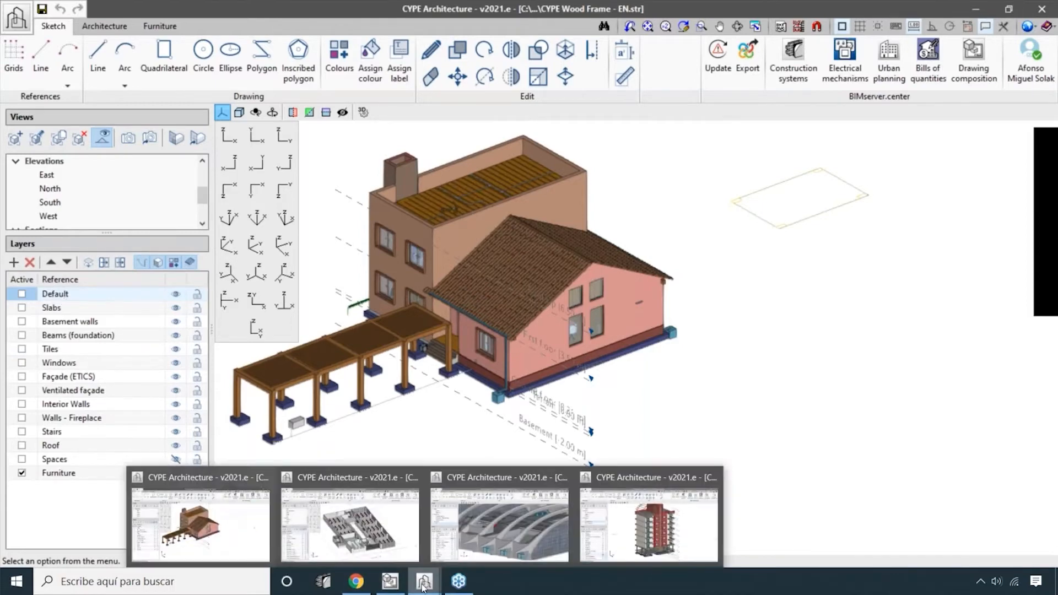
{"action": "left_click", "coordinate": [471, 551]}
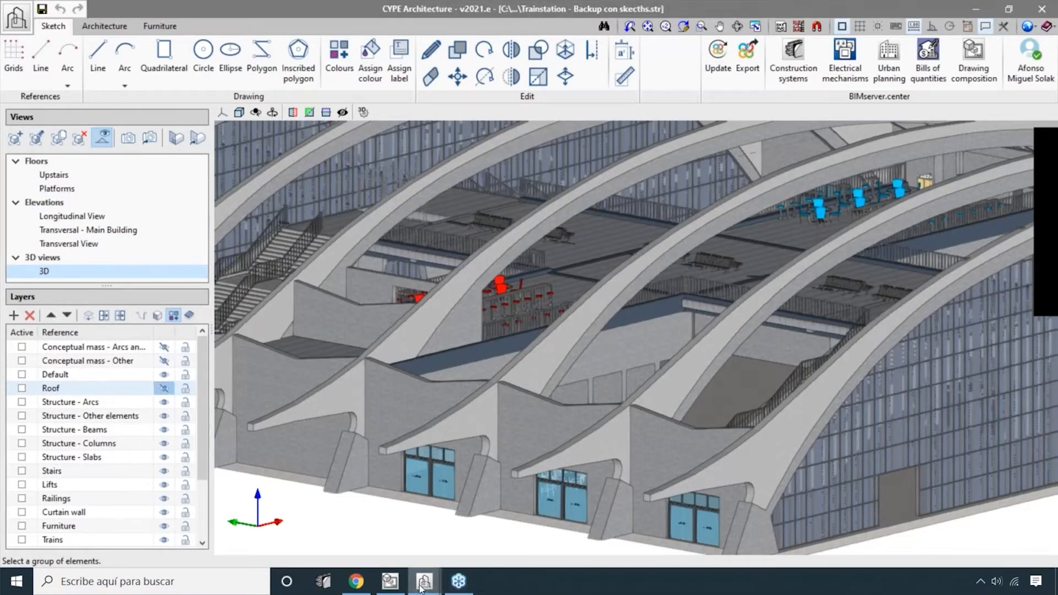
{"action": "mouse_move", "coordinate": [424, 583]}
{"action": "left_click", "coordinate": [366, 497]}
{"action": "middle_click_drag", "start_coordinate": [375, 492], "coordinate": [408, 530]}
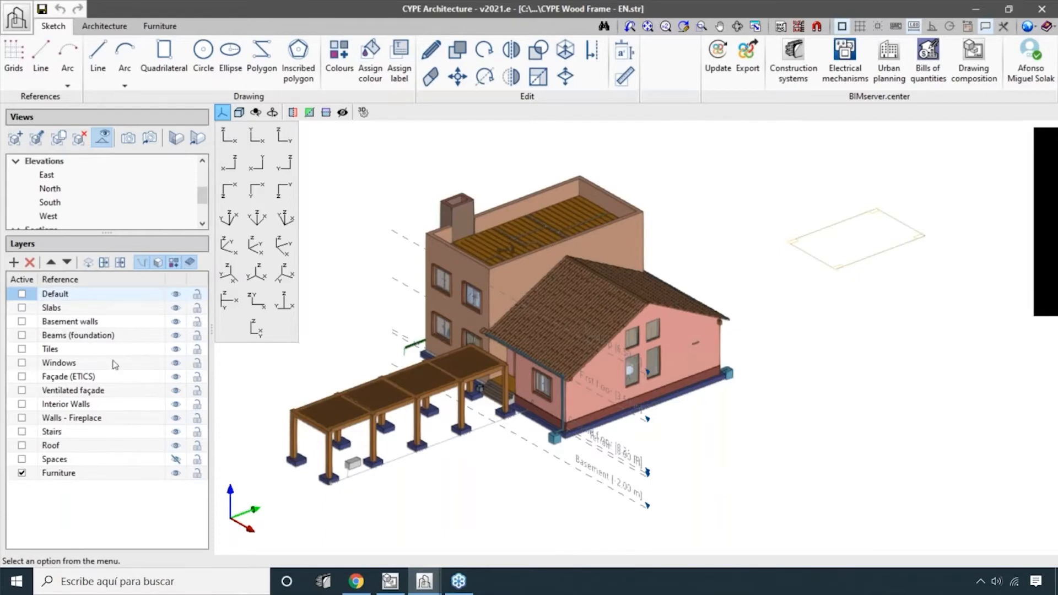
{"action": "middle_click_drag", "start_coordinate": [447, 459], "coordinate": [447, 472]}
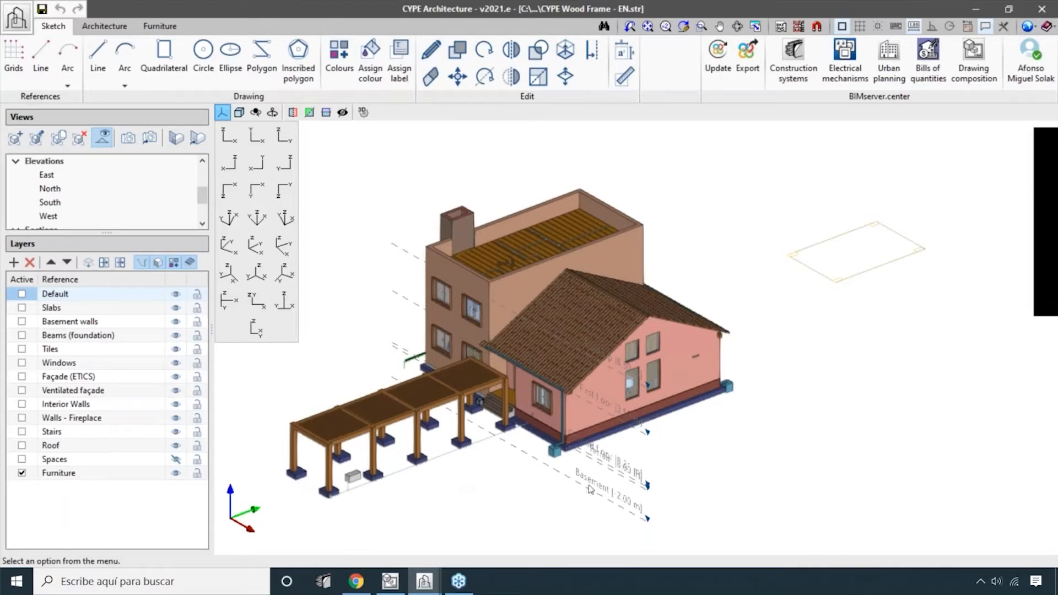
- Review the Trainstation model's layer list, and switch back to the CYPE Wood Frame model
{"action": "left_click", "coordinate": [393, 585]}
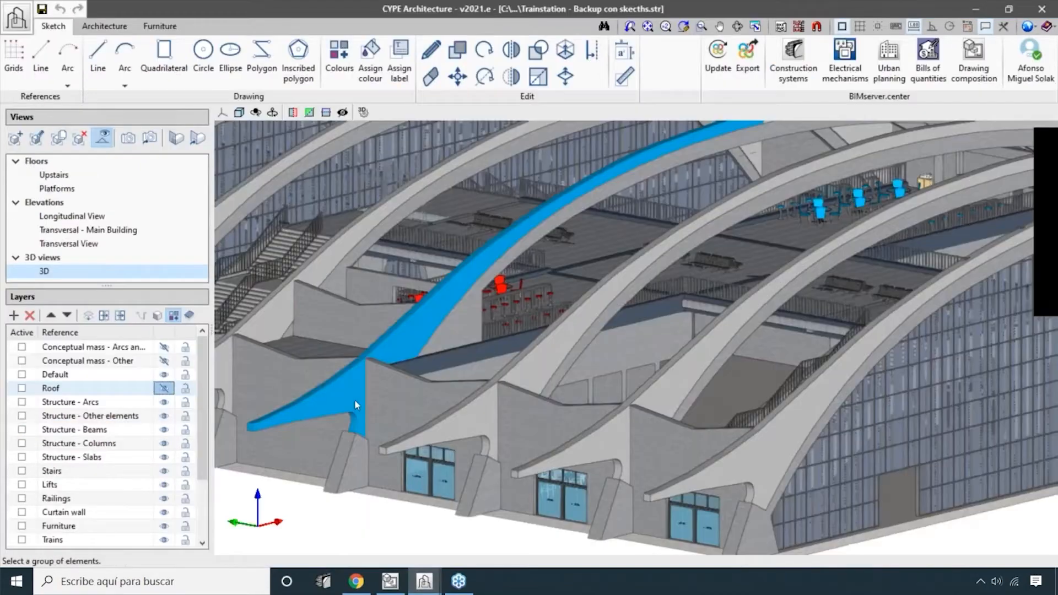
{"action": "left_click", "coordinate": [164, 448]}
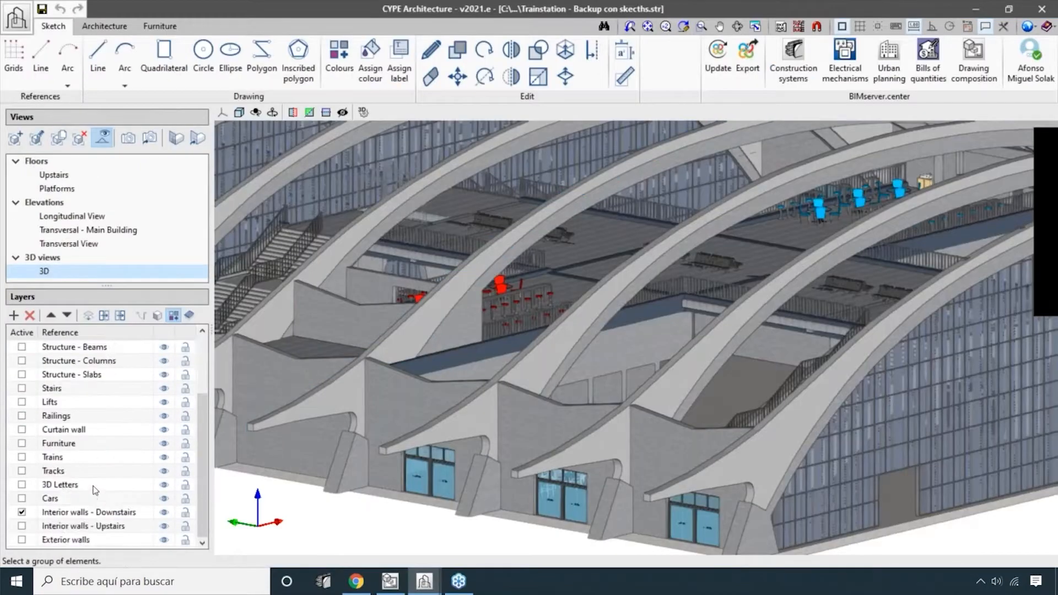
{"action": "scroll", "coordinate": [154, 430], "scroll_direction": "up", "scroll_amount": 2}
{"action": "mouse_move", "coordinate": [430, 586]}
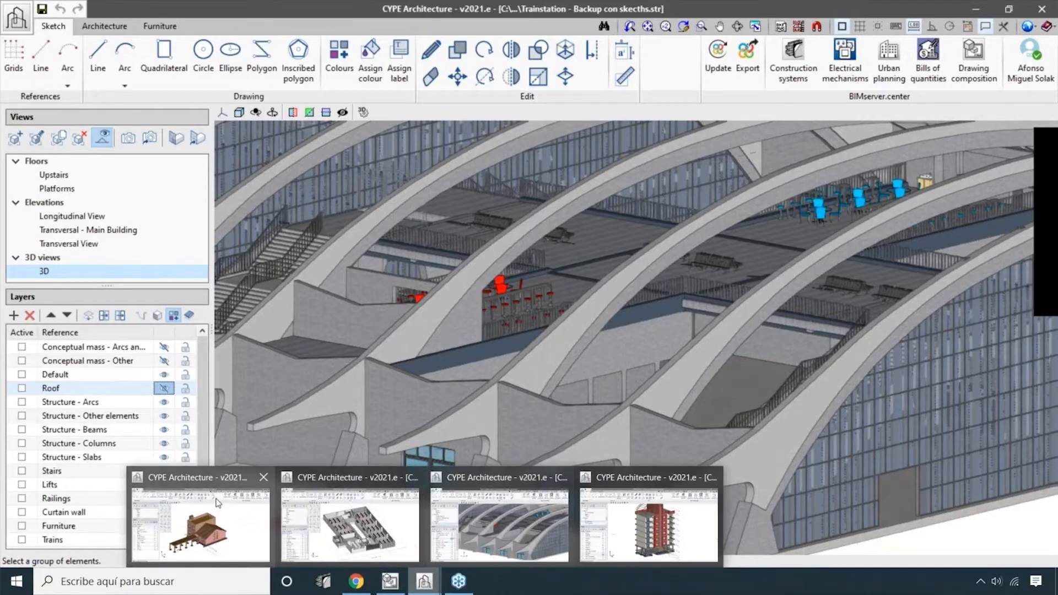
{"action": "left_click", "coordinate": [217, 503]}
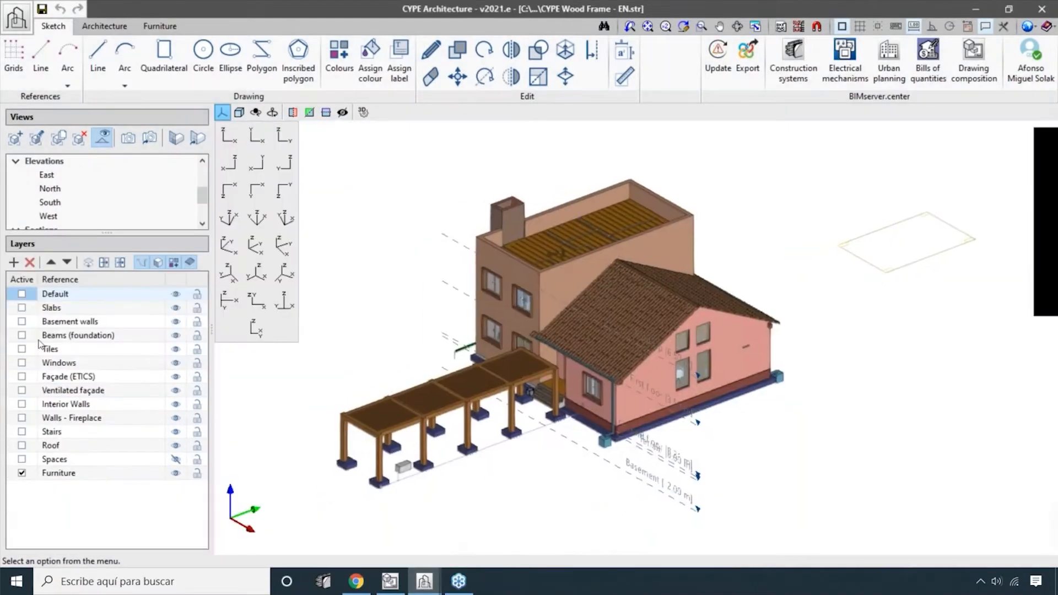
- Hide the Façade (ETICS) layer and examine the timber framing of the house's gabled volume
{"action": "left_click", "coordinate": [175, 459]}
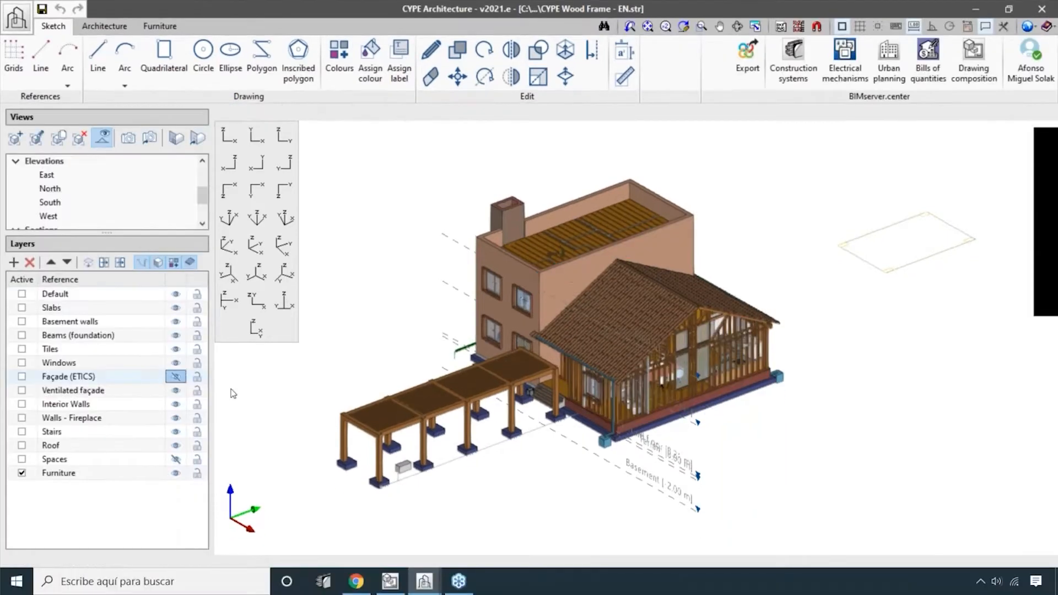
{"action": "scroll", "coordinate": [386, 310], "scroll_direction": "up", "scroll_amount": 5}
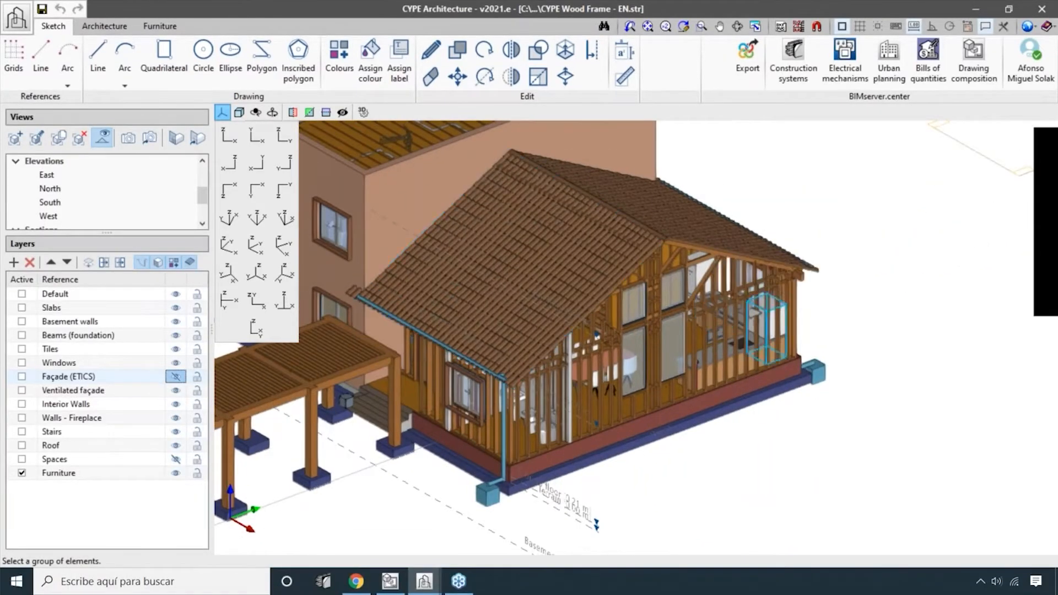
{"action": "scroll", "coordinate": [782, 441], "scroll_direction": "up", "scroll_amount": 1}
{"action": "mouse_move", "coordinate": [769, 442]}
{"action": "middle_mouse_down"}
{"action": "mouse_move", "coordinate": [499, 392]}
{"action": "mouse_move", "coordinate": [792, 405]}
{"action": "mouse_move", "coordinate": [832, 419]}
{"action": "mouse_move", "coordinate": [778, 435]}
{"action": "middle_mouse_up"}
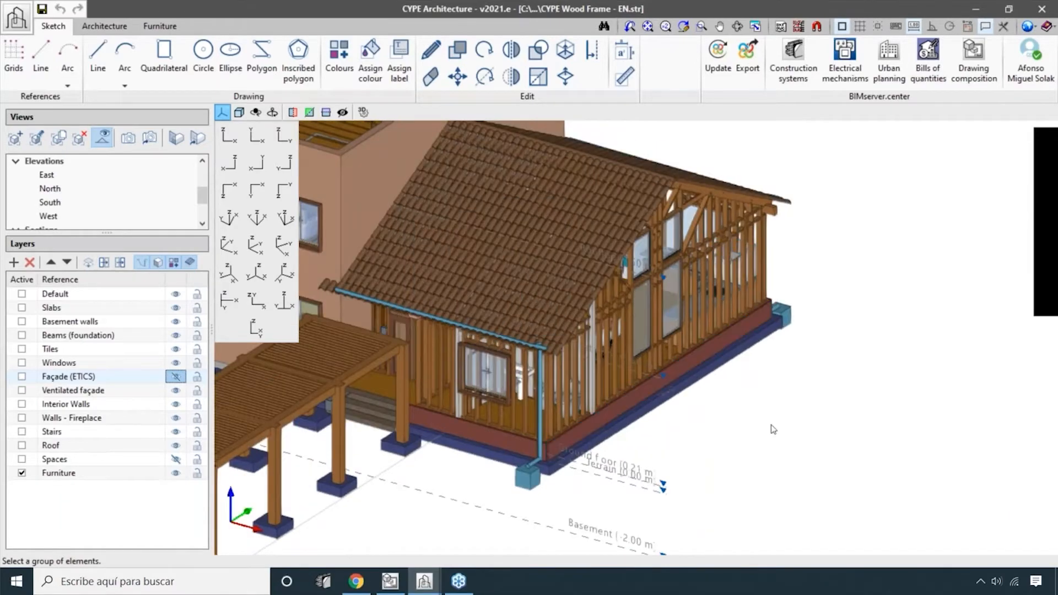
{"action": "middle_click_drag", "start_coordinate": [774, 430], "coordinate": [750, 423], "text": "shift"}
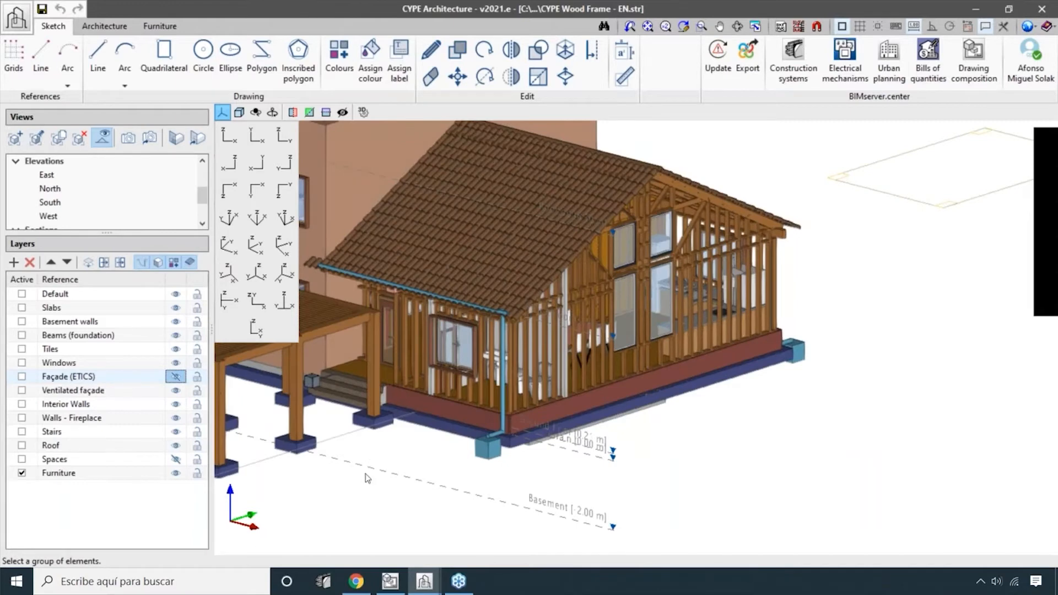
{"action": "middle_click_drag", "start_coordinate": [368, 478], "coordinate": [626, 474], "text": "shift"}
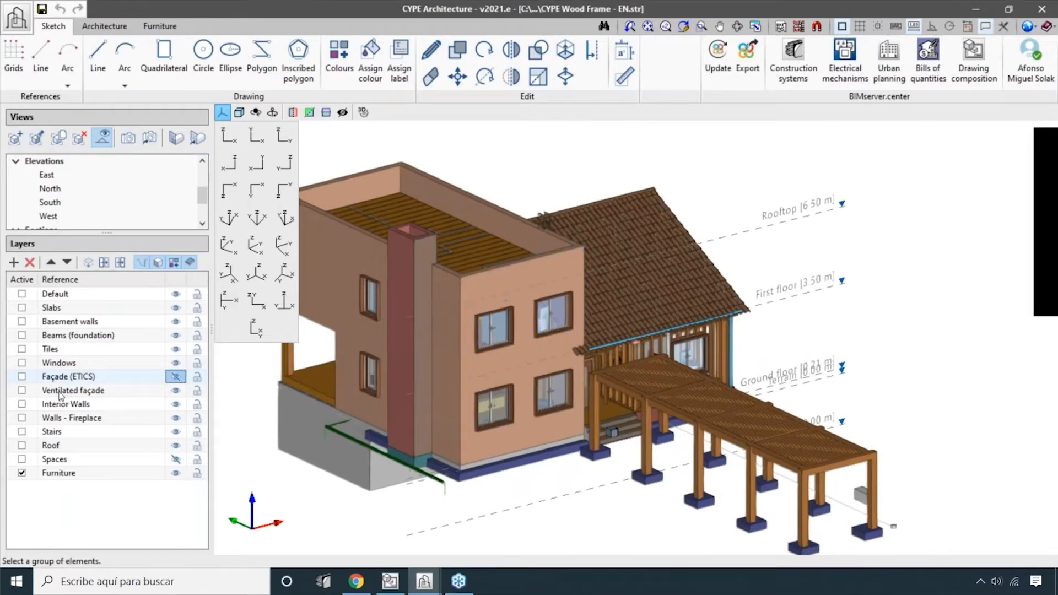
- Hide the Ventilated façade layer and examine the timber frame of the flat-roofed volume from all sides
{"action": "left_click", "coordinate": [177, 391]}
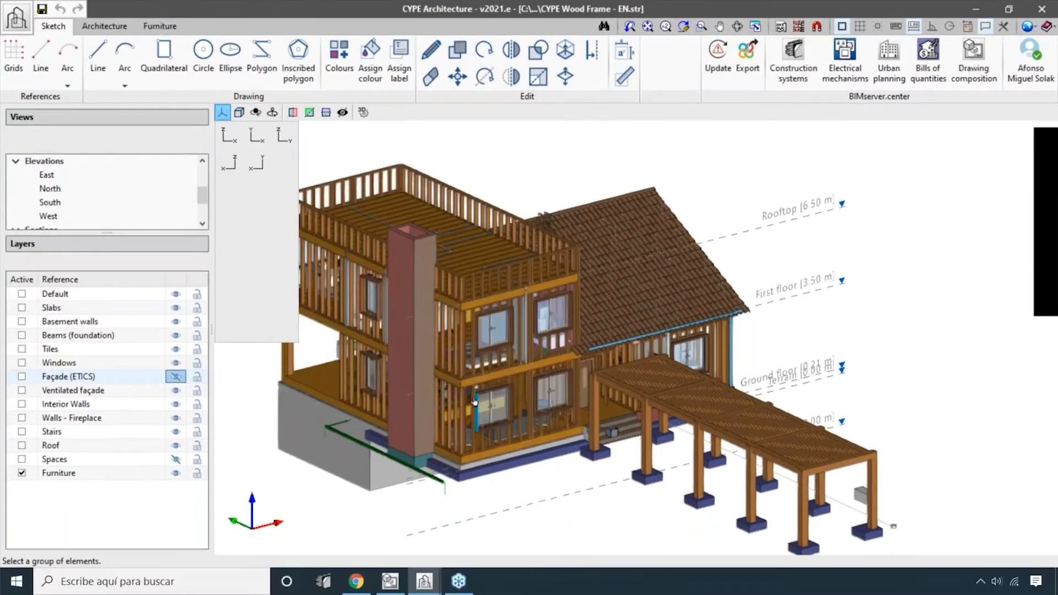
{"action": "scroll", "coordinate": [474, 406], "scroll_direction": "up", "scroll_amount": 2}
{"action": "left_click", "coordinate": [176, 390]}
{"action": "middle_click_drag", "start_coordinate": [474, 408], "coordinate": [584, 455]}
{"action": "scroll", "coordinate": [700, 428], "scroll_direction": "down", "scroll_amount": 2}
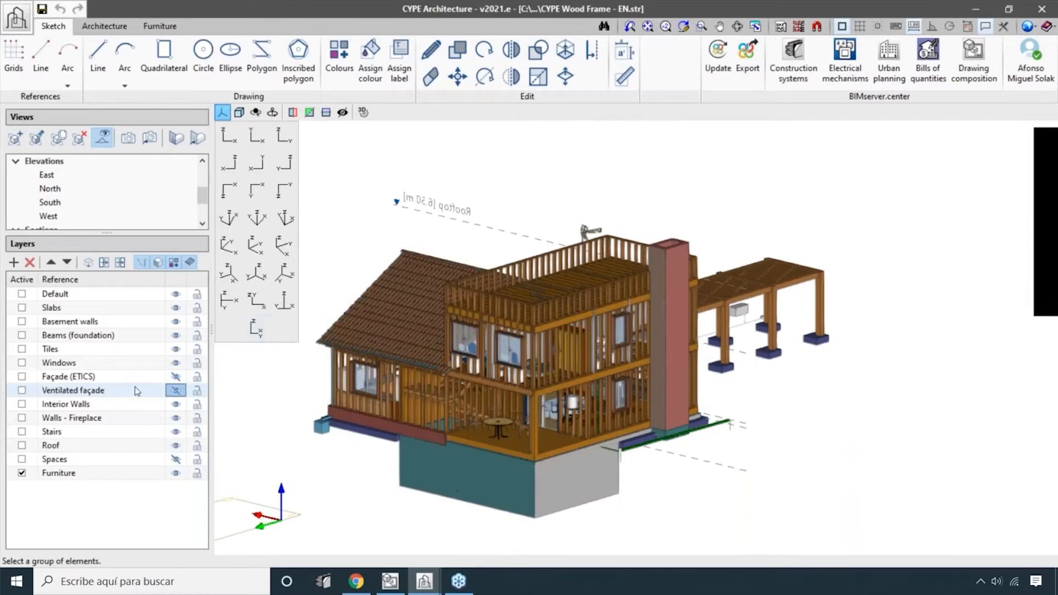
{"action": "middle_click_drag", "start_coordinate": [465, 453], "coordinate": [518, 457]}
{"action": "scroll", "coordinate": [760, 379], "scroll_direction": "up", "scroll_amount": 5}
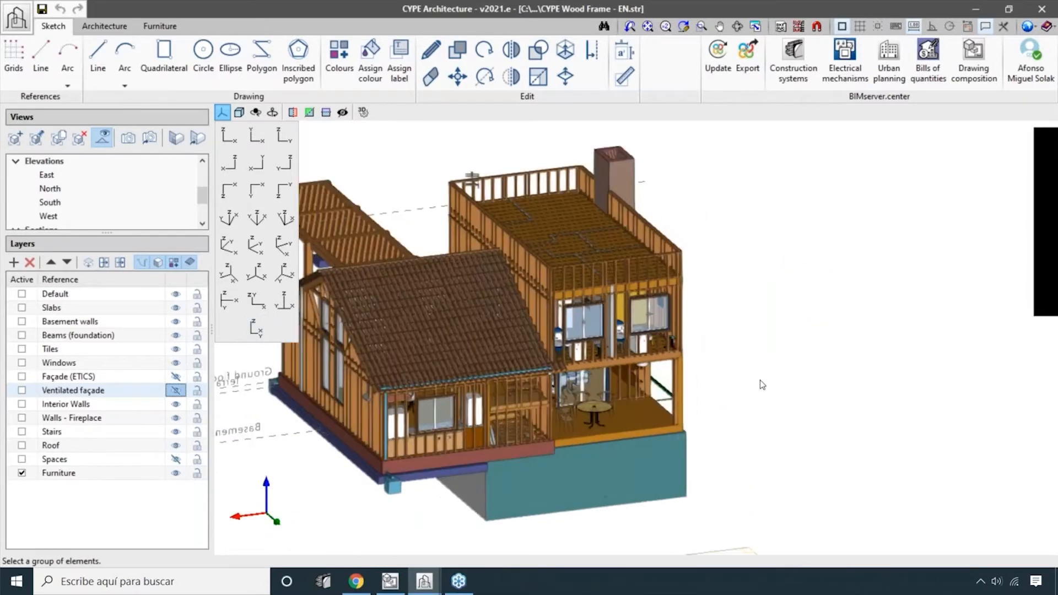
{"action": "scroll", "coordinate": [760, 390], "scroll_direction": "down", "scroll_amount": 3}
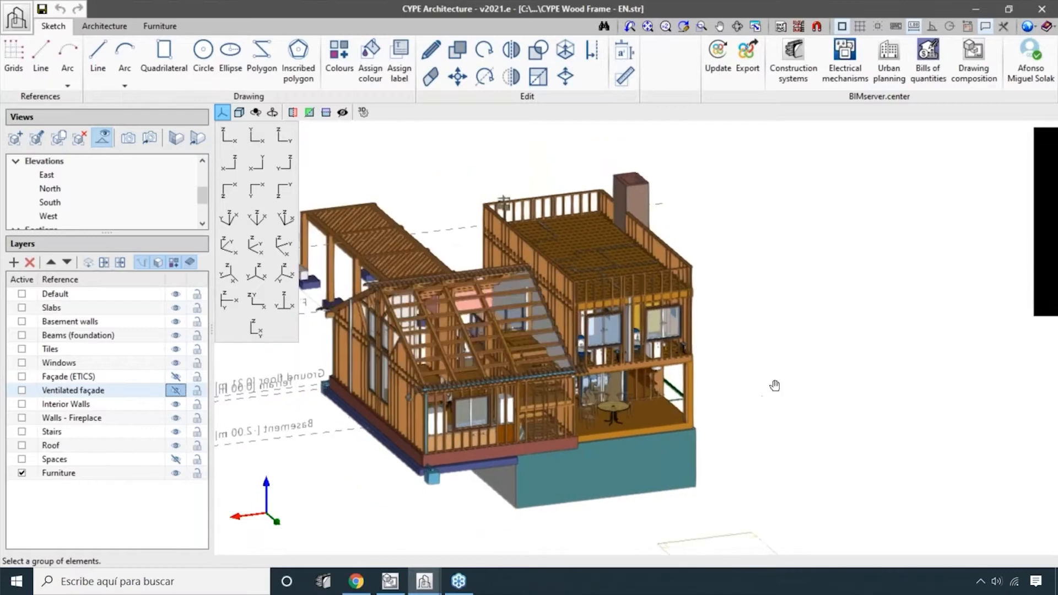
{"action": "scroll", "coordinate": [777, 396], "scroll_direction": "up", "scroll_amount": 1}
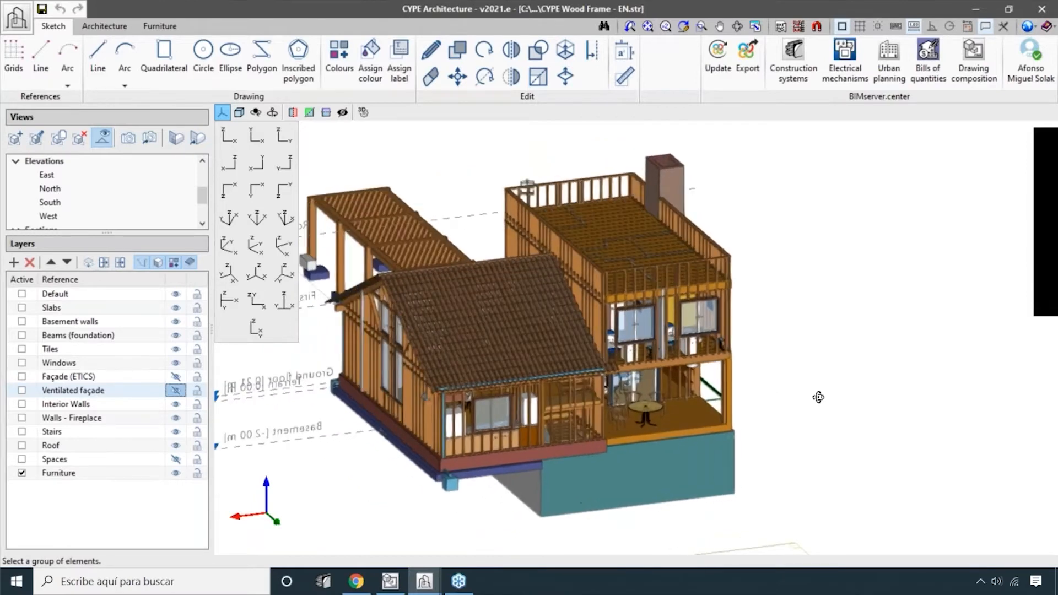
{"action": "scroll", "coordinate": [806, 367], "scroll_direction": "up", "scroll_amount": 1}
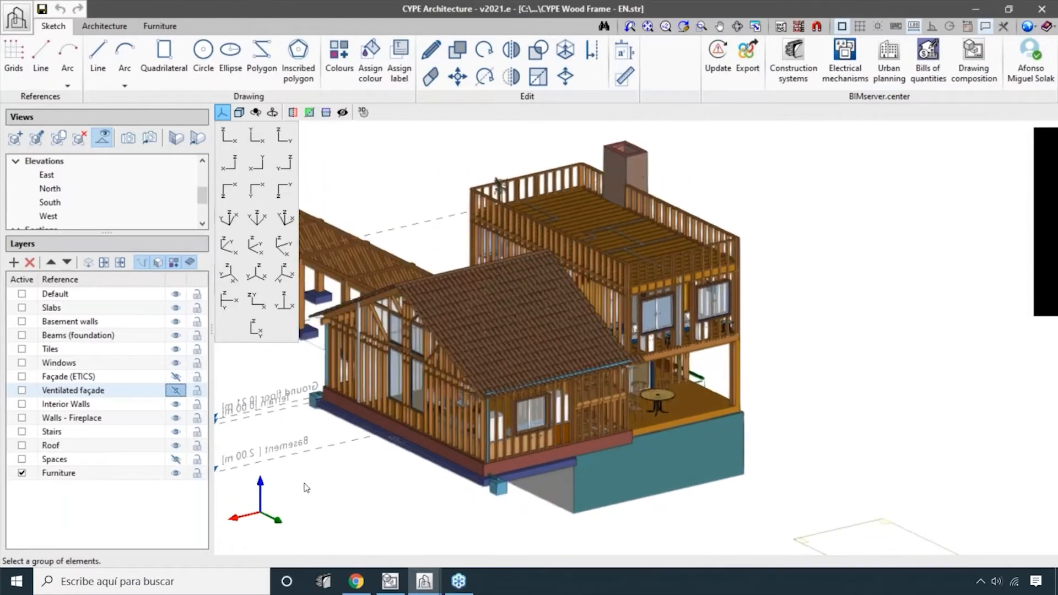
{"action": "scroll", "coordinate": [307, 489], "scroll_direction": "up", "scroll_amount": 2}
{"action": "middle_click_drag", "start_coordinate": [412, 426], "coordinate": [100, 410], "text": "shift"}
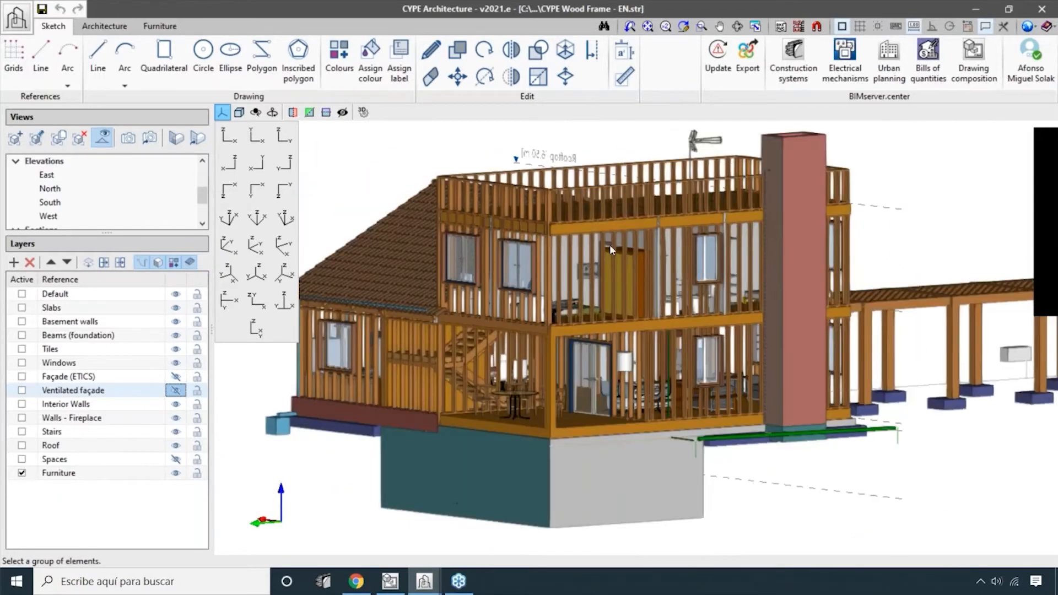
- Hide the Interior Walls layer and inspect the timber structure around the rooms, stairs and pergola
{"action": "scroll", "coordinate": [633, 239], "scroll_direction": "up", "scroll_amount": 3}
{"action": "scroll", "coordinate": [669, 238], "scroll_direction": "down", "scroll_amount": 3}
{"action": "scroll", "coordinate": [565, 258], "scroll_direction": "up", "scroll_amount": 4}
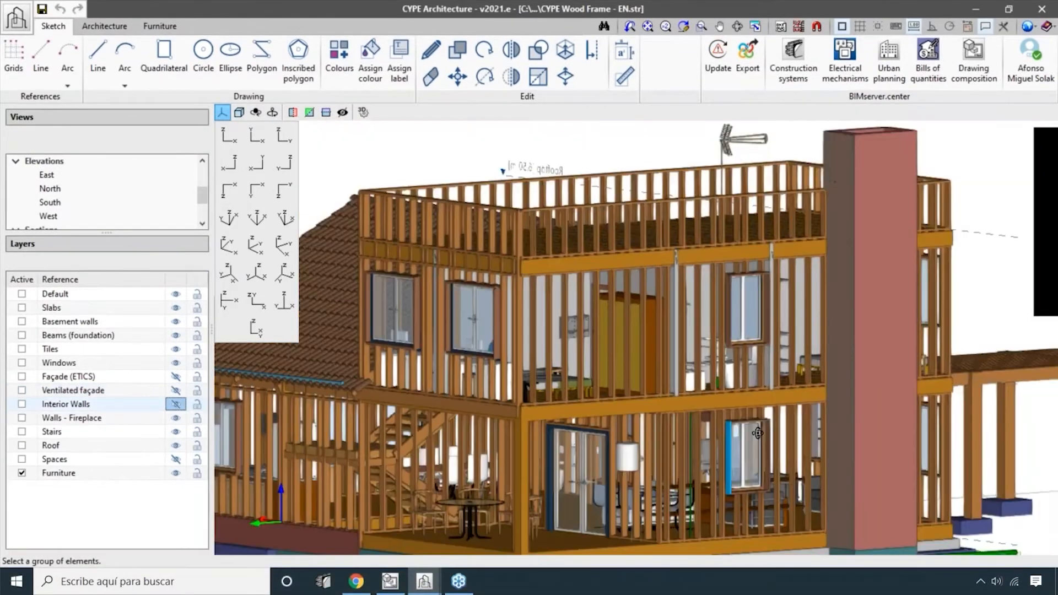
{"action": "middle_click_drag", "start_coordinate": [557, 419], "coordinate": [717, 425]}
{"action": "scroll", "coordinate": [717, 424], "scroll_direction": "down", "scroll_amount": 4}
{"action": "middle_click_drag", "start_coordinate": [772, 386], "coordinate": [788, 462]}
{"action": "scroll", "coordinate": [626, 460], "scroll_direction": "up", "scroll_amount": 2}
{"action": "scroll", "coordinate": [794, 462], "scroll_direction": "up", "scroll_amount": 2}
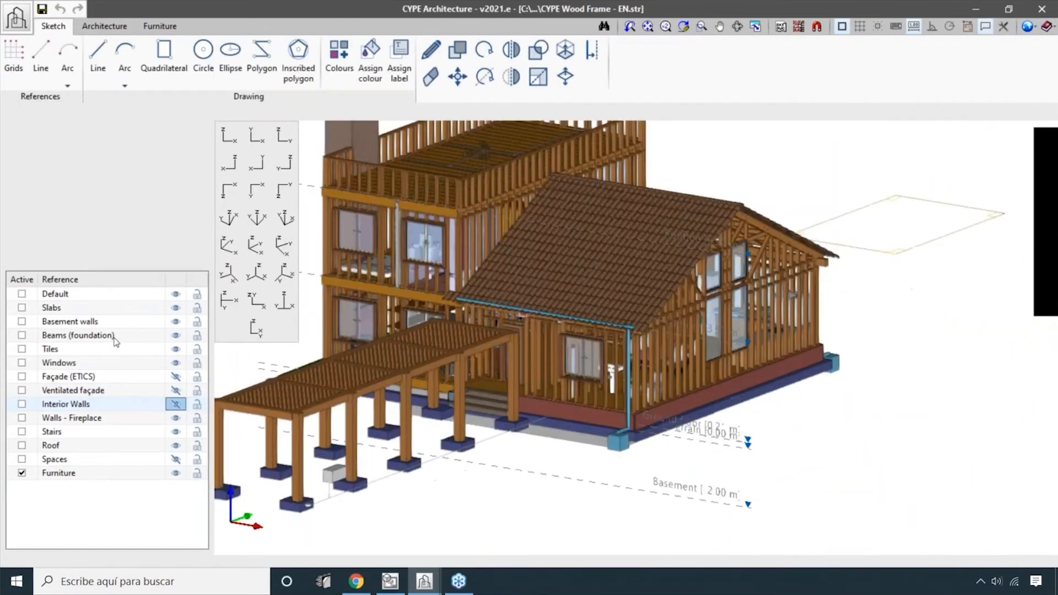
- Open the Terrain floor view and examine its furniture, kitchen, bathroom fixtures and stair opening in 3D
{"action": "left_click_drag", "start_coordinate": [135, 232], "coordinate": [135, 302]}
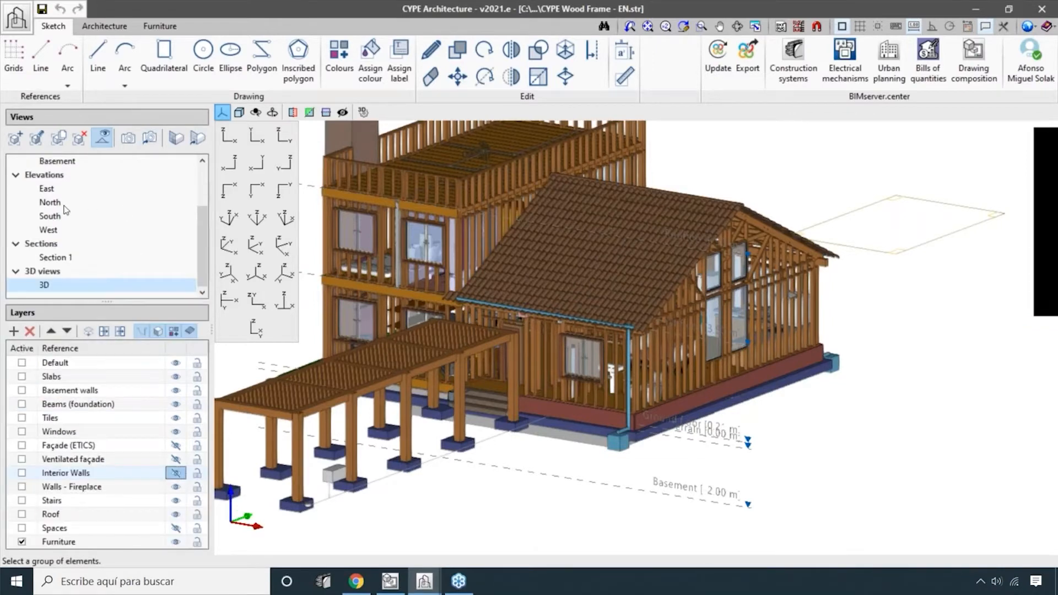
{"action": "scroll", "coordinate": [60, 221], "scroll_direction": "up", "scroll_amount": 2}
{"action": "left_click", "coordinate": [53, 217]}
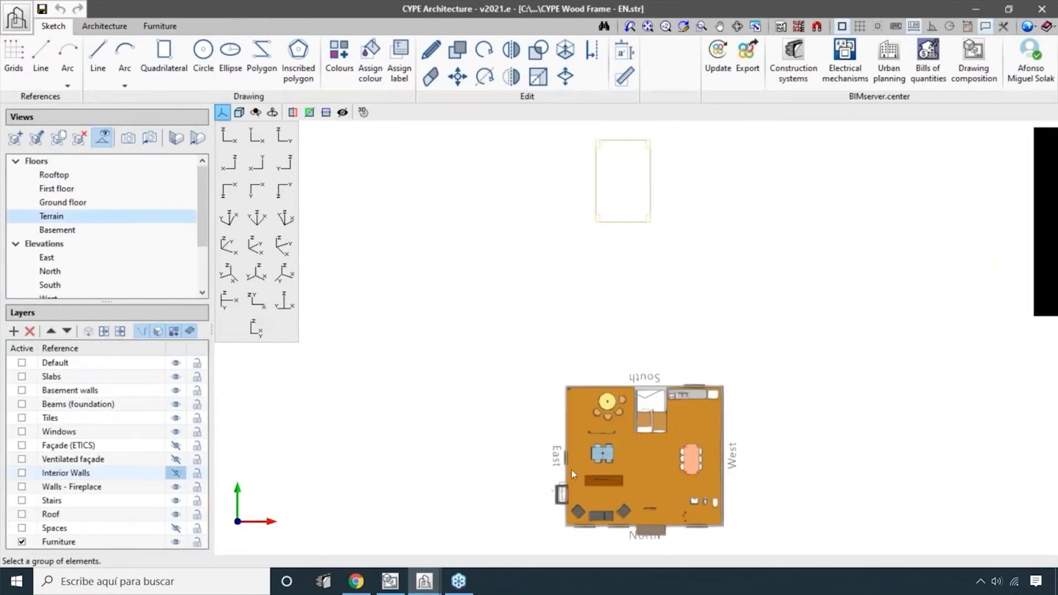
{"action": "middle_click_drag", "start_coordinate": [677, 424], "coordinate": [657, 478], "text": "shift"}
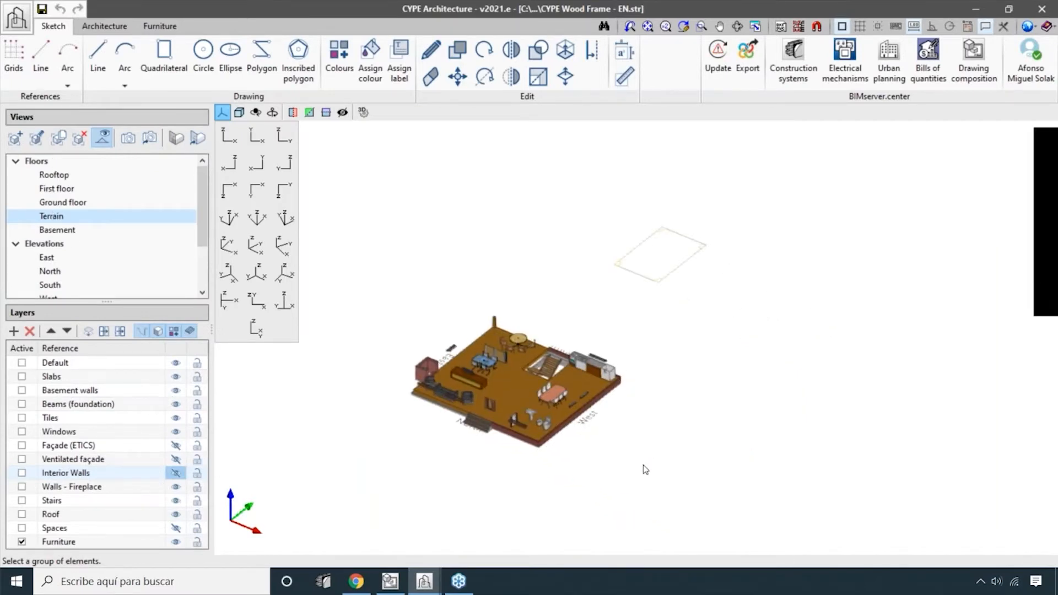
{"action": "scroll", "coordinate": [515, 416], "scroll_direction": "up", "scroll_amount": 5}
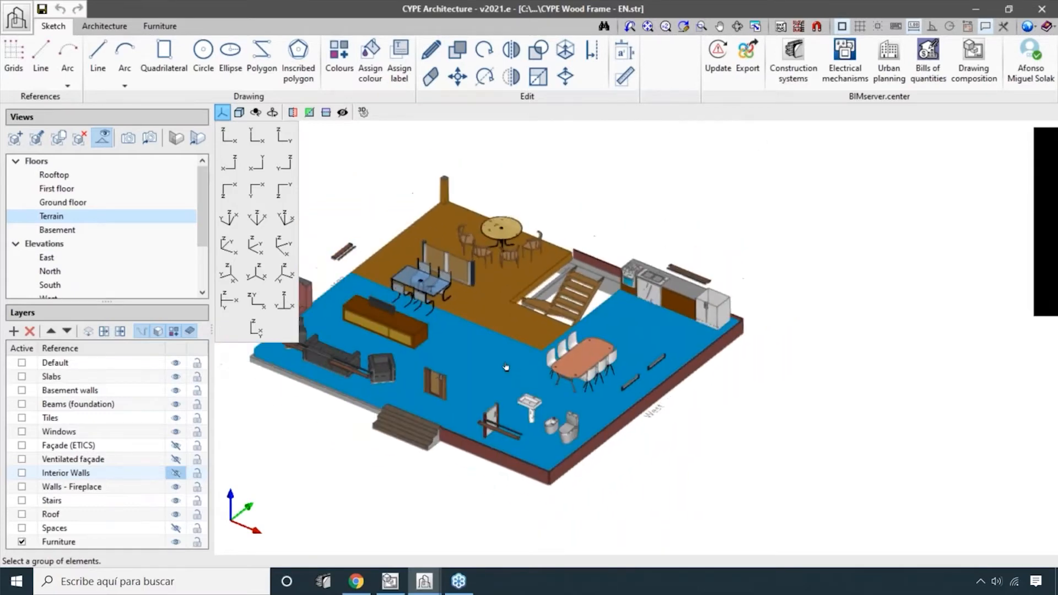
{"action": "scroll", "coordinate": [505, 367], "scroll_direction": "down", "scroll_amount": 1}
{"action": "scroll", "coordinate": [463, 383], "scroll_direction": "up", "scroll_amount": 3}
{"action": "scroll", "coordinate": [499, 368], "scroll_direction": "down", "scroll_amount": 4}
{"action": "scroll", "coordinate": [699, 407], "scroll_direction": "up", "scroll_amount": 1}
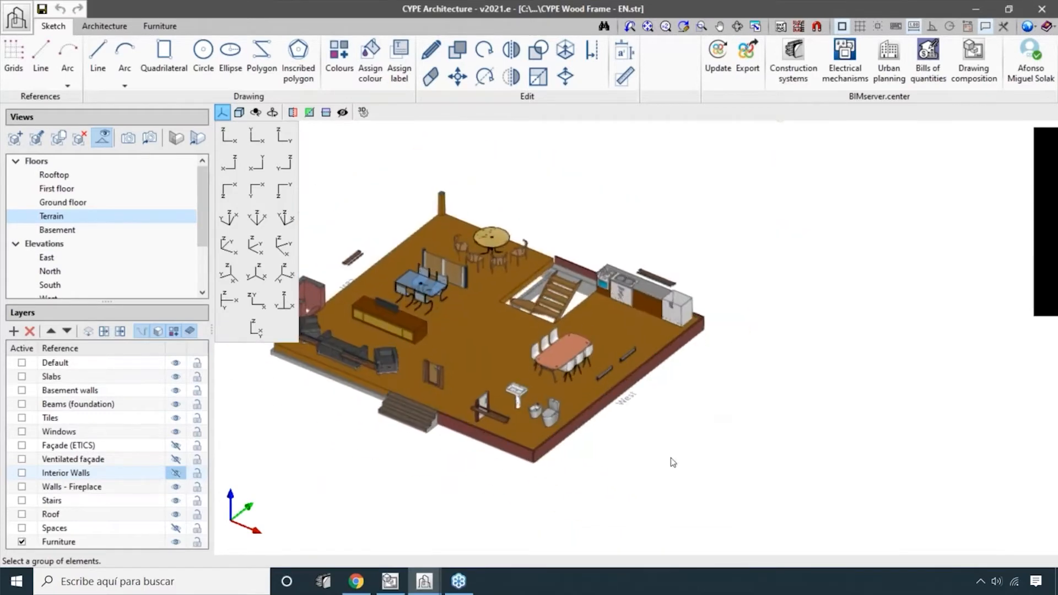
- Enlarge the layer list and add a new layer below Furniture
{"action": "middle_click_drag", "start_coordinate": [610, 487], "coordinate": [696, 478]}
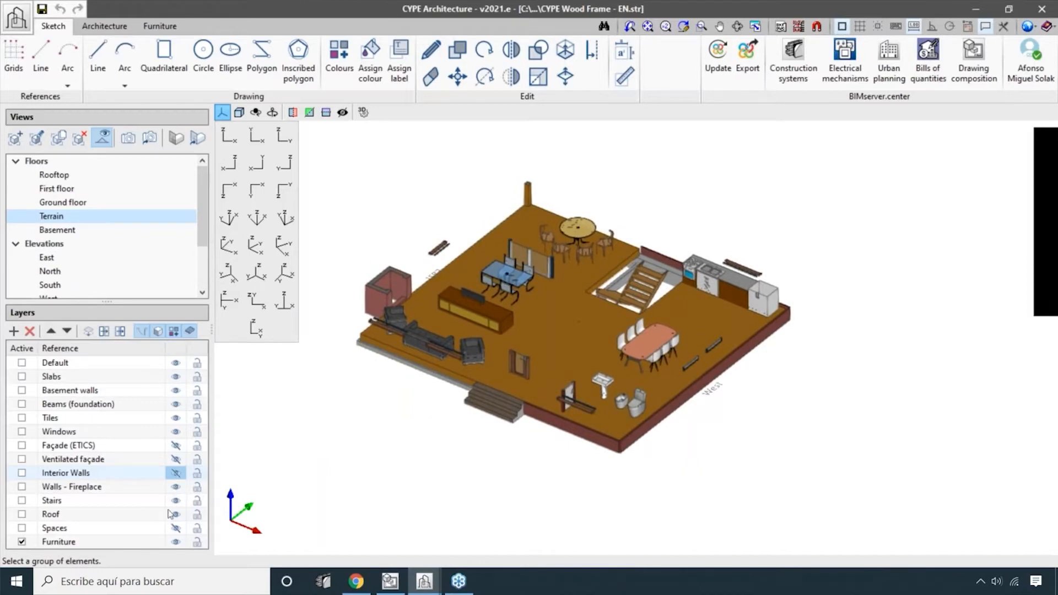
{"action": "mouse_move", "coordinate": [342, 442]}
{"action": "middle_mouse_down", "text": "shift"}
{"action": "mouse_move", "coordinate": [493, 496]}
{"action": "mouse_move", "coordinate": [469, 485]}
{"action": "middle_mouse_up", "text": "shift"}
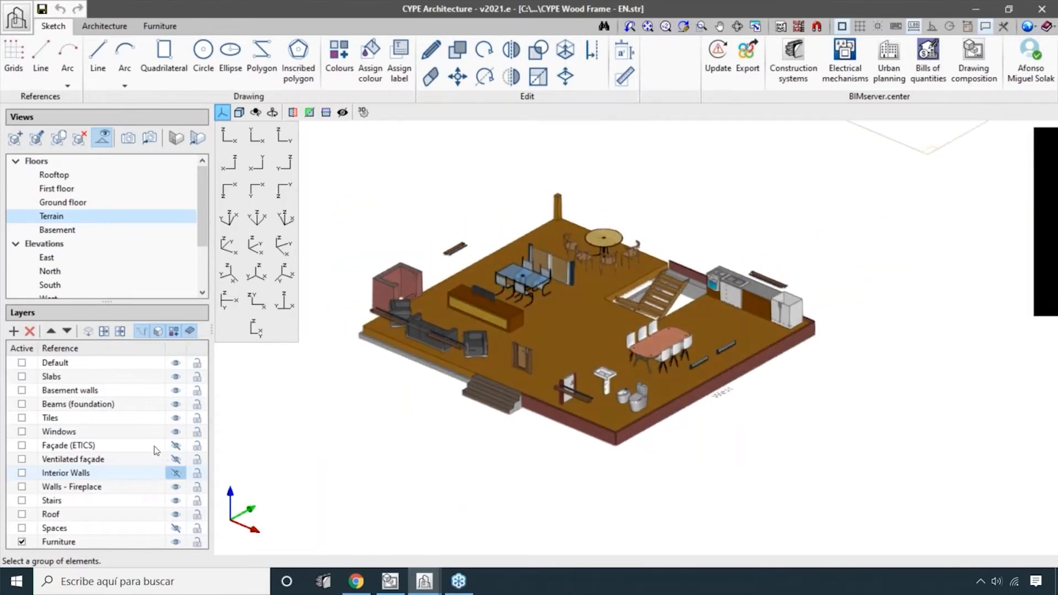
{"action": "scroll", "coordinate": [602, 361], "scroll_direction": "up", "scroll_amount": 2}
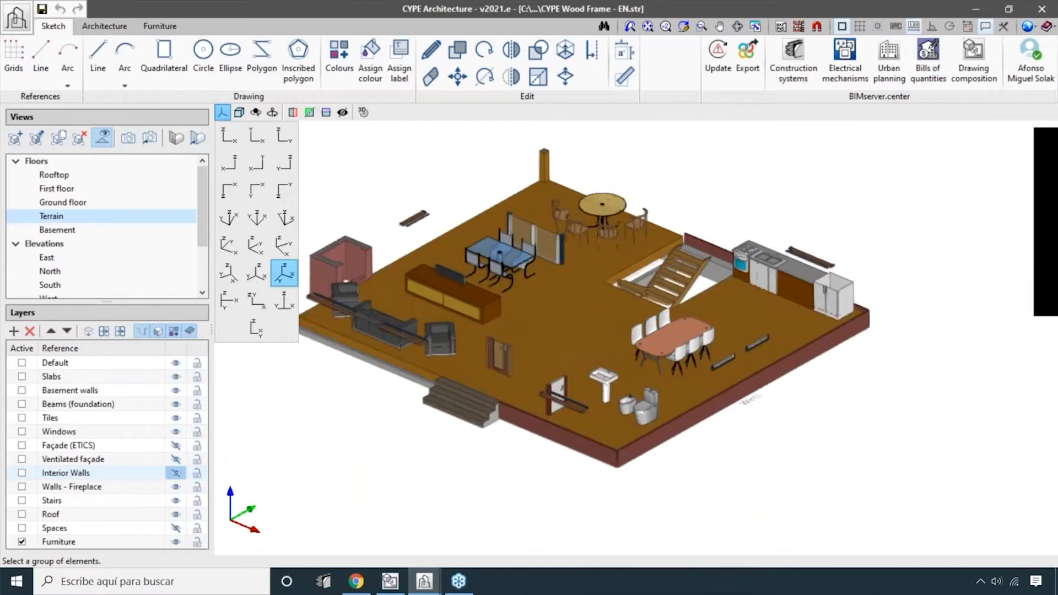
{"action": "middle_click_drag", "start_coordinate": [602, 361], "coordinate": [606, 379]}
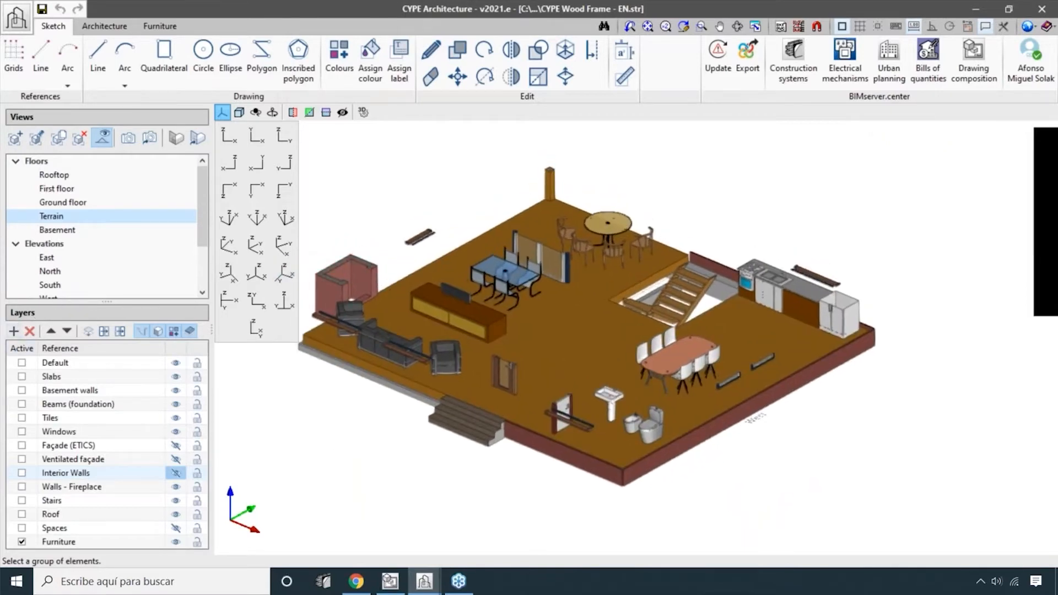
{"action": "left_click_drag", "start_coordinate": [68, 238], "coordinate": [69, 229]}
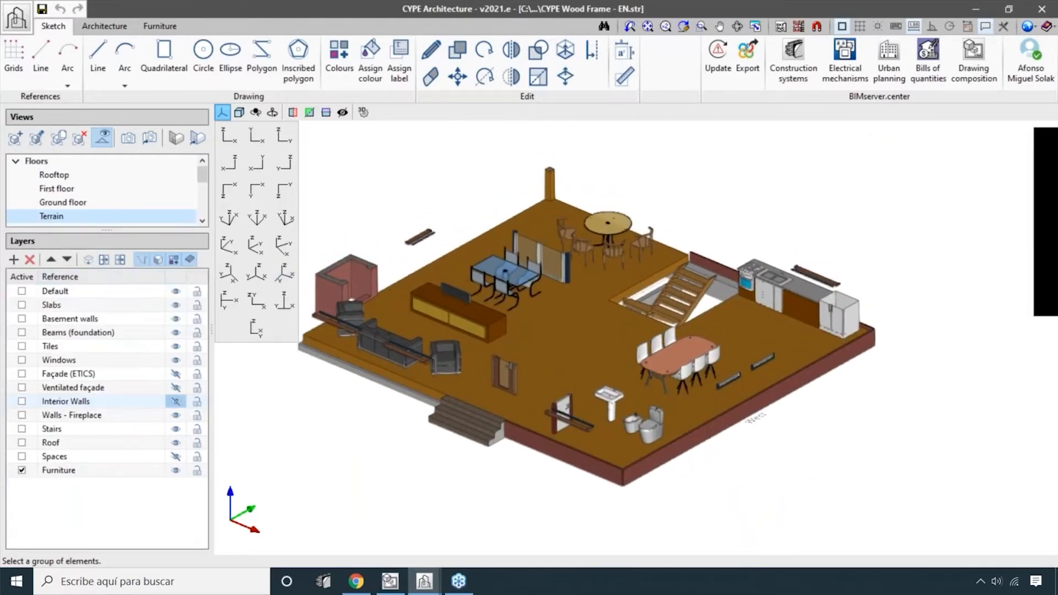
{"action": "left_click", "coordinate": [14, 259]}
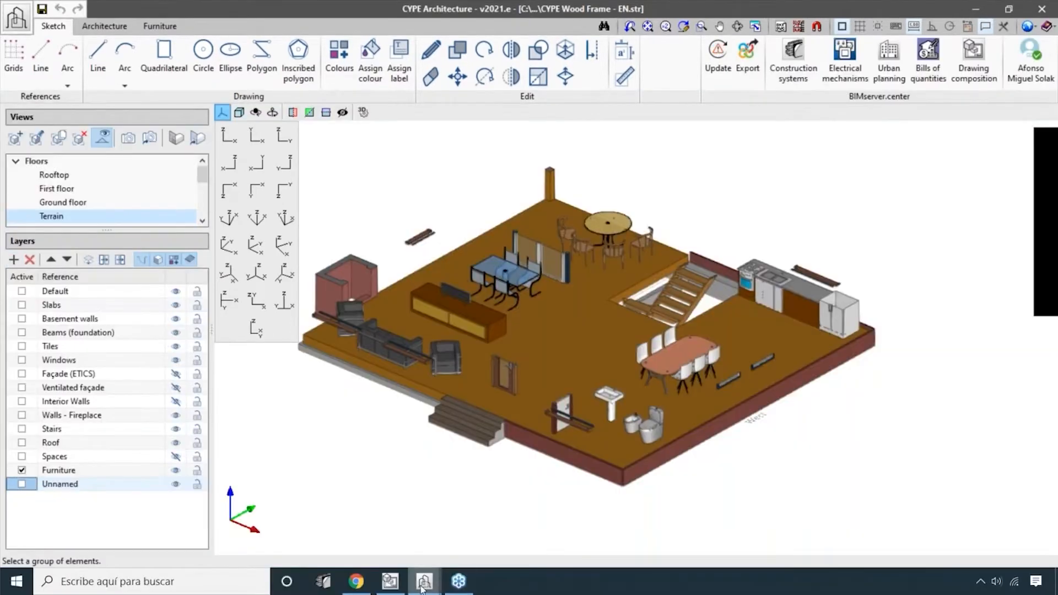
- Switch to the train station project, close its window and return to the wood frame house
{"action": "mouse_move", "coordinate": [423, 584]}
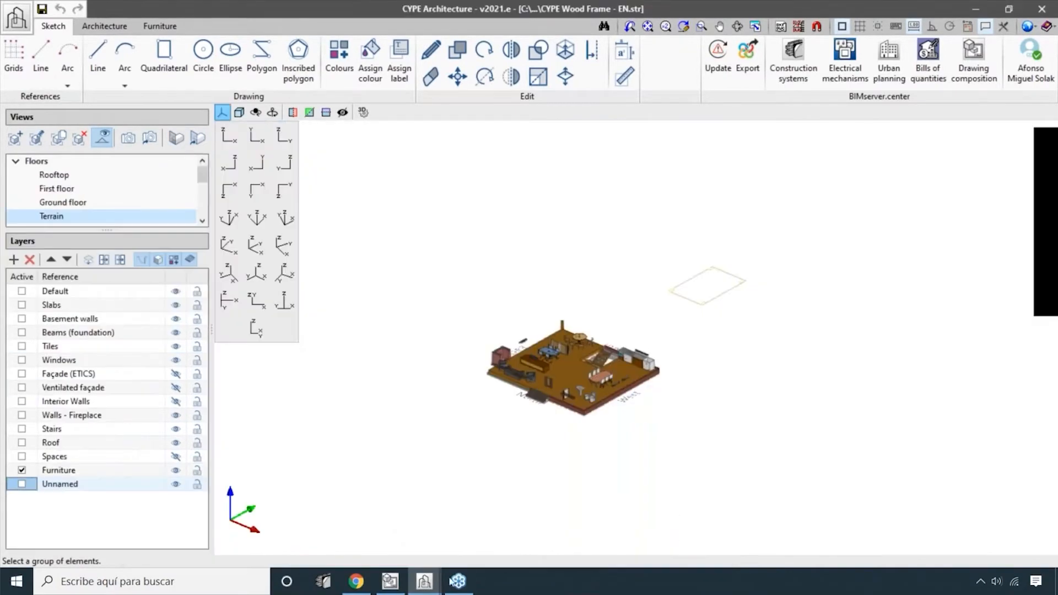
{"action": "left_click", "coordinate": [491, 531]}
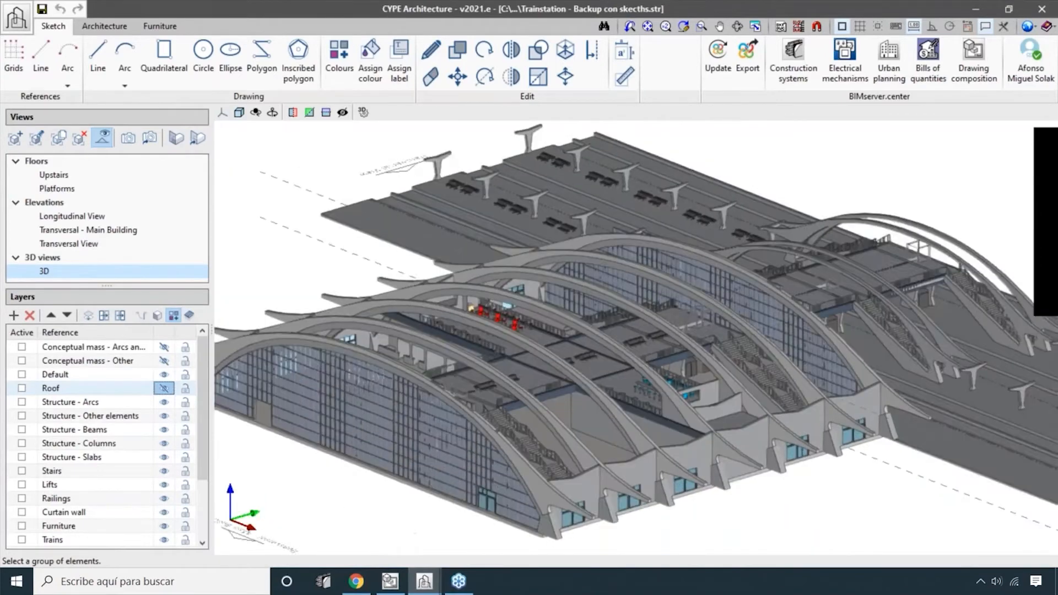
{"action": "middle_click_drag", "start_coordinate": [496, 408], "coordinate": [904, 396]}
{"action": "left_click", "coordinate": [1042, 9]}
{"action": "left_click", "coordinate": [533, 332]}
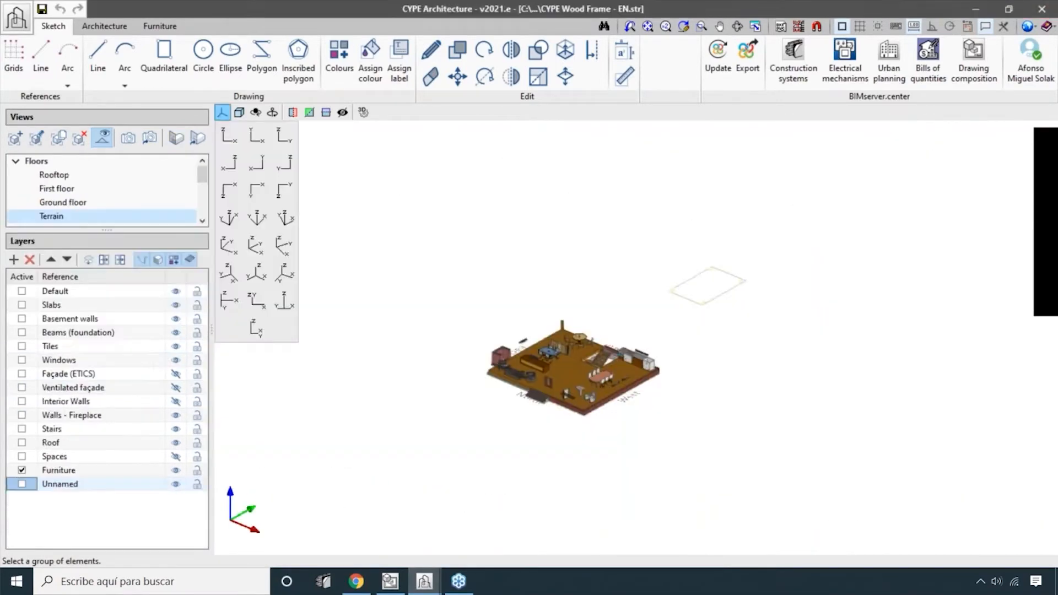
{"action": "left_click", "coordinate": [430, 587]}
- Rename the newly added layer as "My new layer"
{"action": "scroll", "coordinate": [623, 419], "scroll_direction": "up", "scroll_amount": 6}
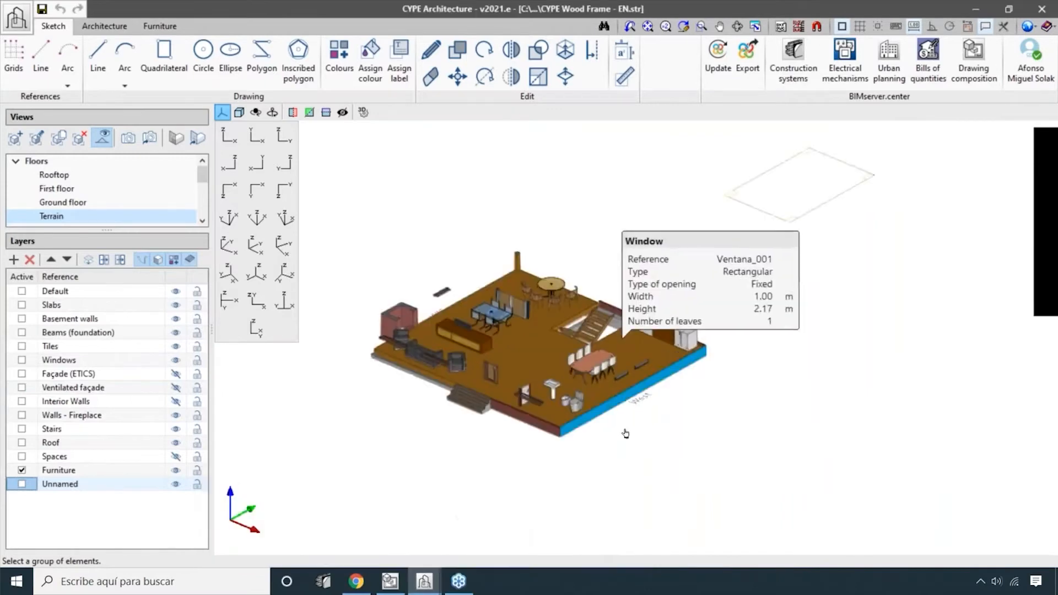
{"action": "middle_click_drag", "start_coordinate": [636, 453], "coordinate": [710, 490]}
{"action": "left_click", "coordinate": [107, 486]}
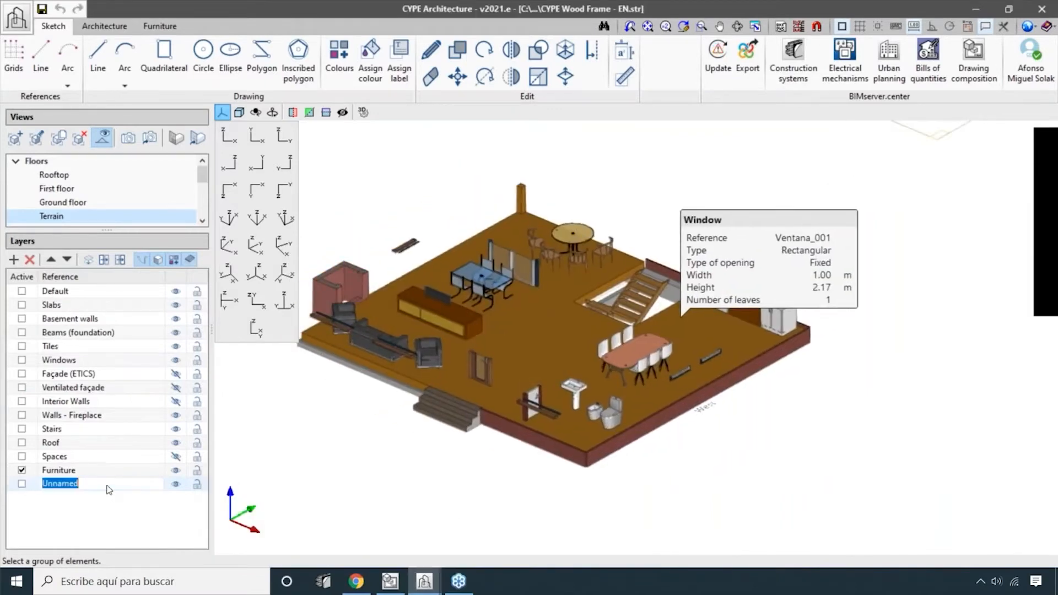
{"action": "type", "text": "My new layer"}
{"action": "key", "text": "Return"}
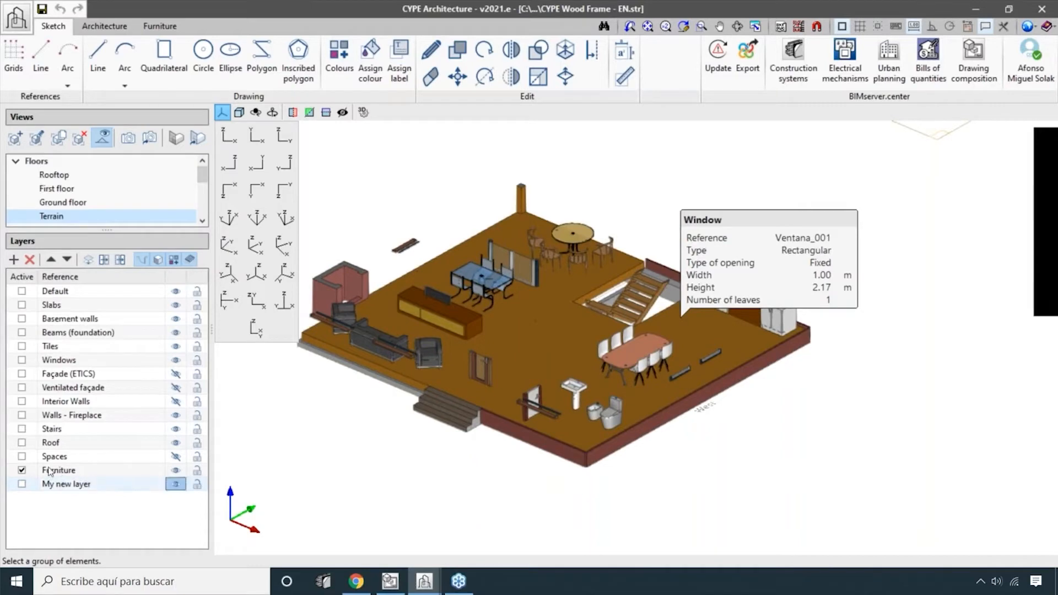
- Switch the active layer between Windows, Basement walls, Interior Walls and Walls - Fireplace, finishing with My new layer active
{"action": "left_click", "coordinate": [21, 485]}
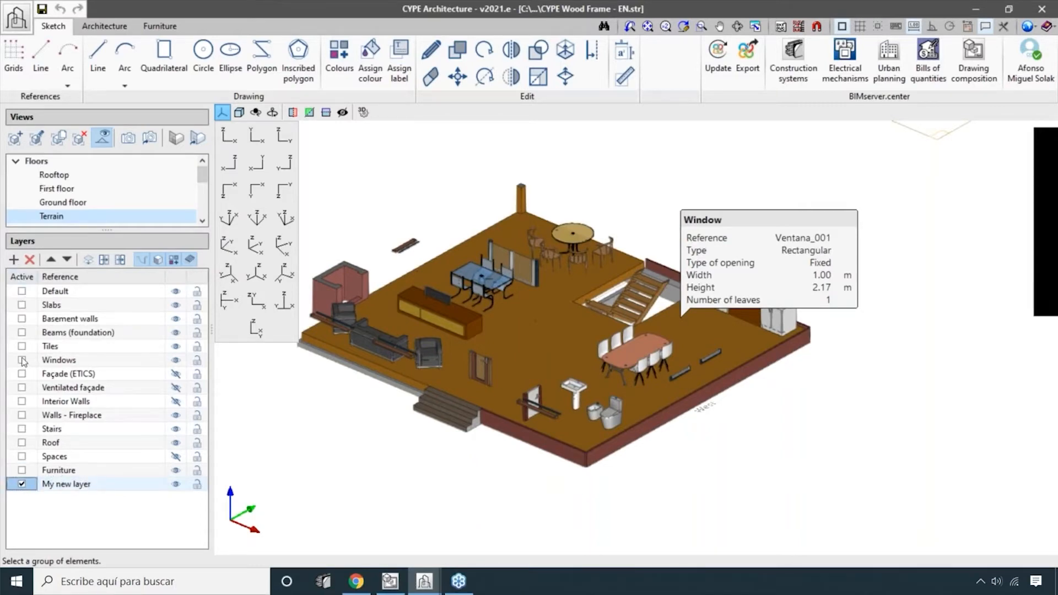
{"action": "left_click", "coordinate": [22, 360]}
{"action": "left_click", "coordinate": [22, 319]}
{"action": "left_click", "coordinate": [21, 402]}
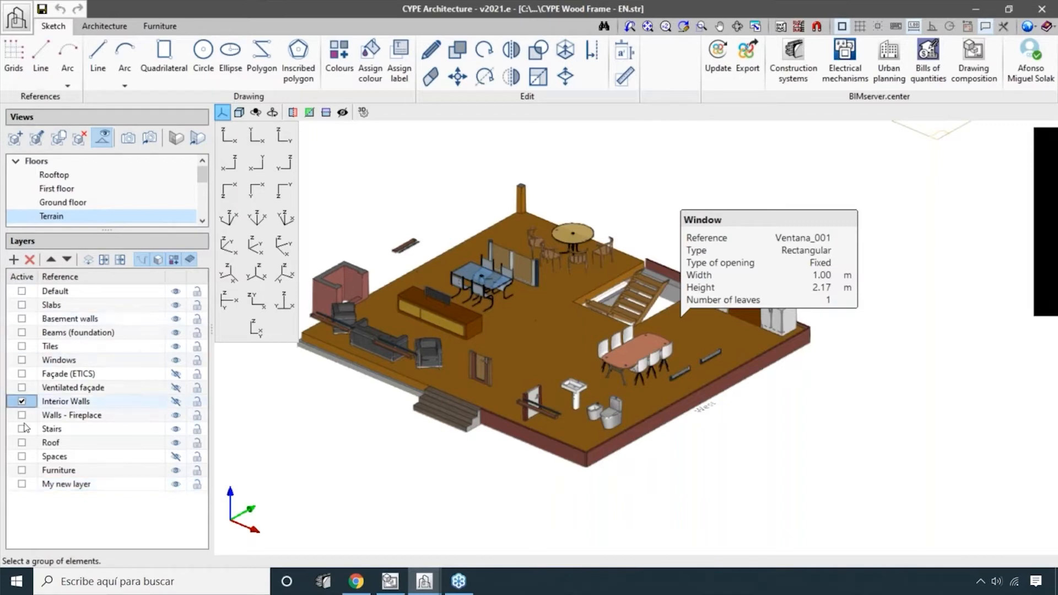
{"action": "left_click", "coordinate": [21, 415]}
{"action": "left_click", "coordinate": [22, 401]}
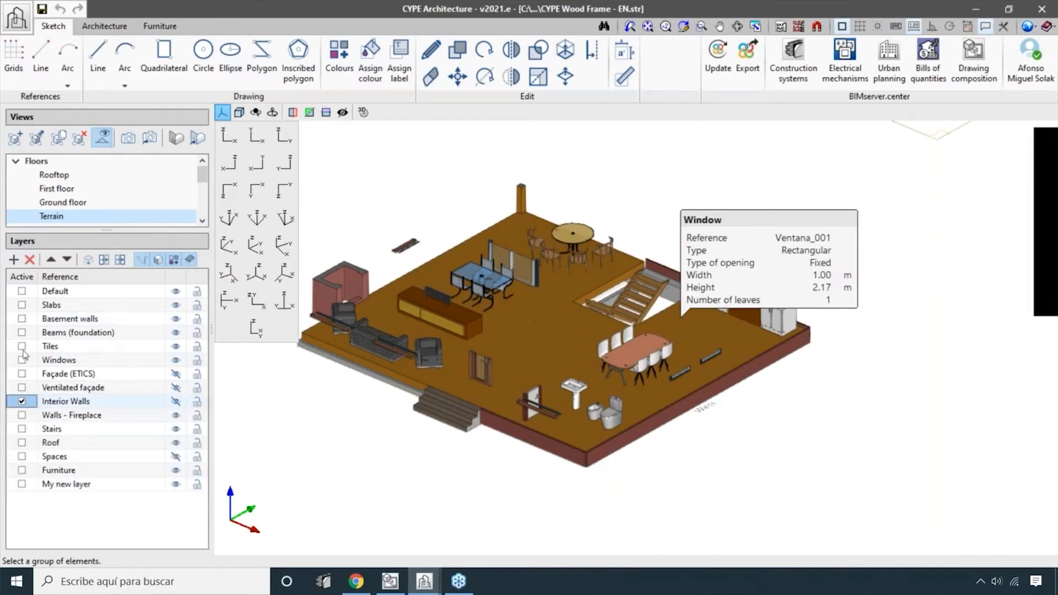
{"action": "left_click", "coordinate": [22, 485]}
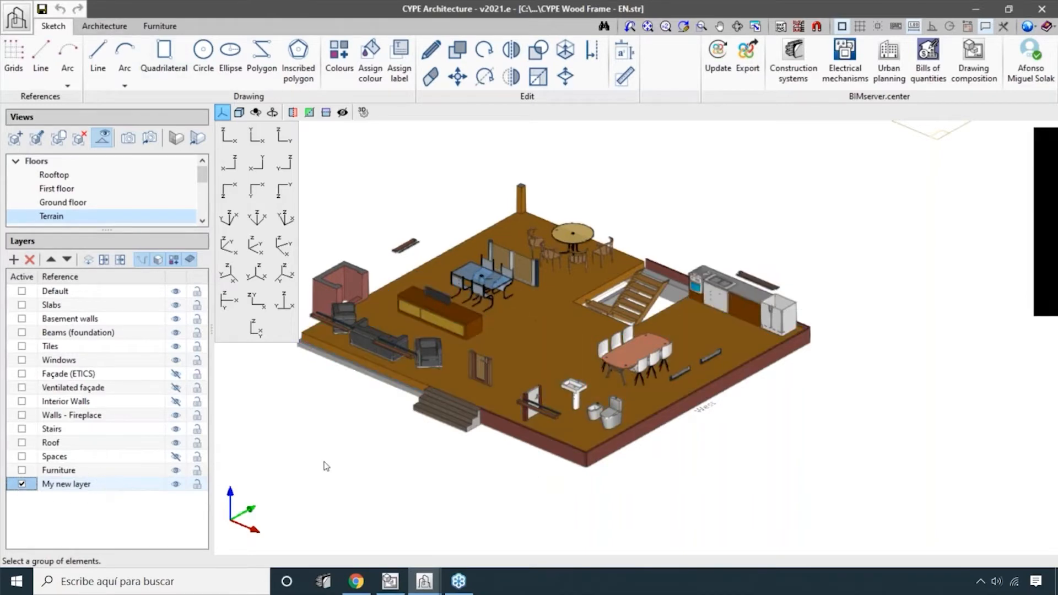
- Show the Interior Walls layer and examine the furniture and fixtures on the Terrain floor
{"action": "scroll", "coordinate": [672, 482], "scroll_direction": "up", "scroll_amount": 3}
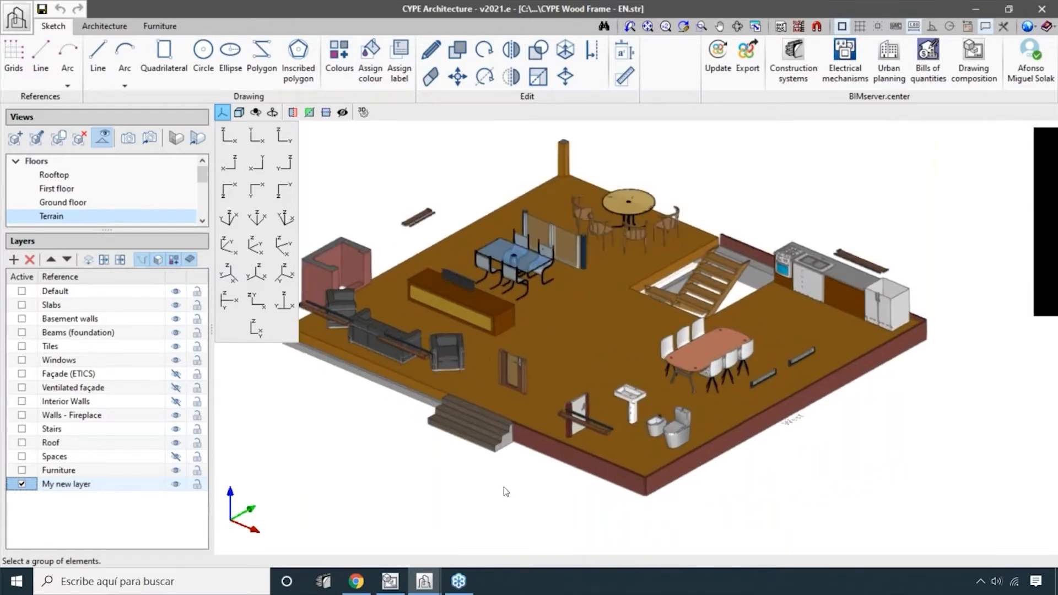
{"action": "scroll", "coordinate": [512, 470], "scroll_direction": "down", "scroll_amount": 1}
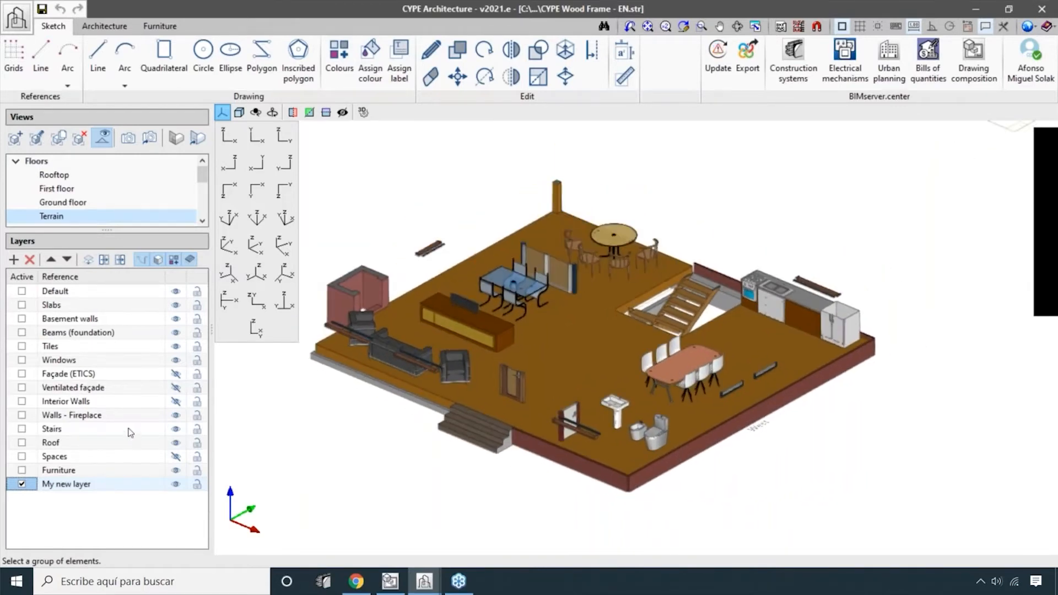
{"action": "left_click", "coordinate": [175, 401]}
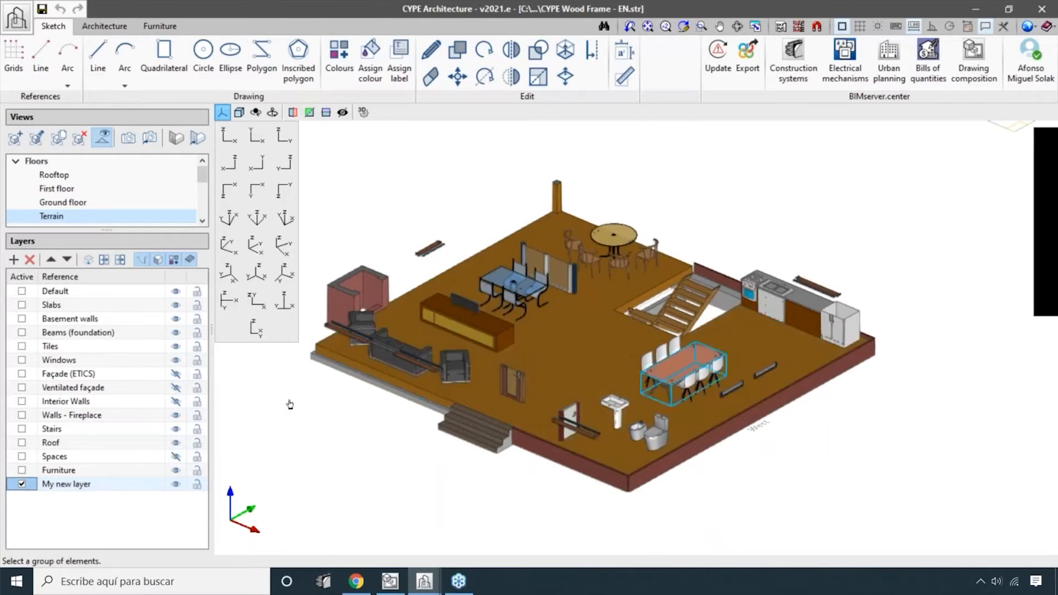
{"action": "middle_click_drag", "start_coordinate": [521, 516], "coordinate": [474, 505]}
{"action": "scroll", "coordinate": [607, 499], "scroll_direction": "up", "scroll_amount": 3}
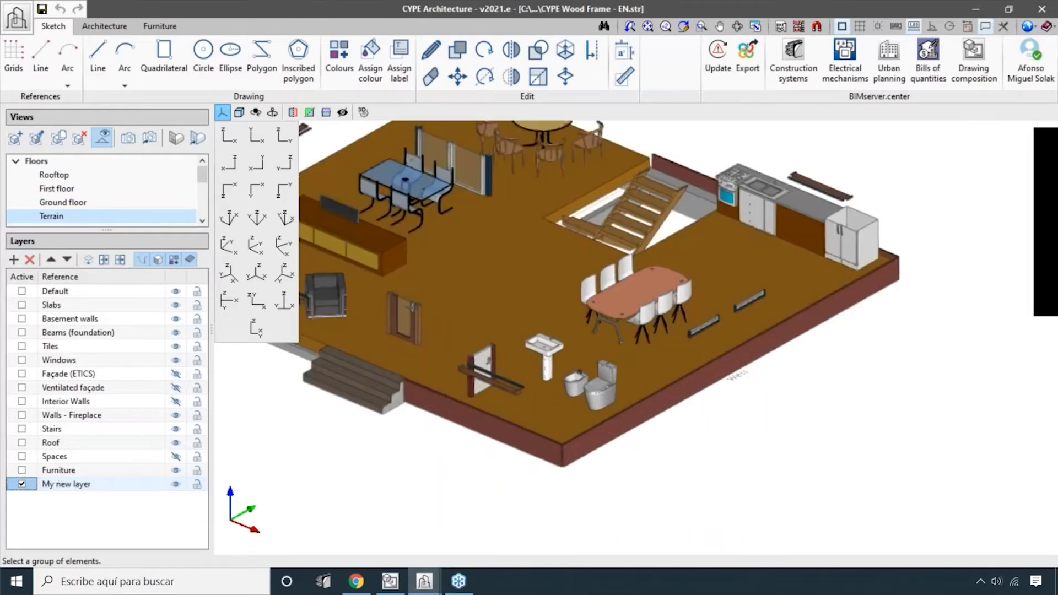
{"action": "middle_click_drag", "start_coordinate": [607, 501], "coordinate": [638, 534]}
{"action": "scroll", "coordinate": [760, 441], "scroll_direction": "up", "scroll_amount": 2}
{"action": "scroll", "coordinate": [795, 482], "scroll_direction": "up", "scroll_amount": 1}
{"action": "mouse_move", "coordinate": [795, 482]}
{"action": "middle_mouse_down"}
{"action": "mouse_move", "coordinate": [779, 487]}
{"action": "mouse_move", "coordinate": [794, 479]}
{"action": "mouse_move", "coordinate": [794, 502]}
{"action": "middle_mouse_up"}
{"action": "scroll", "coordinate": [794, 478], "scroll_direction": "down", "scroll_amount": 4}
- Insert a square timber table of type Dining table, 400 x 400 mm, on the Terrain floor between the TV cabinet and the stairs
{"action": "left_click", "coordinate": [160, 26]}
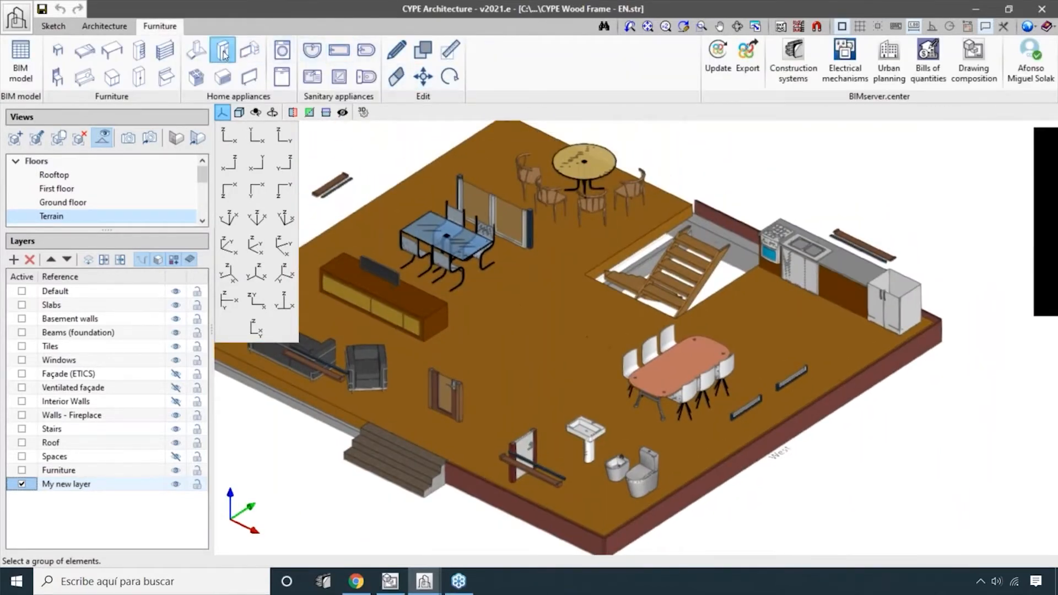
{"action": "left_click", "coordinate": [124, 53]}
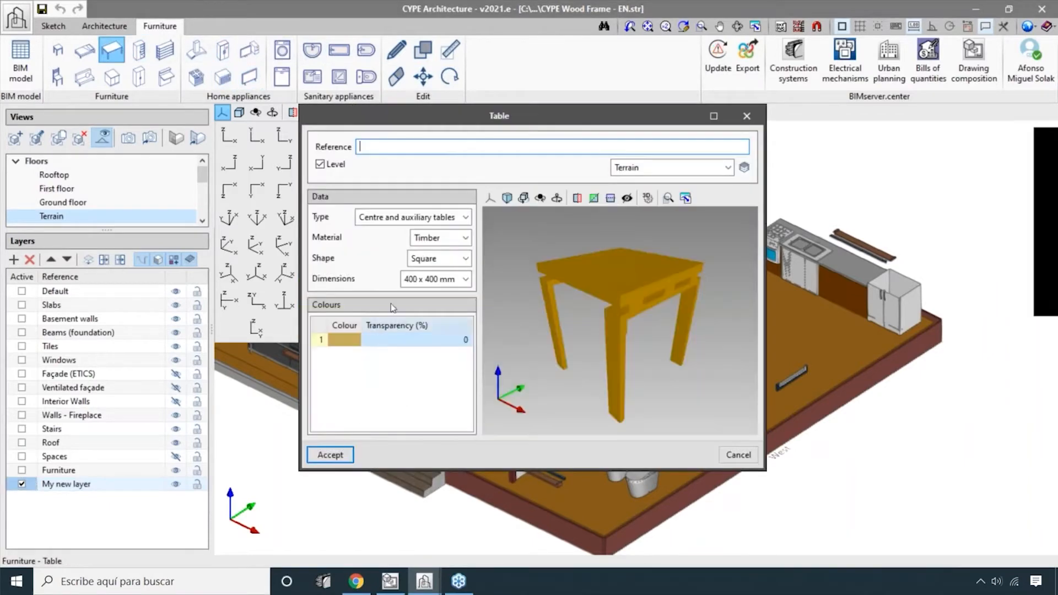
{"action": "left_click", "coordinate": [447, 241]}
{"action": "left_click", "coordinate": [448, 223]}
{"action": "left_click", "coordinate": [449, 221]}
{"action": "left_click", "coordinate": [431, 259]}
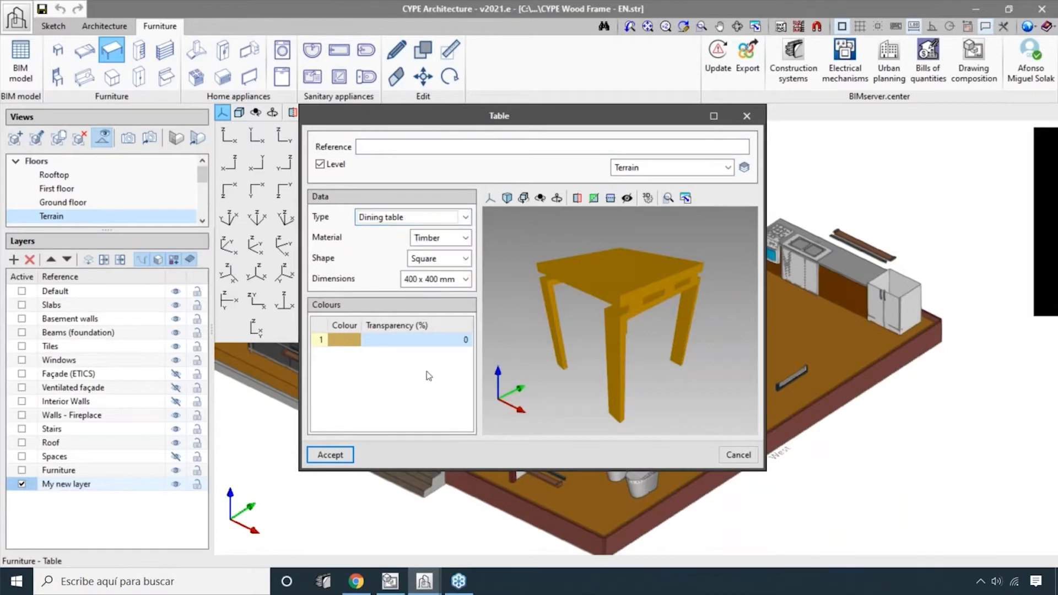
{"action": "left_click", "coordinate": [341, 454]}
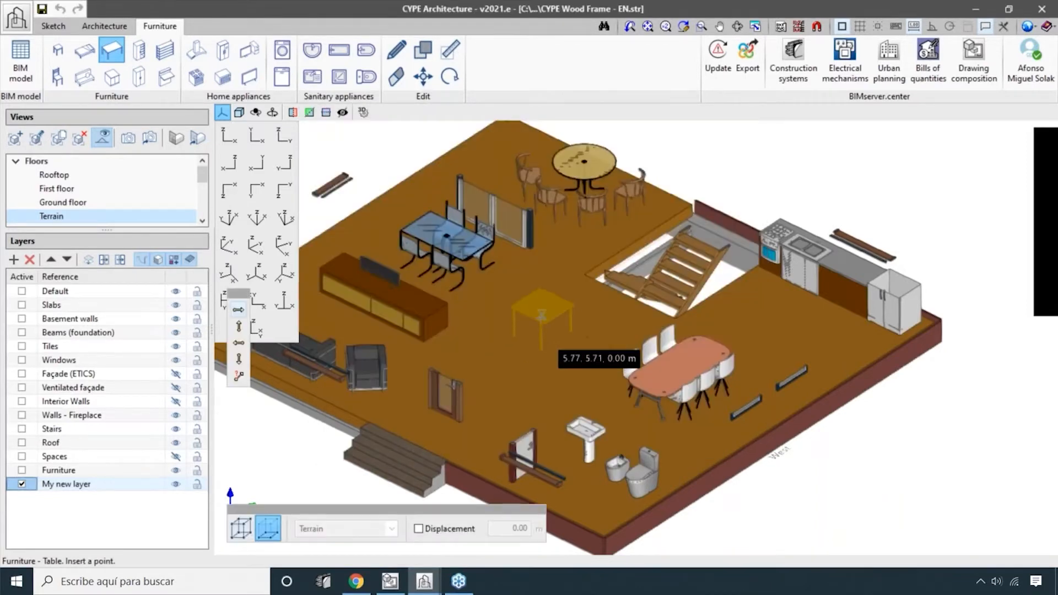
{"action": "middle_click_drag", "start_coordinate": [650, 273], "coordinate": [599, 332]}
{"action": "scroll", "coordinate": [600, 333], "scroll_direction": "up", "scroll_amount": 5}
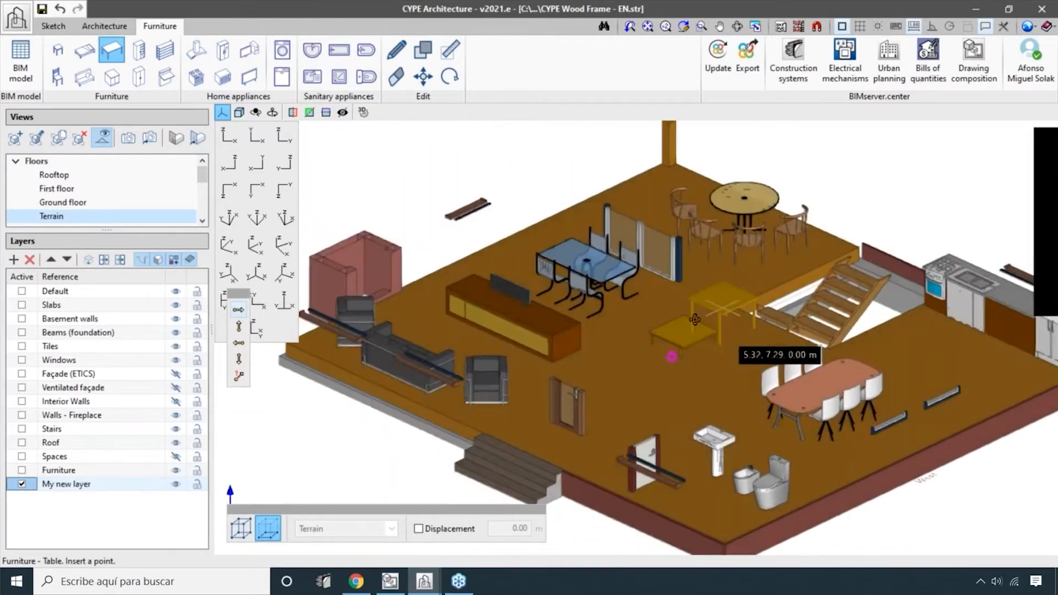
- Toggle the visibility of My new layer several times to check its effect on the new table, leaving it visible
{"action": "left_click", "coordinate": [176, 484]}
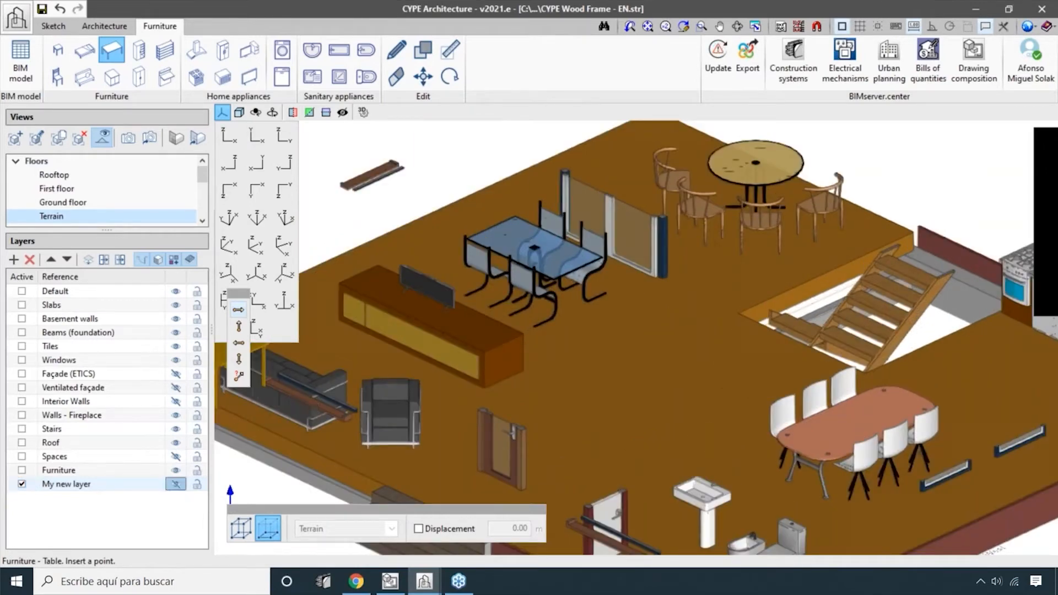
{"action": "left_click", "coordinate": [176, 485]}
{"action": "left_click", "coordinate": [176, 485]}
{"action": "left_click", "coordinate": [176, 484]}
{"action": "left_click", "coordinate": [176, 485]}
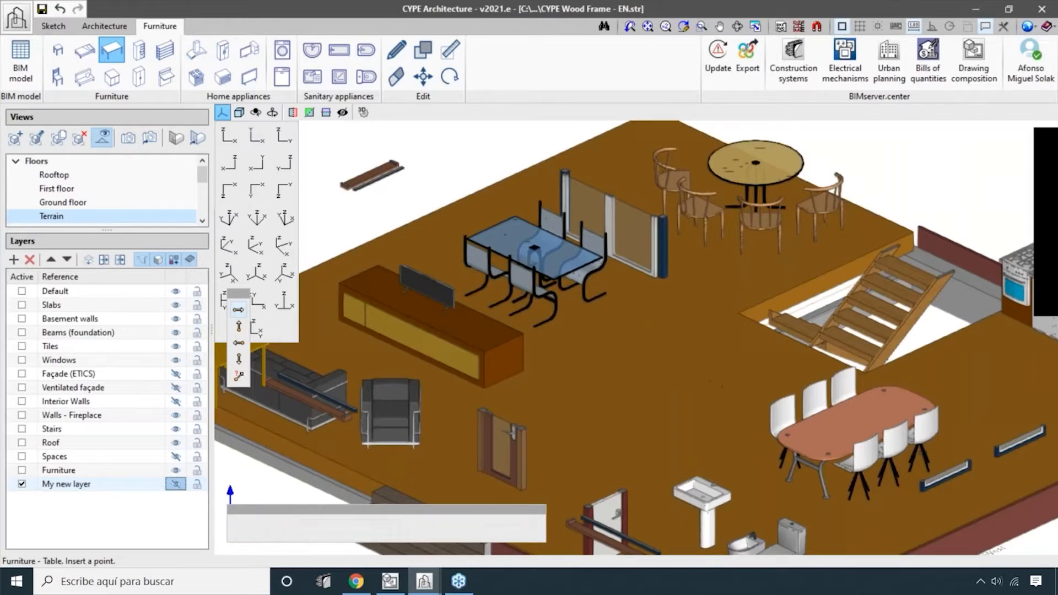
{"action": "left_click", "coordinate": [176, 485]}
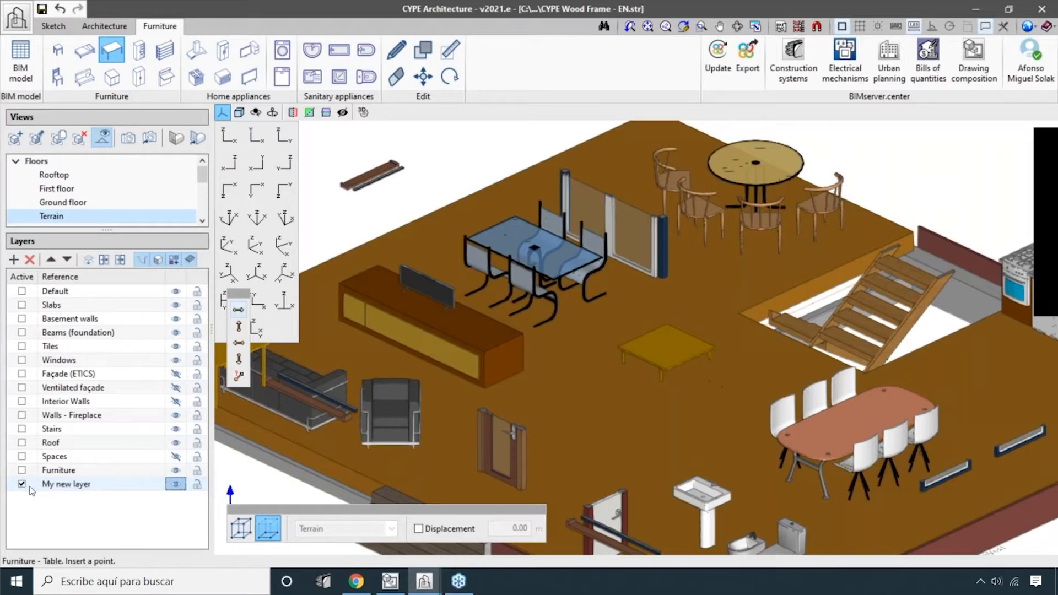
{"action": "scroll", "coordinate": [789, 327], "scroll_direction": "down", "scroll_amount": 1}
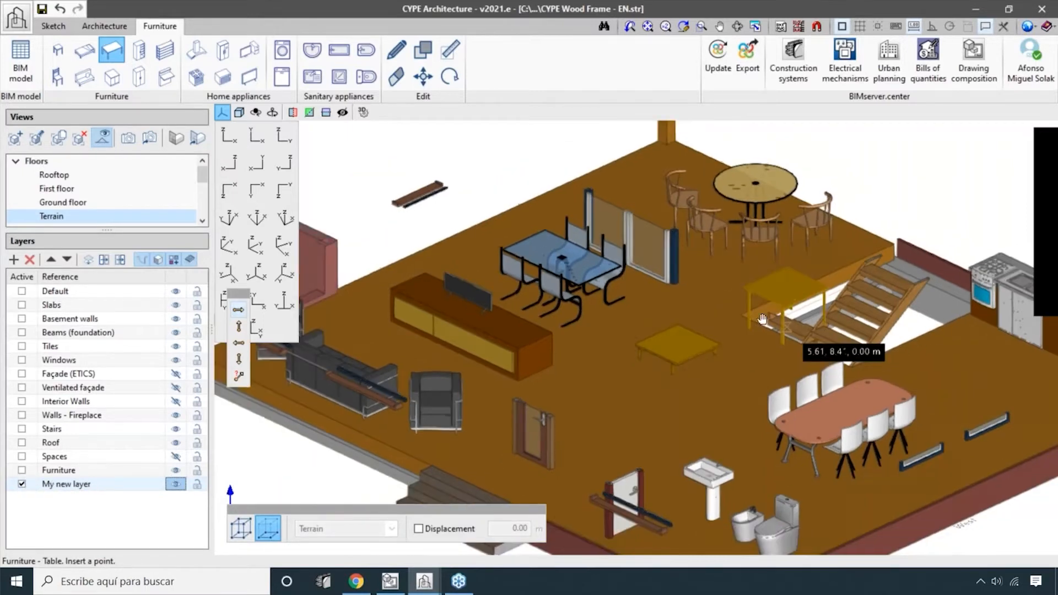
{"action": "middle_click_drag", "start_coordinate": [790, 327], "coordinate": [740, 282]}
{"action": "scroll", "coordinate": [671, 309], "scroll_direction": "up", "scroll_amount": 1}
{"action": "scroll", "coordinate": [740, 282], "scroll_direction": "down", "scroll_amount": 3}
{"action": "middle_click_drag", "start_coordinate": [729, 327], "coordinate": [664, 342]}
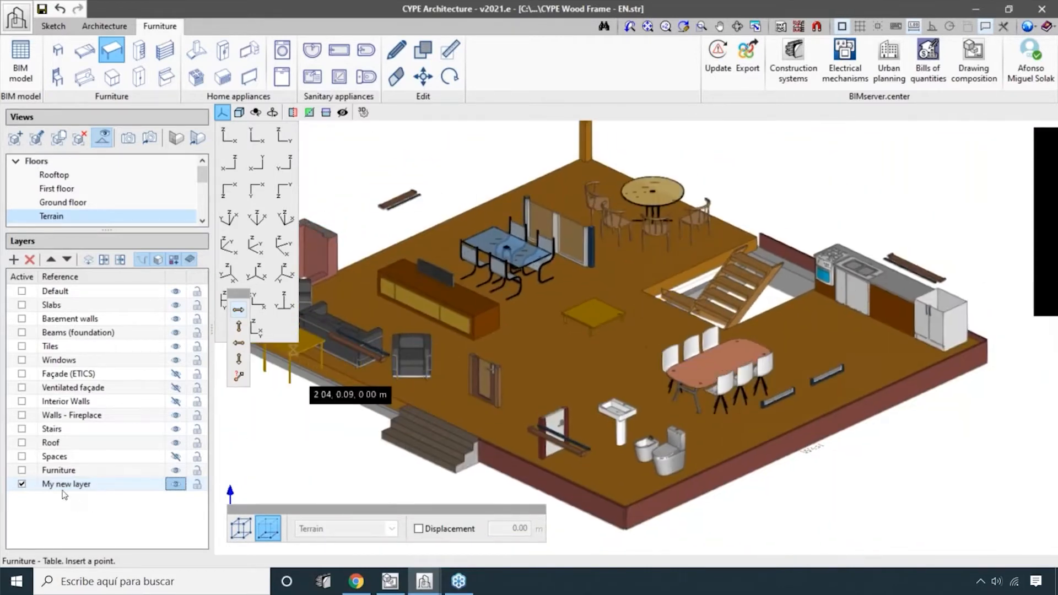
{"action": "scroll", "coordinate": [623, 368], "scroll_direction": "up", "scroll_amount": 3}
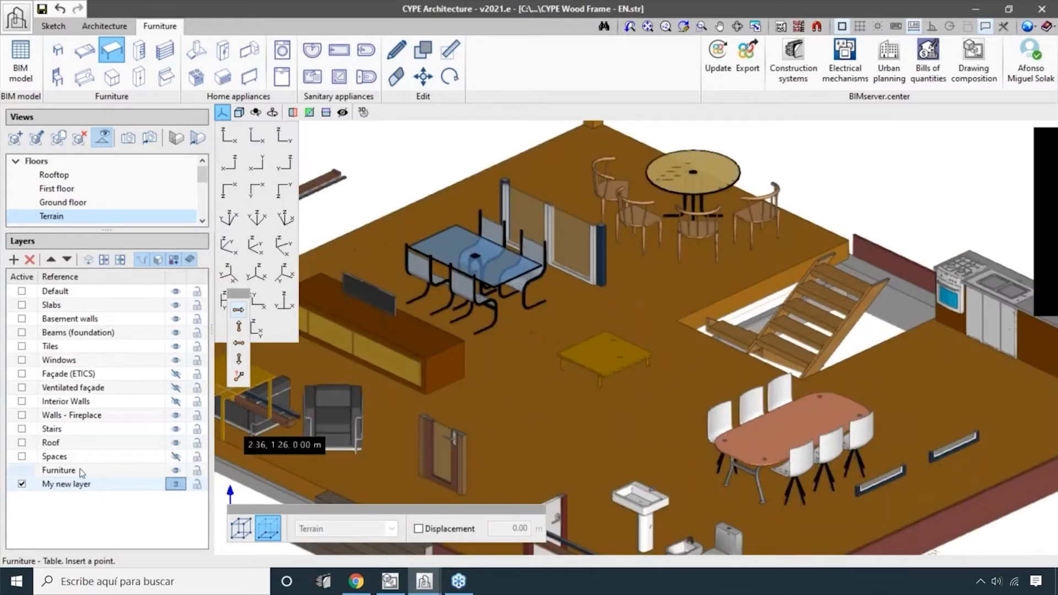
- Assign the square timber table between the TV cabinet and the stairs to the Furniture layer, and hide that layer to check
{"action": "double_click", "coordinate": [87, 470]}
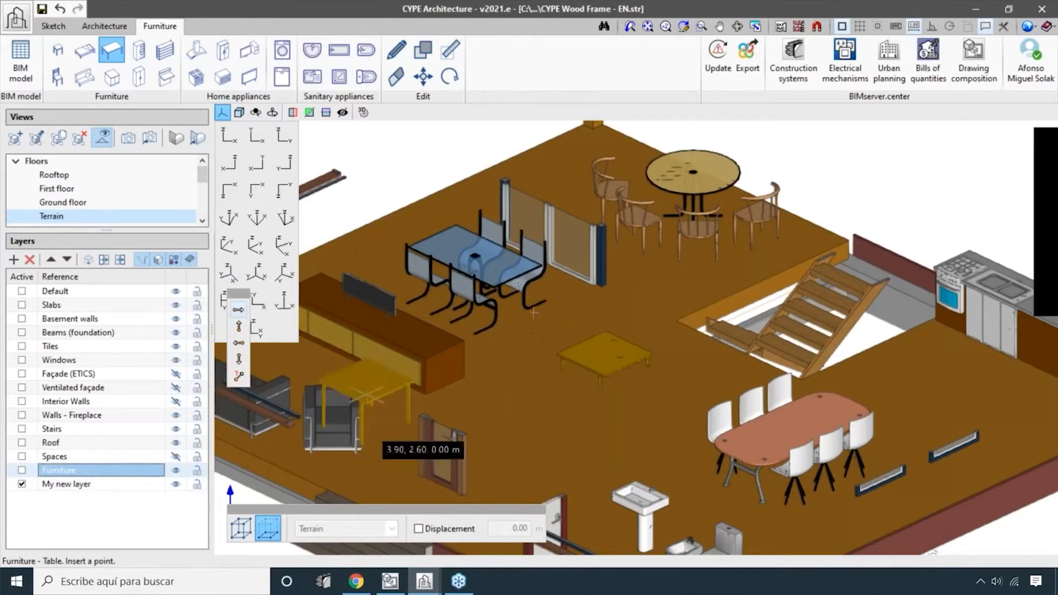
{"action": "scroll", "coordinate": [521, 358], "scroll_direction": "down", "scroll_amount": 3}
{"action": "scroll", "coordinate": [607, 300], "scroll_direction": "up", "scroll_amount": 3}
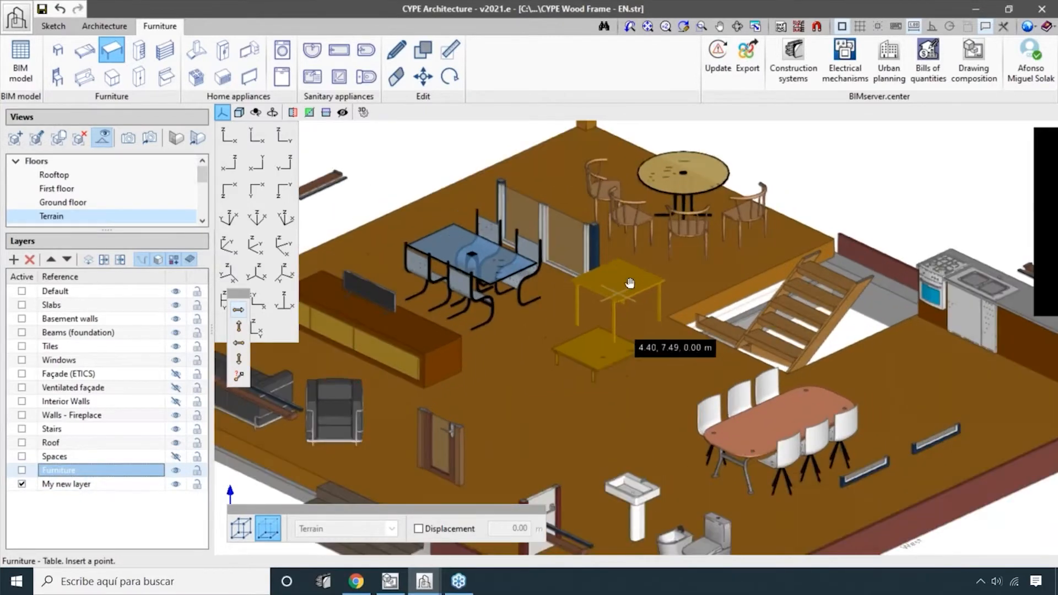
{"action": "middle_click_drag", "start_coordinate": [607, 300], "coordinate": [633, 279]}
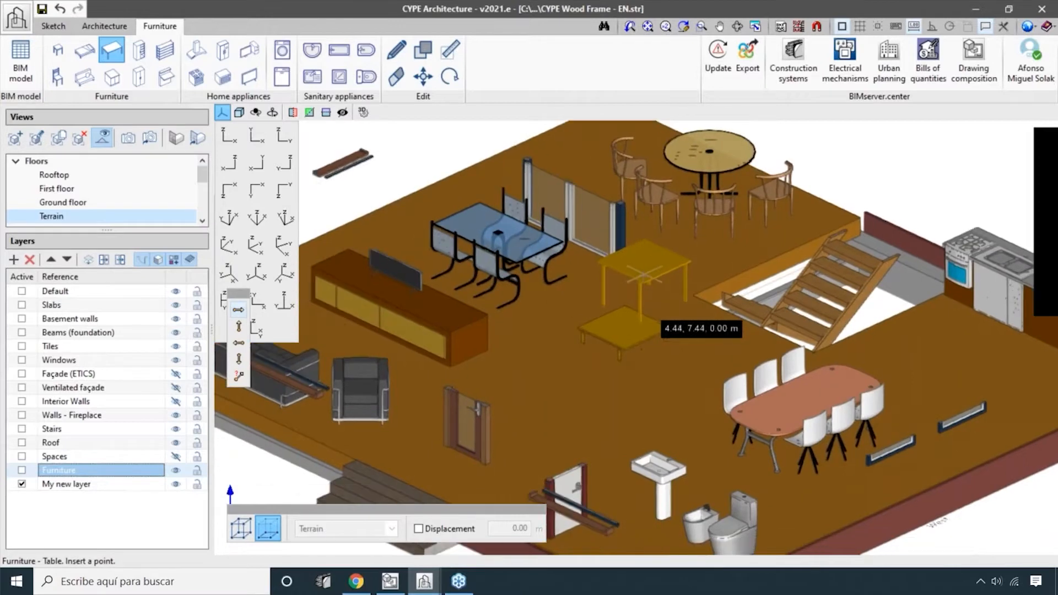
{"action": "left_click", "coordinate": [90, 265]}
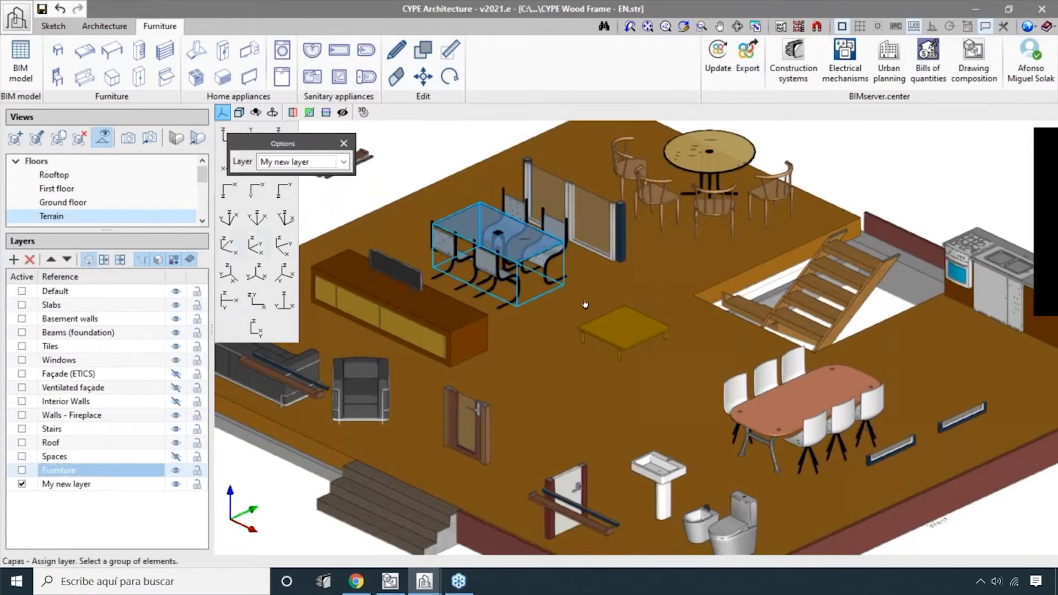
{"action": "left_click", "coordinate": [614, 330]}
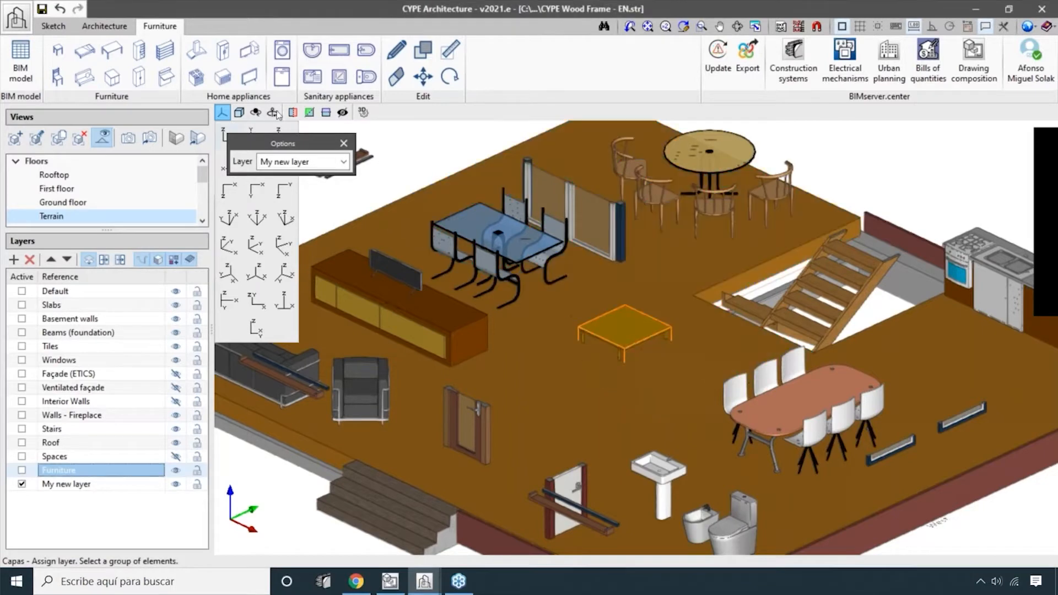
{"action": "left_click", "coordinate": [316, 160]}
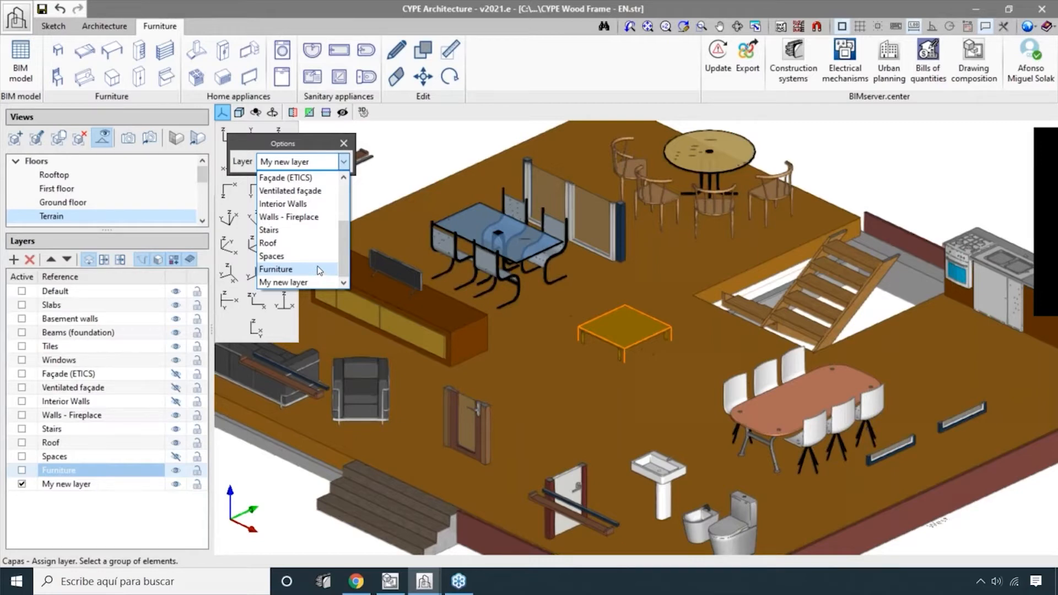
{"action": "left_click", "coordinate": [286, 269]}
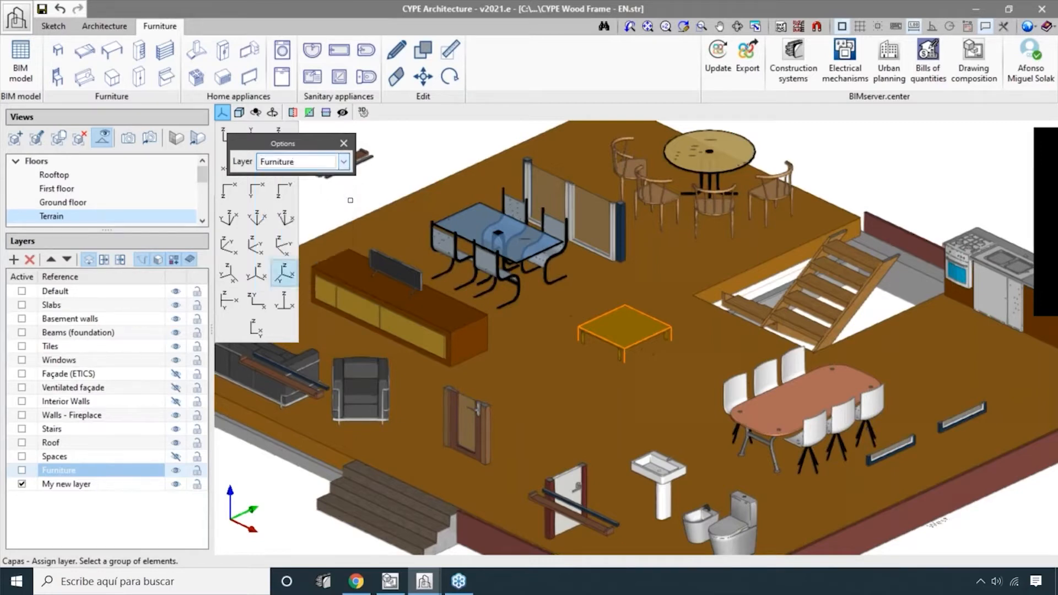
{"action": "right_click", "coordinate": [418, 149]}
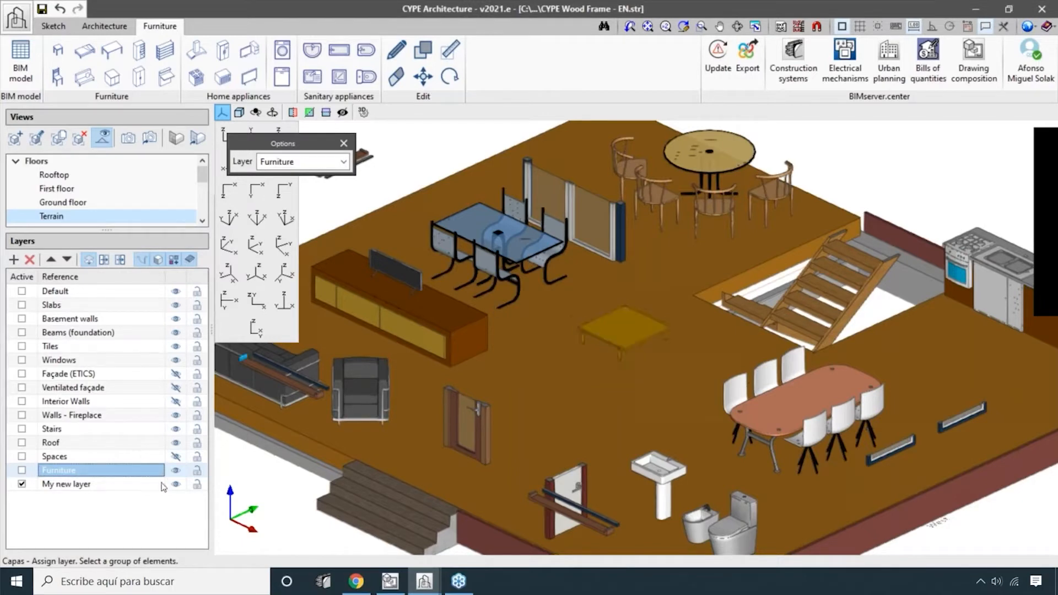
{"action": "left_click", "coordinate": [176, 471]}
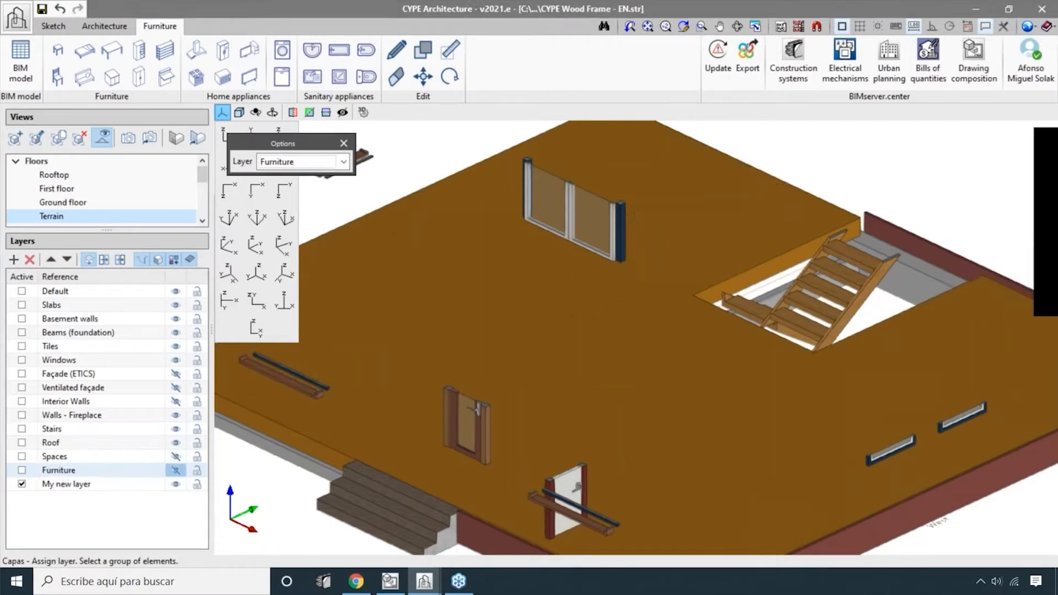
{"action": "key", "text": "Escape"}
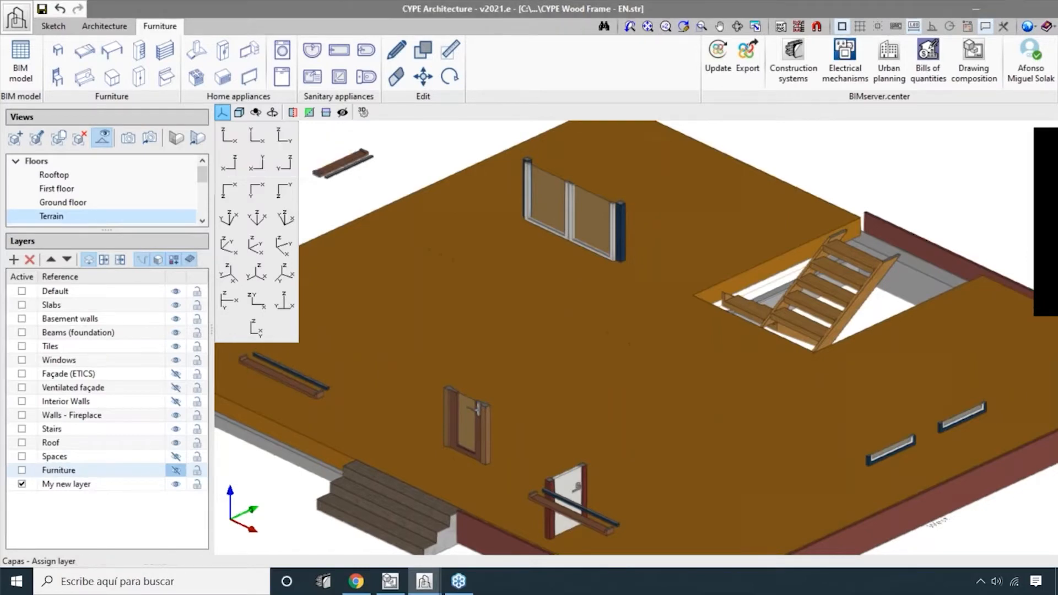
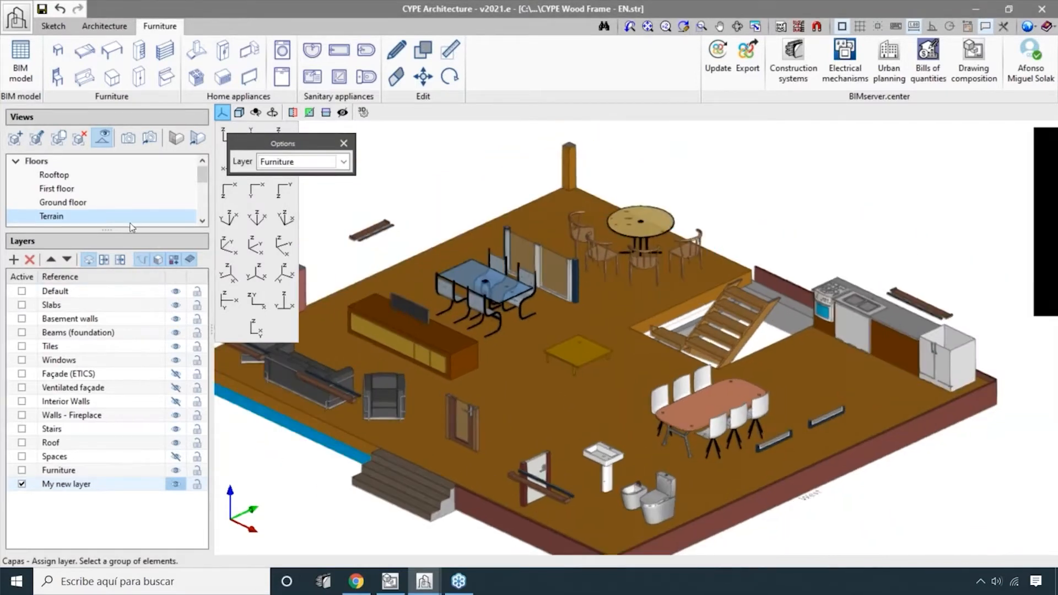
- Enlarge the Views list and delete the square timber table between the TV cabinet and the stairs
{"action": "left_click_drag", "start_coordinate": [131, 227], "coordinate": [131, 292]}
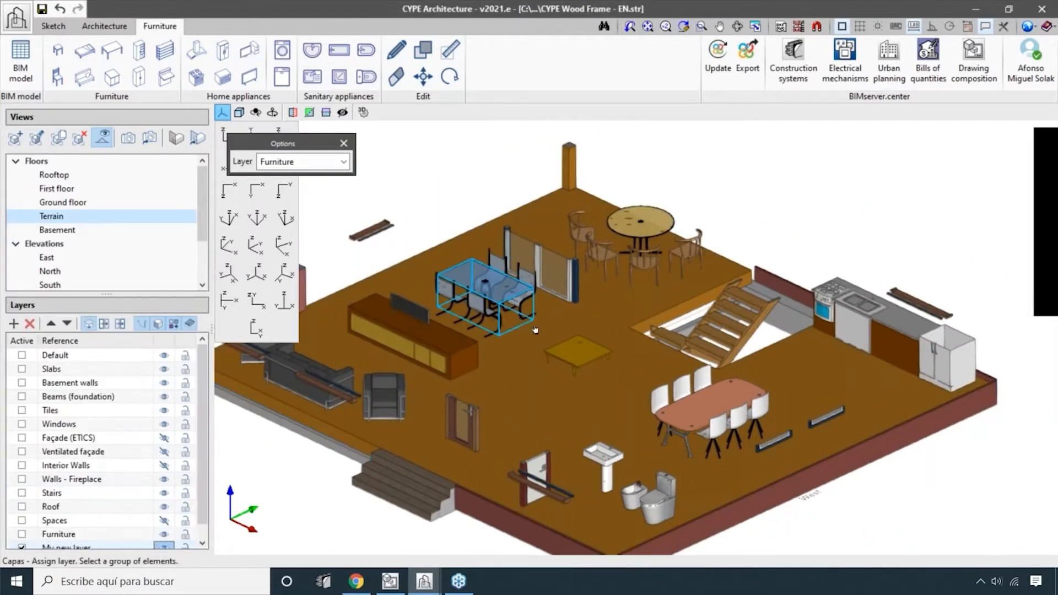
{"action": "left_click", "coordinate": [402, 77]}
{"action": "scroll", "coordinate": [592, 356], "scroll_direction": "up", "scroll_amount": 2}
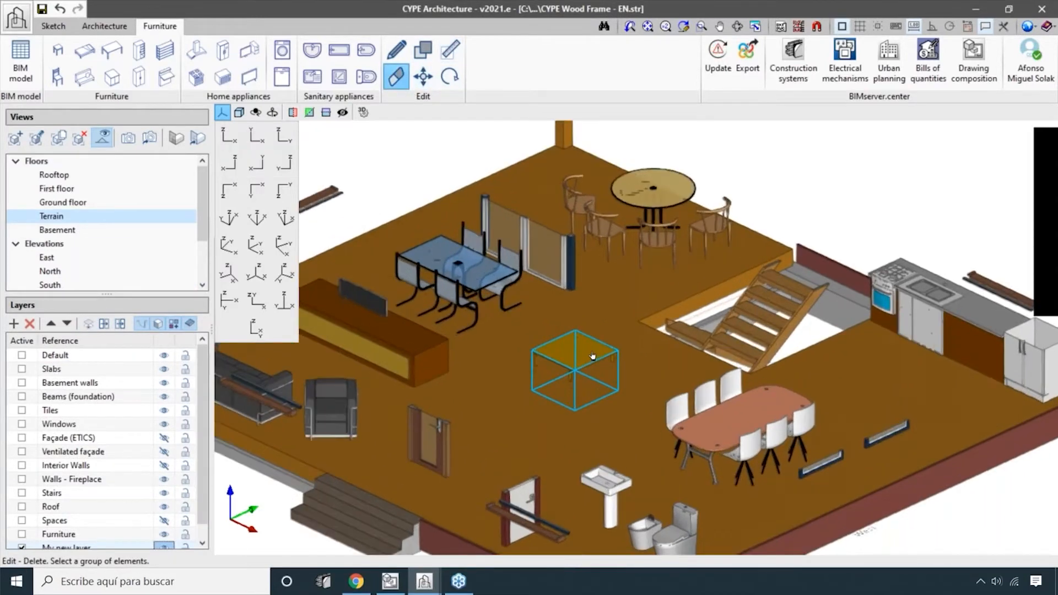
{"action": "middle_click_drag", "start_coordinate": [593, 356], "coordinate": [620, 355]}
{"action": "scroll", "coordinate": [613, 378], "scroll_direction": "down", "scroll_amount": 1}
{"action": "left_click", "coordinate": [613, 363]}
{"action": "scroll", "coordinate": [613, 364], "scroll_direction": "up", "scroll_amount": 1}
{"action": "scroll", "coordinate": [610, 365], "scroll_direction": "down", "scroll_amount": 2}
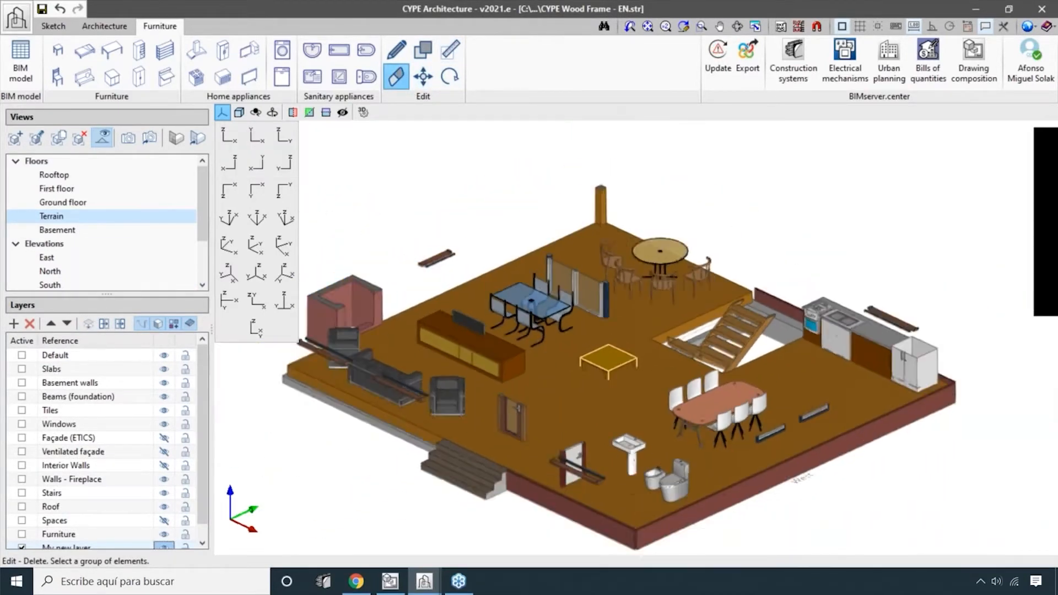
{"action": "scroll", "coordinate": [609, 360], "scroll_direction": "down", "scroll_amount": 3}
{"action": "right_click", "coordinate": [715, 243]}
- Examine the furnished Terrain floor from several angles and look through the list of available views
{"action": "scroll", "coordinate": [715, 243], "scroll_direction": "up", "scroll_amount": 1}
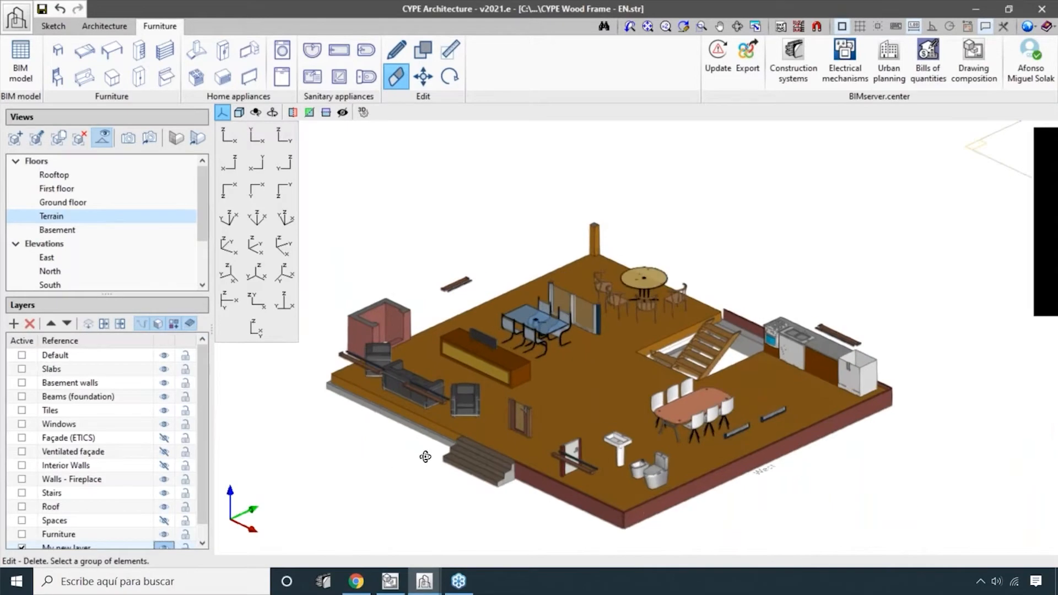
{"action": "middle_click_drag", "start_coordinate": [425, 457], "coordinate": [628, 463], "text": "shift"}
{"action": "scroll", "coordinate": [754, 428], "scroll_direction": "down", "scroll_amount": 2}
{"action": "middle_click_drag", "start_coordinate": [754, 429], "coordinate": [603, 426], "text": "shift"}
{"action": "middle_click_drag", "start_coordinate": [772, 390], "coordinate": [687, 405]}
{"action": "scroll", "coordinate": [684, 414], "scroll_direction": "up", "scroll_amount": 1}
{"action": "scroll", "coordinate": [684, 399], "scroll_direction": "up", "scroll_amount": 2}
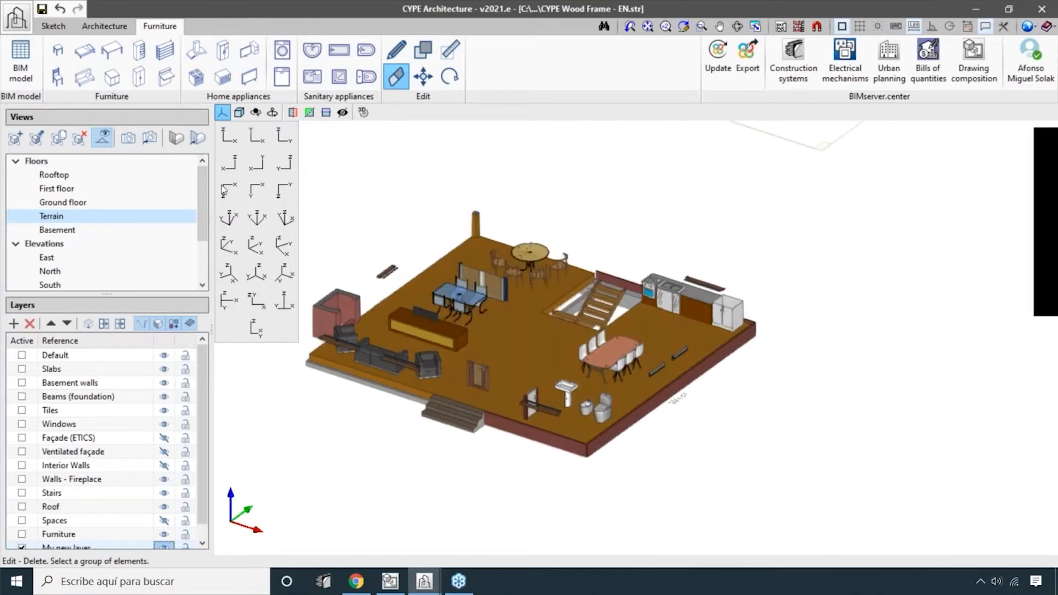
{"action": "scroll", "coordinate": [68, 222], "scroll_direction": "down", "scroll_amount": 1}
{"action": "scroll", "coordinate": [69, 215], "scroll_direction": "up", "scroll_amount": 1}
{"action": "scroll", "coordinate": [71, 190], "scroll_direction": "down", "scroll_amount": 2}
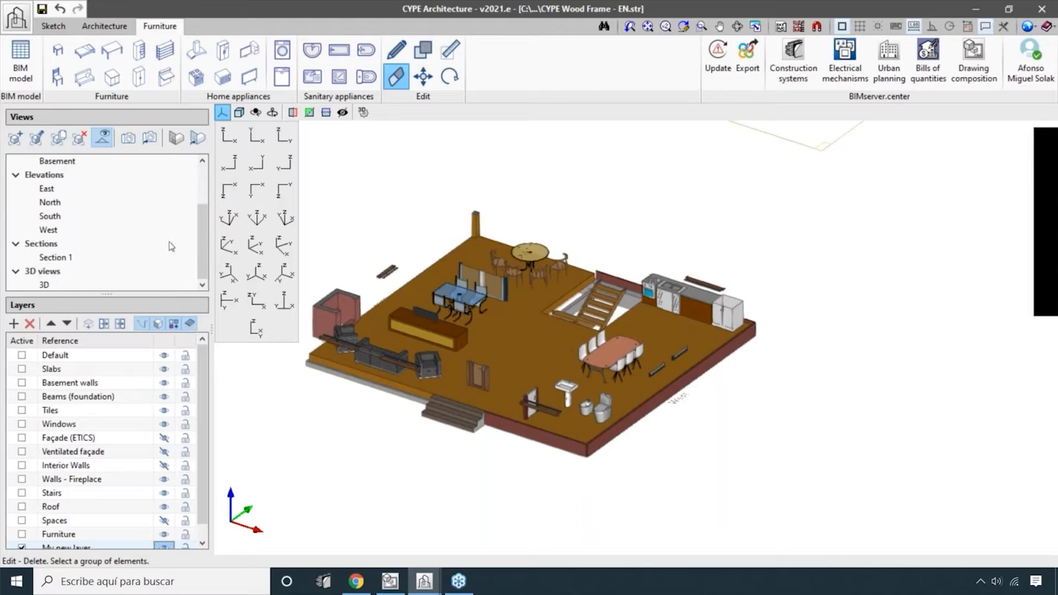
- Activate a section perpendicular to the global Z axis and open the 3D view of the house
{"action": "left_click", "coordinate": [284, 244]}
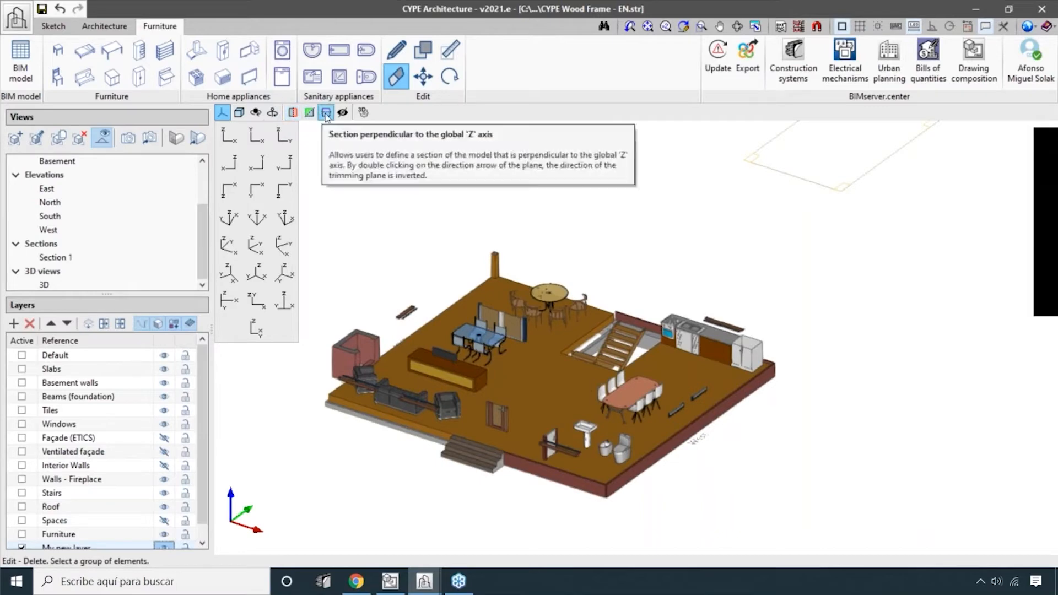
{"action": "left_click", "coordinate": [326, 112]}
{"action": "left_click", "coordinate": [703, 430]}
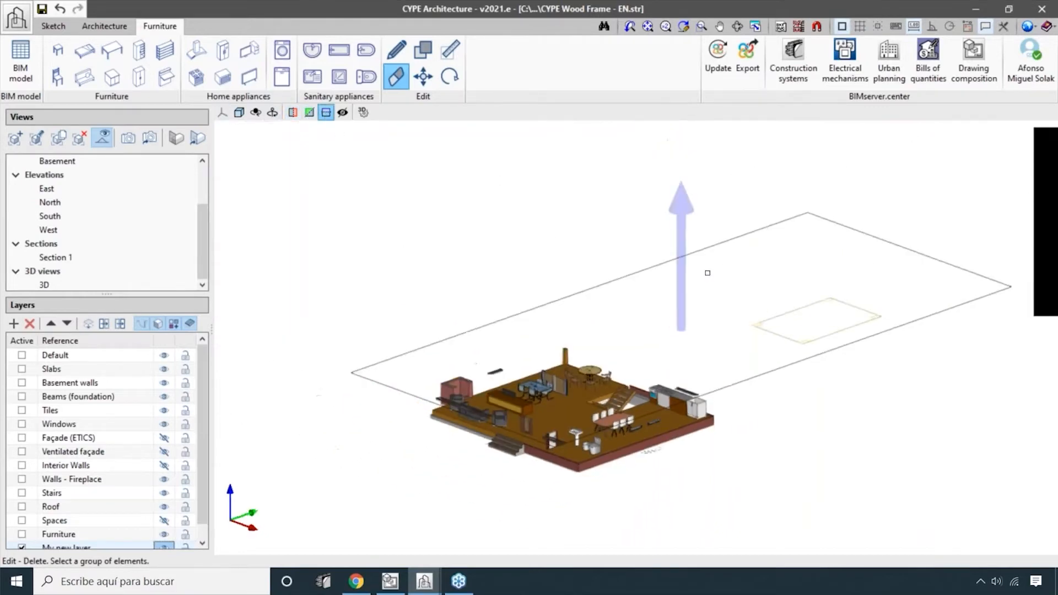
{"action": "left_click", "coordinate": [46, 285]}
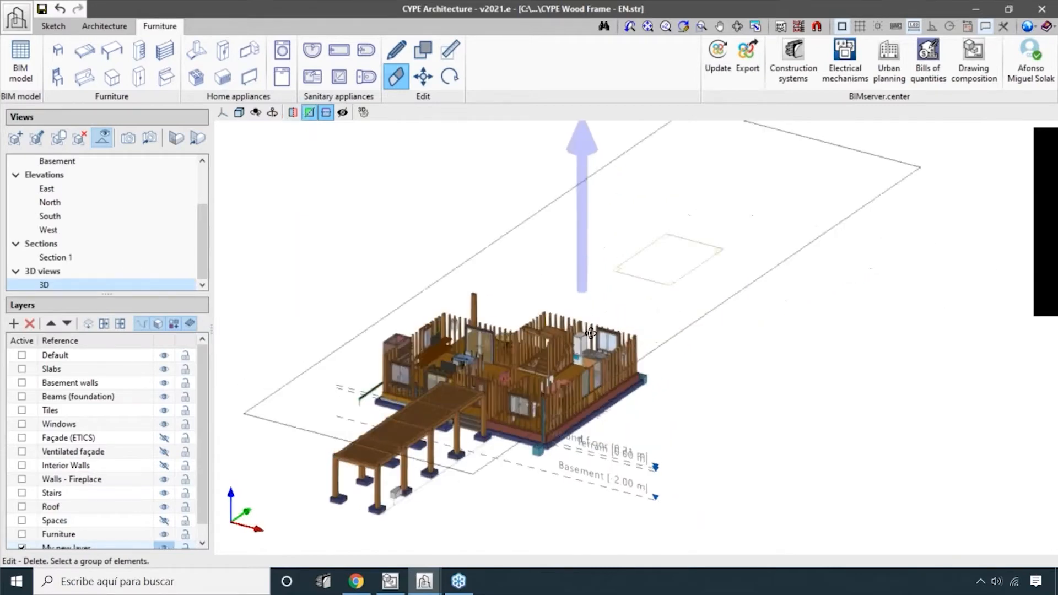
- Raise the Z section plane to cut the house at first-floor level and examine the bedrooms and bathrooms inside
{"action": "left_click_drag", "start_coordinate": [579, 187], "coordinate": [577, 166]}
{"action": "scroll", "coordinate": [437, 299], "scroll_direction": "up", "scroll_amount": 3}
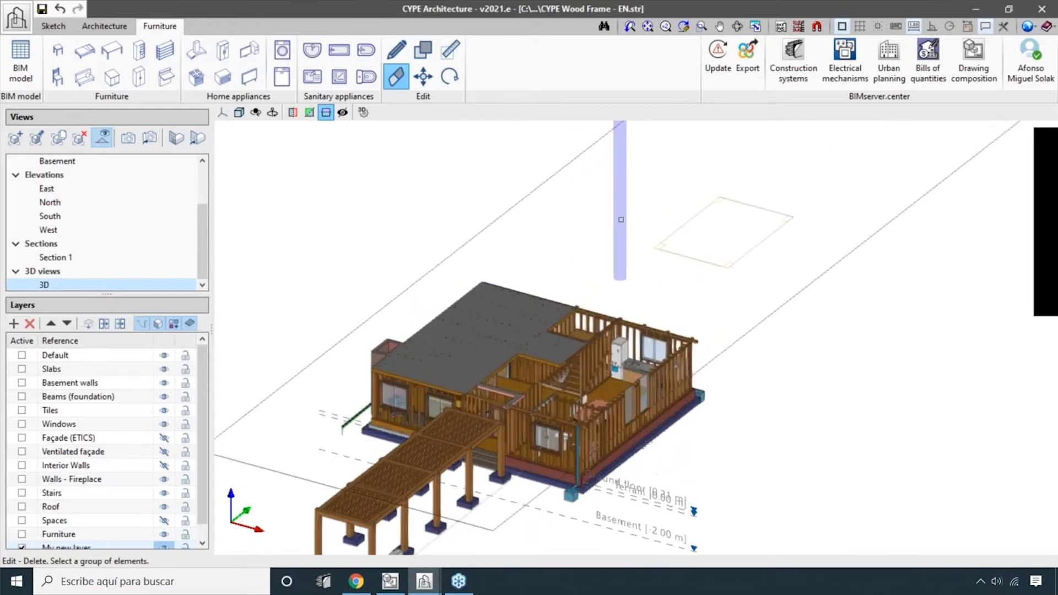
{"action": "left_click_drag", "start_coordinate": [619, 197], "coordinate": [621, 173]}
{"action": "scroll", "coordinate": [495, 309], "scroll_direction": "up", "scroll_amount": 4}
{"action": "middle_click_drag", "start_coordinate": [455, 309], "coordinate": [441, 344], "text": "shift"}
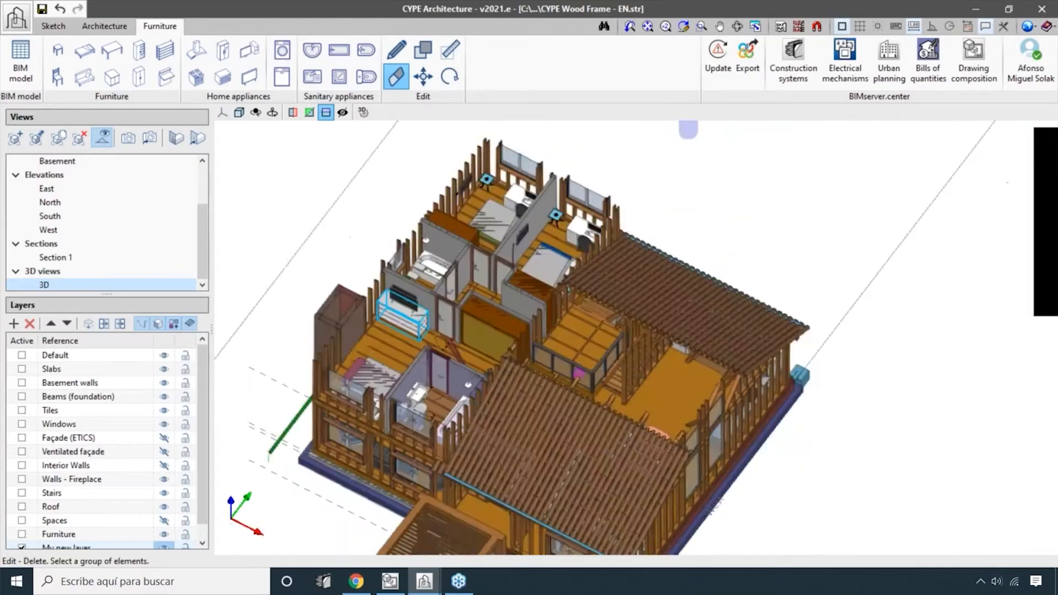
{"action": "scroll", "coordinate": [513, 358], "scroll_direction": "up", "scroll_amount": 5}
{"action": "middle_click_drag", "start_coordinate": [520, 373], "coordinate": [744, 362], "text": "shift"}
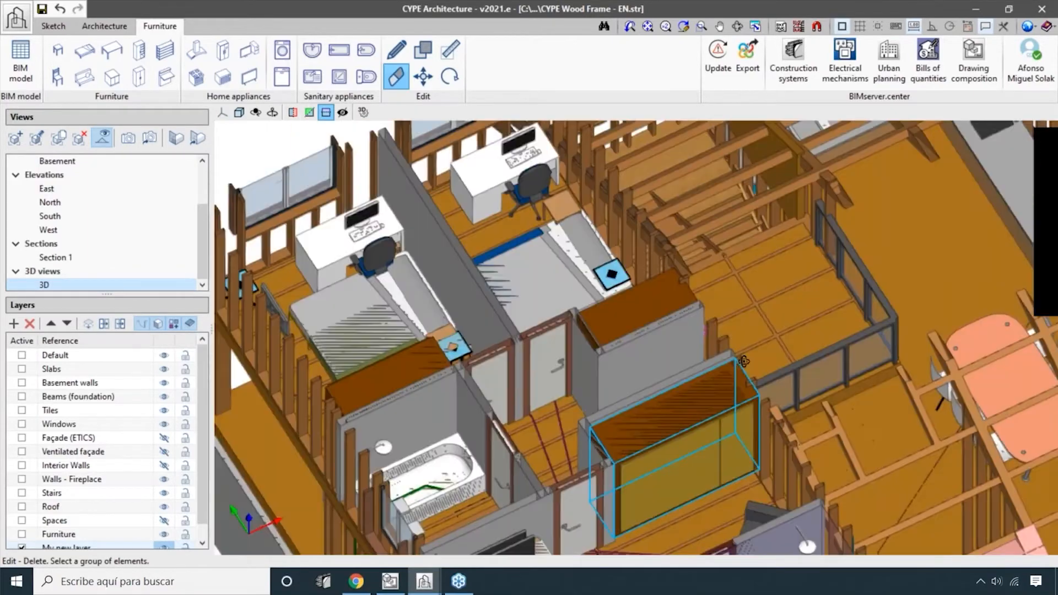
{"action": "scroll", "coordinate": [595, 387], "scroll_direction": "down", "scroll_amount": 4}
{"action": "scroll", "coordinate": [595, 387], "scroll_direction": "down", "scroll_amount": 6}
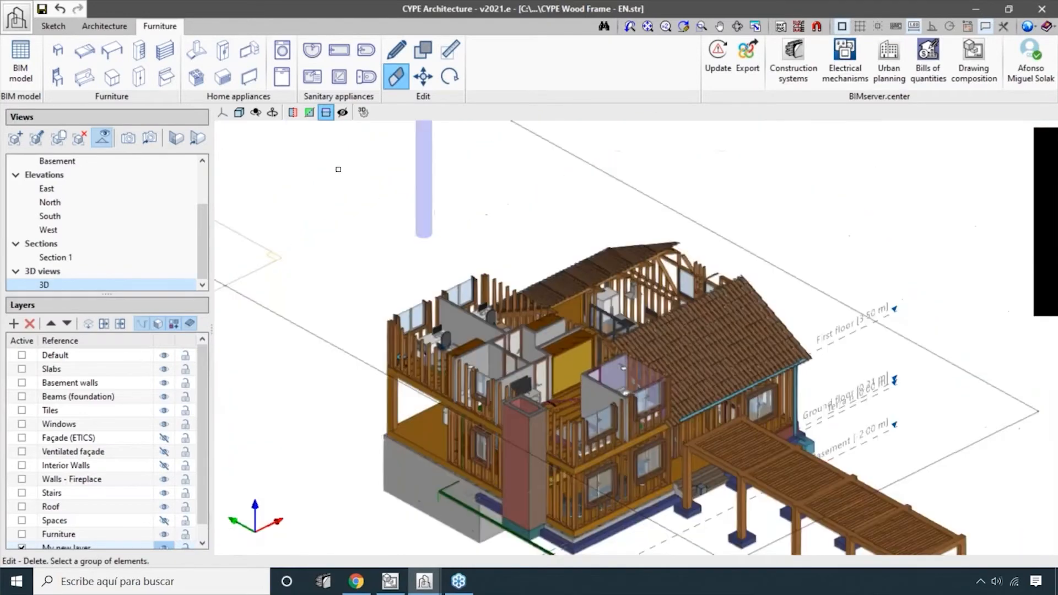
- Add sections perpendicular to the global Y and X axes and shift the X section plane along its axis
{"action": "left_click", "coordinate": [309, 114]}
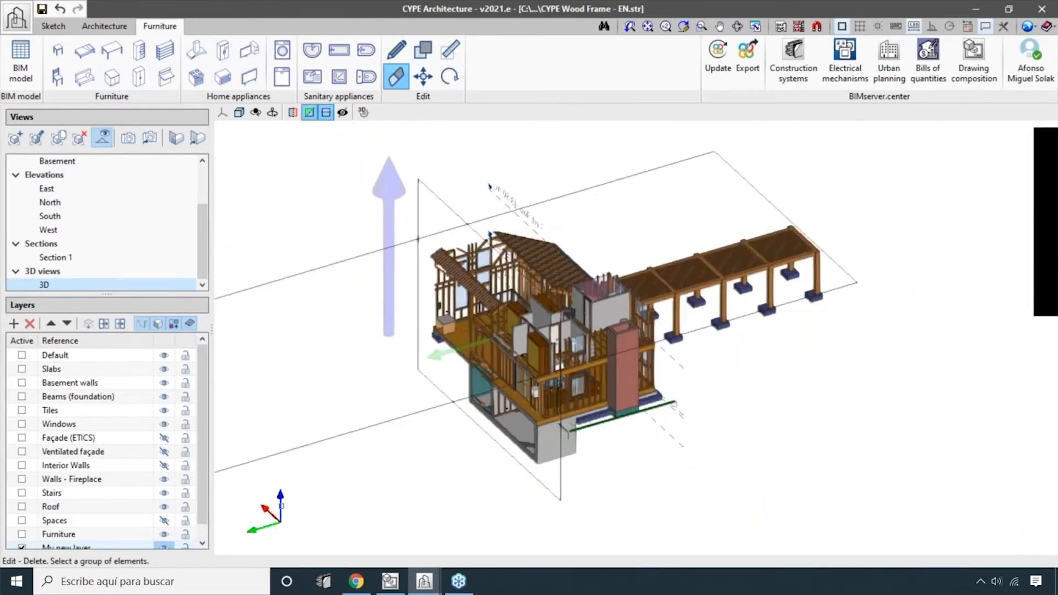
{"action": "left_click", "coordinate": [293, 114]}
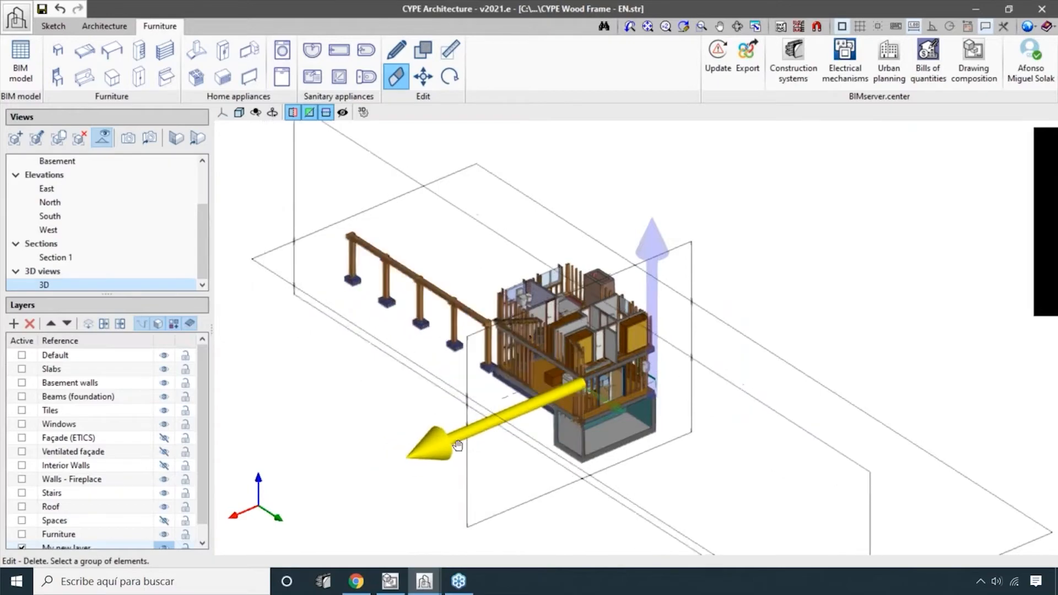
{"action": "left_click_drag", "start_coordinate": [458, 446], "coordinate": [440, 453]}
- Examine the interior of the cut house, its furniture, timber framing and basement, close up and from a distance
{"action": "scroll", "coordinate": [585, 413], "scroll_direction": "up", "scroll_amount": 5}
{"action": "middle_click_drag", "start_coordinate": [687, 439], "coordinate": [718, 405], "text": "shift"}
{"action": "scroll", "coordinate": [717, 407], "scroll_direction": "down", "scroll_amount": 5}
{"action": "scroll", "coordinate": [574, 334], "scroll_direction": "up", "scroll_amount": 8}
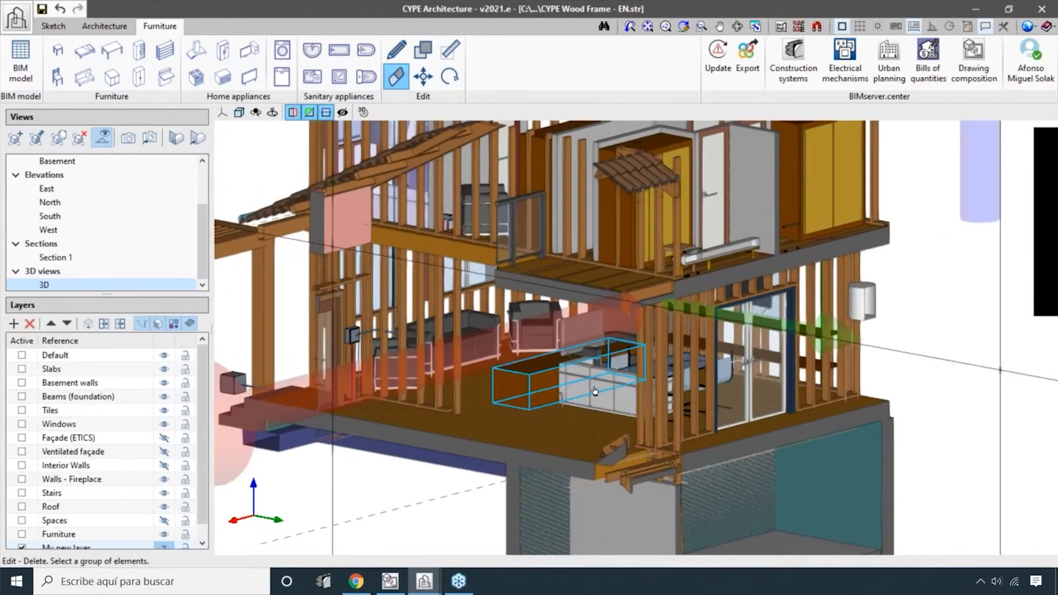
{"action": "scroll", "coordinate": [595, 391], "scroll_direction": "down", "scroll_amount": 5}
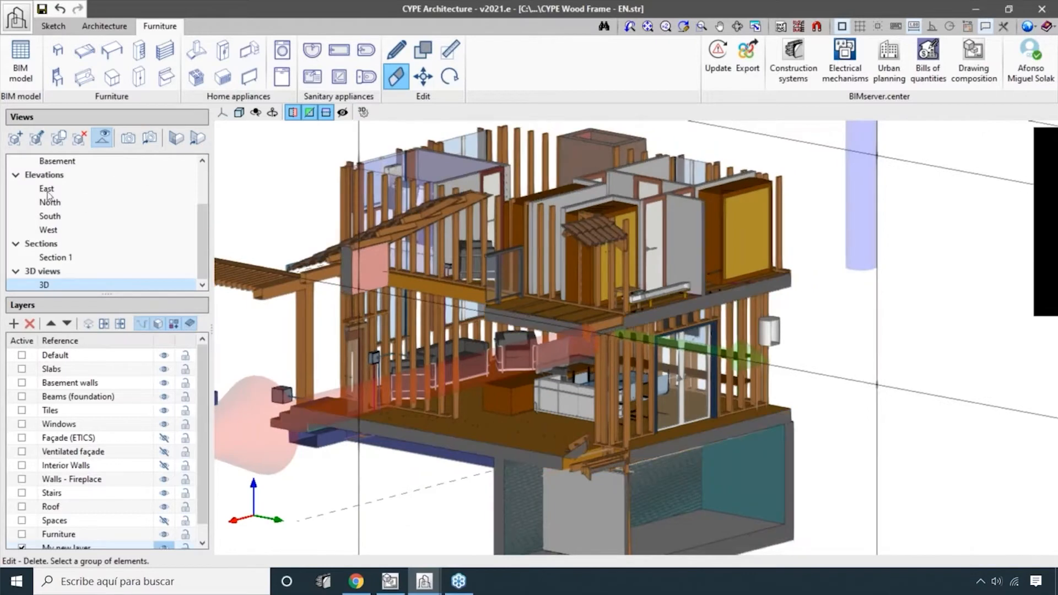
{"action": "scroll", "coordinate": [82, 193], "scroll_direction": "up", "scroll_amount": 2}
{"action": "scroll", "coordinate": [79, 195], "scroll_direction": "down", "scroll_amount": 2}
{"action": "scroll", "coordinate": [66, 234], "scroll_direction": "up", "scroll_amount": 2}
{"action": "scroll", "coordinate": [73, 233], "scroll_direction": "down", "scroll_amount": 2}
{"action": "scroll", "coordinate": [574, 390], "scroll_direction": "down", "scroll_amount": 6}
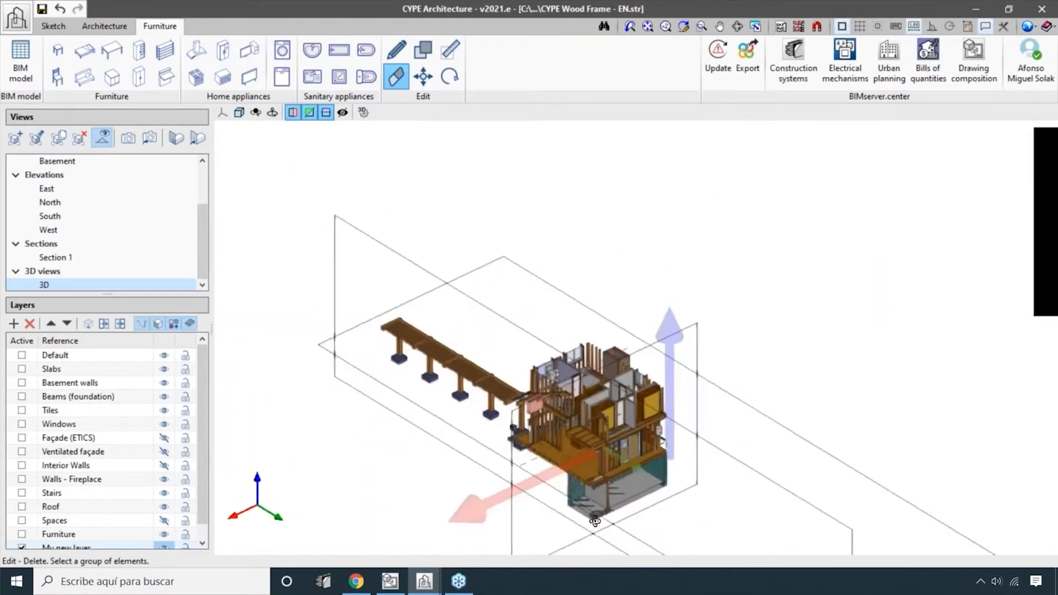
{"action": "scroll", "coordinate": [595, 521], "scroll_direction": "up", "scroll_amount": 5}
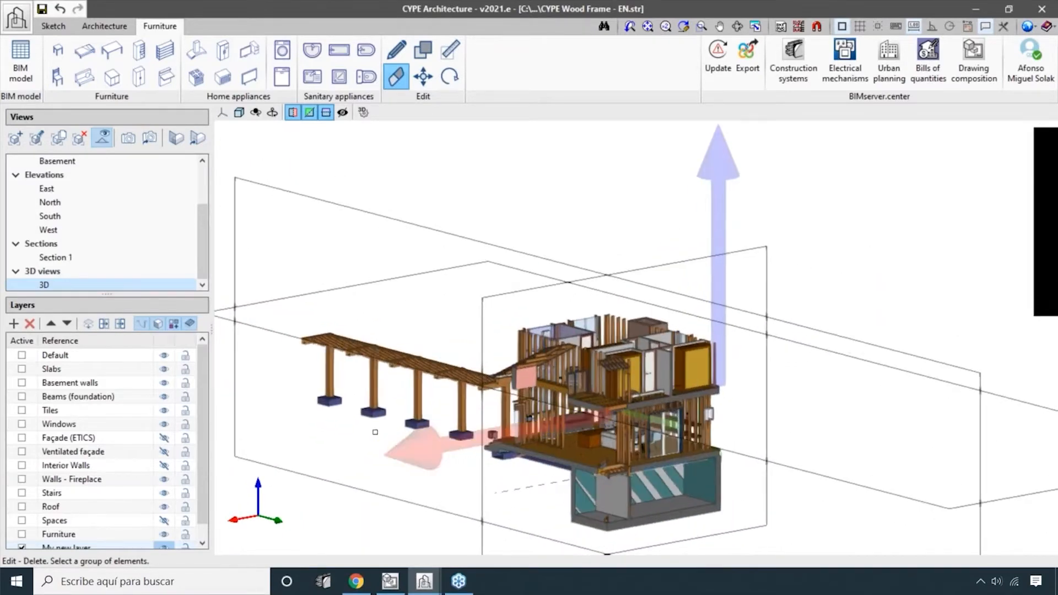
- Invert the trimming direction of the X, Y and Z section planes in turn
{"action": "left_click", "coordinate": [415, 451]}
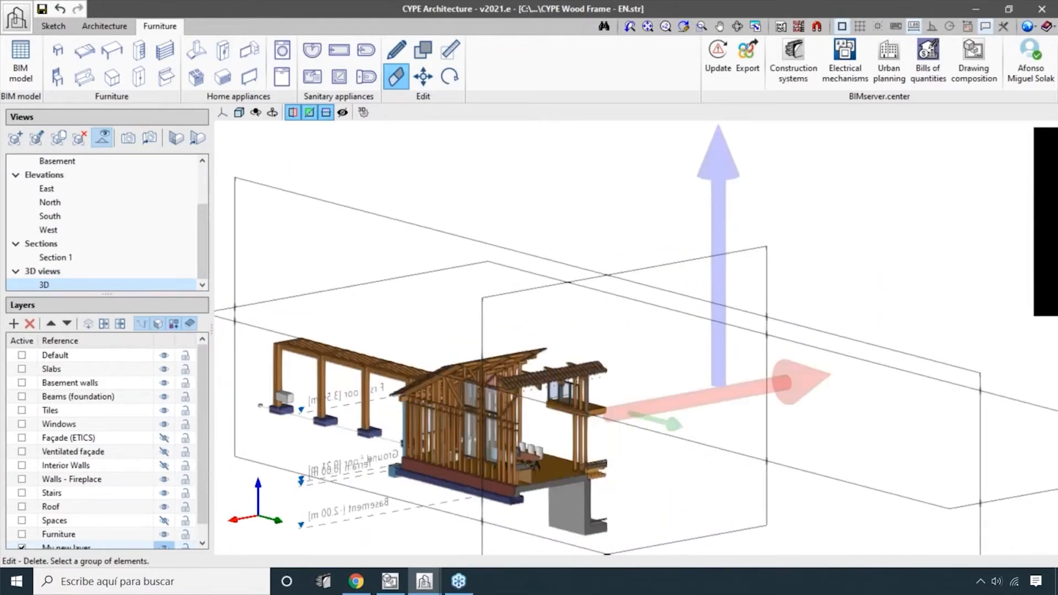
{"action": "middle_click_drag", "start_coordinate": [724, 489], "coordinate": [507, 394], "text": "shift"}
{"action": "scroll", "coordinate": [502, 387], "scroll_direction": "down", "scroll_amount": 1}
{"action": "left_click_drag", "start_coordinate": [502, 387], "coordinate": [450, 403]}
{"action": "left_click", "coordinate": [450, 403]}
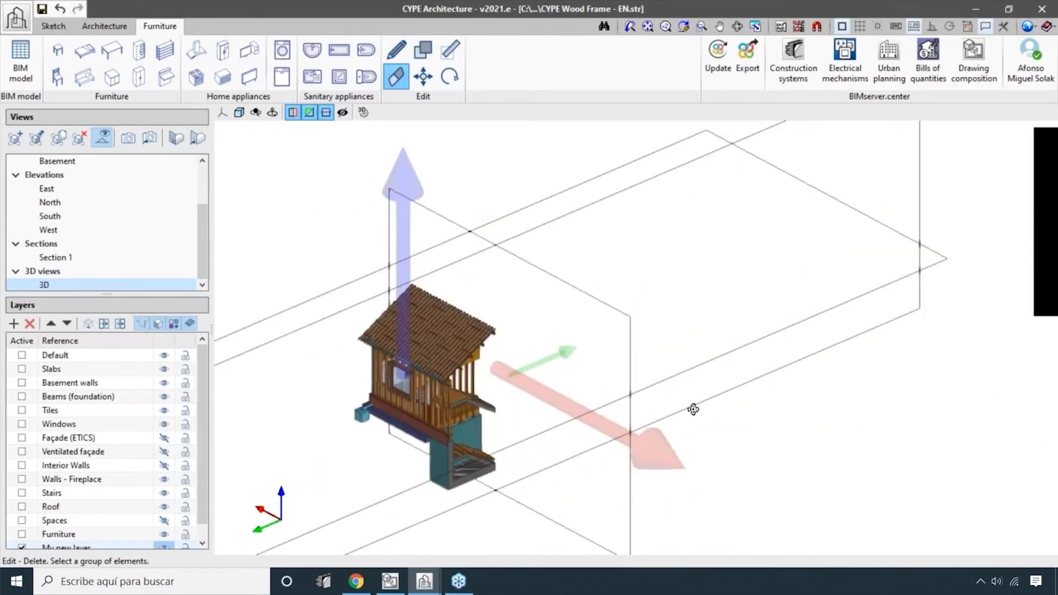
{"action": "middle_click_drag", "start_coordinate": [693, 409], "coordinate": [397, 408], "text": "shift"}
{"action": "left_click", "coordinate": [301, 237]}
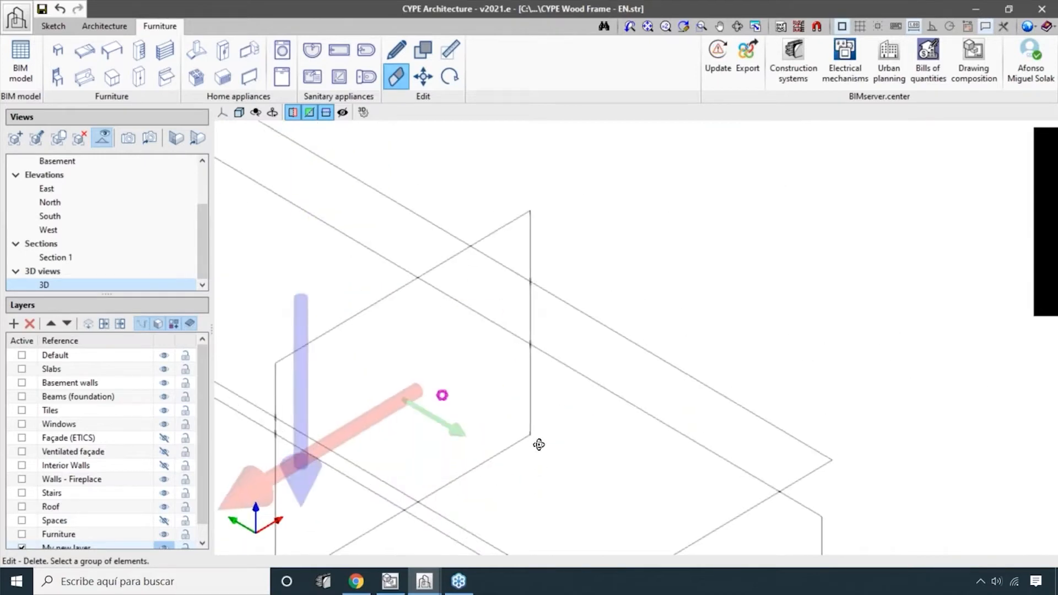
- Lower the inverted Z section plane to expose the kitchen and staircase, and examine that part of the house
{"action": "middle_click_drag", "start_coordinate": [539, 445], "coordinate": [539, 425], "text": "shift"}
{"action": "scroll", "coordinate": [539, 425], "scroll_direction": "down", "scroll_amount": 5}
{"action": "left_click_drag", "start_coordinate": [418, 506], "coordinate": [424, 563]}
{"action": "middle_click_drag", "start_coordinate": [569, 500], "coordinate": [562, 423], "text": "shift"}
{"action": "scroll", "coordinate": [511, 430], "scroll_direction": "up", "scroll_amount": 5}
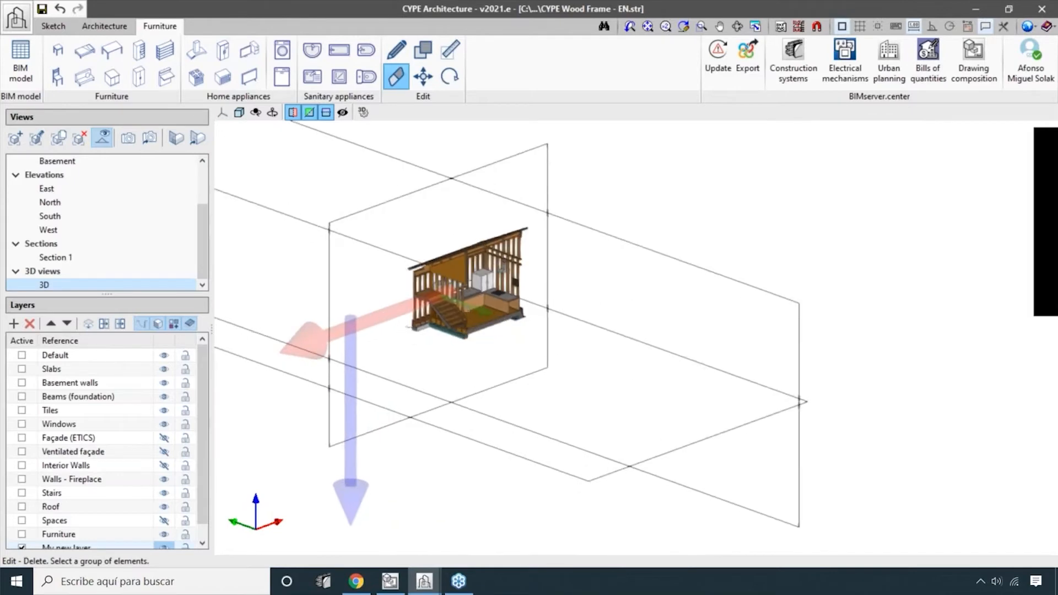
{"action": "scroll", "coordinate": [503, 362], "scroll_direction": "up", "scroll_amount": 8}
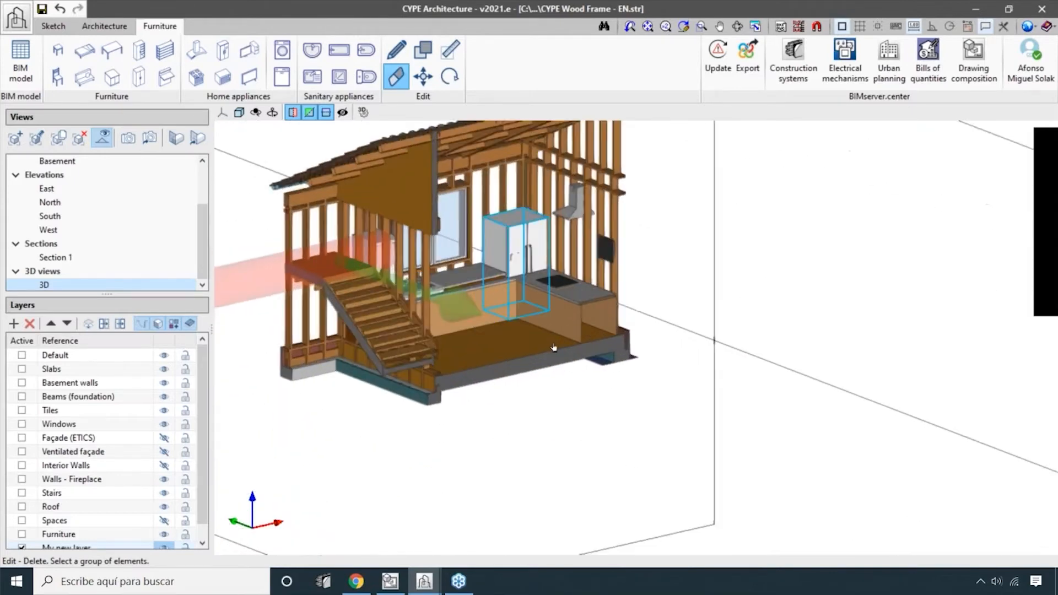
- Examine the cut house together with its section planes from further away and closer up
{"action": "scroll", "coordinate": [560, 428], "scroll_direction": "down", "scroll_amount": 8}
{"action": "middle_click_drag", "start_coordinate": [560, 428], "coordinate": [531, 451], "text": "shift"}
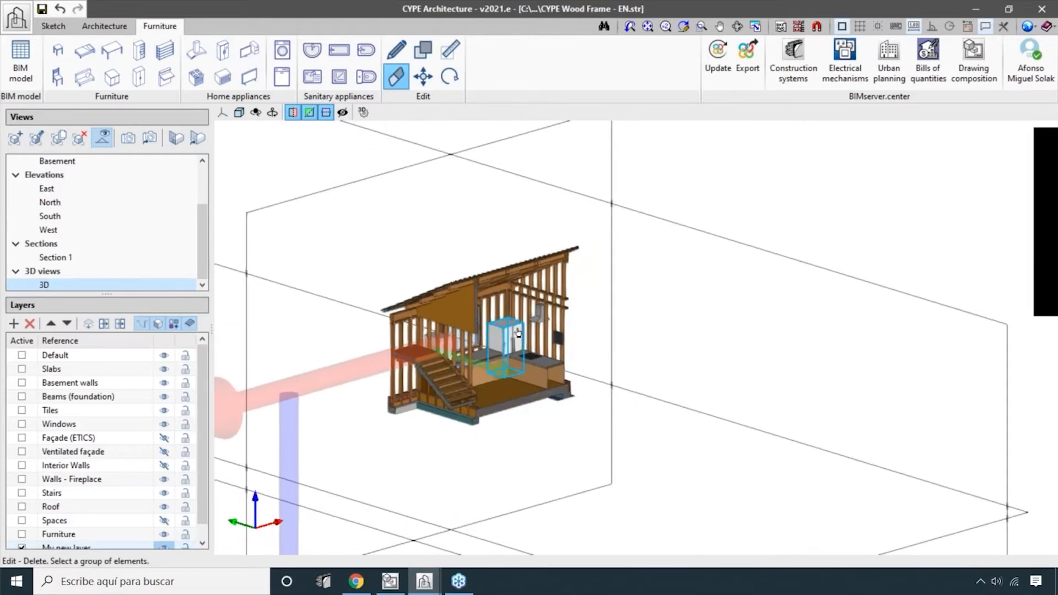
{"action": "middle_click_drag", "start_coordinate": [527, 457], "coordinate": [504, 495]}
{"action": "scroll", "coordinate": [480, 386], "scroll_direction": "up", "scroll_amount": 1}
{"action": "scroll", "coordinate": [485, 381], "scroll_direction": "down", "scroll_amount": 2}
{"action": "scroll", "coordinate": [473, 392], "scroll_direction": "up", "scroll_amount": 3}
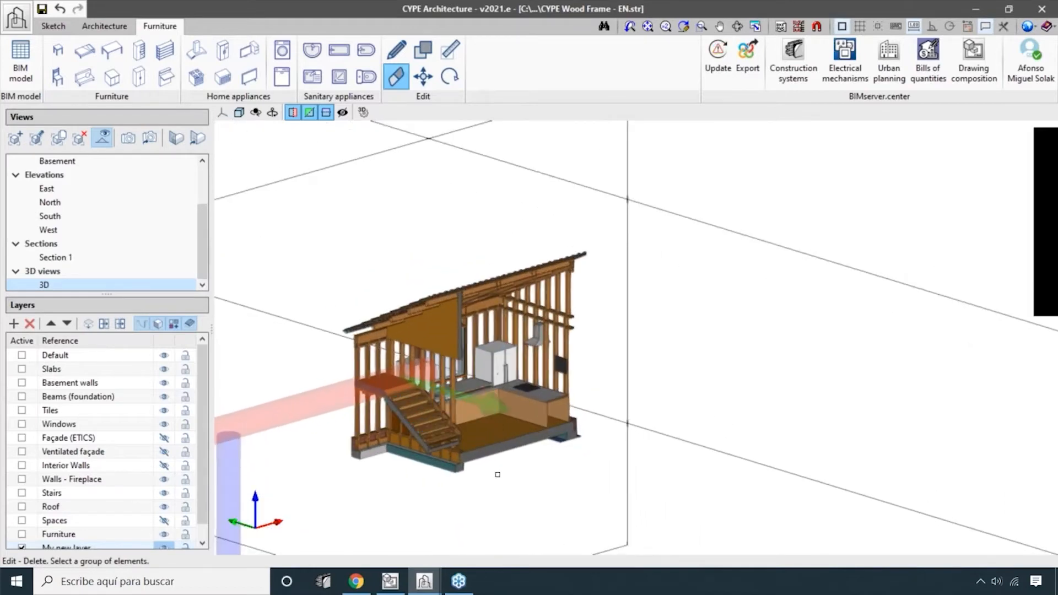
{"action": "scroll", "coordinate": [497, 474], "scroll_direction": "up", "scroll_amount": 1}
{"action": "scroll", "coordinate": [497, 471], "scroll_direction": "down", "scroll_amount": 1}
{"action": "scroll", "coordinate": [487, 383], "scroll_direction": "down", "scroll_amount": 3}
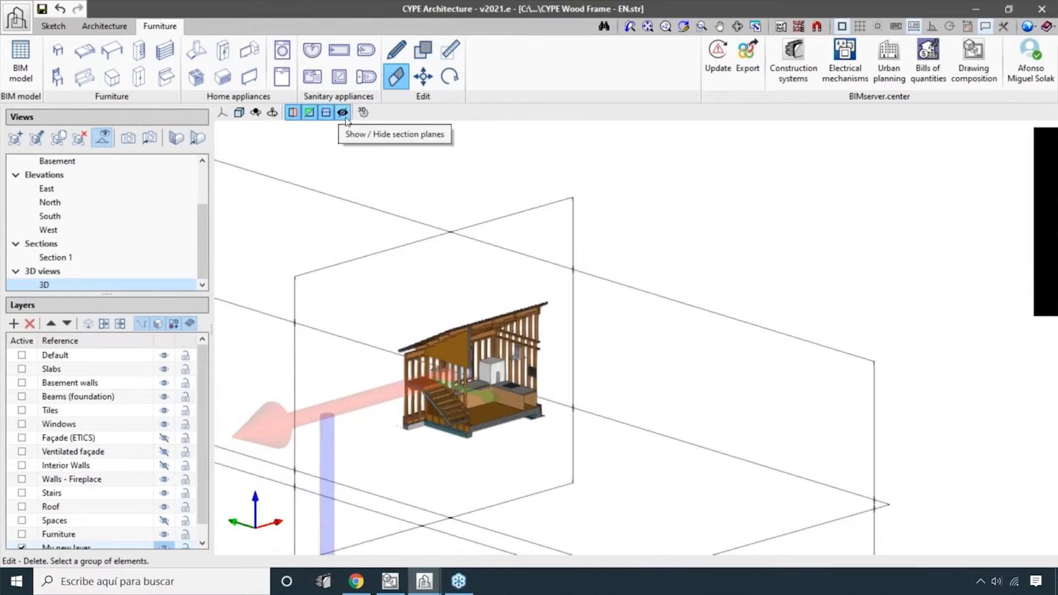
- Hide the section planes and inspect the cut kitchen and staircase without them
{"action": "left_click", "coordinate": [344, 114]}
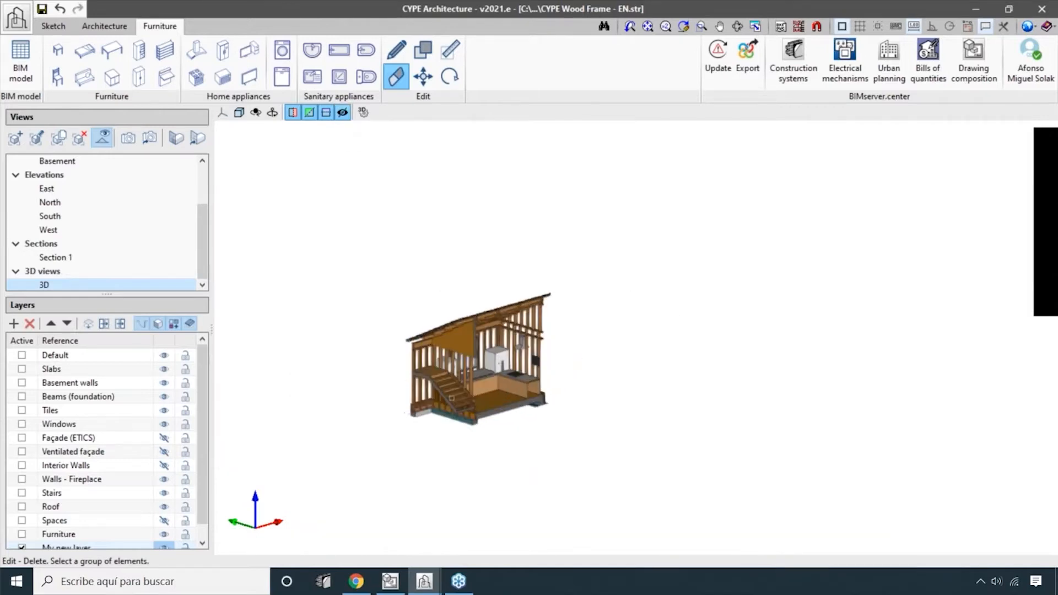
{"action": "scroll", "coordinate": [544, 399], "scroll_direction": "up", "scroll_amount": 1}
{"action": "middle_click_drag", "start_coordinate": [597, 459], "coordinate": [602, 405]}
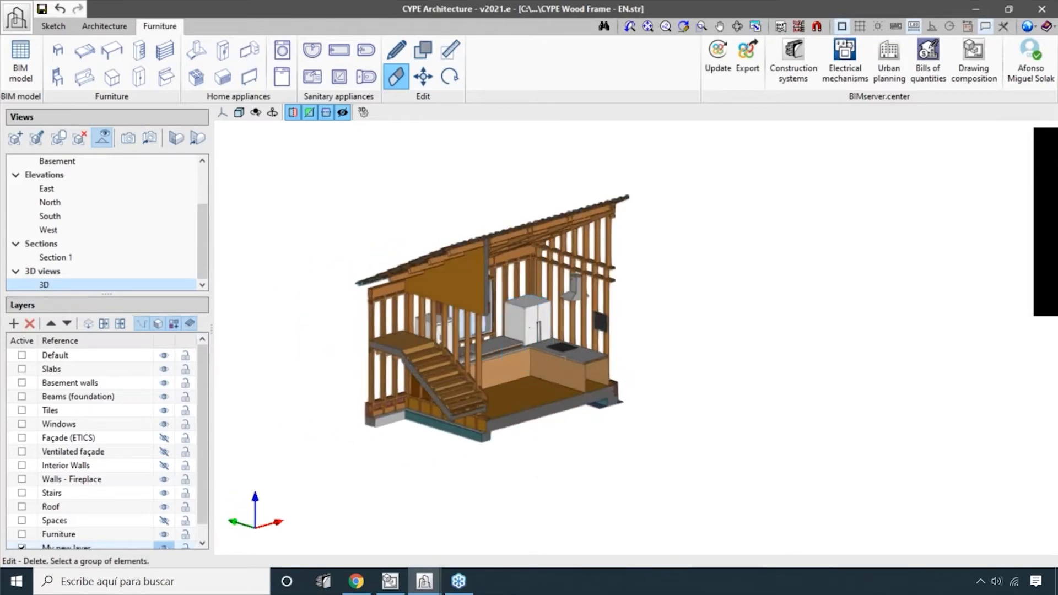
- Show the section planes, shift the Y plane to expose the dining area, and hide the planes again
{"action": "left_click", "coordinate": [343, 113]}
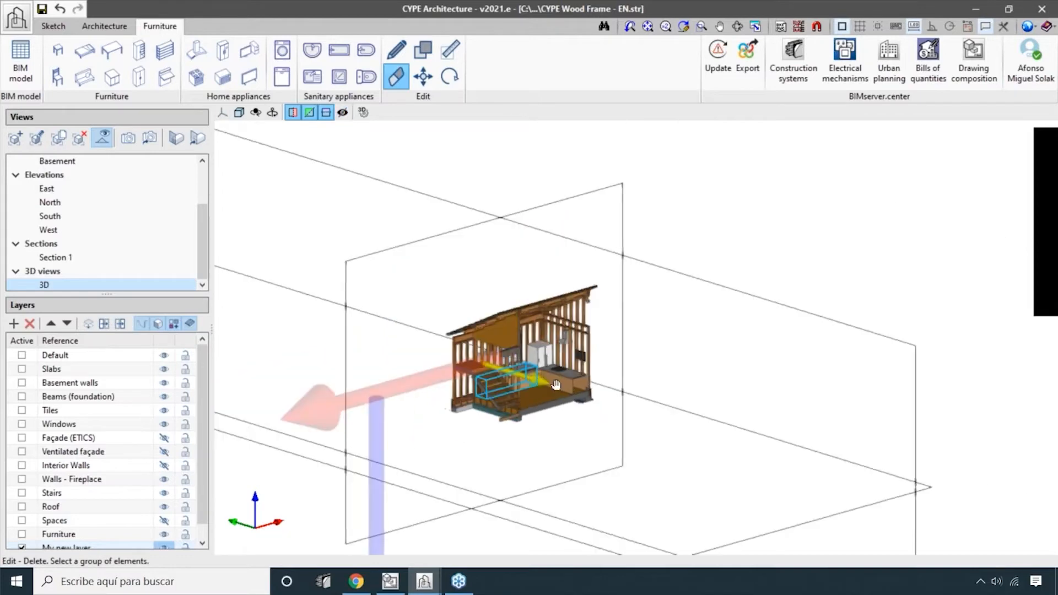
{"action": "left_click", "coordinate": [349, 113]}
{"action": "scroll", "coordinate": [579, 396], "scroll_direction": "up", "scroll_amount": 4}
{"action": "middle_click_drag", "start_coordinate": [688, 477], "coordinate": [588, 392]}
{"action": "scroll", "coordinate": [723, 466], "scroll_direction": "down", "scroll_amount": 2}
{"action": "scroll", "coordinate": [708, 436], "scroll_direction": "up", "scroll_amount": 1}
{"action": "scroll", "coordinate": [625, 401], "scroll_direction": "up", "scroll_amount": 3}
{"action": "scroll", "coordinate": [632, 406], "scroll_direction": "down", "scroll_amount": 3}
{"action": "scroll", "coordinate": [637, 410], "scroll_direction": "down", "scroll_amount": 1}
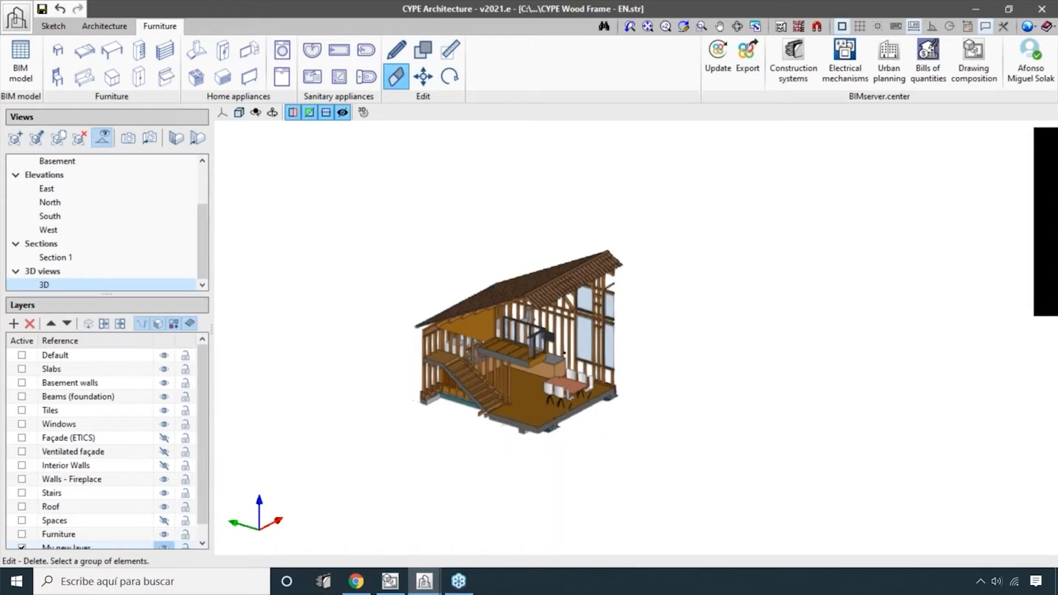
- Switch off the X, Y and Z sections and view the complete house from the opposite side
{"action": "left_click", "coordinate": [297, 114]}
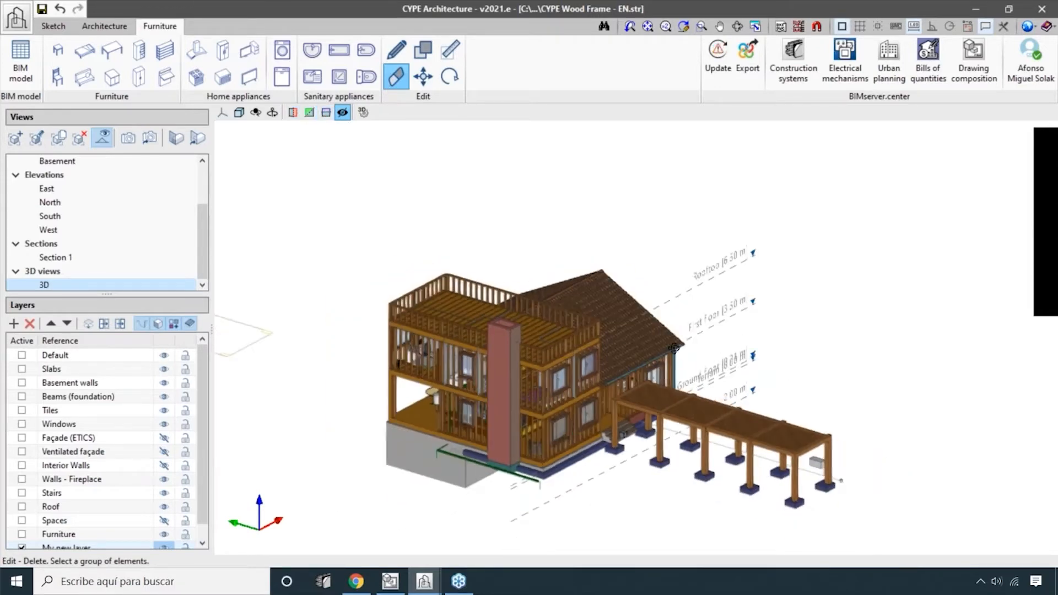
{"action": "middle_click_drag", "start_coordinate": [674, 349], "coordinate": [621, 443], "text": "shift"}
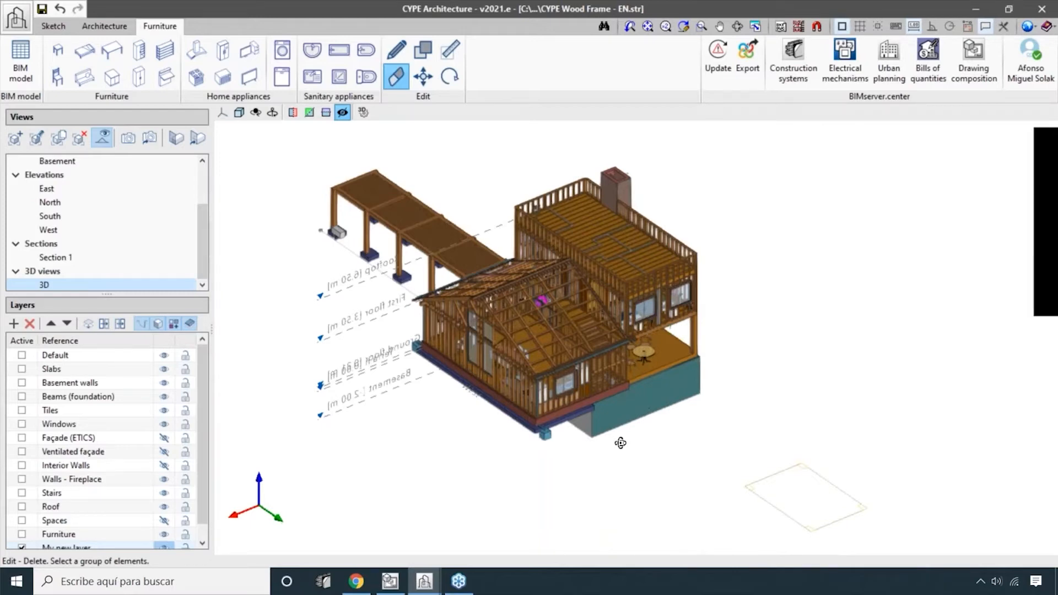
{"action": "middle_click_drag", "start_coordinate": [621, 443], "coordinate": [612, 416], "text": "shift"}
{"action": "left_click", "coordinate": [54, 26]}
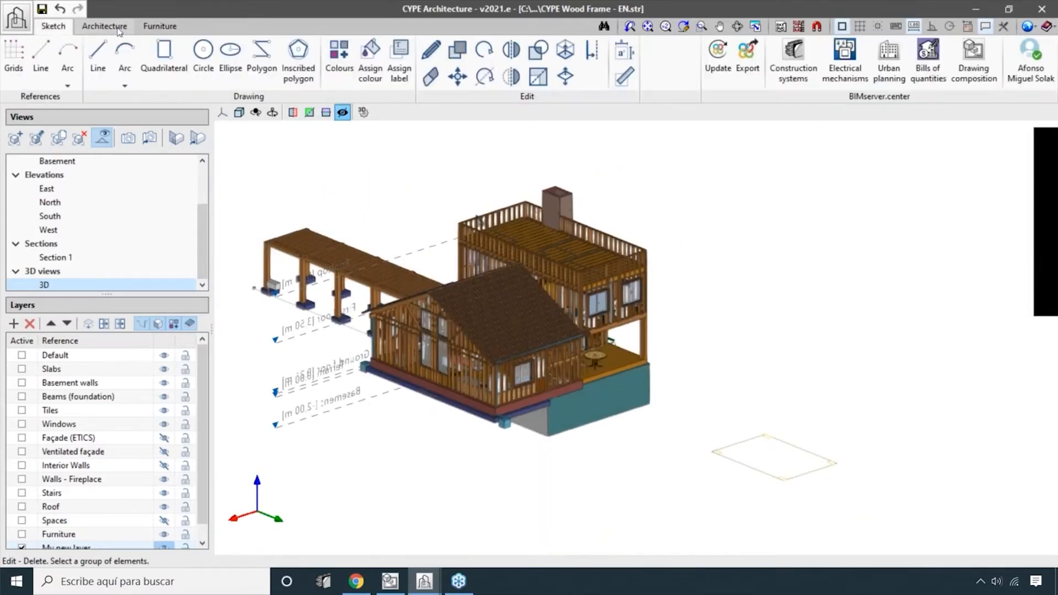
{"action": "left_click", "coordinate": [104, 27]}
{"action": "left_click", "coordinate": [172, 28]}
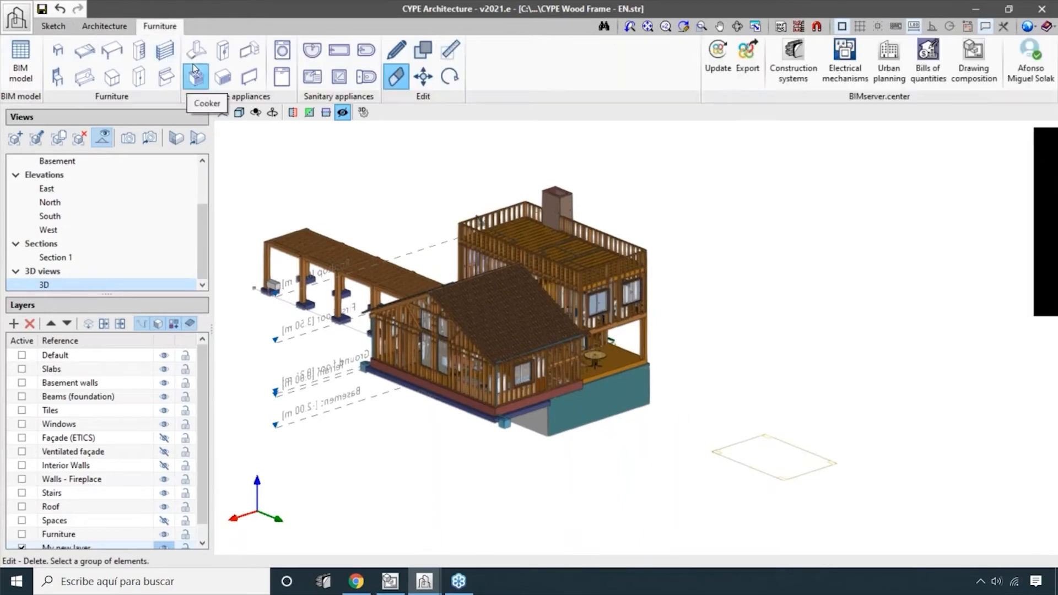
- Create a new job with the file name "New example 23 02 2021"
{"action": "left_click", "coordinate": [17, 17]}
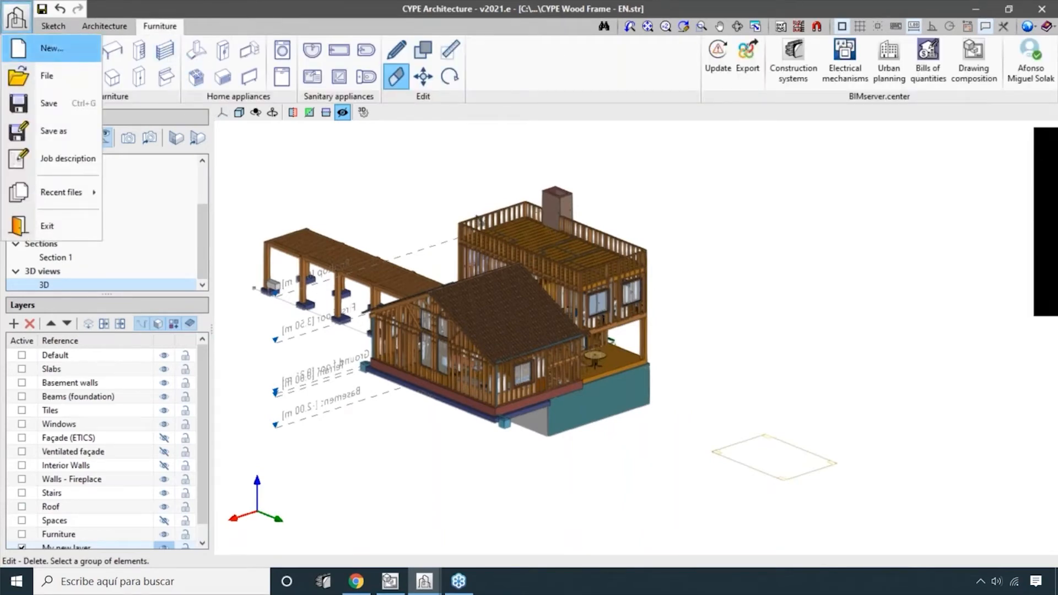
{"action": "left_click", "coordinate": [61, 47]}
{"action": "left_click", "coordinate": [534, 327]}
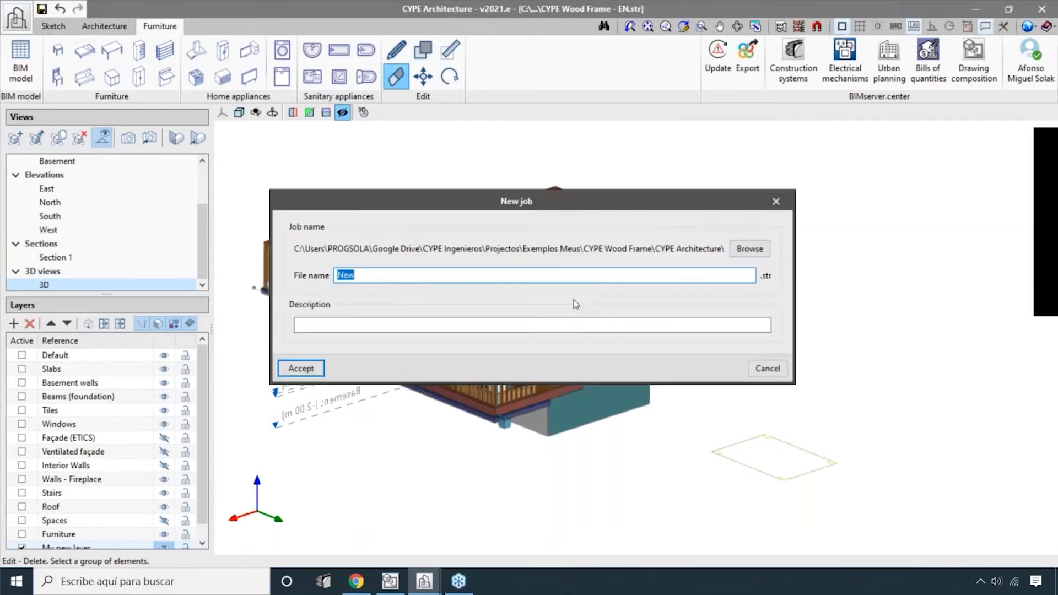
{"action": "type", "text": "Ne"}
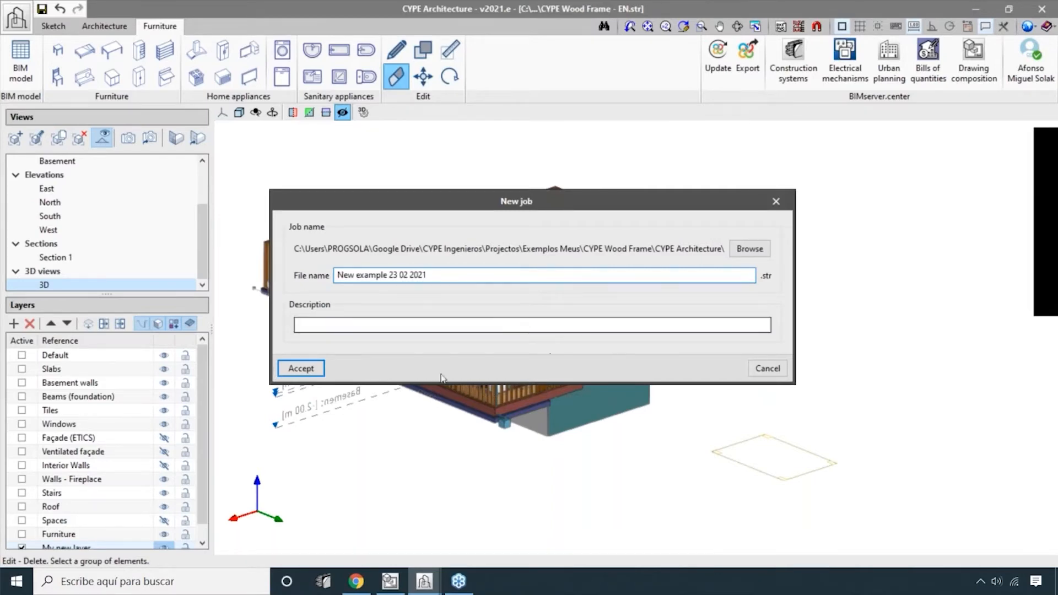
{"action": "key", "text": "Return"}
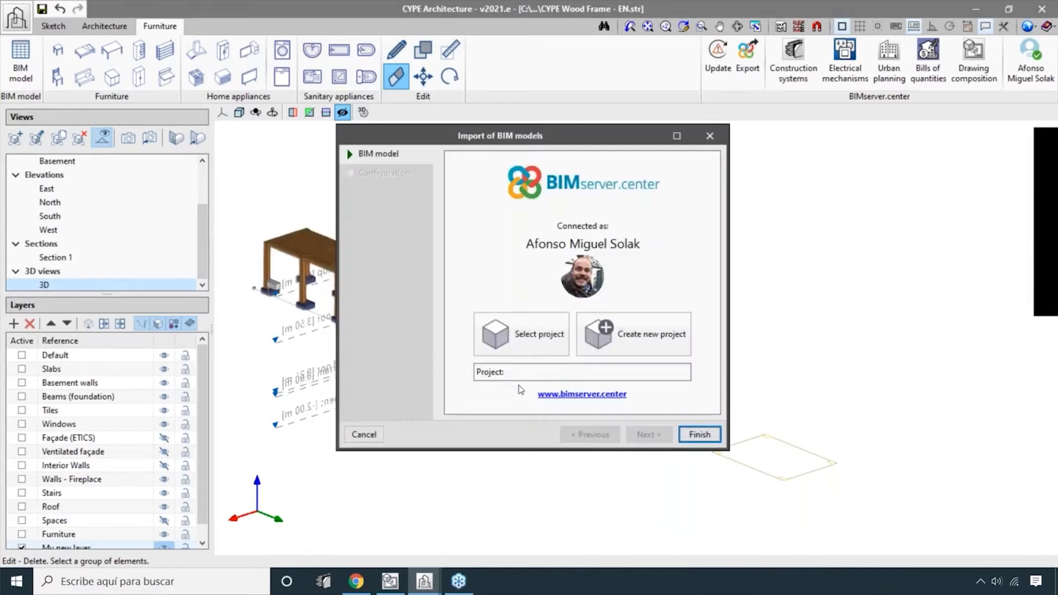
- Create the BIMserver.center project "My example 23 02 2021" with type Other, Not visible and Closed collaboration requests, and finish the import
{"action": "left_click", "coordinate": [669, 340]}
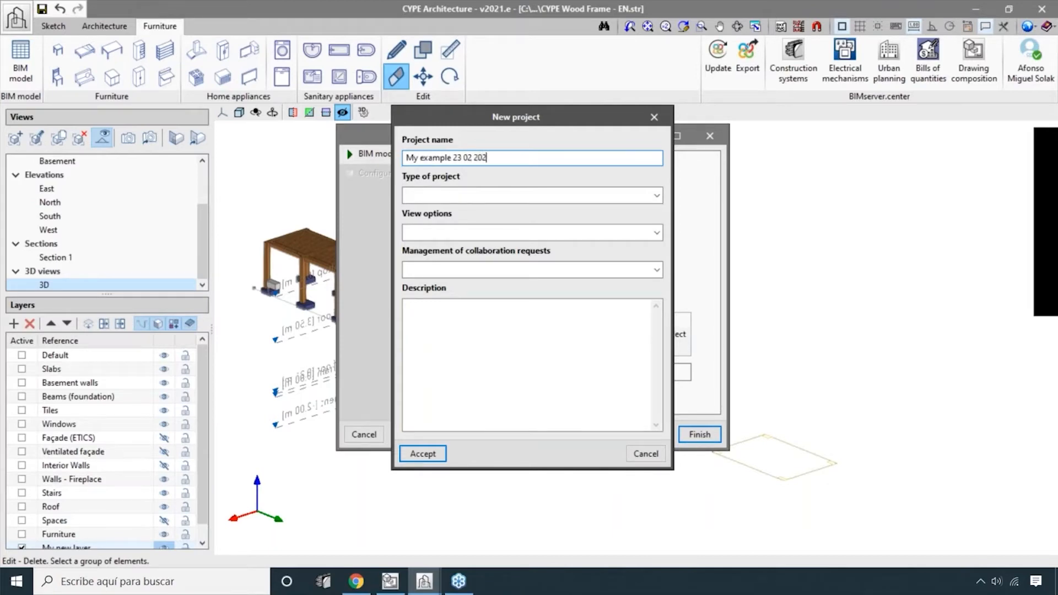
{"action": "left_click", "coordinate": [583, 194]}
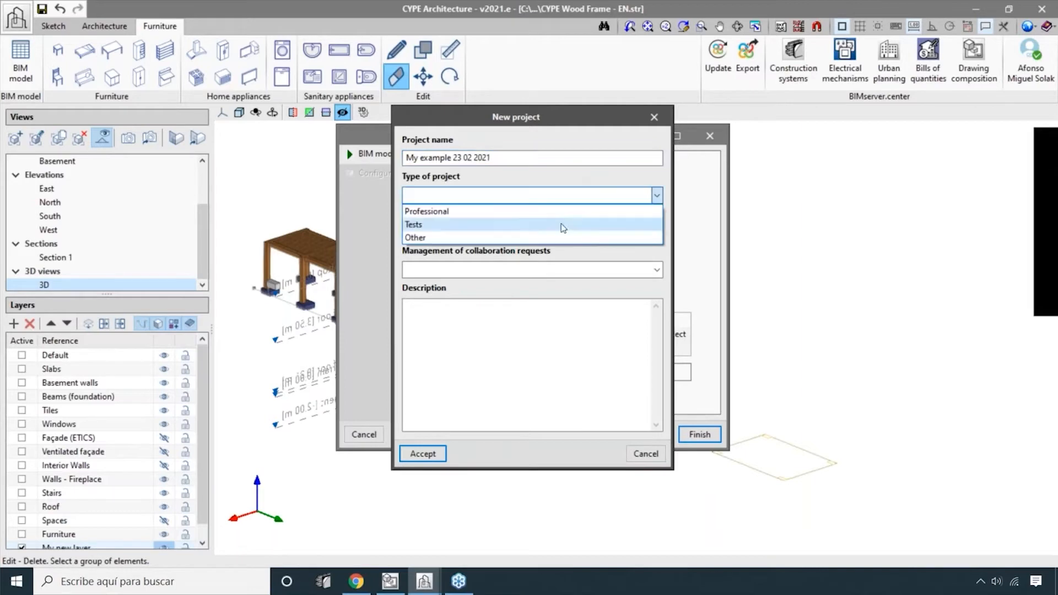
{"action": "left_click", "coordinate": [561, 236]}
{"action": "left_click", "coordinate": [546, 232]}
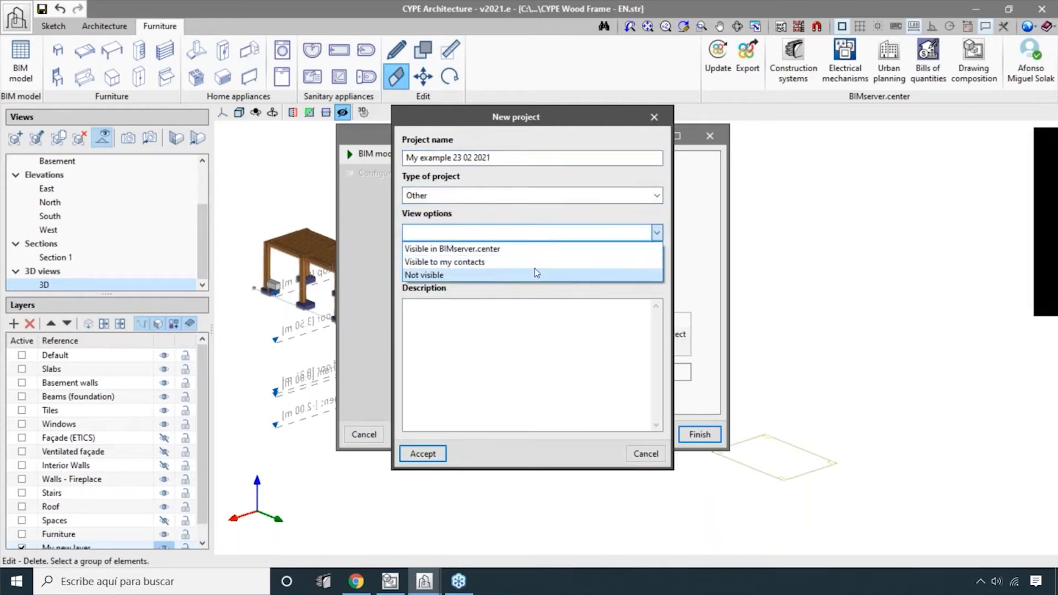
{"action": "left_click", "coordinate": [509, 271]}
{"action": "left_click", "coordinate": [506, 270]}
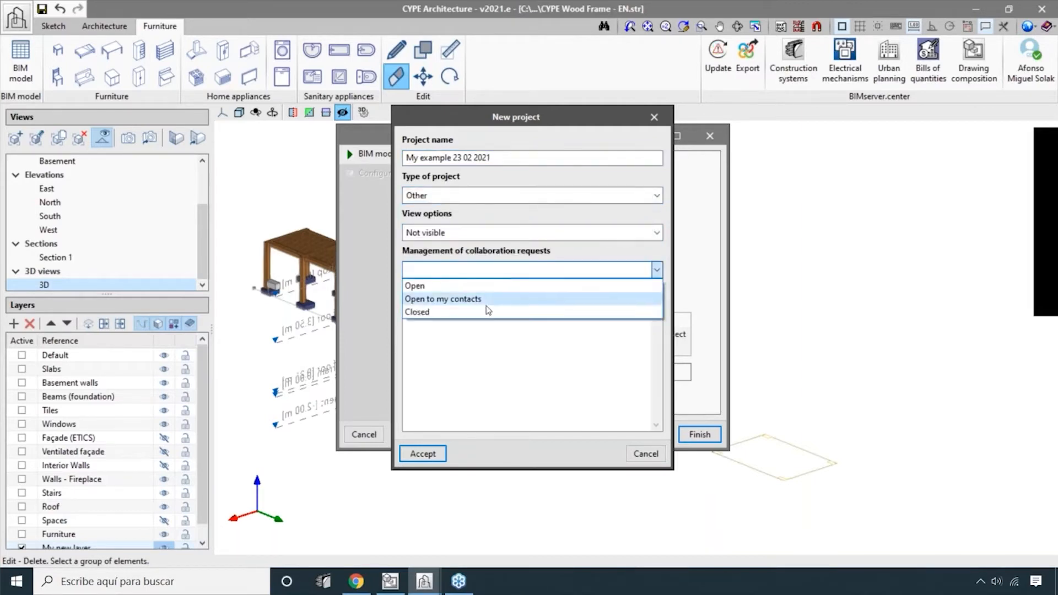
{"action": "left_click", "coordinate": [485, 309]}
{"action": "left_click", "coordinate": [430, 454]}
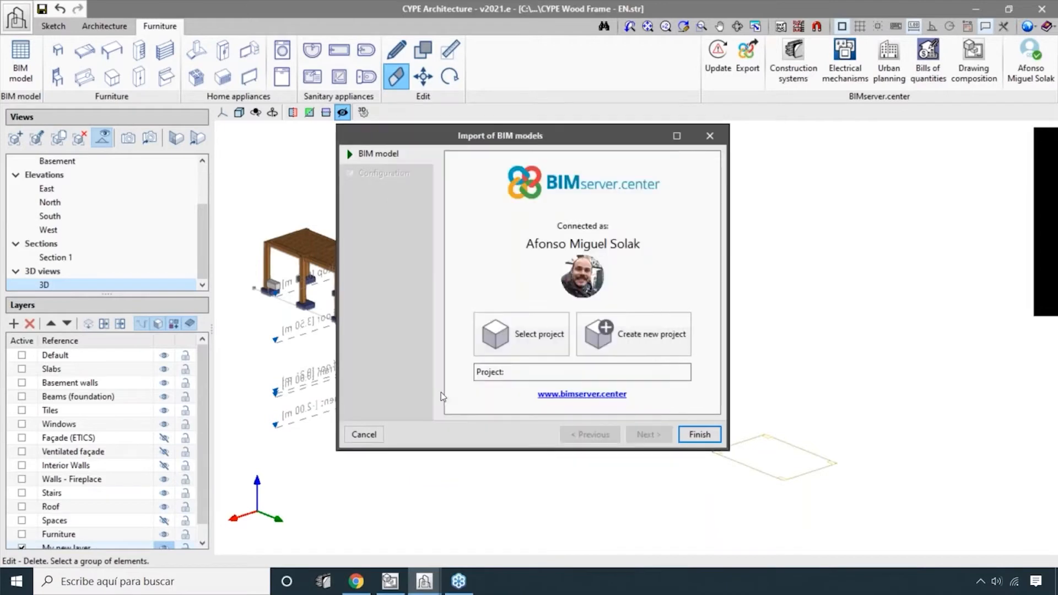
{"action": "left_click", "coordinate": [700, 435]}
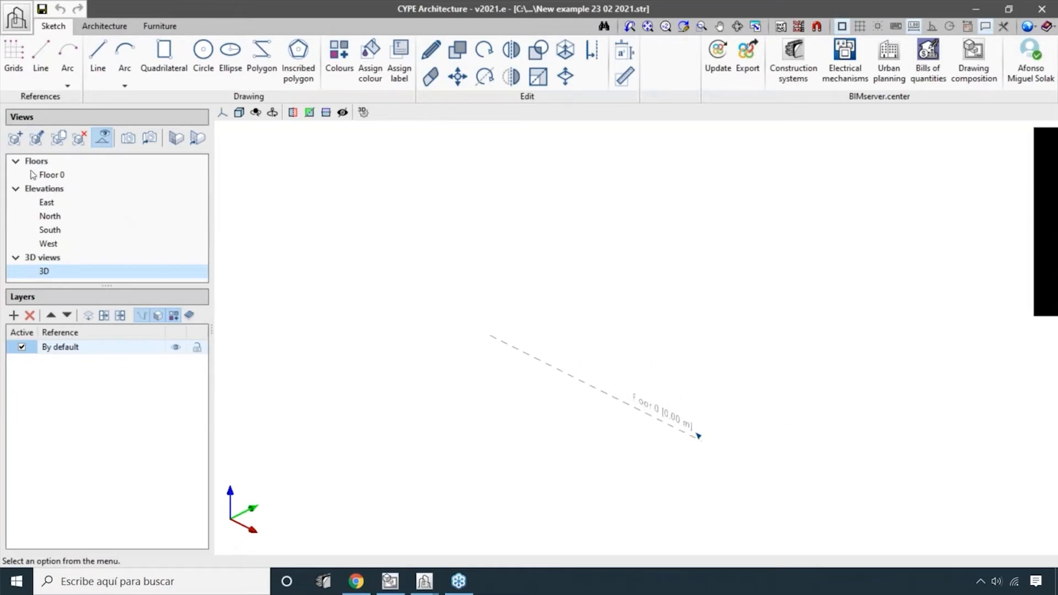
- Collapse and expand the Floors, Elevations and 3D views groups to examine the new job's default views
{"action": "left_click", "coordinate": [16, 161]}
{"action": "left_click", "coordinate": [16, 175]}
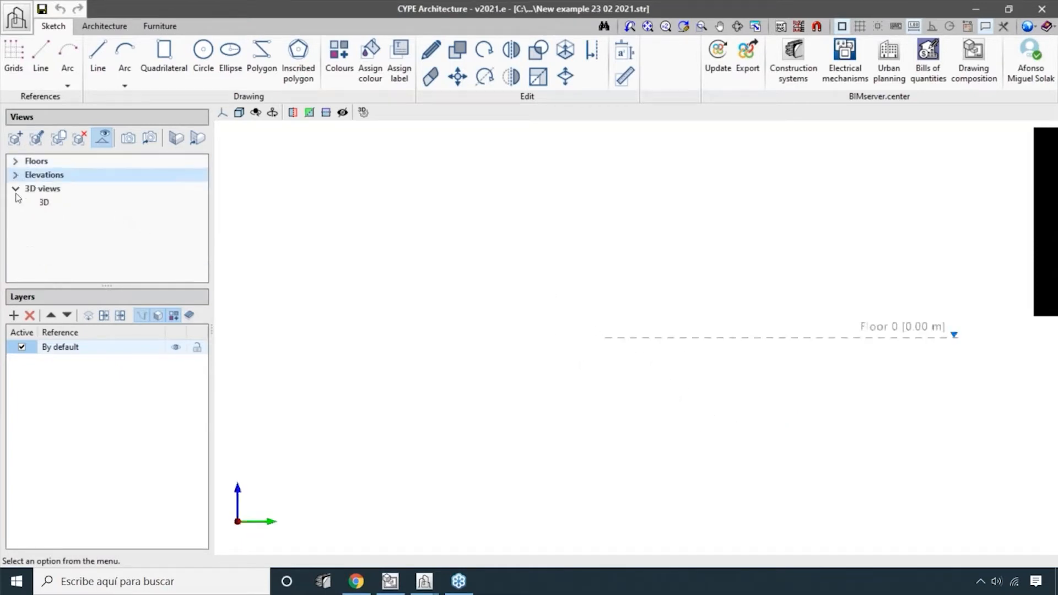
{"action": "left_click", "coordinate": [16, 189]}
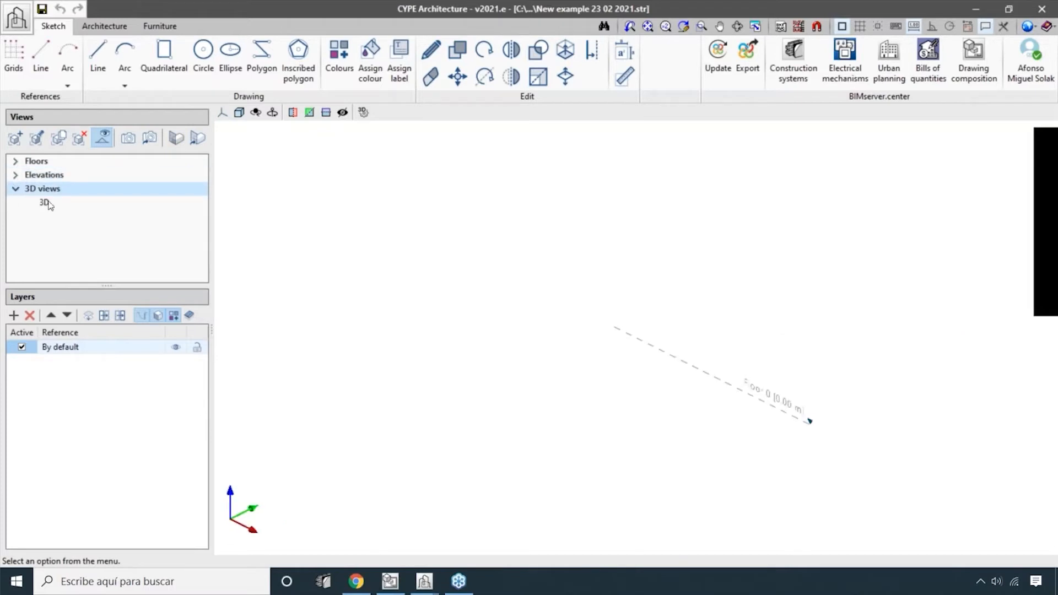
{"action": "left_click", "coordinate": [14, 175]}
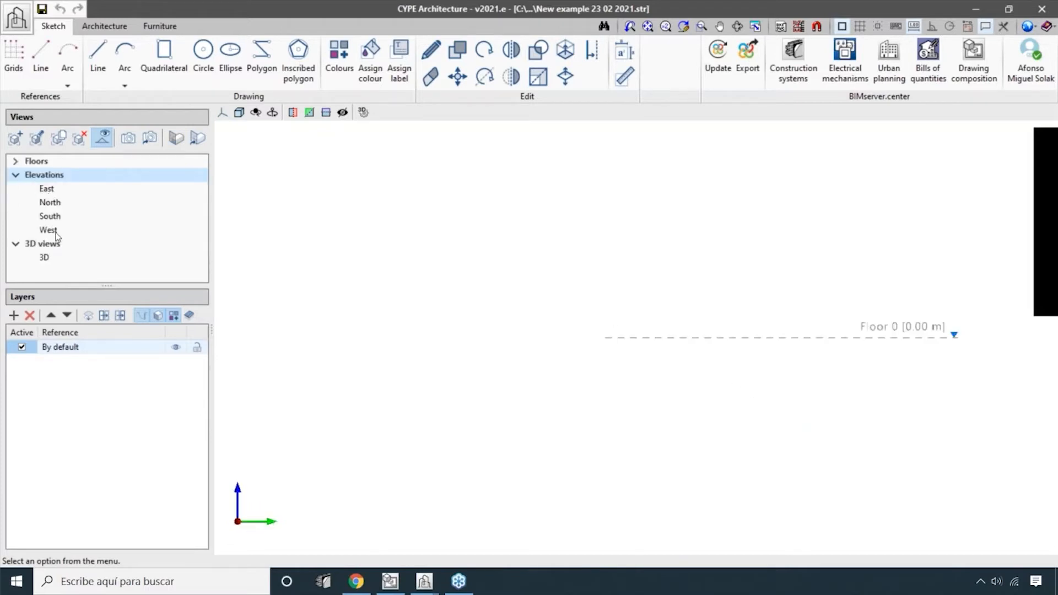
{"action": "left_click", "coordinate": [17, 162]}
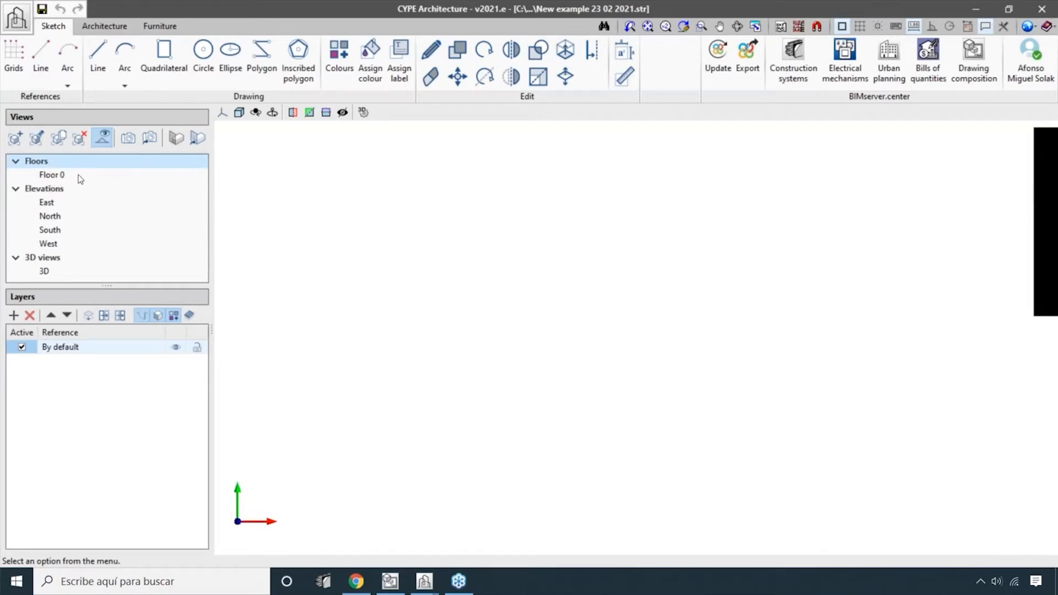
{"action": "left_click", "coordinate": [16, 161]}
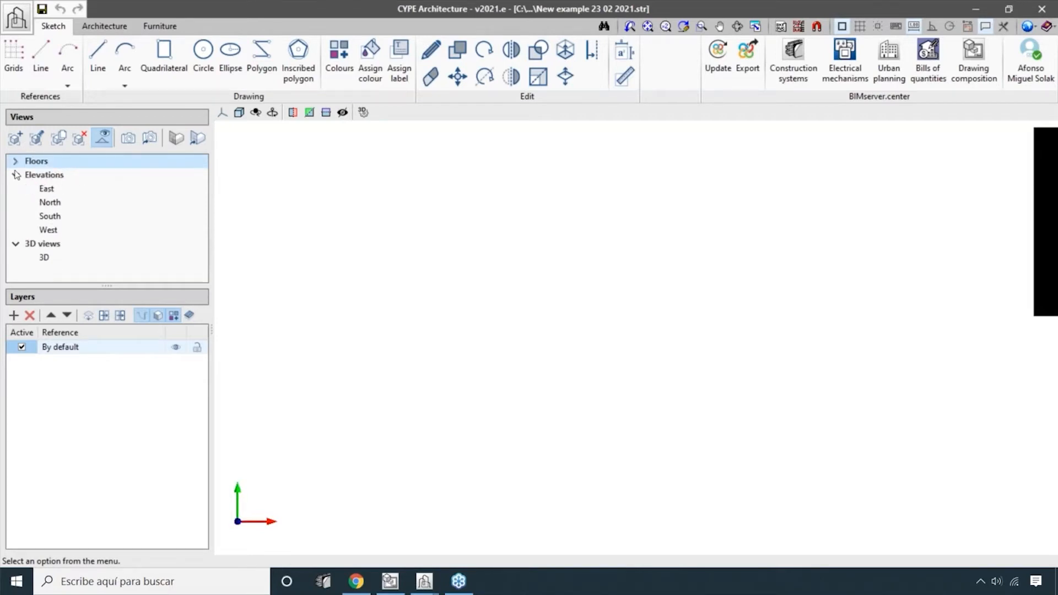
{"action": "left_click", "coordinate": [16, 175]}
{"action": "left_click", "coordinate": [15, 189]}
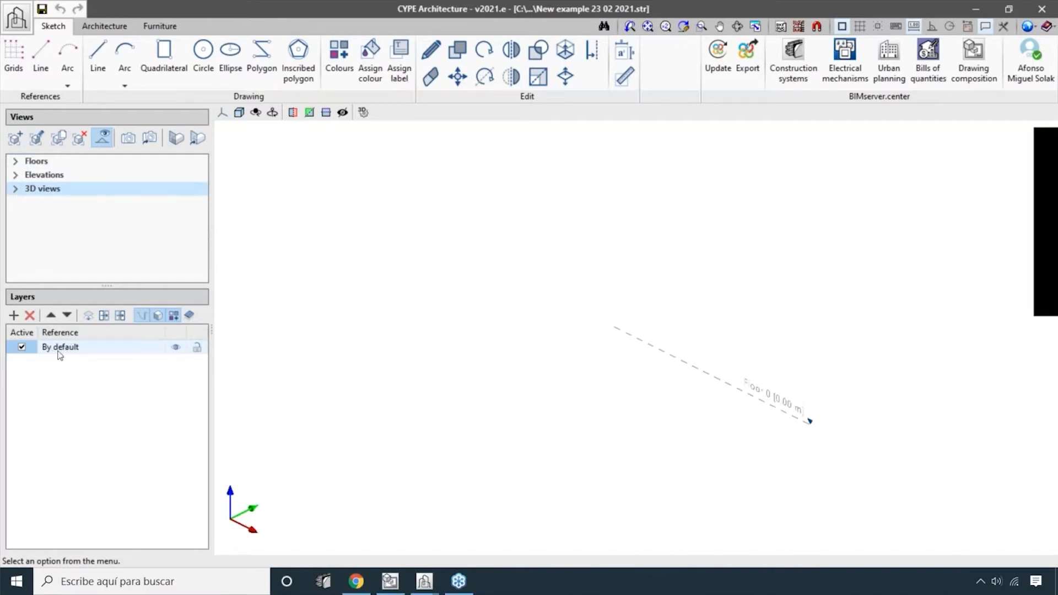
{"action": "scroll", "coordinate": [662, 372], "scroll_direction": "down", "scroll_amount": 2}
{"action": "scroll", "coordinate": [771, 351], "scroll_direction": "up", "scroll_amount": 2}
{"action": "middle_click_drag", "start_coordinate": [784, 348], "coordinate": [631, 356]}
{"action": "scroll", "coordinate": [624, 367], "scroll_direction": "up", "scroll_amount": 1}
{"action": "middle_click_drag", "start_coordinate": [566, 365], "coordinate": [604, 359]}
{"action": "scroll", "coordinate": [590, 346], "scroll_direction": "up", "scroll_amount": 2}
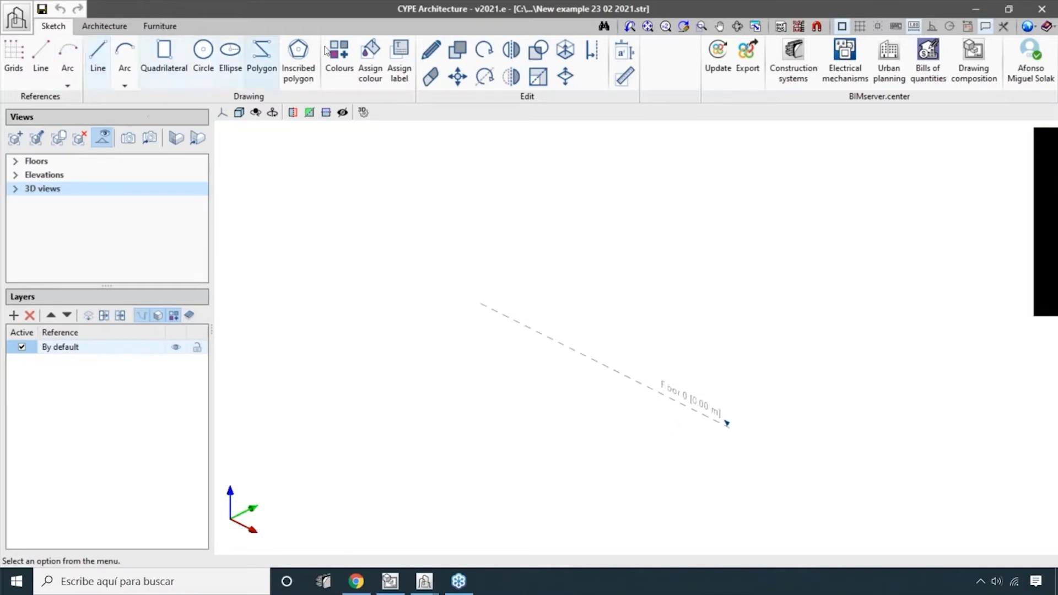
- Look through the sketching, architecture and furniture tools available for the new job
{"action": "left_click", "coordinate": [108, 28]}
{"action": "left_click", "coordinate": [156, 28]}
{"action": "left_click", "coordinate": [110, 26]}
{"action": "left_click", "coordinate": [53, 25]}
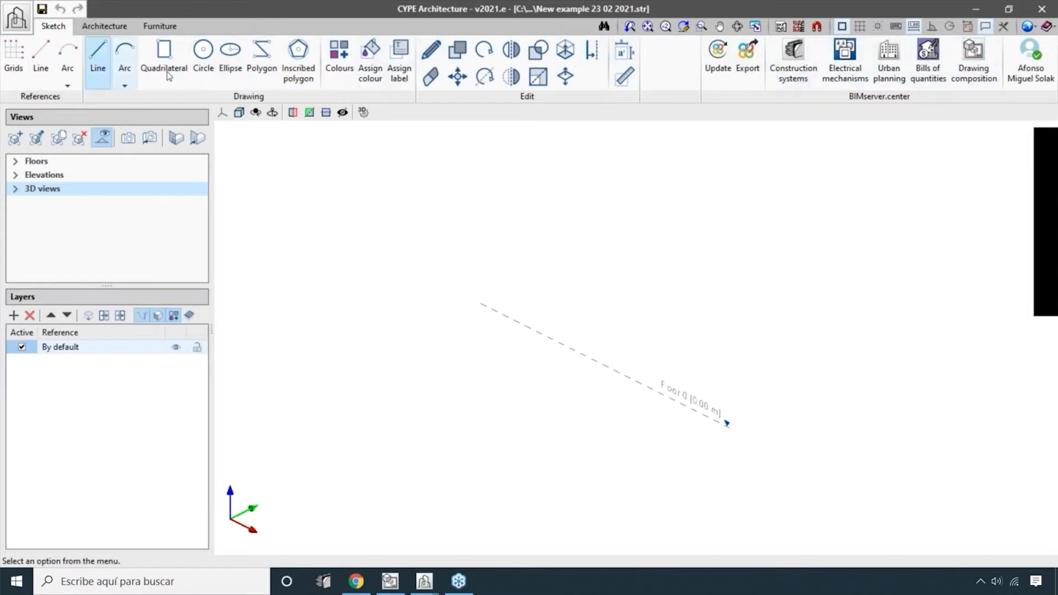
{"action": "left_click", "coordinate": [104, 26]}
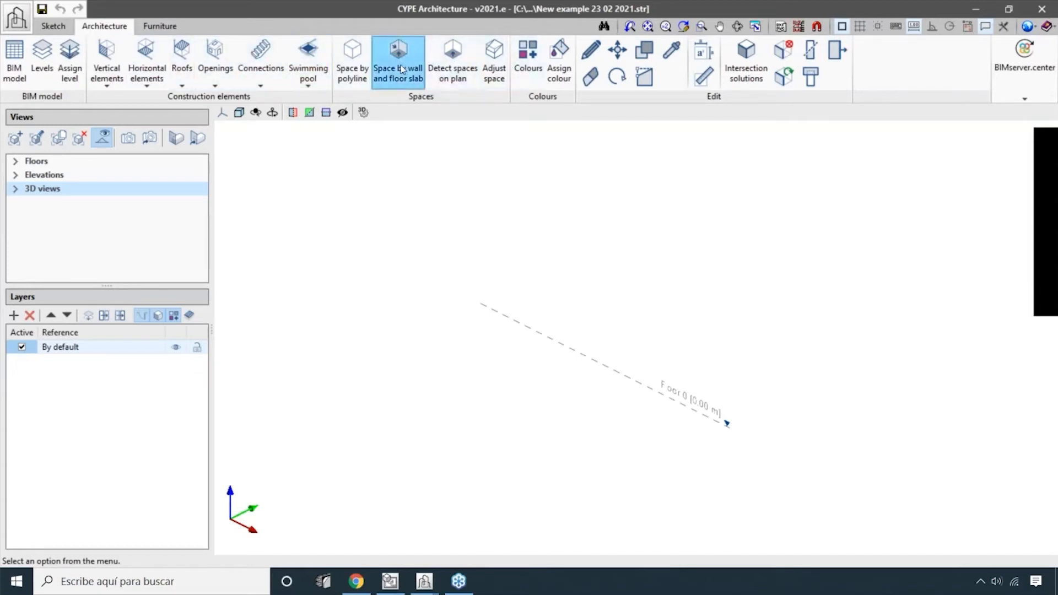
{"action": "left_click", "coordinate": [164, 26]}
{"action": "left_click", "coordinate": [83, 25]}
{"action": "left_click", "coordinate": [53, 26]}
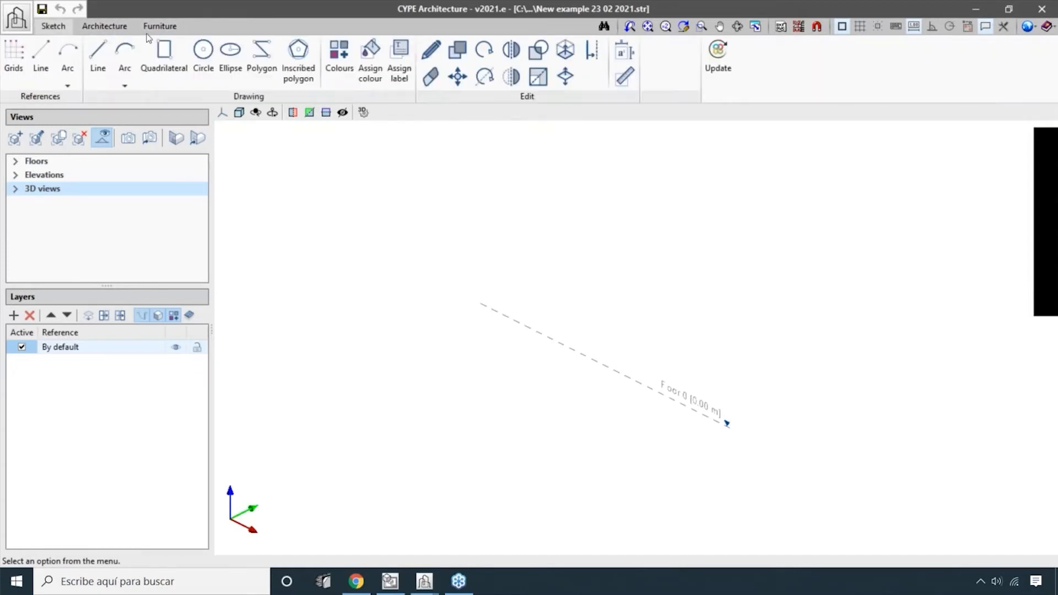
{"action": "left_click", "coordinate": [105, 26]}
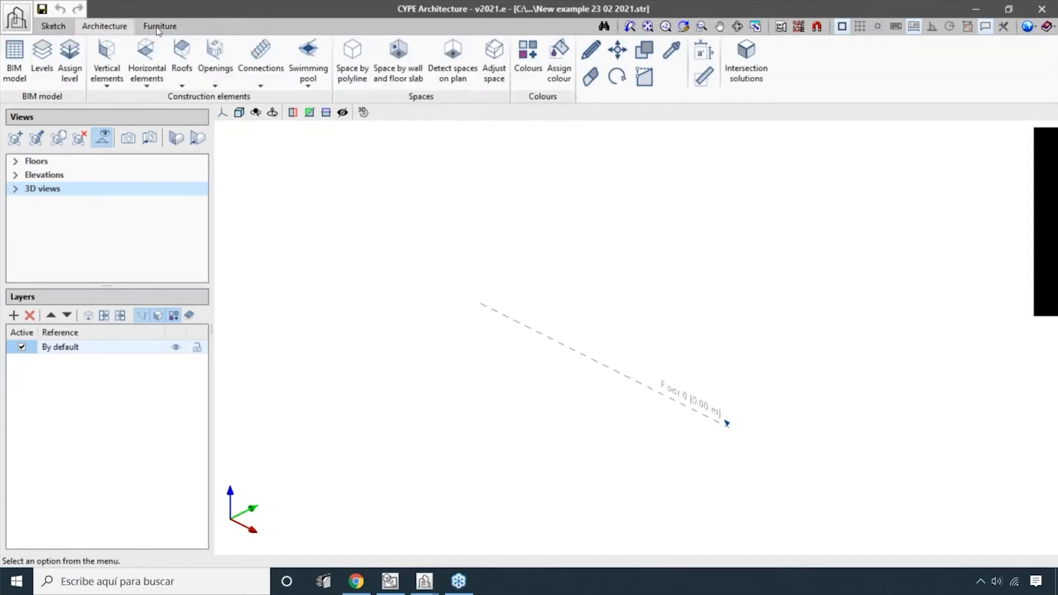
- Display the Vertical elements and Horizontal elements tool sets in turn, moving each into the drawing area
{"action": "left_click", "coordinate": [107, 64]}
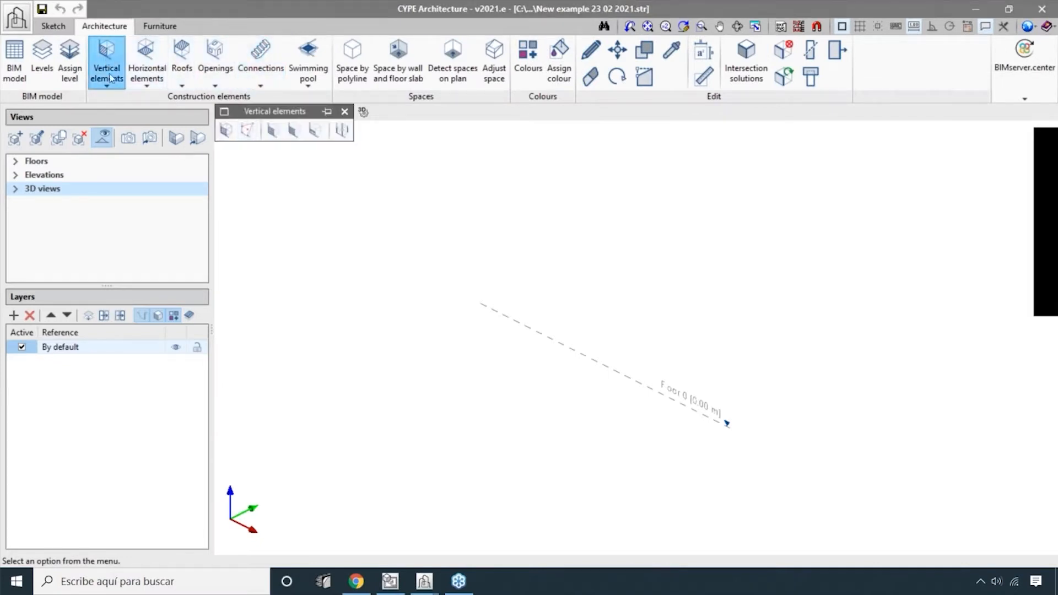
{"action": "left_click_drag", "start_coordinate": [280, 111], "coordinate": [346, 247]}
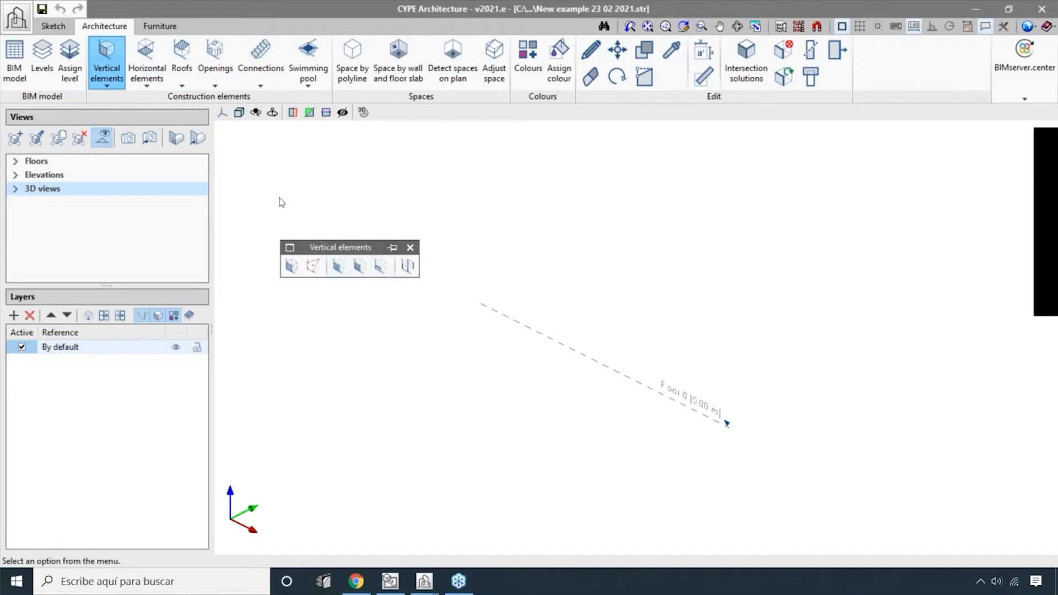
{"action": "left_click", "coordinate": [146, 64]}
{"action": "left_click_drag", "start_coordinate": [255, 113], "coordinate": [290, 225]}
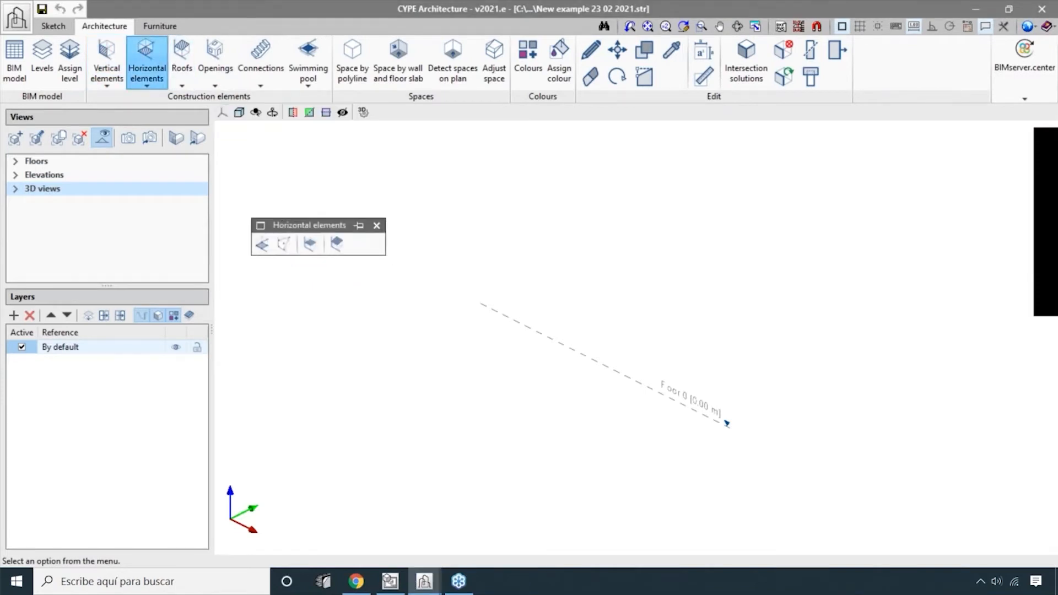
- Dock the Roofs and Vertical elements tool sets side by side above the drawing area
{"action": "left_click", "coordinate": [182, 64]}
{"action": "left_click_drag", "start_coordinate": [254, 116], "coordinate": [314, 211]}
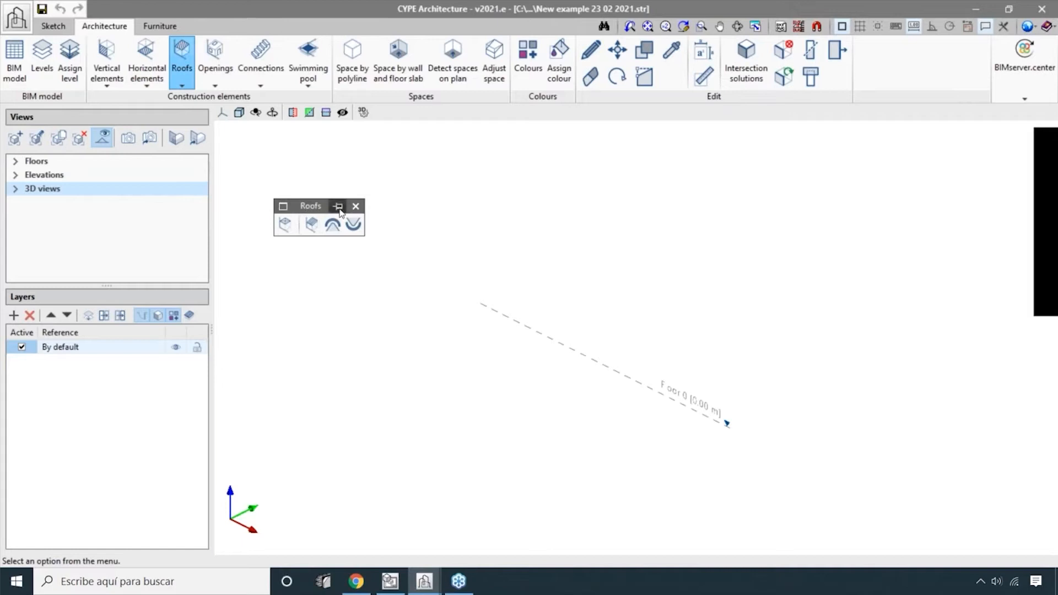
{"action": "left_click_drag", "start_coordinate": [317, 213], "coordinate": [373, 150]}
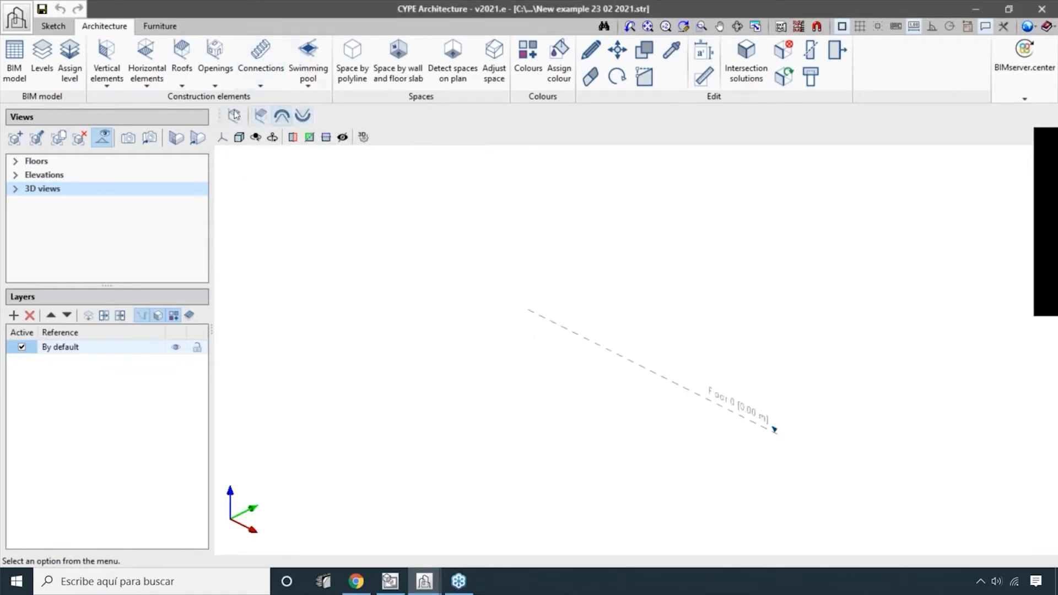
{"action": "left_click", "coordinate": [106, 62]}
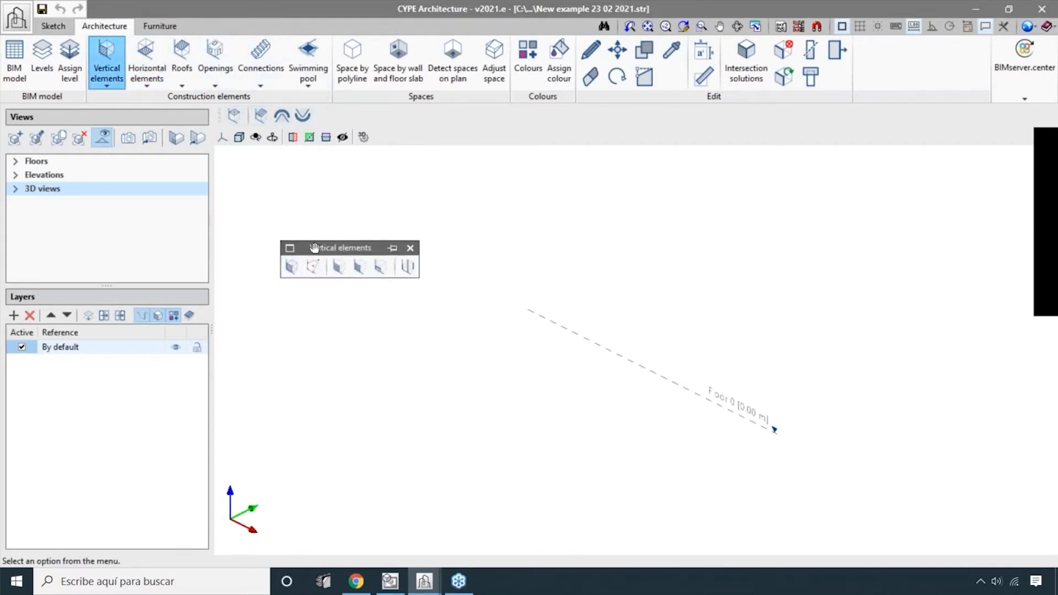
{"action": "left_click_drag", "start_coordinate": [310, 247], "coordinate": [378, 92]}
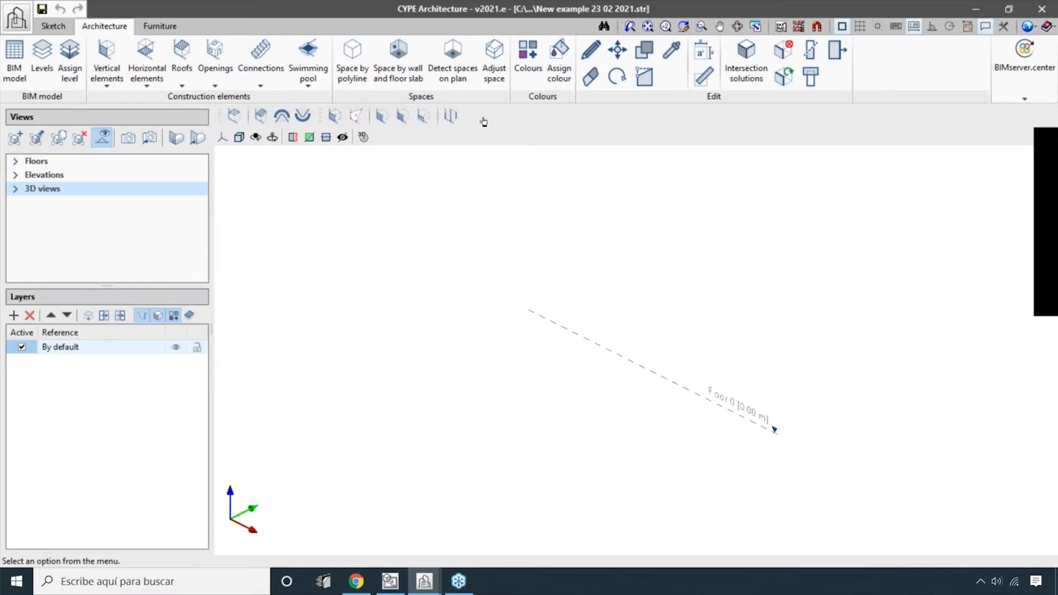
{"action": "left_click_drag", "start_coordinate": [484, 122], "coordinate": [474, 121]}
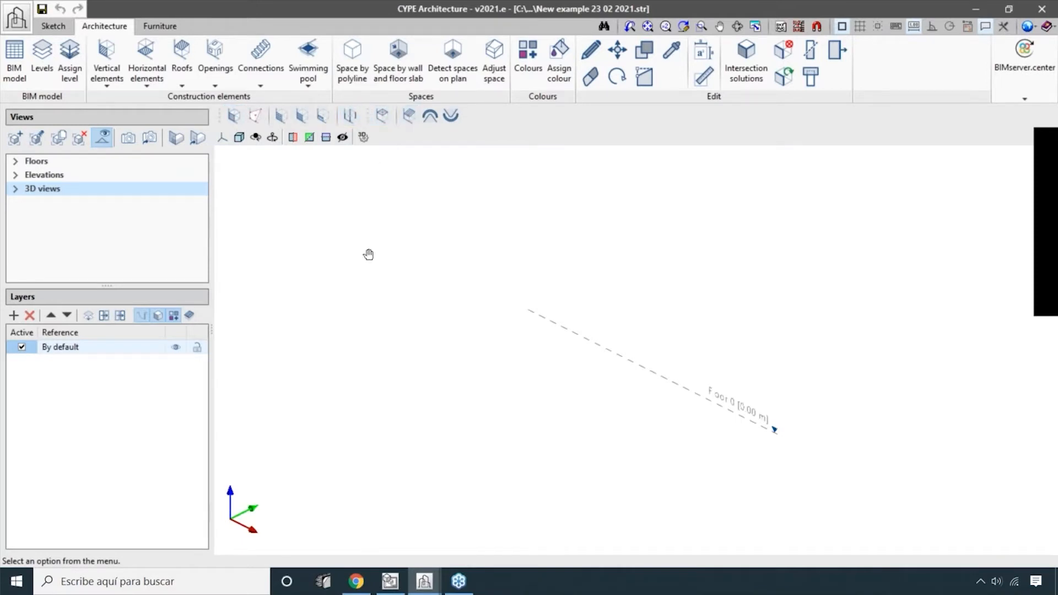
- Undock and close the Roofs and Vertical elements tool sets to clear the drawing area
{"action": "left_click_drag", "start_coordinate": [368, 255], "coordinate": [370, 255]}
{"action": "left_click", "coordinate": [451, 265]}
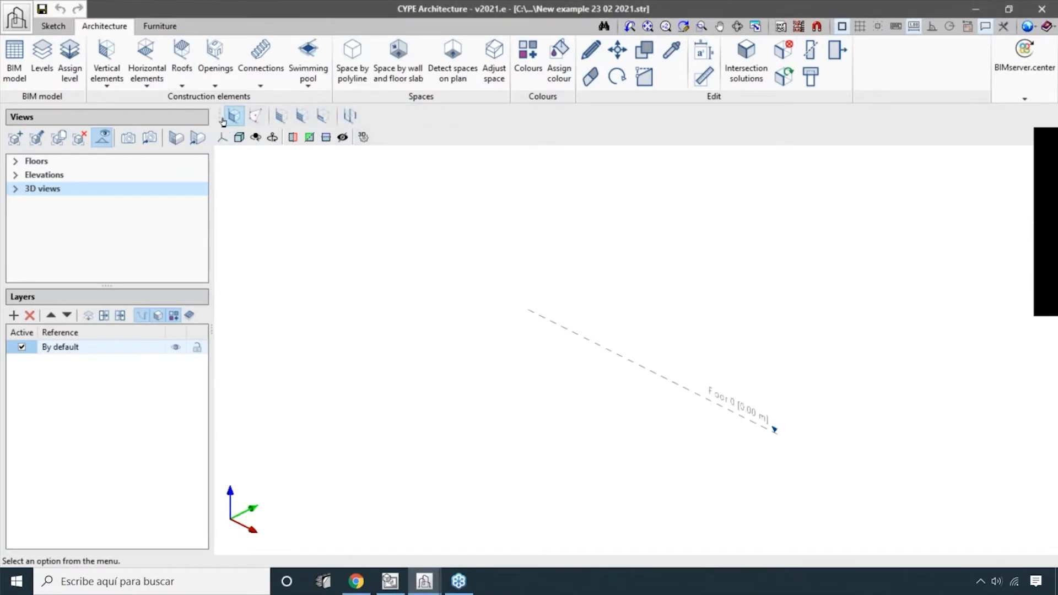
{"action": "left_click_drag", "start_coordinate": [222, 116], "coordinate": [310, 254]}
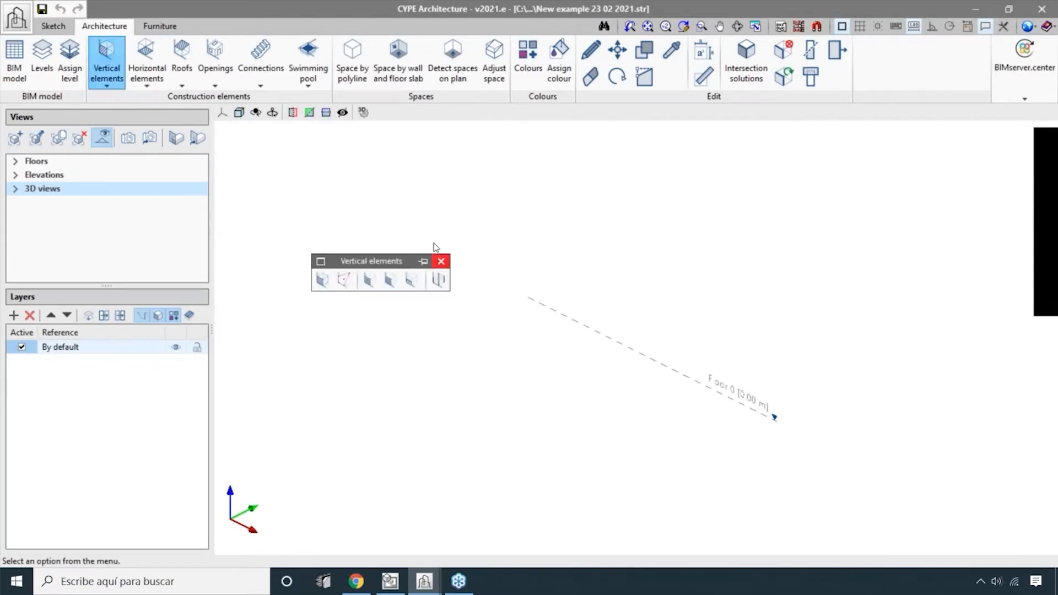
{"action": "left_click", "coordinate": [441, 261]}
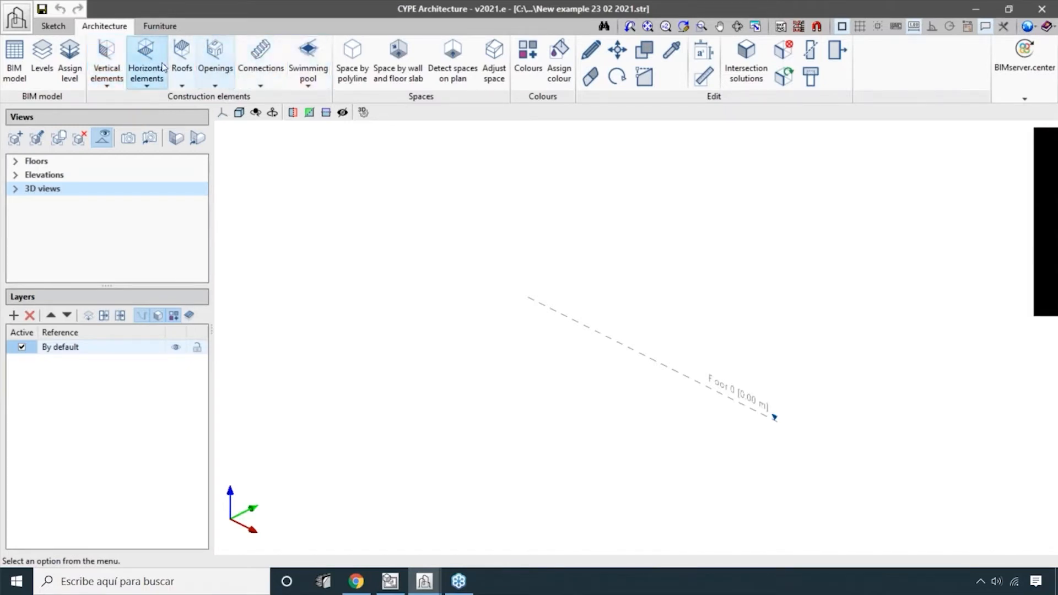
{"action": "left_click", "coordinate": [116, 66]}
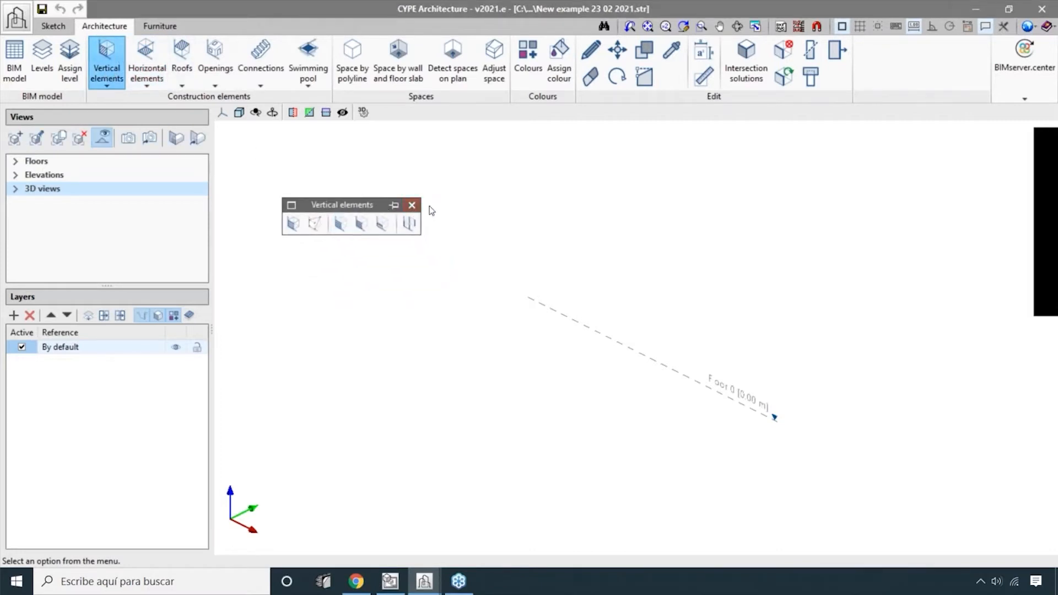
{"action": "left_click", "coordinate": [411, 205]}
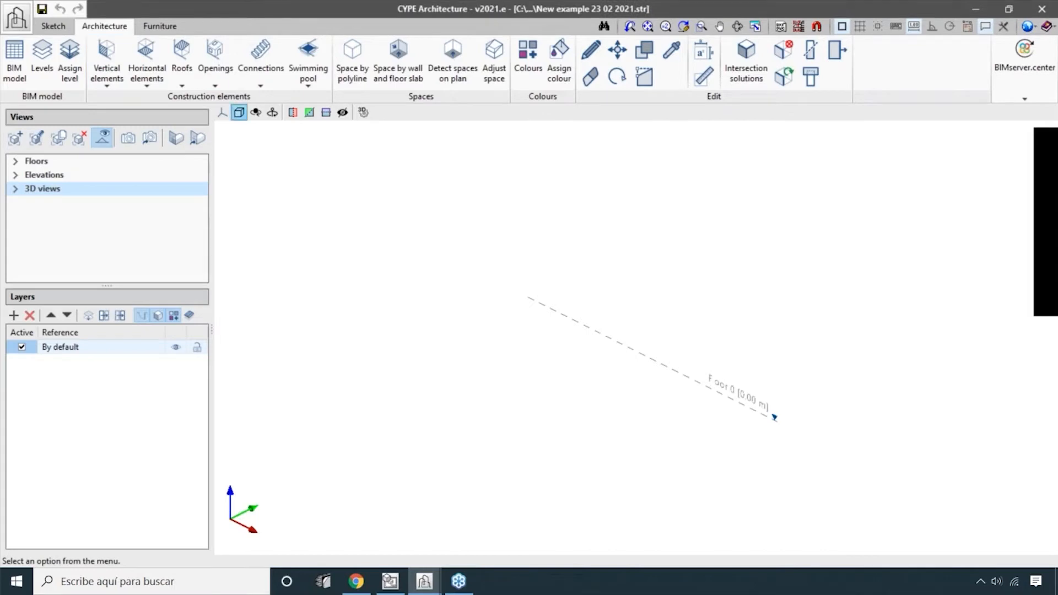
- Create a new reference grid in the job
{"action": "middle_click_drag", "start_coordinate": [612, 260], "coordinate": [565, 273]}
{"action": "scroll", "coordinate": [110, 56], "scroll_direction": "up", "scroll_amount": 1}
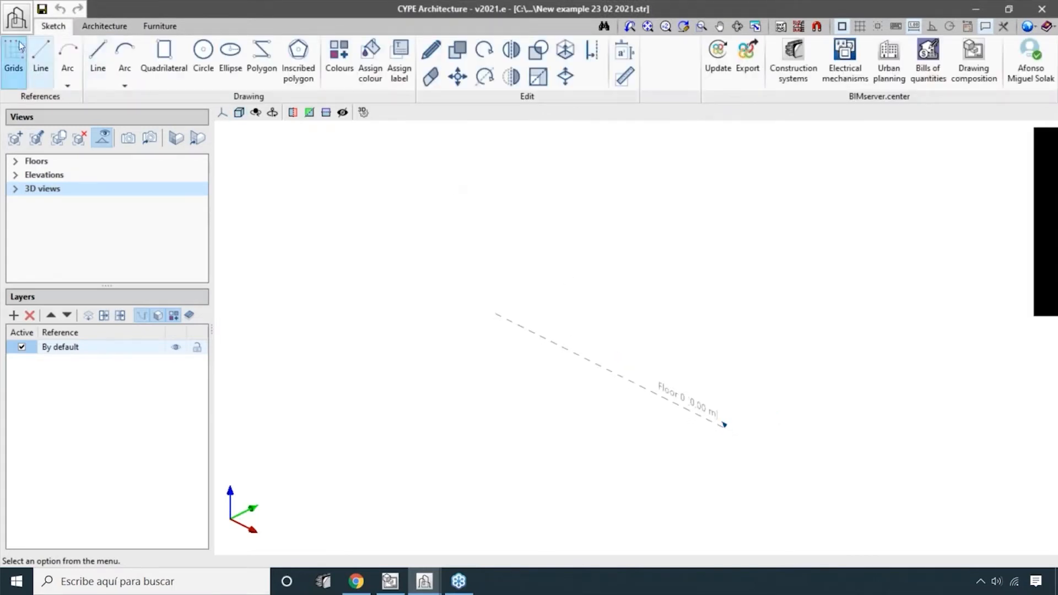
{"action": "left_click", "coordinate": [14, 61]}
{"action": "left_click", "coordinate": [398, 178]}
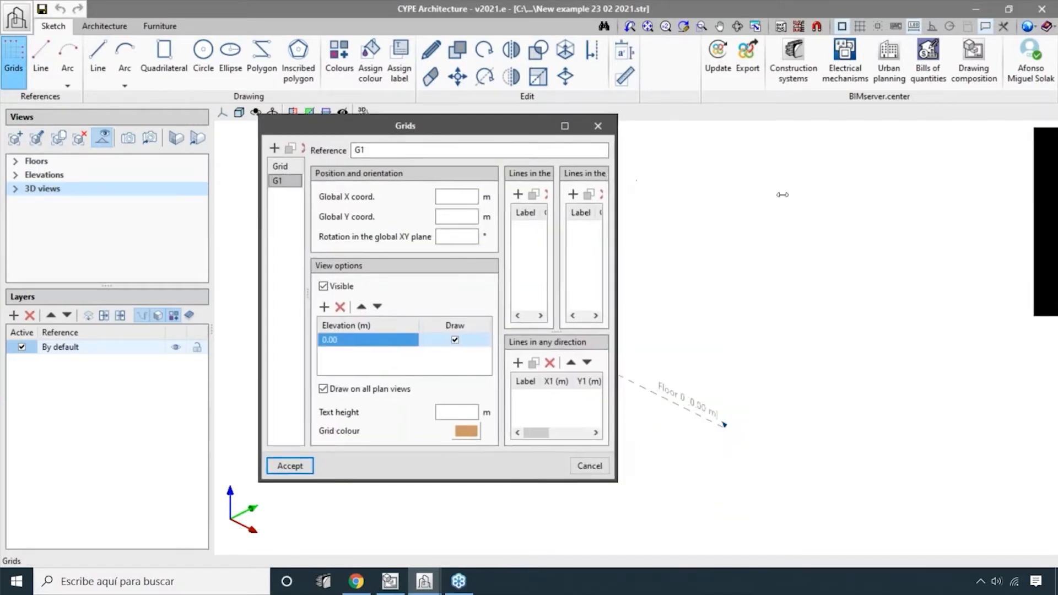
- Add three X-direction grid lines A, B and C at coordinates 0.00, 2.00 and 4.00 m
{"action": "left_click", "coordinate": [557, 195]}
{"action": "left_click", "coordinate": [557, 194]}
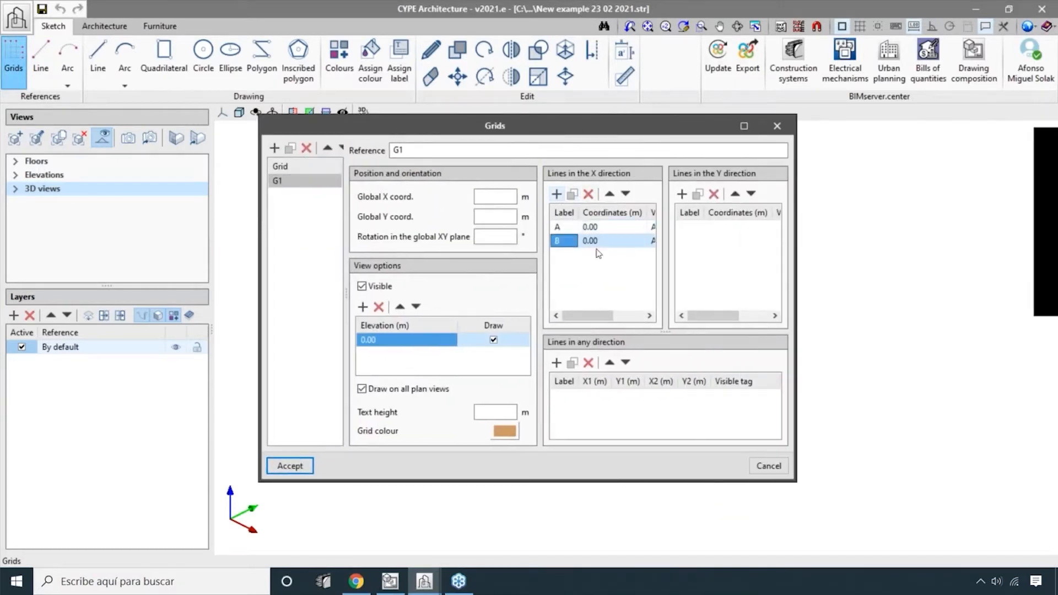
{"action": "left_click", "coordinate": [602, 245]}
{"action": "type", "text": "2"}
{"action": "key", "text": "Return"}
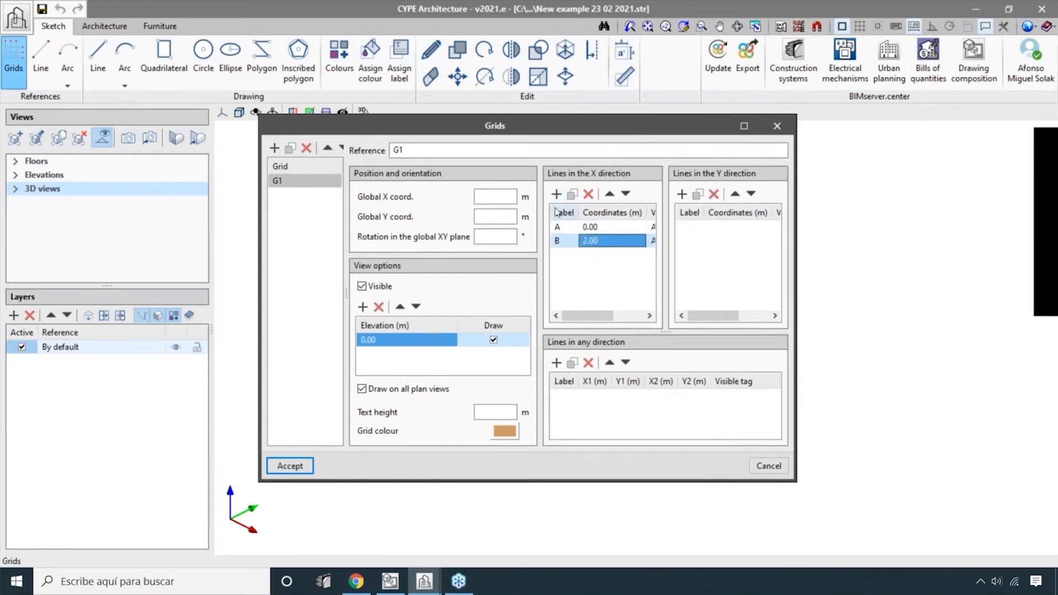
{"action": "left_click", "coordinate": [557, 194]}
{"action": "left_click", "coordinate": [607, 255]}
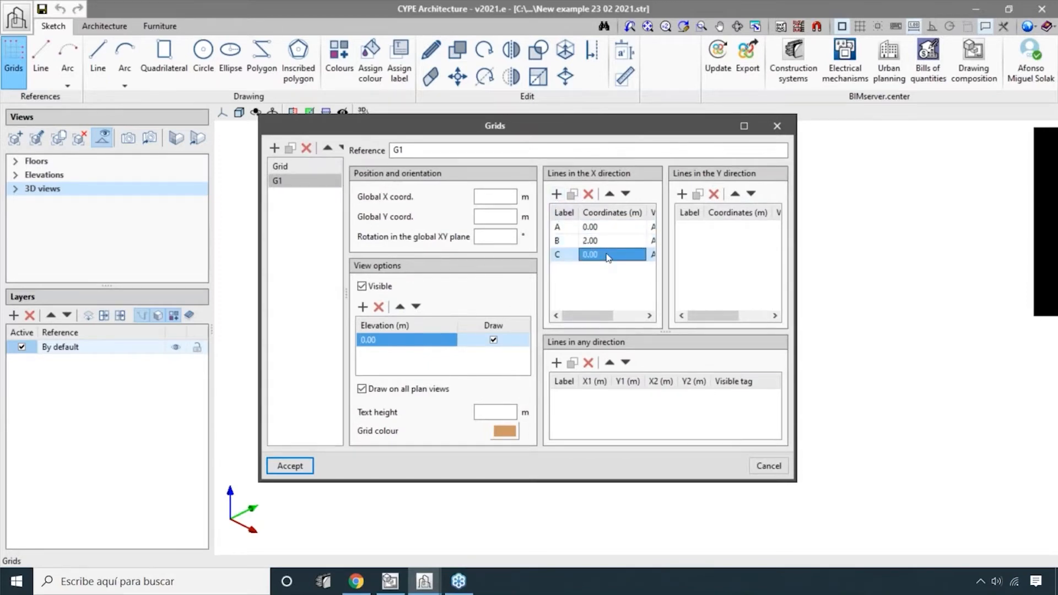
{"action": "left_click", "coordinate": [609, 257]}
{"action": "key", "text": "Return"}
- Add three Y-direction grid lines 1, 2 and 3 at 0.00, 2.00 and 4.00 m, and place the finished grid in the model
{"action": "left_click", "coordinate": [682, 194]}
{"action": "left_click", "coordinate": [683, 194]}
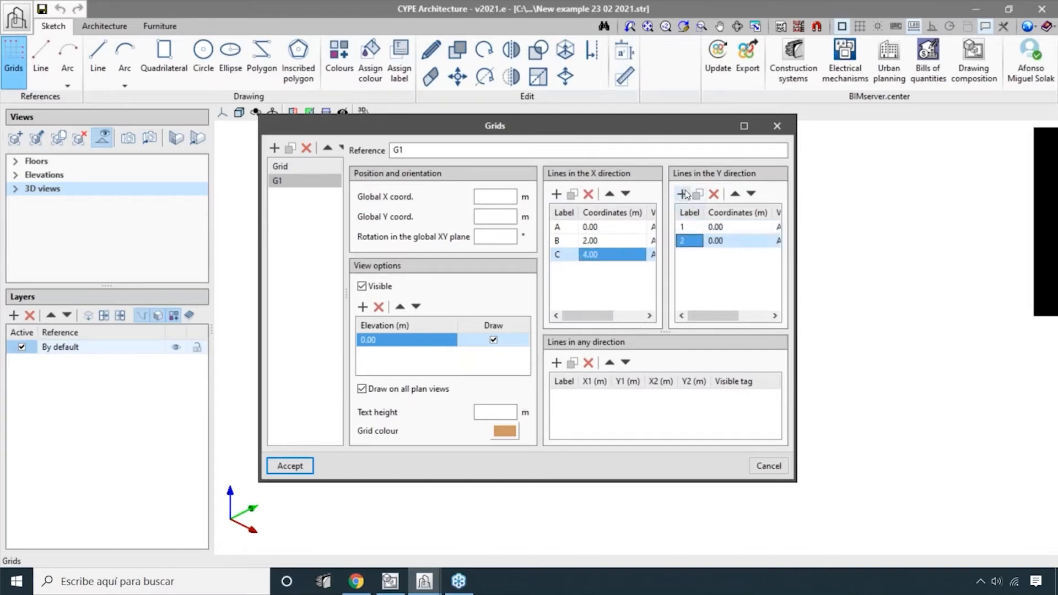
{"action": "left_click", "coordinate": [717, 244]}
{"action": "type", "text": "2"}
{"action": "key", "text": "Return"}
{"action": "left_click", "coordinate": [683, 196]}
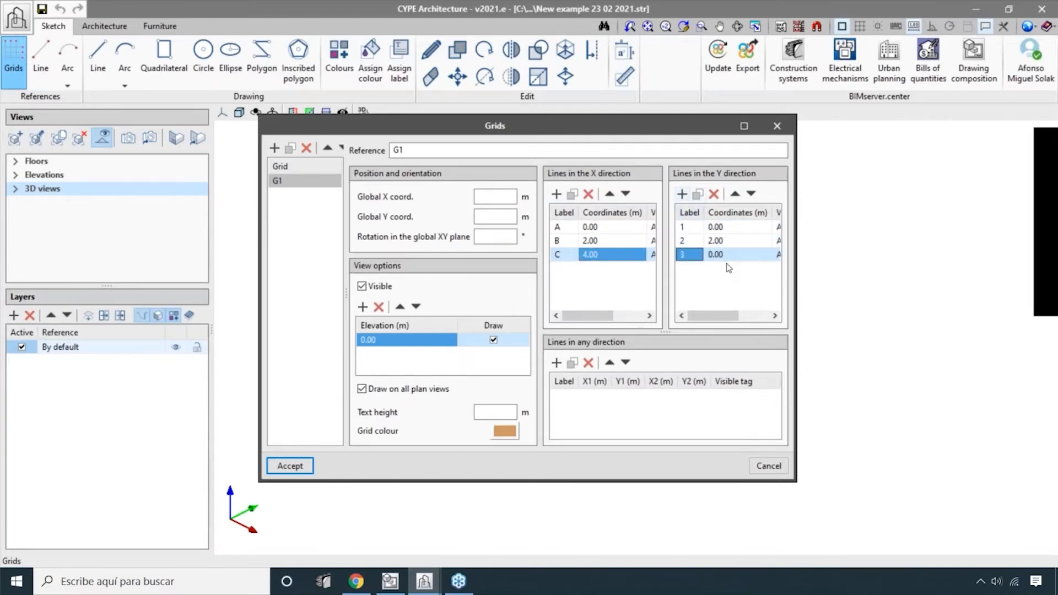
{"action": "left_click", "coordinate": [727, 258]}
{"action": "left_click", "coordinate": [727, 260]}
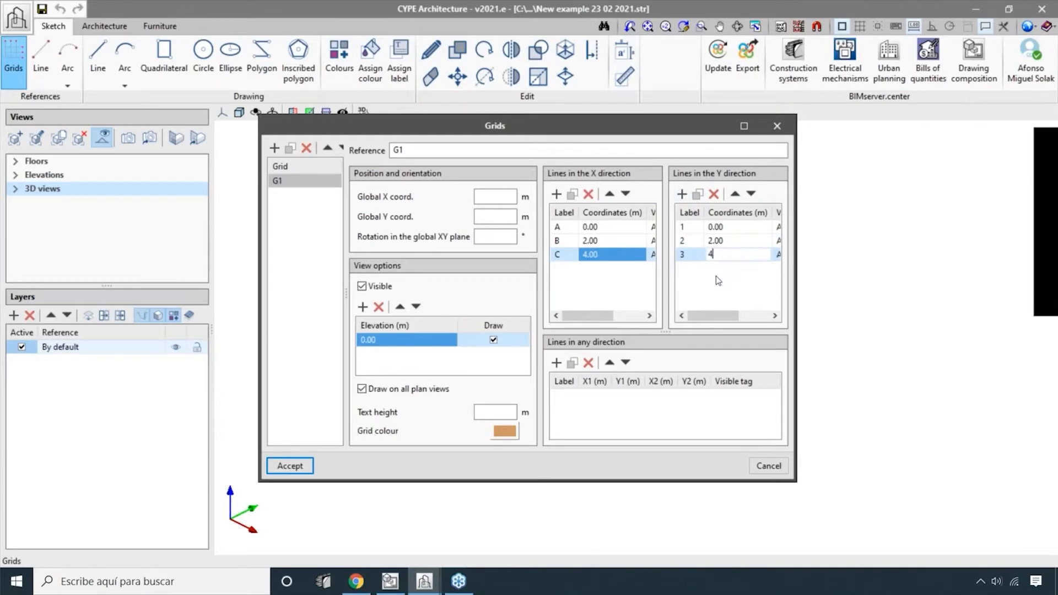
{"action": "key", "text": "Return"}
{"action": "left_click", "coordinate": [290, 467]}
{"action": "middle_click_drag", "start_coordinate": [634, 406], "coordinate": [498, 385]}
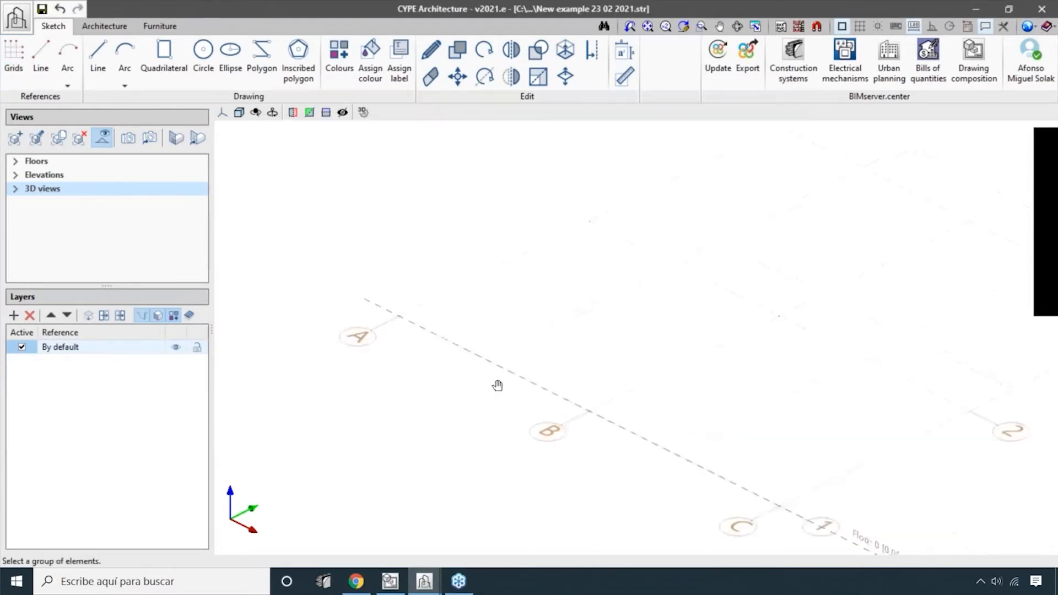
{"action": "scroll", "coordinate": [498, 386], "scroll_direction": "down", "scroll_amount": 3}
{"action": "scroll", "coordinate": [505, 319], "scroll_direction": "up", "scroll_amount": 1}
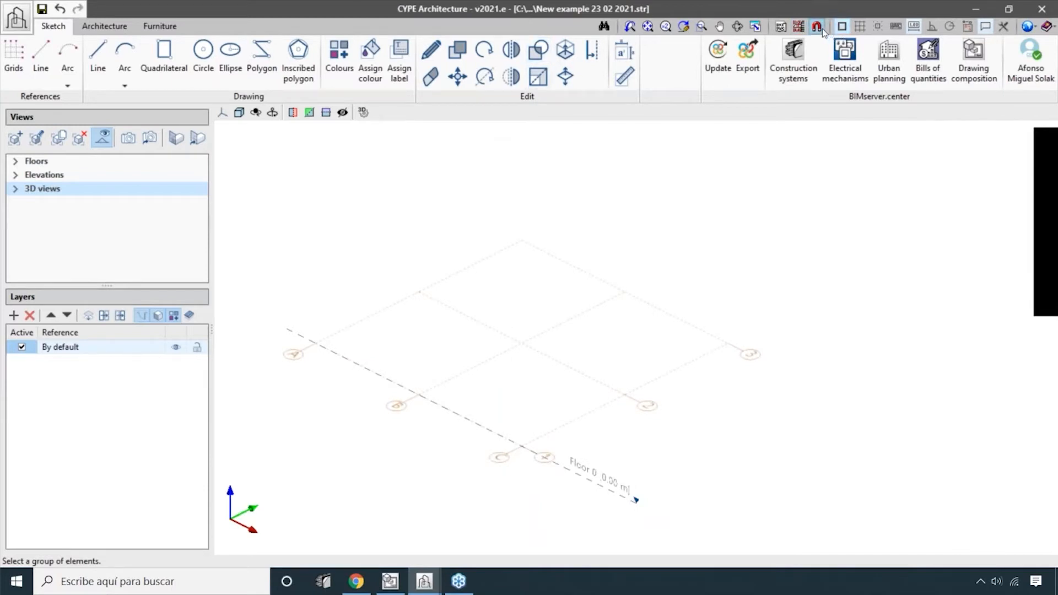
- Open the object snap settings for drawing on the grid
{"action": "left_click", "coordinate": [841, 28]}
{"action": "left_click", "coordinate": [444, 357]}
{"action": "left_click", "coordinate": [842, 26]}
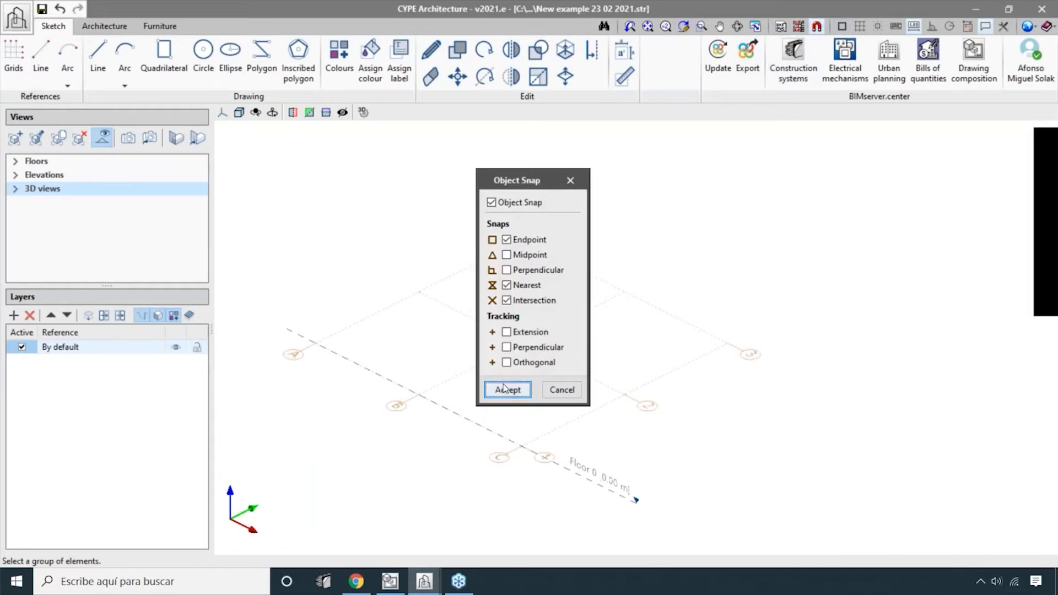
- Apply the Endpoint, Nearest and Intersection snaps and try a line from grid intersection A-2 to C-2
{"action": "left_click", "coordinate": [507, 390]}
{"action": "left_click", "coordinate": [98, 60]}
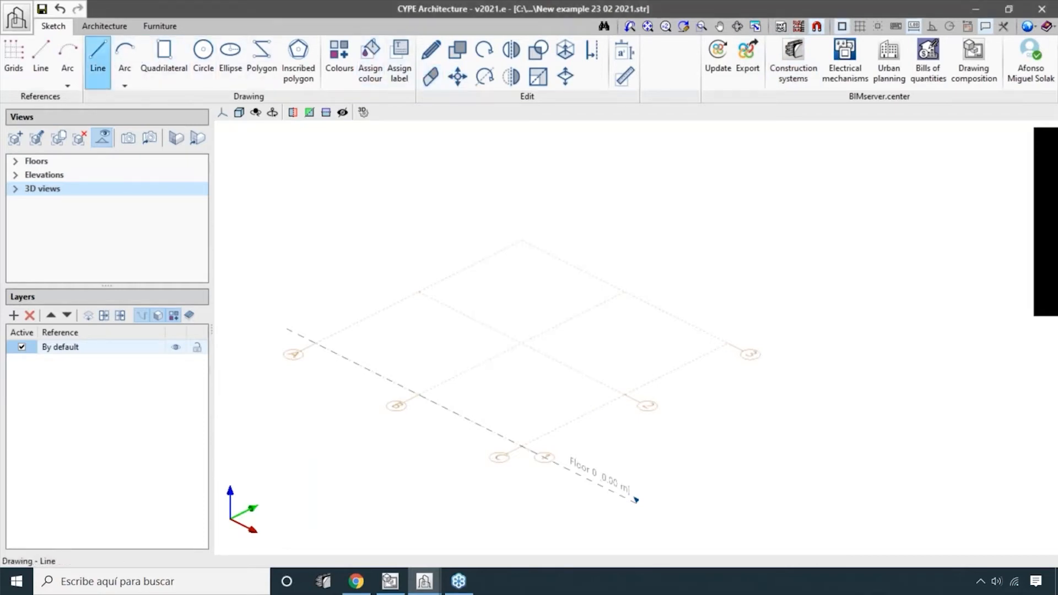
{"action": "left_click", "coordinate": [419, 292]}
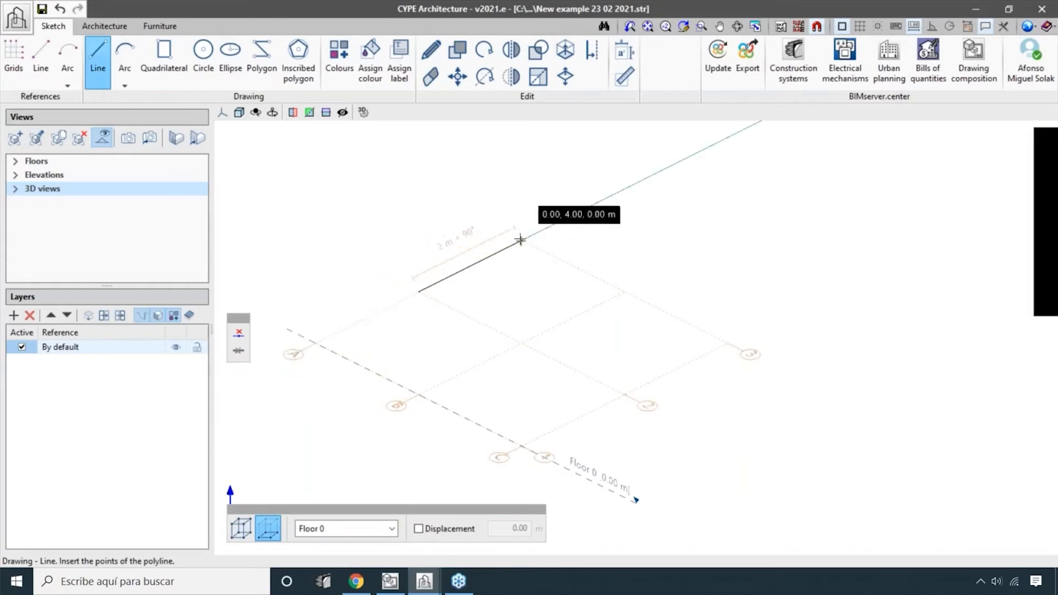
{"action": "left_click", "coordinate": [638, 399]}
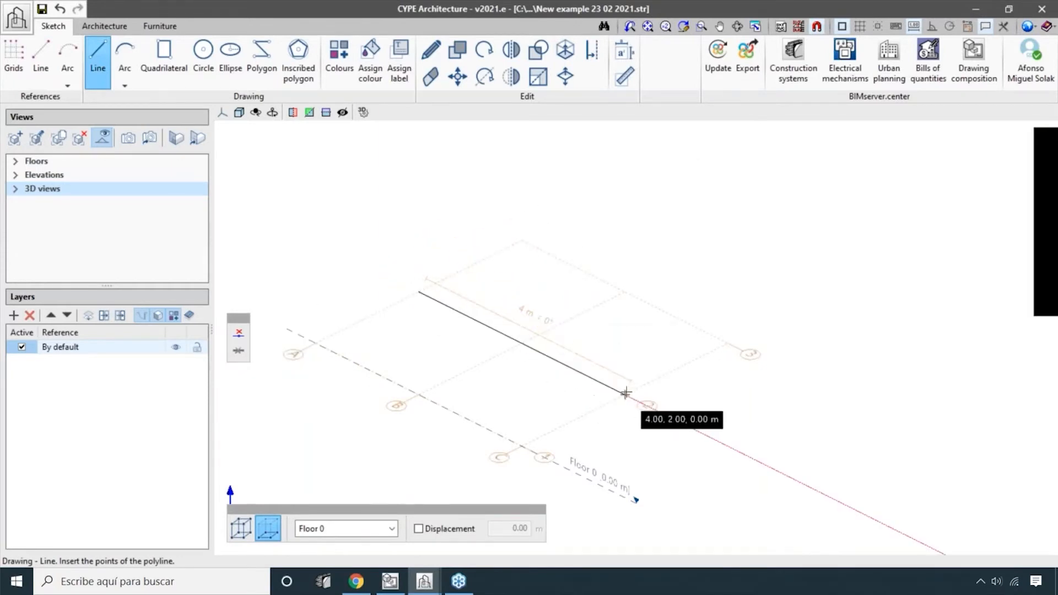
{"action": "scroll", "coordinate": [521, 319], "scroll_direction": "down", "scroll_amount": 3}
{"action": "scroll", "coordinate": [454, 333], "scroll_direction": "up", "scroll_amount": 2}
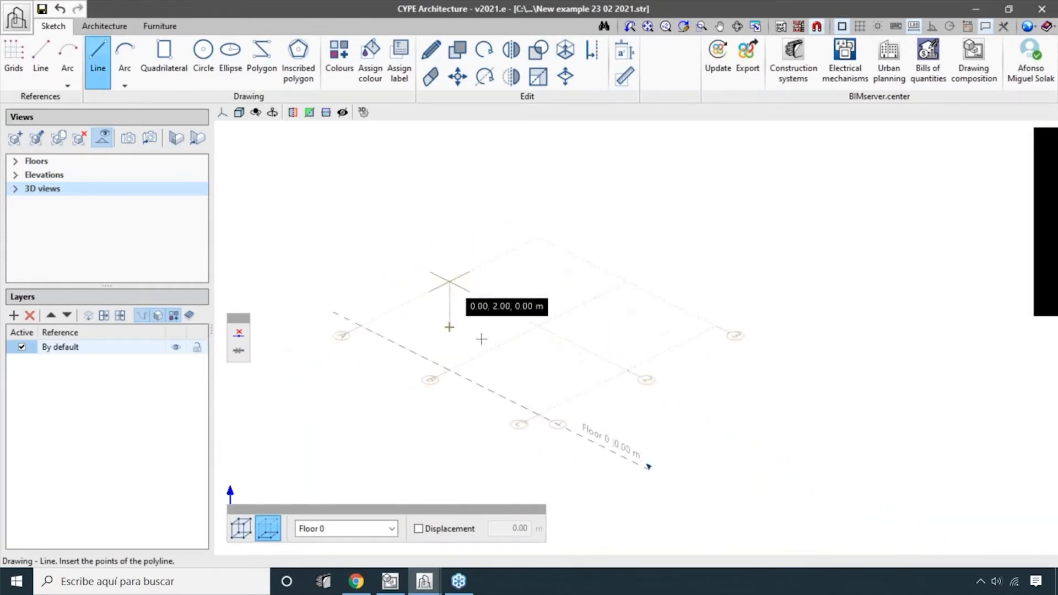
{"action": "middle_click_drag", "start_coordinate": [501, 346], "coordinate": [590, 363]}
{"action": "scroll", "coordinate": [569, 330], "scroll_direction": "up", "scroll_amount": 1}
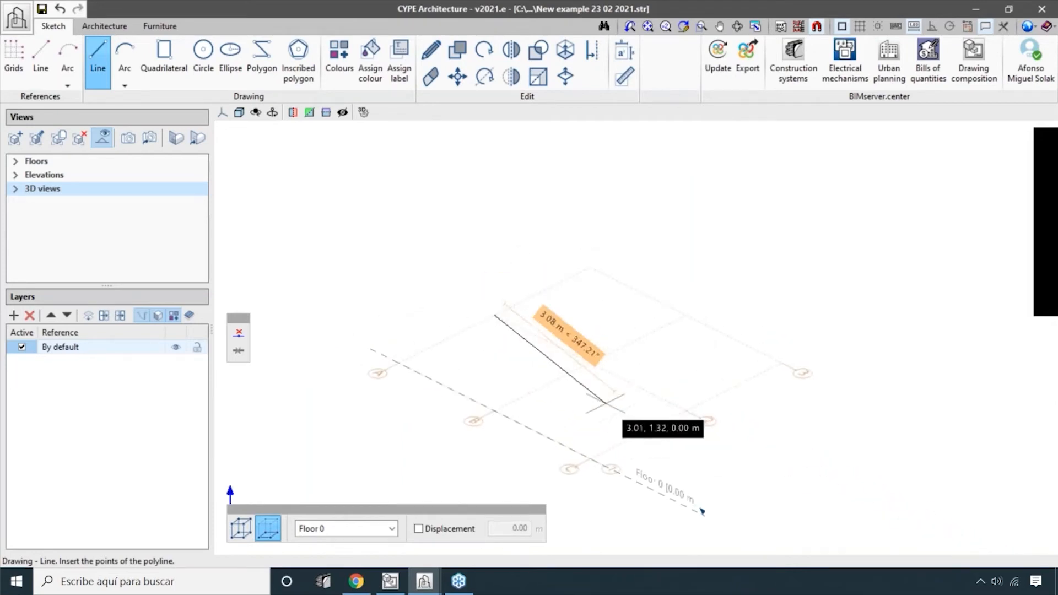
{"action": "middle_click_drag", "start_coordinate": [606, 404], "coordinate": [596, 377]}
- Open the grid definition and examine the coordinates of X-direction lines B and C in grid G1
{"action": "left_click", "coordinate": [16, 61]}
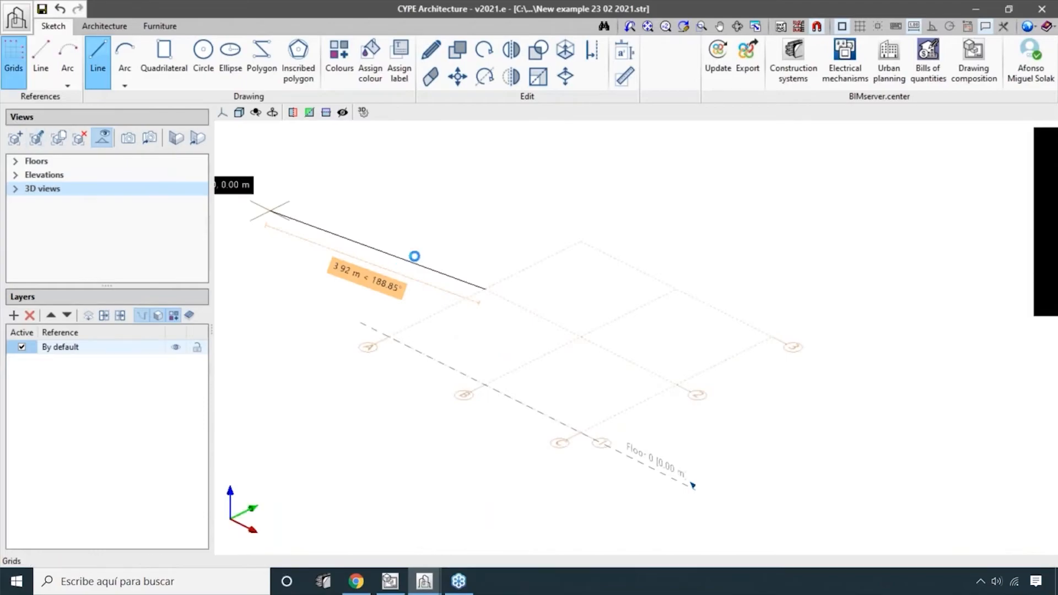
{"action": "left_click", "coordinate": [742, 127]}
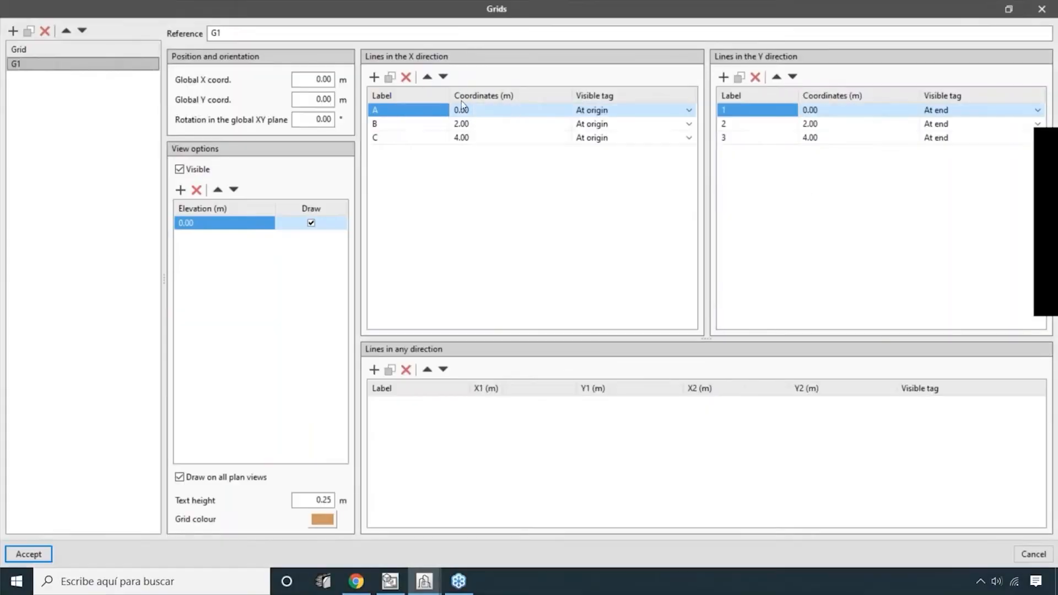
{"action": "left_click", "coordinate": [479, 125]}
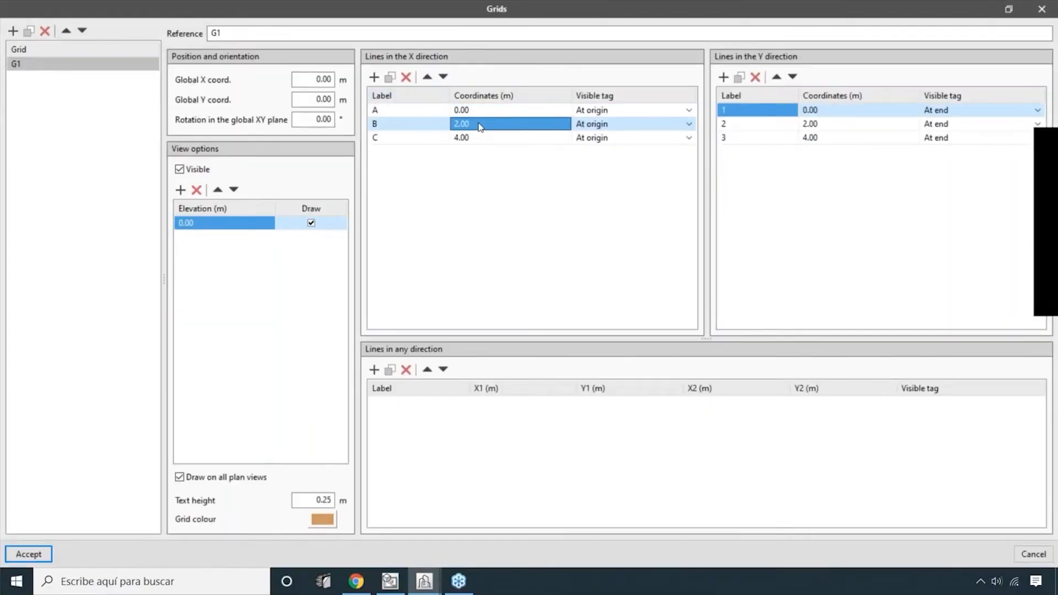
{"action": "left_click", "coordinate": [475, 138]}
{"action": "left_click", "coordinate": [476, 126]}
{"action": "left_click", "coordinate": [478, 138]}
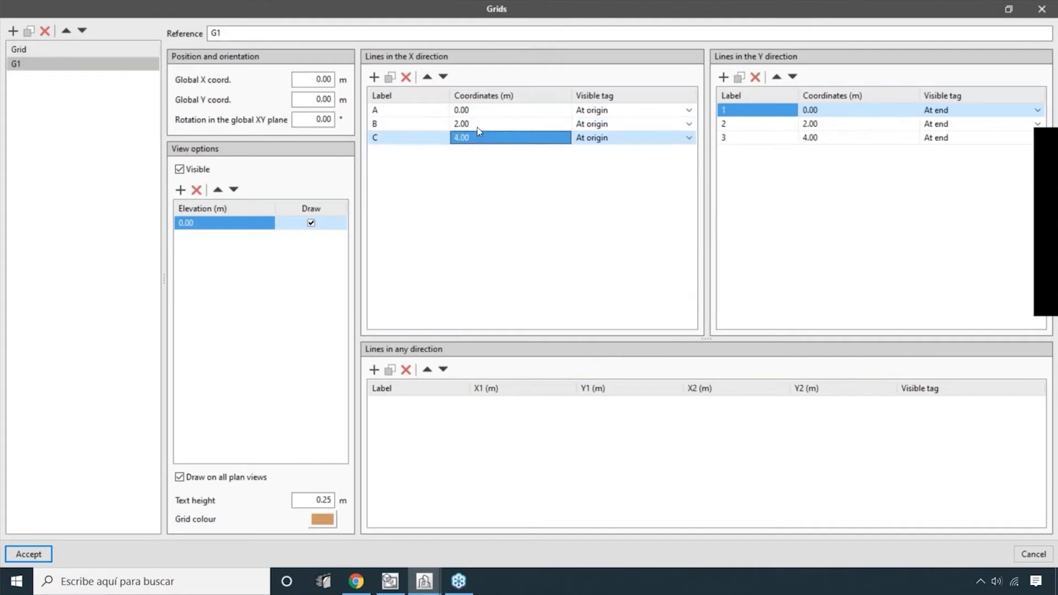
{"action": "left_click", "coordinate": [478, 127]}
{"action": "left_click", "coordinate": [478, 139]}
{"action": "left_click", "coordinate": [482, 127]}
{"action": "left_click", "coordinate": [483, 137]}
{"action": "left_click", "coordinate": [478, 127]}
{"action": "left_click", "coordinate": [479, 138]}
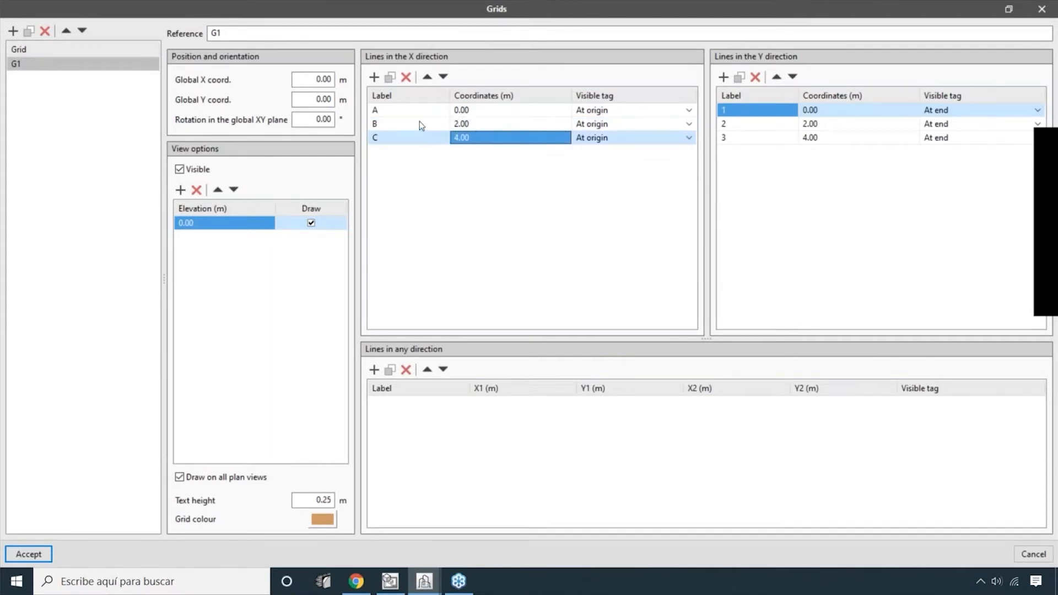
- Set the coordinate of X-direction grid line B to 1.00 m
{"action": "left_click", "coordinate": [467, 126]}
{"action": "double_click", "coordinate": [475, 126]}
{"action": "left_click_drag", "start_coordinate": [488, 126], "coordinate": [448, 125]}
{"action": "type", "text": "1"}
{"action": "left_click", "coordinate": [507, 178]}
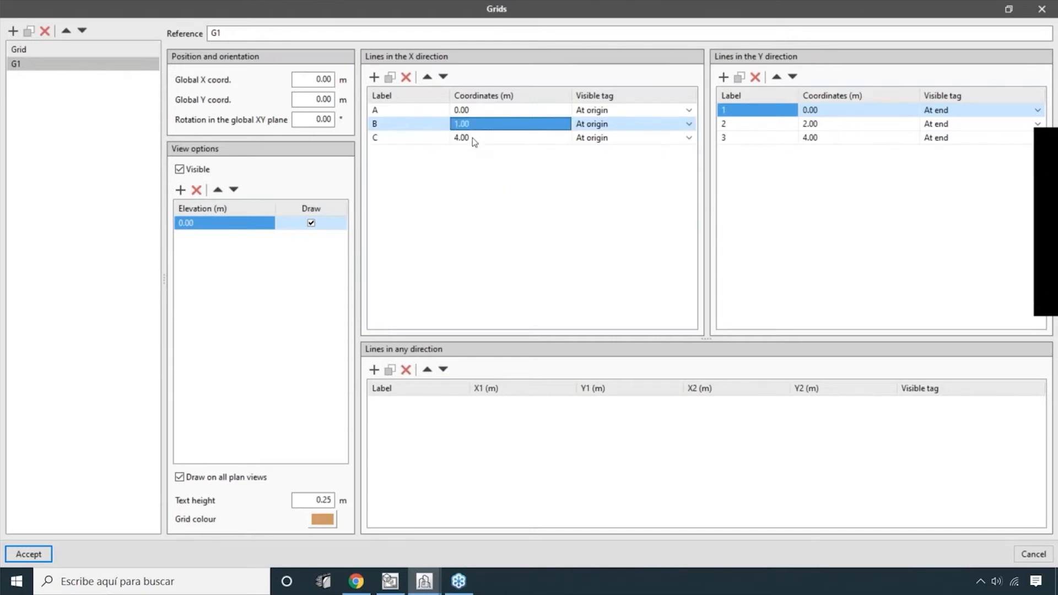
- Add grid line D in the X direction with a coordinate of 7.50 m
{"action": "left_click", "coordinate": [423, 138]}
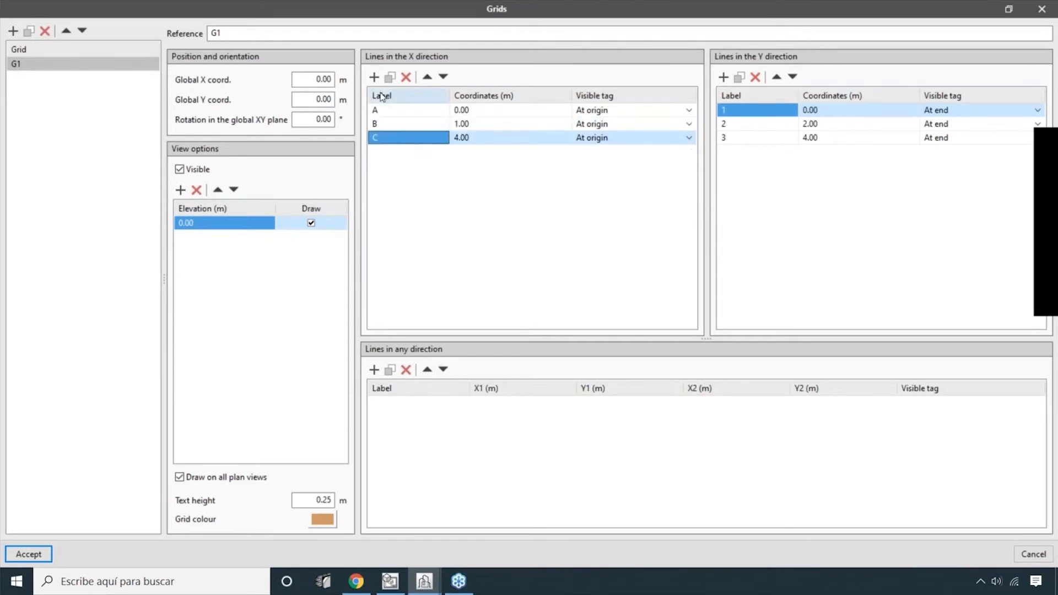
{"action": "left_click", "coordinate": [374, 76]}
{"action": "double_click", "coordinate": [481, 156]}
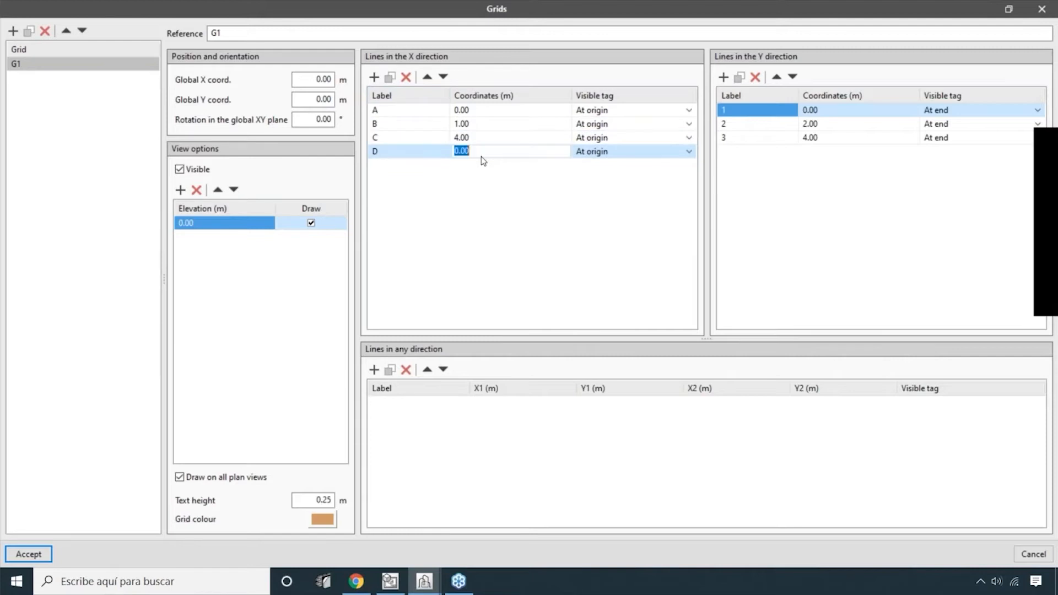
{"action": "type", "text": "7.5"}
{"action": "key", "text": "Tab"}
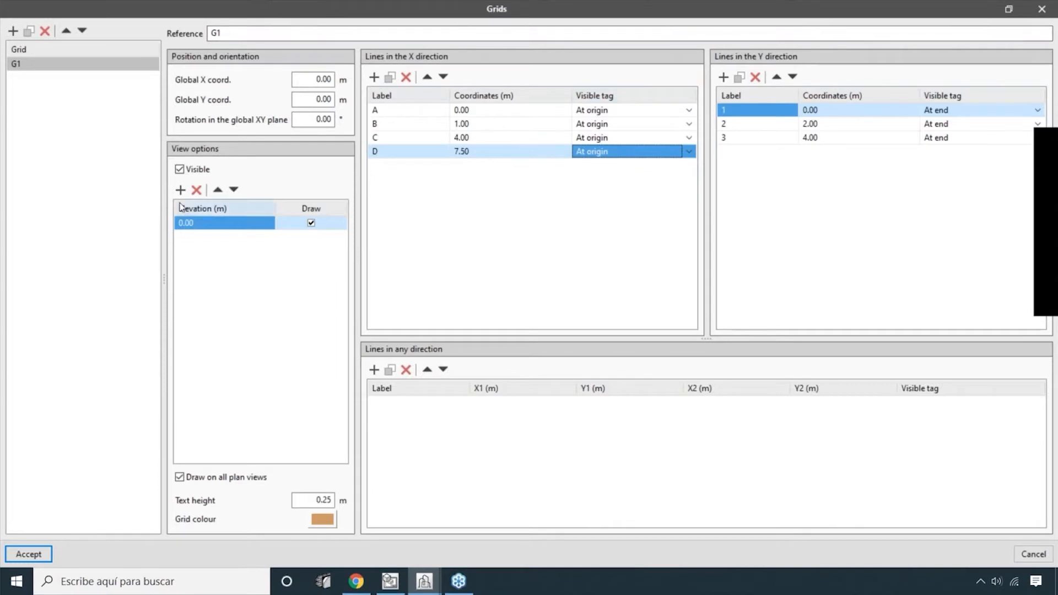
- Add two more view elevations to grid G1, at 3.00 m and 6.00 m
{"action": "left_click", "coordinate": [207, 226]}
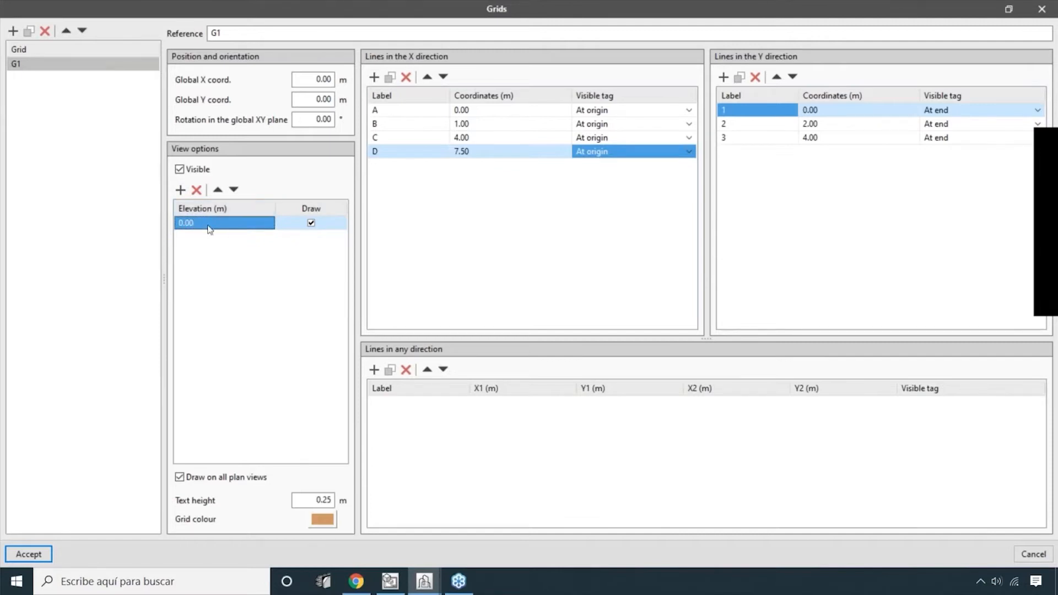
{"action": "left_click", "coordinate": [181, 190]}
{"action": "left_click", "coordinate": [219, 241]}
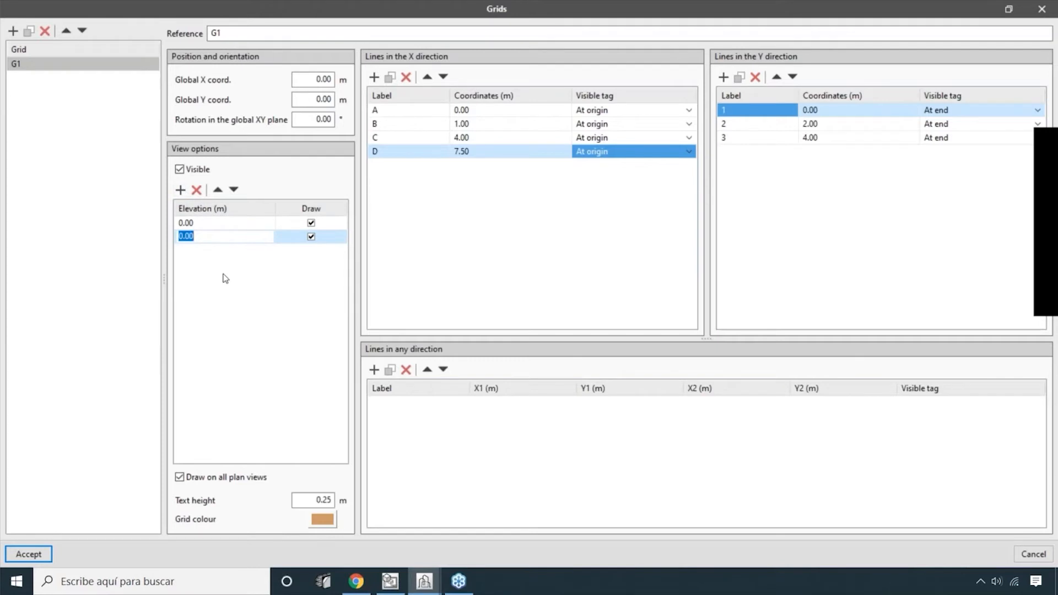
{"action": "type", "text": "3"}
{"action": "key", "text": "Return"}
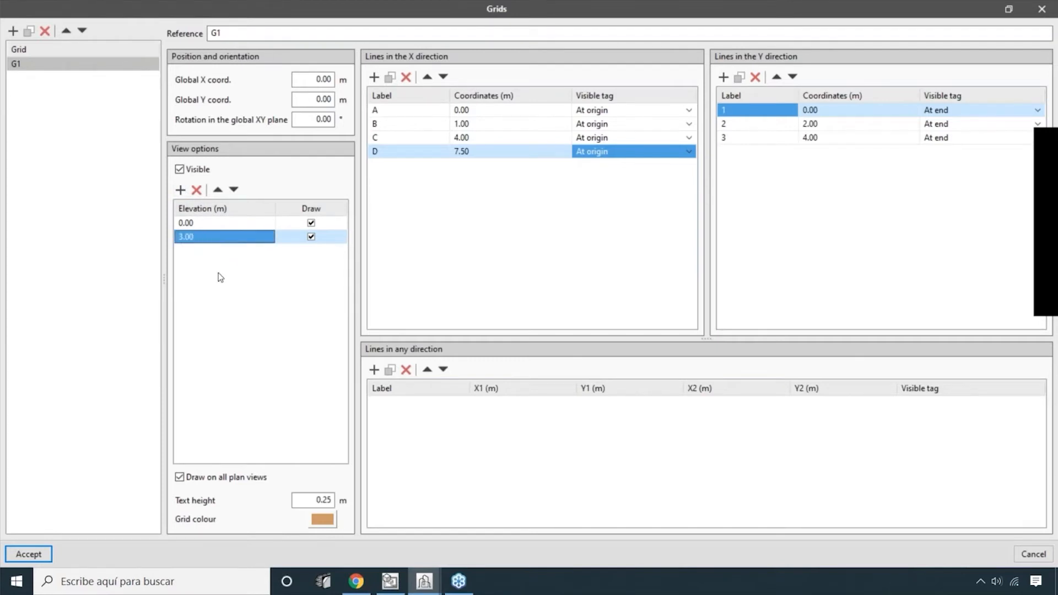
{"action": "left_click", "coordinate": [180, 190]}
{"action": "left_click", "coordinate": [209, 253]}
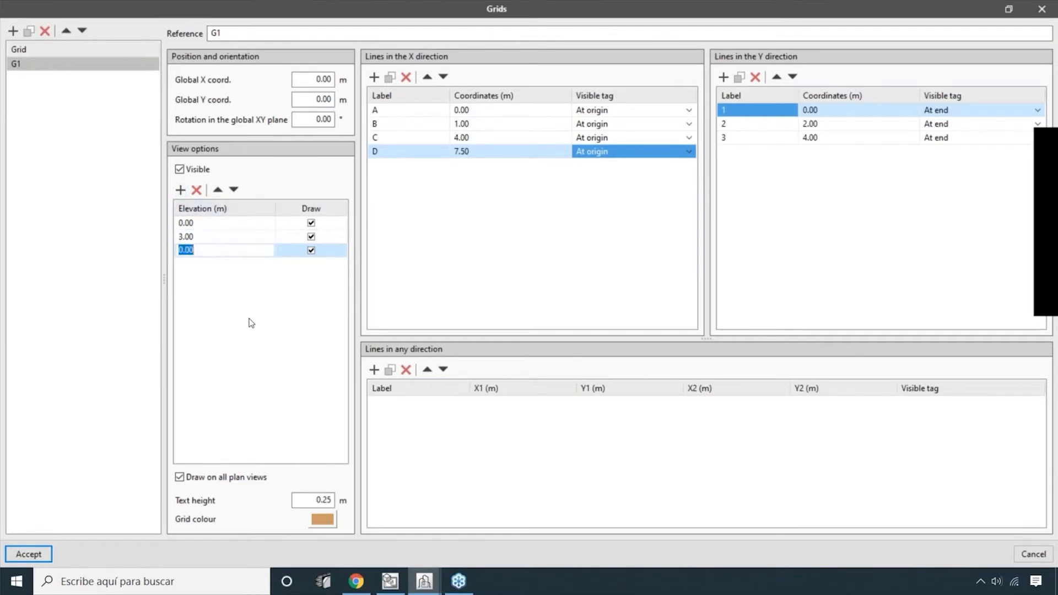
{"action": "type", "text": "6"}
{"action": "key", "text": "Return"}
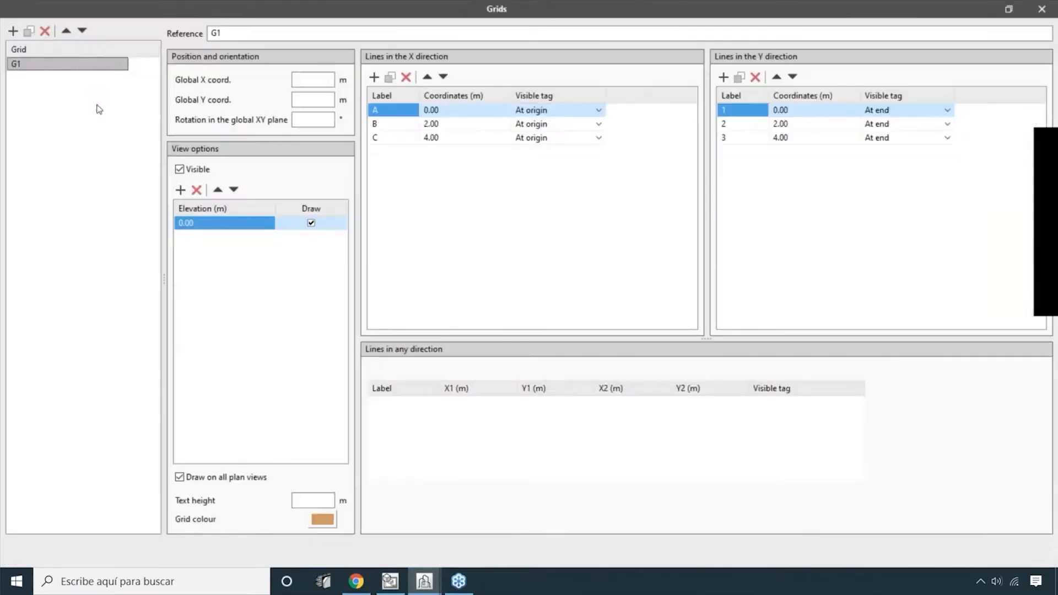
- Duplicate grid G1 and compare the copy with the original
{"action": "left_click", "coordinate": [29, 32]}
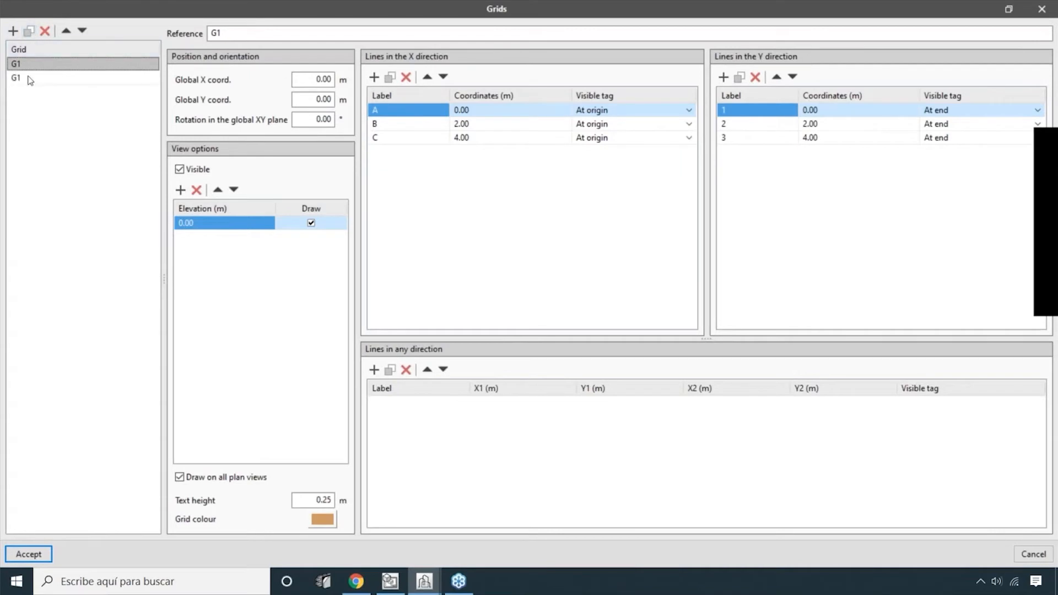
{"action": "left_click", "coordinate": [31, 78]}
{"action": "left_click", "coordinate": [33, 65]}
{"action": "left_click", "coordinate": [73, 83]}
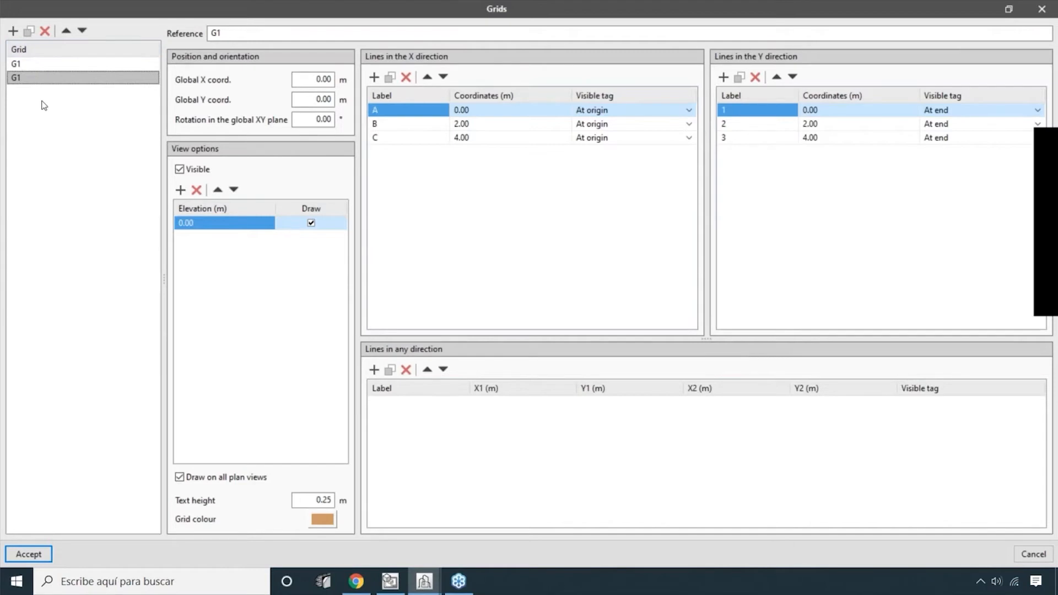
- Delete both G1 grids and apply the empty grid list to the model
{"action": "left_click", "coordinate": [46, 32]}
{"action": "left_click", "coordinate": [46, 32]}
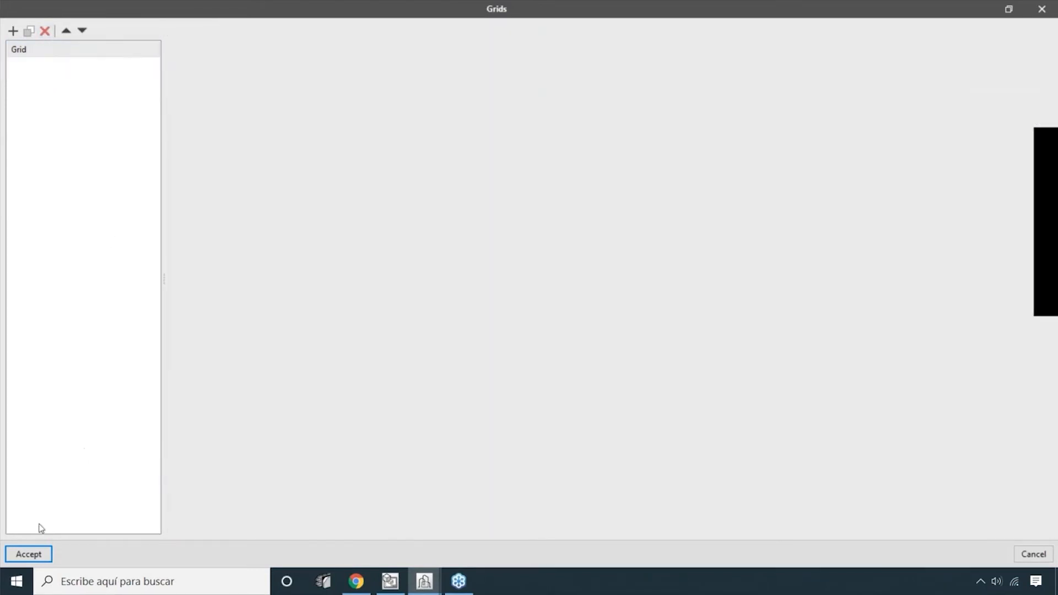
{"action": "left_click", "coordinate": [39, 558]}
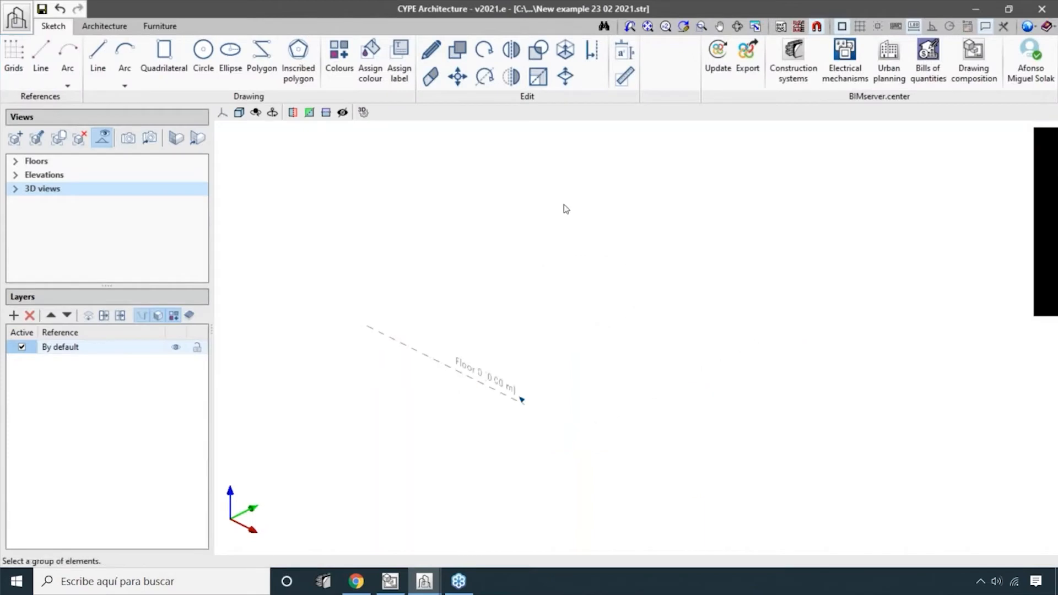
- Draw a reference line at 90° on Floor 0, crossing the dashed floor line
{"action": "left_click", "coordinate": [41, 61]}
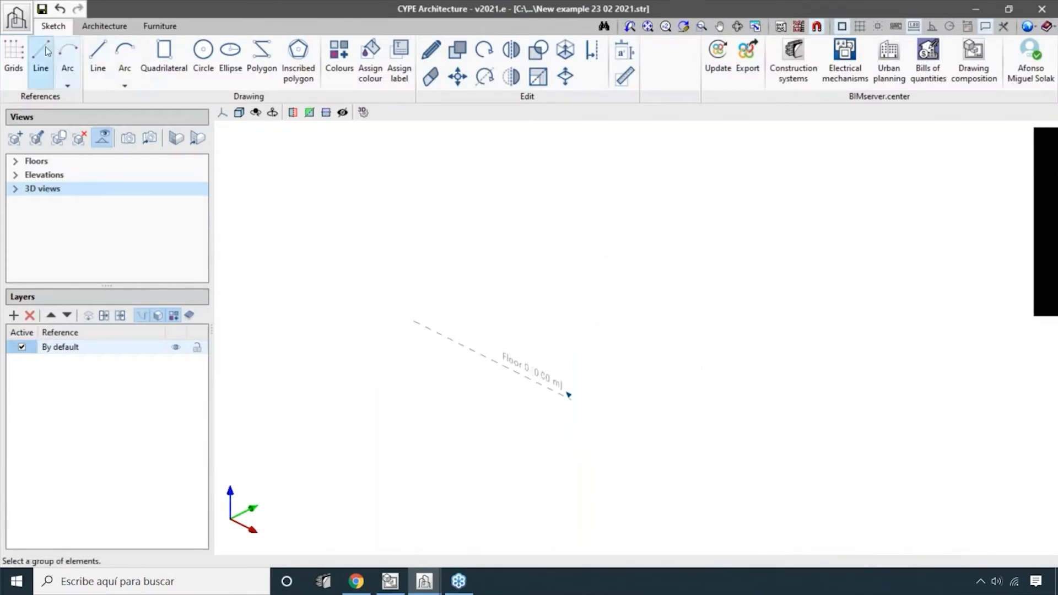
{"action": "left_click", "coordinate": [416, 379]}
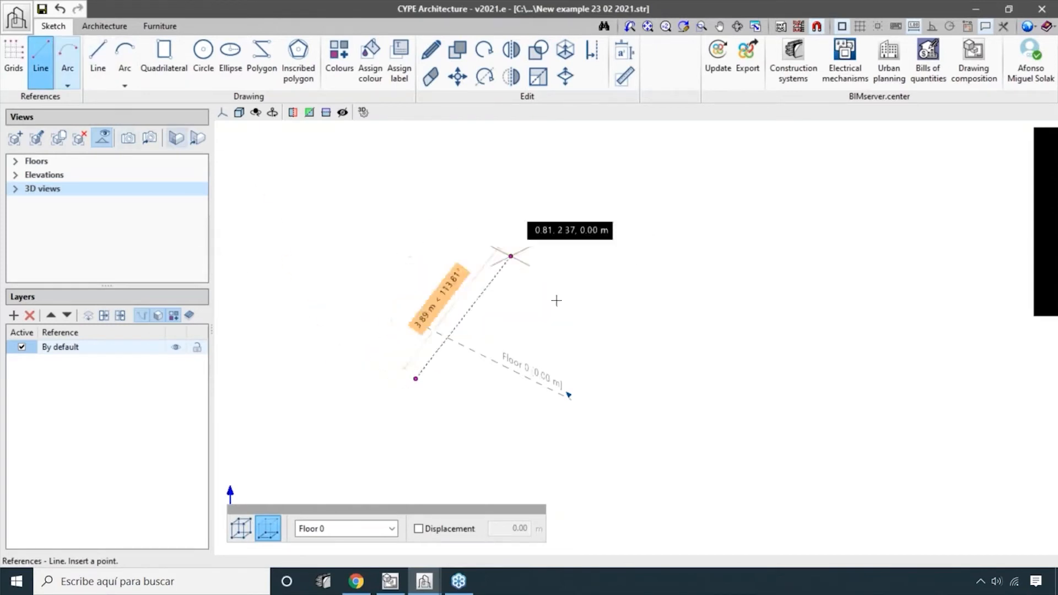
{"action": "right_click", "coordinate": [510, 326]}
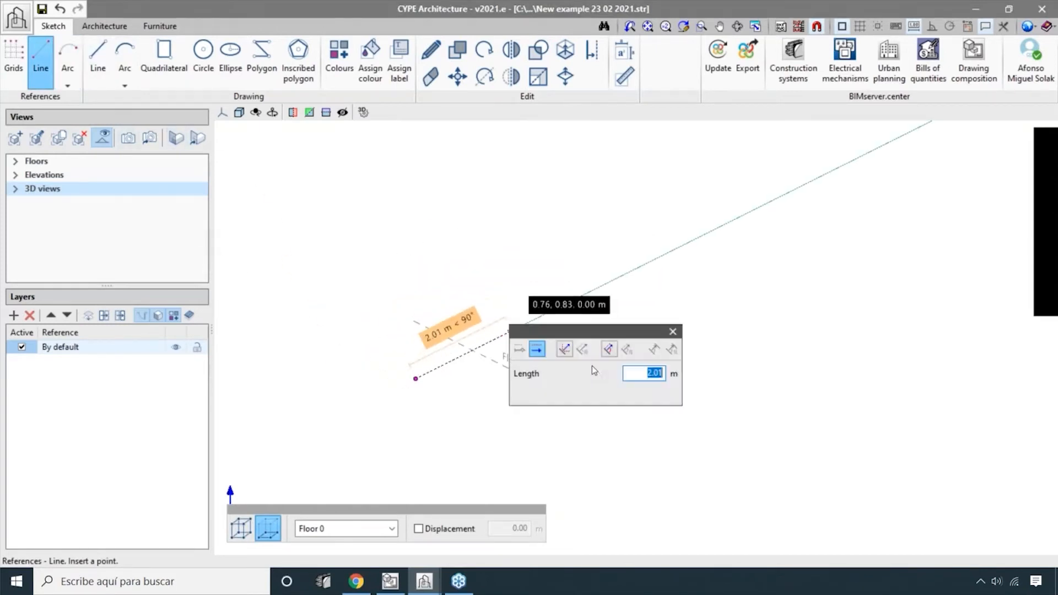
{"action": "key", "text": "Return"}
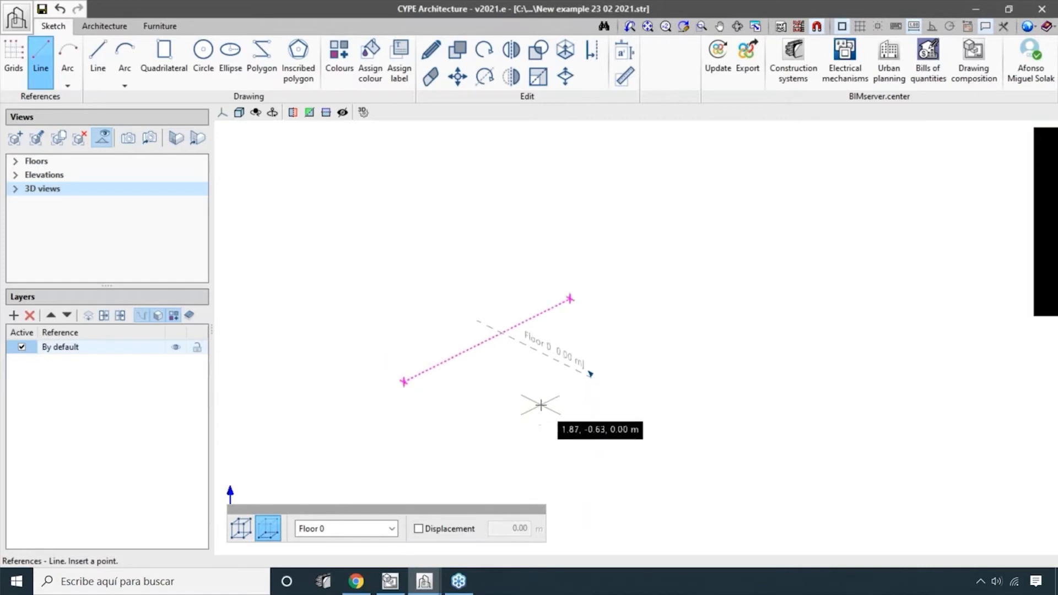
{"action": "scroll", "coordinate": [507, 381], "scroll_direction": "down", "scroll_amount": 1}
{"action": "middle_click_drag", "start_coordinate": [509, 378], "coordinate": [531, 351]}
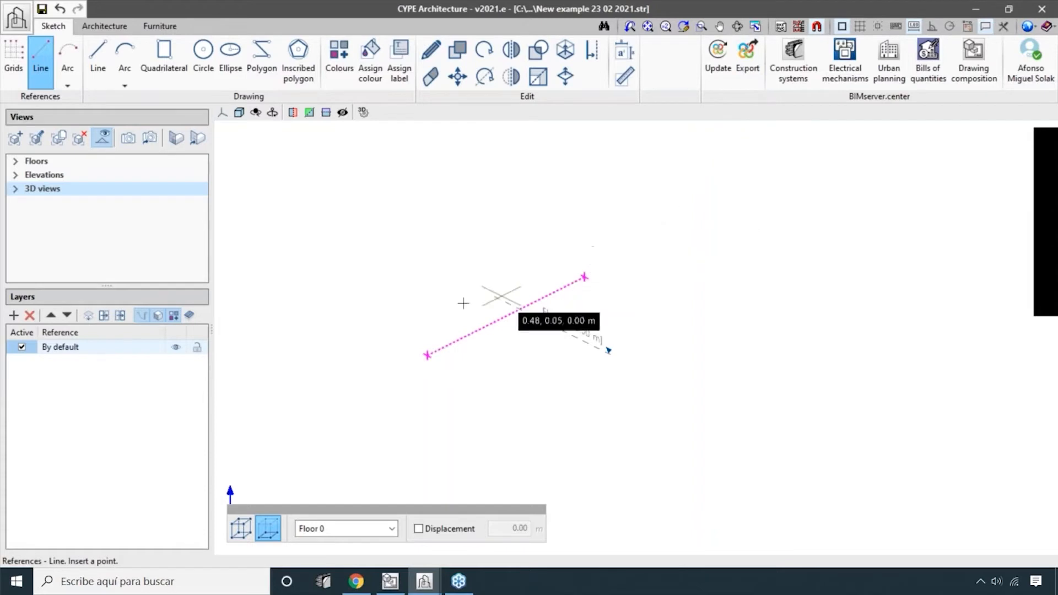
{"action": "middle_click_drag", "start_coordinate": [570, 276], "coordinate": [554, 271]}
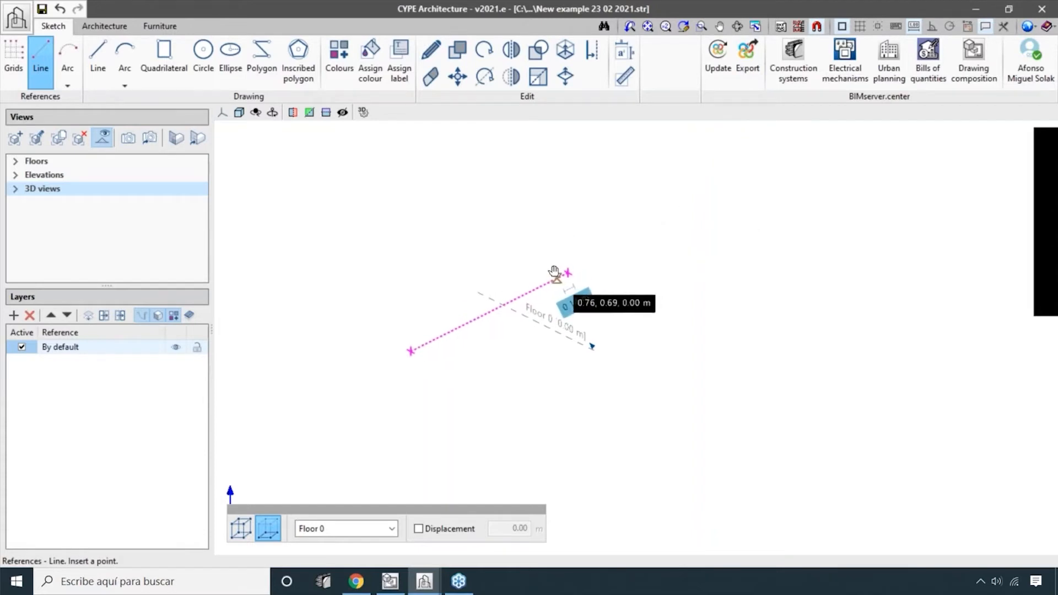
{"action": "left_click", "coordinate": [108, 52]}
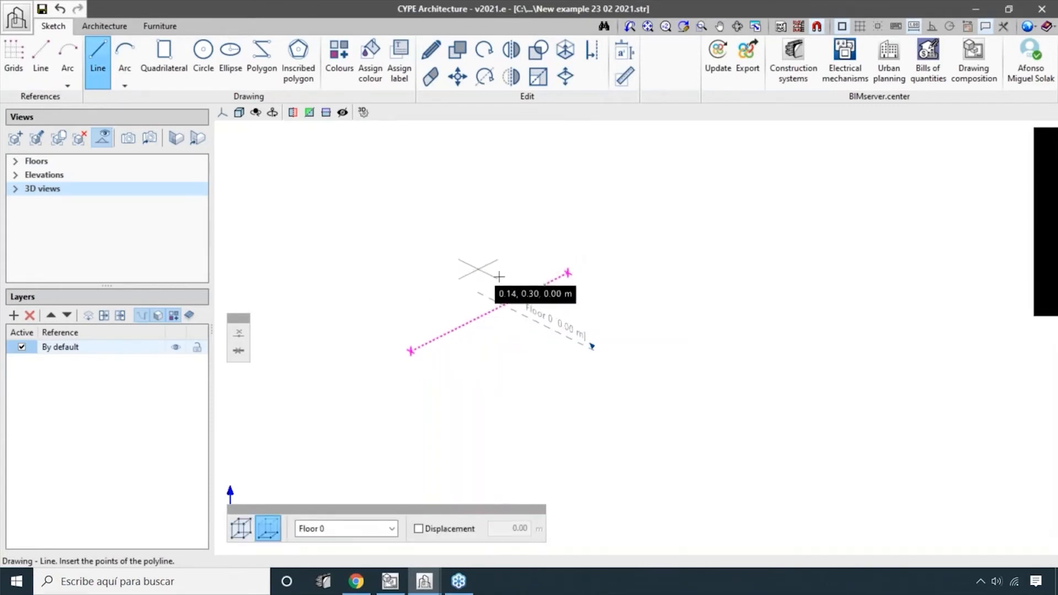
{"action": "mouse_move", "coordinate": [580, 261]}
{"action": "middle_mouse_down"}
{"action": "mouse_move", "coordinate": [575, 253]}
{"action": "mouse_move", "coordinate": [580, 273]}
{"action": "middle_mouse_up"}
{"action": "scroll", "coordinate": [526, 242], "scroll_direction": "up", "scroll_amount": 1}
{"action": "scroll", "coordinate": [518, 279], "scroll_direction": "up", "scroll_amount": 1}
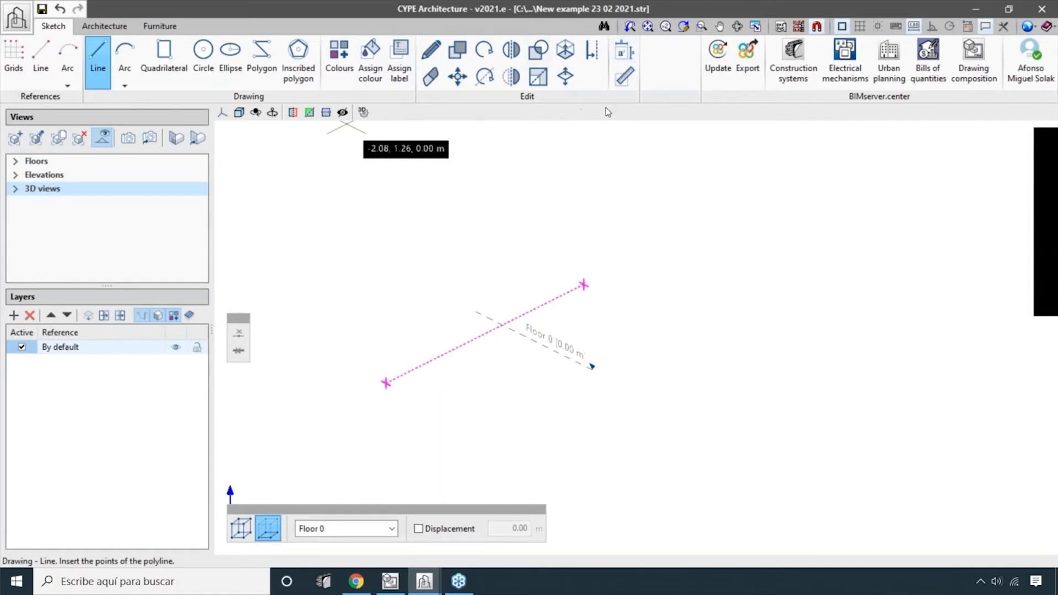
{"action": "scroll", "coordinate": [577, 157], "scroll_direction": "down", "scroll_amount": 1}
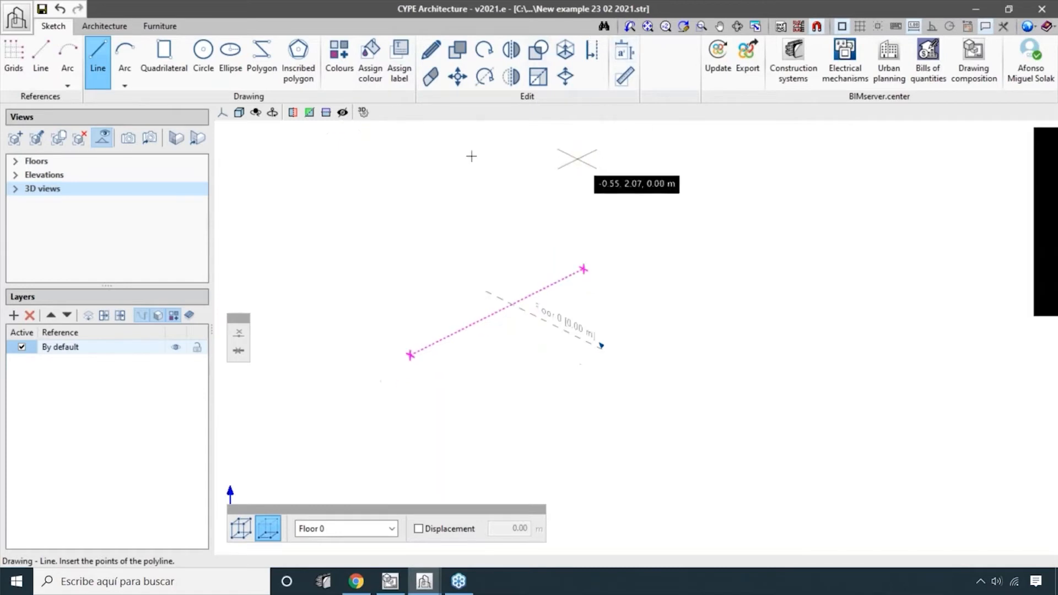
{"action": "left_click", "coordinate": [65, 81]}
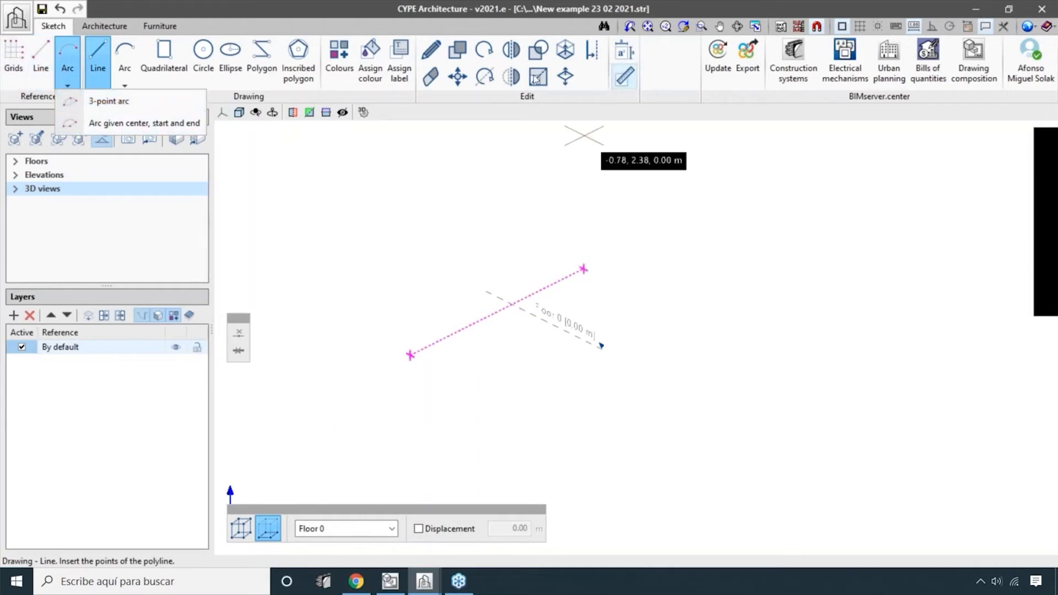
- Delete the reference line that crosses the dashed Floor 0 line
{"action": "left_click", "coordinate": [432, 80]}
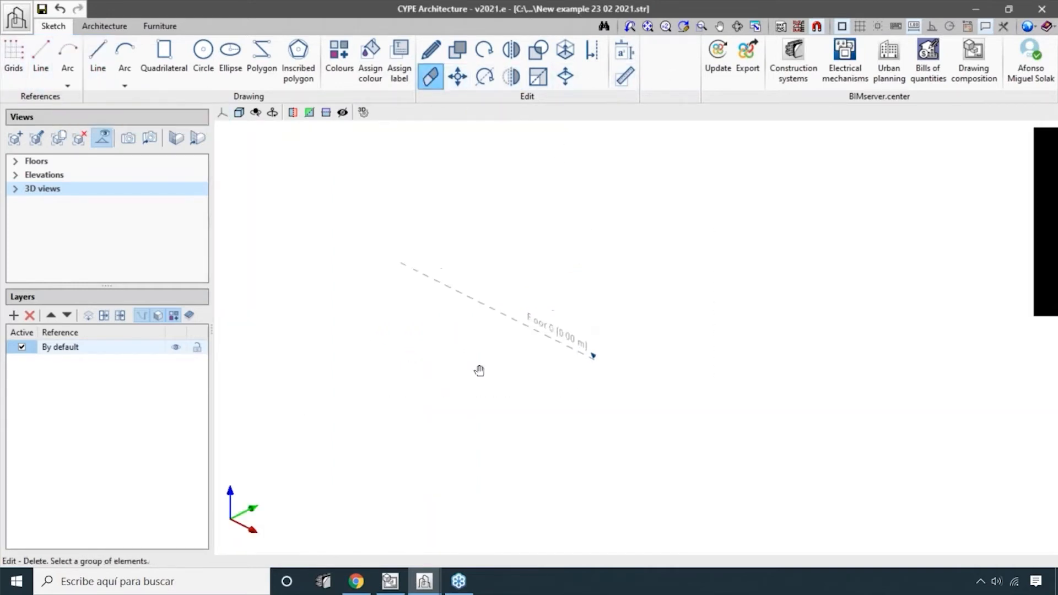
{"action": "middle_click_drag", "start_coordinate": [414, 345], "coordinate": [450, 316]}
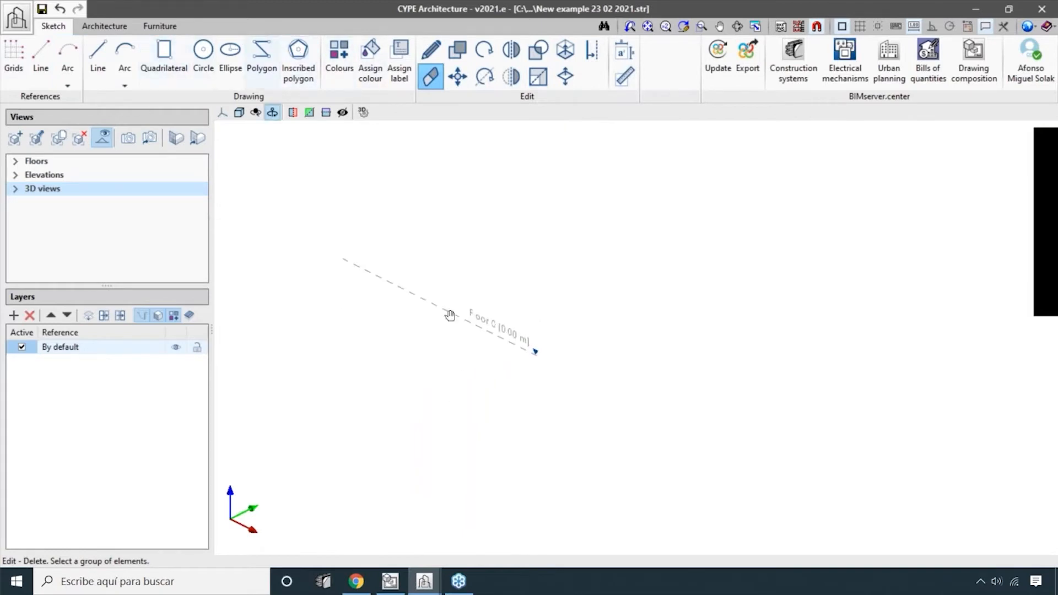
- Draw the first three sides of a polyline on Floor 0 around the dashed floor line, with the second side about 1.6 m at 0°
{"action": "left_click", "coordinate": [98, 62]}
{"action": "left_click", "coordinate": [379, 318]}
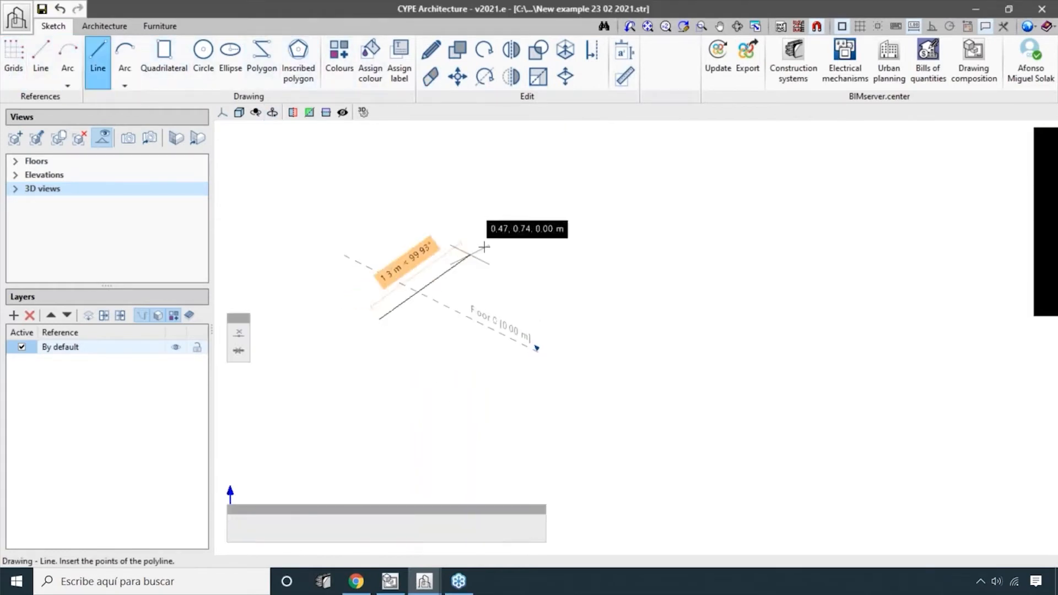
{"action": "key", "text": "Return"}
{"action": "key", "text": "Return"}
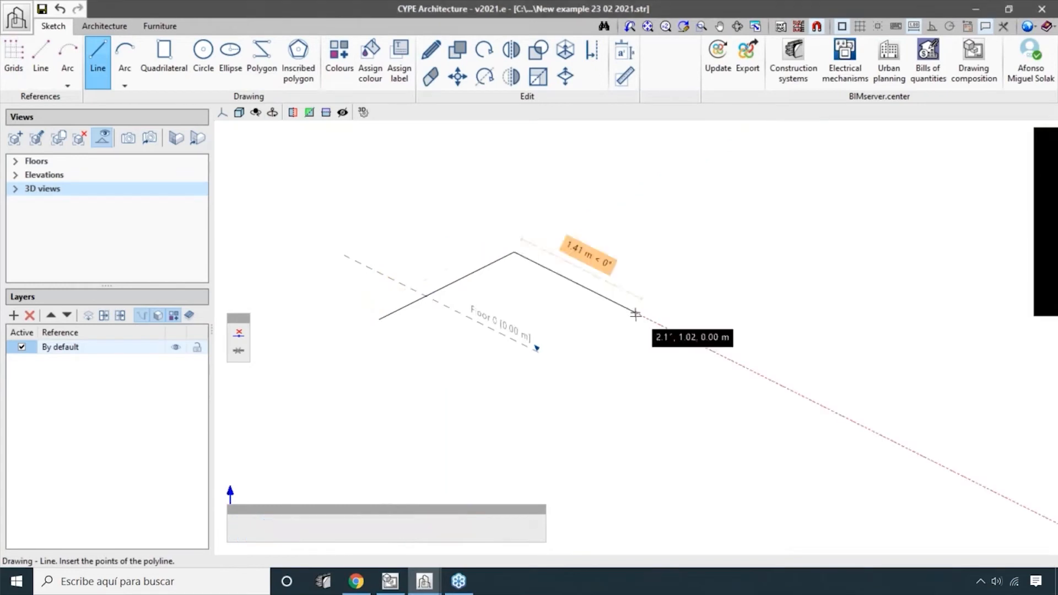
{"action": "left_click", "coordinate": [653, 321]}
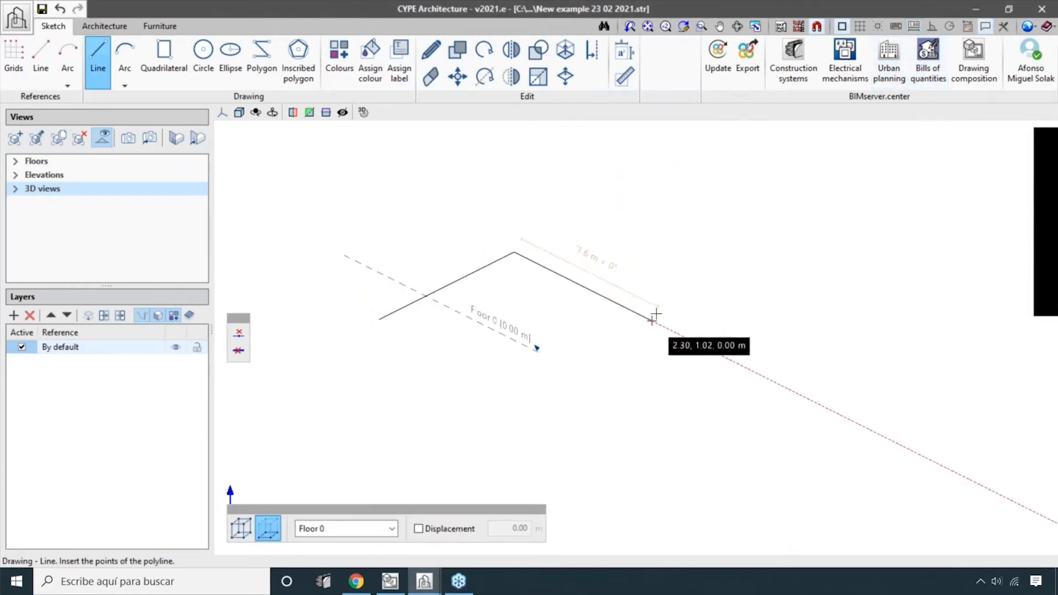
{"action": "left_click", "coordinate": [539, 378]}
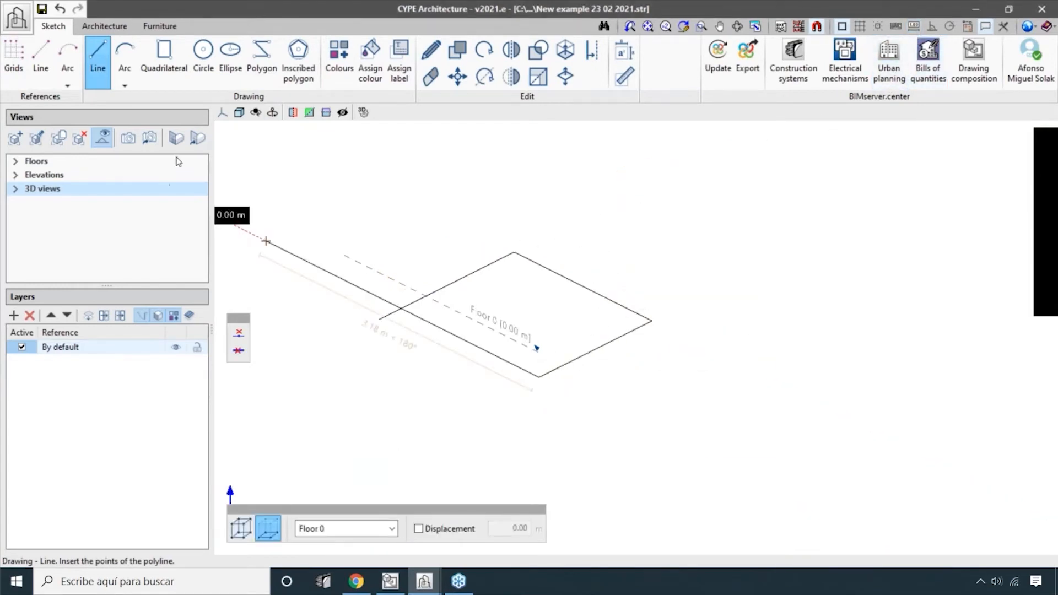
- Continue the polyline in plan view with a rectangular leg and an angled notch, closing it at its starting point to form a surface
{"action": "left_click", "coordinate": [222, 113]}
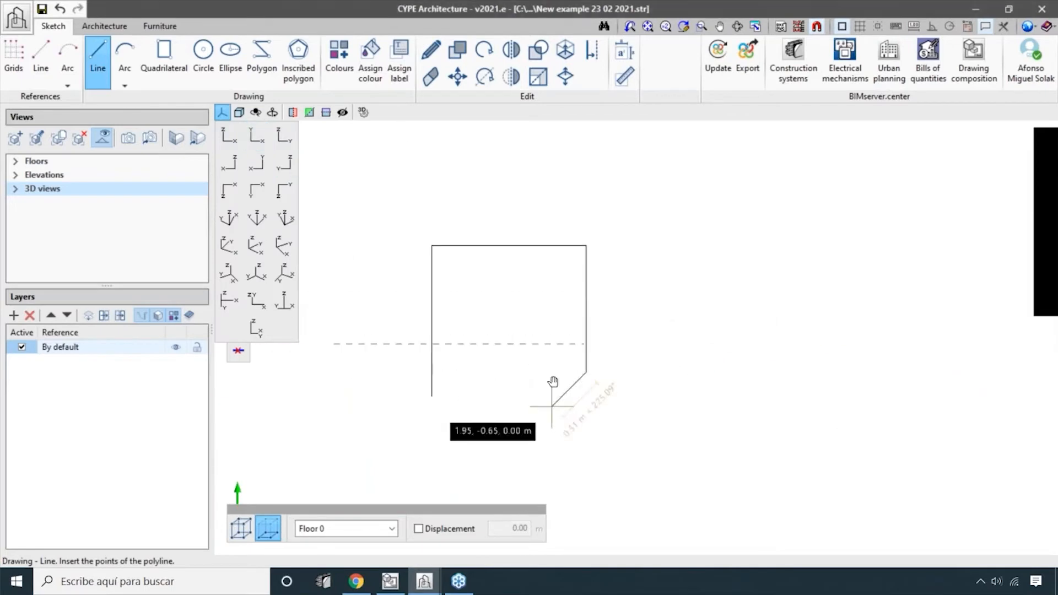
{"action": "left_click", "coordinate": [528, 371]}
{"action": "left_click", "coordinate": [528, 448]}
{"action": "left_click", "coordinate": [469, 448]}
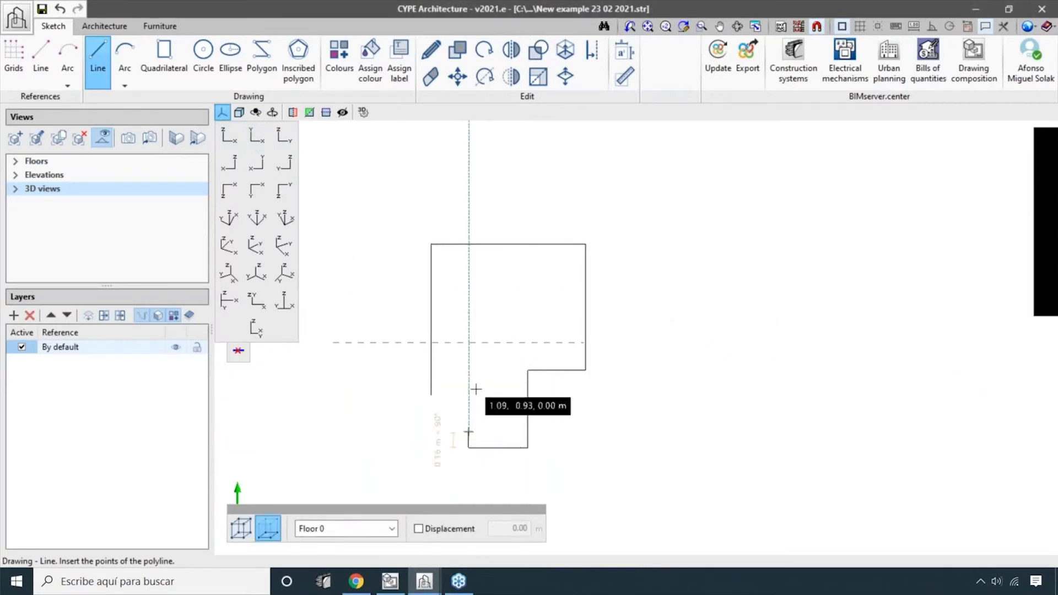
{"action": "left_click", "coordinate": [469, 388]}
{"action": "left_click", "coordinate": [492, 395]}
{"action": "left_click", "coordinate": [491, 361]}
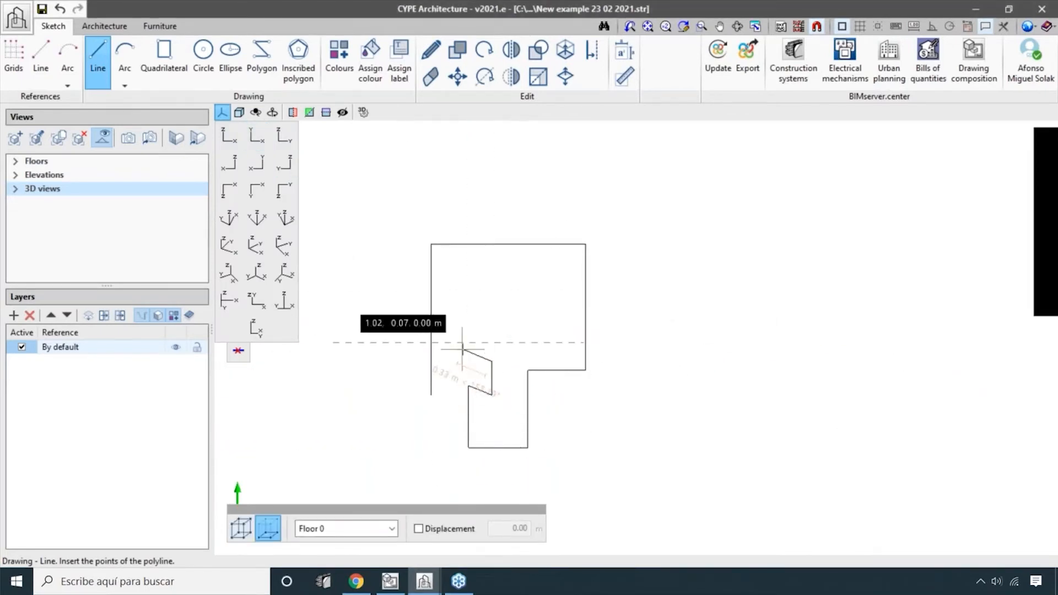
{"action": "left_click", "coordinate": [462, 349]}
{"action": "left_click", "coordinate": [432, 394]}
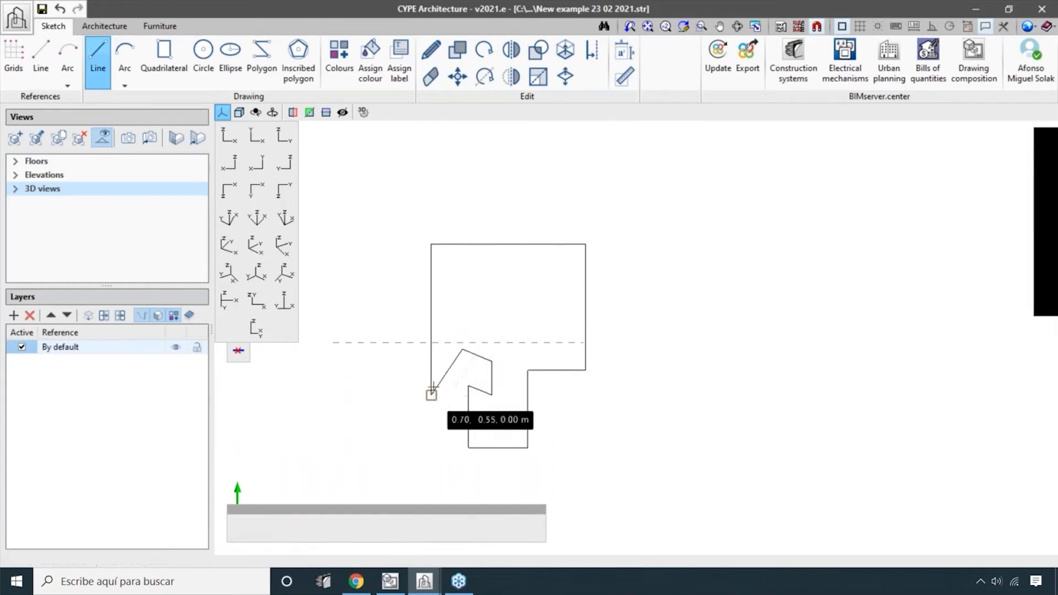
- Examine the closed irregular surface from several angles and distances, using zoom, pan and orbit
{"action": "scroll", "coordinate": [569, 359], "scroll_direction": "down", "scroll_amount": 2}
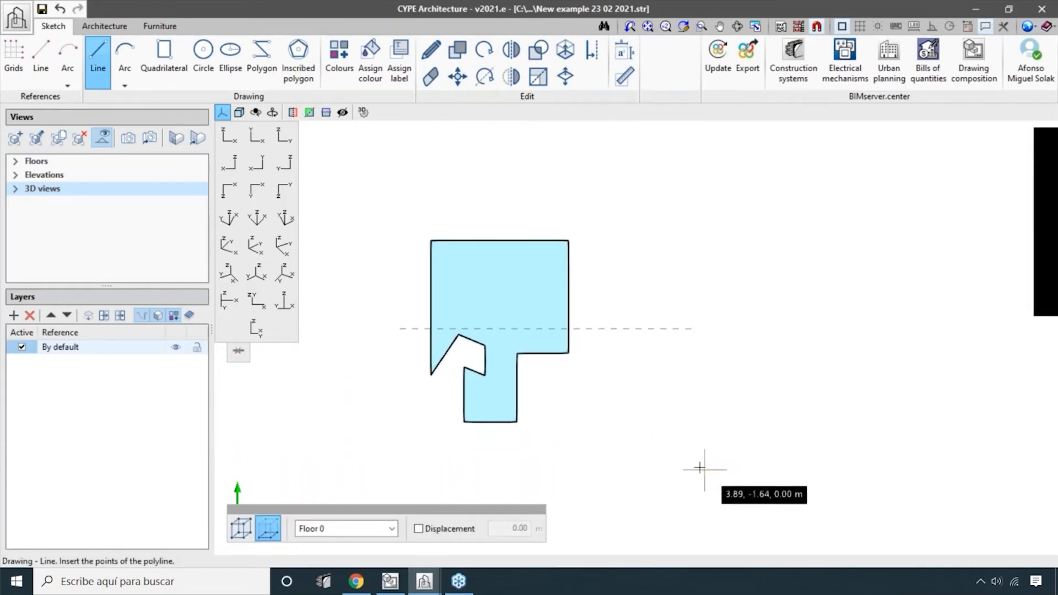
{"action": "middle_click_drag", "start_coordinate": [699, 468], "coordinate": [610, 393]}
{"action": "scroll", "coordinate": [518, 441], "scroll_direction": "up", "scroll_amount": 2}
{"action": "middle_click_drag", "start_coordinate": [507, 441], "coordinate": [515, 413]}
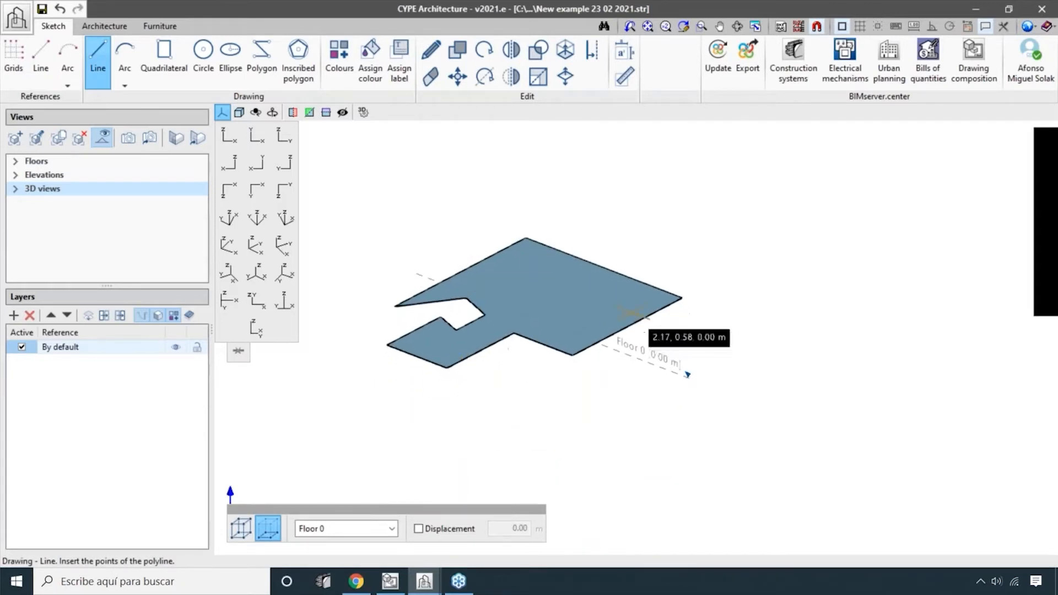
{"action": "scroll", "coordinate": [576, 399], "scroll_direction": "down", "scroll_amount": 2}
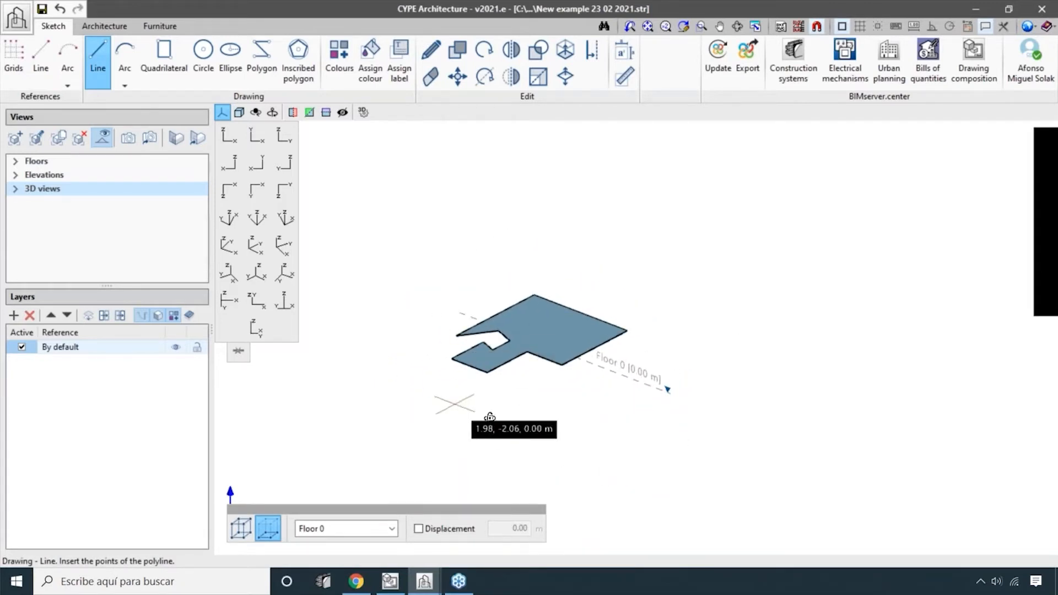
{"action": "mouse_move", "coordinate": [452, 408]}
{"action": "middle_mouse_down"}
{"action": "mouse_move", "coordinate": [576, 357]}
{"action": "mouse_move", "coordinate": [474, 429]}
{"action": "mouse_move", "coordinate": [541, 359]}
{"action": "mouse_move", "coordinate": [445, 402]}
{"action": "mouse_move", "coordinate": [562, 380]}
{"action": "mouse_move", "coordinate": [634, 410]}
{"action": "middle_mouse_up"}
{"action": "middle_click_drag", "start_coordinate": [536, 458], "coordinate": [531, 403]}
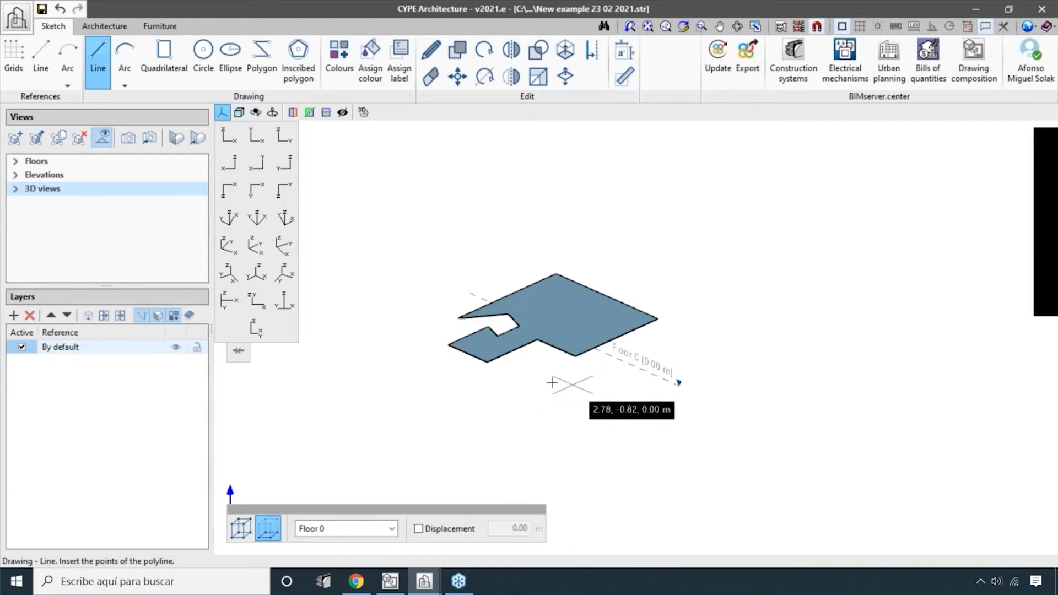
{"action": "middle_click_drag", "start_coordinate": [552, 383], "coordinate": [566, 391]}
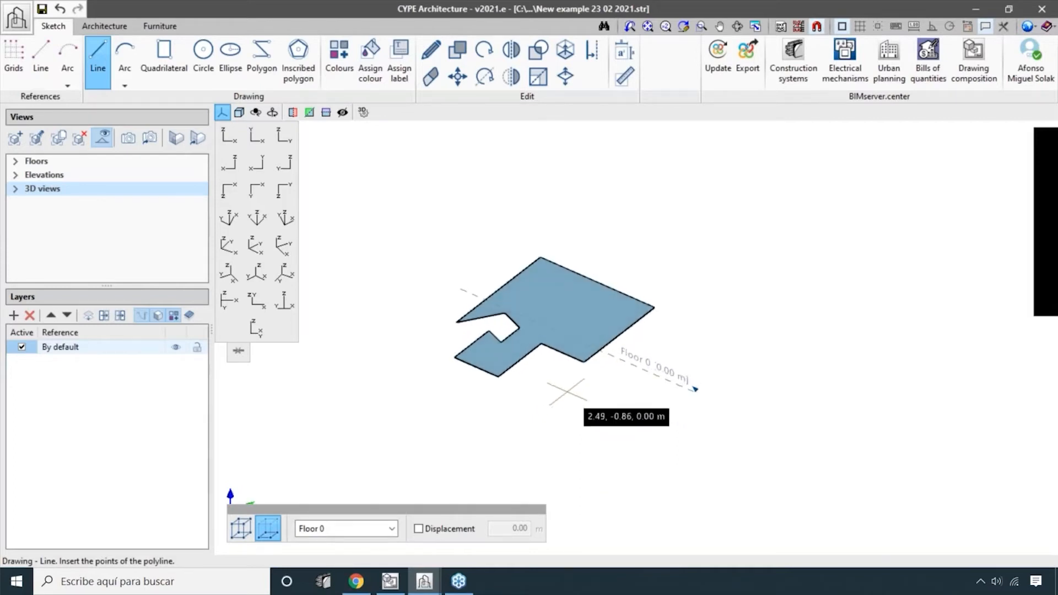
{"action": "scroll", "coordinate": [566, 392], "scroll_direction": "up", "scroll_amount": 3}
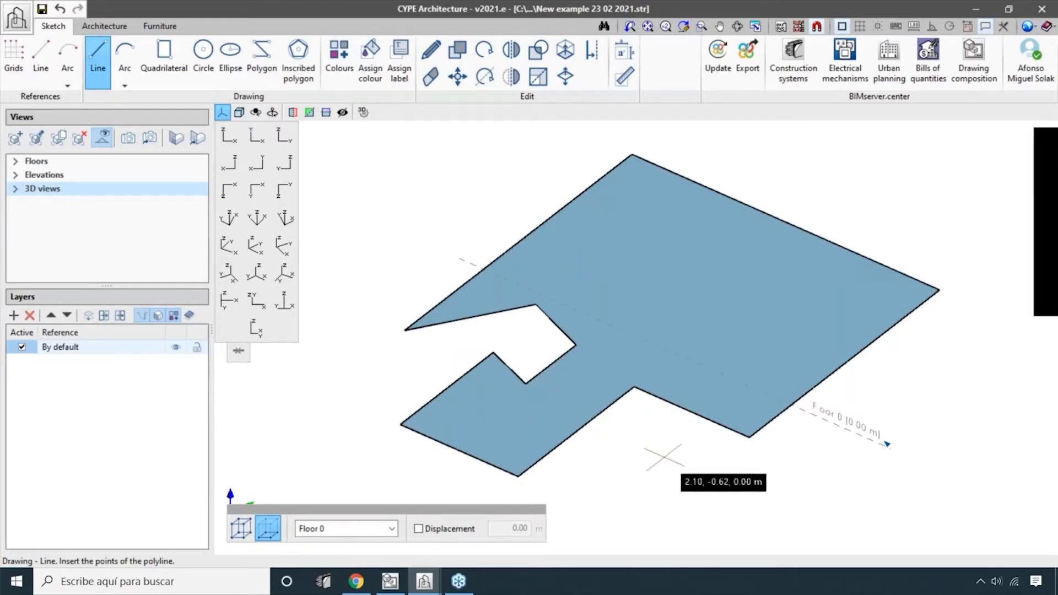
{"action": "scroll", "coordinate": [665, 458], "scroll_direction": "up", "scroll_amount": 1}
{"action": "scroll", "coordinate": [676, 452], "scroll_direction": "down", "scroll_amount": 2}
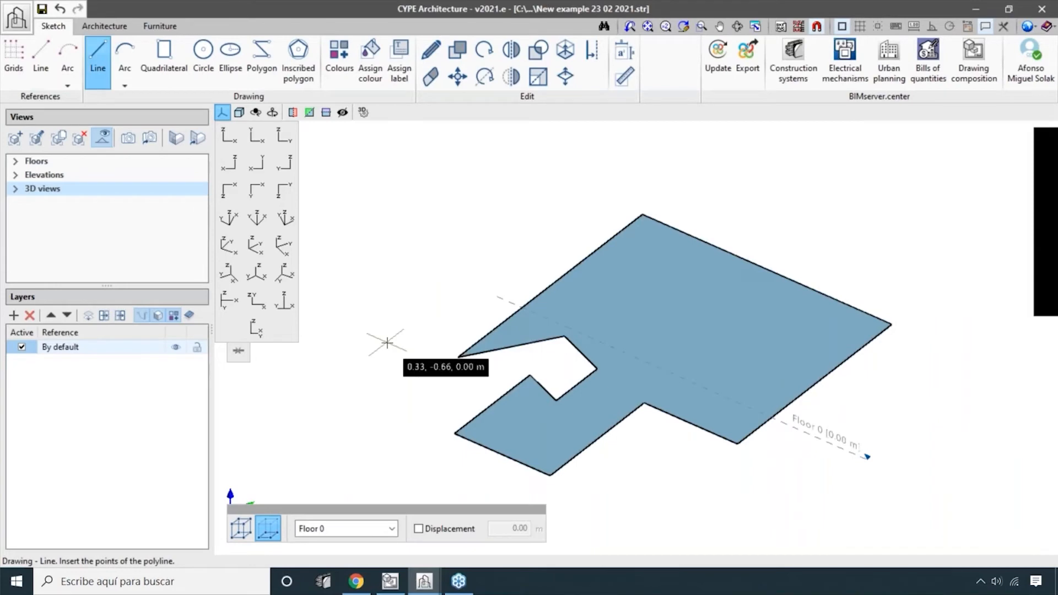
{"action": "scroll", "coordinate": [387, 343], "scroll_direction": "up", "scroll_amount": 1}
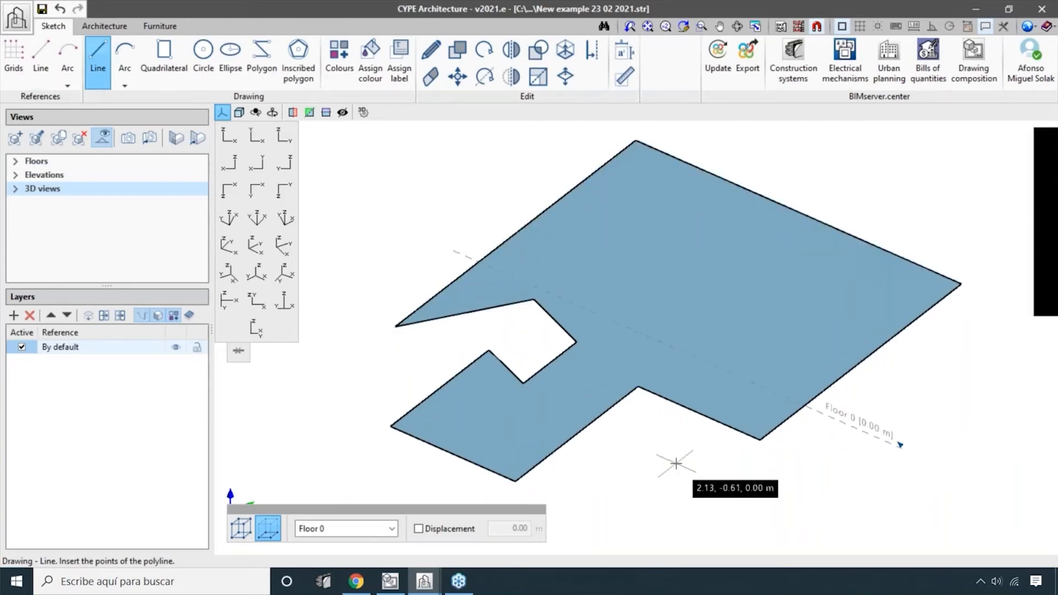
{"action": "mouse_move", "coordinate": [685, 464]}
{"action": "middle_mouse_down"}
{"action": "mouse_move", "coordinate": [702, 402]}
{"action": "mouse_move", "coordinate": [610, 406]}
{"action": "mouse_move", "coordinate": [766, 408]}
{"action": "mouse_move", "coordinate": [649, 389]}
{"action": "mouse_move", "coordinate": [685, 453]}
{"action": "mouse_move", "coordinate": [692, 448]}
{"action": "mouse_move", "coordinate": [622, 434]}
{"action": "middle_mouse_up"}
{"action": "scroll", "coordinate": [694, 451], "scroll_direction": "down", "scroll_amount": 1}
{"action": "scroll", "coordinate": [694, 451], "scroll_direction": "down", "scroll_amount": 2}
{"action": "scroll", "coordinate": [626, 434], "scroll_direction": "up", "scroll_amount": 2}
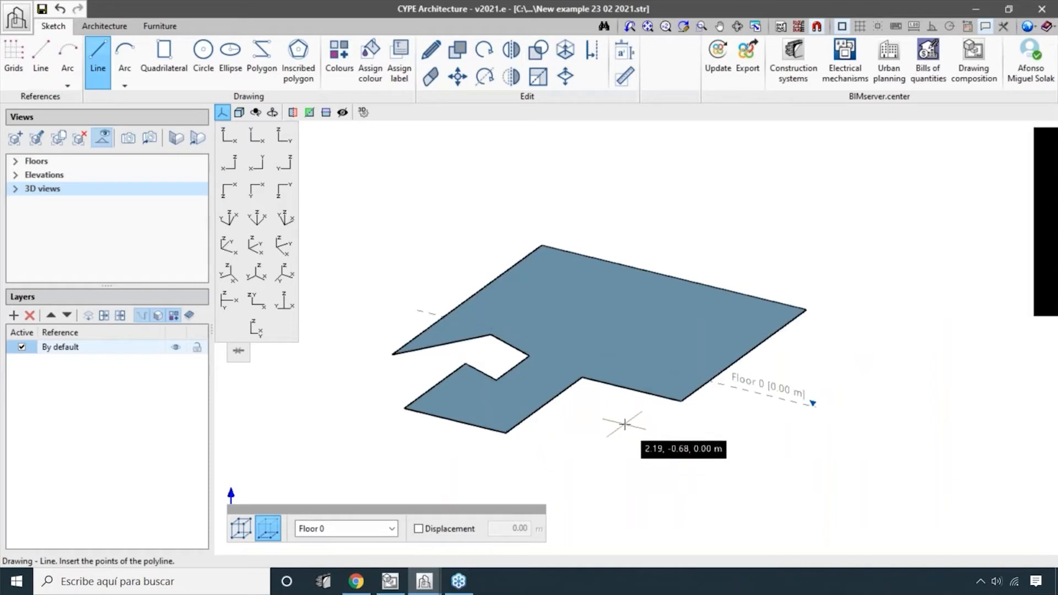
{"action": "middle_click_drag", "start_coordinate": [616, 424], "coordinate": [592, 392]}
{"action": "scroll", "coordinate": [583, 445], "scroll_direction": "down", "scroll_amount": 2}
{"action": "scroll", "coordinate": [569, 419], "scroll_direction": "up", "scroll_amount": 2}
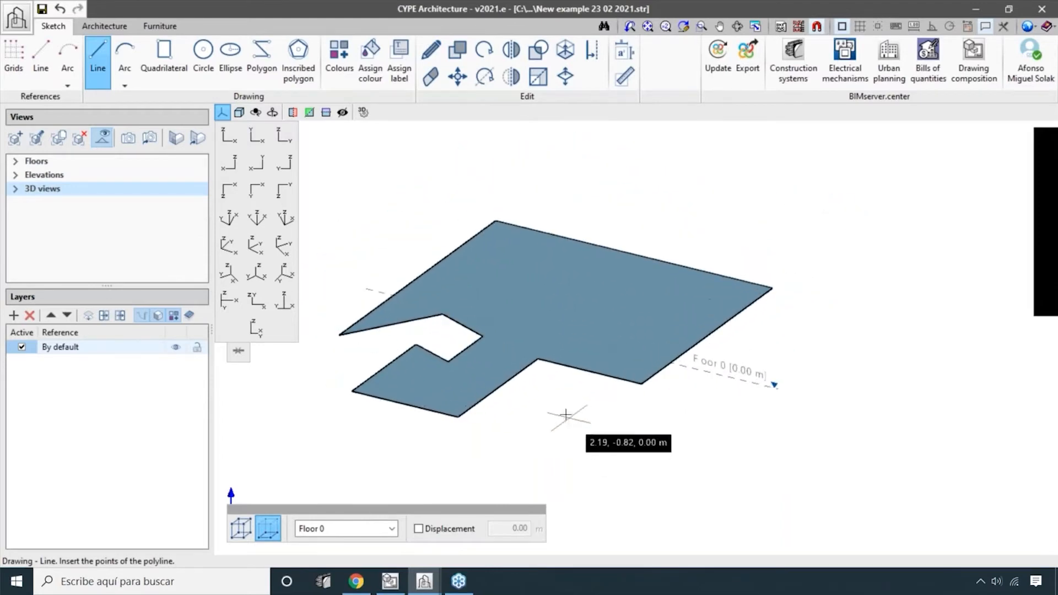
{"action": "middle_click_drag", "start_coordinate": [522, 428], "coordinate": [560, 399], "text": "shift"}
{"action": "scroll", "coordinate": [553, 397], "scroll_direction": "up", "scroll_amount": 2}
{"action": "scroll", "coordinate": [557, 380], "scroll_direction": "down", "scroll_amount": 2}
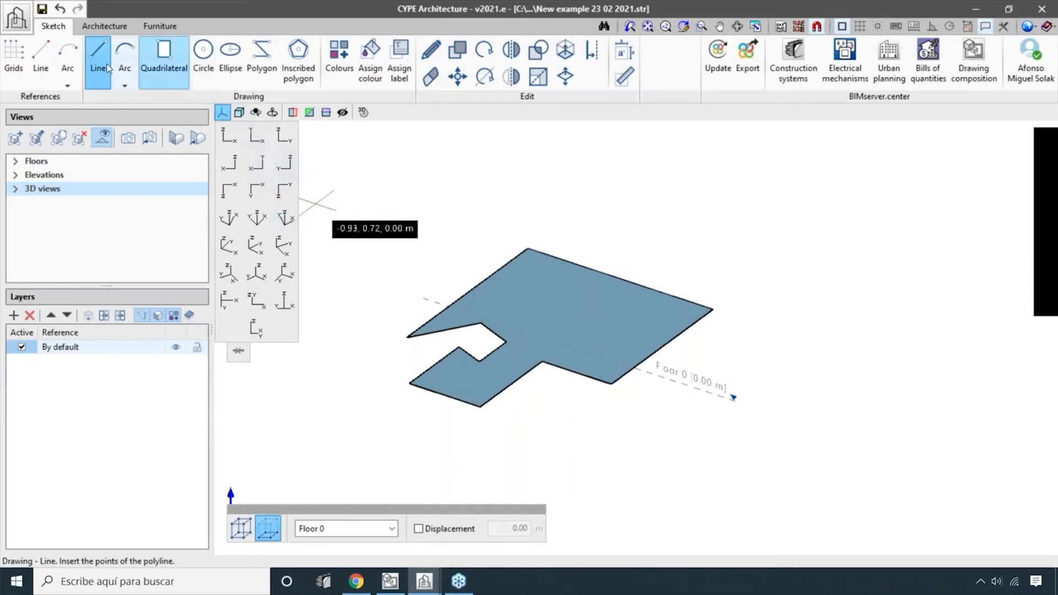
- Draw a three-point arc on the large part of the surface, between the notch and the far edge
{"action": "left_click", "coordinate": [129, 68]}
{"action": "left_click", "coordinate": [151, 99]}
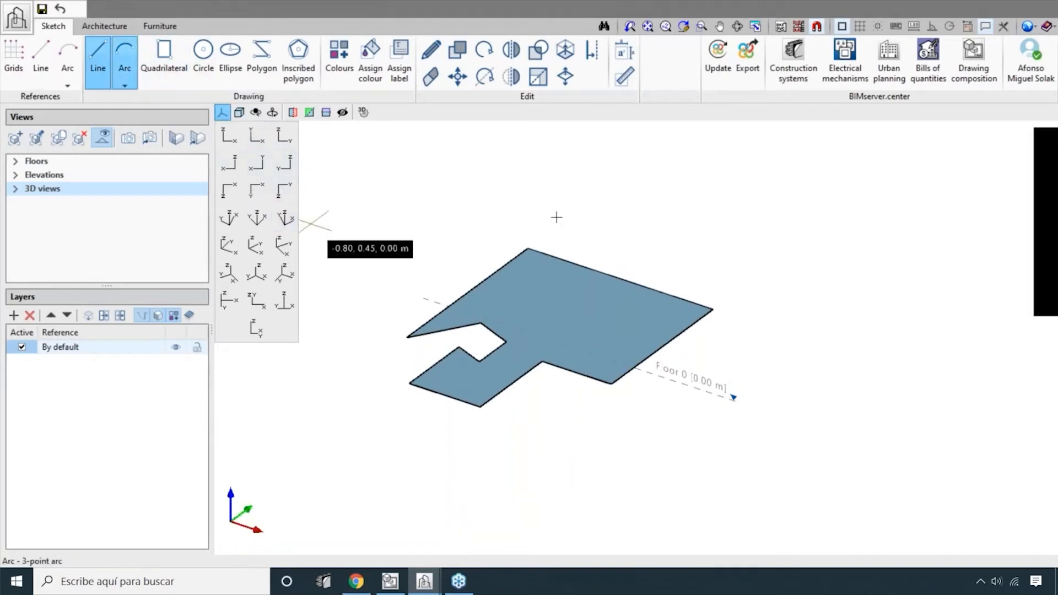
{"action": "middle_click_drag", "start_coordinate": [502, 312], "coordinate": [584, 301]}
{"action": "scroll", "coordinate": [584, 301], "scroll_direction": "up", "scroll_amount": 3}
{"action": "left_click", "coordinate": [585, 301]}
{"action": "left_click", "coordinate": [679, 280]}
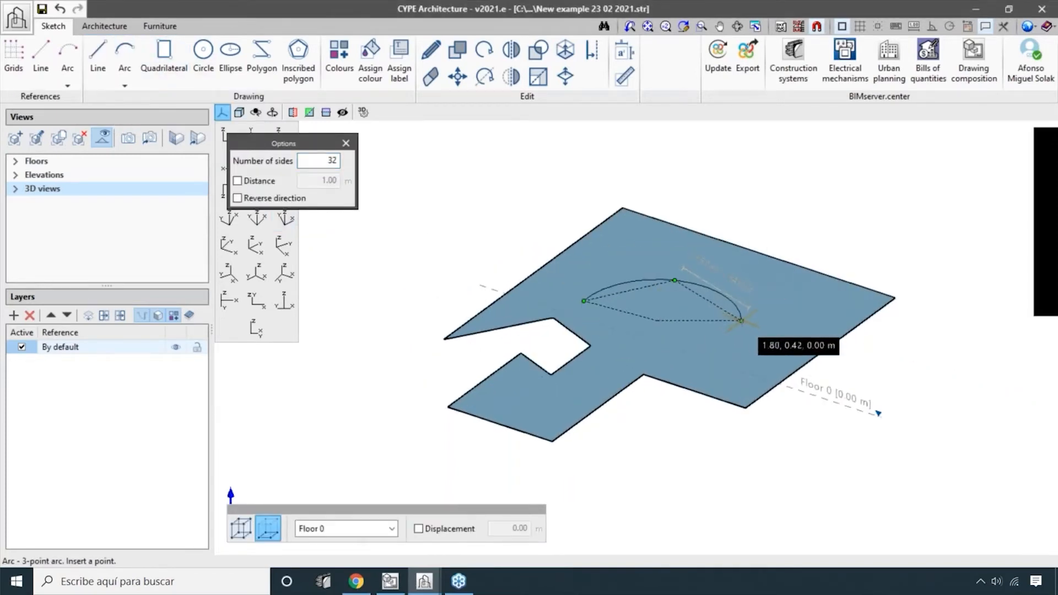
{"action": "left_click", "coordinate": [742, 320]}
- Set the number of sides to 64 and draw a second three-point arc just inside the first one
{"action": "left_click", "coordinate": [329, 161]}
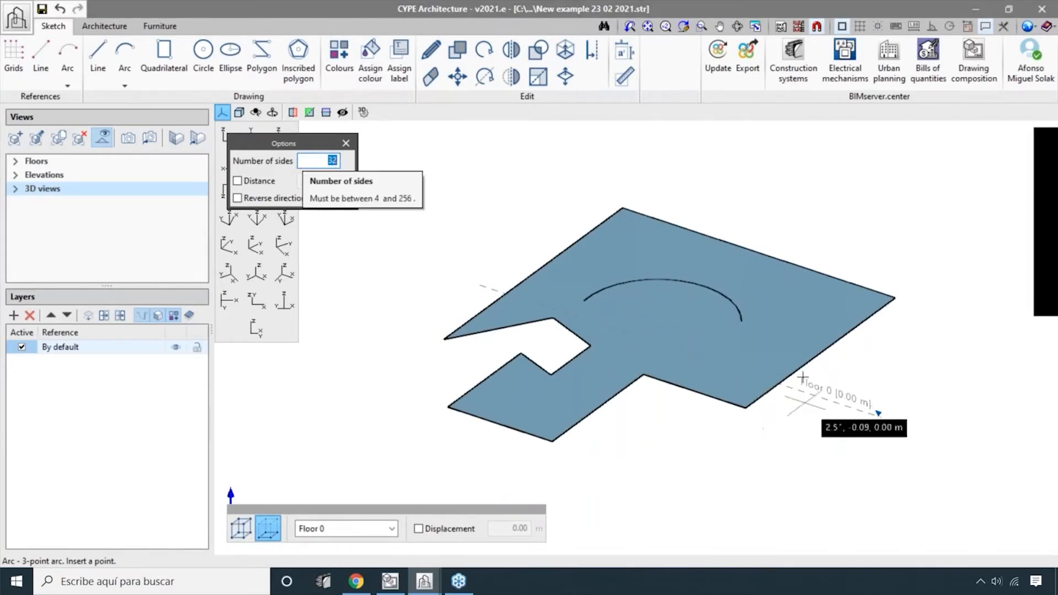
{"action": "scroll", "coordinate": [689, 292], "scroll_direction": "up", "scroll_amount": 5}
{"action": "scroll", "coordinate": [406, 288], "scroll_direction": "up", "scroll_amount": 5}
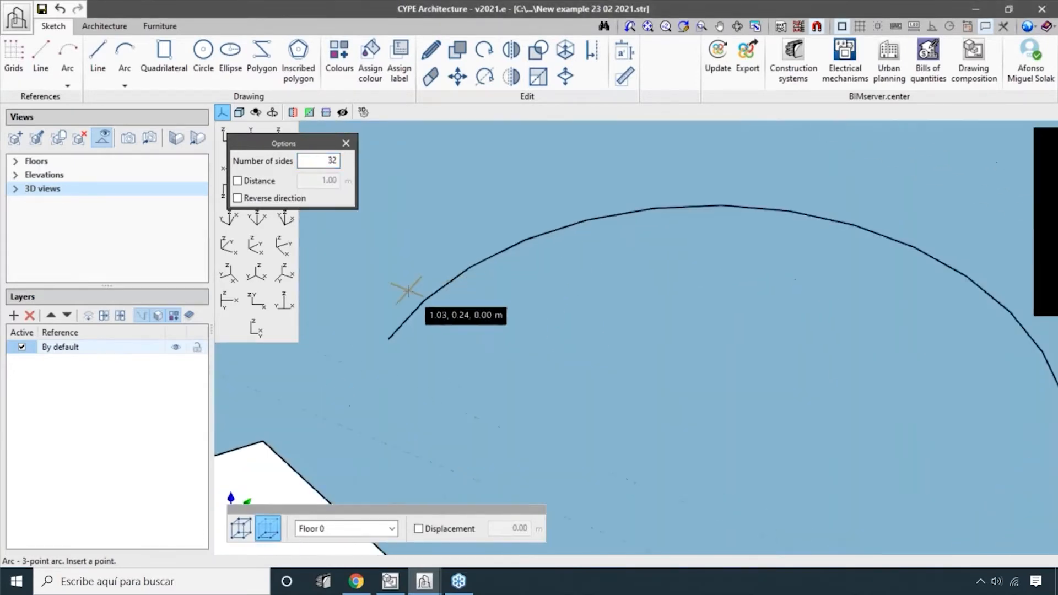
{"action": "scroll", "coordinate": [400, 353], "scroll_direction": "down", "scroll_amount": 1}
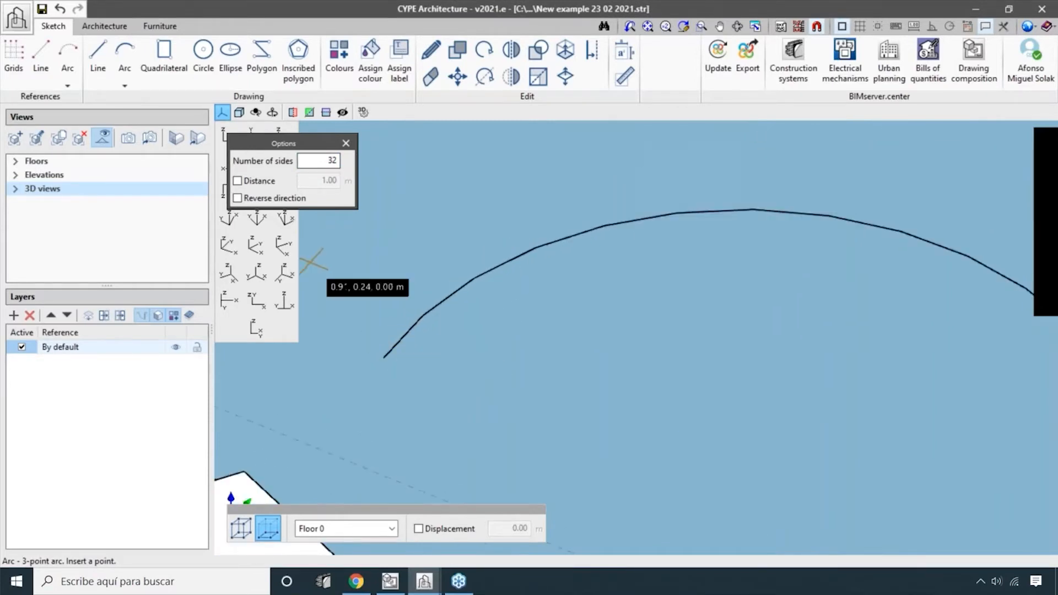
{"action": "double_click", "coordinate": [335, 160]}
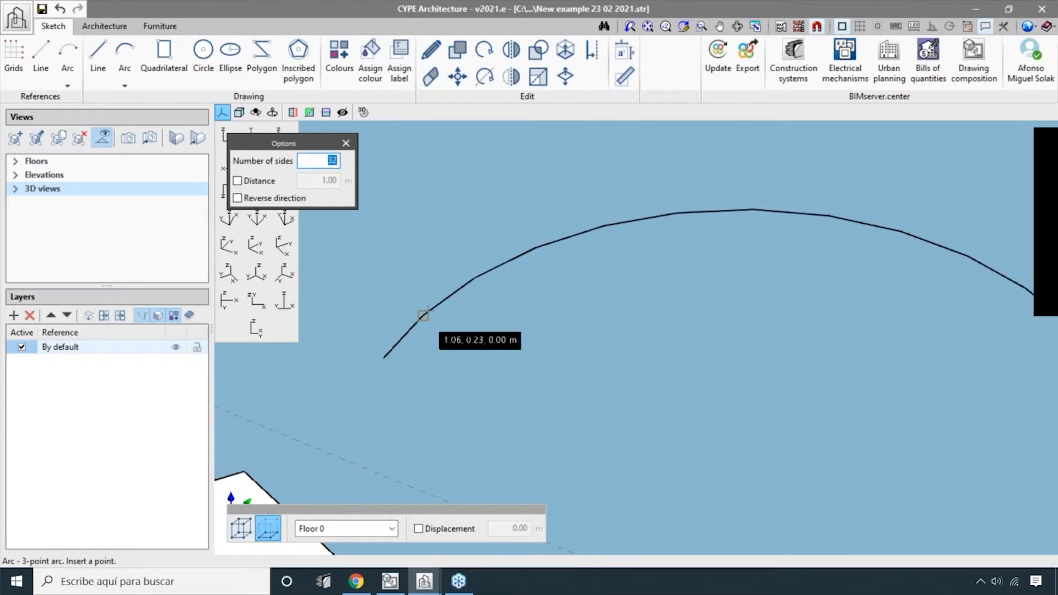
{"action": "scroll", "coordinate": [432, 309], "scroll_direction": "down", "scroll_amount": 1}
{"action": "scroll", "coordinate": [435, 307], "scroll_direction": "down", "scroll_amount": 2}
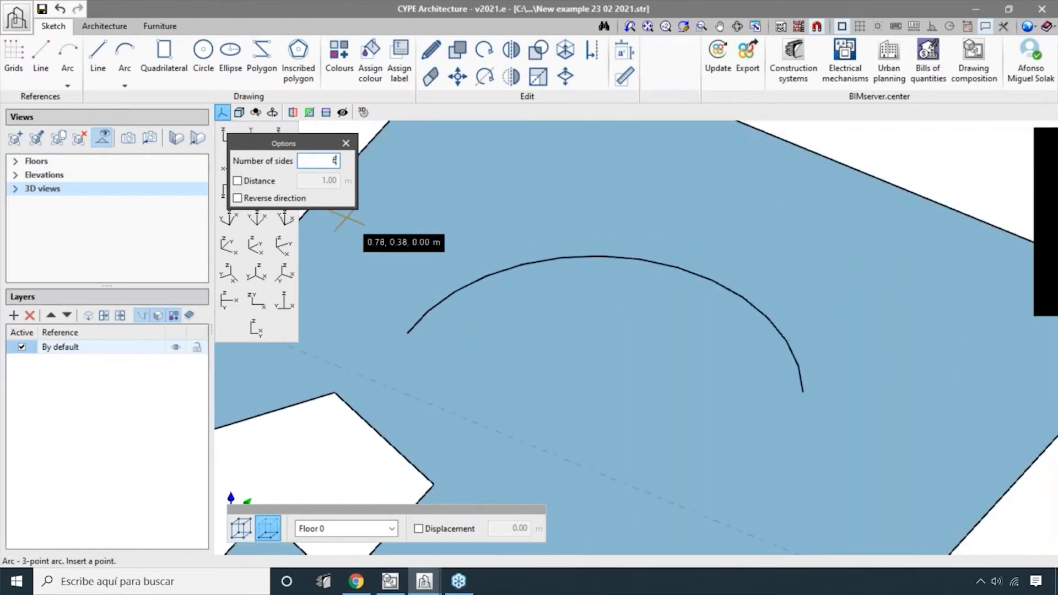
{"action": "double_click", "coordinate": [333, 161]}
{"action": "left_click", "coordinate": [473, 378]}
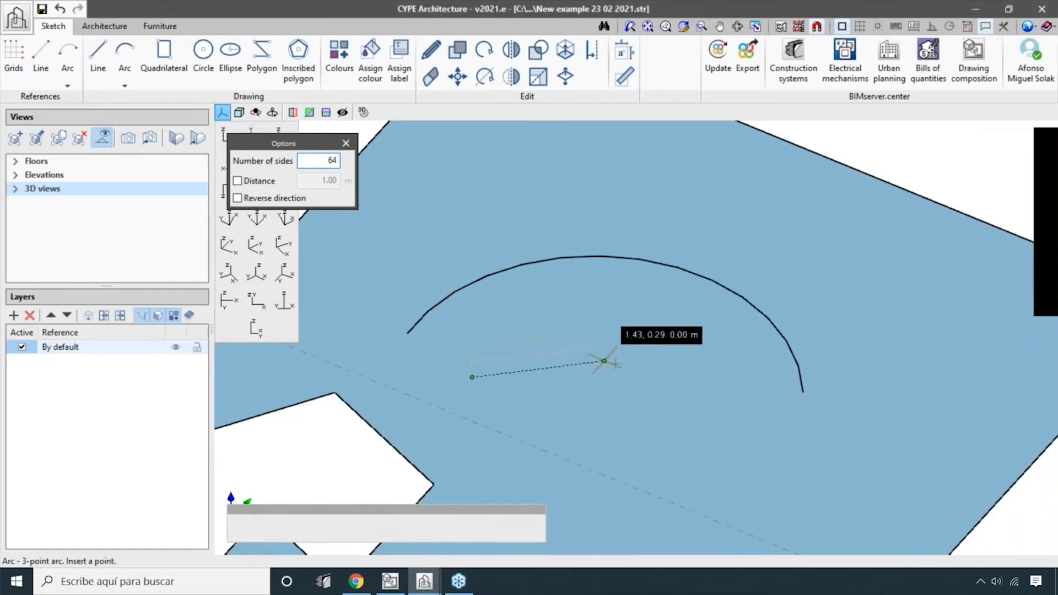
{"action": "left_click", "coordinate": [632, 356]}
{"action": "left_click", "coordinate": [776, 481]}
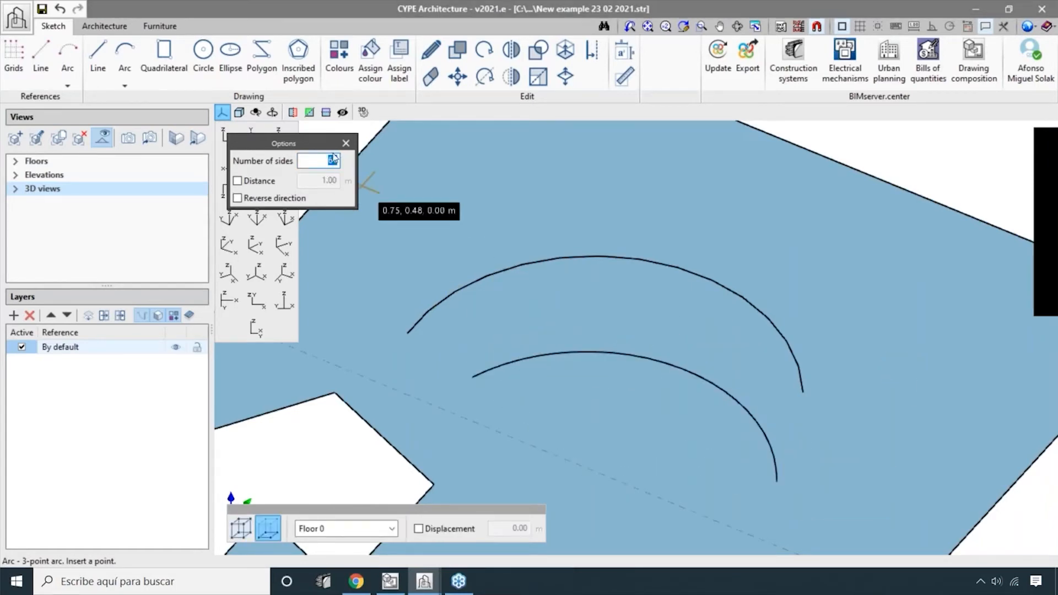
- Try a three-point arc with the distance option fixed at 4.00 m, starting on the irregular surface
{"action": "scroll", "coordinate": [562, 318], "scroll_direction": "down", "scroll_amount": 3}
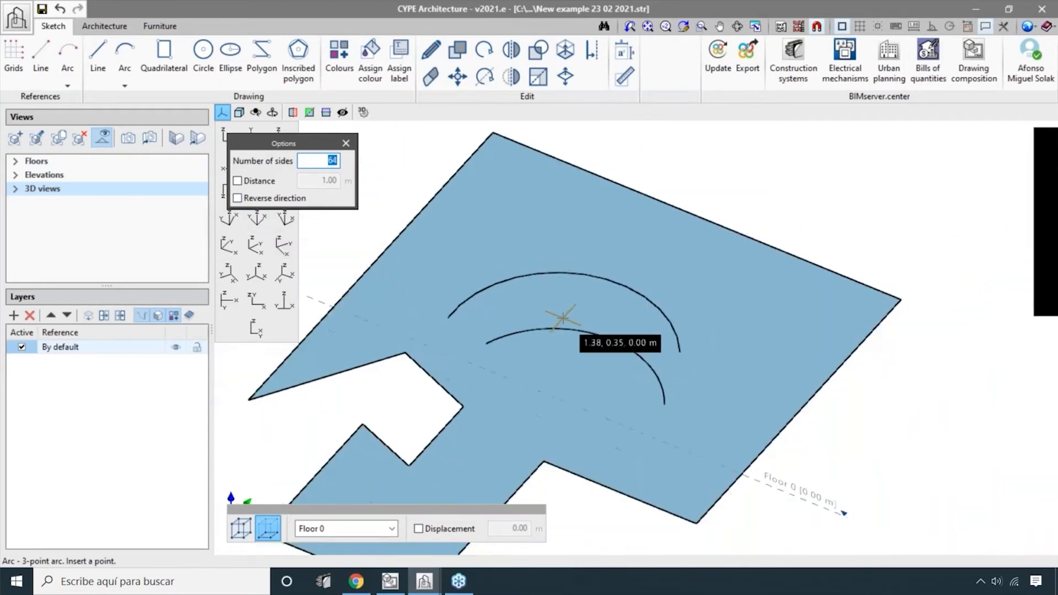
{"action": "scroll", "coordinate": [562, 318], "scroll_direction": "down", "scroll_amount": 1}
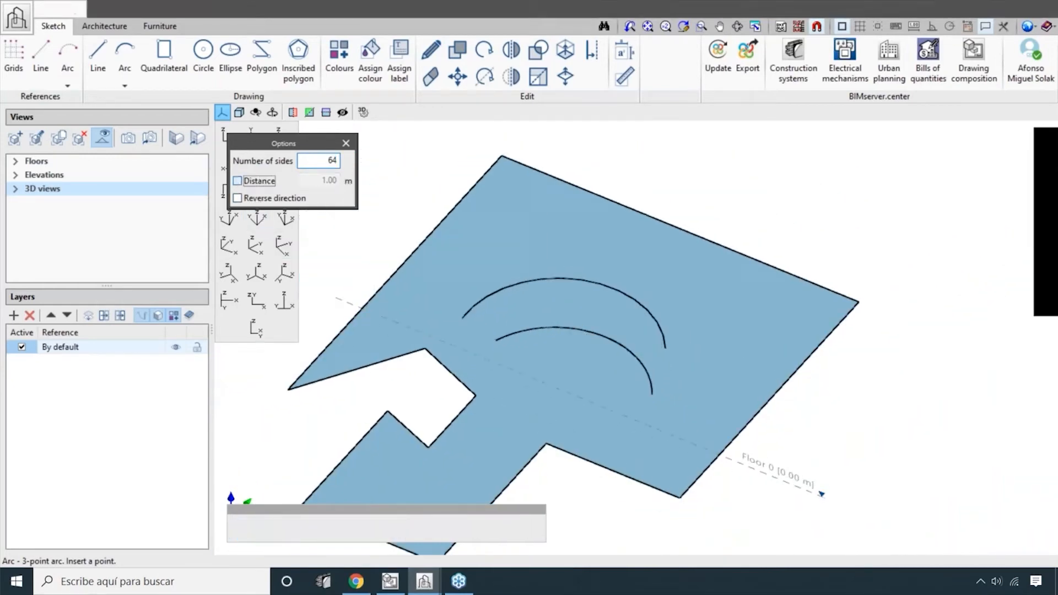
{"action": "left_click", "coordinate": [259, 180]}
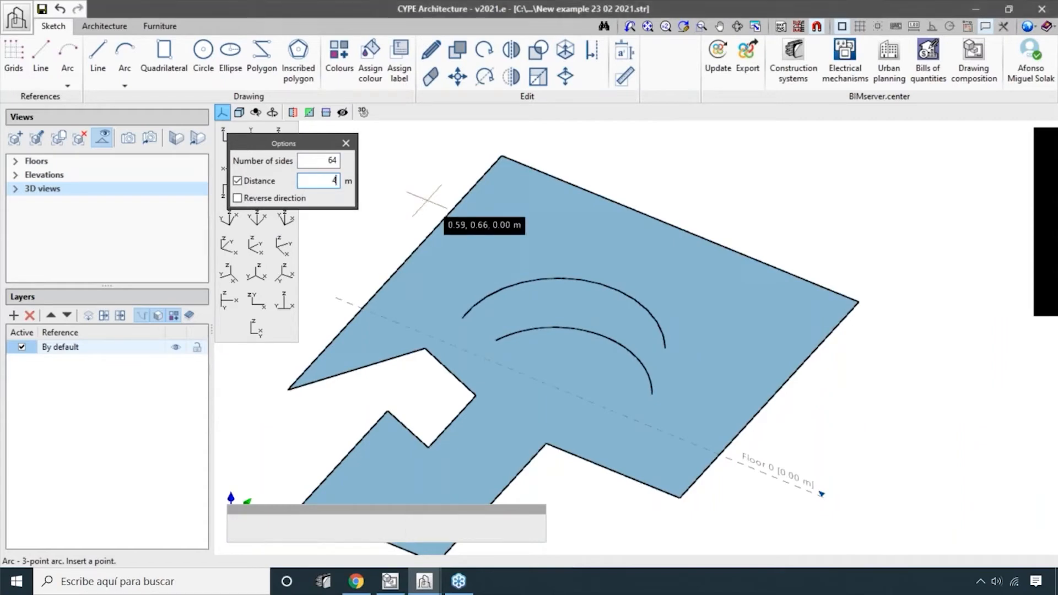
{"action": "scroll", "coordinate": [501, 230], "scroll_direction": "up", "scroll_amount": 2}
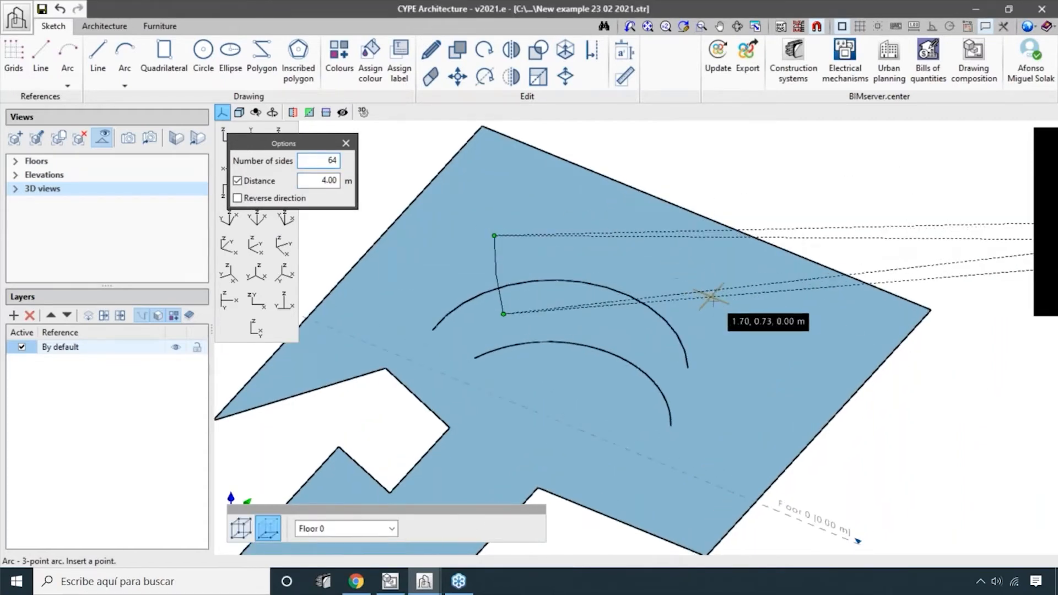
{"action": "scroll", "coordinate": [716, 306], "scroll_direction": "down", "scroll_amount": 4}
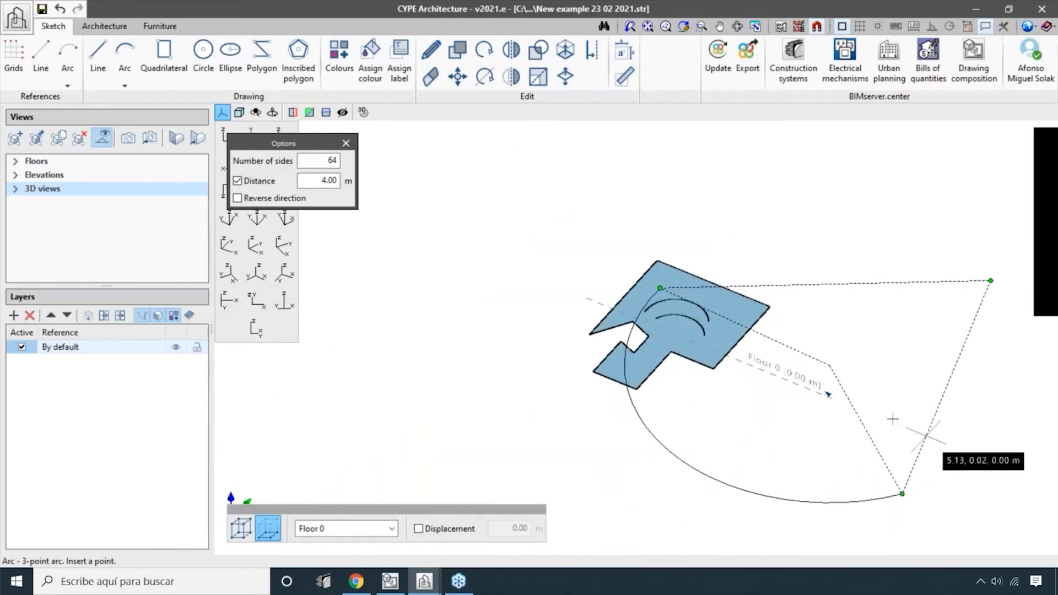
{"action": "scroll", "coordinate": [857, 382], "scroll_direction": "up", "scroll_amount": 1}
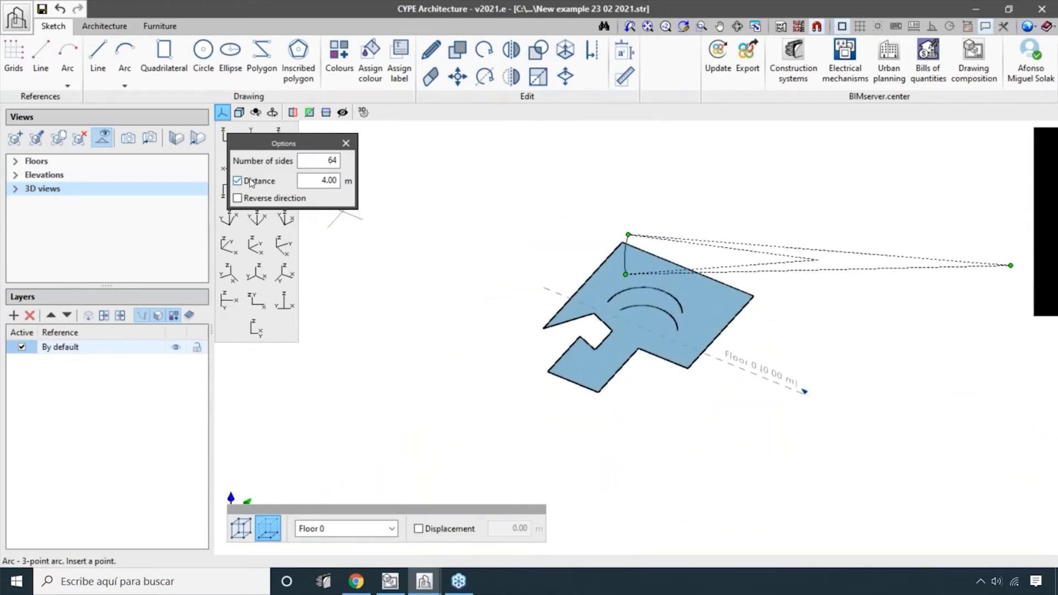
{"action": "scroll", "coordinate": [405, 251], "scroll_direction": "down", "scroll_amount": 1}
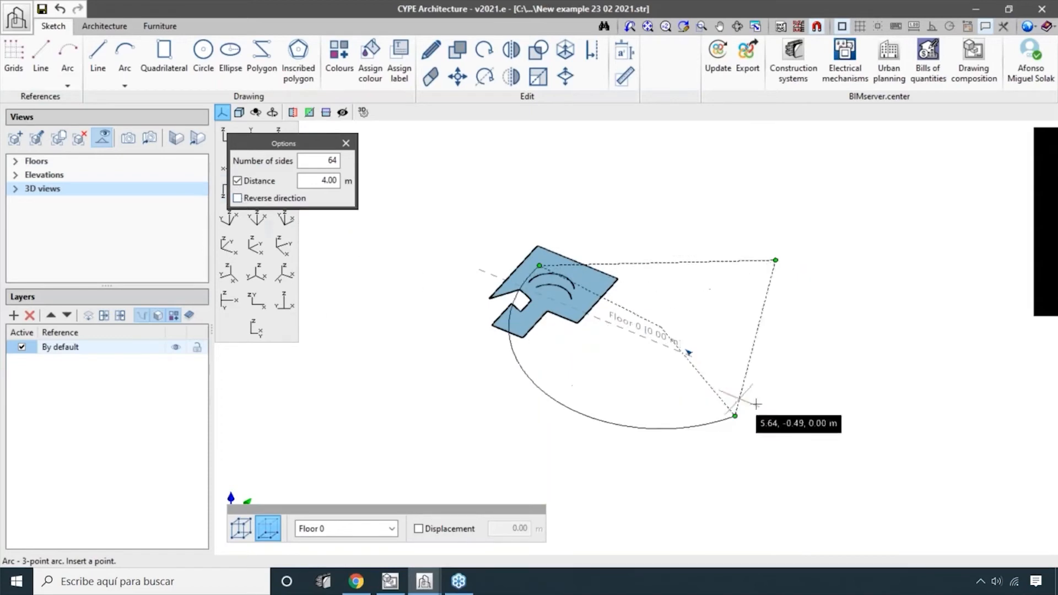
- Preview the pending arc with reverse direction enabled and disabled, and abandon it without placing it
{"action": "left_click", "coordinate": [260, 200]}
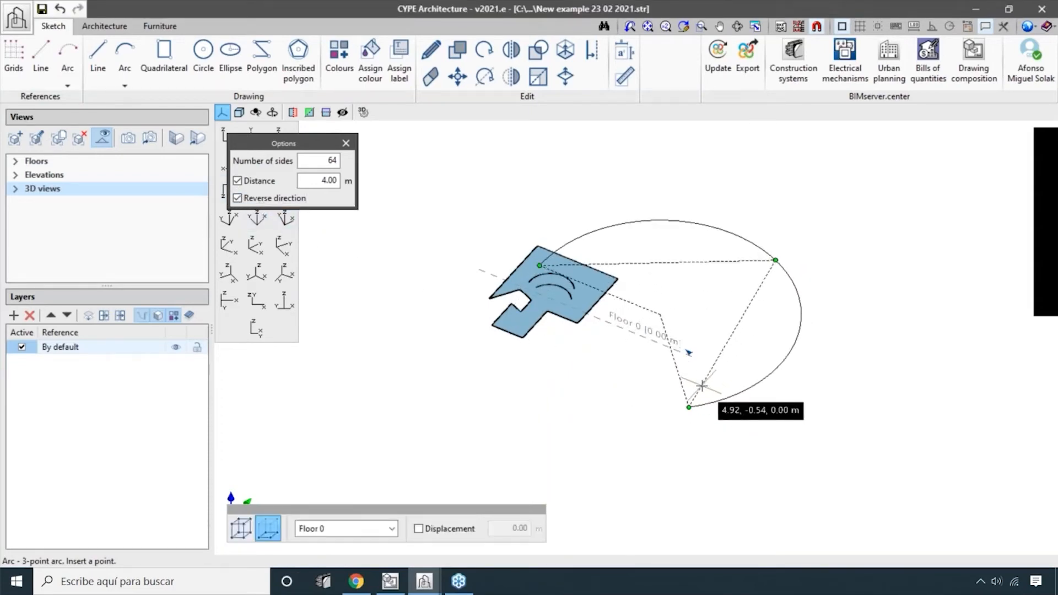
{"action": "left_click", "coordinate": [277, 200]}
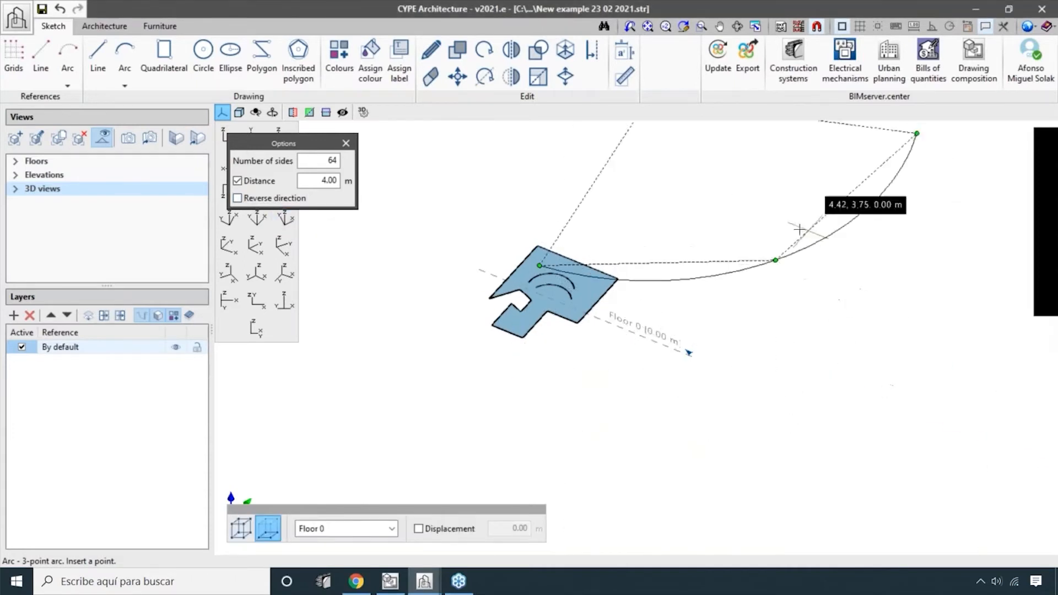
{"action": "right_click", "coordinate": [756, 294]}
{"action": "scroll", "coordinate": [610, 254], "scroll_direction": "up", "scroll_amount": 2}
{"action": "middle_click_drag", "start_coordinate": [610, 255], "coordinate": [660, 218]}
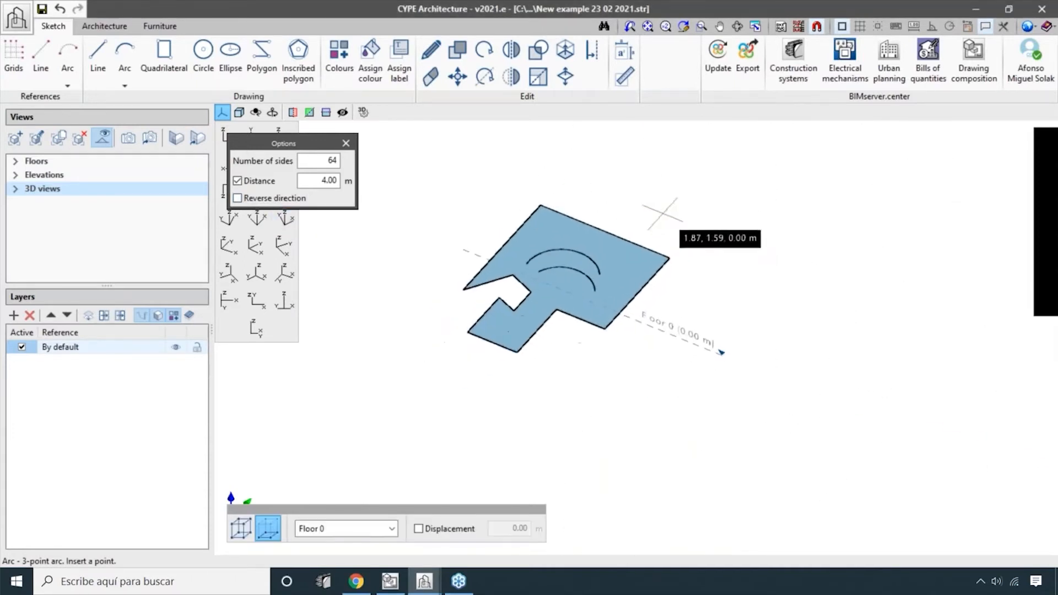
{"action": "left_click", "coordinate": [347, 144]}
- Draw a quadrilateral from three corner points in front of the irregular surface, with its first side about 1.52 m long
{"action": "left_click", "coordinate": [164, 60]}
{"action": "middle_click_drag", "start_coordinate": [397, 327], "coordinate": [494, 232]}
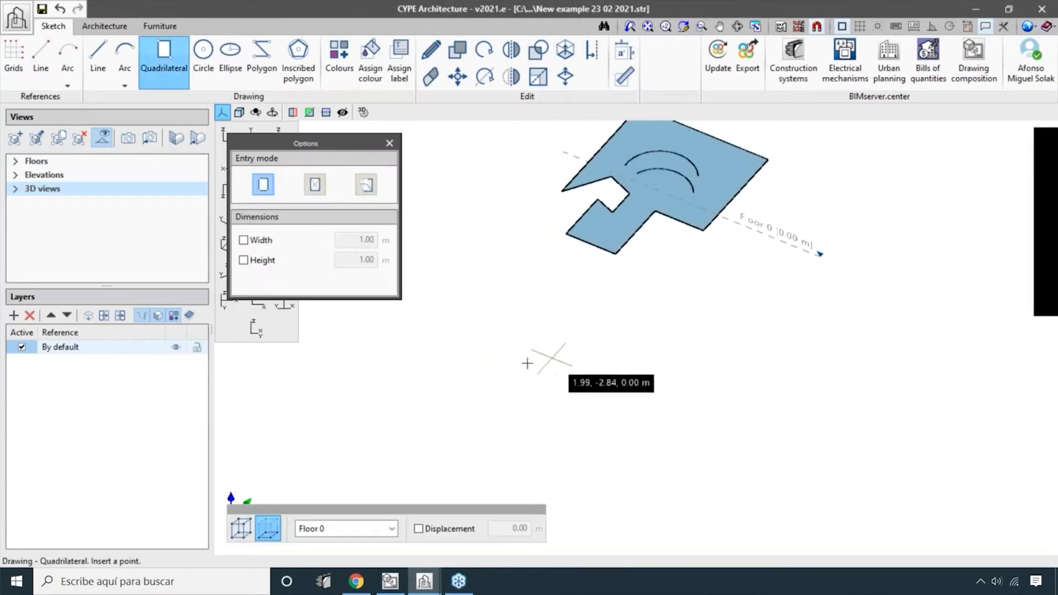
{"action": "left_click", "coordinate": [512, 371]}
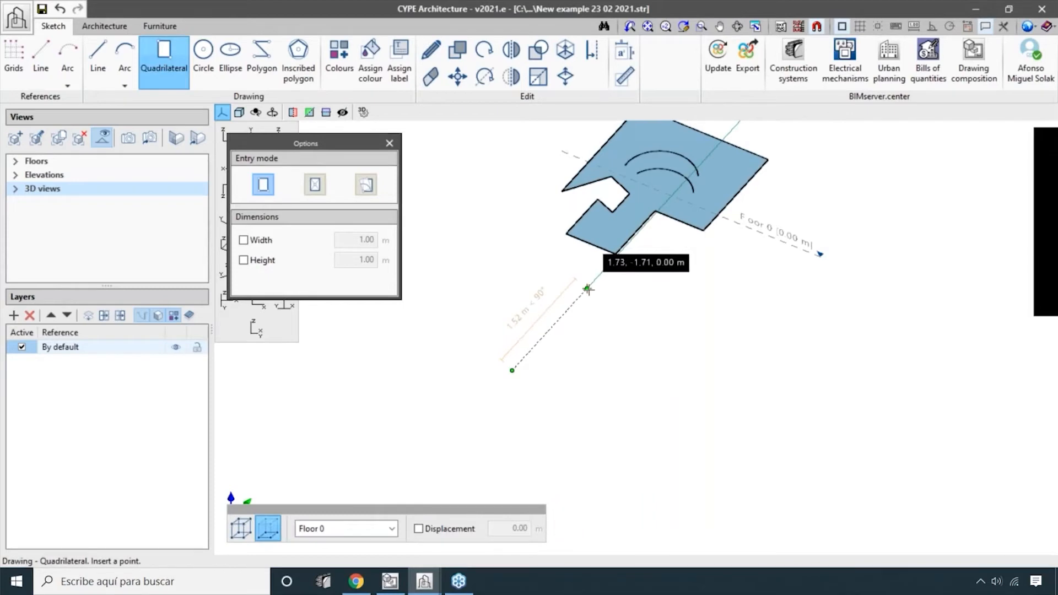
{"action": "left_click", "coordinate": [588, 290]}
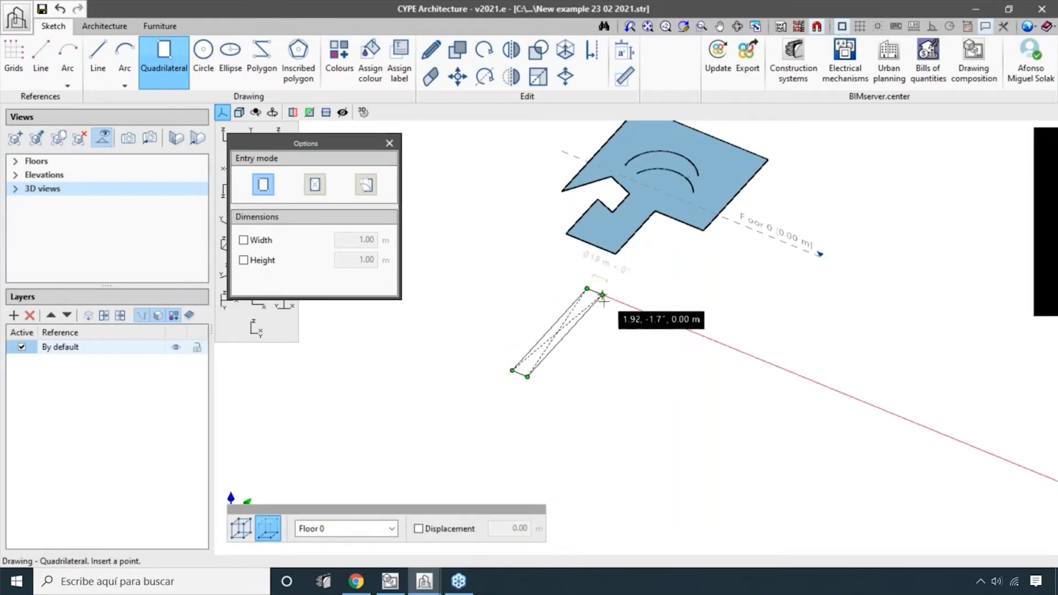
{"action": "left_click", "coordinate": [681, 336]}
- Draw a second quadrilateral of similar size from three corner points, beside the first one
{"action": "middle_click_drag", "start_coordinate": [768, 421], "coordinate": [653, 404]}
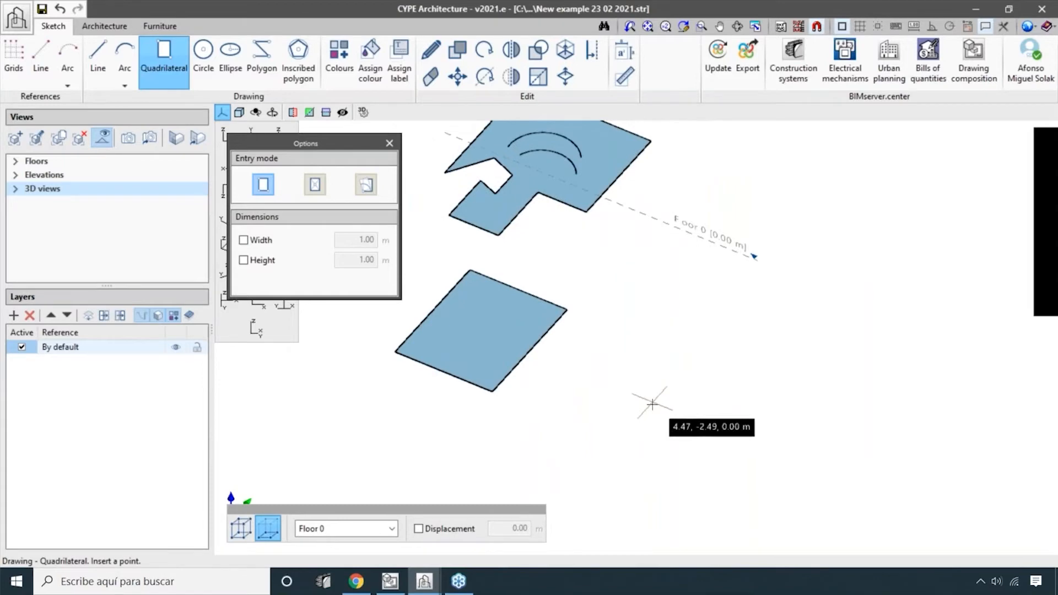
{"action": "left_click", "coordinate": [573, 419]}
{"action": "left_click", "coordinate": [642, 342]}
{"action": "left_click", "coordinate": [752, 386]}
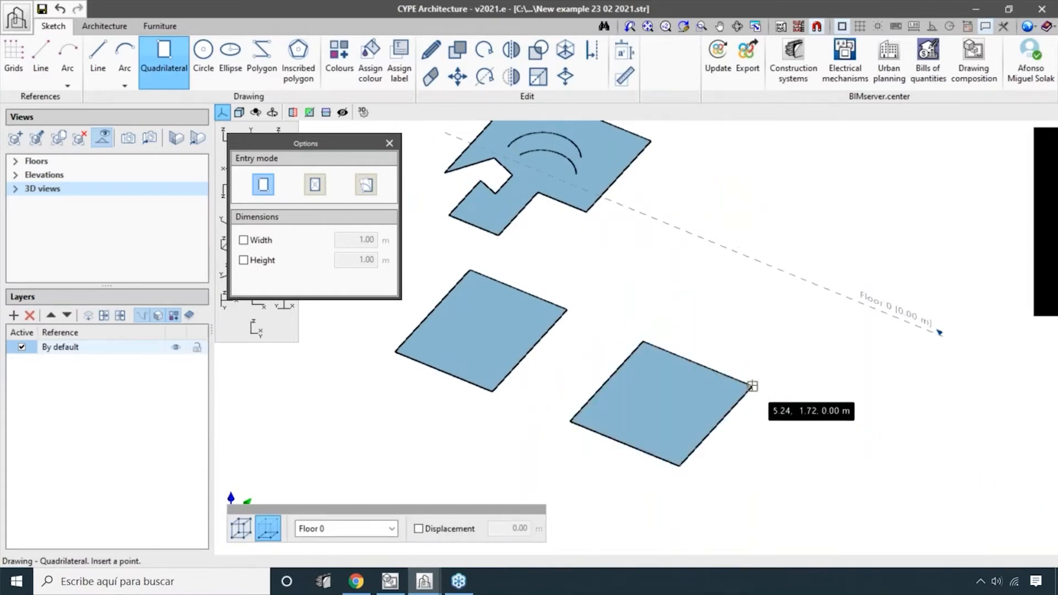
- Switch the quadrilateral entry mode to two opposite corners and draw a large and a smaller rectangle near the Floor 0 axis
{"action": "middle_click_drag", "start_coordinate": [744, 310], "coordinate": [684, 331]}
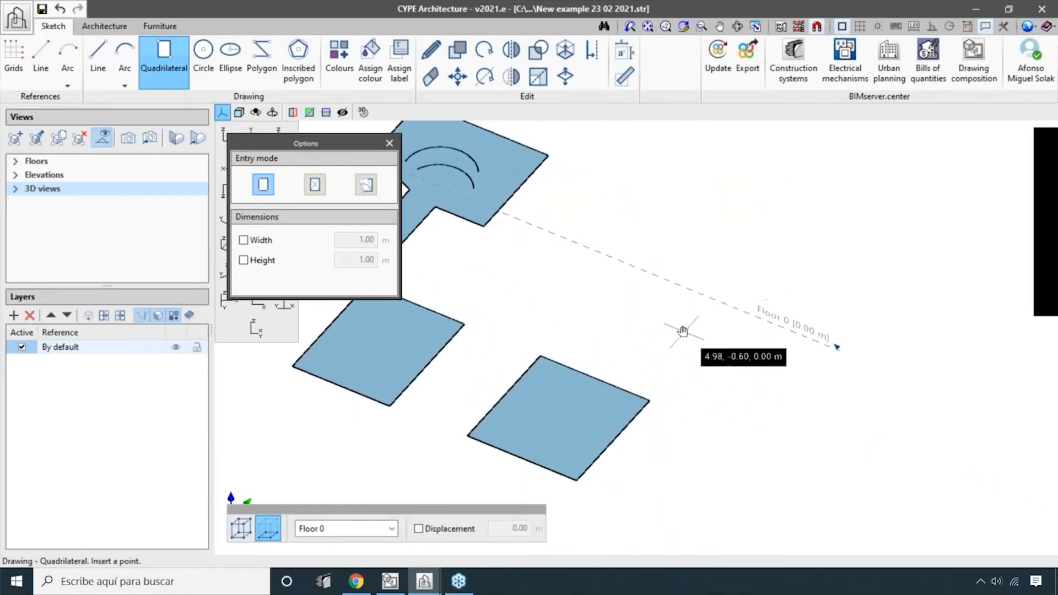
{"action": "left_click", "coordinate": [316, 185]}
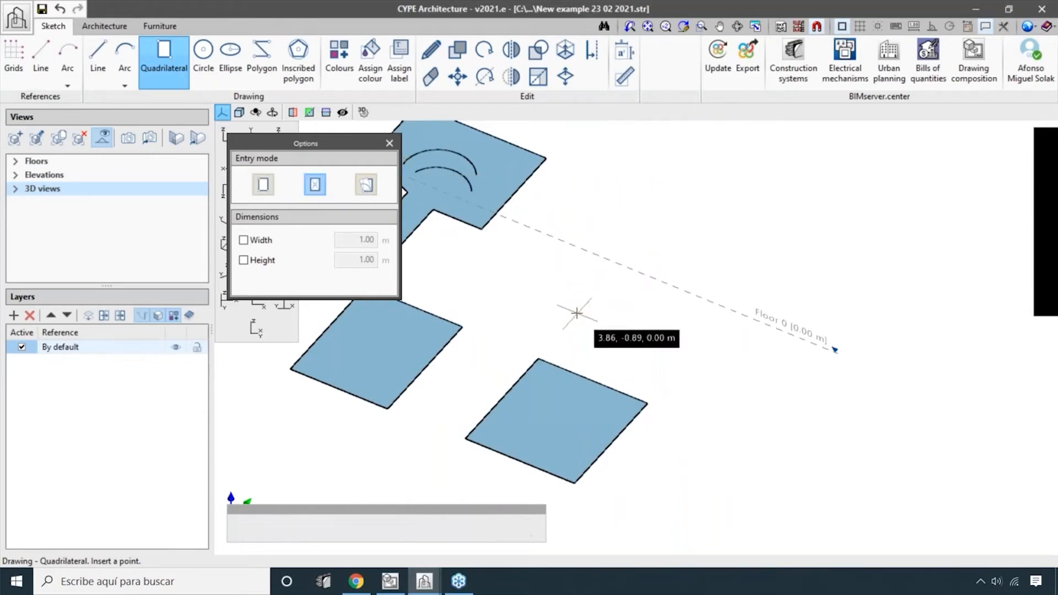
{"action": "left_click", "coordinate": [577, 313]}
{"action": "left_click", "coordinate": [767, 282]}
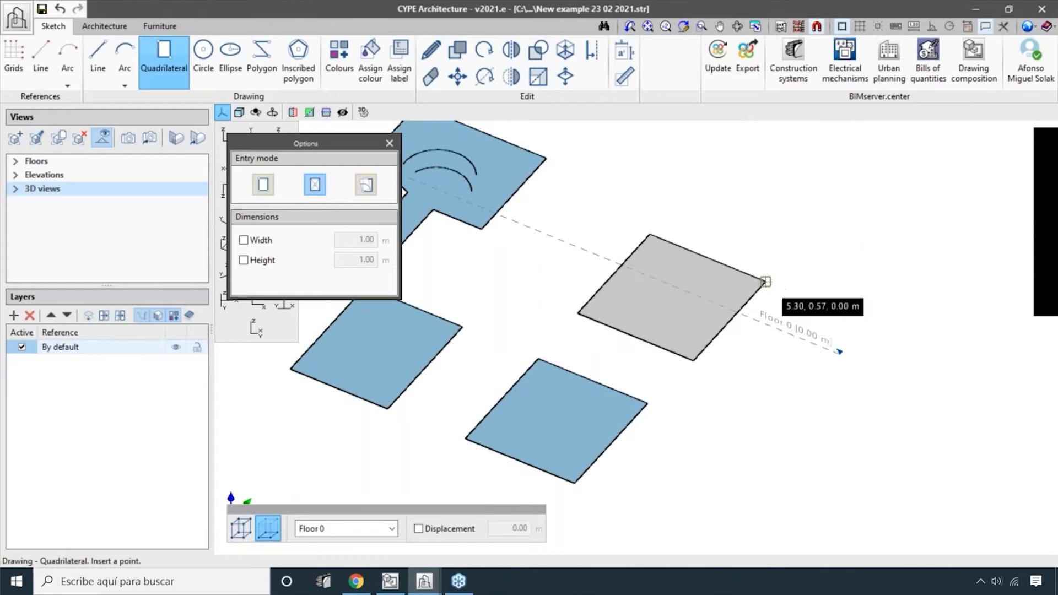
{"action": "left_click", "coordinate": [743, 232]}
{"action": "left_click", "coordinate": [858, 225]}
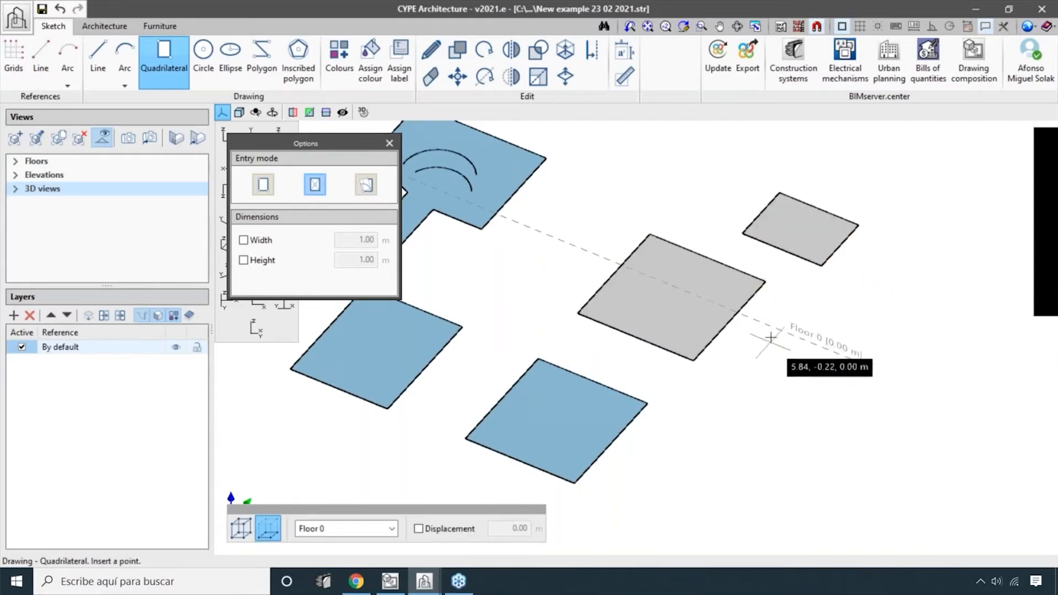
- Add a rectangle sharing the large grey rectangle's side edge and a narrow strip along its far edge, snapping to existing corners
{"action": "left_click", "coordinate": [694, 363]}
{"action": "left_click", "coordinate": [868, 341]}
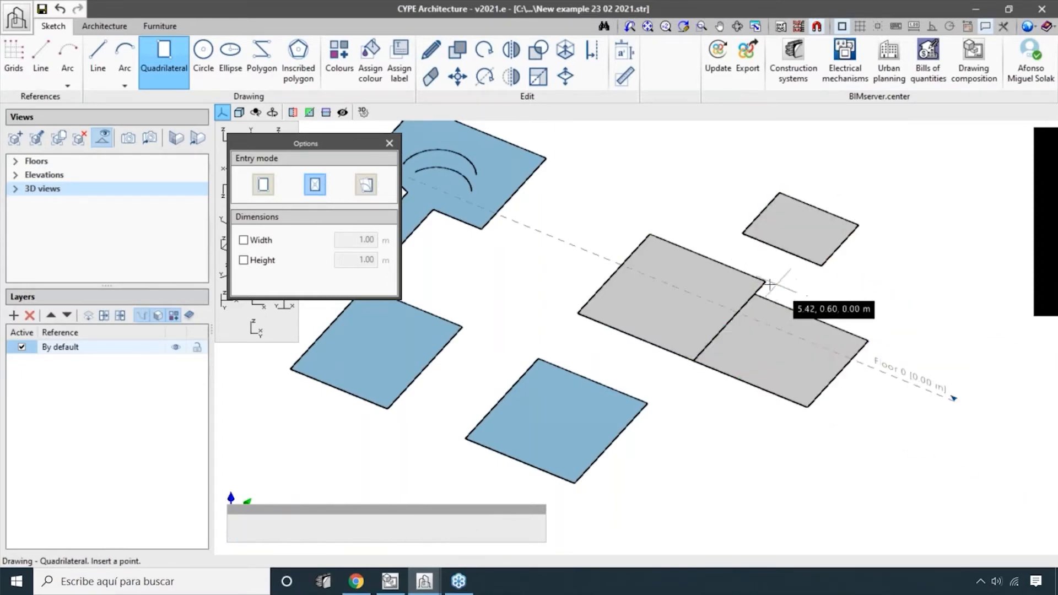
{"action": "left_click", "coordinate": [766, 281]}
{"action": "left_click", "coordinate": [868, 342]}
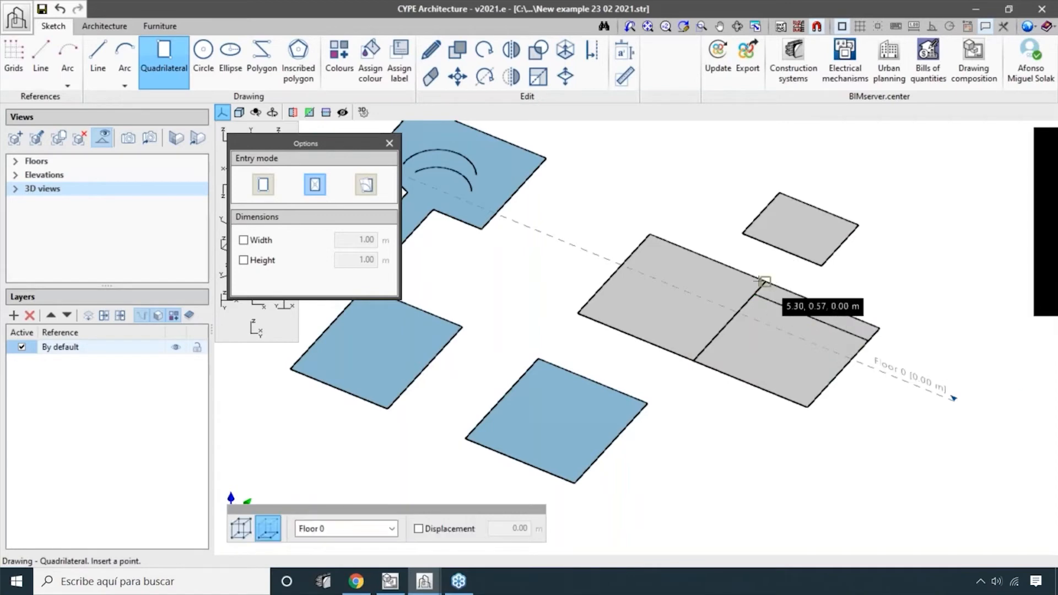
- Fill the gap between the large and small grey rectangles with two rectangles snapped to their corners
{"action": "left_click", "coordinate": [765, 282]}
{"action": "left_click", "coordinate": [821, 267]}
{"action": "left_click", "coordinate": [744, 233]}
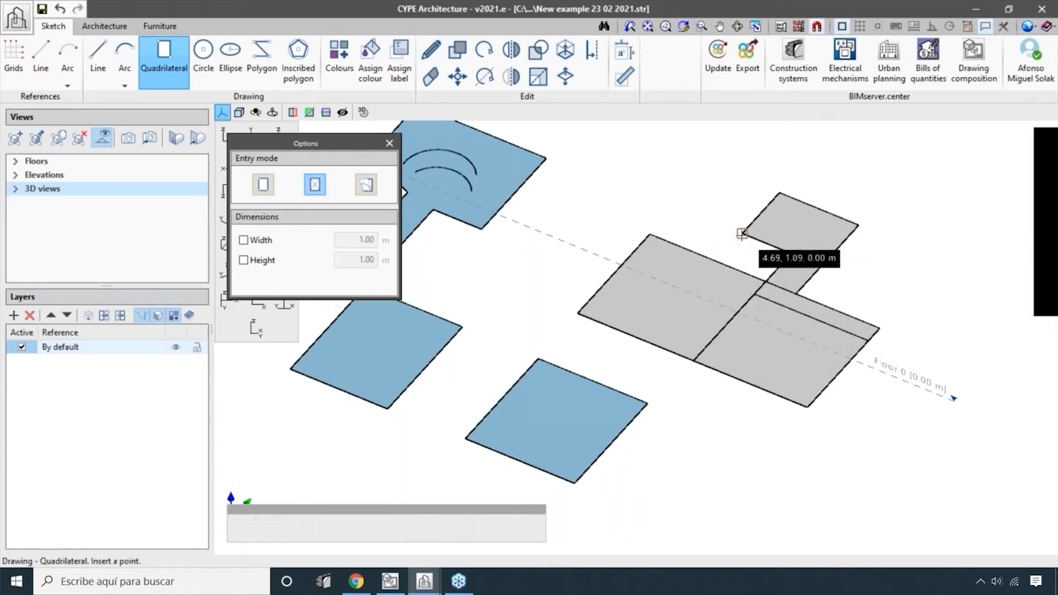
{"action": "left_click", "coordinate": [766, 282]}
- Add two adjoining rectangles along the free side of the small grey block, snapping to its existing corners
{"action": "middle_click_drag", "start_coordinate": [865, 409], "coordinate": [695, 417]}
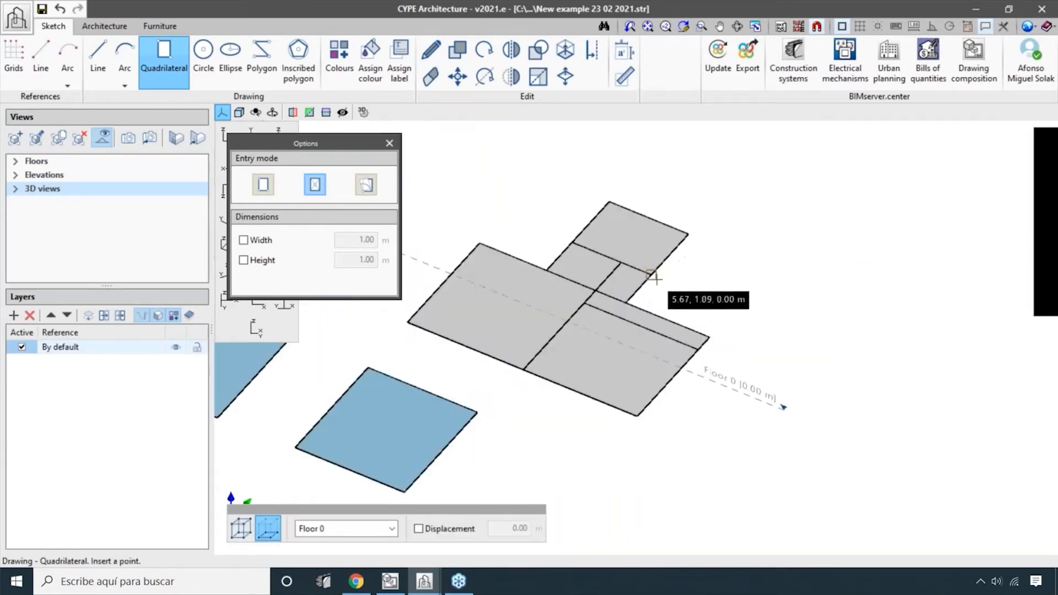
{"action": "left_click", "coordinate": [653, 276]}
{"action": "left_click", "coordinate": [695, 331]}
{"action": "left_click", "coordinate": [688, 234]}
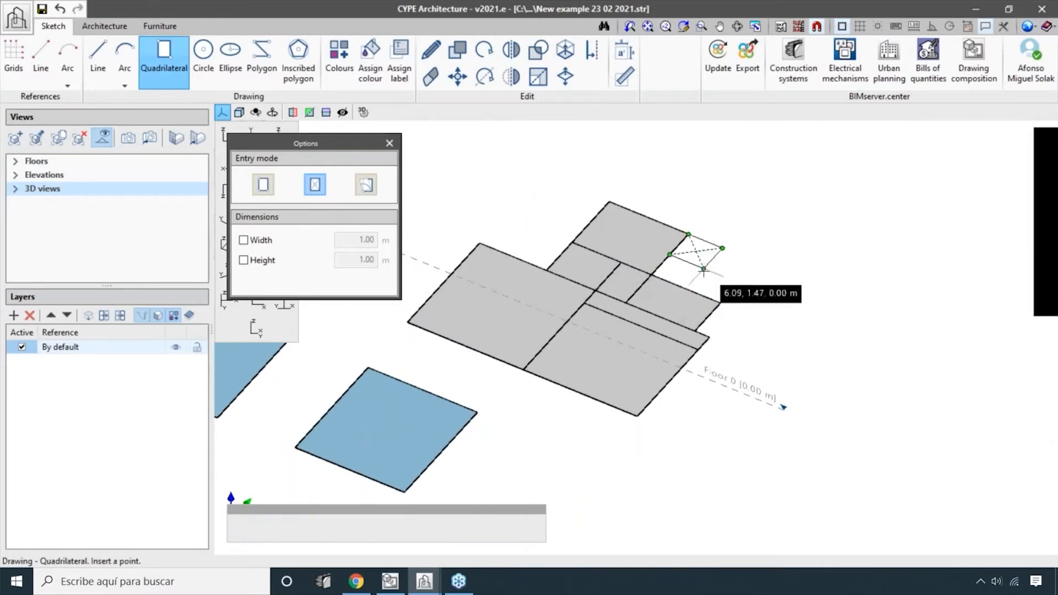
{"action": "left_click", "coordinate": [721, 302]}
- Try to draw another rectangle from the small grey block's corner to the large grey rectangle's far corner
{"action": "middle_click_drag", "start_coordinate": [567, 252], "coordinate": [625, 276]}
{"action": "left_click", "coordinate": [629, 268]}
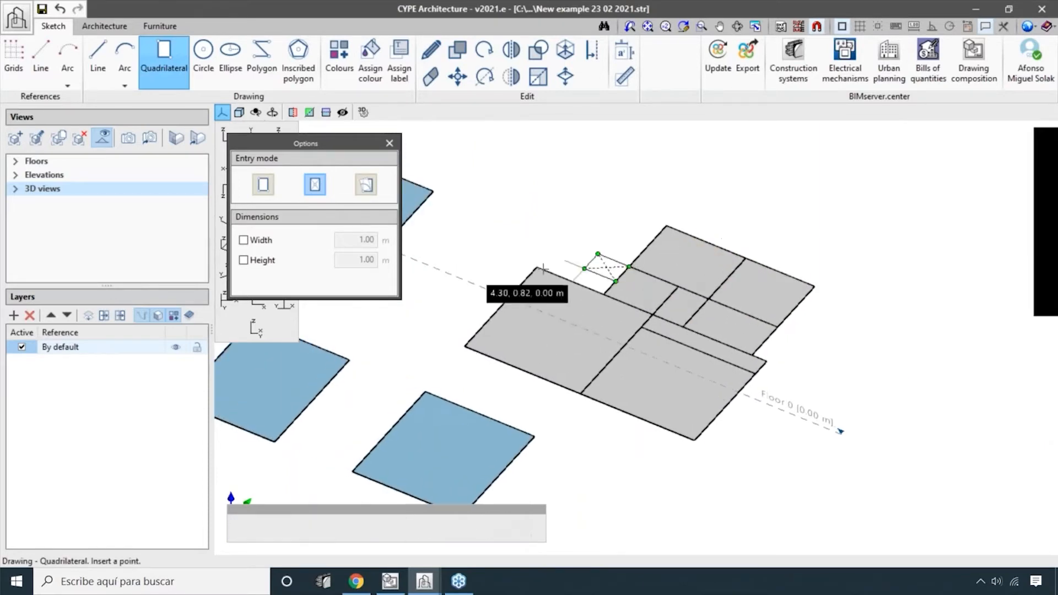
{"action": "left_click", "coordinate": [538, 269]}
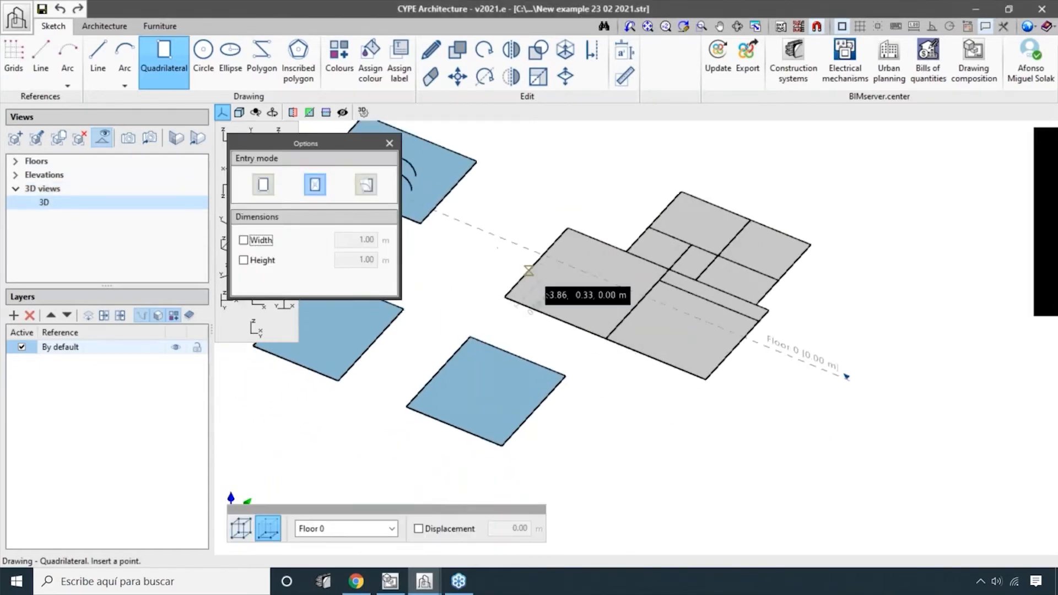
- Switch the quadrilateral entry mode to fixed dimensions and set the width to 4.00 m and the height to 7.00 m
{"action": "left_click", "coordinate": [365, 190]}
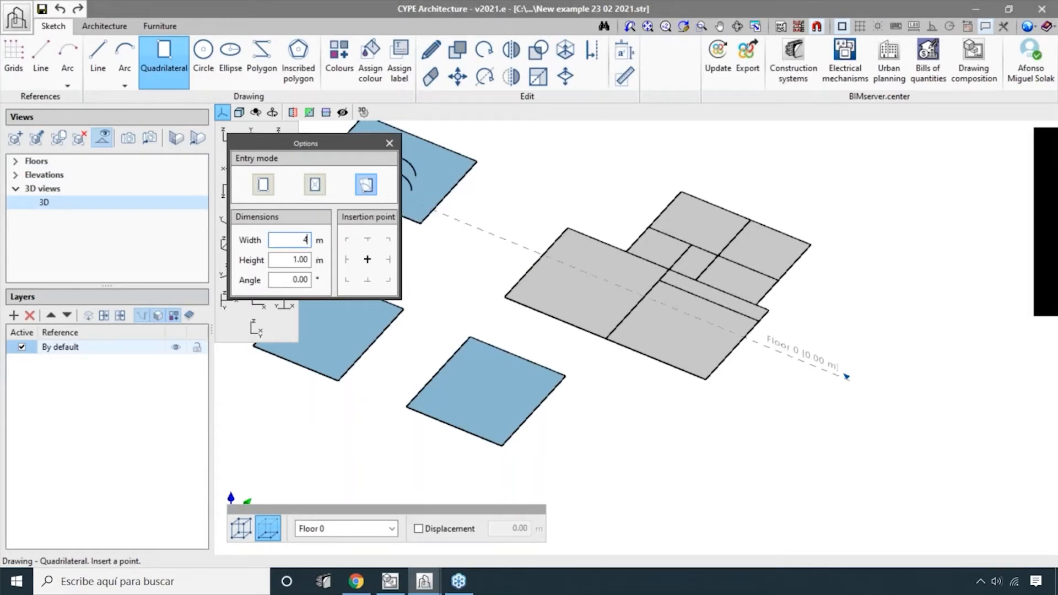
{"action": "type", "text": "4"}
{"action": "key", "text": "Return"}
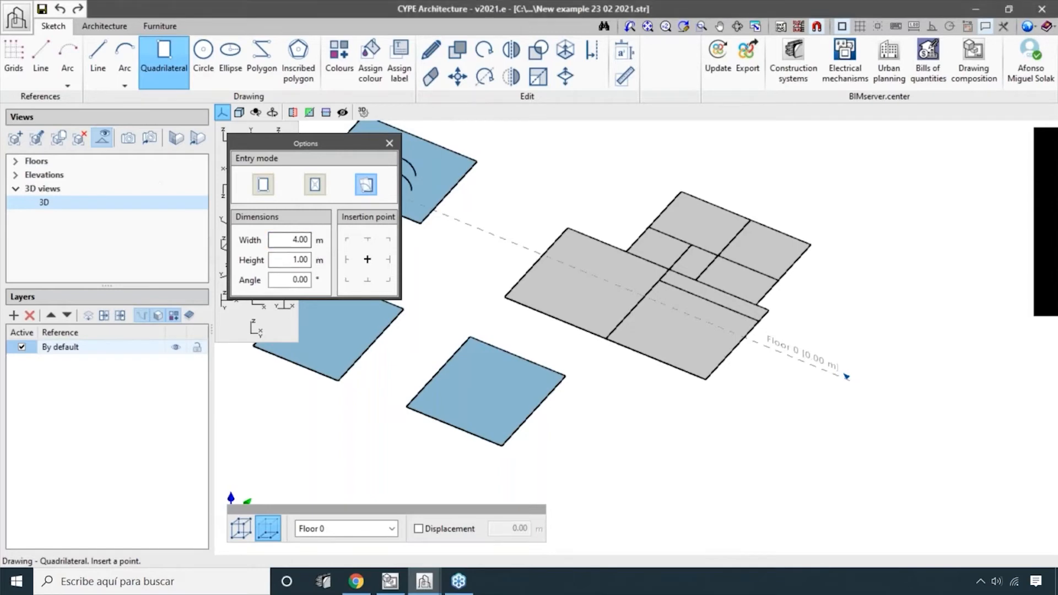
{"action": "left_click", "coordinate": [288, 261]}
{"action": "type", "text": "7"}
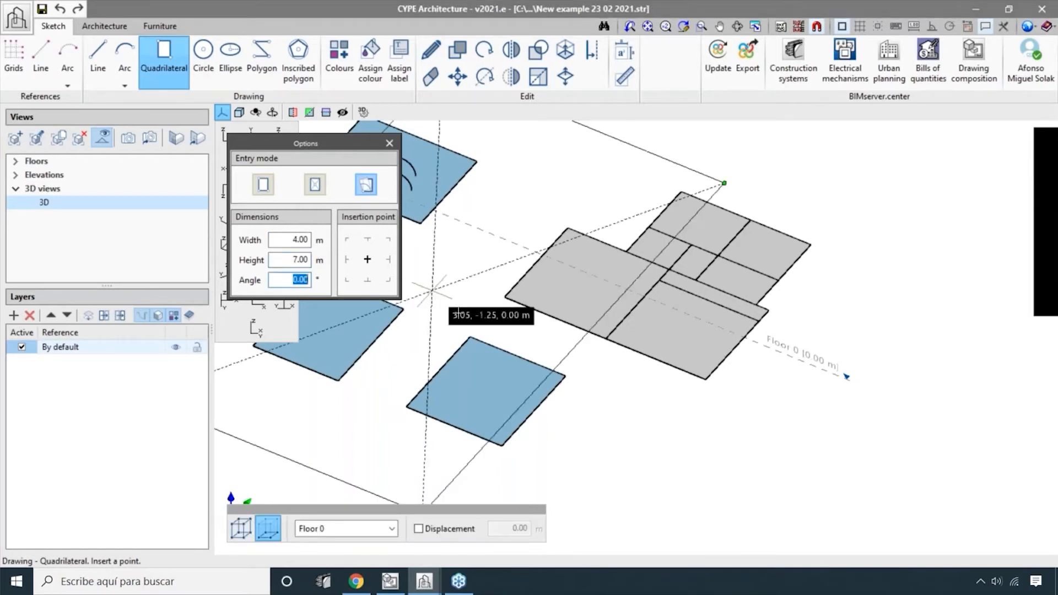
- Place four 4.00 × 7.00 m rectangles by their centre points in the empty space around the existing surfaces
{"action": "scroll", "coordinate": [464, 317], "scroll_direction": "down", "scroll_amount": 3}
{"action": "middle_click_drag", "start_coordinate": [635, 390], "coordinate": [603, 315]}
{"action": "middle_click_drag", "start_coordinate": [715, 347], "coordinate": [798, 373]}
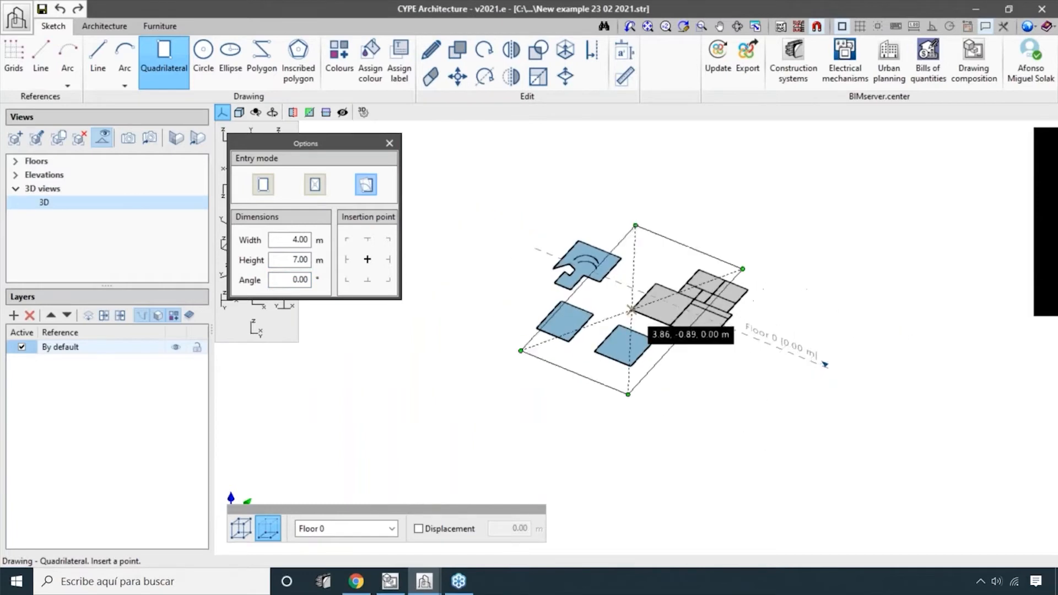
{"action": "middle_click_drag", "start_coordinate": [633, 309], "coordinate": [814, 421]}
{"action": "left_click", "coordinate": [648, 290]}
{"action": "middle_click_drag", "start_coordinate": [699, 239], "coordinate": [832, 251]}
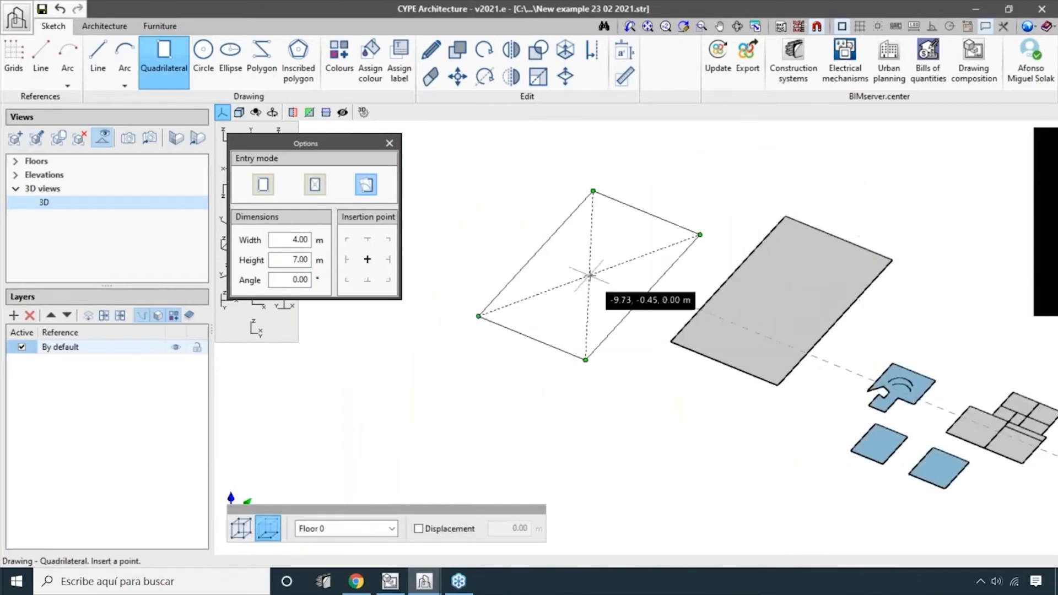
{"action": "left_click", "coordinate": [589, 275]}
{"action": "middle_click_drag", "start_coordinate": [585, 406], "coordinate": [511, 194]}
{"action": "left_click", "coordinate": [540, 251]}
{"action": "scroll", "coordinate": [574, 343], "scroll_direction": "down", "scroll_amount": 2}
{"action": "middle_click_drag", "start_coordinate": [644, 359], "coordinate": [546, 435]}
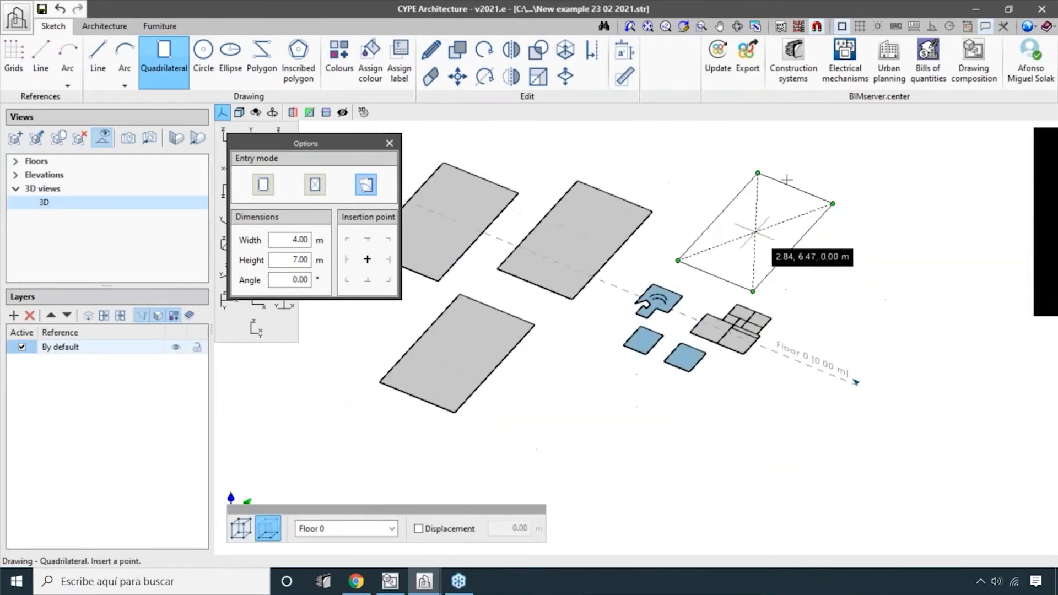
{"action": "left_click", "coordinate": [772, 195]}
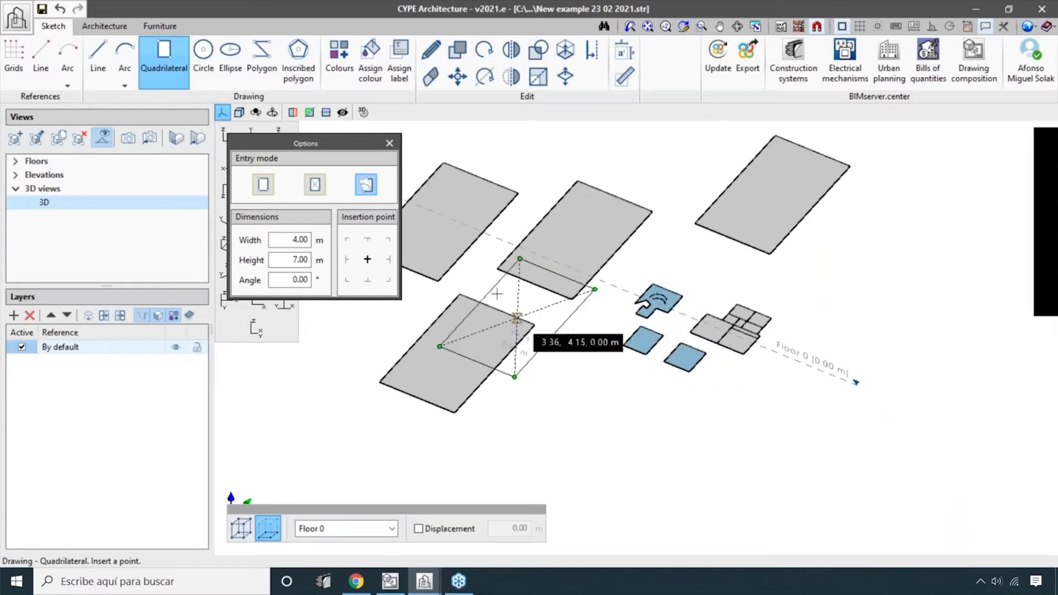
- Set the rectangle's angle to 33° and place two rotated copies side by side in front of the existing surfaces
{"action": "left_click", "coordinate": [293, 281]}
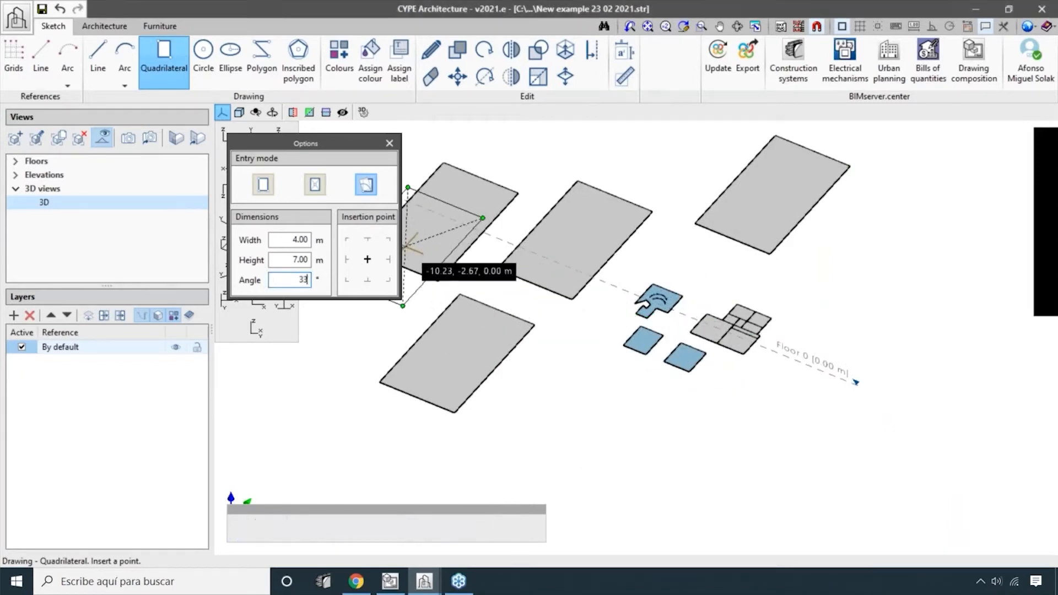
{"action": "scroll", "coordinate": [500, 328], "scroll_direction": "down", "scroll_amount": 4}
{"action": "left_click", "coordinate": [544, 399]}
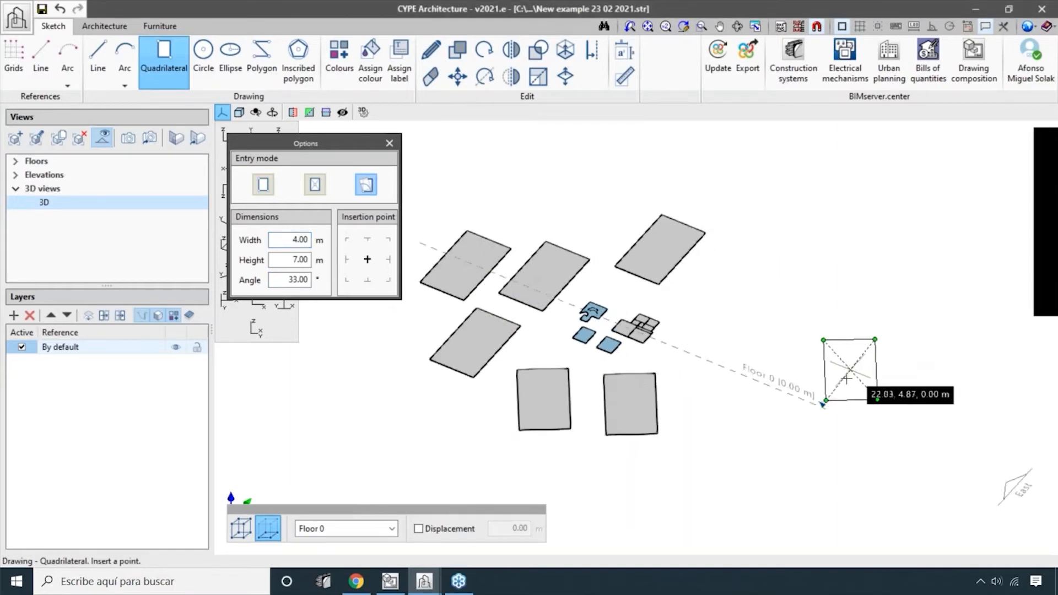
- Close the quadrilateral command and delete all the surfaces in the model
{"action": "middle_click_drag", "start_coordinate": [844, 377], "coordinate": [573, 428], "text": "shift"}
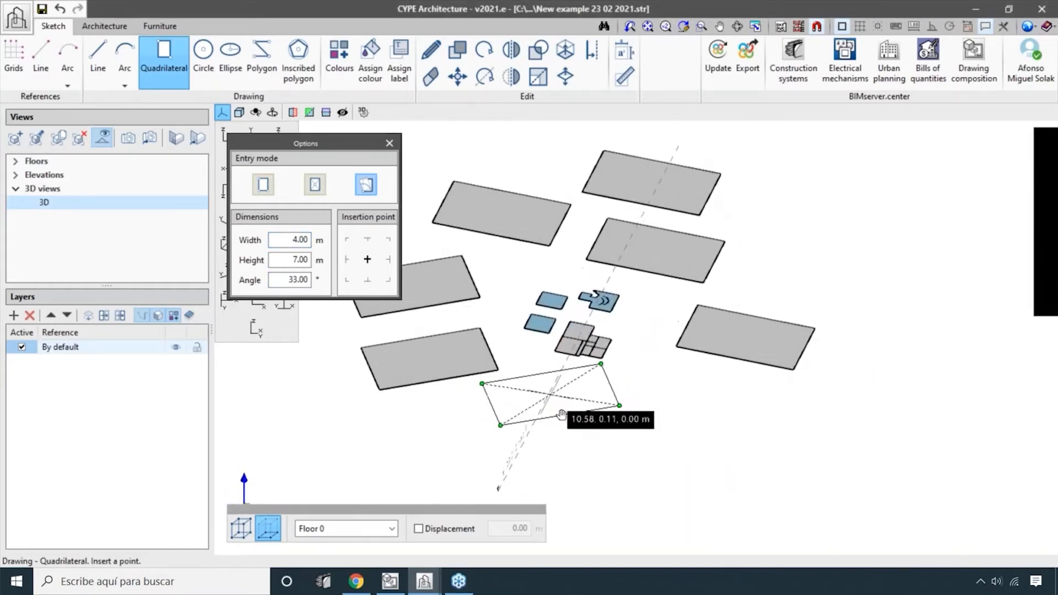
{"action": "scroll", "coordinate": [494, 323], "scroll_direction": "up", "scroll_amount": 2}
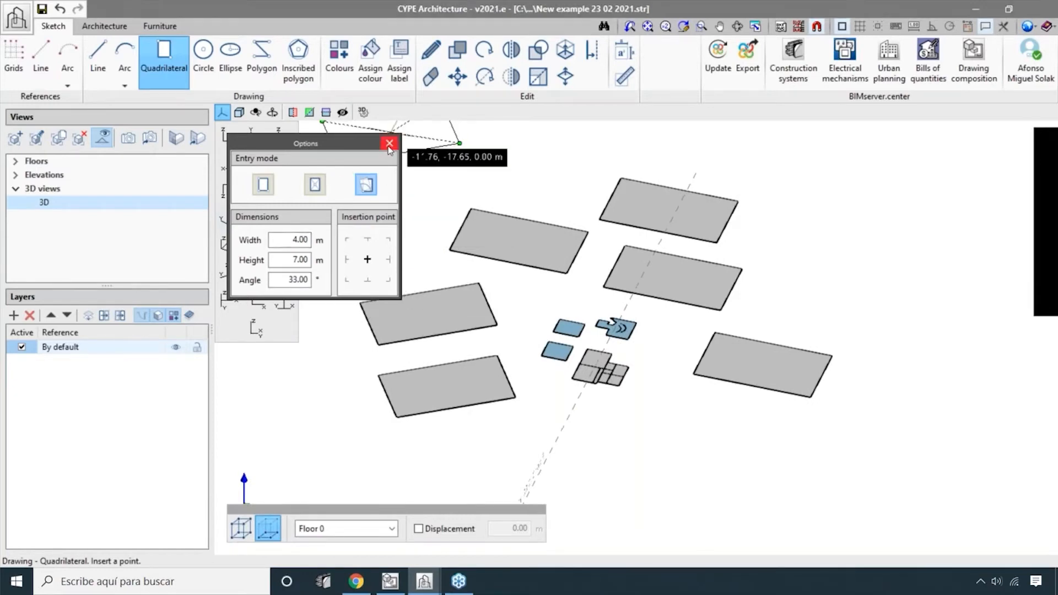
{"action": "key", "text": "Escape"}
{"action": "left_click", "coordinate": [429, 79]}
{"action": "scroll", "coordinate": [620, 477], "scroll_direction": "down", "scroll_amount": 3}
{"action": "left_click_drag", "start_coordinate": [428, 223], "coordinate": [818, 527]}
{"action": "scroll", "coordinate": [759, 482], "scroll_direction": "up", "scroll_amount": 2}
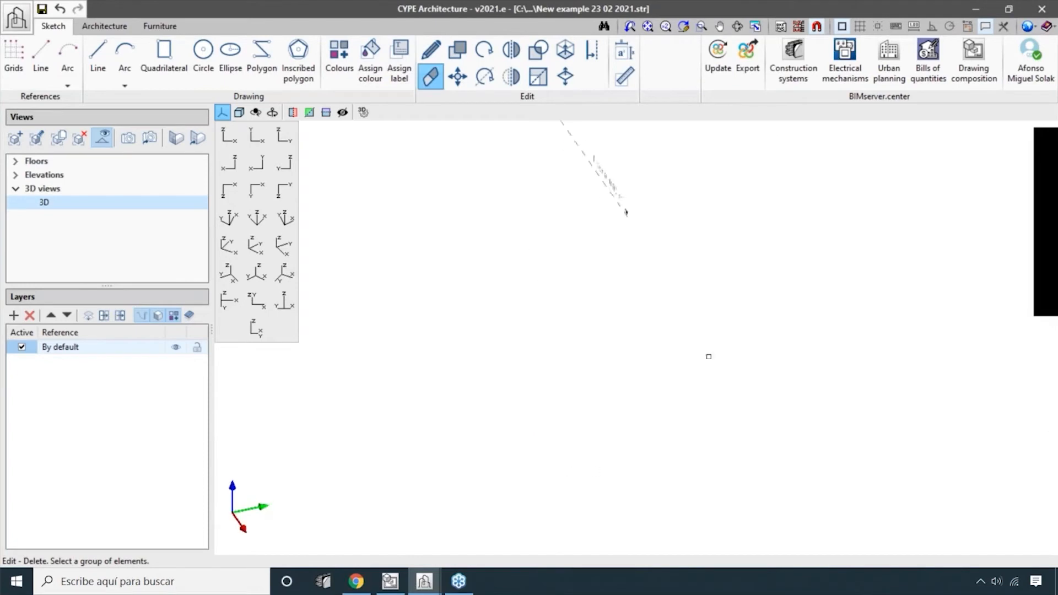
- Switch quadrilateral entry to two opposite corners with dimension input enabled, and draw a rectangle beside the floor line with a width of 6 m
{"action": "left_click", "coordinate": [176, 64]}
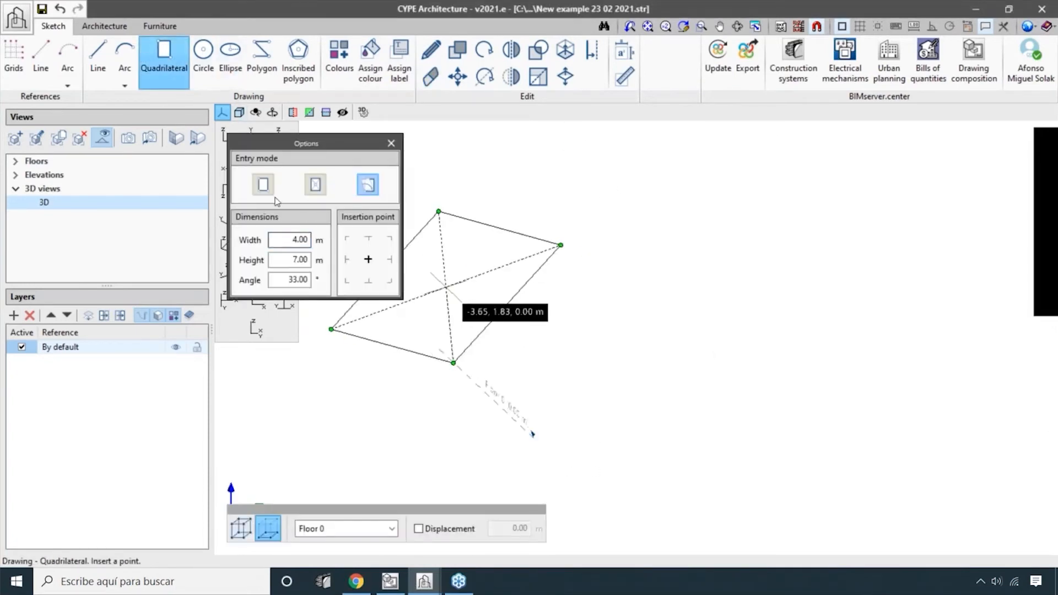
{"action": "left_click", "coordinate": [315, 185]}
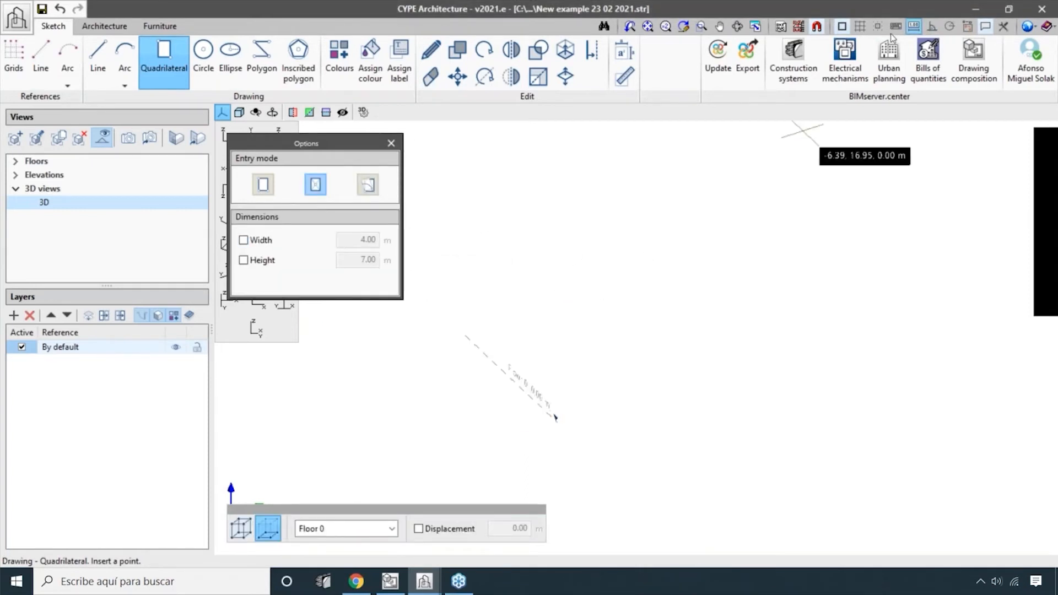
{"action": "left_click", "coordinate": [571, 323]}
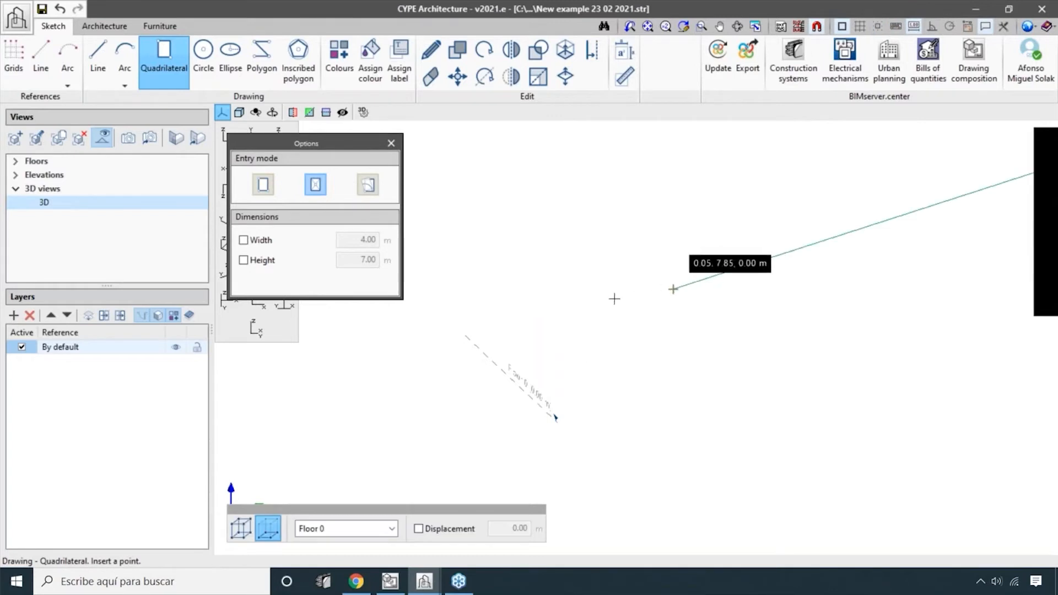
{"action": "left_click", "coordinate": [860, 353]}
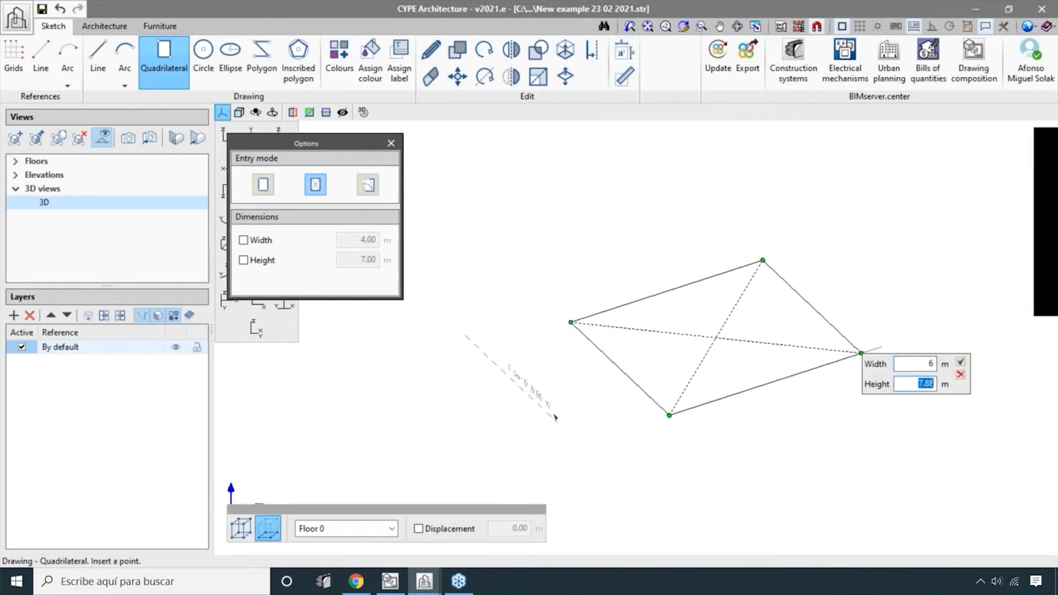
{"action": "key", "text": "Return"}
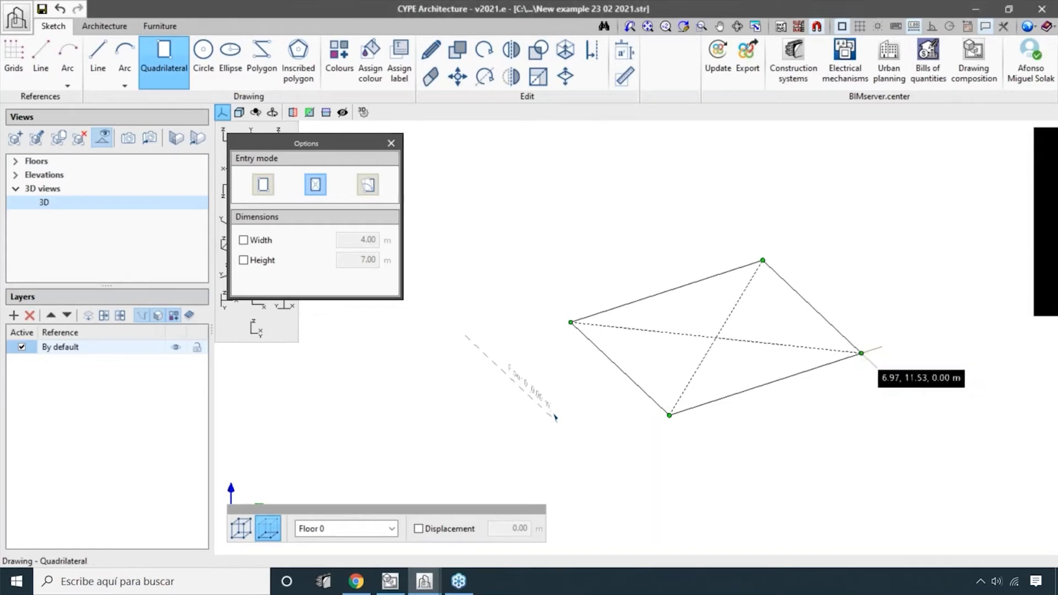
- Draw a second rectangle starting at the first one's outer corner, with a width of 9.00 m and a height of 11.00 m
{"action": "scroll", "coordinate": [860, 354], "scroll_direction": "down", "scroll_amount": 5}
{"action": "middle_click_drag", "start_coordinate": [846, 369], "coordinate": [586, 366]}
{"action": "scroll", "coordinate": [588, 365], "scroll_direction": "up", "scroll_amount": 2}
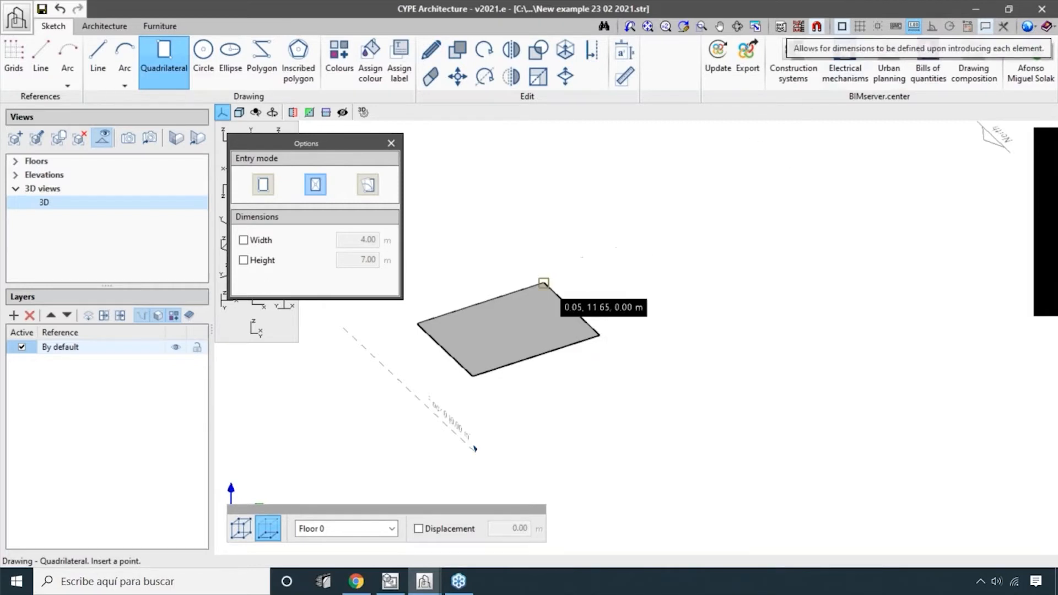
{"action": "middle_click_drag", "start_coordinate": [545, 284], "coordinate": [599, 282]}
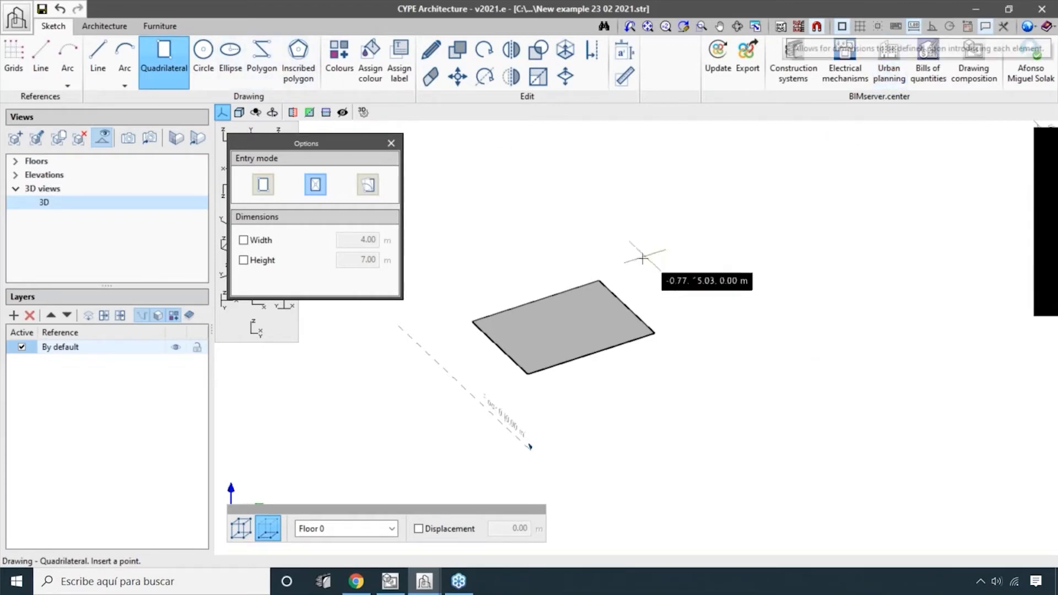
{"action": "left_click", "coordinate": [656, 333]}
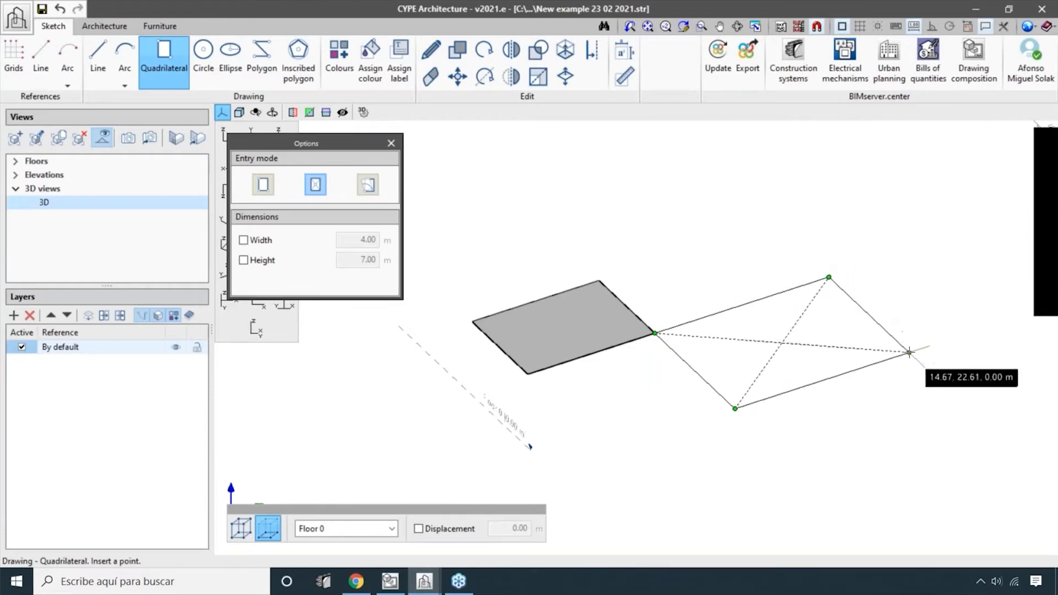
{"action": "left_click", "coordinate": [910, 352]}
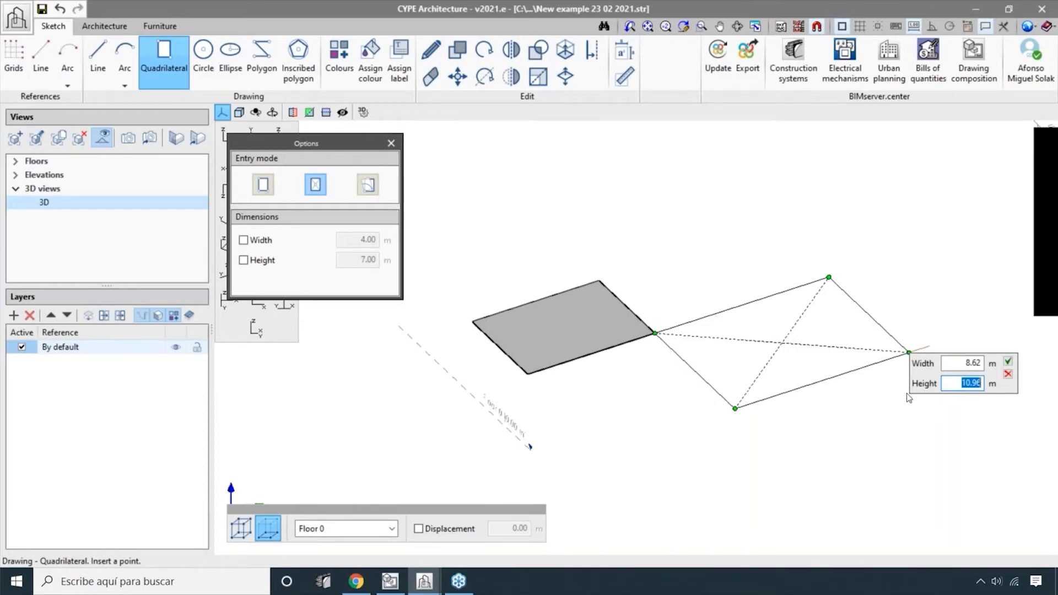
{"action": "left_click", "coordinate": [965, 363]}
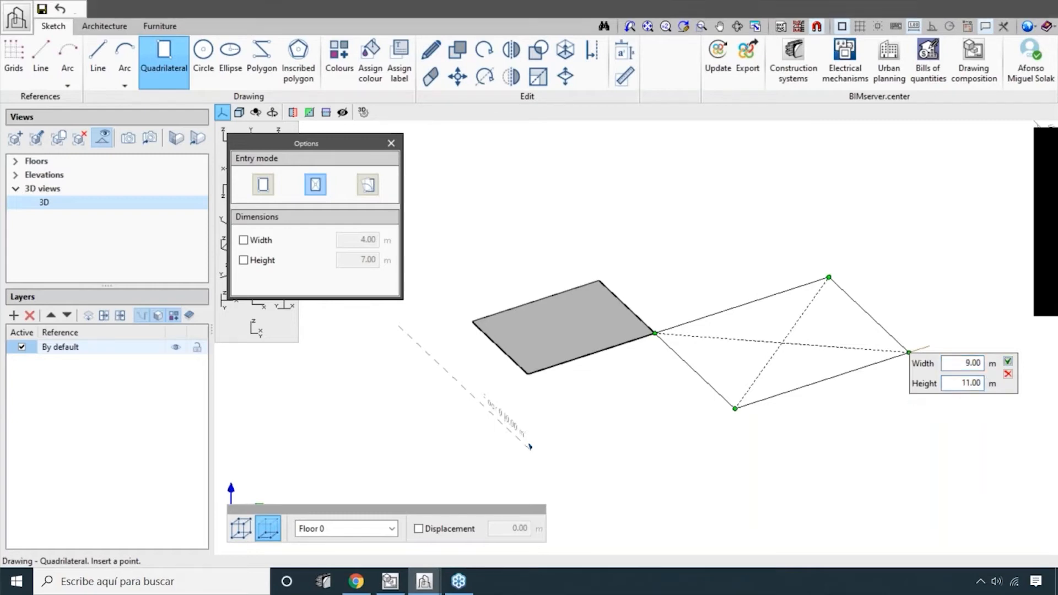
{"action": "key", "text": "Return"}
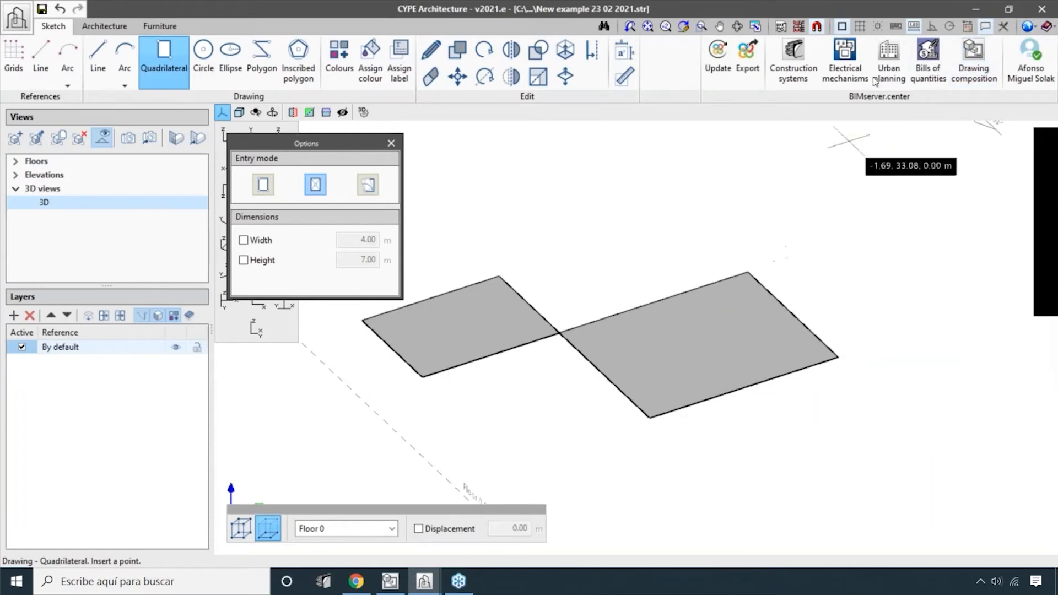
- Turn off dimension input and draw two adjoining rectangles, from the shared corner to about (11.94, 5.24) and from its corner to about (18.45, 2.07)
{"action": "middle_click_drag", "start_coordinate": [647, 359], "coordinate": [714, 337]}
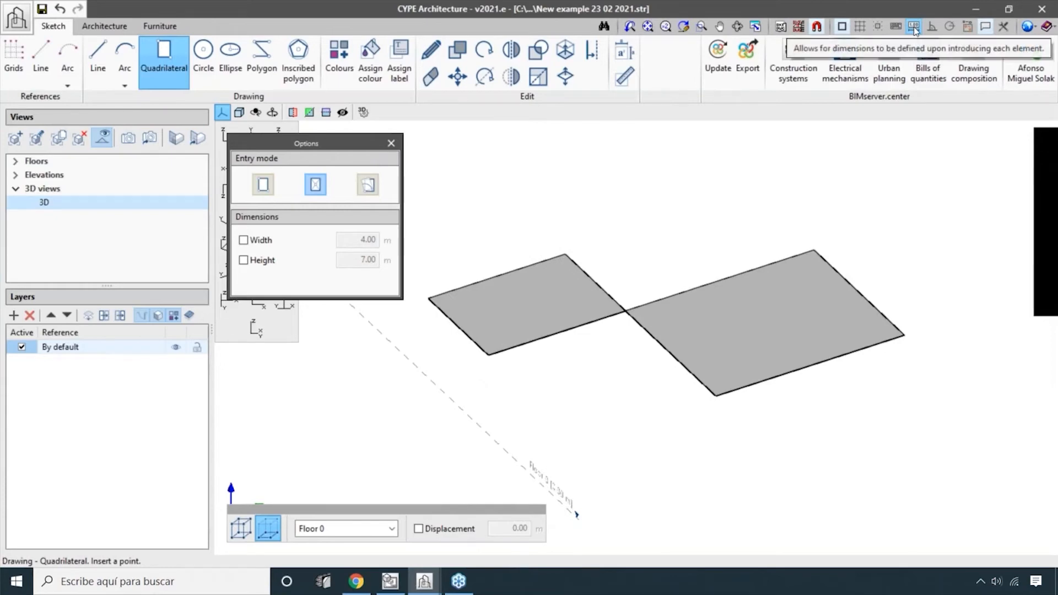
{"action": "middle_click_drag", "start_coordinate": [688, 291], "coordinate": [755, 259]}
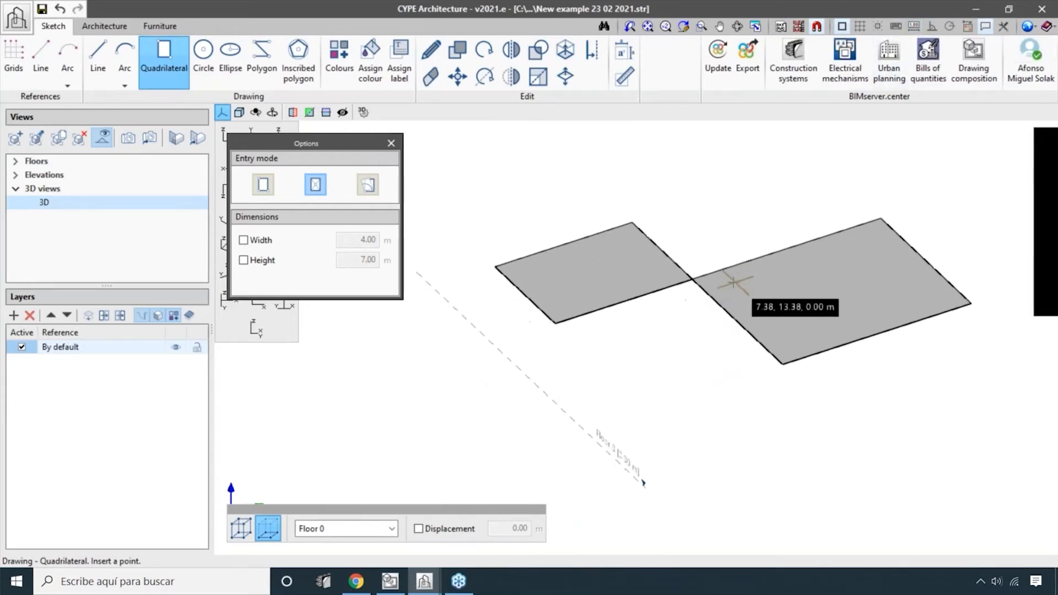
{"action": "left_click", "coordinate": [693, 279]}
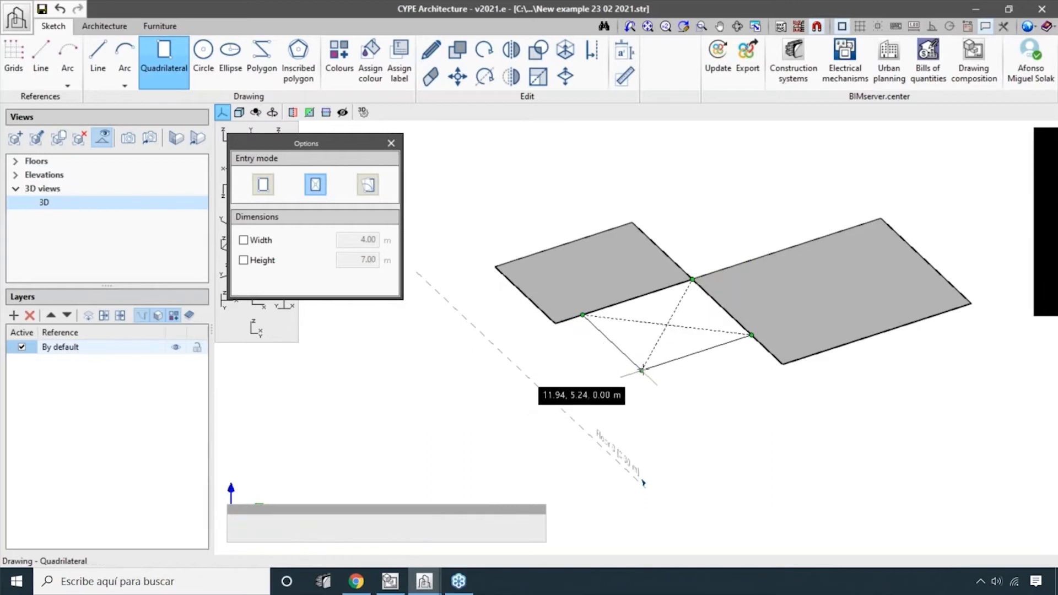
{"action": "left_click", "coordinate": [641, 370]}
{"action": "left_click", "coordinate": [752, 335]}
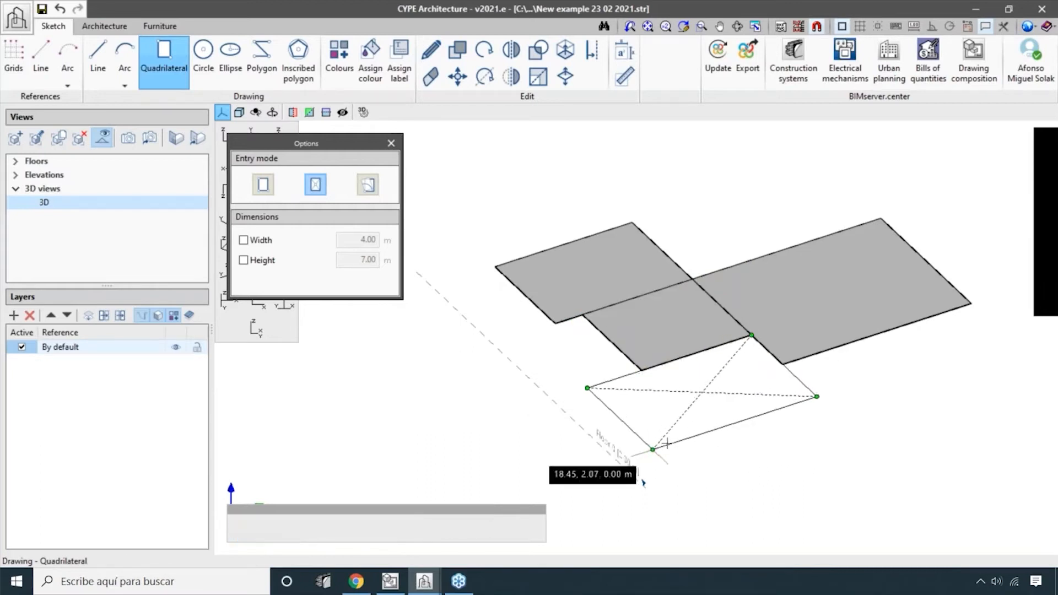
{"action": "left_click", "coordinate": [652, 449]}
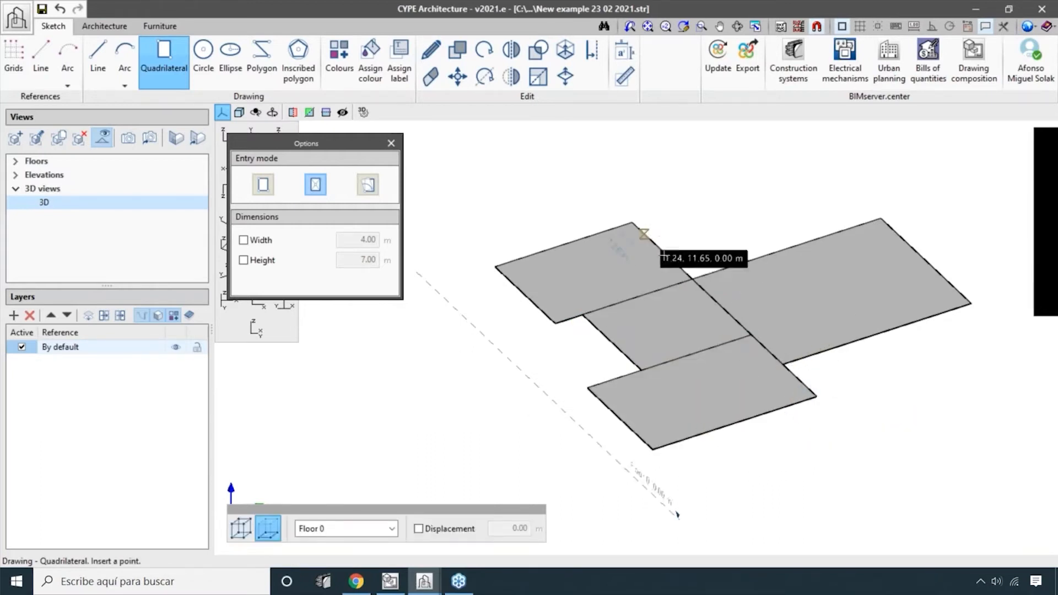
- Draw three more adjoining rectangles: one behind the shared corner, one filling the notch between the blocks and one extending across the floor line
{"action": "left_click", "coordinate": [692, 278]}
{"action": "left_click", "coordinate": [787, 197]}
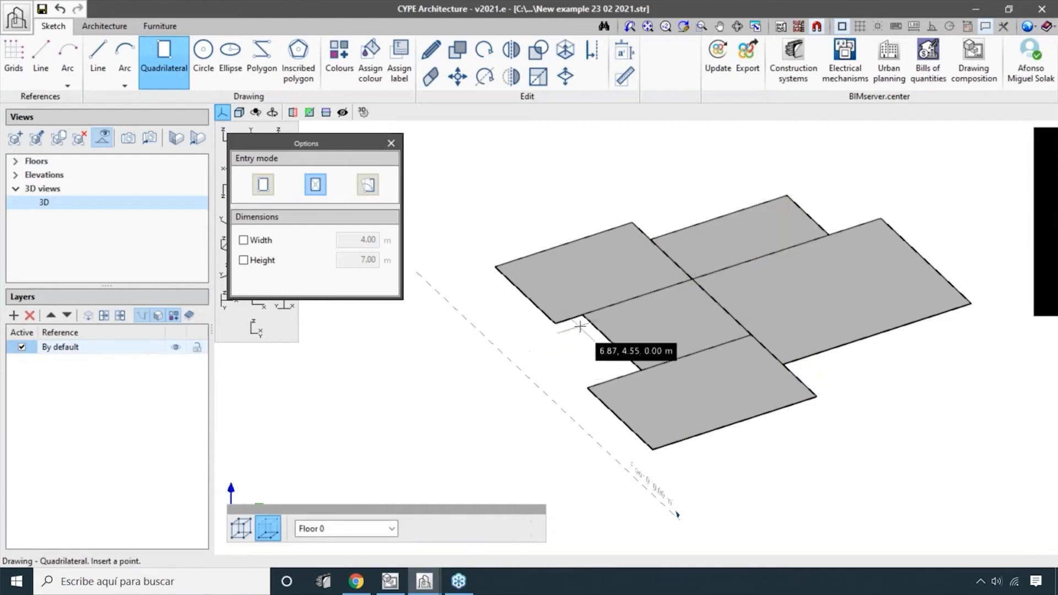
{"action": "left_click", "coordinate": [544, 340]}
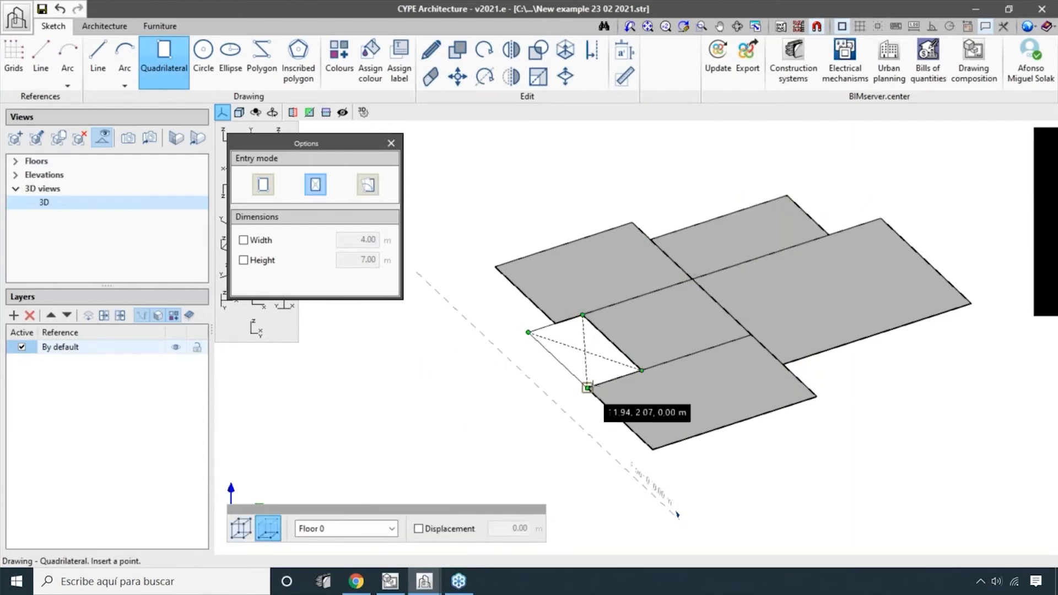
{"action": "left_click", "coordinate": [587, 386]}
{"action": "scroll", "coordinate": [820, 477], "scroll_direction": "down", "scroll_amount": 2}
{"action": "middle_click_drag", "start_coordinate": [820, 477], "coordinate": [736, 462]}
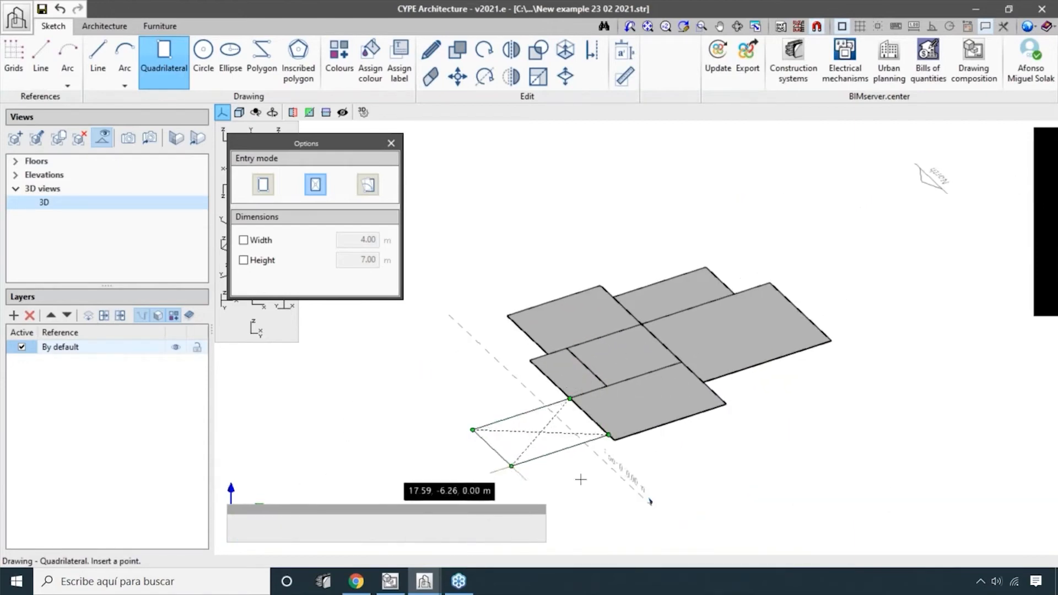
{"action": "left_click", "coordinate": [613, 441]}
{"action": "left_click", "coordinate": [455, 436]}
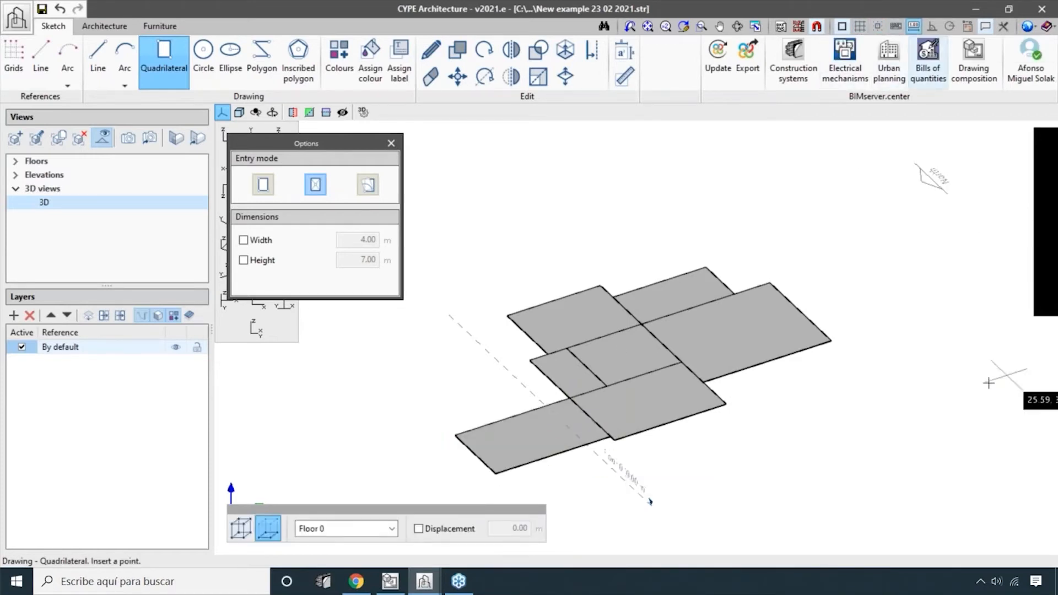
{"action": "middle_click_drag", "start_coordinate": [889, 368], "coordinate": [868, 346]}
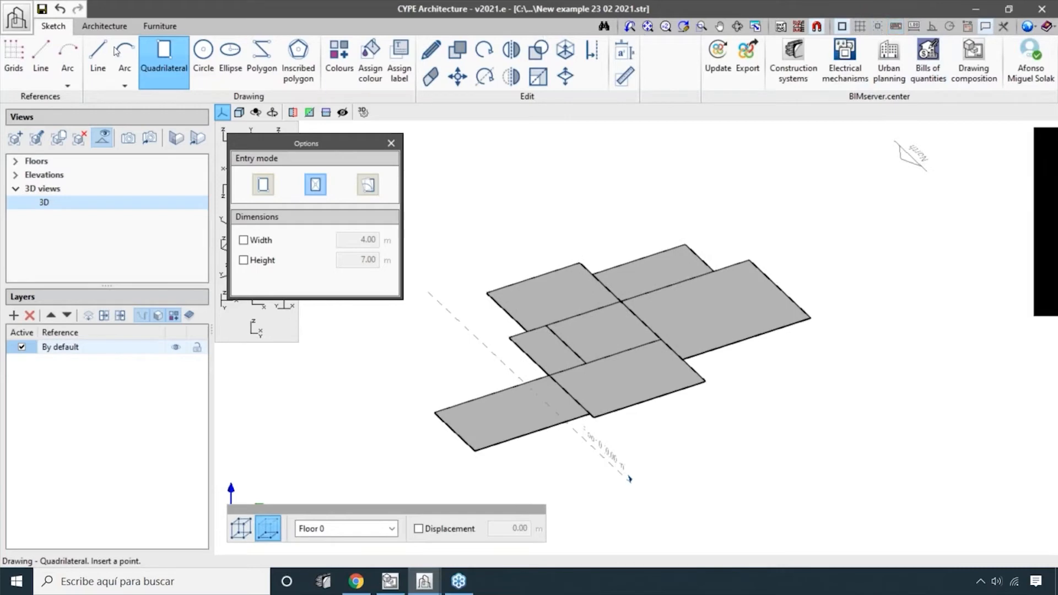
{"action": "left_click", "coordinate": [104, 26]}
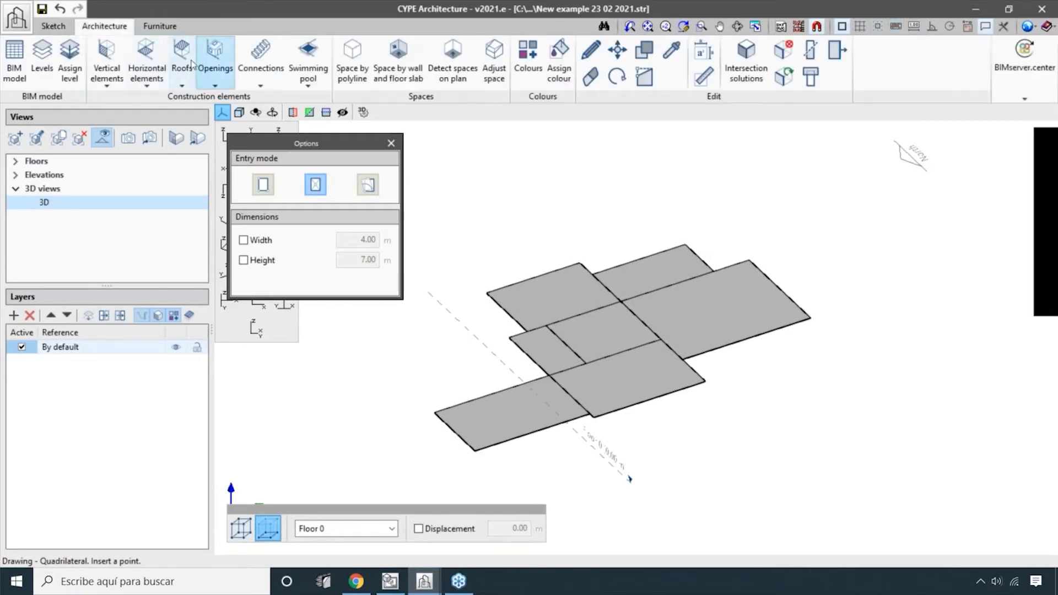
{"action": "left_click", "coordinate": [52, 25]}
- Draw a 32-sided circle freehand, centred on the largest rectangle's outer corner
{"action": "scroll", "coordinate": [654, 306], "scroll_direction": "down", "scroll_amount": 3}
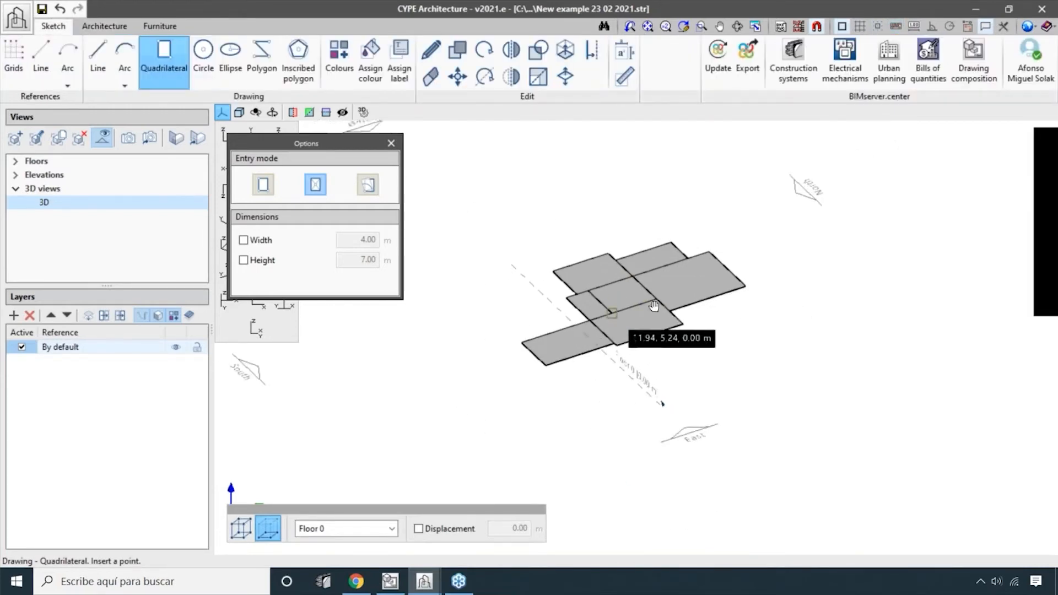
{"action": "middle_click_drag", "start_coordinate": [612, 314], "coordinate": [654, 306]}
{"action": "middle_click_drag", "start_coordinate": [650, 369], "coordinate": [745, 361], "text": "shift"}
{"action": "mouse_move", "coordinate": [744, 361]}
{"action": "middle_mouse_down"}
{"action": "mouse_move", "coordinate": [688, 390]}
{"action": "mouse_move", "coordinate": [740, 363]}
{"action": "middle_mouse_up"}
{"action": "middle_click_drag", "start_coordinate": [529, 388], "coordinate": [709, 409], "text": "shift"}
{"action": "left_click", "coordinate": [204, 63]}
{"action": "scroll", "coordinate": [573, 165], "scroll_direction": "up", "scroll_amount": 2}
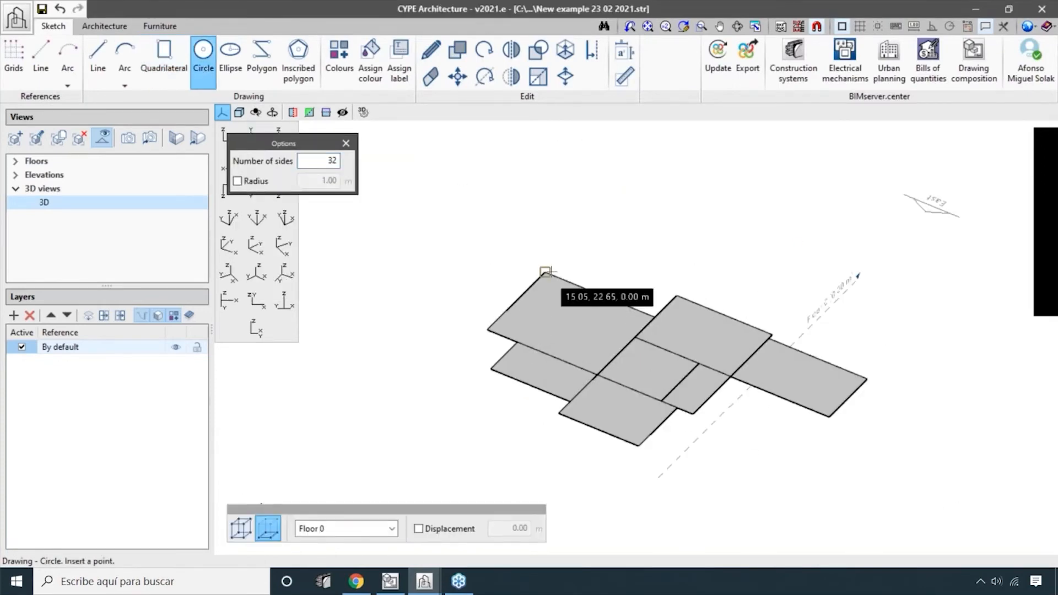
{"action": "left_click", "coordinate": [546, 271]}
{"action": "left_click", "coordinate": [497, 251]}
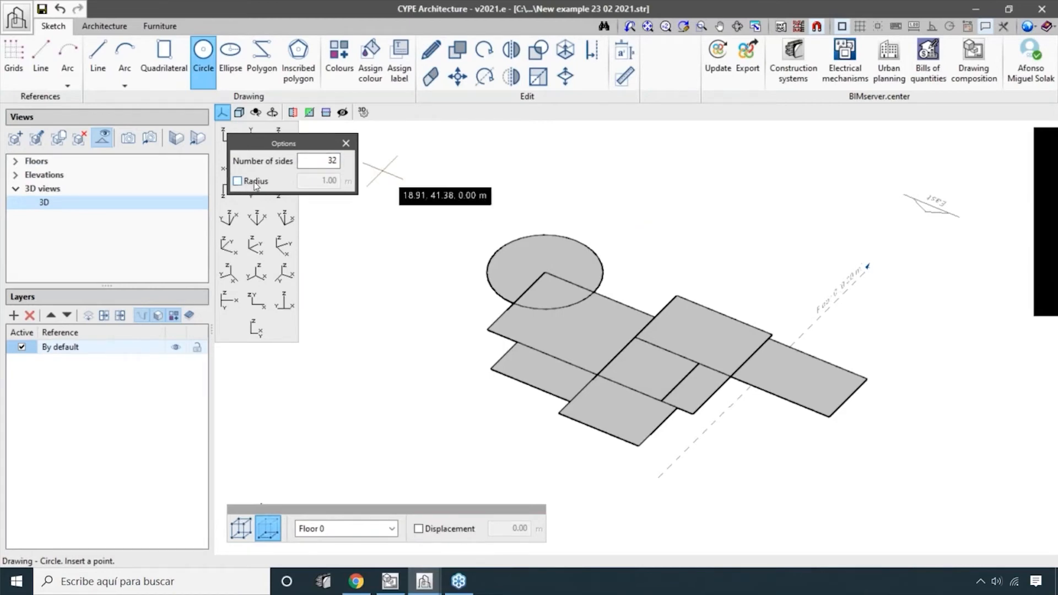
{"action": "left_click", "coordinate": [326, 161]}
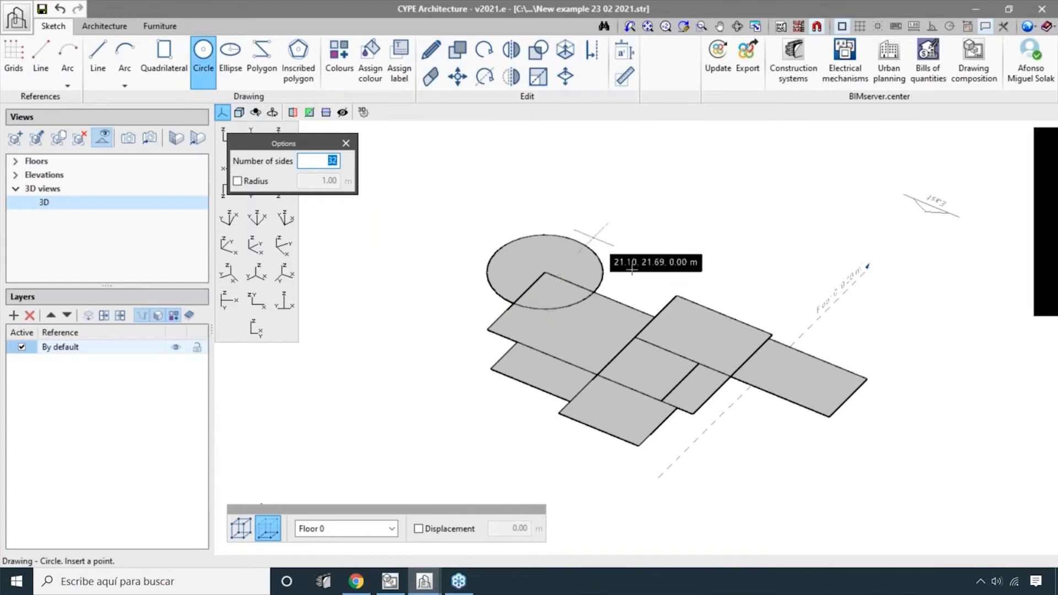
{"action": "left_click", "coordinate": [231, 55]}
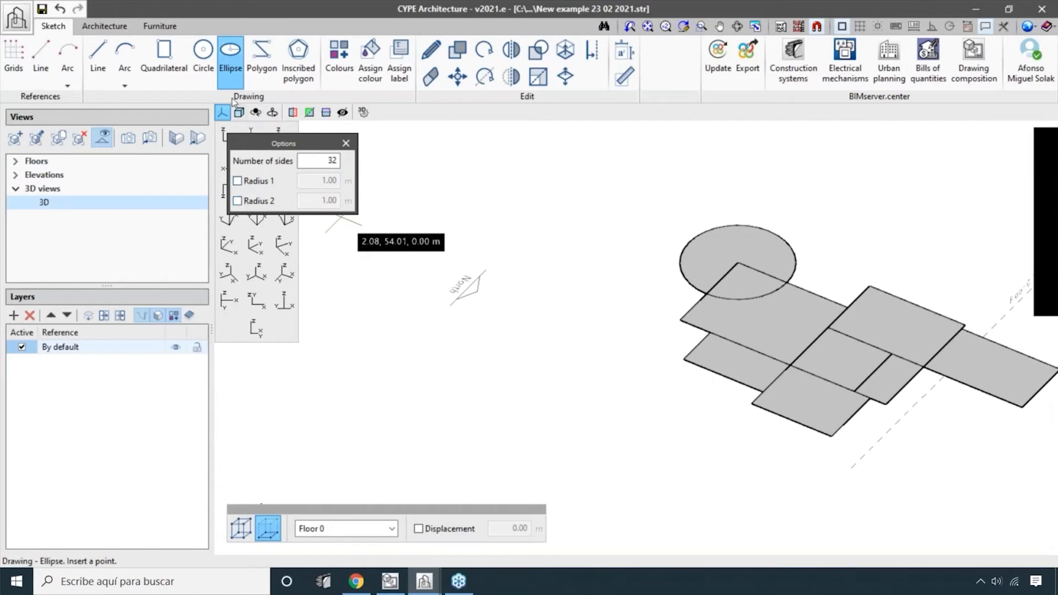
- Draw a freehand eight-vertex polygon surface around the north marker, beside the existing rectangles and circle, and close it
{"action": "left_click", "coordinate": [261, 57]}
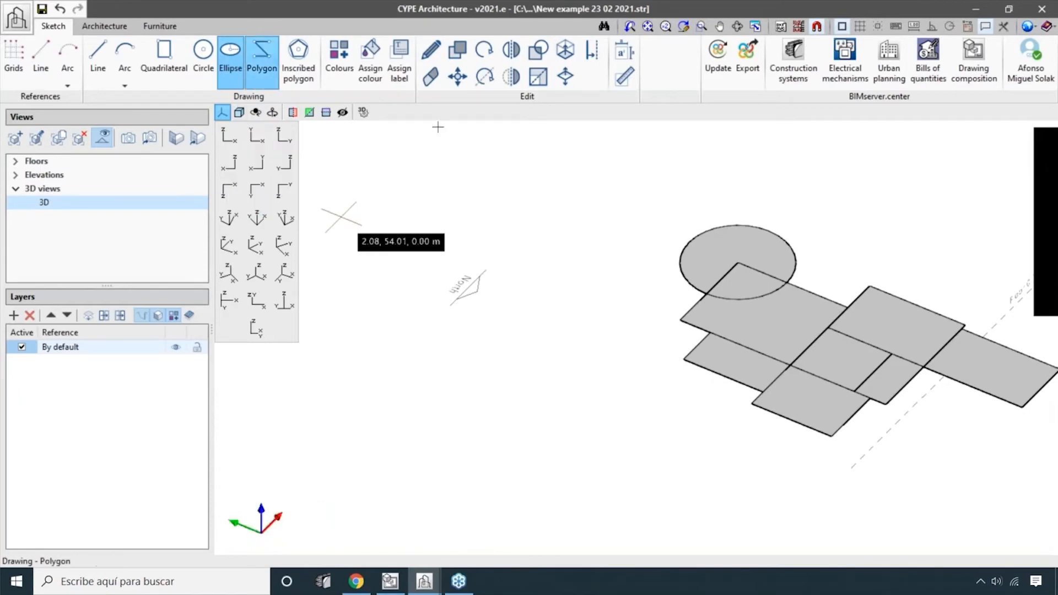
{"action": "left_click", "coordinate": [542, 252]}
{"action": "left_click", "coordinate": [619, 283]}
{"action": "left_click", "coordinate": [516, 385]}
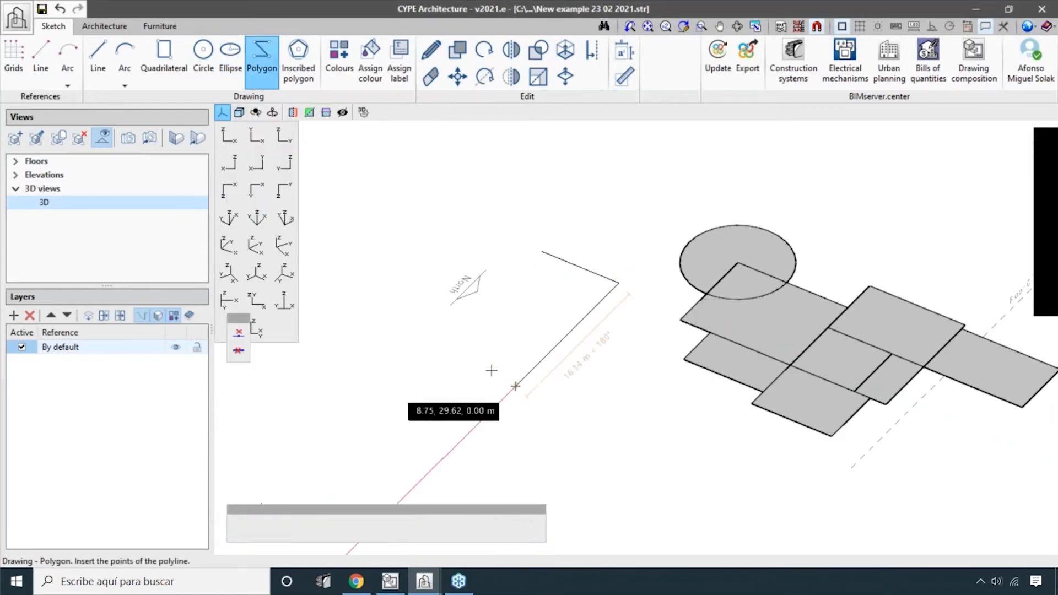
{"action": "left_click", "coordinate": [449, 344]}
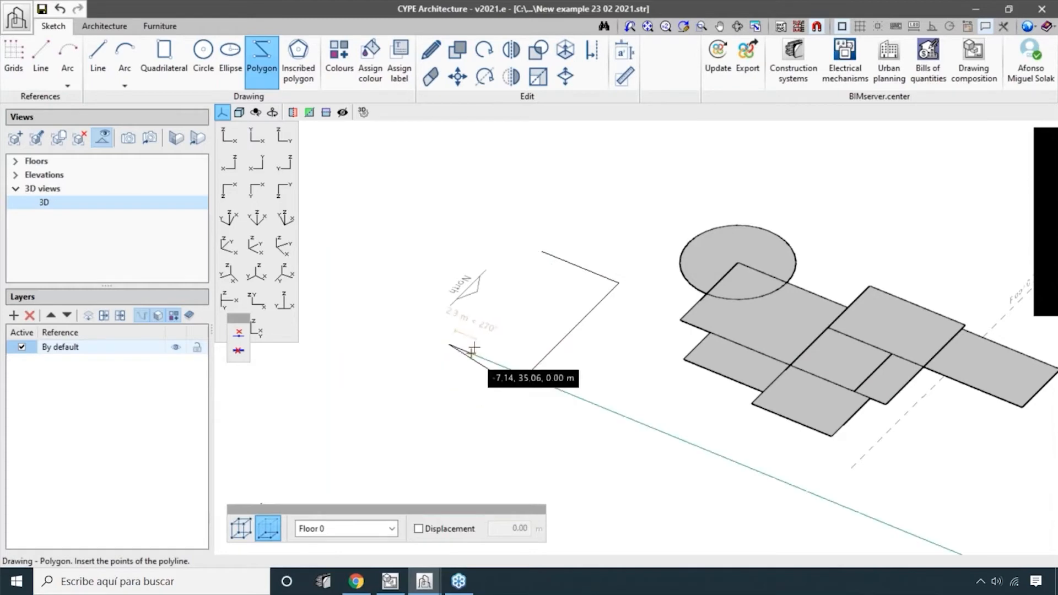
{"action": "left_click", "coordinate": [422, 256]}
{"action": "left_click", "coordinate": [457, 221]}
{"action": "left_click", "coordinate": [505, 308]}
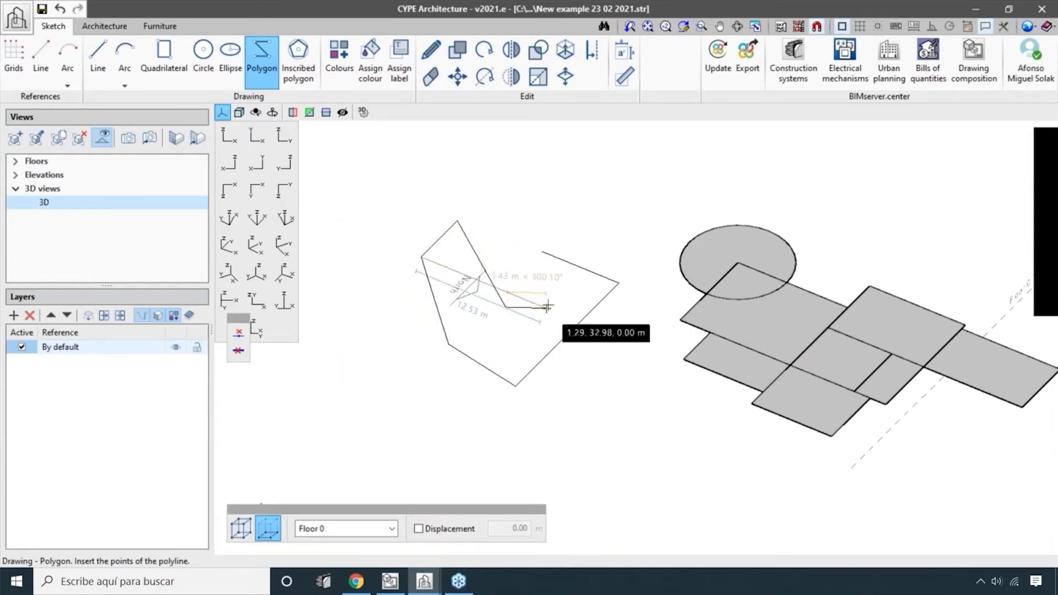
{"action": "left_click", "coordinate": [546, 308]}
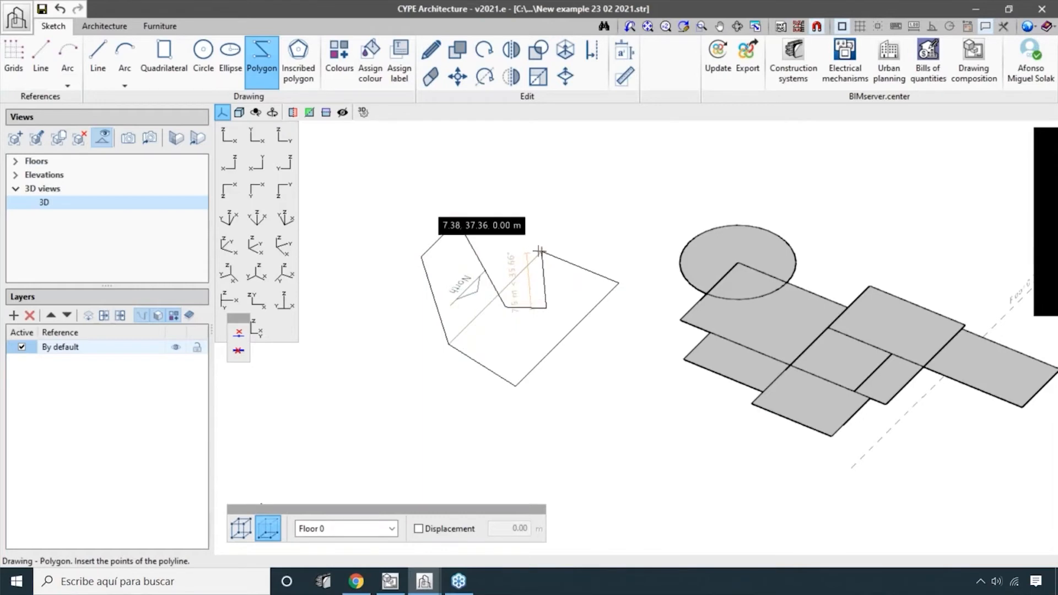
{"action": "scroll", "coordinate": [541, 251], "scroll_direction": "up", "scroll_amount": 2}
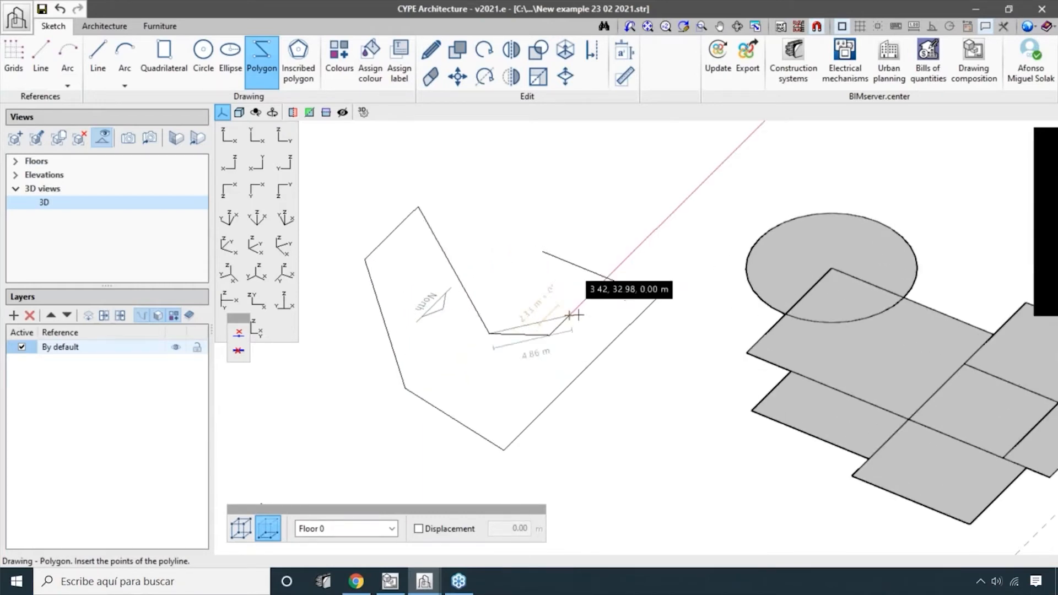
{"action": "left_click", "coordinate": [573, 315]}
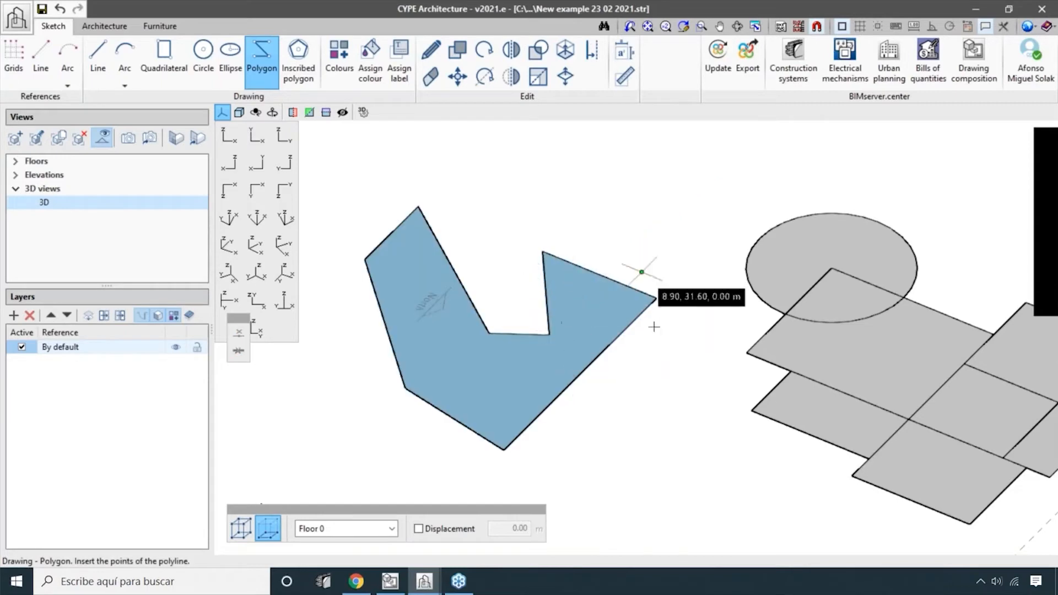
{"action": "scroll", "coordinate": [543, 287], "scroll_direction": "down", "scroll_amount": 3}
{"action": "scroll", "coordinate": [636, 283], "scroll_direction": "up", "scroll_amount": 2}
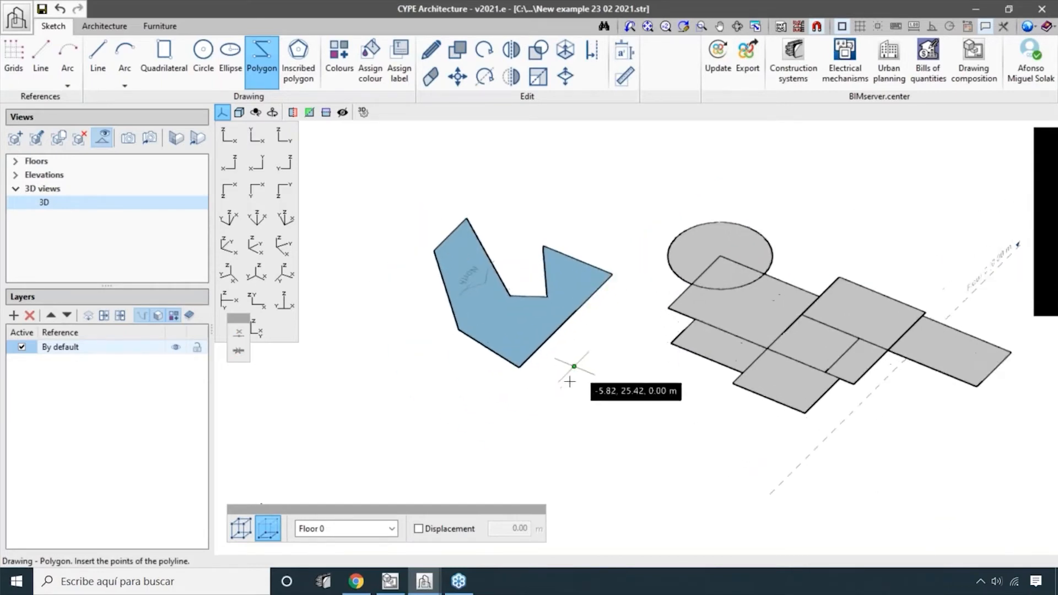
- Delete the irregular polygon surface around the north marker
{"action": "left_click", "coordinate": [429, 83]}
{"action": "left_click_drag", "start_coordinate": [394, 186], "coordinate": [611, 423]}
{"action": "right_click", "coordinate": [609, 423]}
{"action": "scroll", "coordinate": [587, 412], "scroll_direction": "down", "scroll_amount": 2}
{"action": "middle_click_drag", "start_coordinate": [588, 412], "coordinate": [722, 408], "text": "shift"}
{"action": "scroll", "coordinate": [813, 411], "scroll_direction": "up", "scroll_amount": 2}
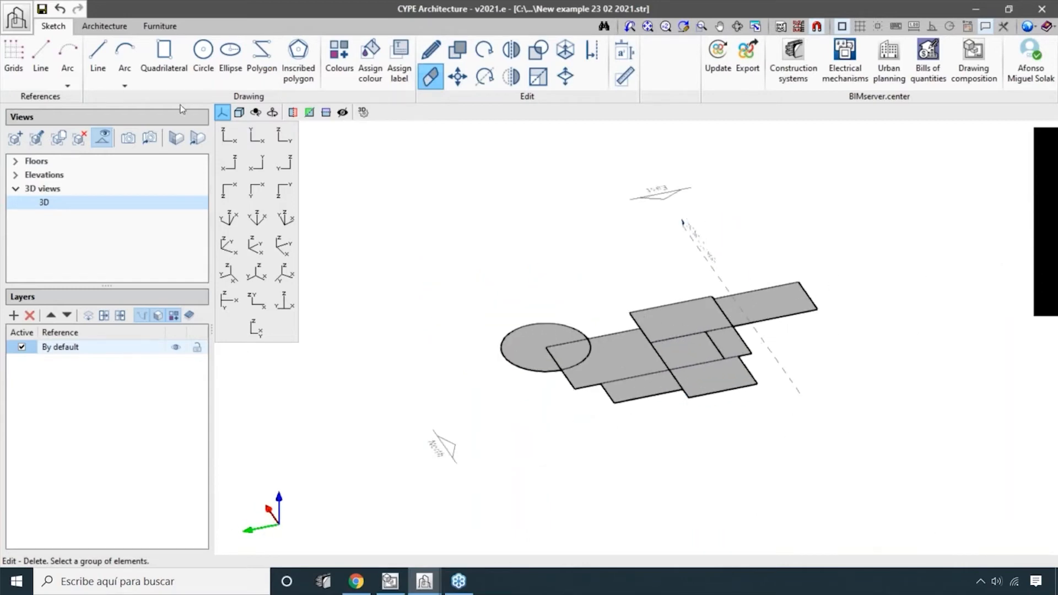
{"action": "middle_click_drag", "start_coordinate": [739, 348], "coordinate": [794, 381], "text": "shift"}
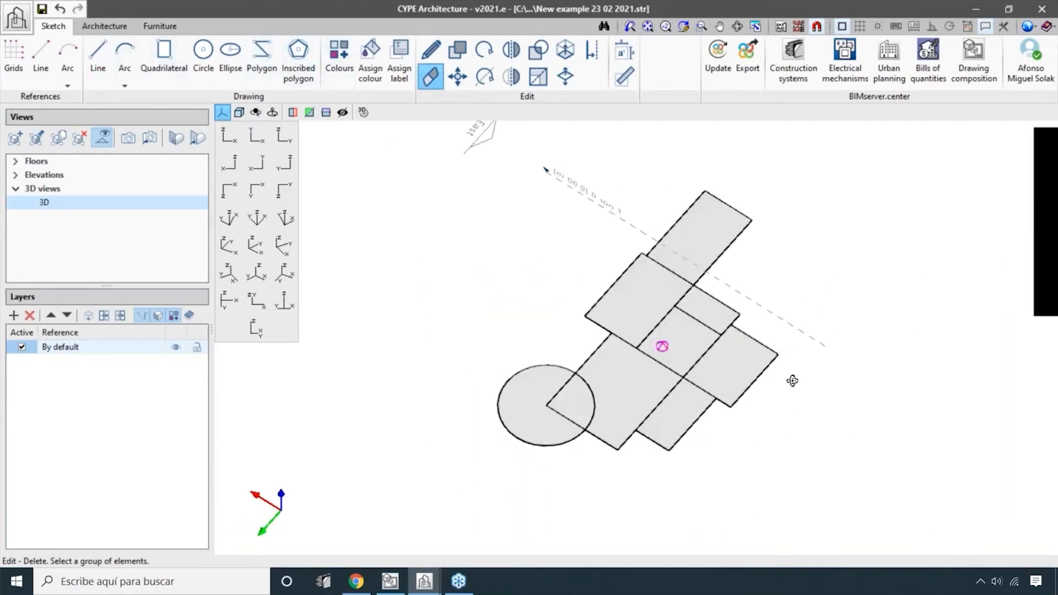
{"action": "middle_click_drag", "start_coordinate": [772, 302], "coordinate": [769, 264]}
{"action": "middle_click_drag", "start_coordinate": [760, 337], "coordinate": [750, 303], "text": "shift"}
{"action": "middle_click_drag", "start_coordinate": [803, 220], "coordinate": [793, 230], "text": "shift"}
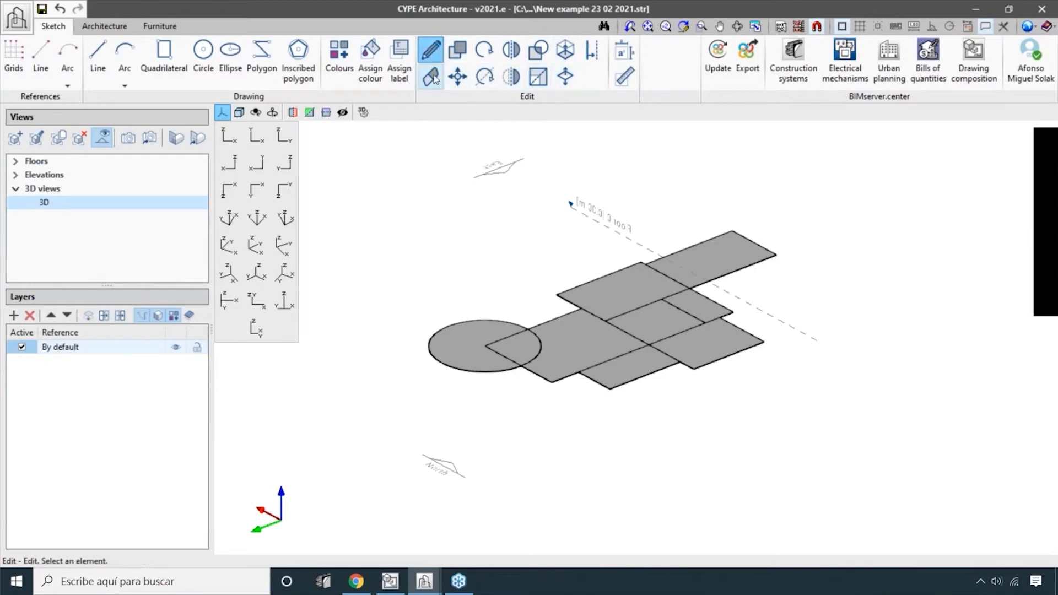
- Try copying the circle's face from the block's outer corner to a free spot beside the model, and undo the copy
{"action": "left_click", "coordinate": [475, 338]}
{"action": "key", "text": "ctrl+z"}
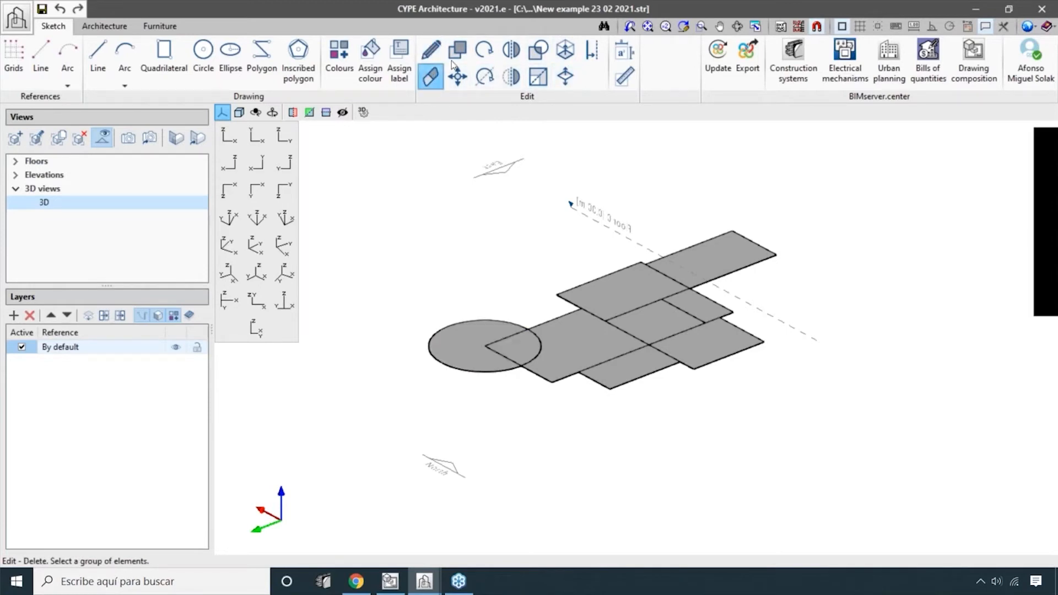
{"action": "left_click", "coordinate": [477, 352]}
{"action": "right_click", "coordinate": [477, 352]}
{"action": "left_click", "coordinate": [485, 346]}
{"action": "left_click", "coordinate": [433, 276]}
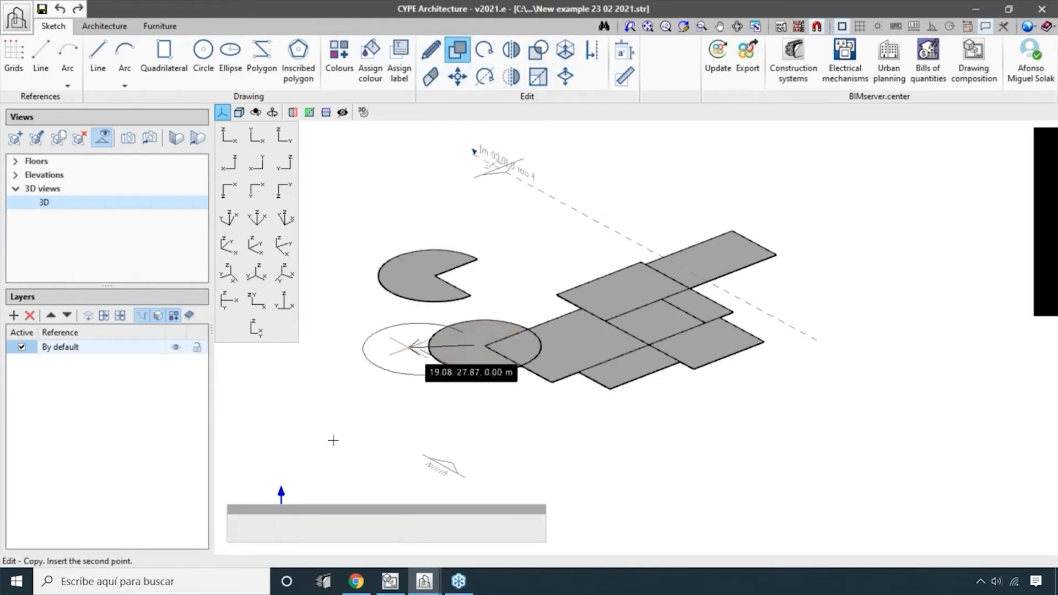
{"action": "right_click", "coordinate": [337, 437]}
{"action": "key", "text": "ctrl+z"}
- Try rotating the circle's face about an axis along the edge of the adjoining rectangle, and cancel at the rotation angle
{"action": "left_click", "coordinate": [484, 80]}
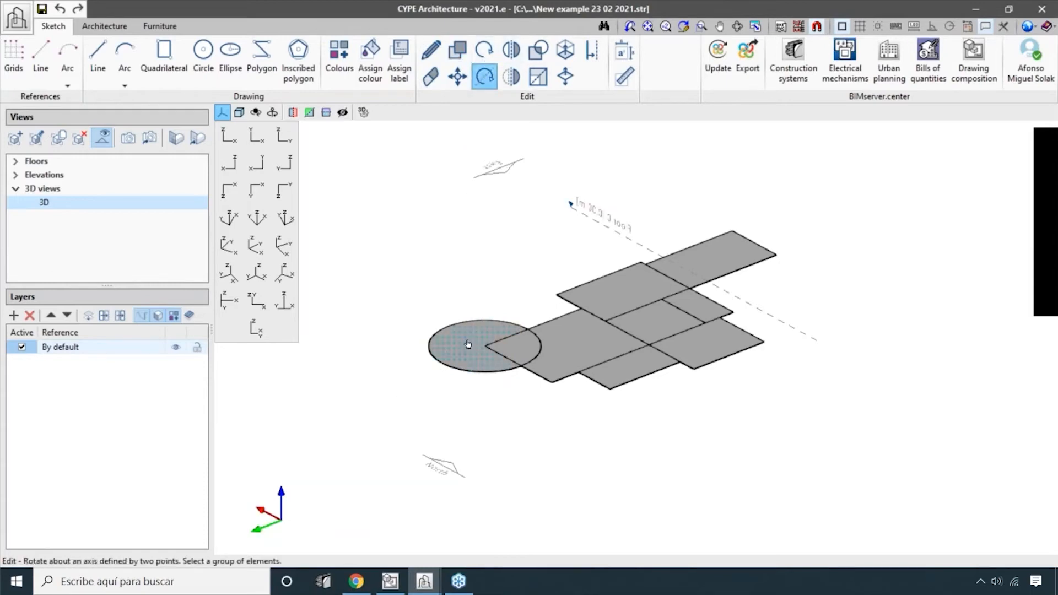
{"action": "left_click", "coordinate": [468, 345]}
{"action": "right_click", "coordinate": [468, 345]}
{"action": "left_click", "coordinate": [485, 346]}
{"action": "left_click", "coordinate": [551, 383]}
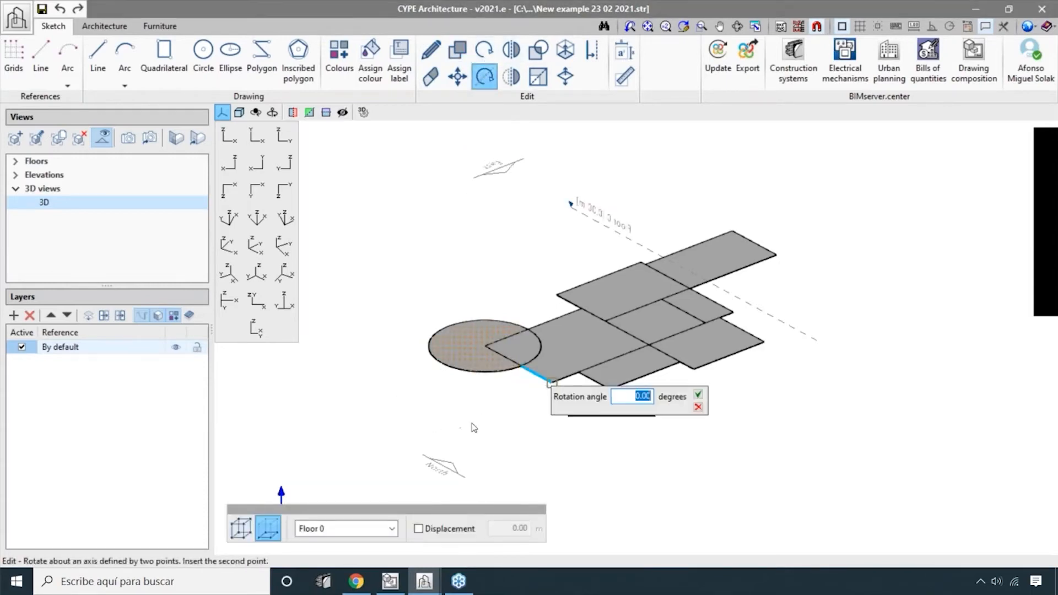
{"action": "key", "text": "Escape"}
{"action": "middle_click", "coordinate": [597, 285]}
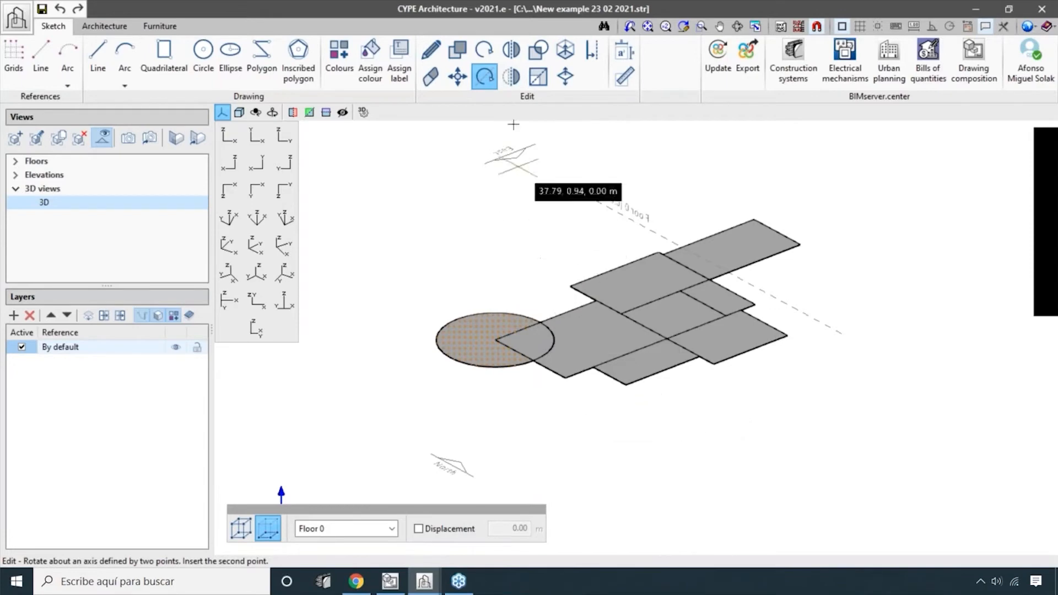
- Try mirroring a copy of all the surfaces across an axis beyond the floor line with orthogonal mode on, and undo it
{"action": "left_click", "coordinate": [511, 49]}
{"action": "left_click_drag", "start_coordinate": [469, 161], "coordinate": [792, 388]}
{"action": "right_click", "coordinate": [723, 361]}
{"action": "left_click", "coordinate": [731, 214]}
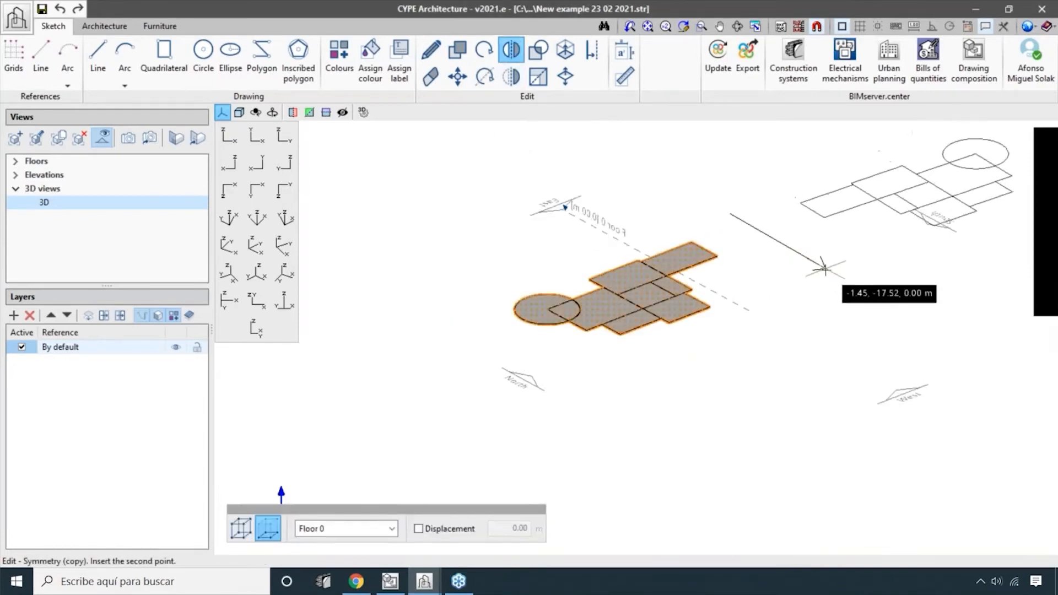
{"action": "middle_click_drag", "start_coordinate": [822, 301], "coordinate": [804, 363]}
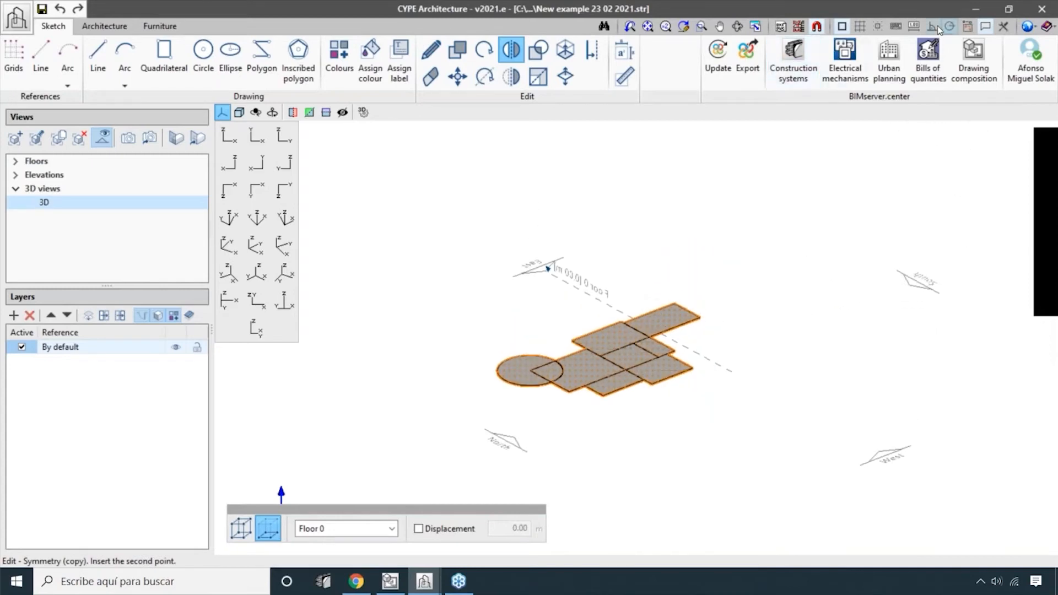
{"action": "left_click", "coordinate": [933, 27]}
{"action": "left_click", "coordinate": [814, 329]}
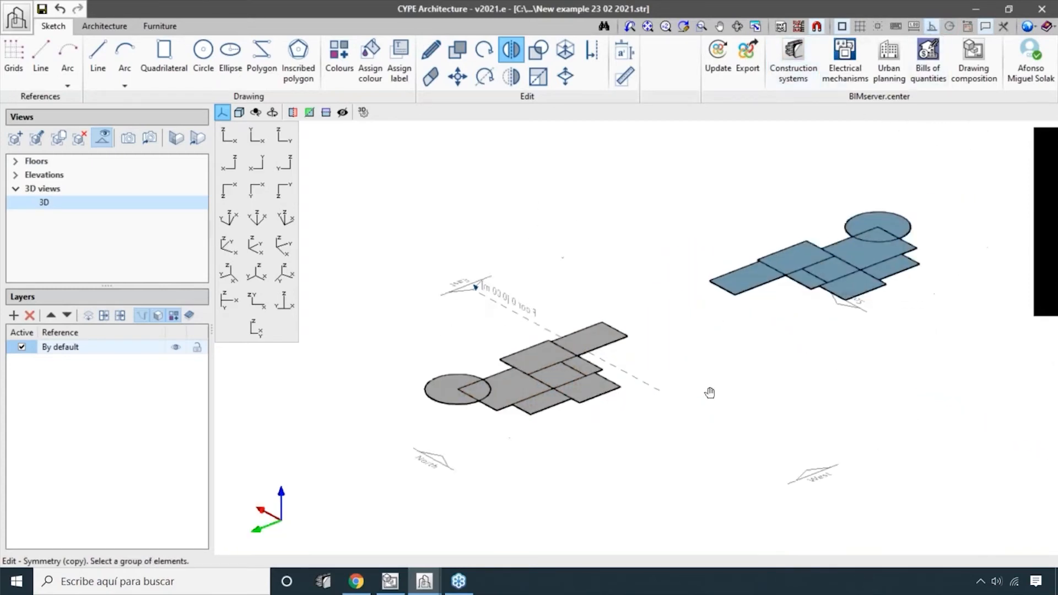
{"action": "key", "text": "ctrl+z"}
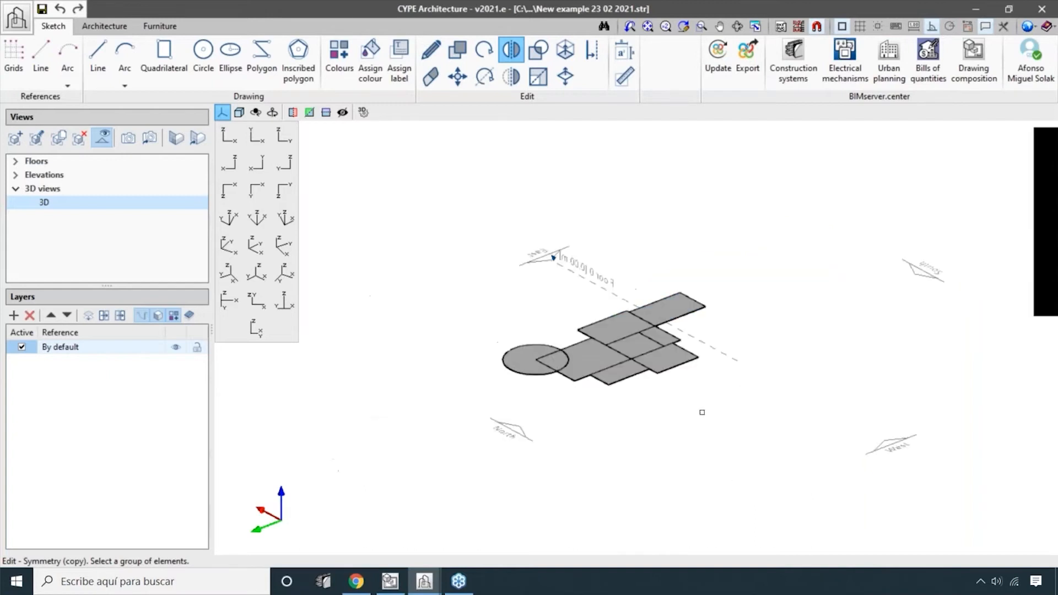
- Set a fixed extrusion length of 3.00 m for the Extrude command
{"action": "scroll", "coordinate": [662, 452], "scroll_direction": "up", "scroll_amount": 3}
{"action": "middle_click_drag", "start_coordinate": [660, 453], "coordinate": [685, 489]}
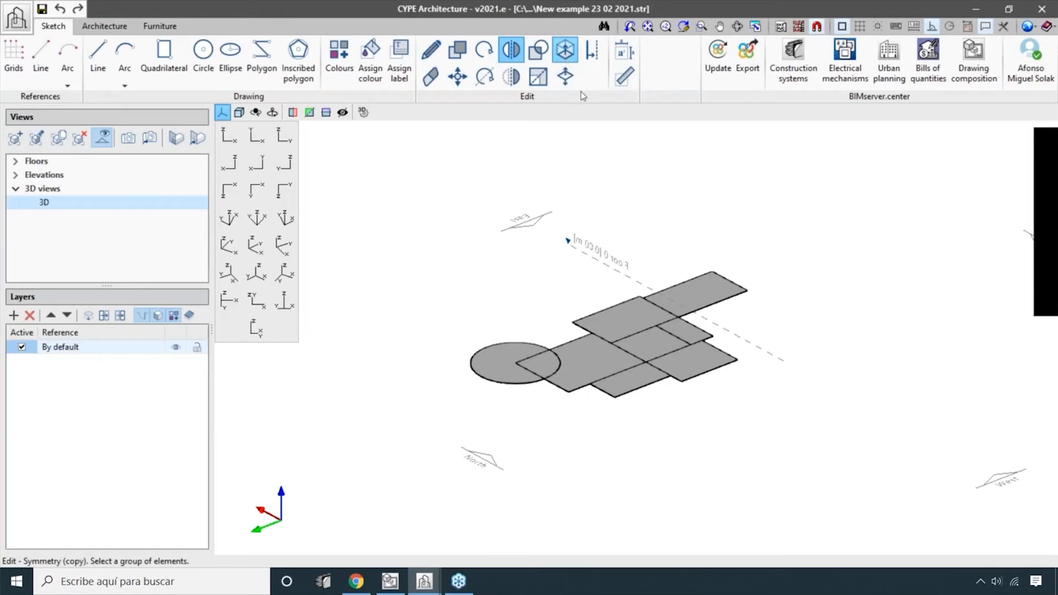
{"action": "left_click", "coordinate": [566, 51]}
{"action": "middle_click_drag", "start_coordinate": [513, 189], "coordinate": [522, 229]}
{"action": "middle_click_drag", "start_coordinate": [603, 185], "coordinate": [592, 150]}
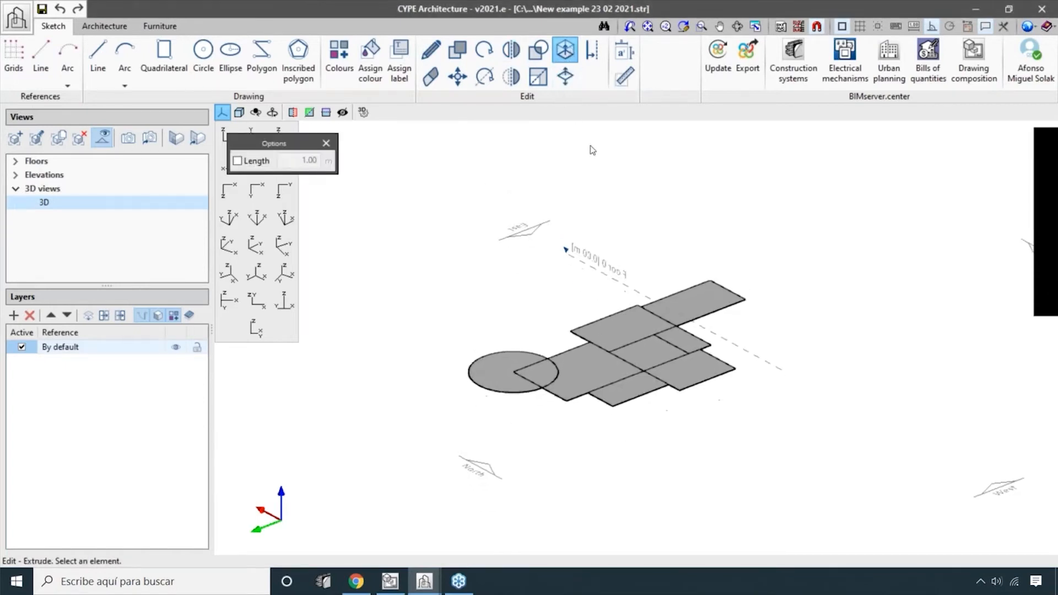
{"action": "scroll", "coordinate": [592, 151], "scroll_direction": "up", "scroll_amount": 2}
{"action": "middle_click_drag", "start_coordinate": [595, 190], "coordinate": [570, 122]}
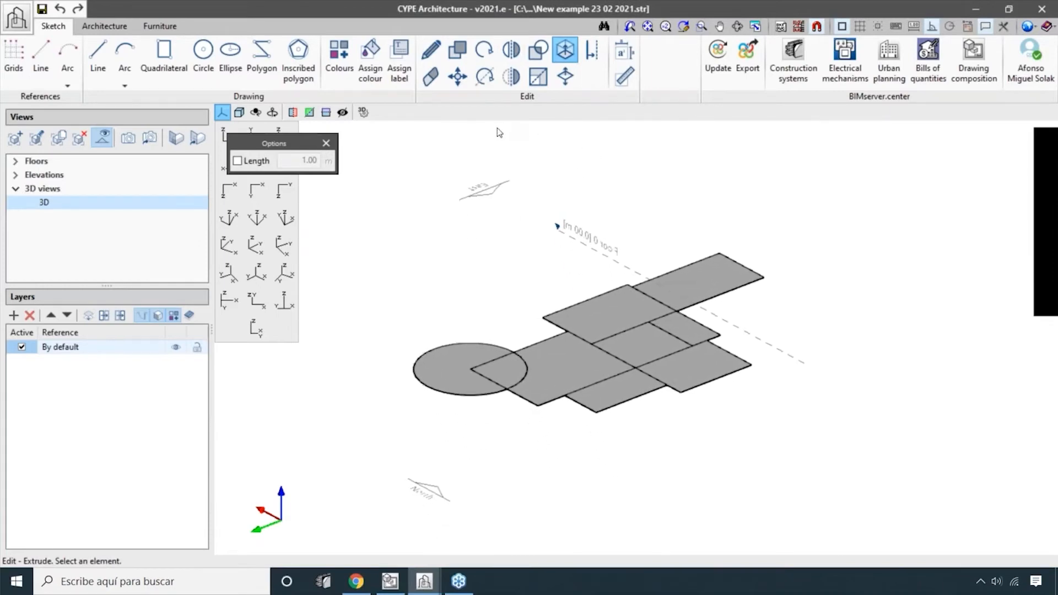
{"action": "left_click", "coordinate": [237, 161]}
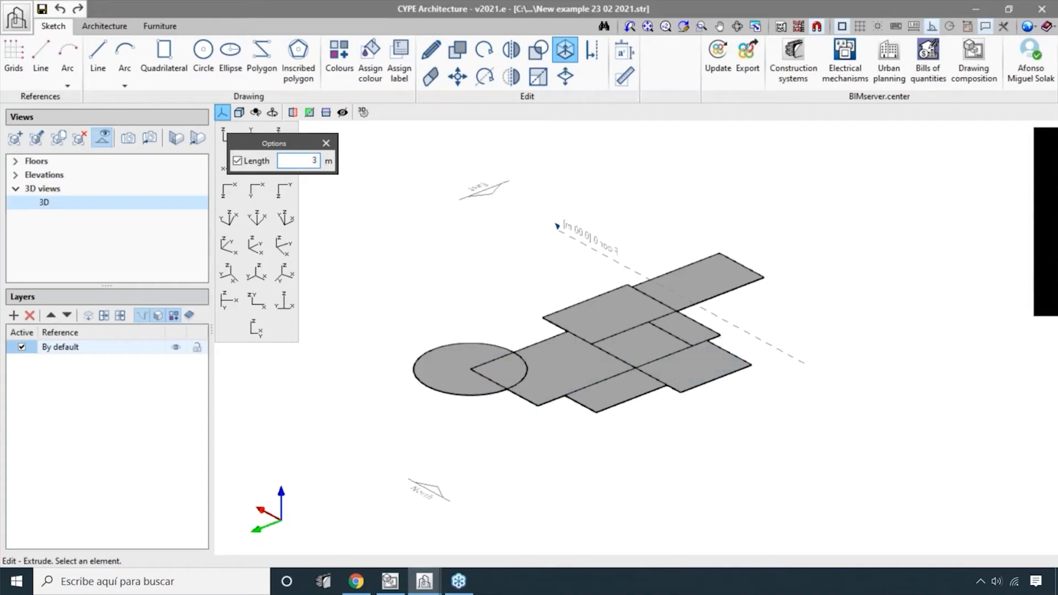
{"action": "type", "text": "3"}
{"action": "key", "text": "Return"}
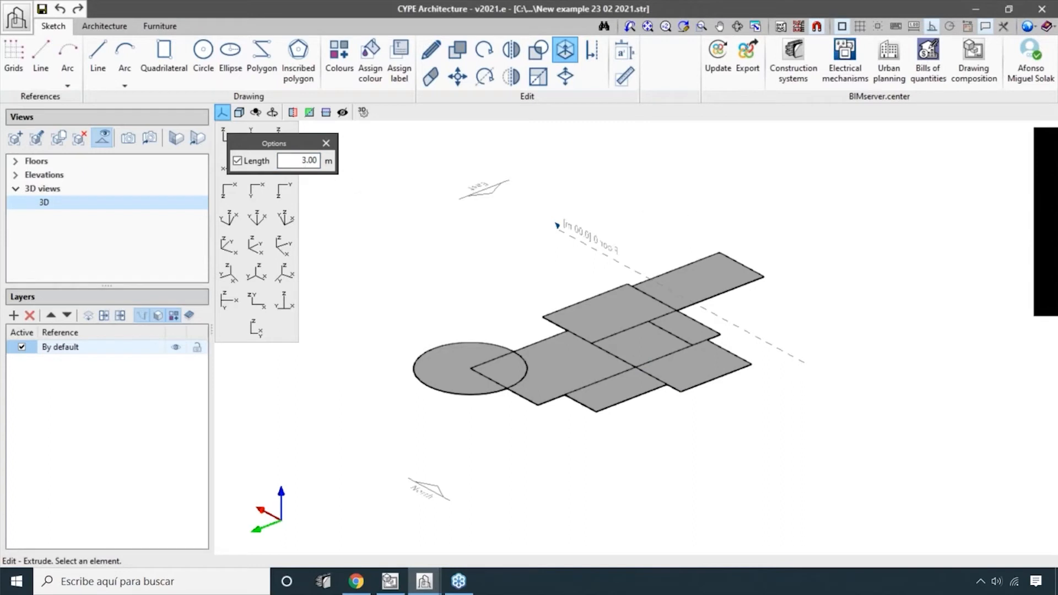
- Extrude all the rectangular faces and the circle upward by 3.00 m
{"action": "left_click", "coordinate": [714, 284]}
{"action": "left_click", "coordinate": [634, 309]}
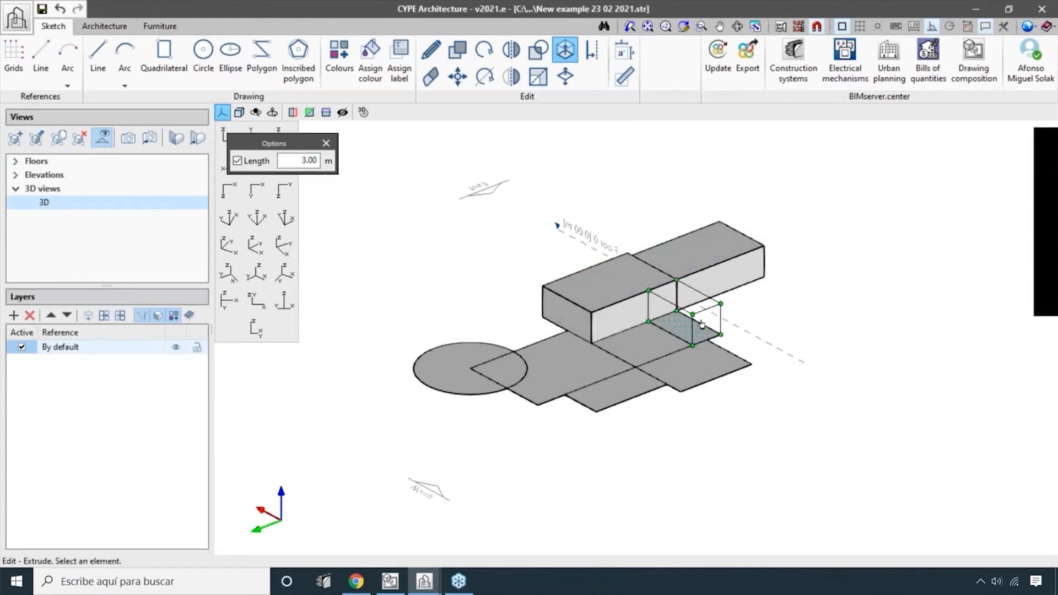
{"action": "left_click", "coordinate": [689, 329]}
{"action": "left_click", "coordinate": [644, 347]}
{"action": "left_click", "coordinate": [699, 369]}
{"action": "left_click", "coordinate": [557, 369]}
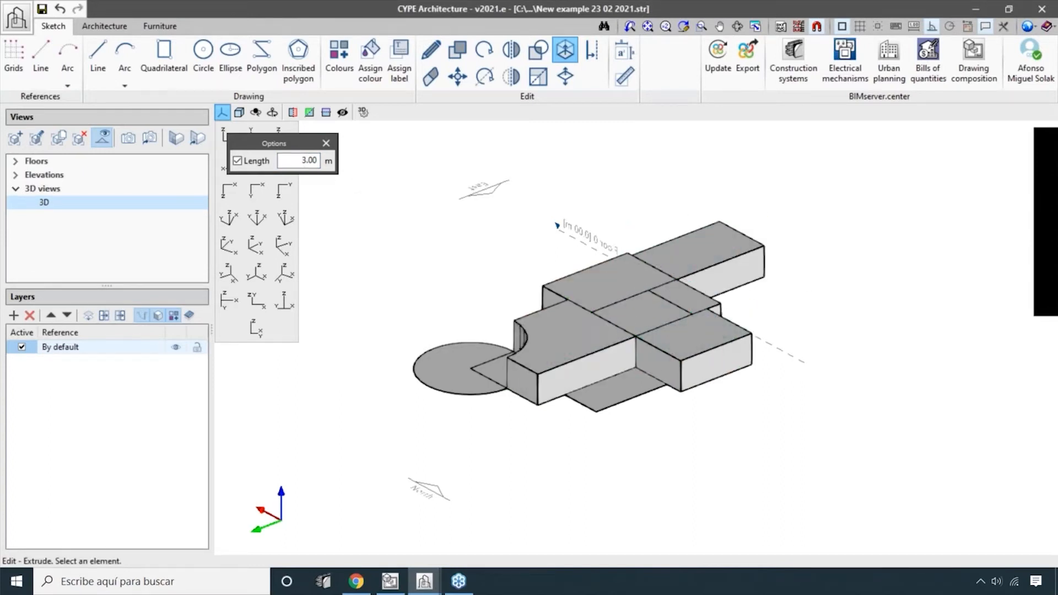
{"action": "scroll", "coordinate": [514, 347], "scroll_direction": "up", "scroll_amount": 1}
{"action": "left_click", "coordinate": [627, 395]}
{"action": "middle_click_drag", "start_coordinate": [533, 442], "coordinate": [921, 376], "text": "shift"}
{"action": "left_click", "coordinate": [781, 378]}
{"action": "middle_click_drag", "start_coordinate": [621, 425], "coordinate": [725, 437], "text": "shift"}
{"action": "scroll", "coordinate": [703, 401], "scroll_direction": "up", "scroll_amount": 1}
{"action": "scroll", "coordinate": [701, 409], "scroll_direction": "down", "scroll_amount": 2}
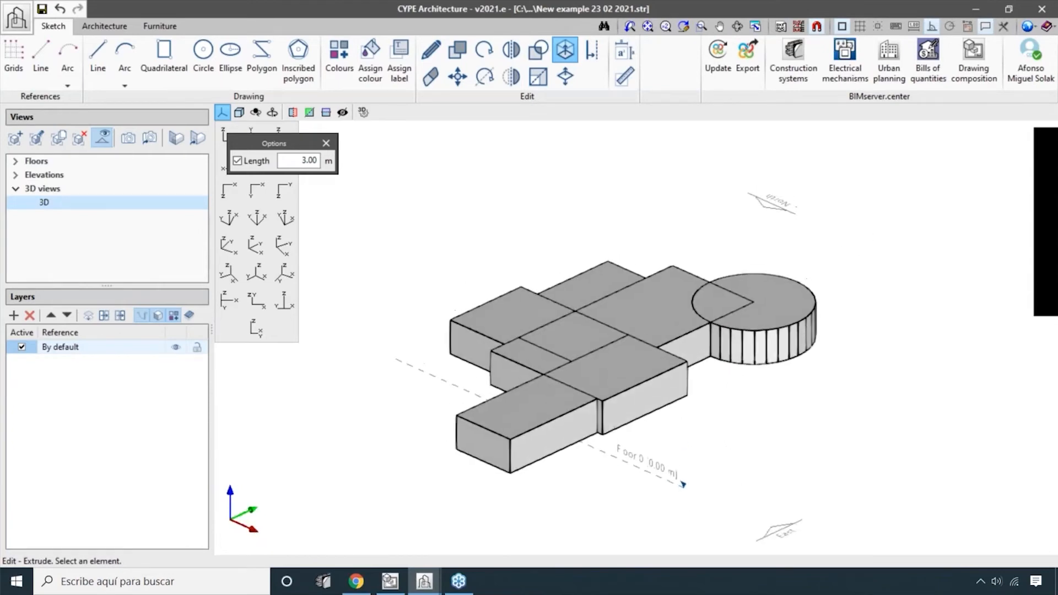
- Extrude the long side face of the block across the floor line by 3.00 m, and add a chain of 3.00 m cubes from its end
{"action": "scroll", "coordinate": [703, 426], "scroll_direction": "up", "scroll_amount": 4}
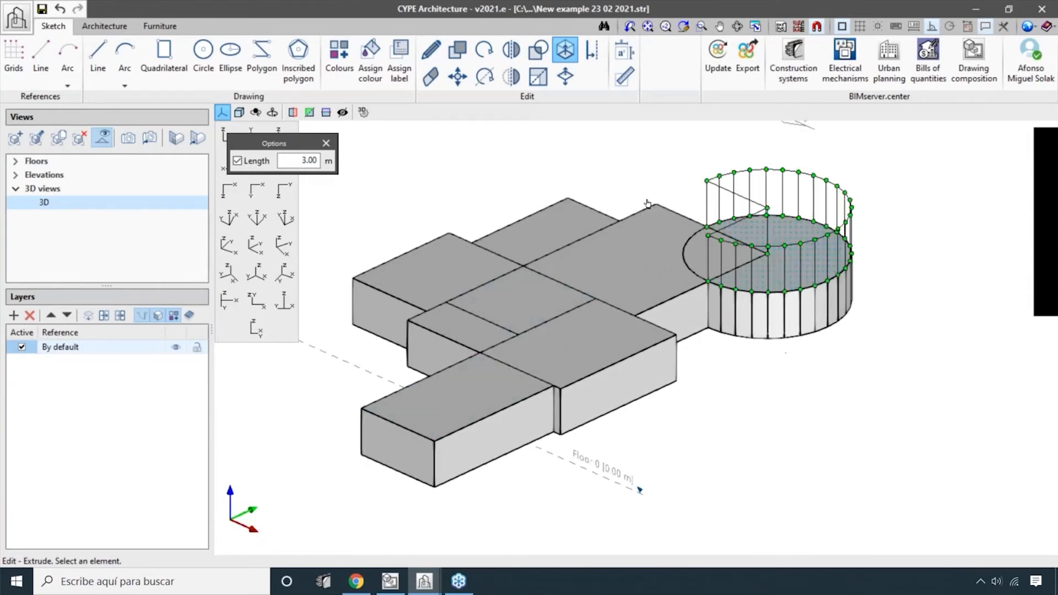
{"action": "scroll", "coordinate": [690, 385], "scroll_direction": "down", "scroll_amount": 2}
{"action": "scroll", "coordinate": [698, 401], "scroll_direction": "up", "scroll_amount": 1}
{"action": "scroll", "coordinate": [687, 409], "scroll_direction": "up", "scroll_amount": 2}
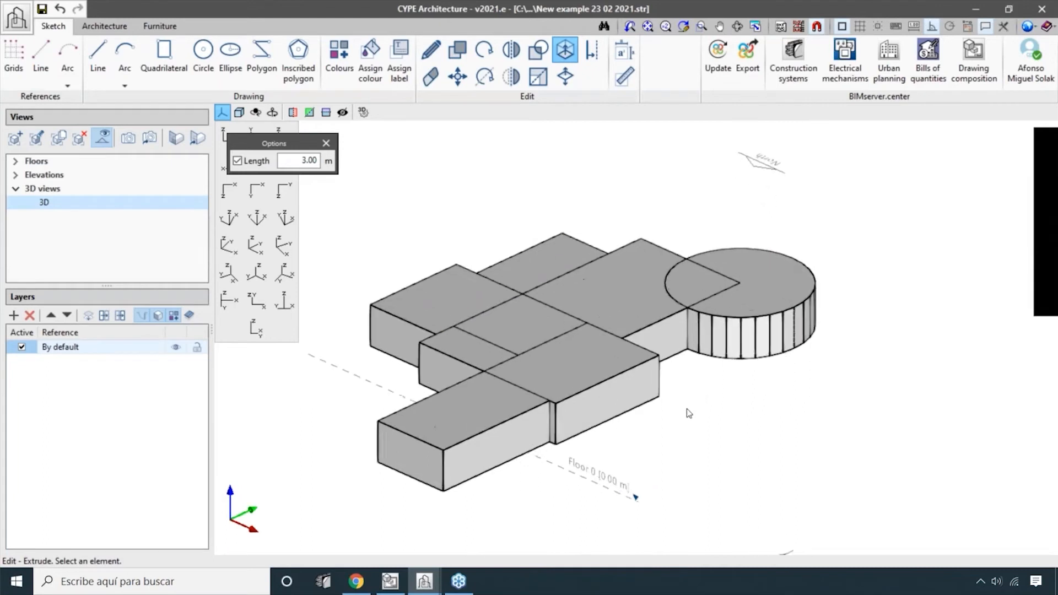
{"action": "left_click", "coordinate": [466, 459]}
{"action": "middle_click_drag", "start_coordinate": [655, 449], "coordinate": [749, 400]}
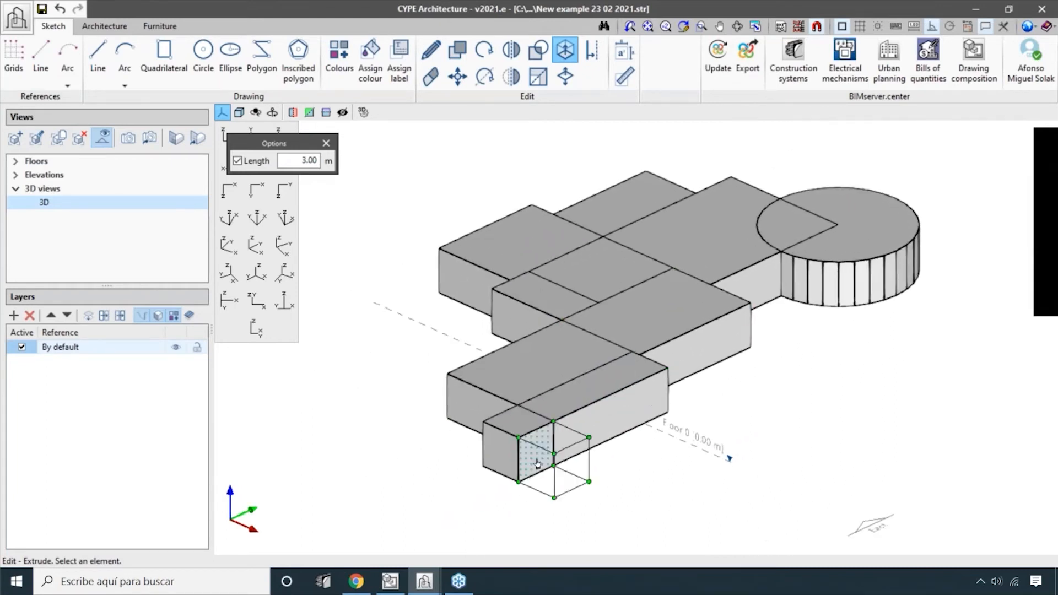
{"action": "left_click", "coordinate": [532, 453]}
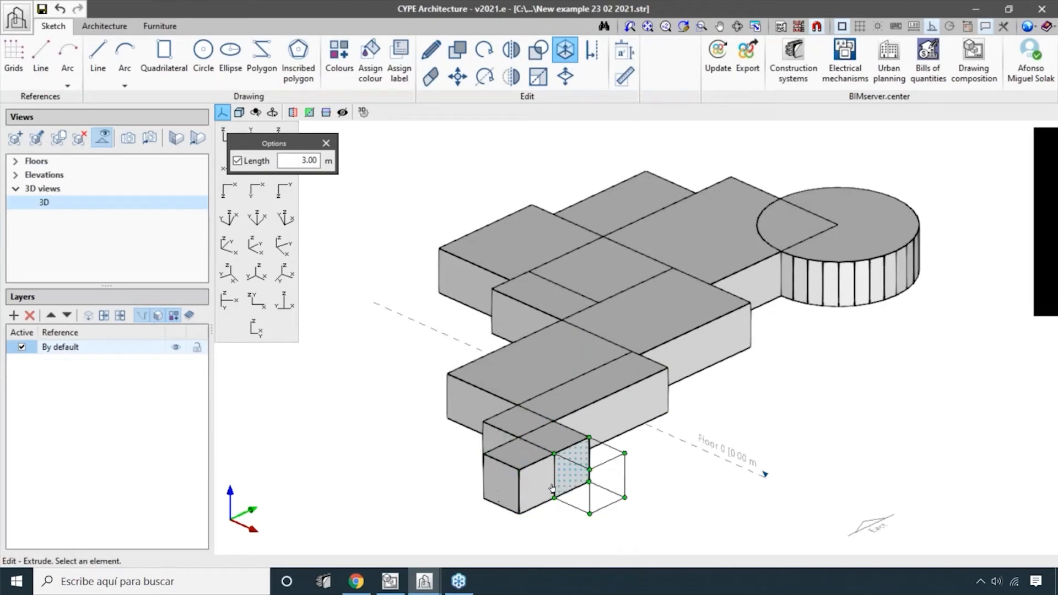
{"action": "left_click", "coordinate": [565, 496]}
{"action": "left_click", "coordinate": [573, 499]}
- Delete the chain of cubes attached to the end of the block across the floor line
{"action": "middle_click_drag", "start_coordinate": [693, 388], "coordinate": [791, 302]}
{"action": "middle_click_drag", "start_coordinate": [851, 437], "coordinate": [948, 435], "text": "shift"}
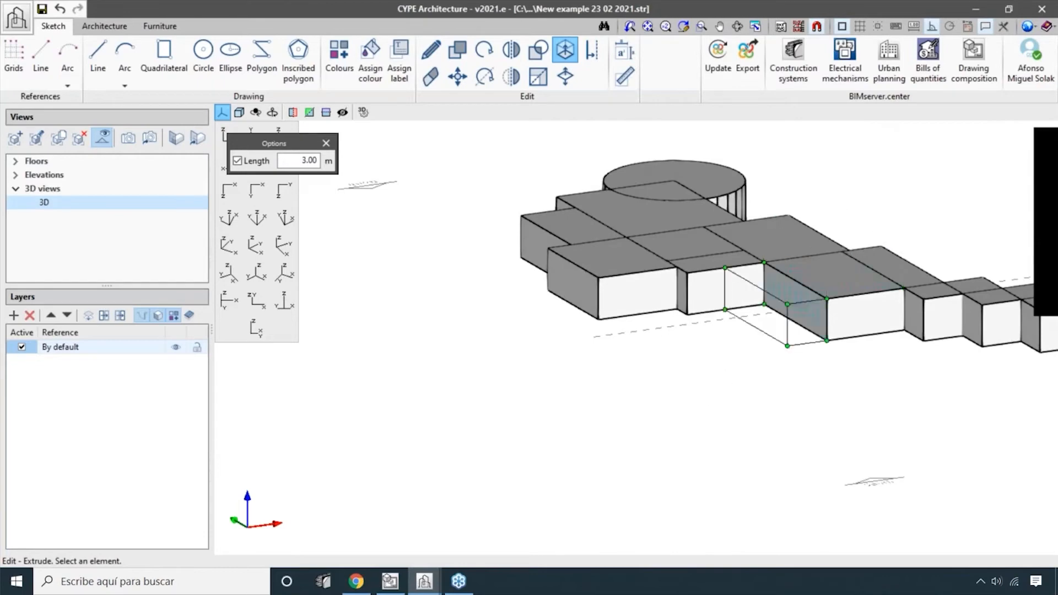
{"action": "middle_click_drag", "start_coordinate": [789, 305], "coordinate": [417, 318]}
{"action": "middle_click_drag", "start_coordinate": [556, 131], "coordinate": [556, 168]}
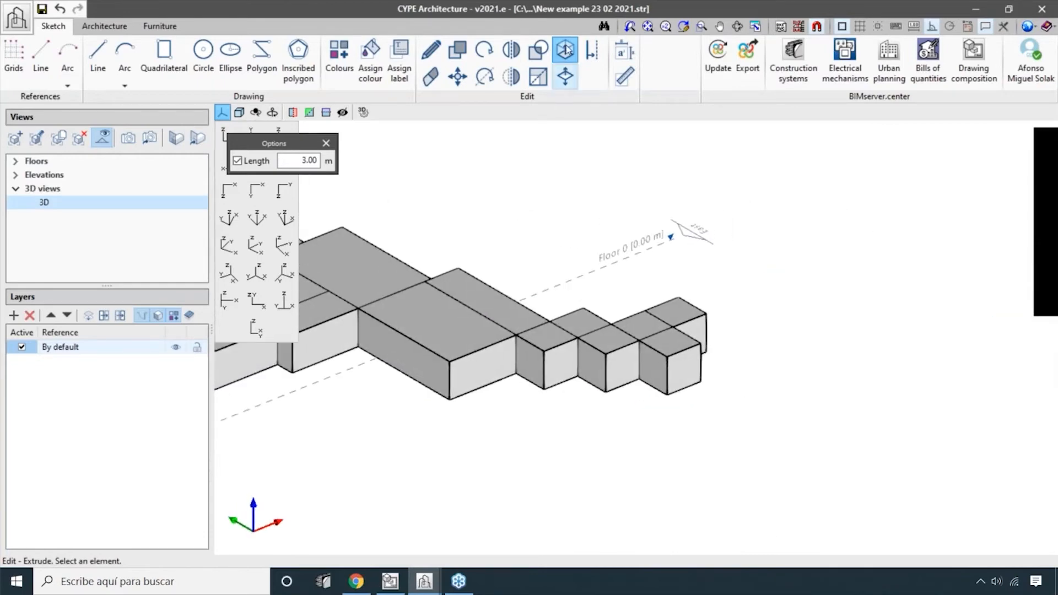
{"action": "left_click", "coordinate": [436, 79]}
{"action": "left_click_drag", "start_coordinate": [787, 243], "coordinate": [542, 443]}
{"action": "right_click", "coordinate": [556, 430]}
{"action": "scroll", "coordinate": [580, 402], "scroll_direction": "up", "scroll_amount": 2}
{"action": "left_click_drag", "start_coordinate": [624, 439], "coordinate": [519, 378]}
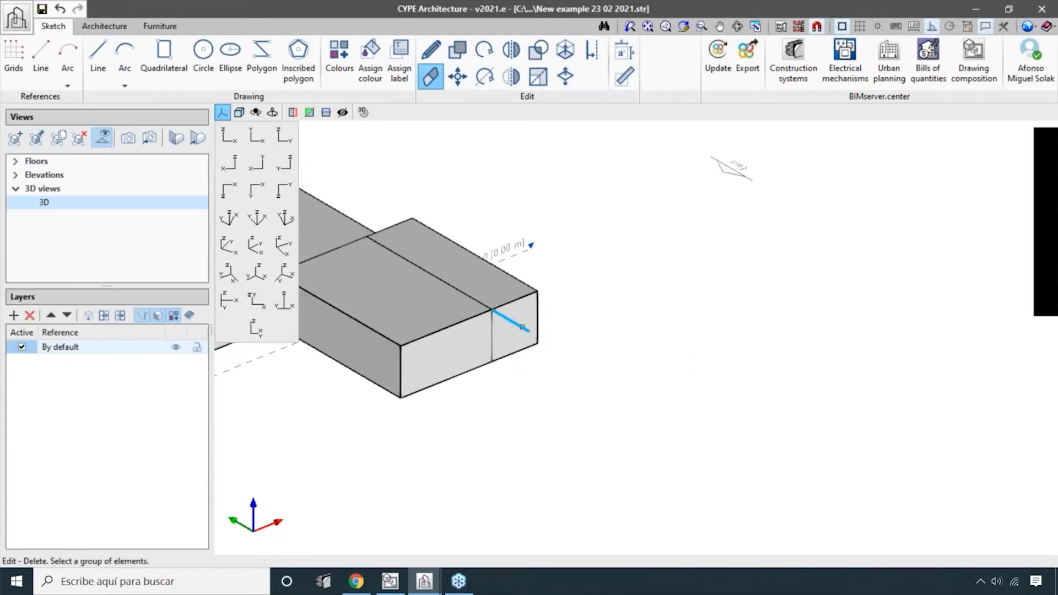
{"action": "middle_click_drag", "start_coordinate": [712, 441], "coordinate": [492, 451], "text": "shift"}
{"action": "middle_click_drag", "start_coordinate": [492, 451], "coordinate": [651, 417]}
{"action": "scroll", "coordinate": [673, 431], "scroll_direction": "down", "scroll_amount": 3}
{"action": "scroll", "coordinate": [662, 365], "scroll_direction": "up", "scroll_amount": 1}
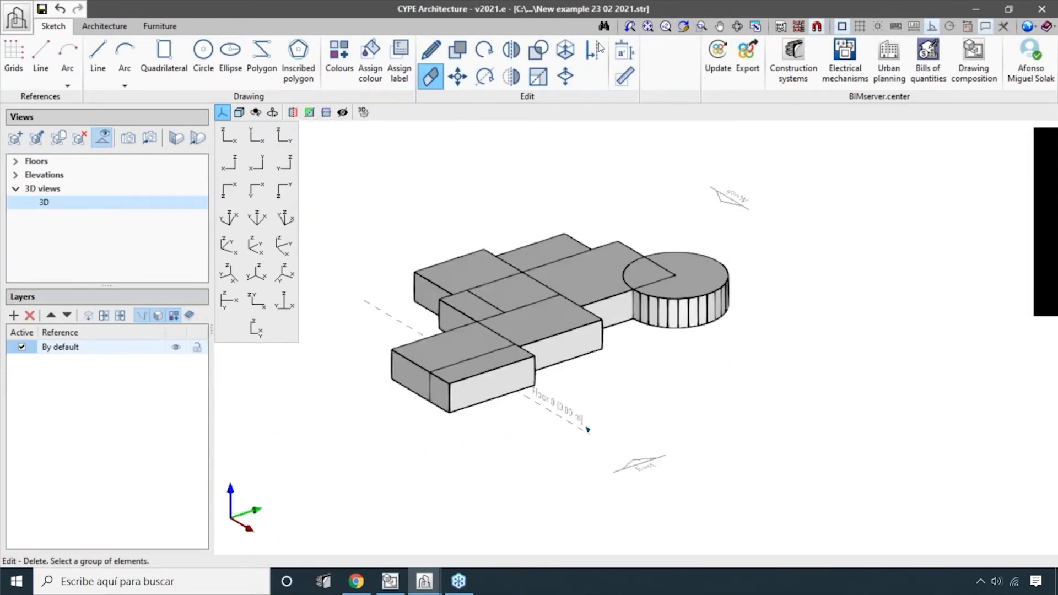
- Turn off the fixed length option of the Extrude command
{"action": "left_click", "coordinate": [565, 50]}
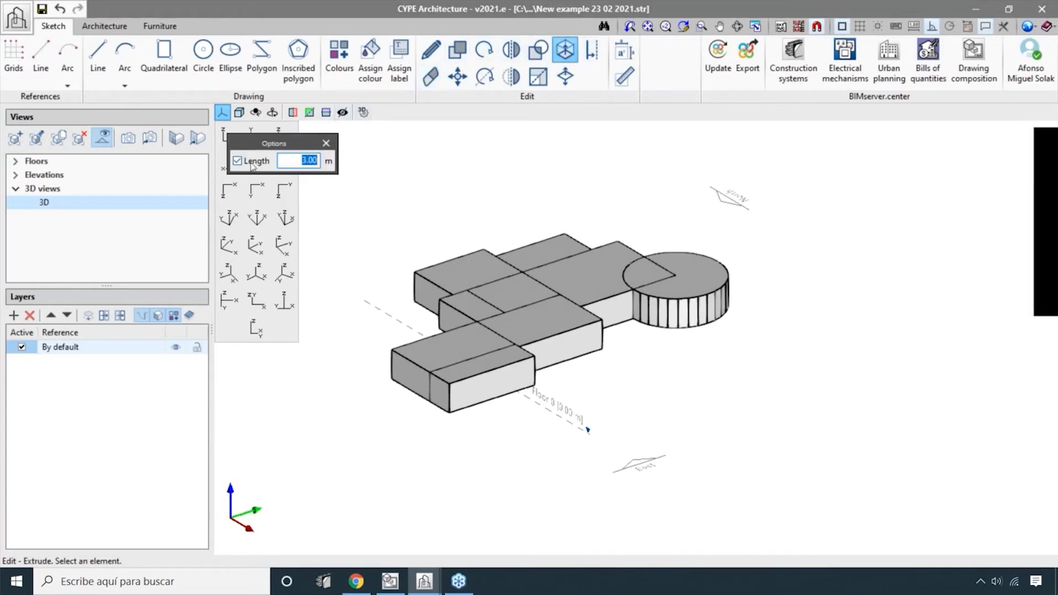
{"action": "left_click", "coordinate": [239, 163]}
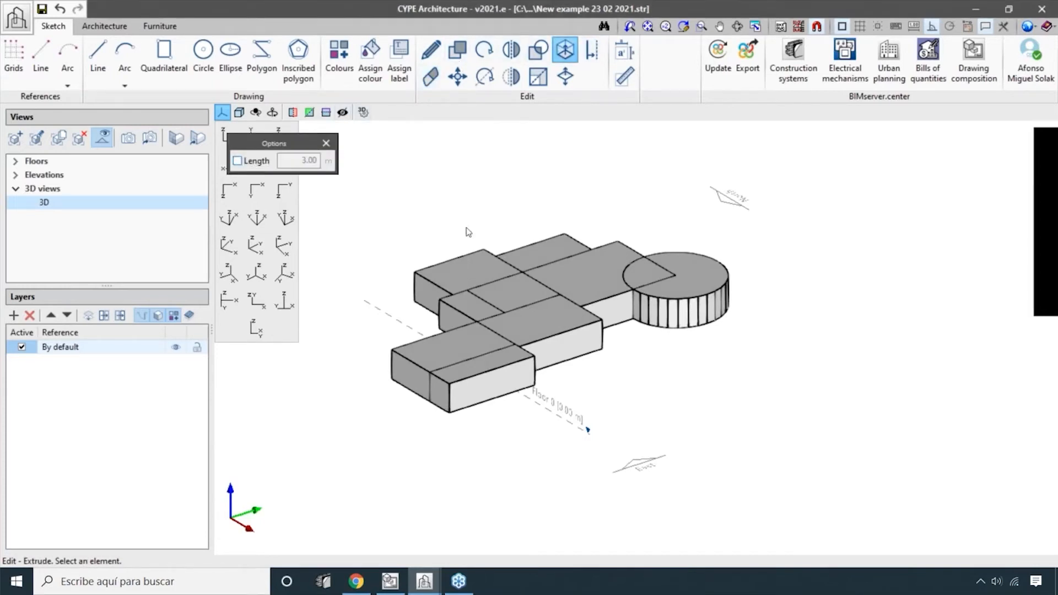
{"action": "scroll", "coordinate": [468, 231], "scroll_direction": "down", "scroll_amount": 2}
{"action": "middle_click_drag", "start_coordinate": [468, 232], "coordinate": [476, 280]}
{"action": "scroll", "coordinate": [485, 274], "scroll_direction": "up", "scroll_amount": 2}
{"action": "middle_click_drag", "start_coordinate": [604, 206], "coordinate": [614, 180]}
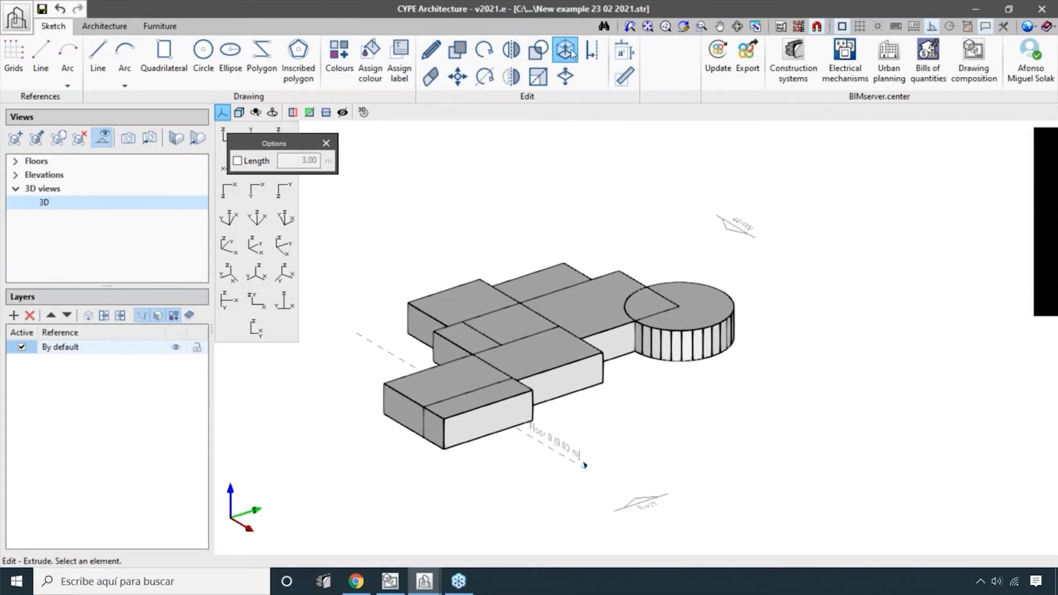
- Extrude the top face of the back-left block upward by a freely chosen height
{"action": "left_click", "coordinate": [569, 52]}
{"action": "left_click", "coordinate": [460, 297]}
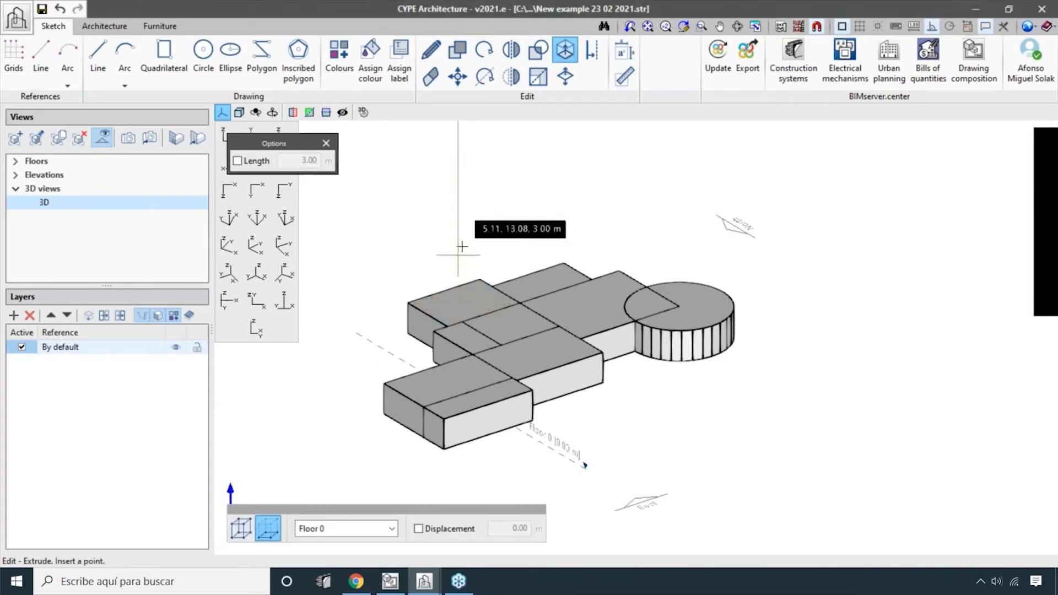
{"action": "scroll", "coordinate": [503, 294], "scroll_direction": "down", "scroll_amount": 2}
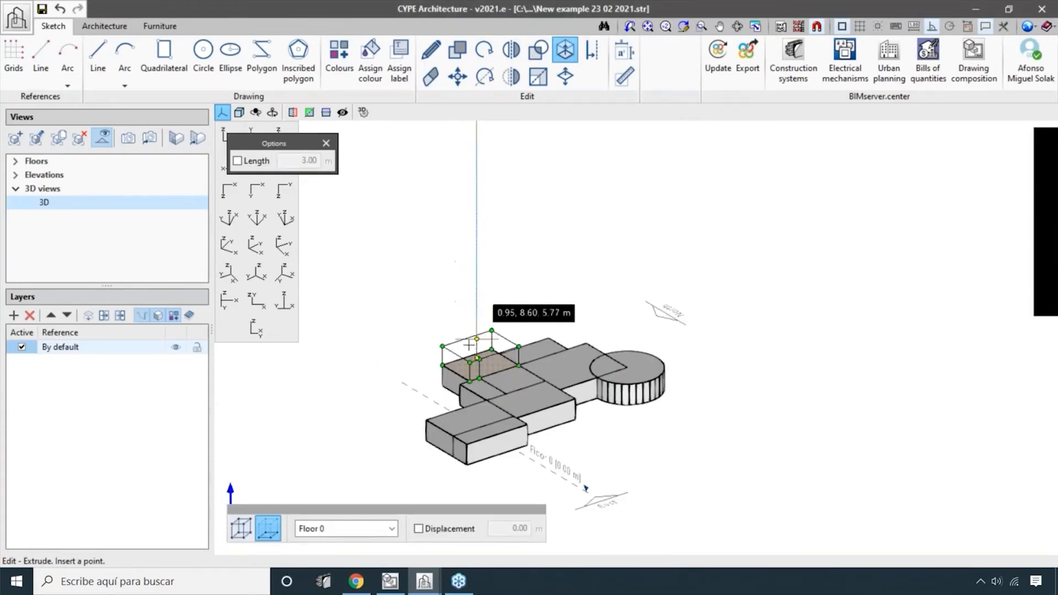
{"action": "scroll", "coordinate": [468, 331], "scroll_direction": "up", "scroll_amount": 3}
{"action": "scroll", "coordinate": [468, 339], "scroll_direction": "up", "scroll_amount": 3}
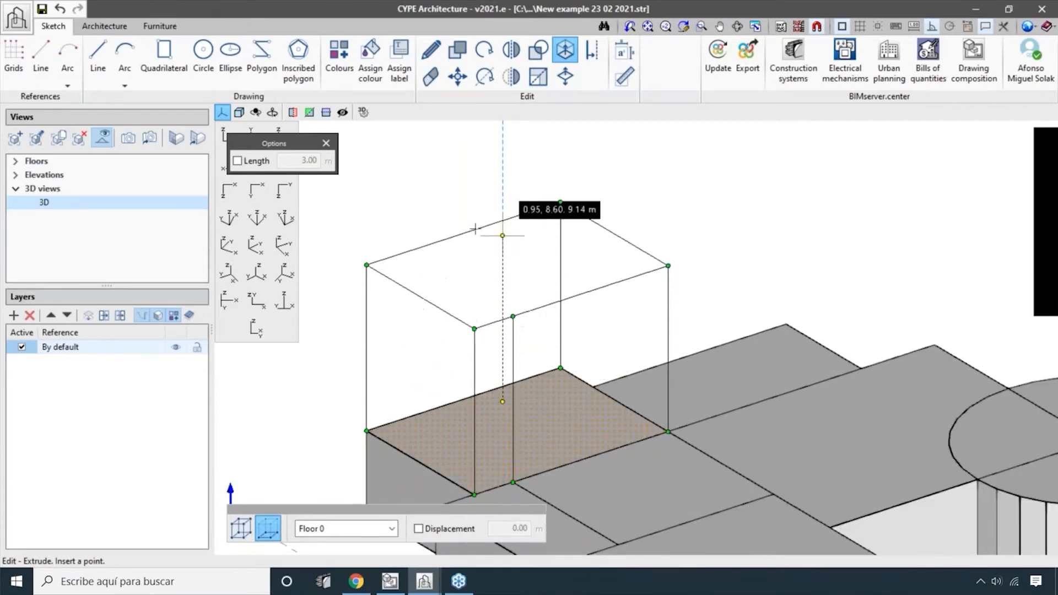
{"action": "scroll", "coordinate": [478, 325], "scroll_direction": "down", "scroll_amount": 3}
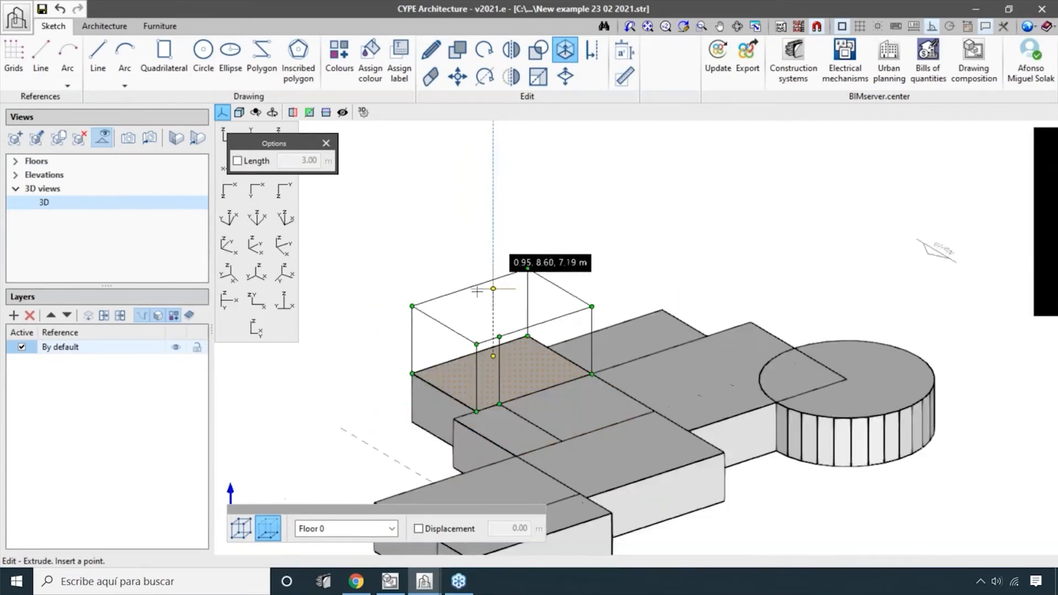
{"action": "scroll", "coordinate": [476, 312], "scroll_direction": "up", "scroll_amount": 2}
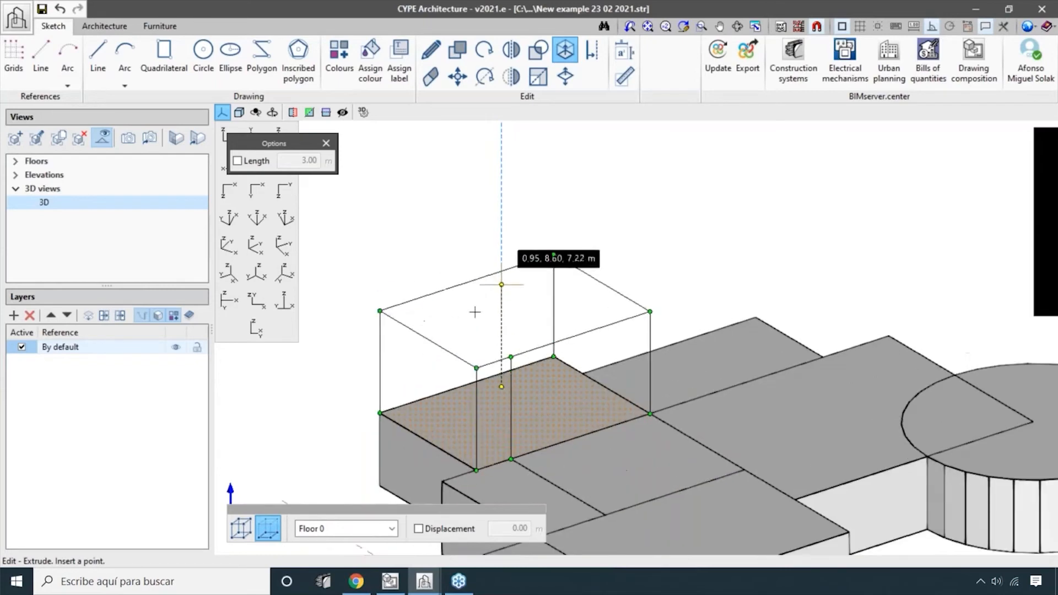
{"action": "left_click", "coordinate": [475, 354]}
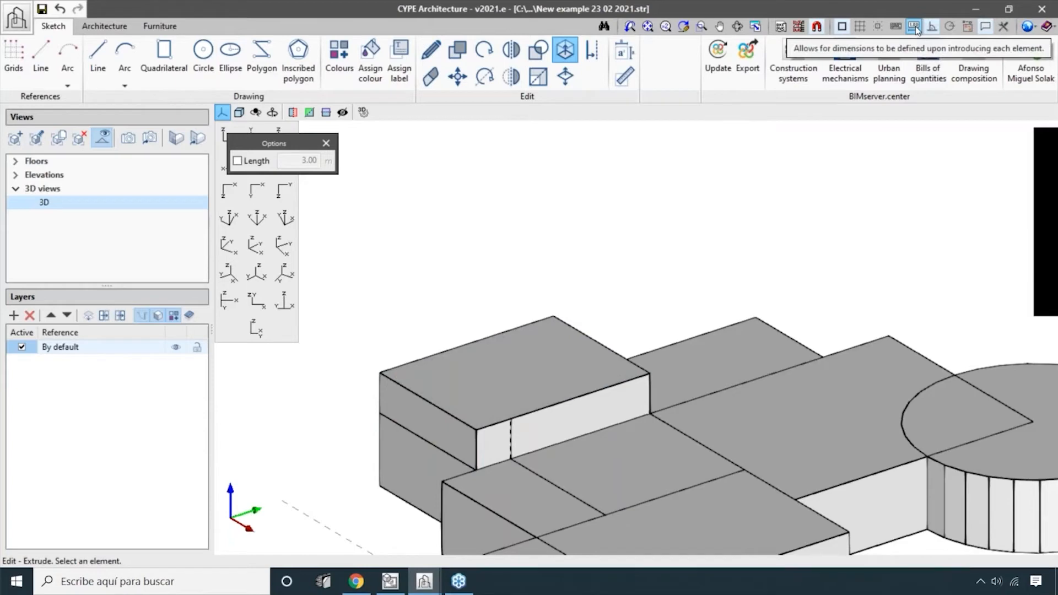
- Extrude the raised top face of the back-left block a further 7 m, with dimension entry turned on for new elements
{"action": "left_click", "coordinate": [580, 353]}
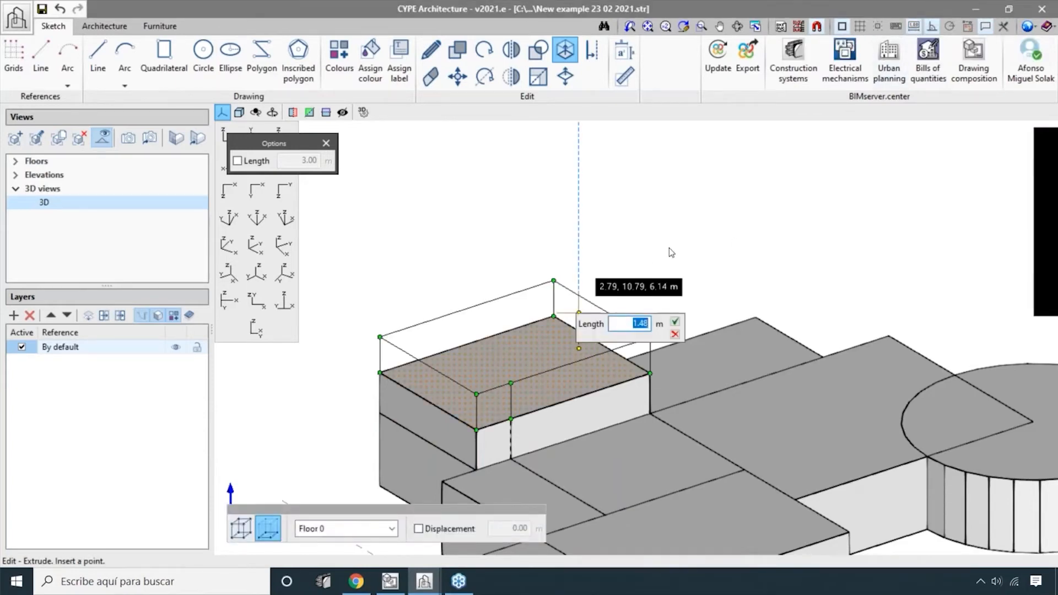
{"action": "type", "text": "7"}
{"action": "key", "text": "Return"}
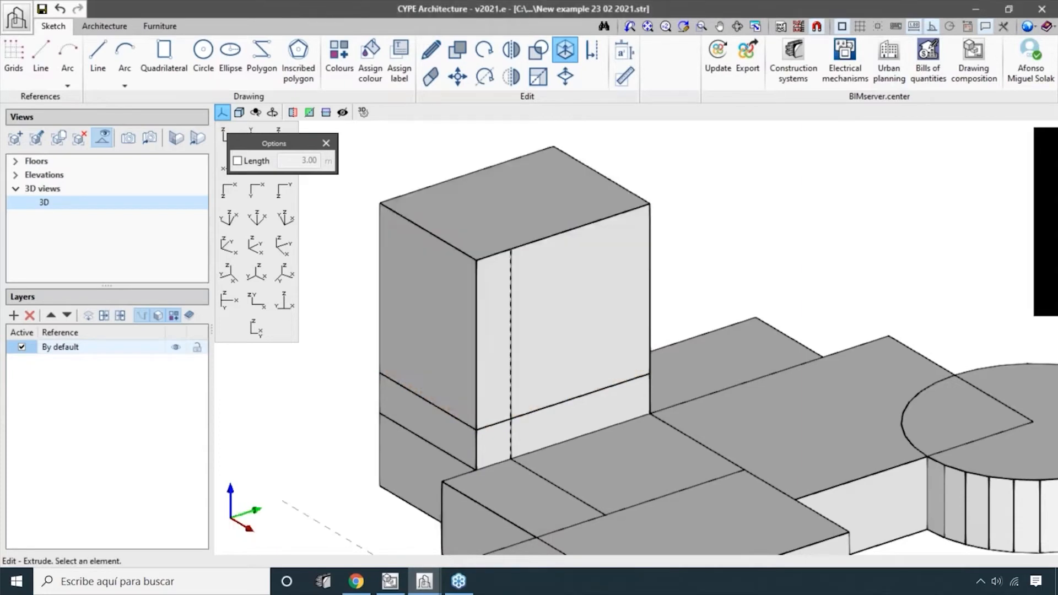
- Delete both extruded storeys above the back-left block, selecting them in the XZ front view
{"action": "scroll", "coordinate": [688, 239], "scroll_direction": "down", "scroll_amount": 4}
{"action": "middle_click_drag", "start_coordinate": [723, 241], "coordinate": [656, 205], "text": "shift"}
{"action": "left_click", "coordinate": [229, 135]}
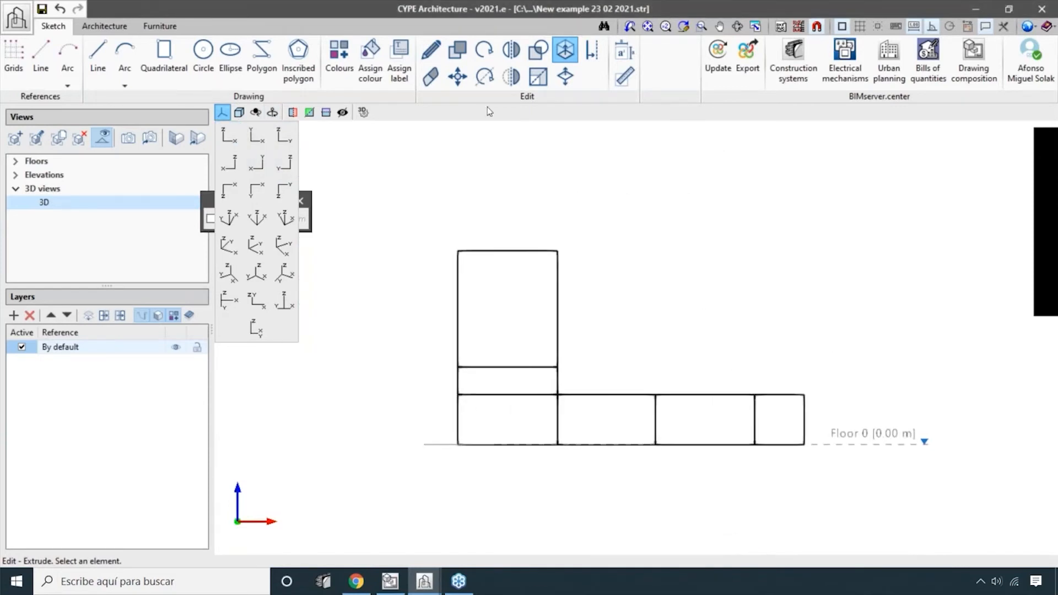
{"action": "left_click", "coordinate": [431, 76]}
{"action": "left_click_drag", "start_coordinate": [692, 199], "coordinate": [441, 371]}
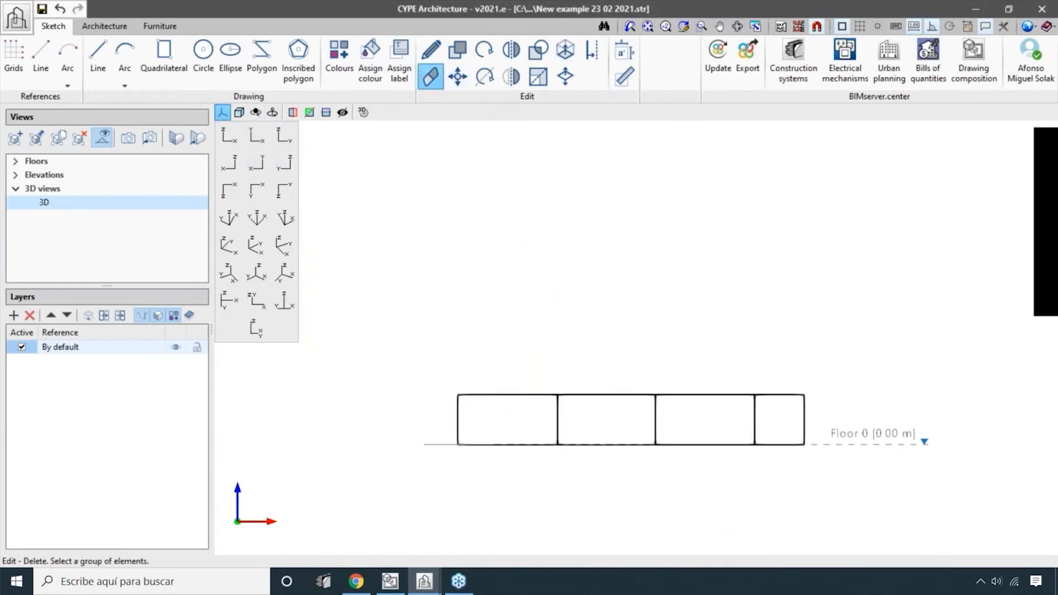
{"action": "scroll", "coordinate": [447, 354], "scroll_direction": "down", "scroll_amount": 4}
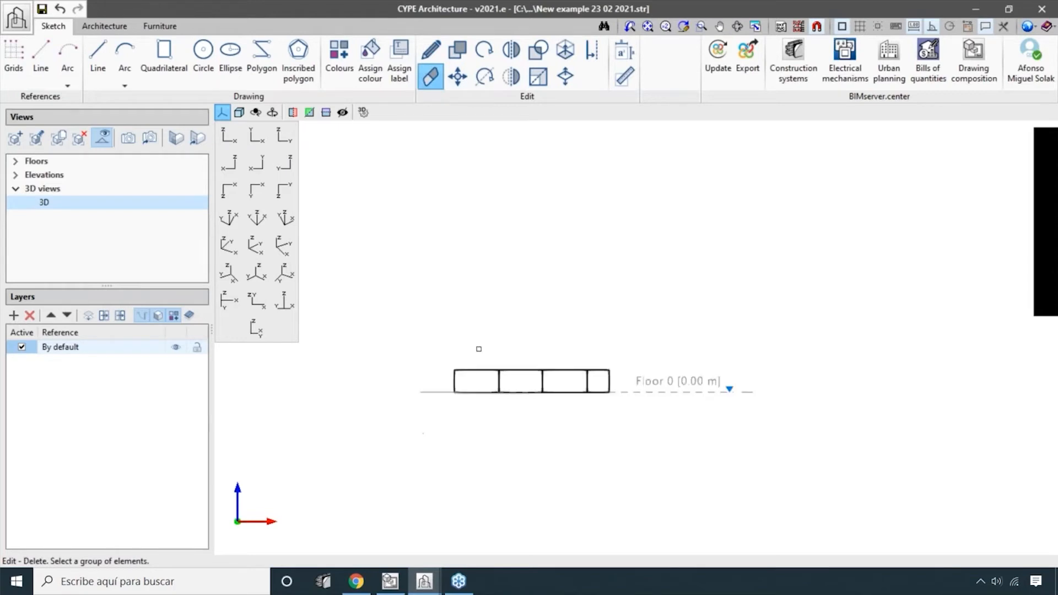
{"action": "middle_click_drag", "start_coordinate": [570, 333], "coordinate": [763, 354], "text": "shift"}
{"action": "middle_click_drag", "start_coordinate": [574, 446], "coordinate": [677, 459]}
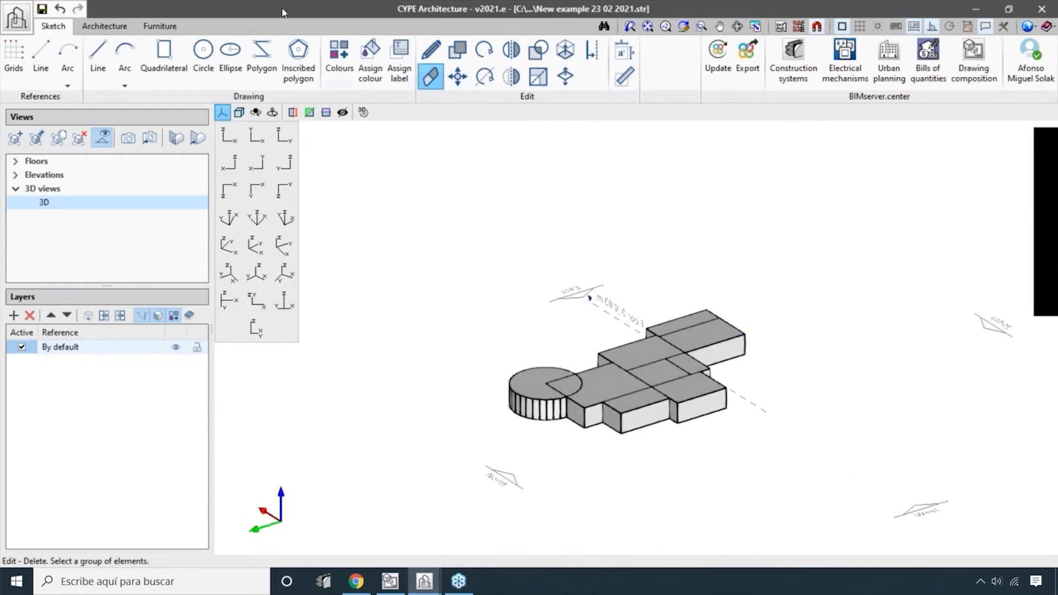
- Add a colour named Red to the colour list, with pure red (255, 0, 0) as both Colour 1 and Colour 2
{"action": "left_click", "coordinate": [340, 61]}
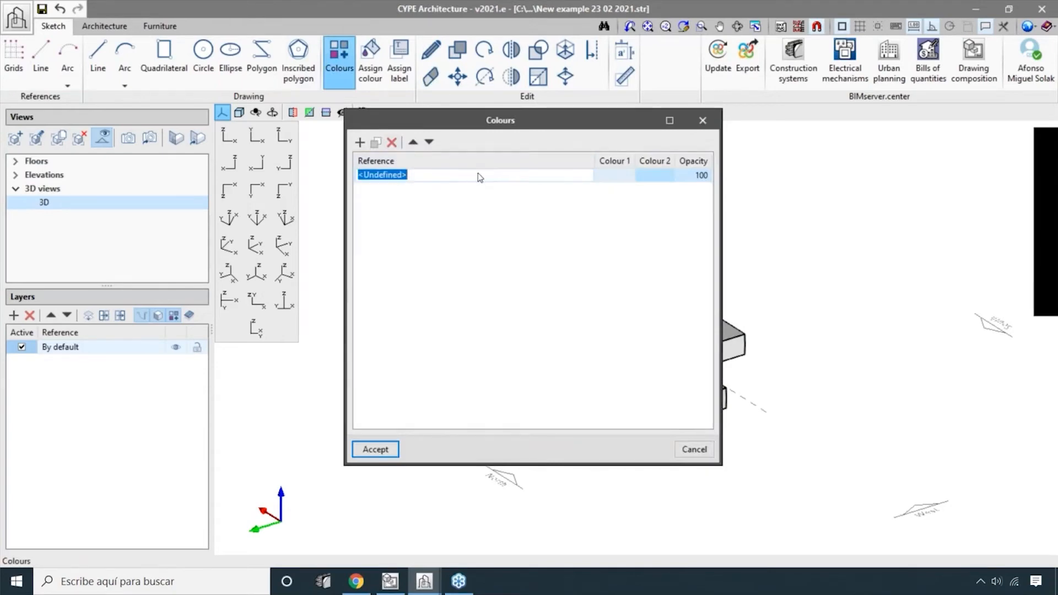
{"action": "type", "text": "Red"}
{"action": "key", "text": "Tab"}
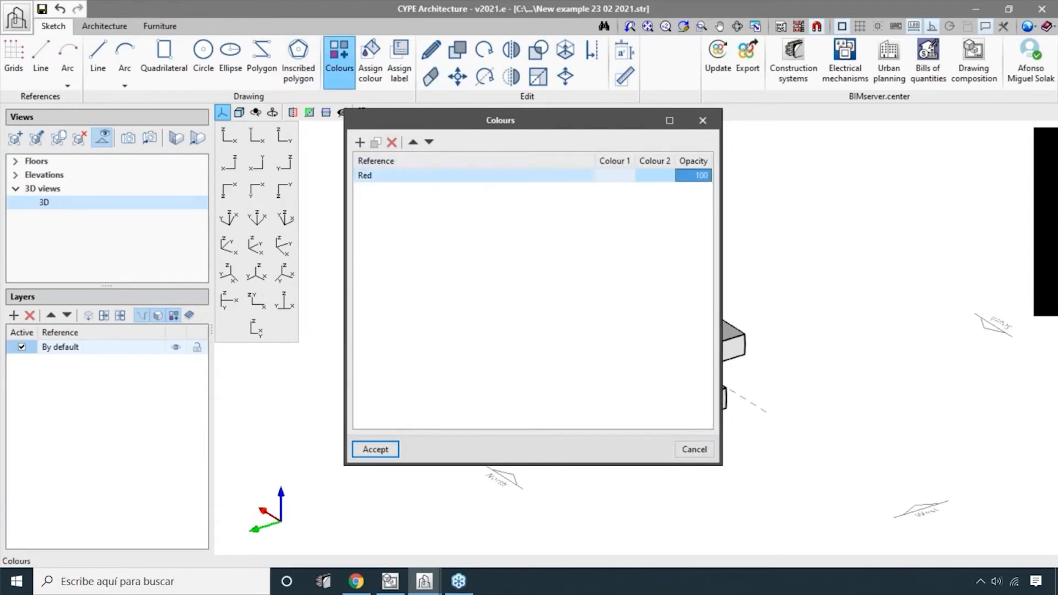
{"action": "left_click", "coordinate": [608, 171]}
{"action": "left_click", "coordinate": [364, 168]}
{"action": "left_click", "coordinate": [393, 324]}
{"action": "left_click", "coordinate": [664, 175]}
{"action": "left_click", "coordinate": [365, 168]}
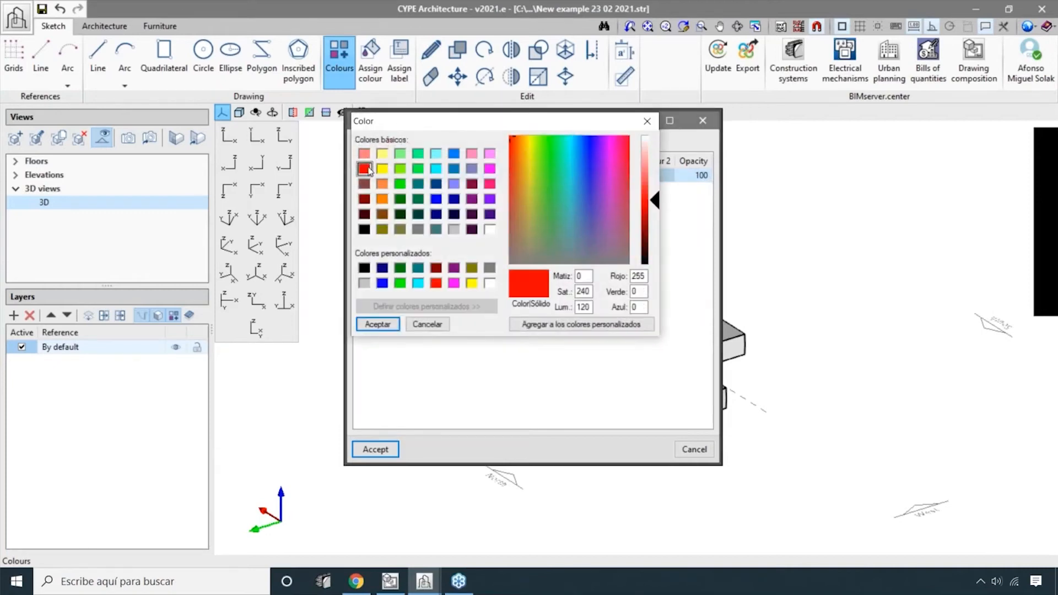
{"action": "left_click", "coordinate": [371, 324]}
- Set the opacity of the Red colour to 40 and accept the colour list
{"action": "left_click", "coordinate": [693, 180]}
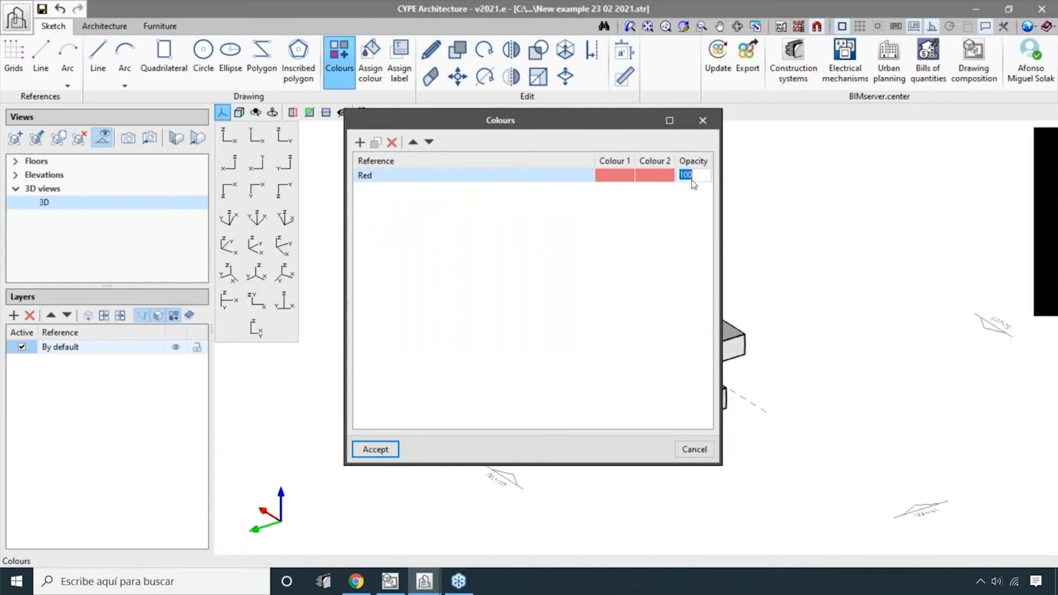
{"action": "type", "text": "40"}
{"action": "key", "text": "Return"}
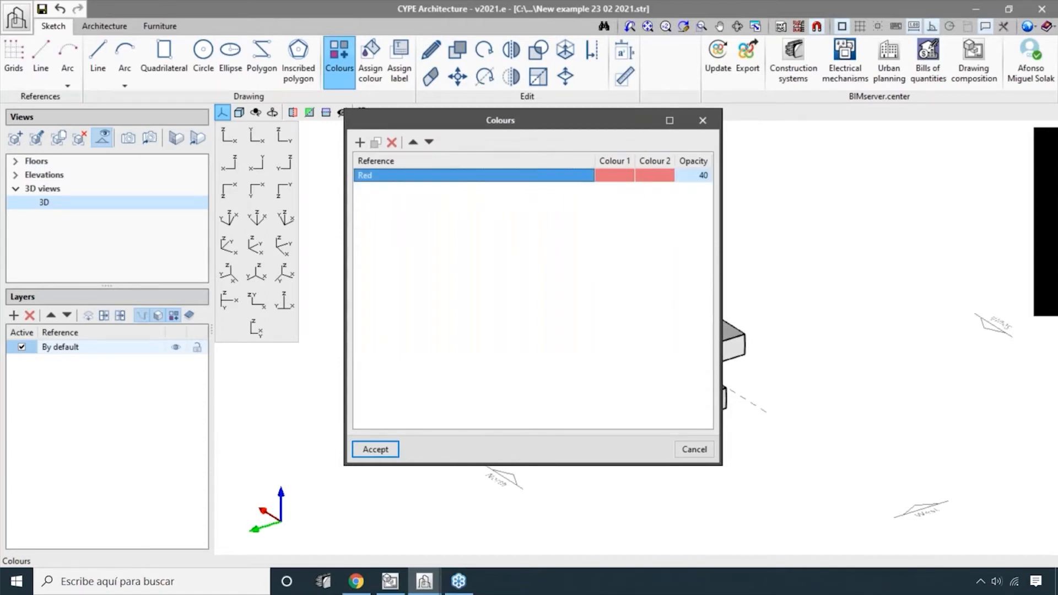
{"action": "left_click", "coordinate": [375, 449]}
- Assign the Red colour to all the blocks and the cylinder
{"action": "mouse_move", "coordinate": [684, 482]}
{"action": "middle_mouse_down", "text": "shift"}
{"action": "mouse_move", "coordinate": [782, 502]}
{"action": "mouse_move", "coordinate": [709, 536]}
{"action": "mouse_move", "coordinate": [662, 524]}
{"action": "mouse_move", "coordinate": [672, 496]}
{"action": "middle_mouse_up", "text": "shift"}
{"action": "scroll", "coordinate": [661, 524], "scroll_direction": "up", "scroll_amount": 1}
{"action": "scroll", "coordinate": [673, 496], "scroll_direction": "up", "scroll_amount": 1}
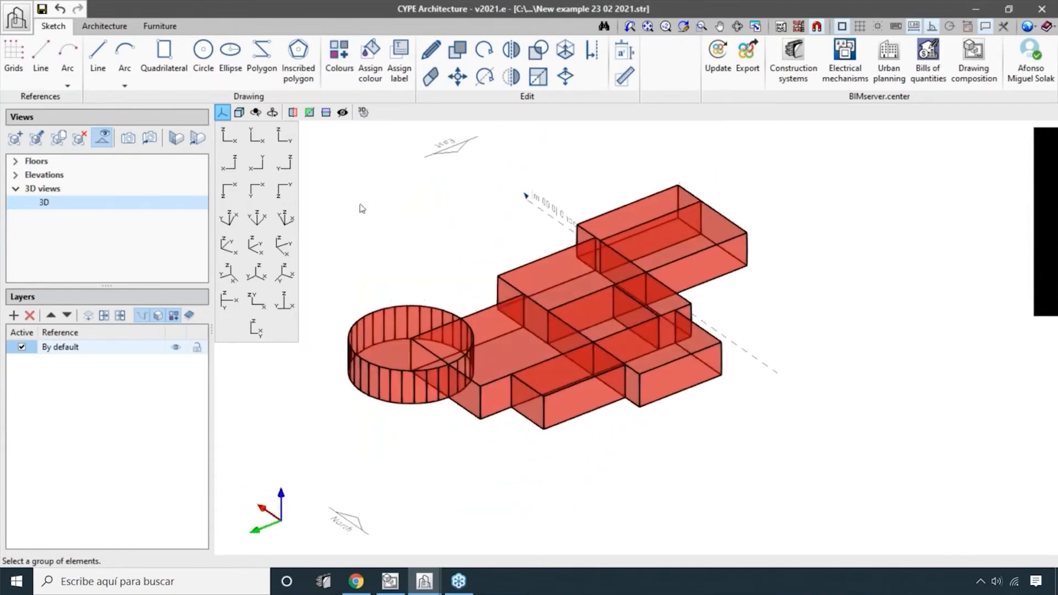
{"action": "middle_click_drag", "start_coordinate": [722, 432], "coordinate": [750, 327], "text": "shift"}
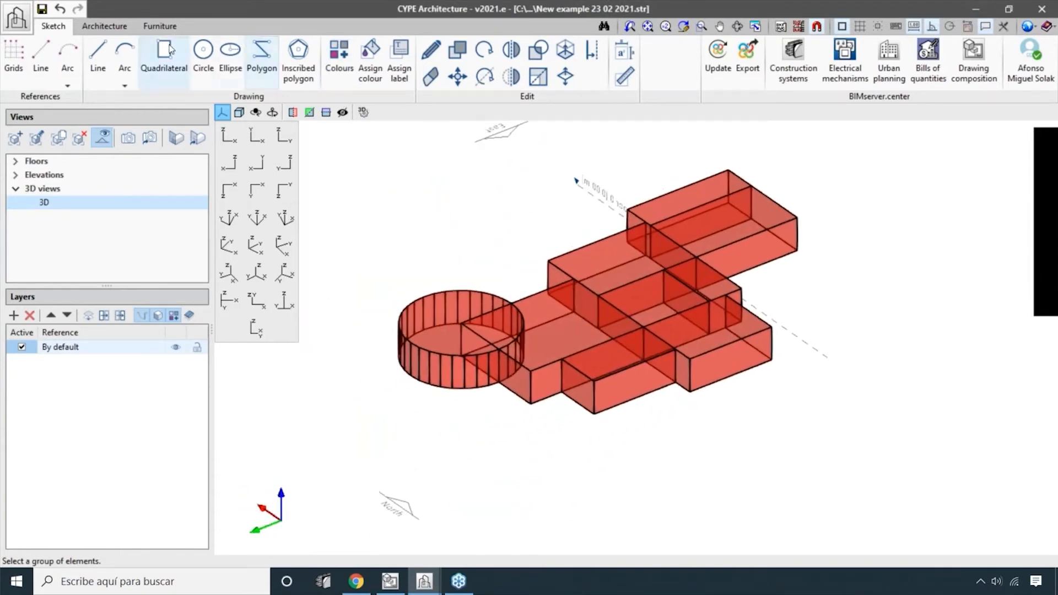
{"action": "left_click", "coordinate": [262, 58]}
{"action": "middle_click_drag", "start_coordinate": [618, 392], "coordinate": [604, 434]}
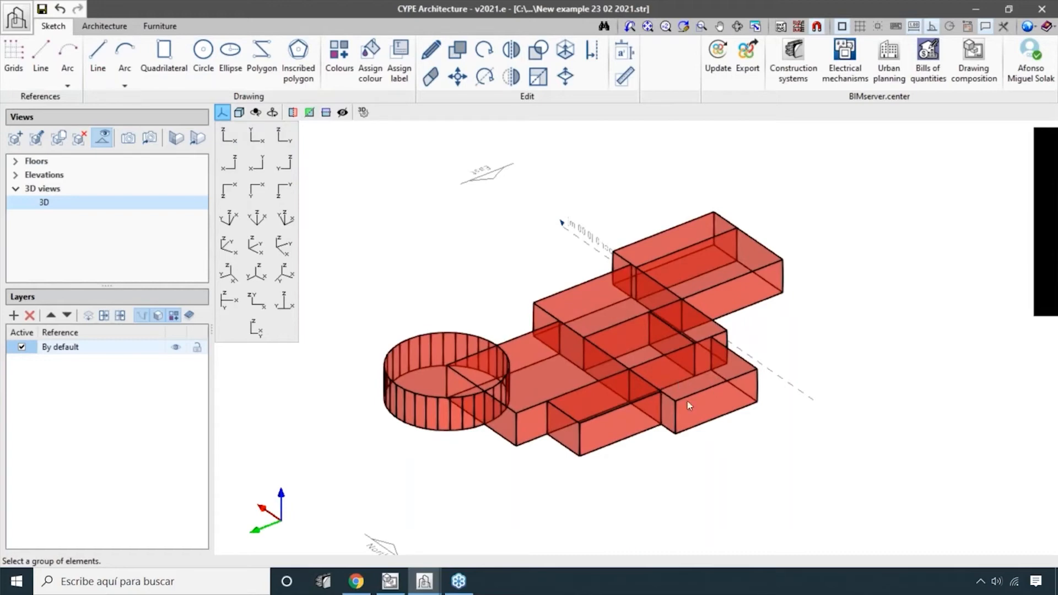
{"action": "middle_click_drag", "start_coordinate": [682, 447], "coordinate": [684, 417]}
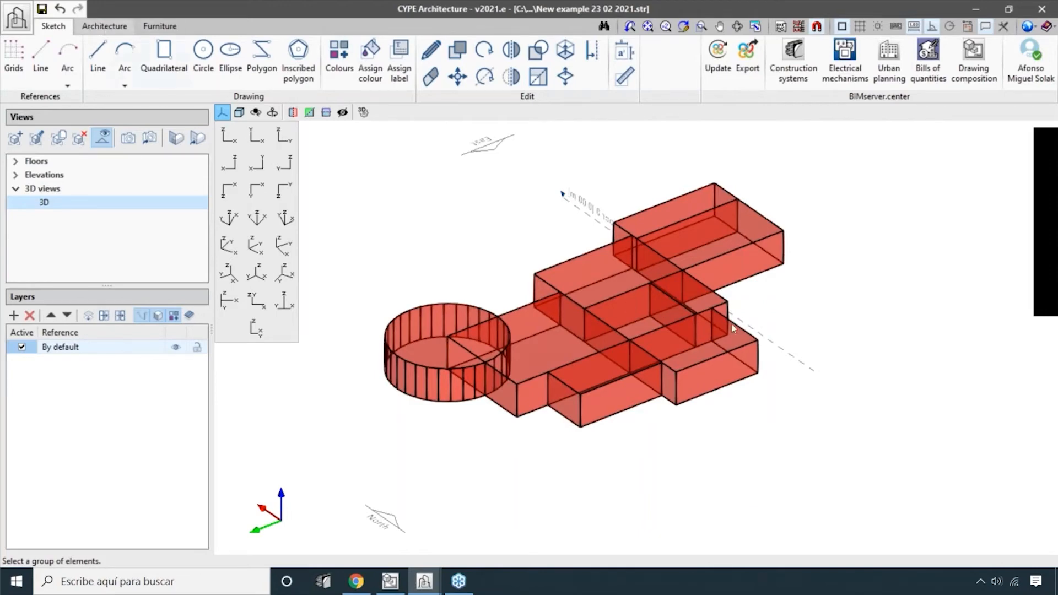
{"action": "scroll", "coordinate": [675, 365], "scroll_direction": "up", "scroll_amount": 1}
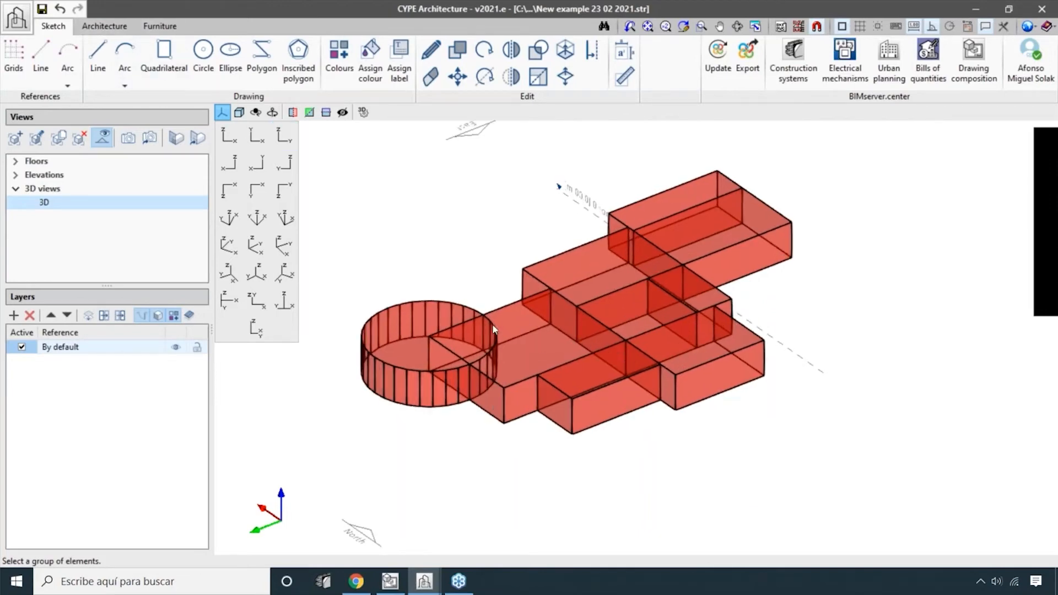
{"action": "middle_click_drag", "start_coordinate": [624, 275], "coordinate": [651, 302]}
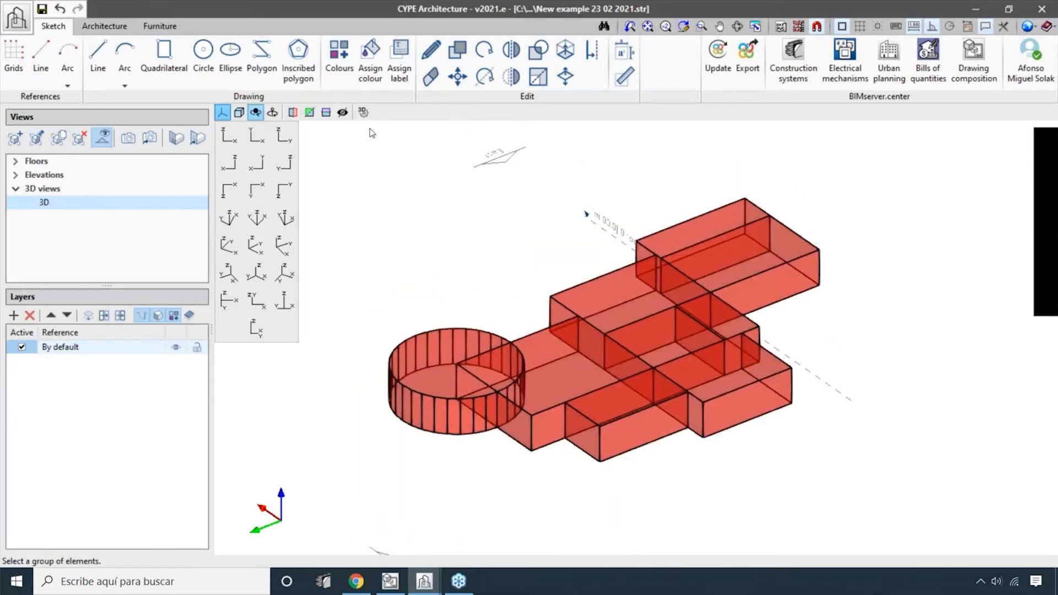
- Switch from the sketching tools to the architecture tools
{"action": "left_click", "coordinate": [105, 26]}
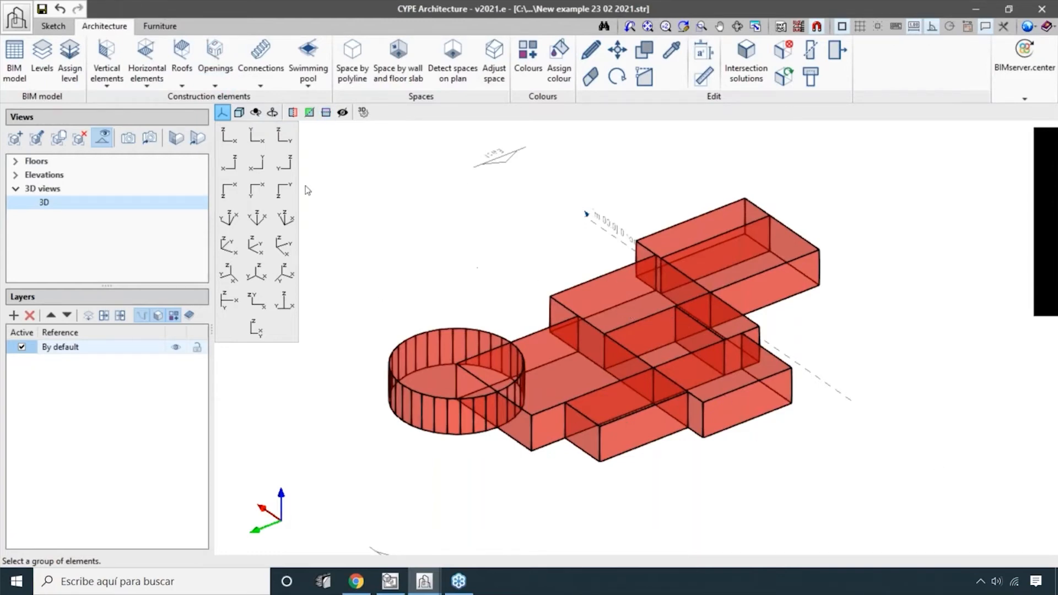
{"action": "left_click", "coordinate": [53, 26]}
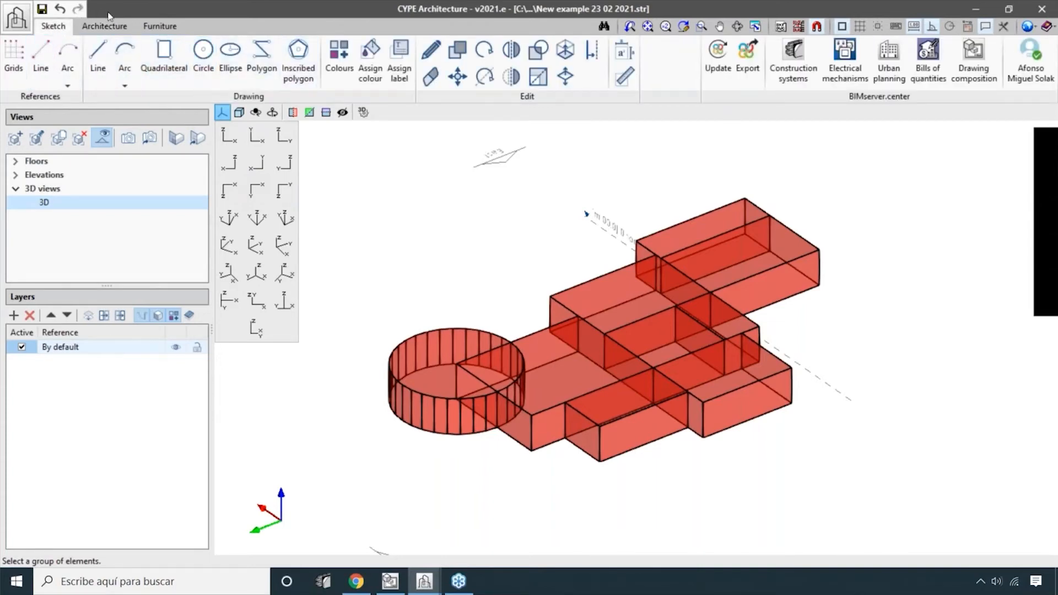
{"action": "left_click", "coordinate": [98, 27]}
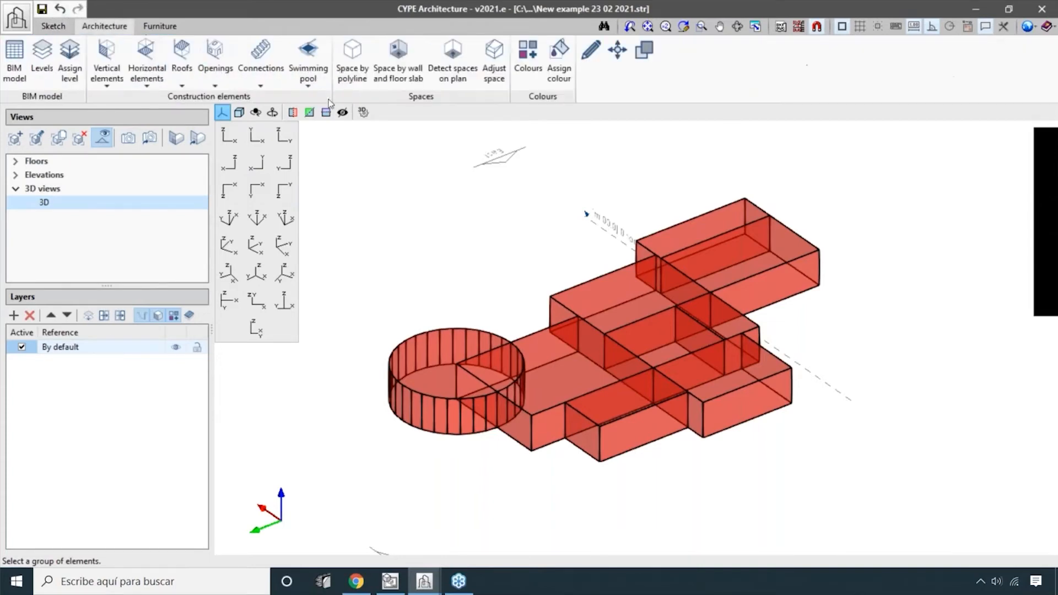
{"action": "middle_click_drag", "start_coordinate": [708, 432], "coordinate": [642, 413]}
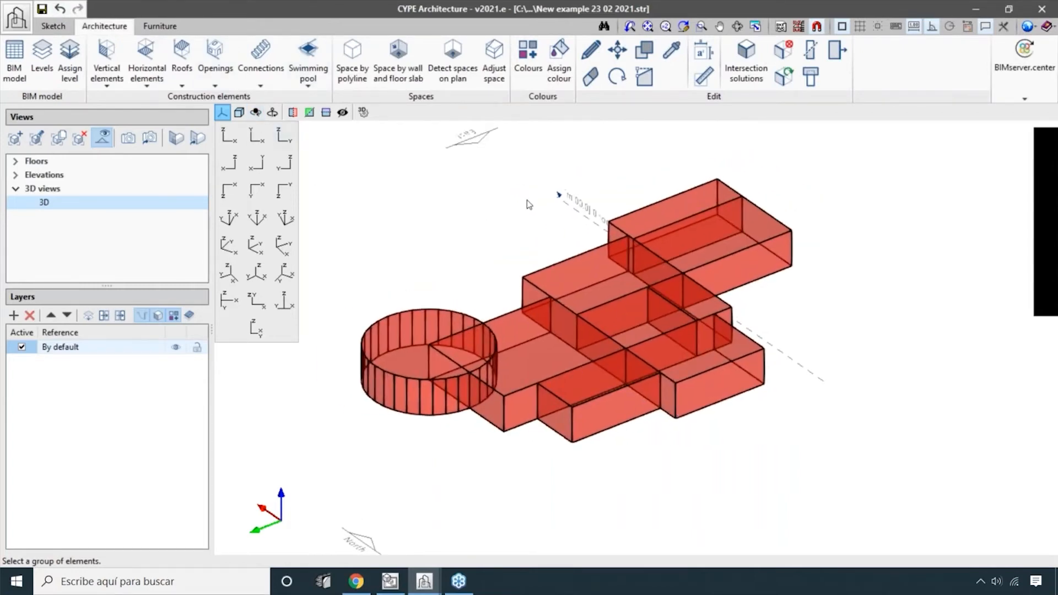
{"action": "left_click", "coordinate": [45, 26]}
{"action": "left_click", "coordinate": [122, 23]}
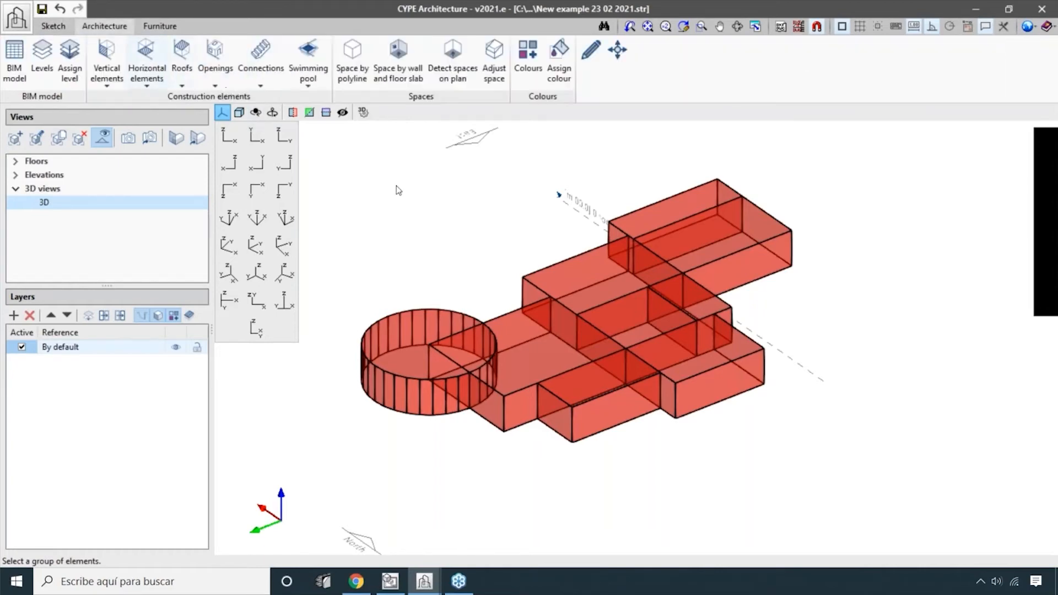
- Start a wall from the vertical elements and label it "Interior Walls - 14 cm"
{"action": "middle_click_drag", "start_coordinate": [518, 185], "coordinate": [669, 364]}
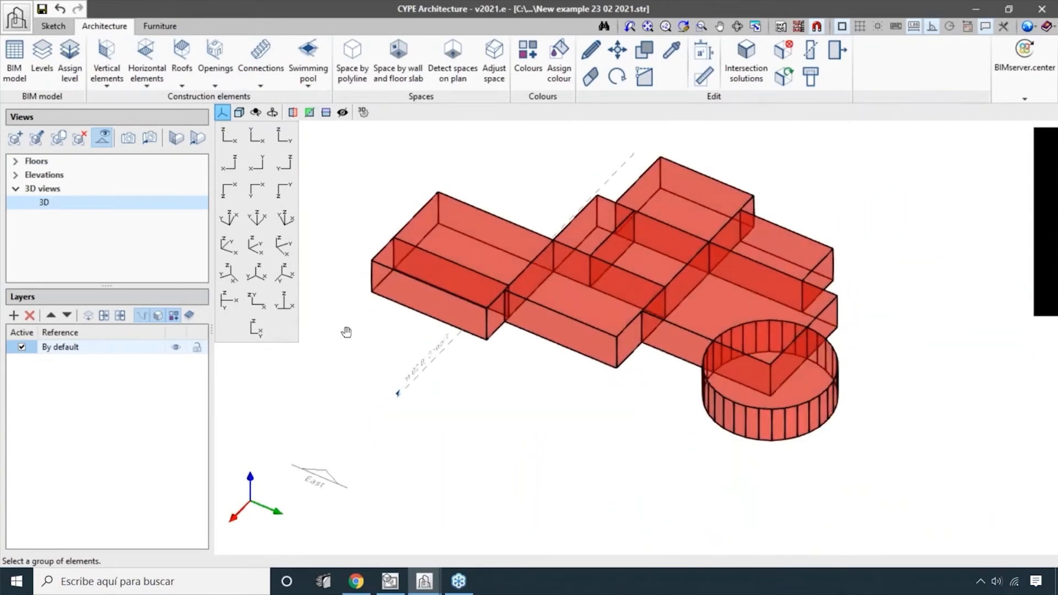
{"action": "scroll", "coordinate": [345, 329], "scroll_direction": "up", "scroll_amount": 3}
{"action": "left_click", "coordinate": [106, 61]}
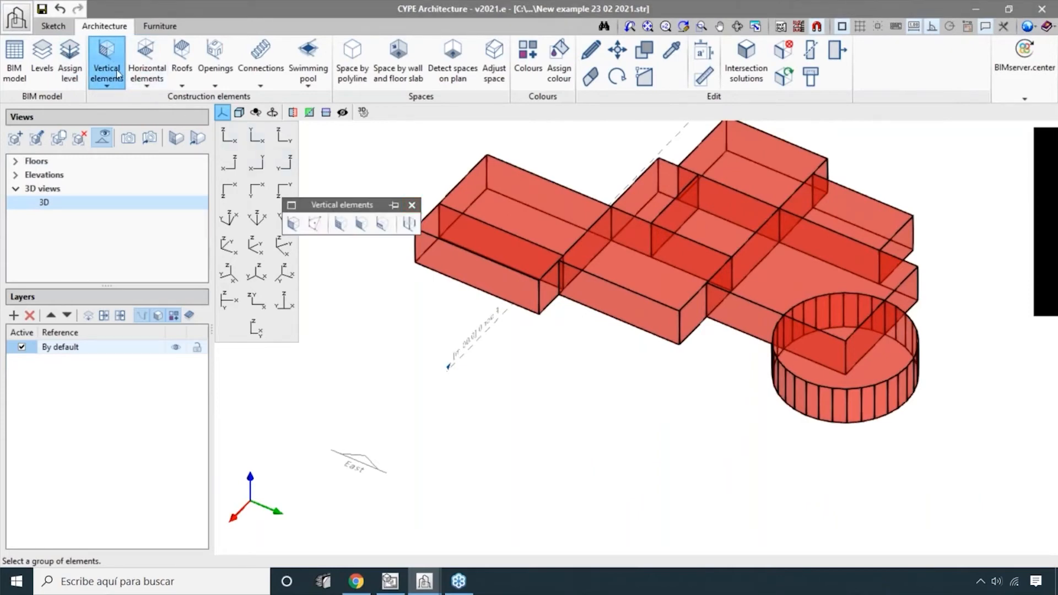
{"action": "left_click", "coordinate": [294, 223]}
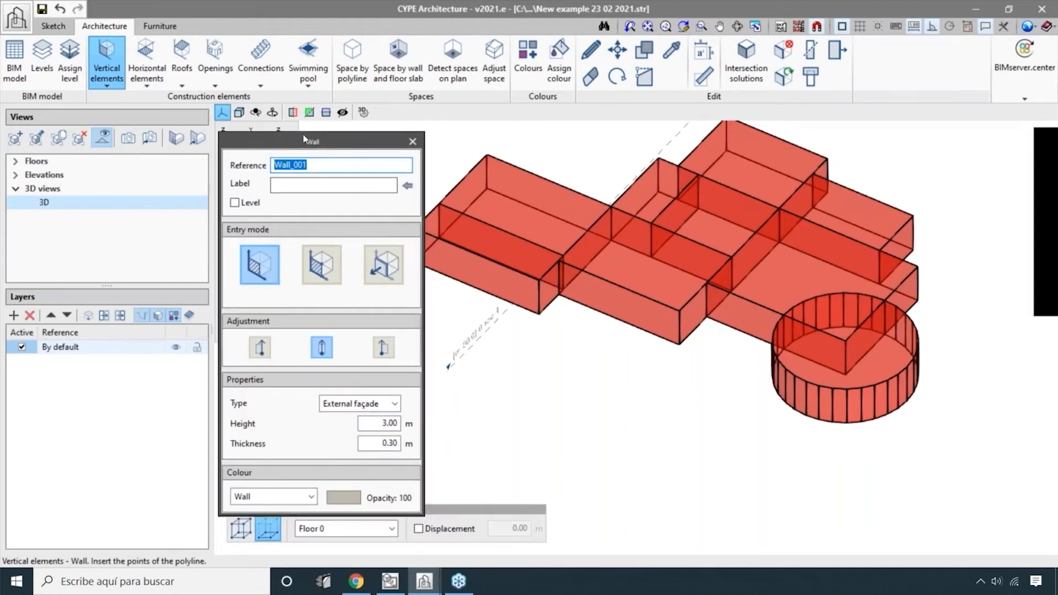
{"action": "left_click_drag", "start_coordinate": [304, 139], "coordinate": [131, 78]}
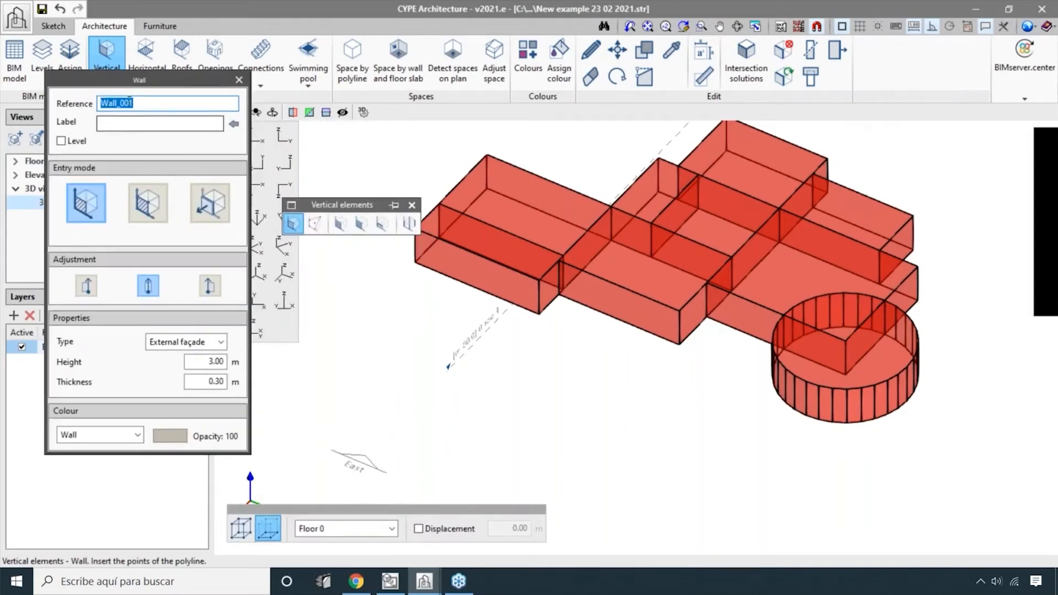
{"action": "left_click", "coordinate": [150, 124]}
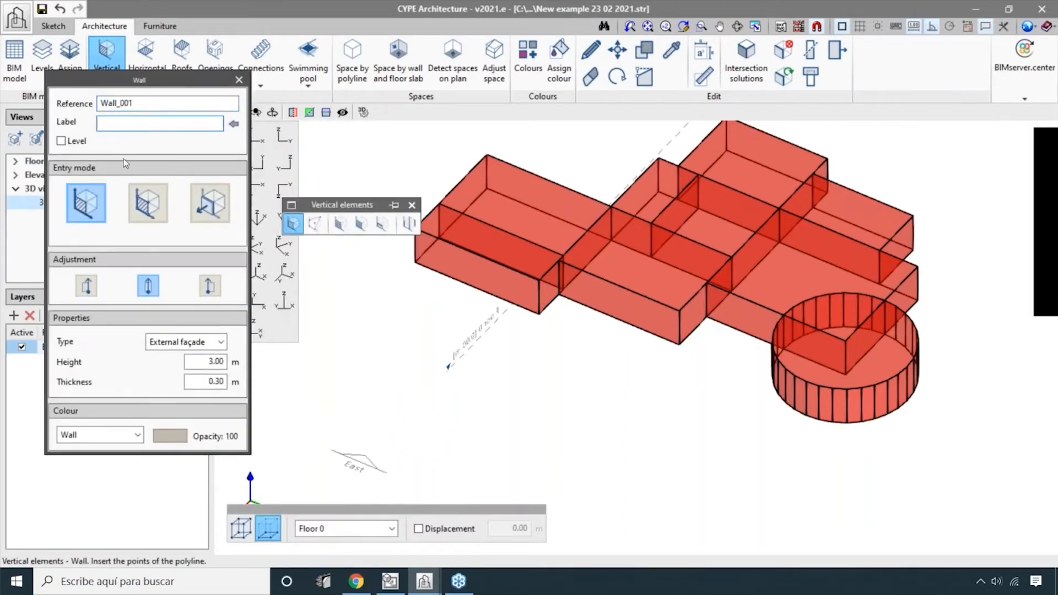
{"action": "left_click_drag", "start_coordinate": [153, 100], "coordinate": [102, 100]}
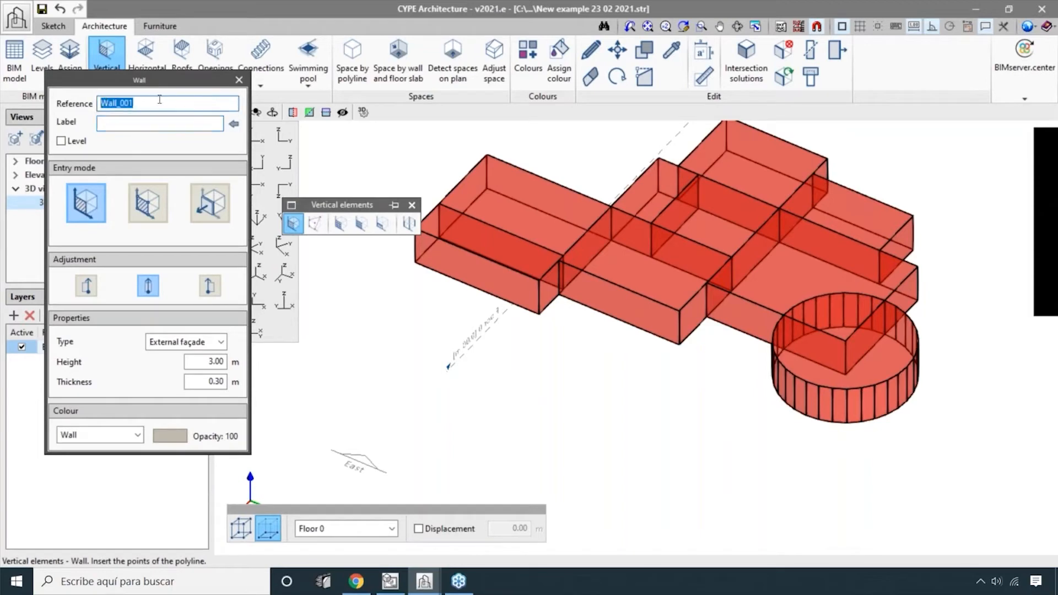
{"action": "left_click", "coordinate": [162, 122]}
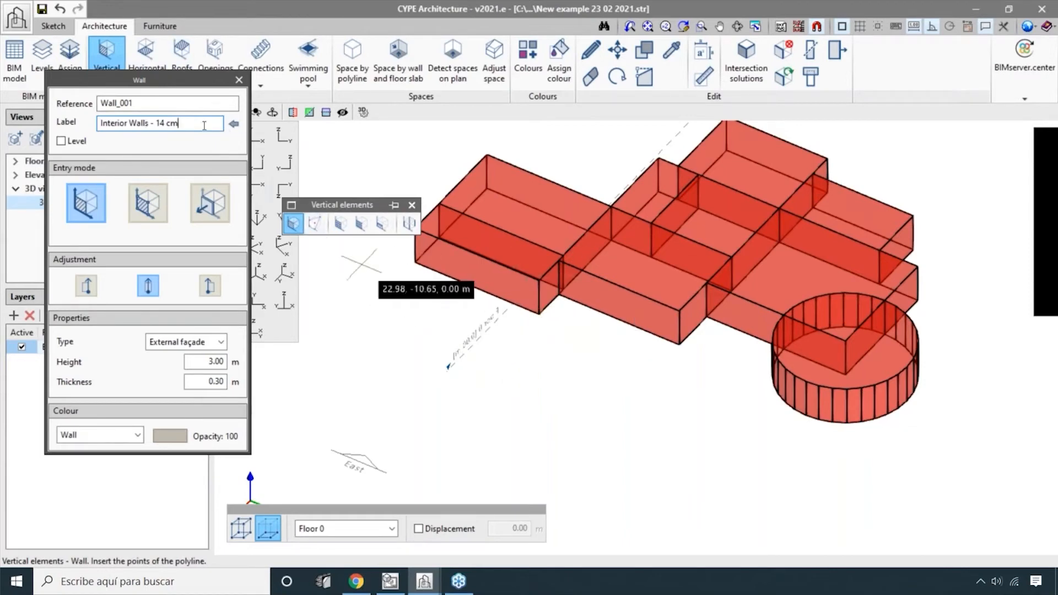
{"action": "left_click_drag", "start_coordinate": [204, 126], "coordinate": [104, 124]}
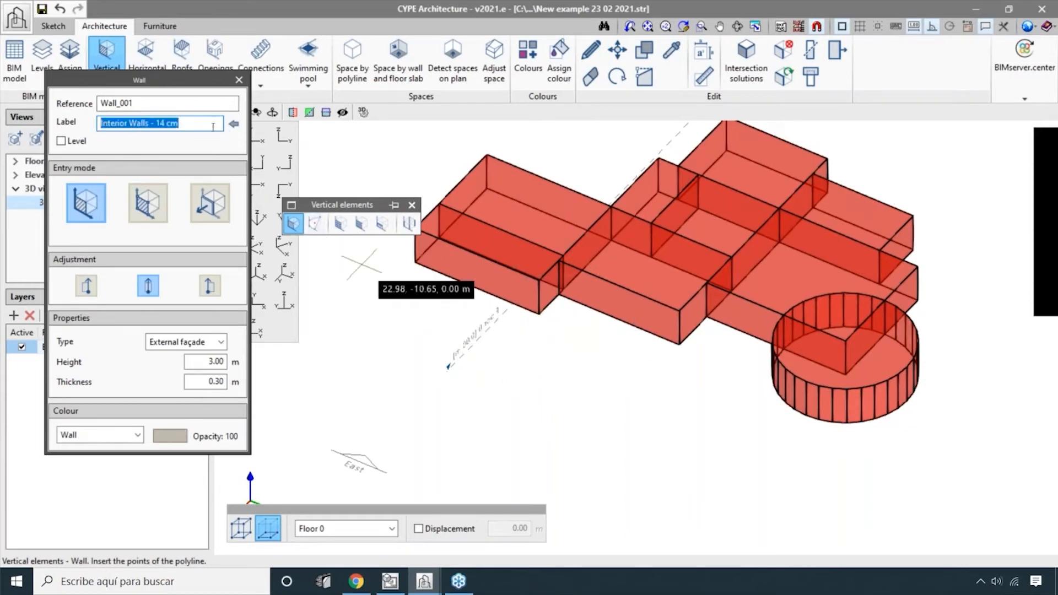
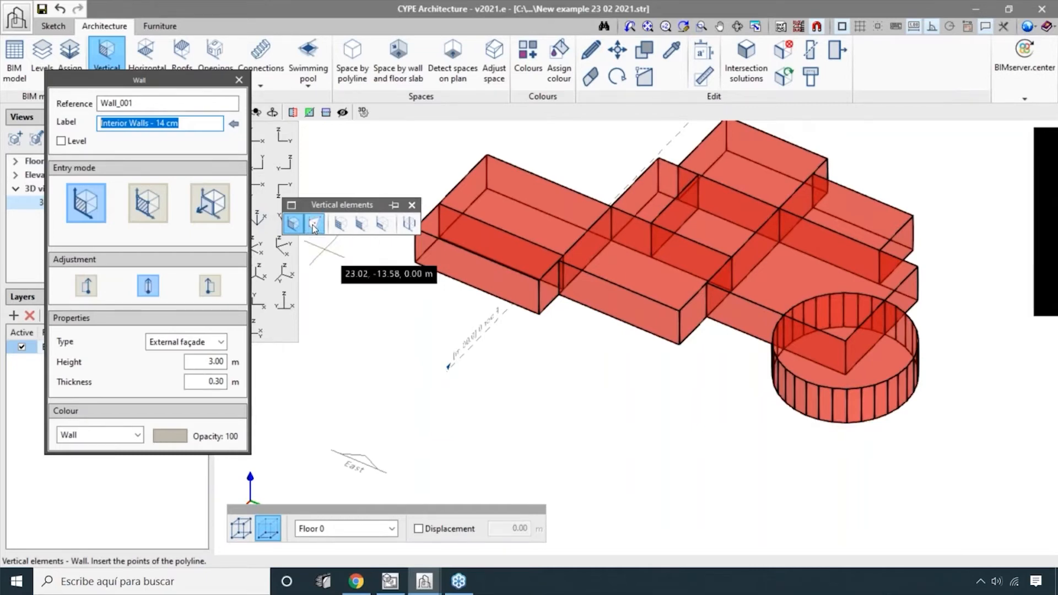
{"action": "left_click", "coordinate": [166, 124]}
{"action": "left_click_drag", "start_coordinate": [196, 123], "coordinate": [87, 120]}
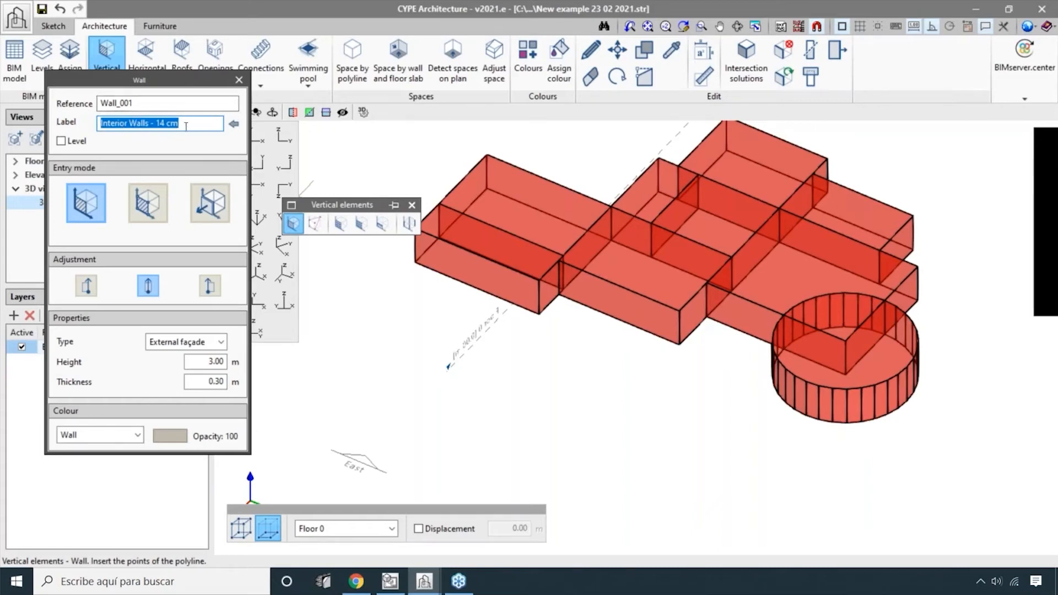
{"action": "left_click_drag", "start_coordinate": [186, 126], "coordinate": [104, 120]}
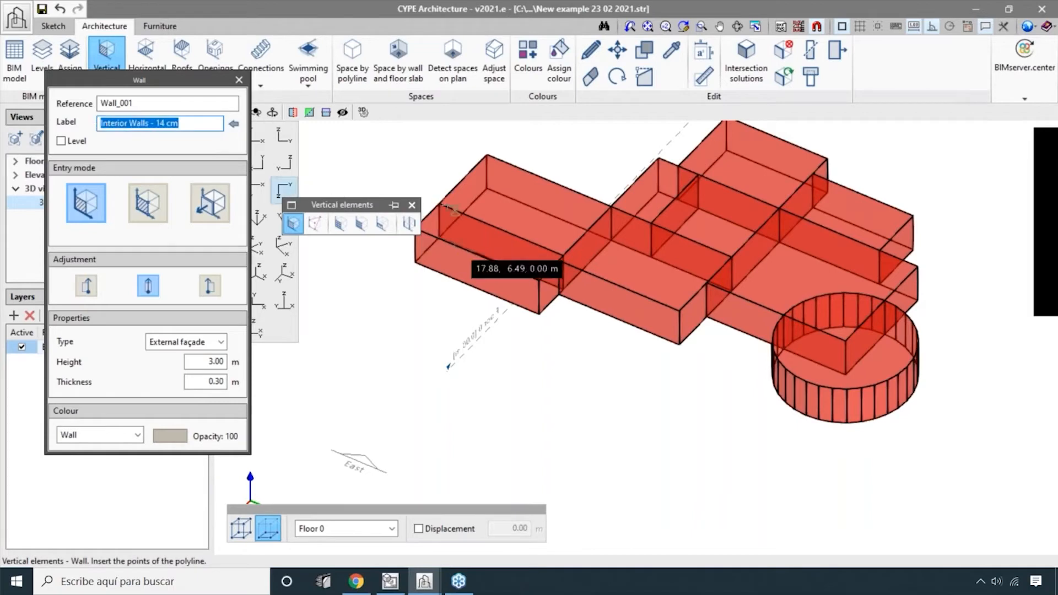
{"action": "left_click", "coordinate": [213, 127]}
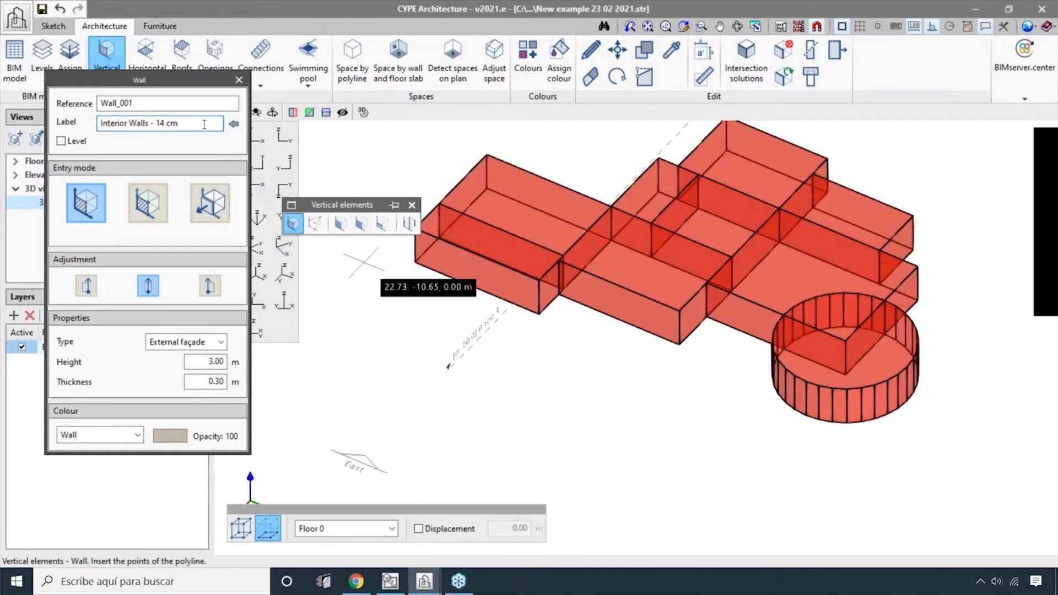
{"action": "left_click_drag", "start_coordinate": [104, 124], "coordinate": [101, 124]}
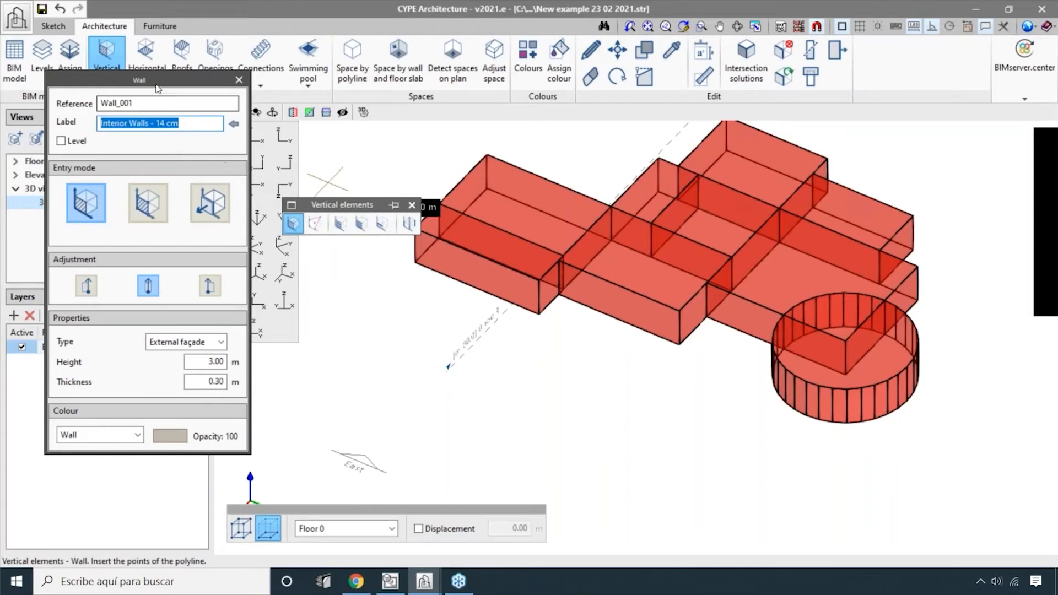
{"action": "left_click_drag", "start_coordinate": [178, 83], "coordinate": [204, 106]}
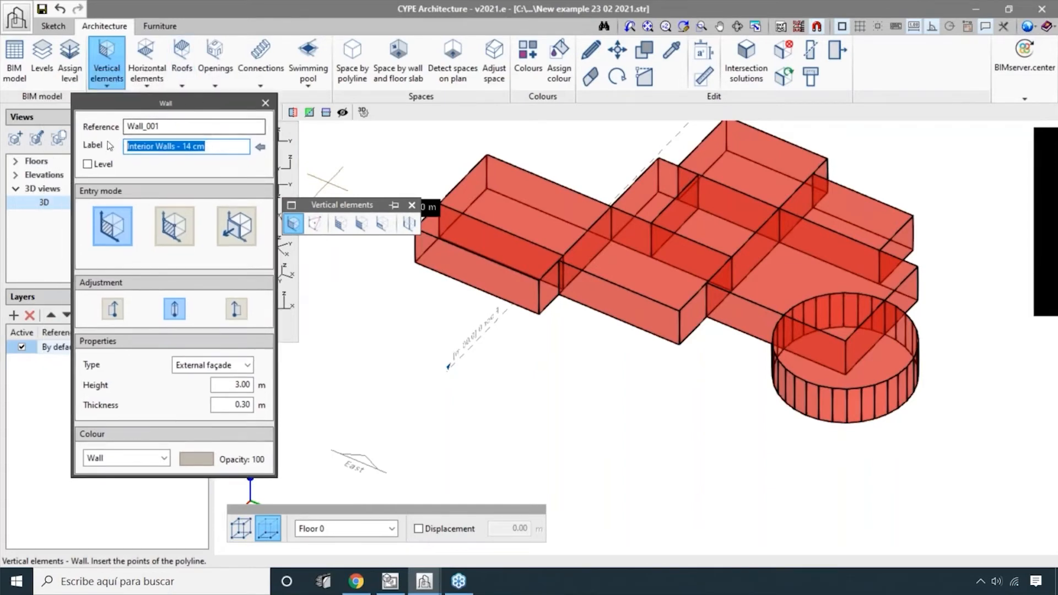
- Draw a stepped polyline of external façade walls beside the red blocks, starting with a segment about 9.79 m long
{"action": "middle_click_drag", "start_coordinate": [356, 312], "coordinate": [422, 258]}
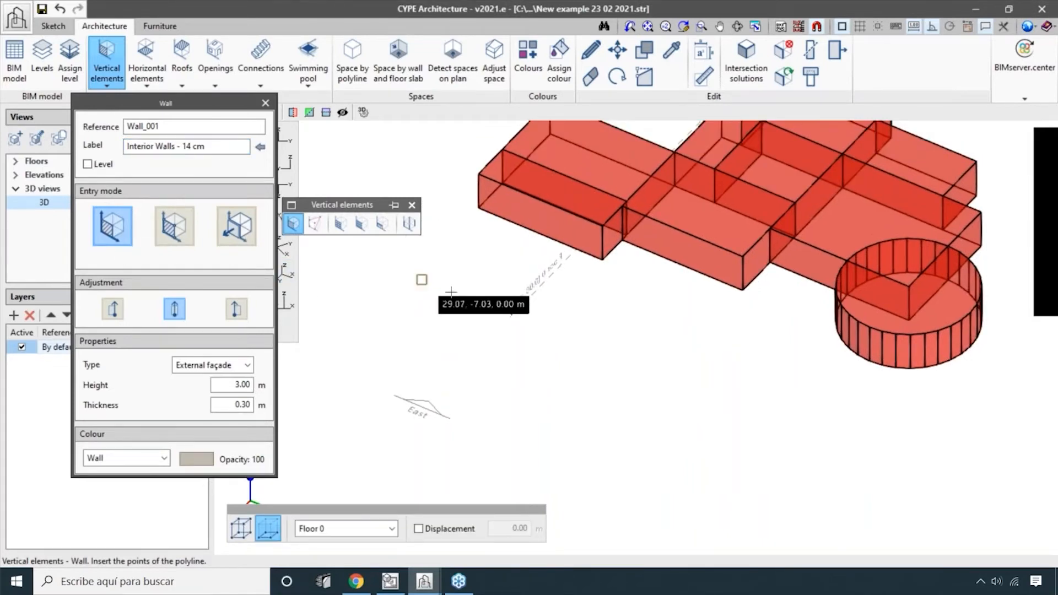
{"action": "left_click", "coordinate": [422, 263]}
{"action": "key", "text": "Return"}
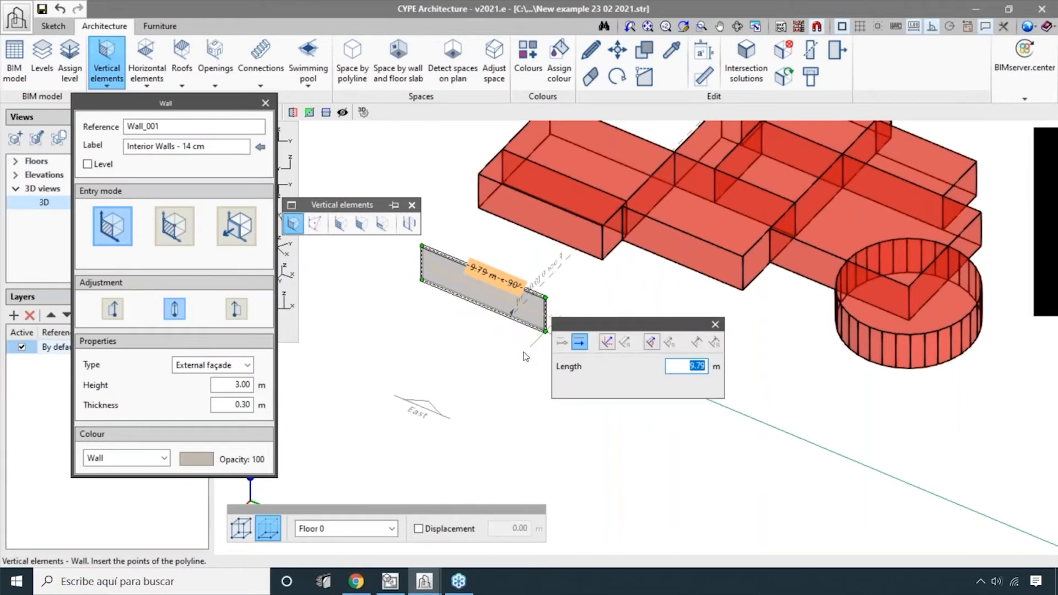
{"action": "key", "text": "Return"}
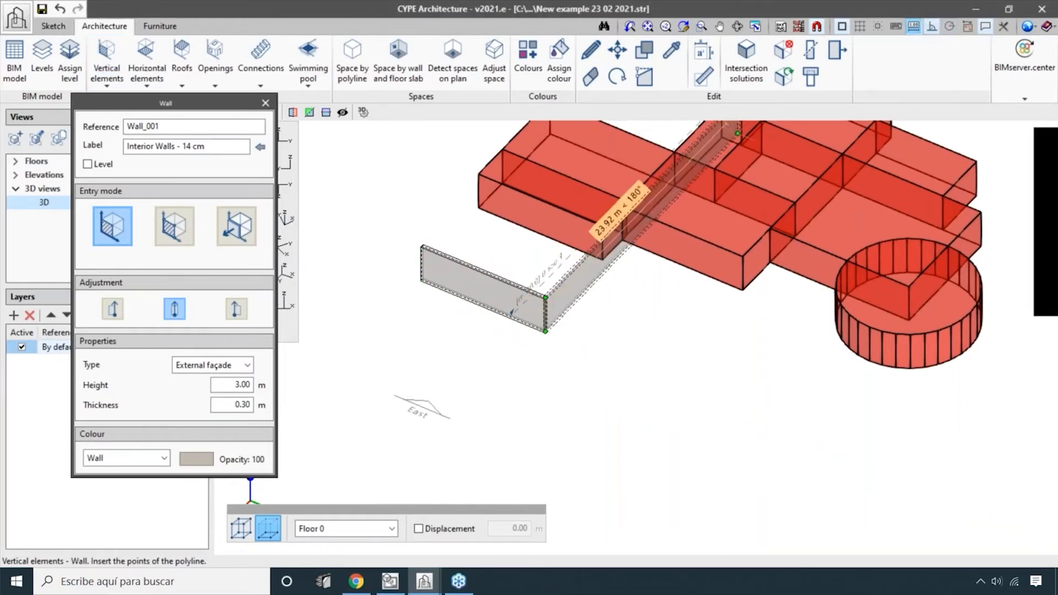
{"action": "left_click", "coordinate": [505, 373]}
{"action": "left_click", "coordinate": [603, 412]}
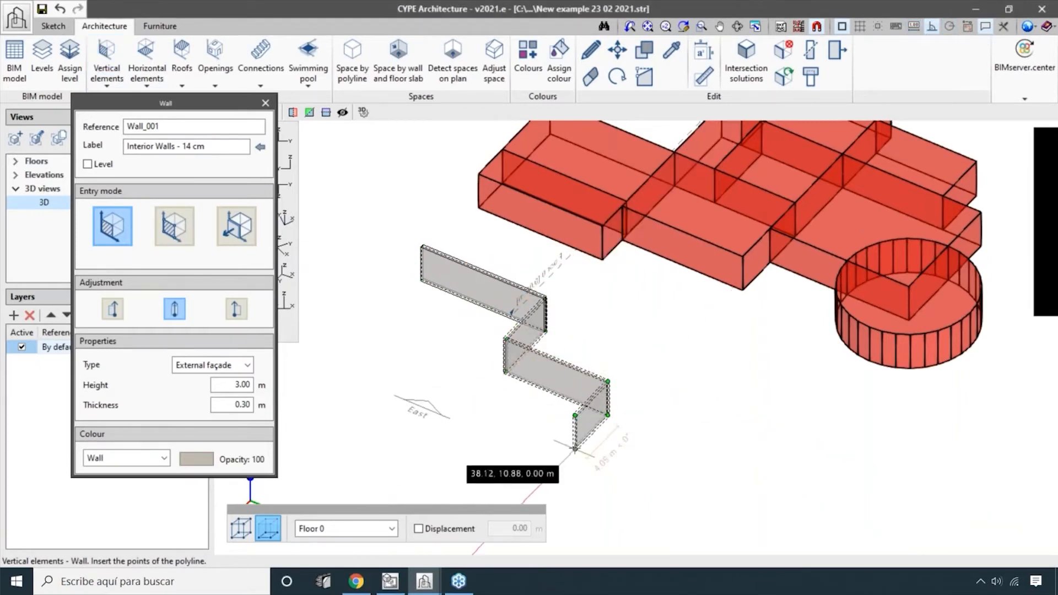
{"action": "left_click", "coordinate": [574, 448]}
{"action": "left_click", "coordinate": [414, 398]}
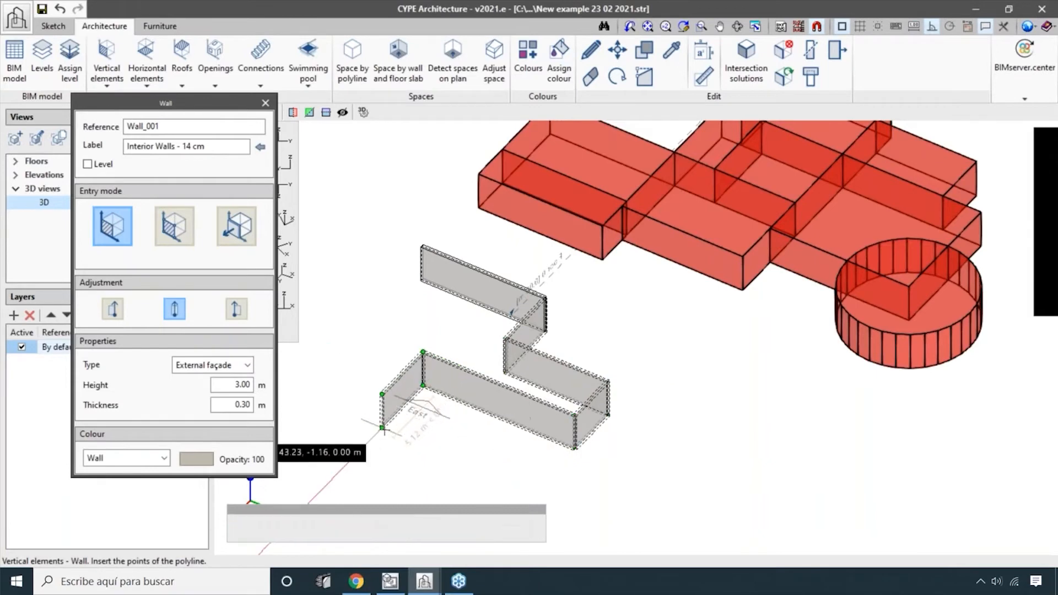
{"action": "left_click", "coordinate": [382, 427]}
- Set the height of the walls being drawn to 2.50 m
{"action": "left_click", "coordinate": [220, 387]}
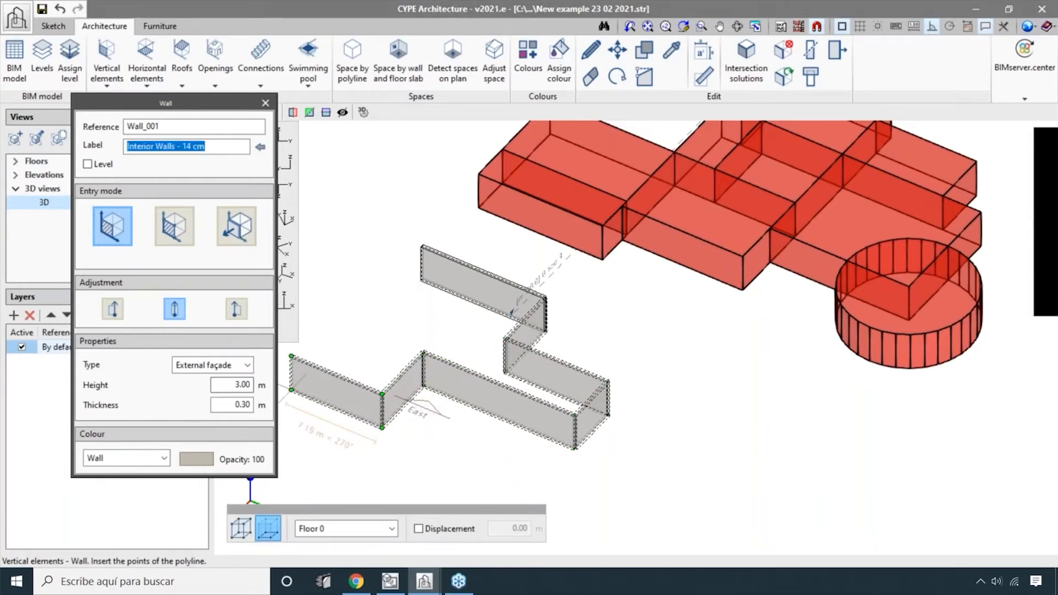
{"action": "left_click", "coordinate": [216, 390]}
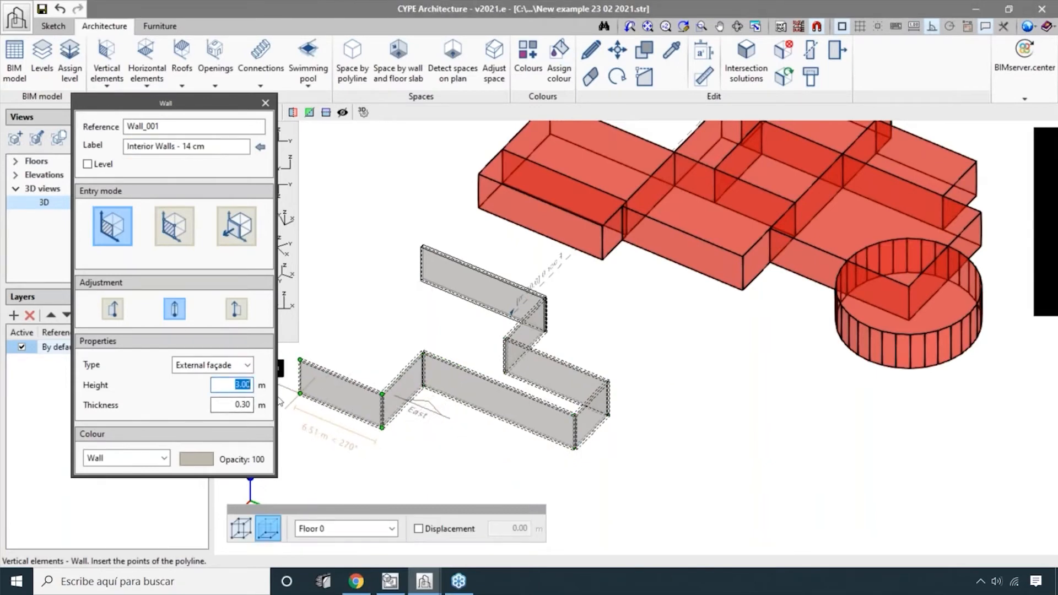
{"action": "type", "text": "2.5"}
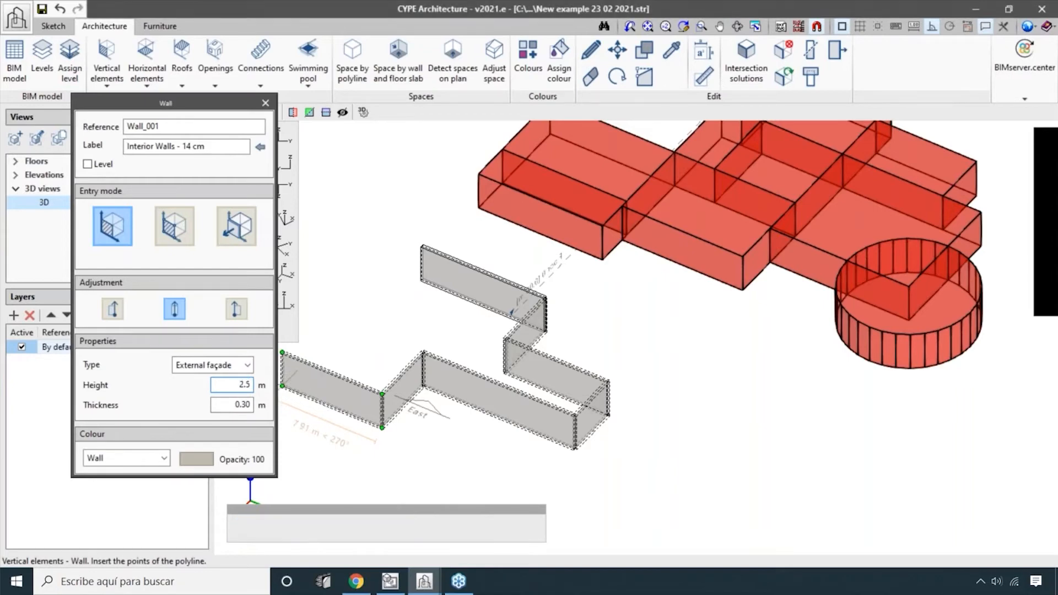
{"action": "key", "text": "Tab"}
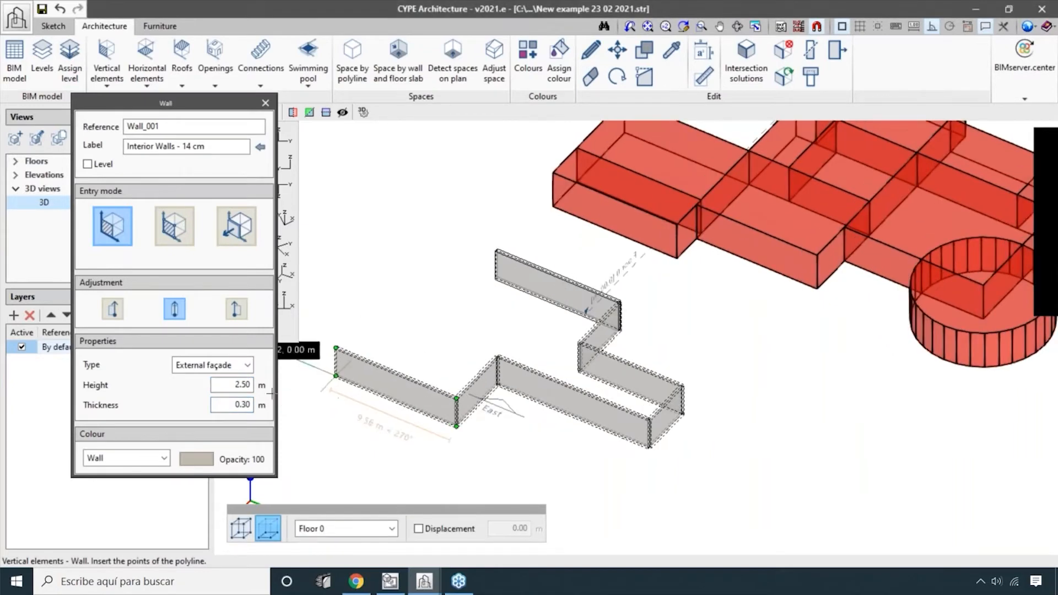
- Set the height of the walls being drawn to 1.00 m
{"action": "left_click", "coordinate": [233, 384]}
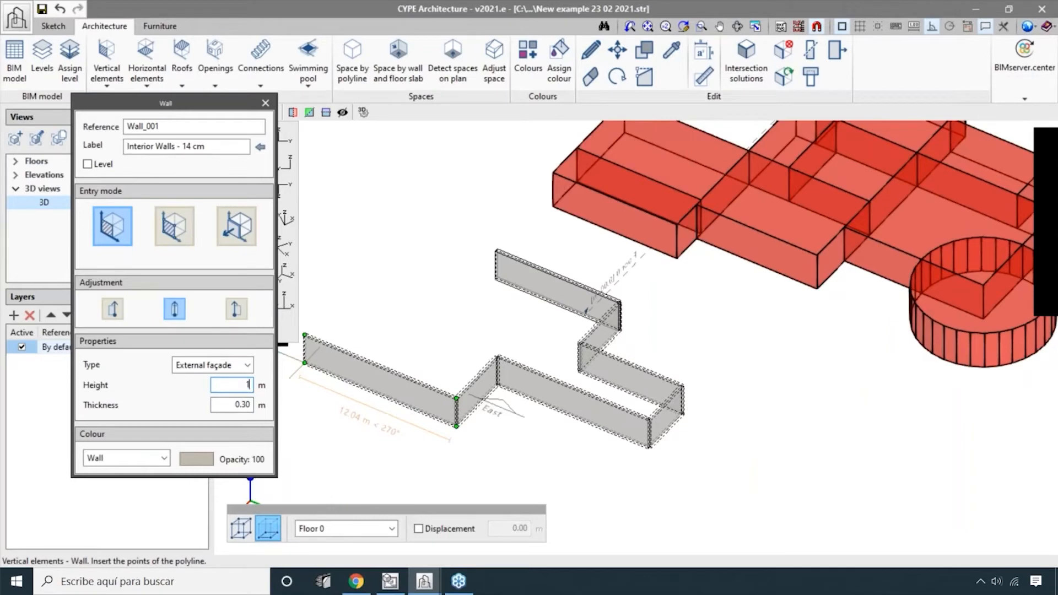
{"action": "type", "text": "1"}
{"action": "key", "text": "Tab"}
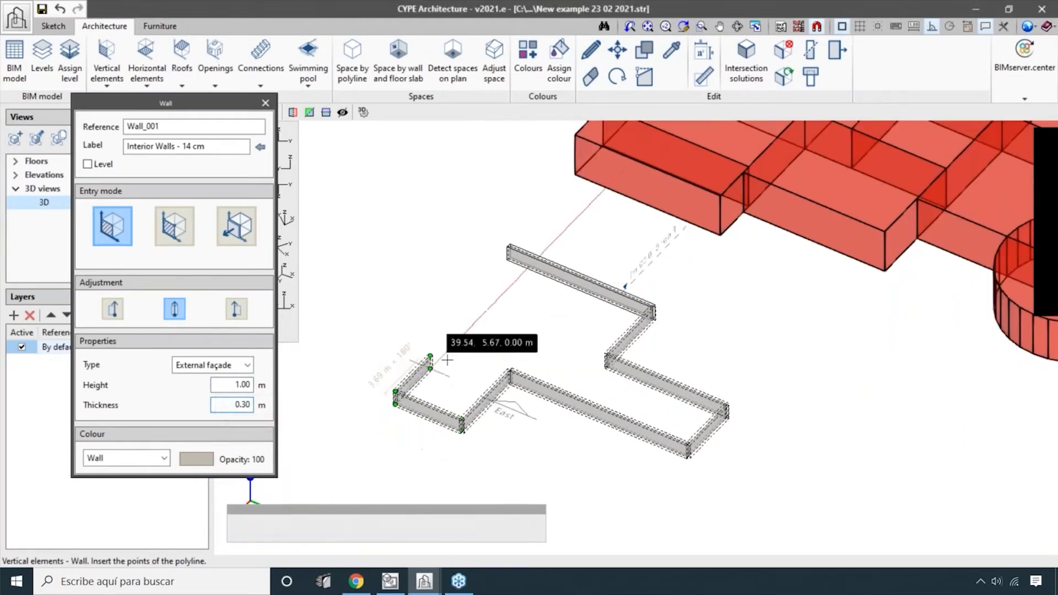
- Continue the wall polyline back towards its starting wall, leave a gap before it, and finish the walls
{"action": "left_click", "coordinate": [444, 349]}
{"action": "left_click", "coordinate": [331, 305]}
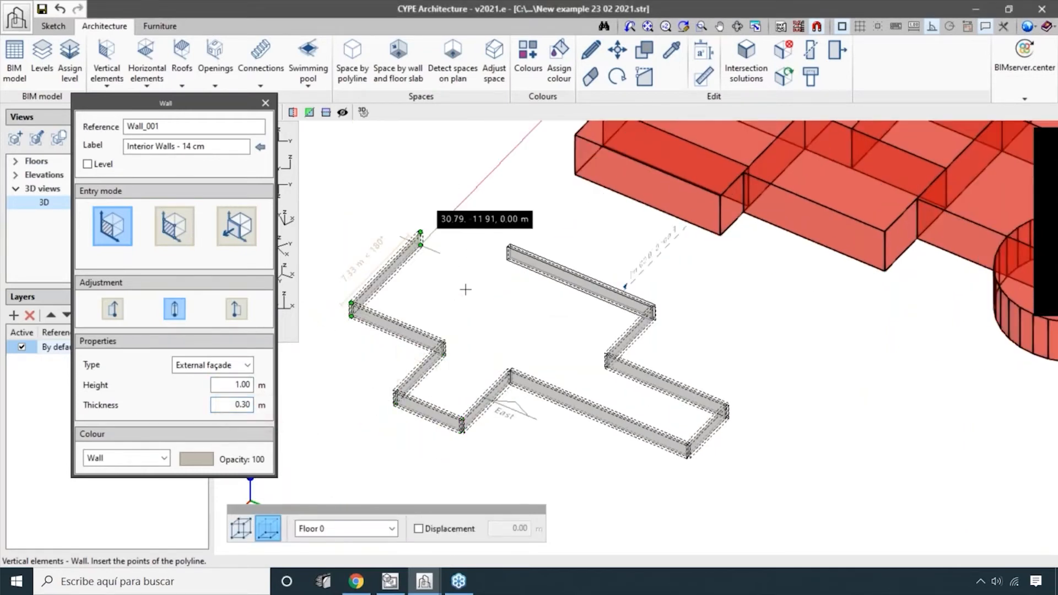
{"action": "left_click", "coordinate": [418, 288]}
{"action": "left_click", "coordinate": [490, 324]}
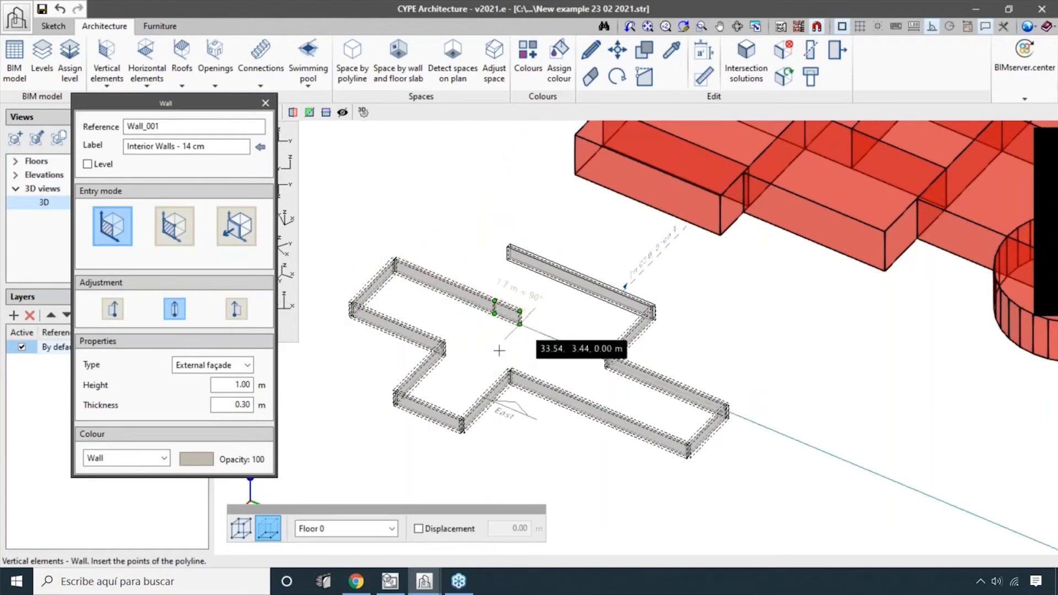
{"action": "right_click", "coordinate": [488, 352]}
- Edit the last-drawn wall segment beside the gap and set its height to 3 m
{"action": "scroll", "coordinate": [514, 370], "scroll_direction": "down", "scroll_amount": 2}
{"action": "scroll", "coordinate": [527, 412], "scroll_direction": "up", "scroll_amount": 4}
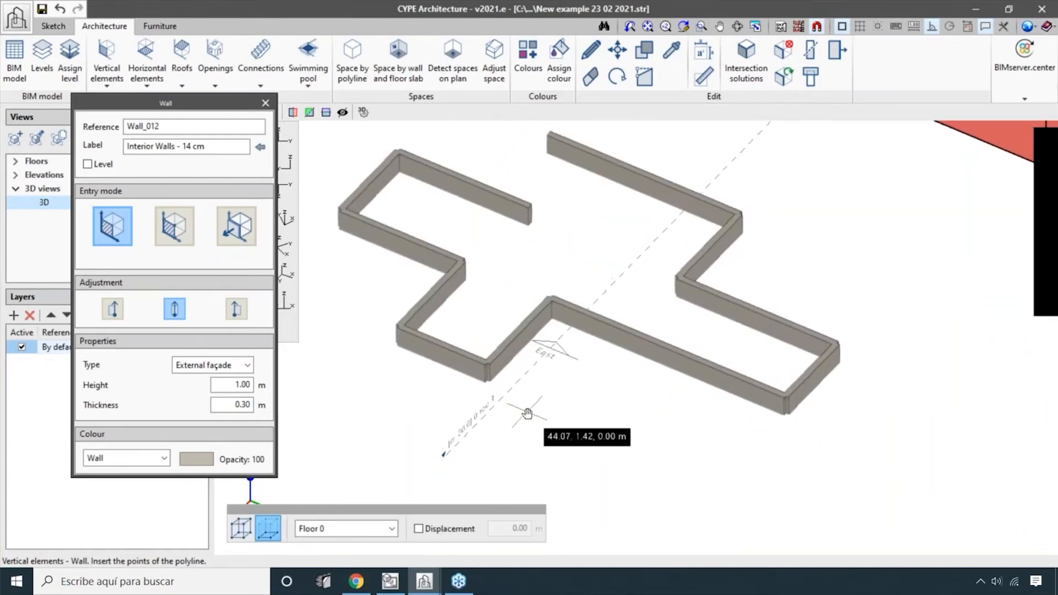
{"action": "scroll", "coordinate": [331, 342], "scroll_direction": "down", "scroll_amount": 5}
{"action": "left_click", "coordinate": [591, 50]}
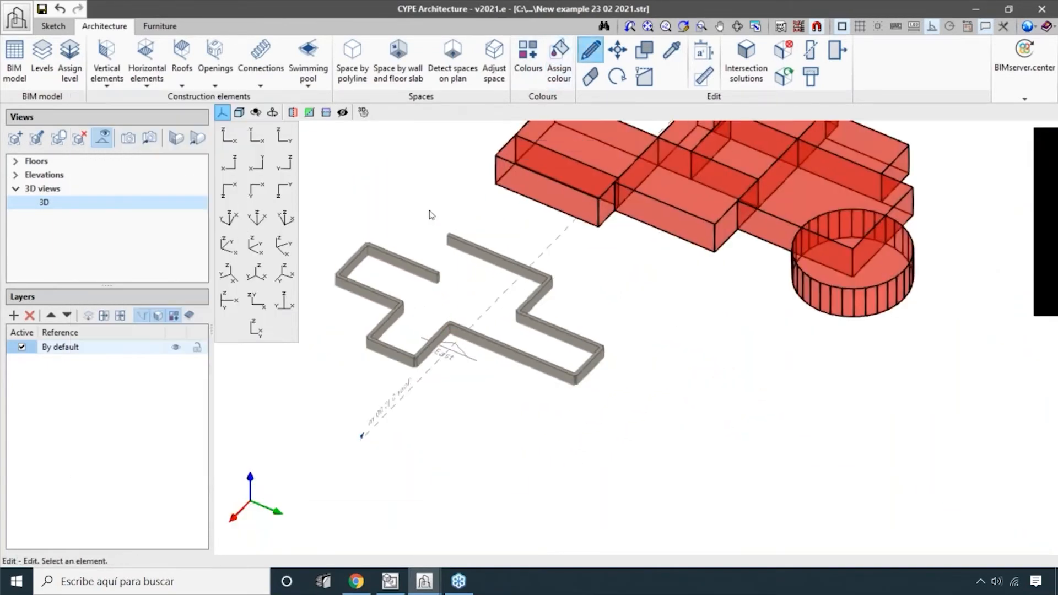
{"action": "scroll", "coordinate": [432, 215], "scroll_direction": "up", "scroll_amount": 1}
{"action": "left_click", "coordinate": [390, 265]}
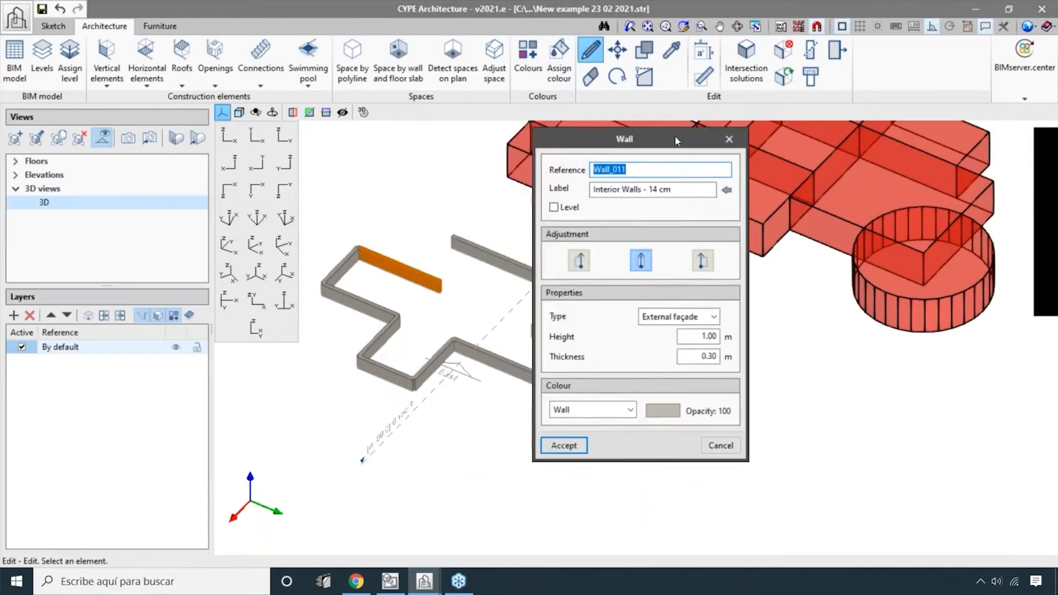
{"action": "left_click_drag", "start_coordinate": [677, 141], "coordinate": [850, 122]}
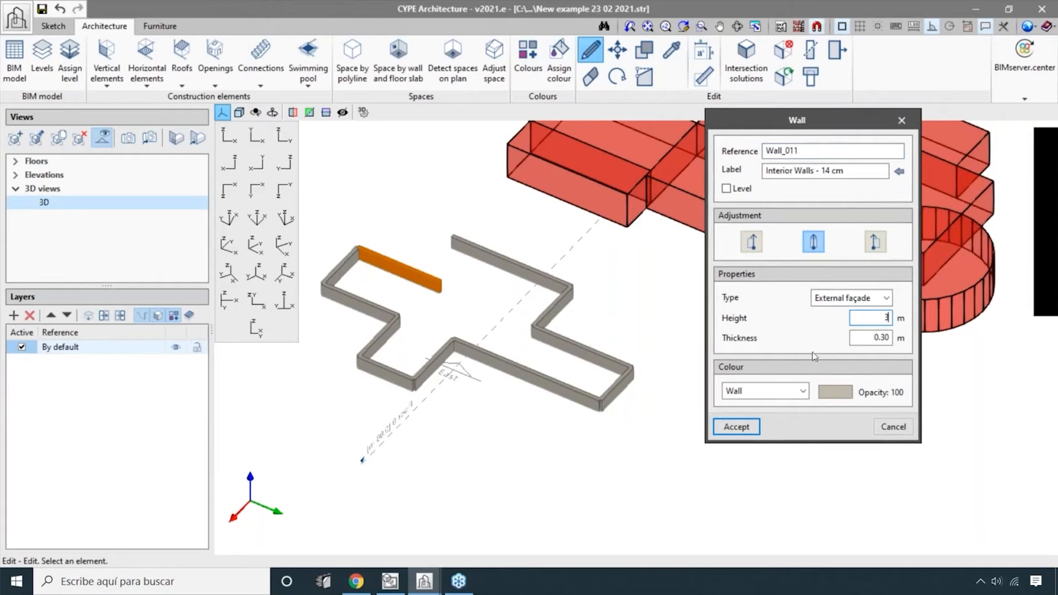
{"action": "left_click", "coordinate": [737, 427]}
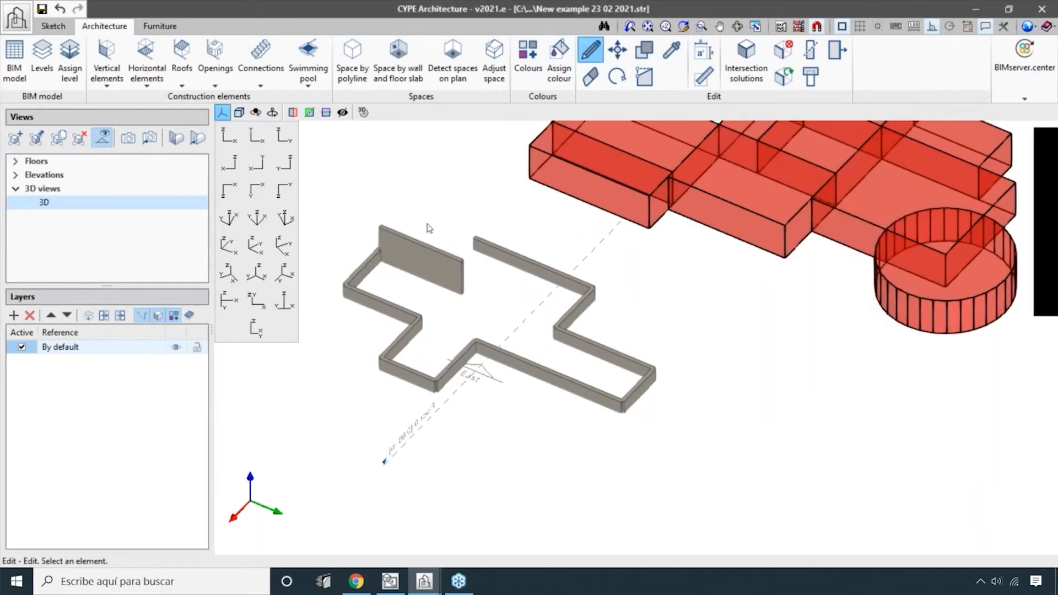
- Copy the properties of the 3 m wall, including its height, to all the other walls of the outline
{"action": "scroll", "coordinate": [379, 299], "scroll_direction": "up", "scroll_amount": 2}
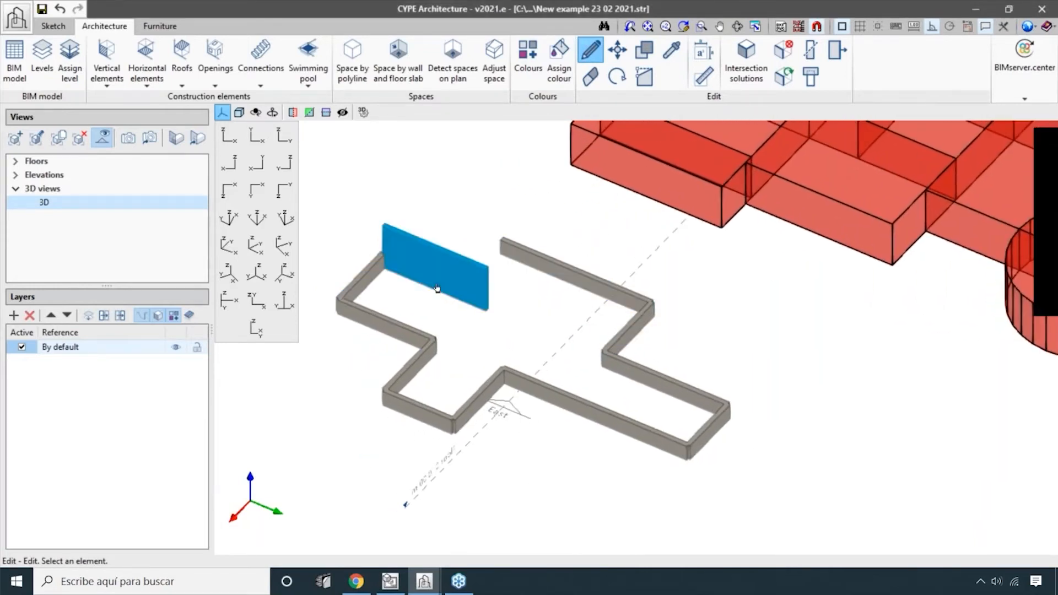
{"action": "middle_click_drag", "start_coordinate": [490, 313], "coordinate": [508, 307]}
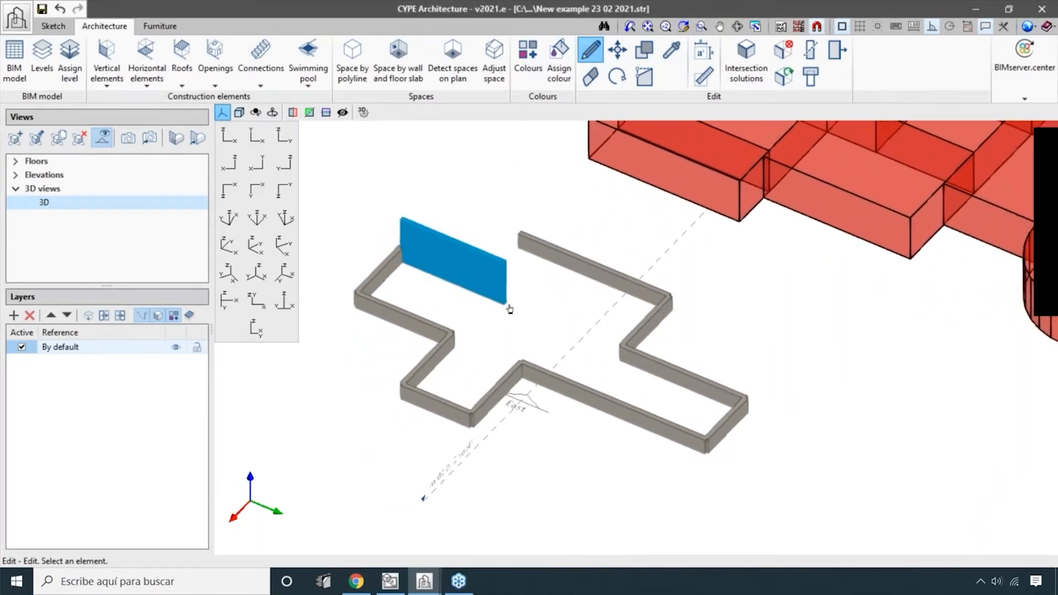
{"action": "left_click", "coordinate": [669, 54]}
{"action": "left_click", "coordinate": [458, 259]}
{"action": "left_click_drag", "start_coordinate": [524, 216], "coordinate": [221, 173]}
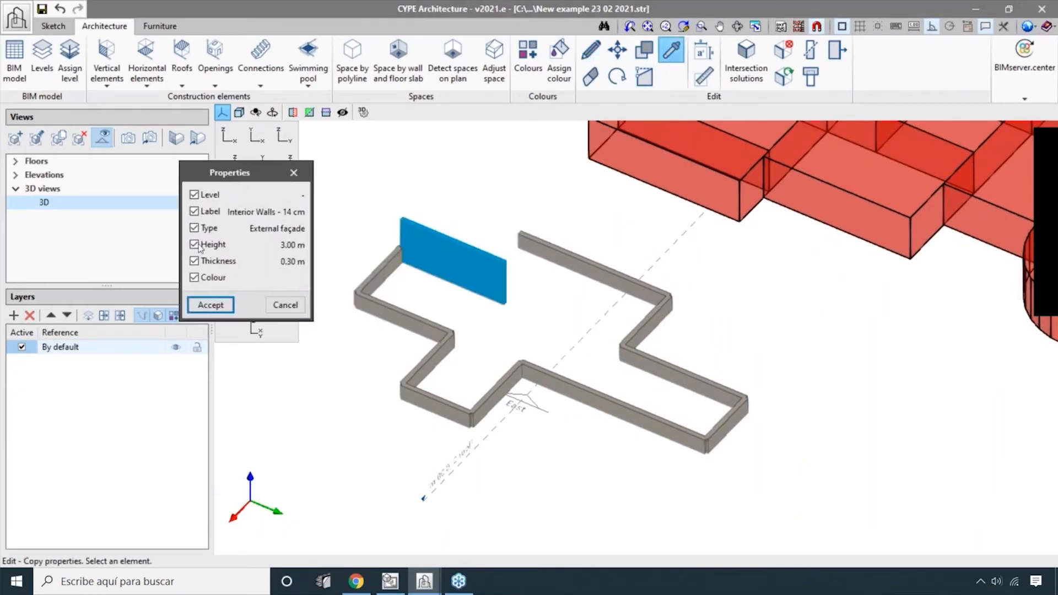
{"action": "left_click", "coordinate": [211, 305]}
{"action": "left_click_drag", "start_coordinate": [350, 224], "coordinate": [692, 453]}
{"action": "right_click", "coordinate": [692, 453]}
{"action": "scroll", "coordinate": [539, 397], "scroll_direction": "up", "scroll_amount": 1}
{"action": "middle_click_drag", "start_coordinate": [546, 439], "coordinate": [771, 397], "text": "shift"}
{"action": "middle_click_drag", "start_coordinate": [771, 397], "coordinate": [381, 331]}
{"action": "scroll", "coordinate": [754, 428], "scroll_direction": "down", "scroll_amount": 1}
{"action": "middle_click_drag", "start_coordinate": [738, 416], "coordinate": [634, 418]}
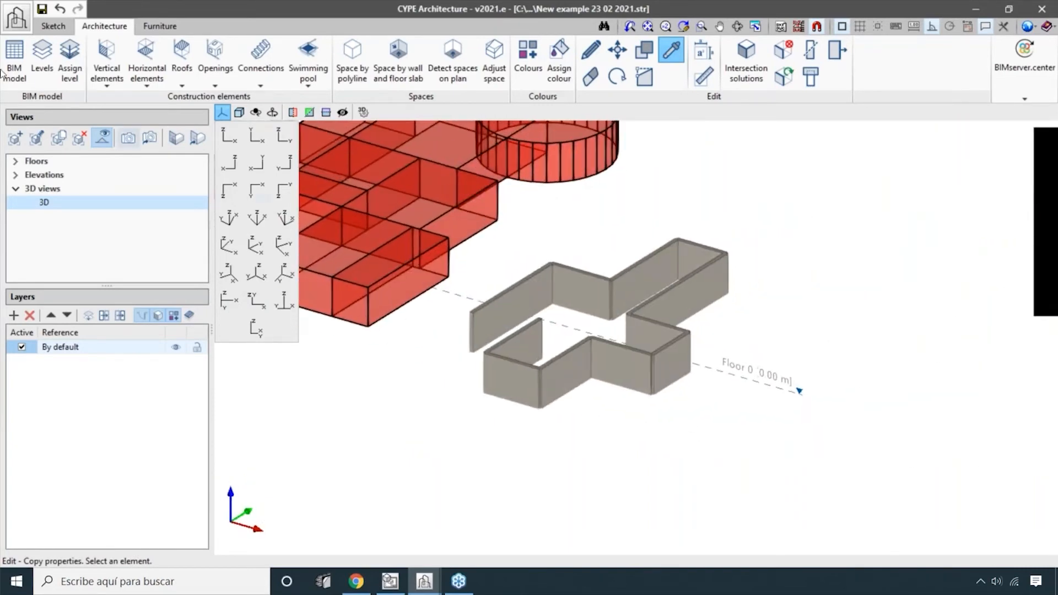
- Draw a vertical triangular wall by points in front of the outline, about 8.45 m long and 3.45 m high
{"action": "left_click", "coordinate": [108, 62]}
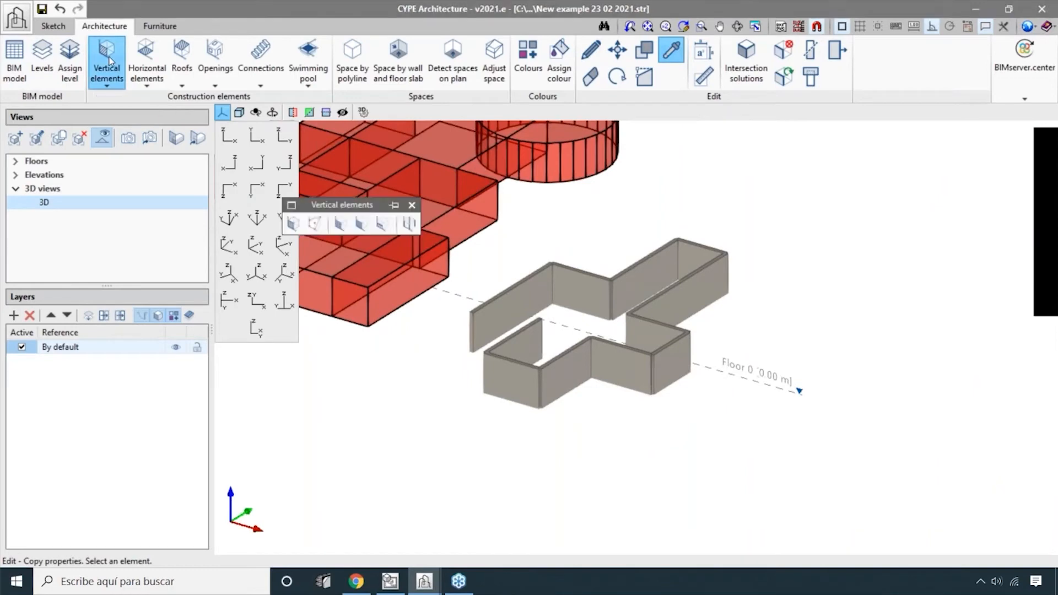
{"action": "left_click_drag", "start_coordinate": [346, 207], "coordinate": [238, 148]}
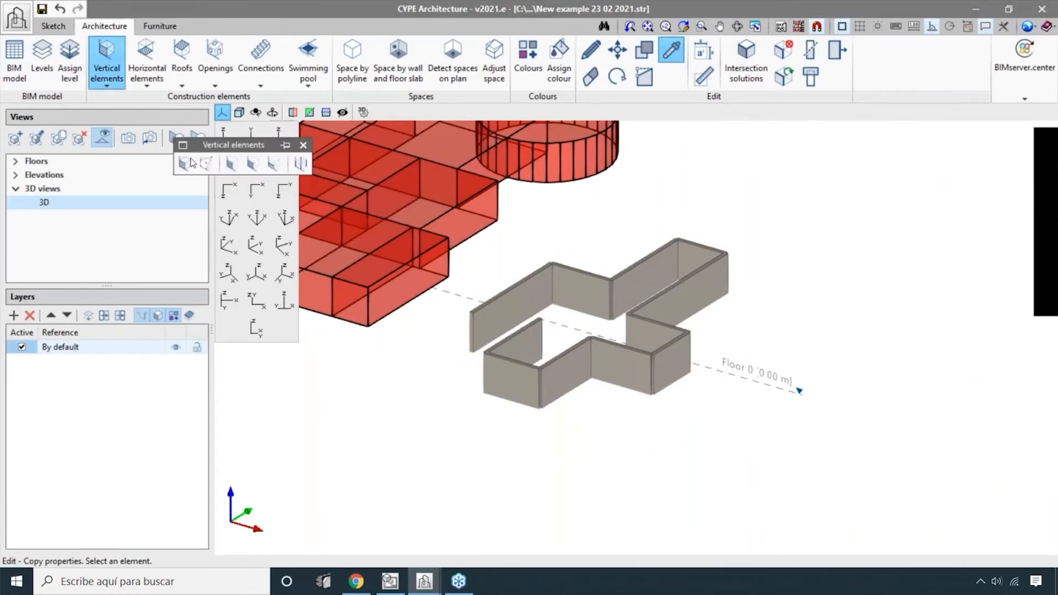
{"action": "left_click", "coordinate": [185, 163]}
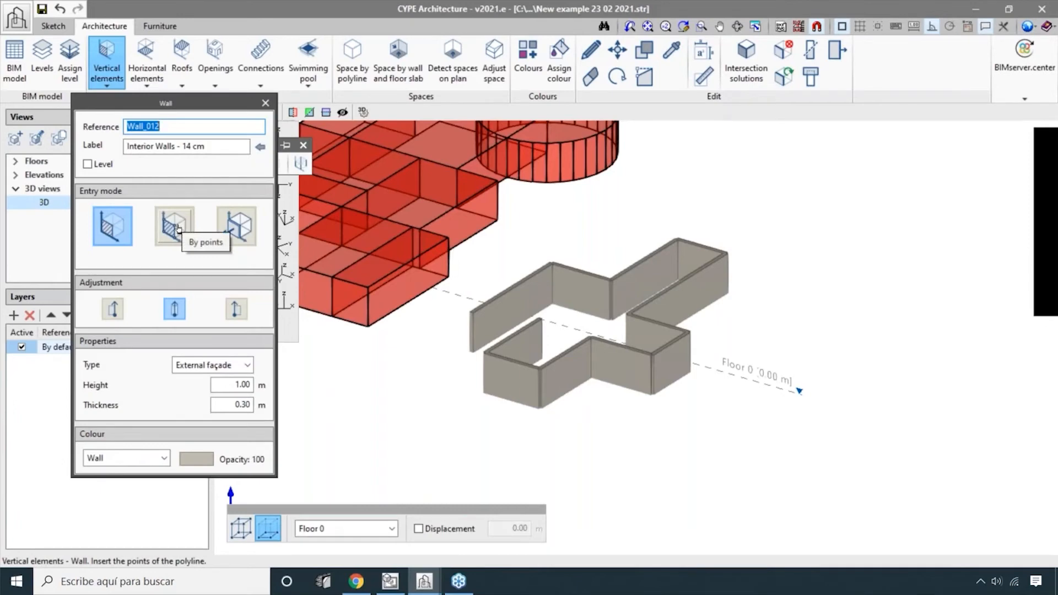
{"action": "left_click", "coordinate": [176, 226]}
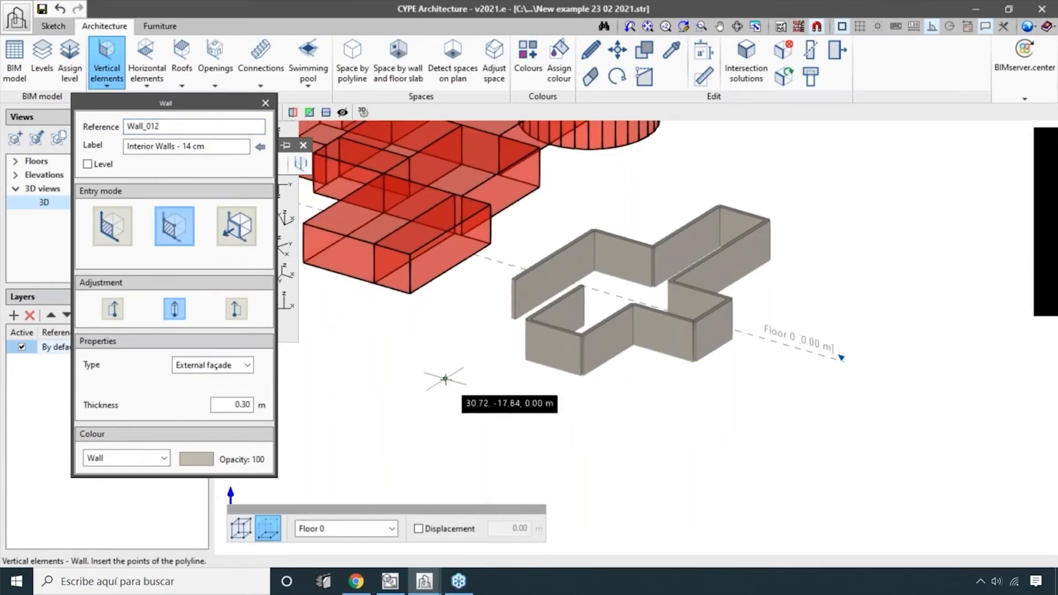
{"action": "left_click", "coordinate": [445, 379]}
{"action": "left_click", "coordinate": [546, 408]}
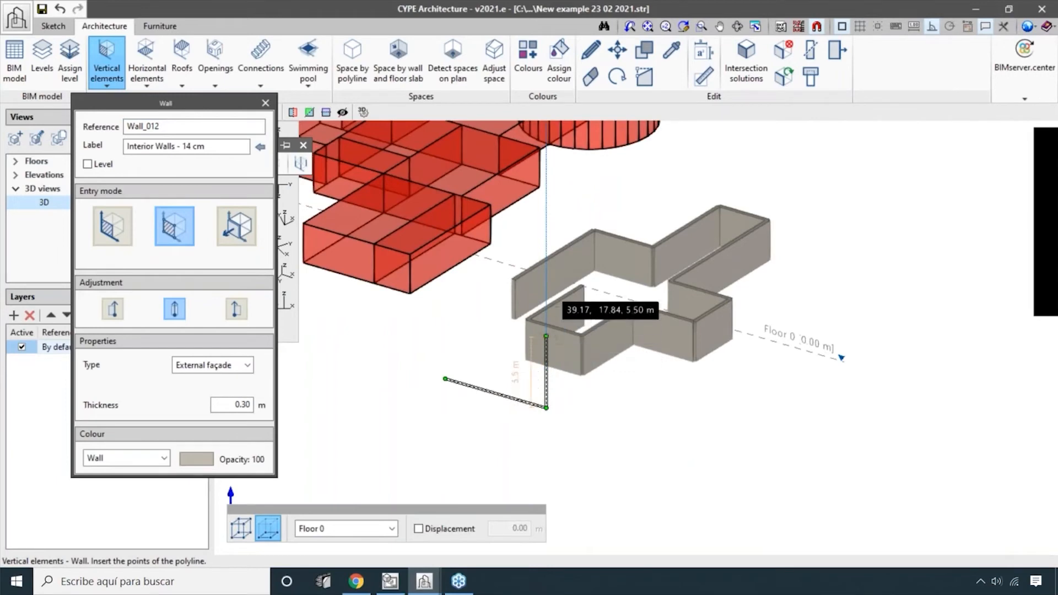
{"action": "scroll", "coordinate": [543, 358], "scroll_direction": "up", "scroll_amount": 2}
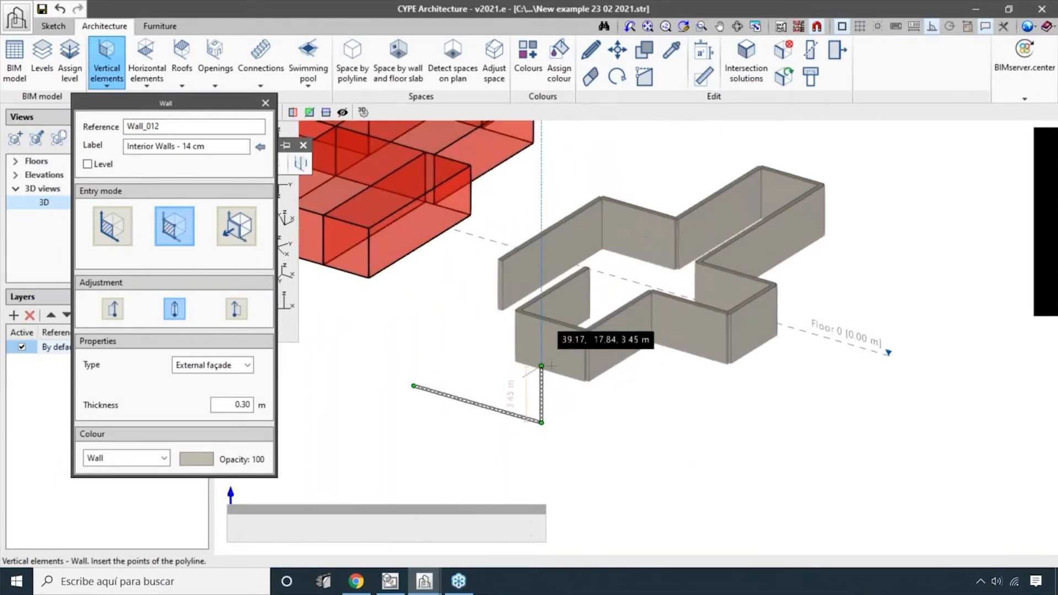
{"action": "left_click", "coordinate": [551, 366]}
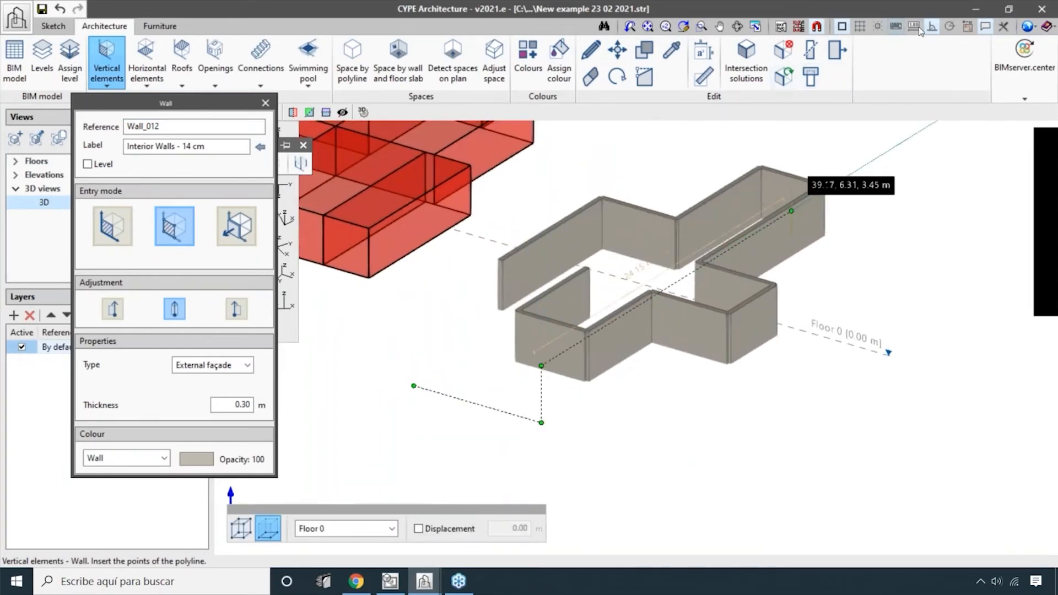
{"action": "scroll", "coordinate": [522, 322], "scroll_direction": "up", "scroll_amount": 1}
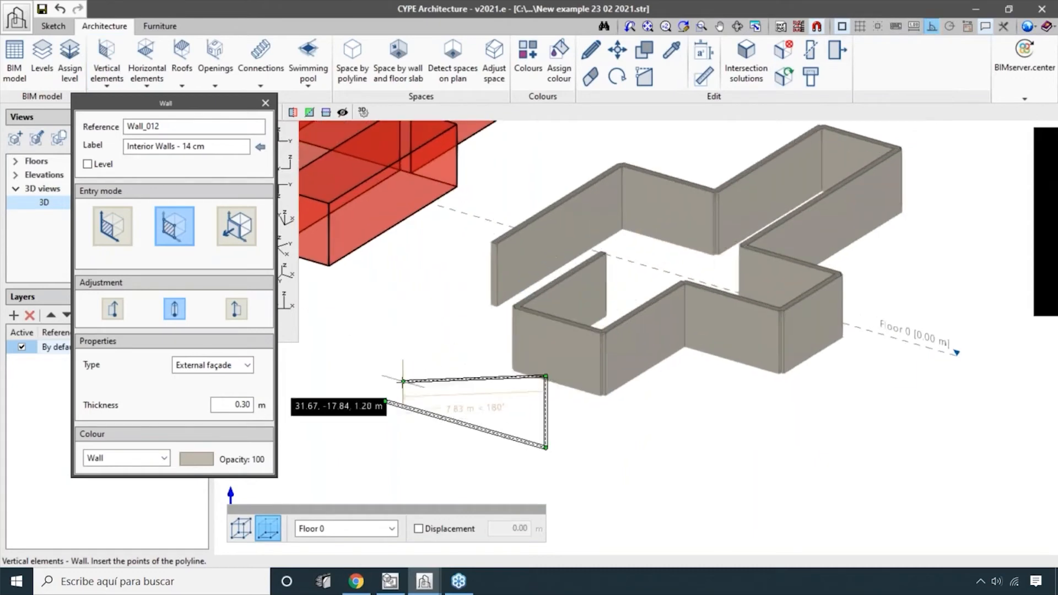
{"action": "left_click", "coordinate": [386, 401]}
{"action": "scroll", "coordinate": [539, 441], "scroll_direction": "down", "scroll_amount": 4}
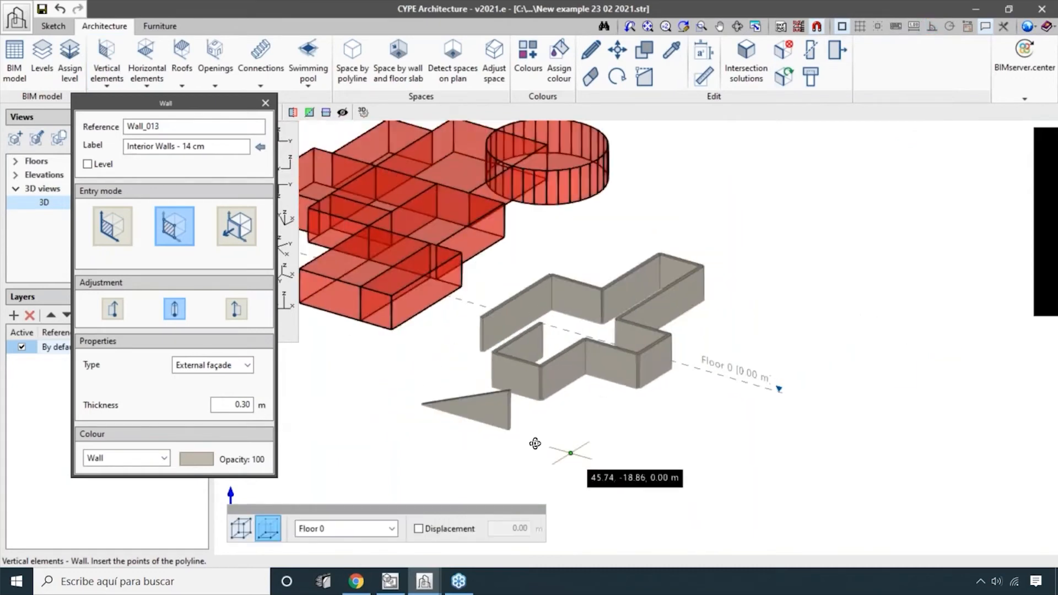
- Draw a vertical stepped wall by points beside the triangular wall, about 5.6 m high at its top, and close its shape
{"action": "left_click", "coordinate": [559, 396]}
{"action": "left_click", "coordinate": [623, 410]}
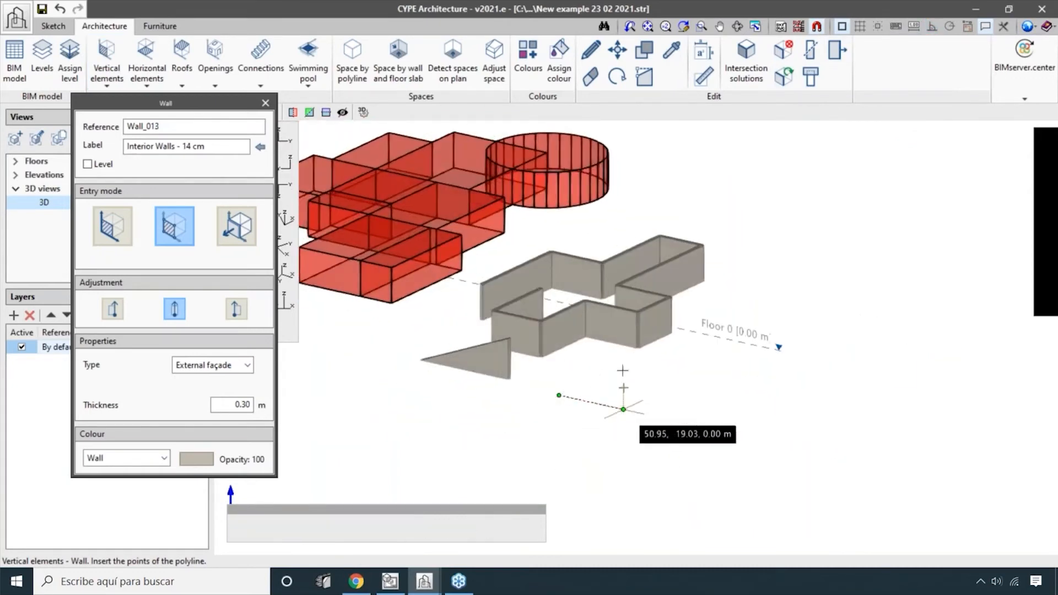
{"action": "scroll", "coordinate": [621, 356], "scroll_direction": "up", "scroll_amount": 2}
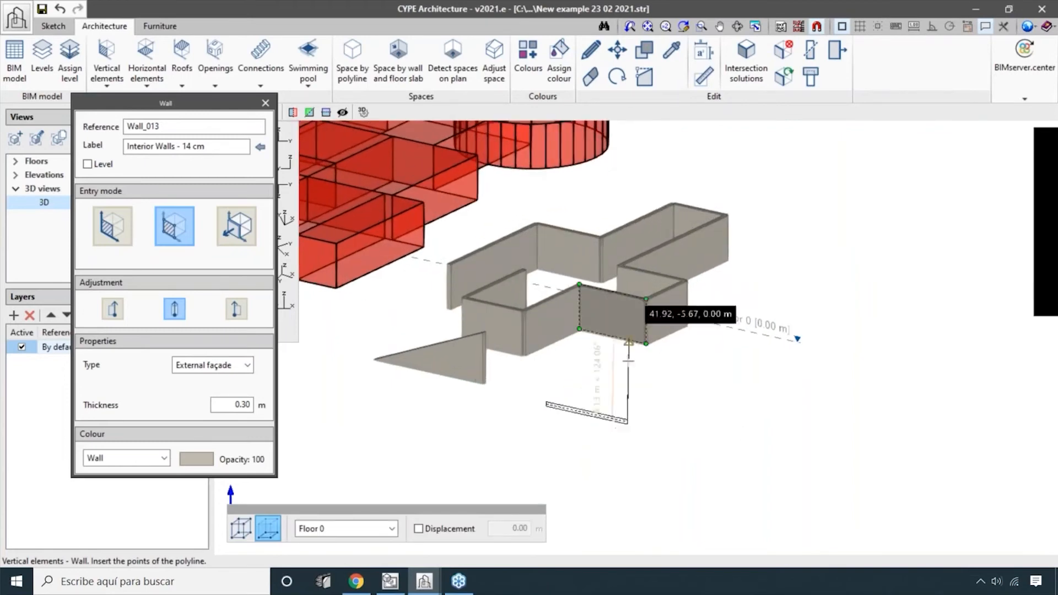
{"action": "middle_click_drag", "start_coordinate": [629, 306], "coordinate": [511, 378], "text": "shift"}
{"action": "scroll", "coordinate": [511, 378], "scroll_direction": "up", "scroll_amount": 1}
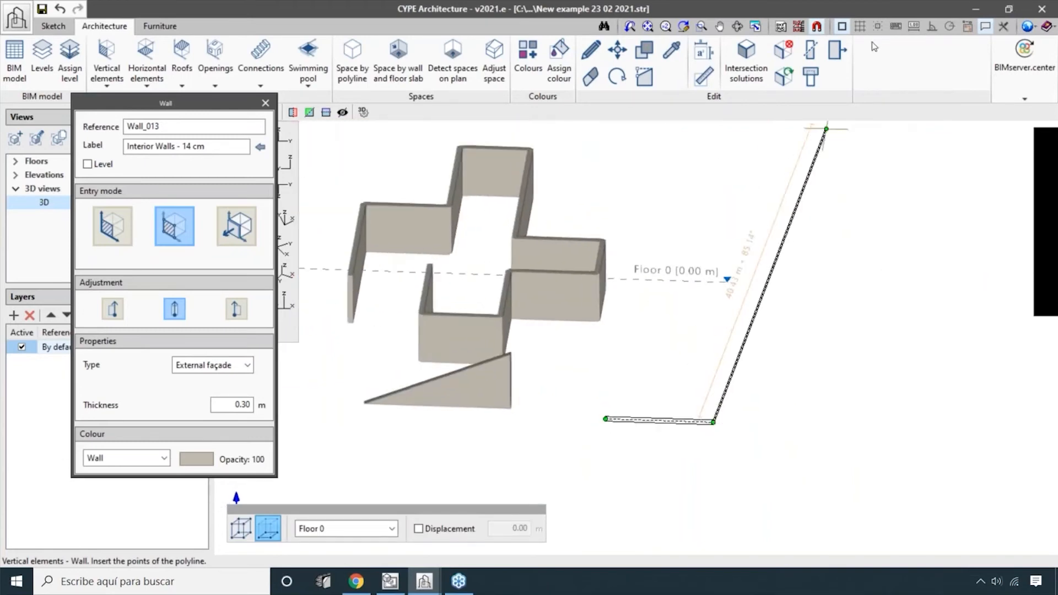
{"action": "left_click", "coordinate": [713, 377]}
{"action": "left_click", "coordinate": [767, 377]}
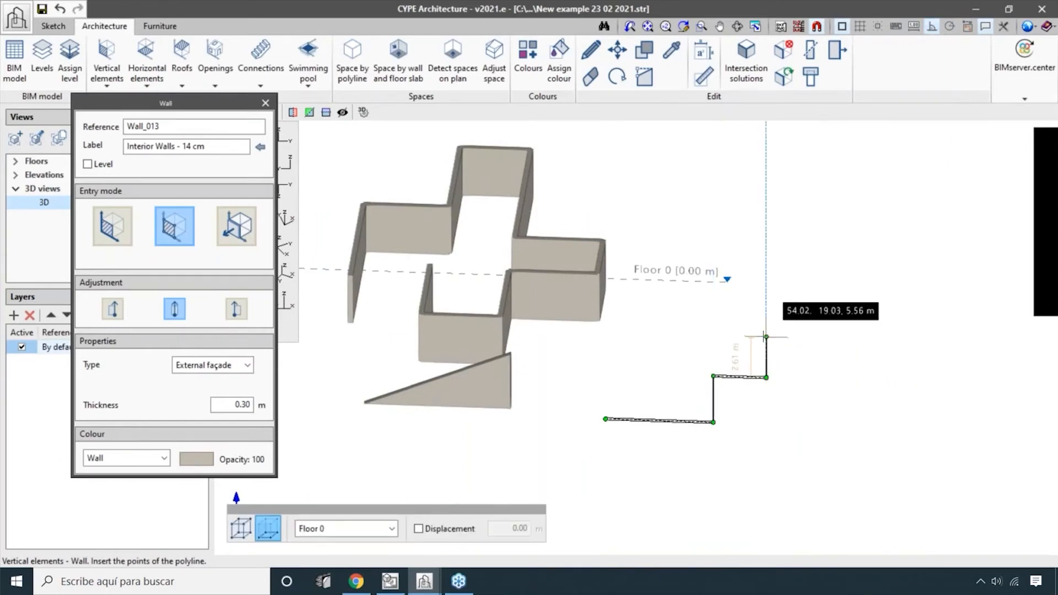
{"action": "left_click", "coordinate": [767, 337]}
{"action": "left_click", "coordinate": [640, 397]}
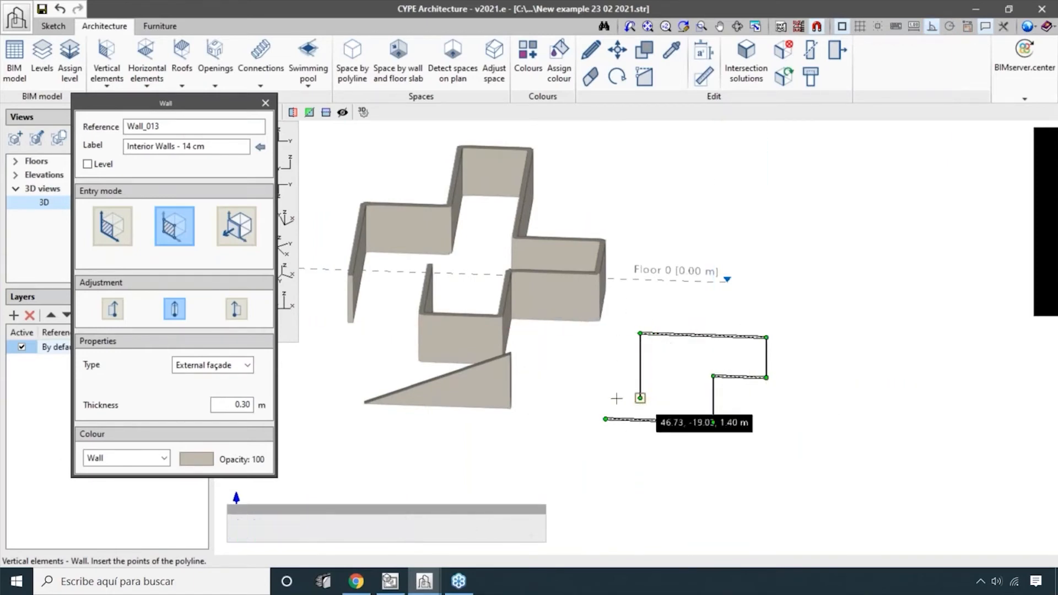
{"action": "left_click", "coordinate": [605, 397]}
{"action": "left_click", "coordinate": [607, 418]}
{"action": "middle_click_drag", "start_coordinate": [779, 428], "coordinate": [656, 426], "text": "shift"}
{"action": "middle_click_drag", "start_coordinate": [655, 425], "coordinate": [729, 326]}
{"action": "scroll", "coordinate": [731, 324], "scroll_direction": "down", "scroll_amount": 3}
{"action": "middle_click_drag", "start_coordinate": [601, 401], "coordinate": [588, 419], "text": "shift"}
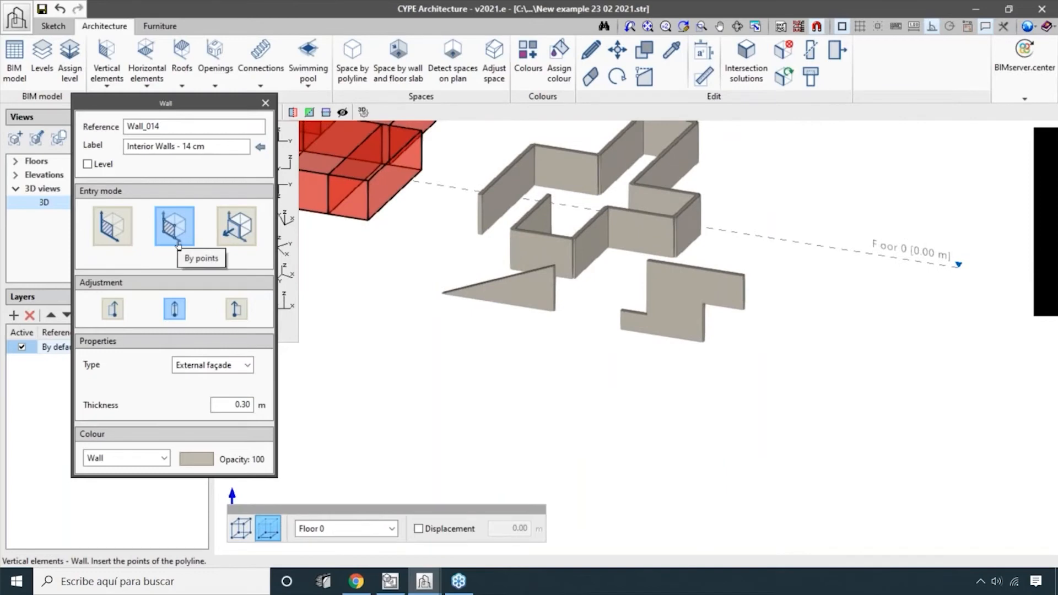
- Set the wall entry mode to per surface area and generate walls on the outer faces of the red end block and adjoining block
{"action": "scroll", "coordinate": [451, 364], "scroll_direction": "down", "scroll_amount": 2}
{"action": "middle_click_drag", "start_coordinate": [452, 364], "coordinate": [662, 383]}
{"action": "middle_click_drag", "start_coordinate": [607, 371], "coordinate": [661, 361]}
{"action": "scroll", "coordinate": [399, 354], "scroll_direction": "up", "scroll_amount": 2}
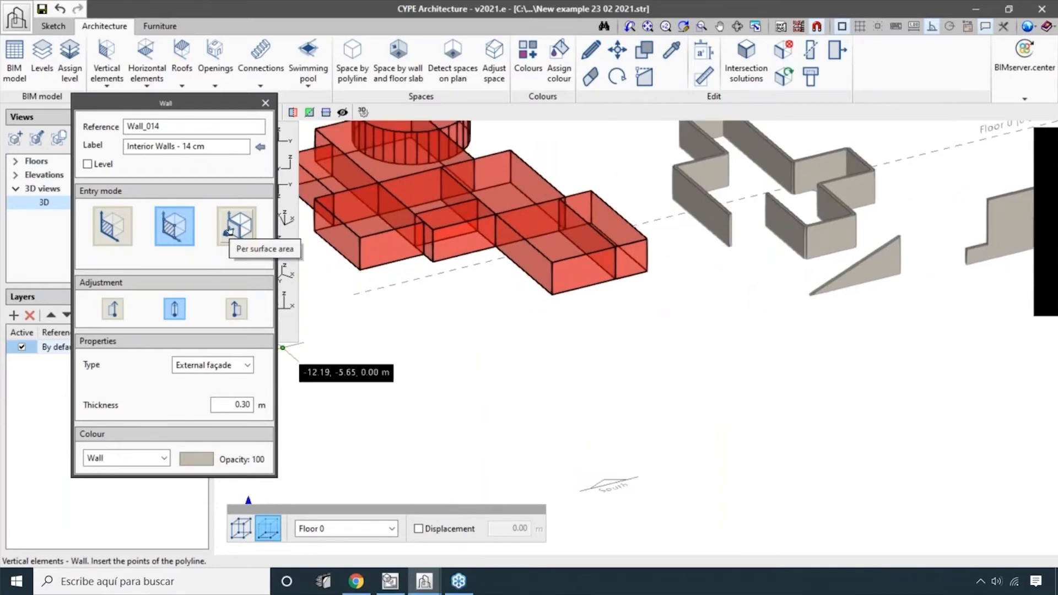
{"action": "left_click", "coordinate": [229, 230]}
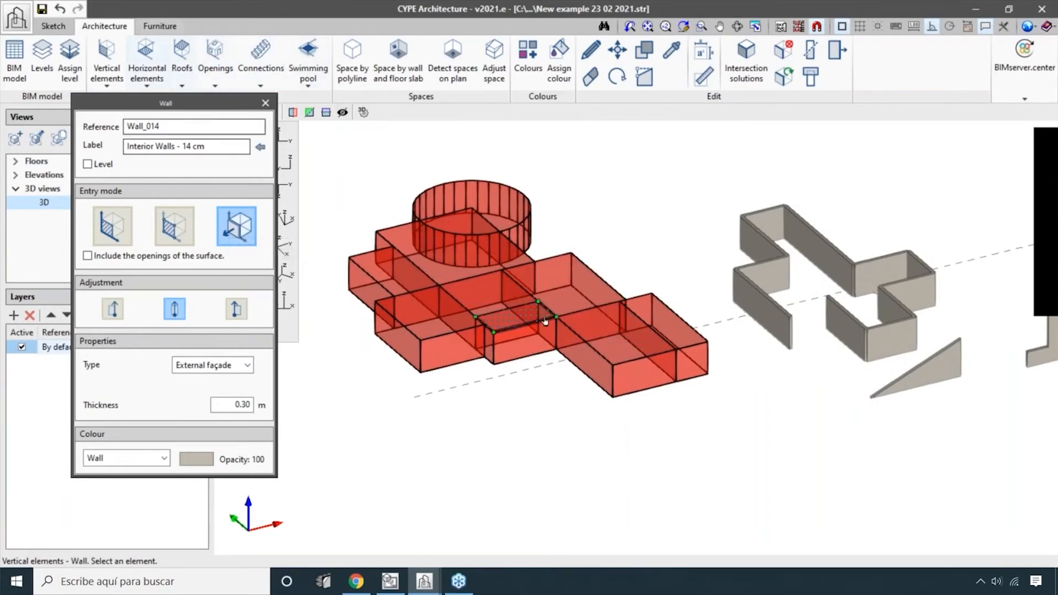
{"action": "scroll", "coordinate": [546, 322], "scroll_direction": "up", "scroll_amount": 3}
{"action": "scroll", "coordinate": [493, 301], "scroll_direction": "down", "scroll_amount": 3}
{"action": "scroll", "coordinate": [486, 285], "scroll_direction": "up", "scroll_amount": 4}
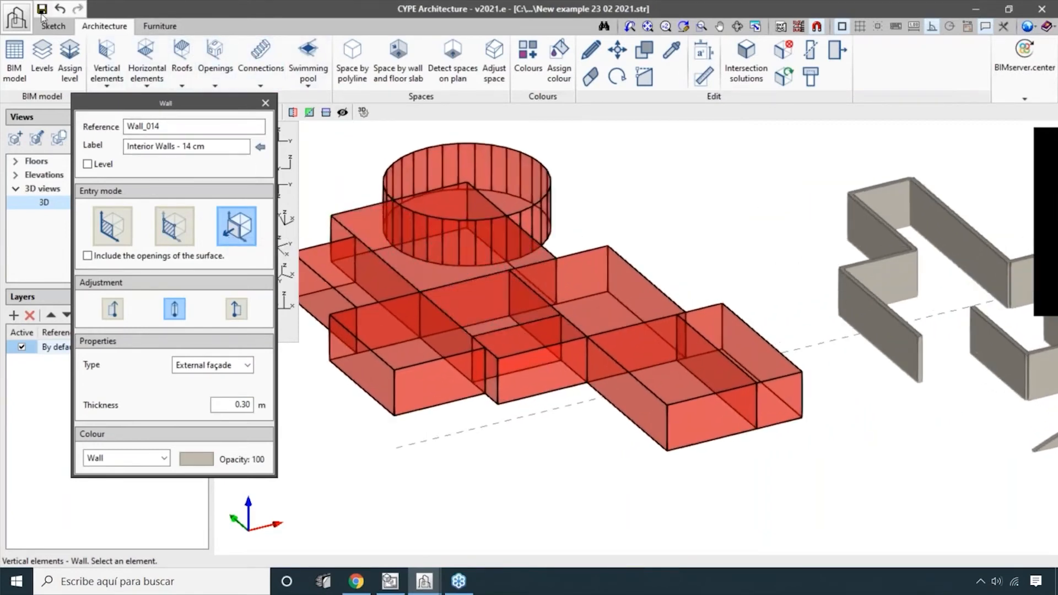
{"action": "scroll", "coordinate": [686, 468], "scroll_direction": "up", "scroll_amount": 3}
{"action": "scroll", "coordinate": [717, 469], "scroll_direction": "down", "scroll_amount": 4}
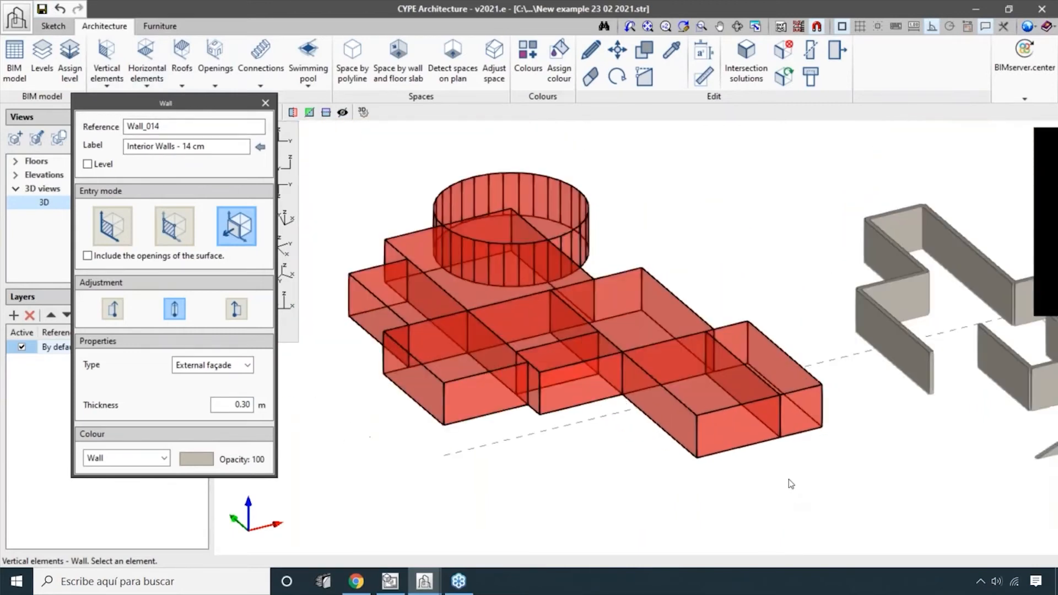
{"action": "scroll", "coordinate": [795, 407], "scroll_direction": "up", "scroll_amount": 3}
{"action": "left_click", "coordinate": [794, 407]}
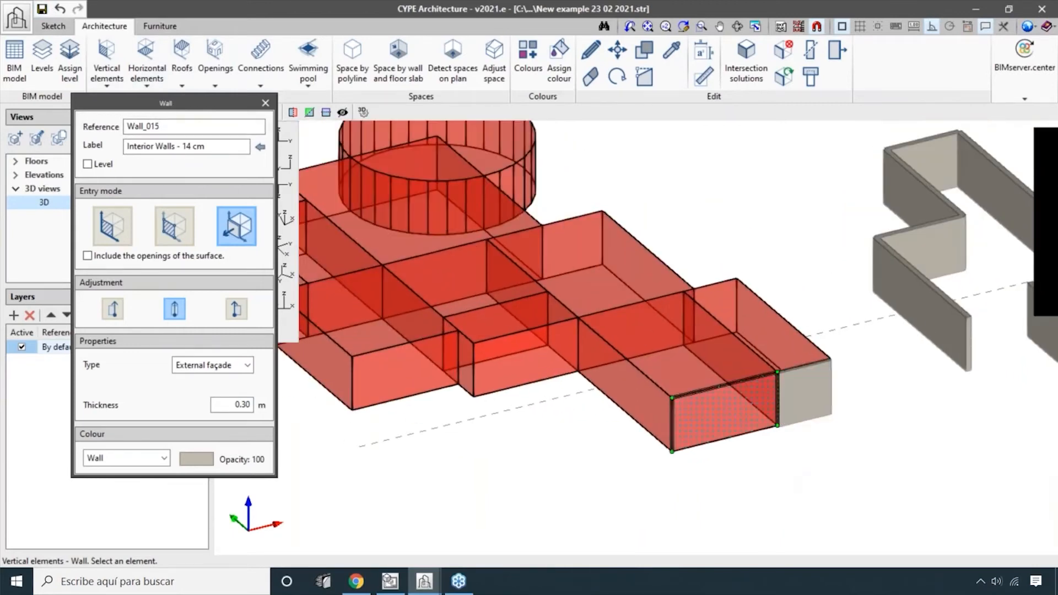
{"action": "left_click", "coordinate": [499, 364]}
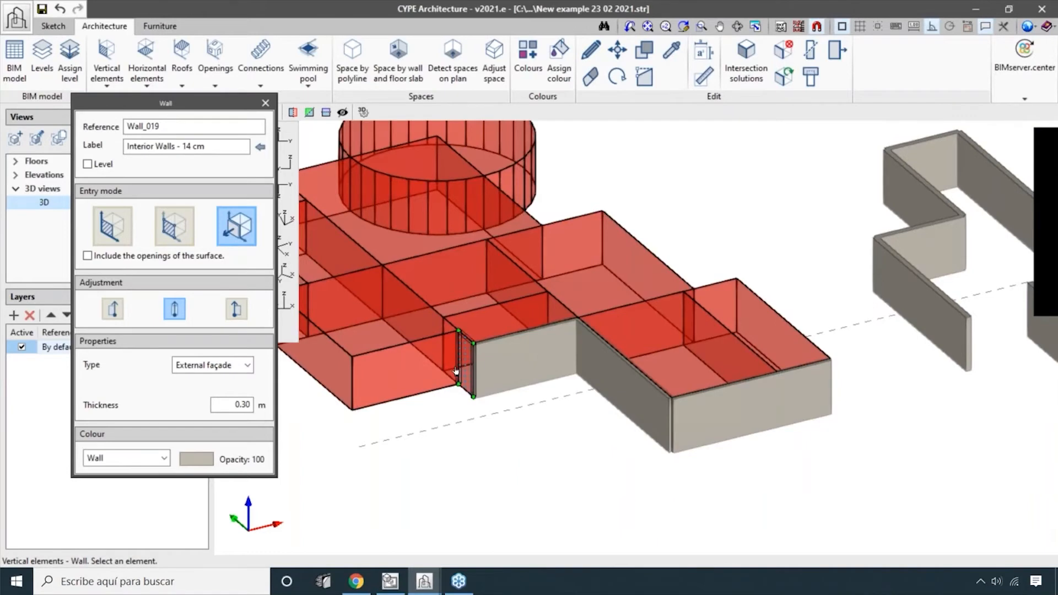
- Generate walls on the next block's front face, the narrow return face beside it and its outer side
{"action": "scroll", "coordinate": [463, 363], "scroll_direction": "up", "scroll_amount": 1}
{"action": "left_click", "coordinate": [438, 365]}
{"action": "scroll", "coordinate": [468, 364], "scroll_direction": "up", "scroll_amount": 1}
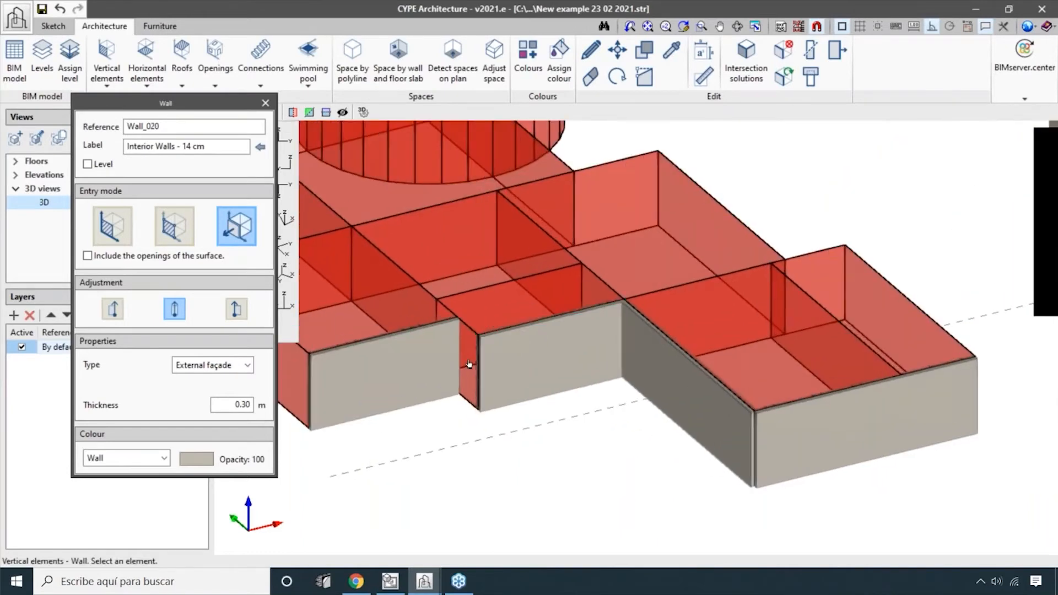
{"action": "scroll", "coordinate": [468, 367], "scroll_direction": "up", "scroll_amount": 2}
{"action": "left_click", "coordinate": [470, 368]}
{"action": "scroll", "coordinate": [485, 434], "scroll_direction": "down", "scroll_amount": 3}
{"action": "middle_click_drag", "start_coordinate": [489, 435], "coordinate": [651, 426]}
{"action": "left_click", "coordinate": [433, 354]}
- Generate walls from the remaining outer faces of the red blocks up to the cylinder
{"action": "mouse_move", "coordinate": [416, 397]}
{"action": "middle_mouse_down"}
{"action": "mouse_move", "coordinate": [504, 421]}
{"action": "mouse_move", "coordinate": [643, 406]}
{"action": "mouse_move", "coordinate": [834, 362]}
{"action": "middle_mouse_up"}
{"action": "left_click", "coordinate": [796, 380]}
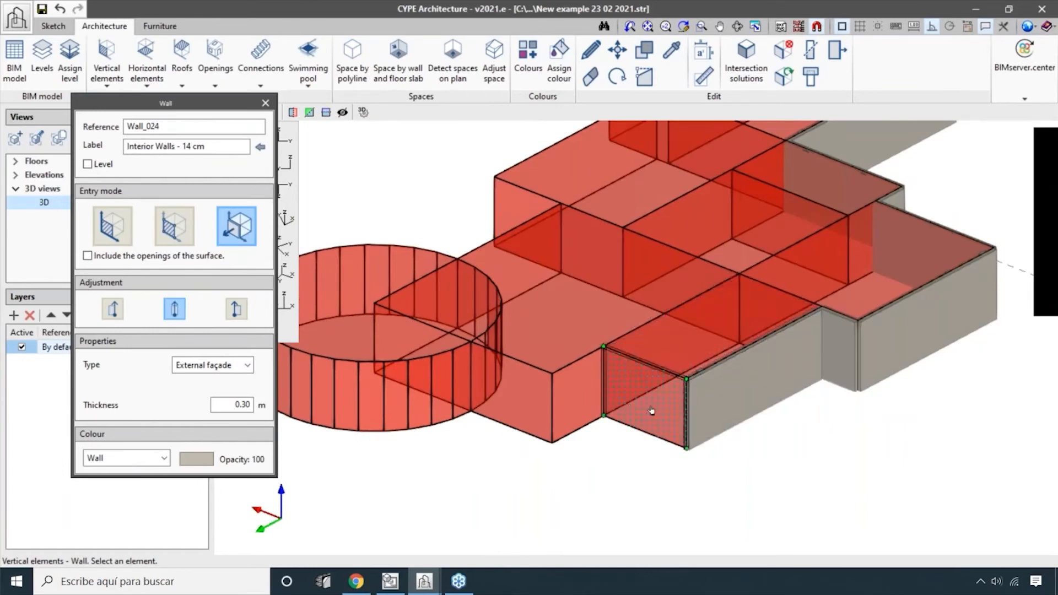
{"action": "left_click", "coordinate": [632, 397]}
{"action": "left_click", "coordinate": [585, 396]}
{"action": "left_click", "coordinate": [522, 401]}
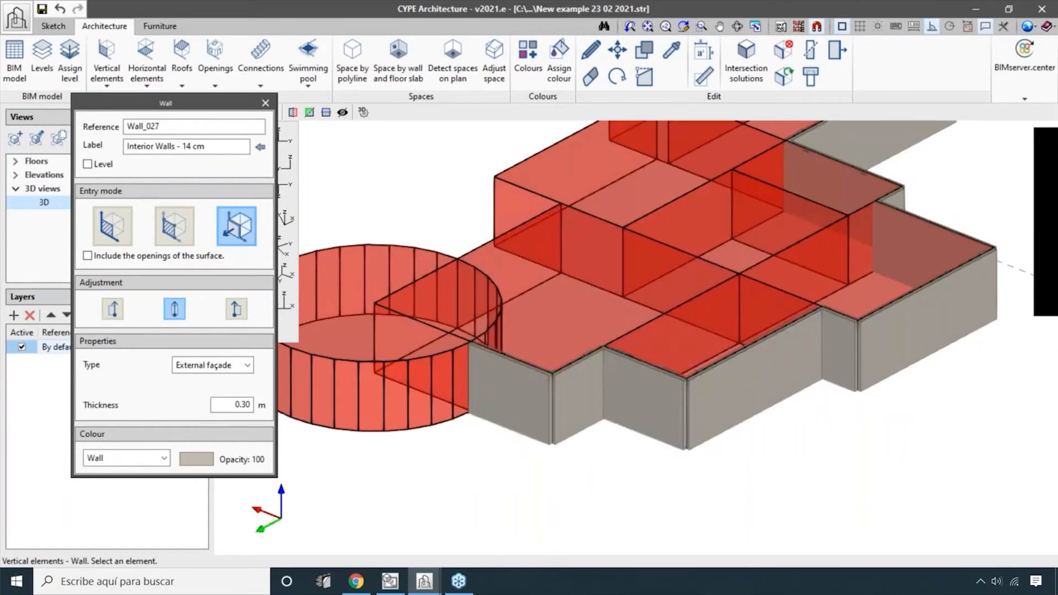
- Generate walls on three consecutive facets of the red cylinder, starting beside the block walls
{"action": "mouse_move", "coordinate": [508, 434]}
{"action": "middle_mouse_down"}
{"action": "mouse_move", "coordinate": [534, 430]}
{"action": "mouse_move", "coordinate": [544, 402]}
{"action": "mouse_move", "coordinate": [503, 385]}
{"action": "middle_mouse_up"}
{"action": "scroll", "coordinate": [545, 403], "scroll_direction": "up", "scroll_amount": 3}
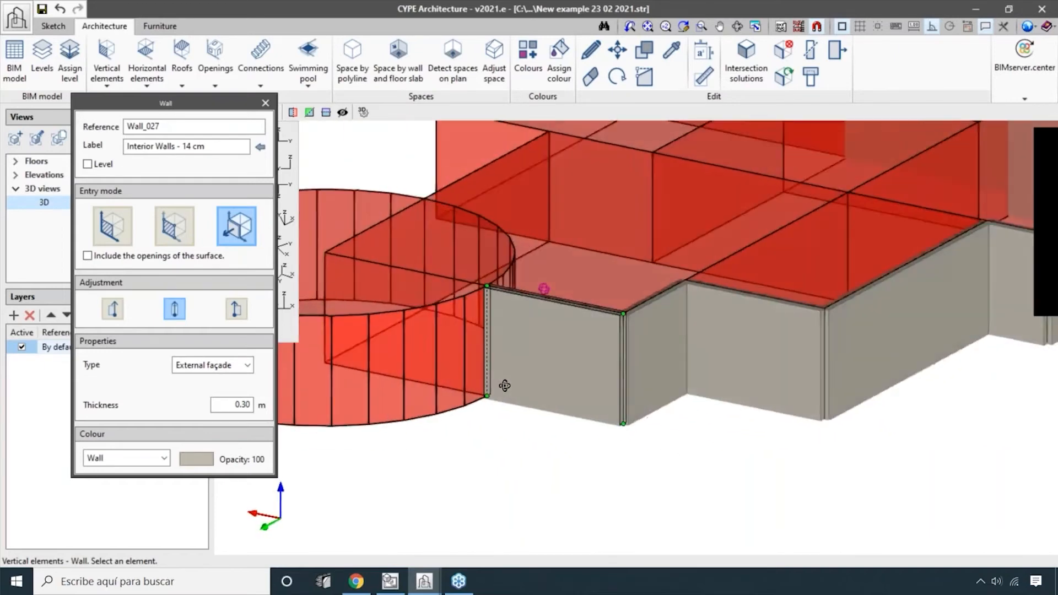
{"action": "scroll", "coordinate": [503, 386], "scroll_direction": "up", "scroll_amount": 2}
{"action": "left_click", "coordinate": [455, 372]}
{"action": "left_click", "coordinate": [416, 374]}
{"action": "scroll", "coordinate": [452, 393], "scroll_direction": "down", "scroll_amount": 2}
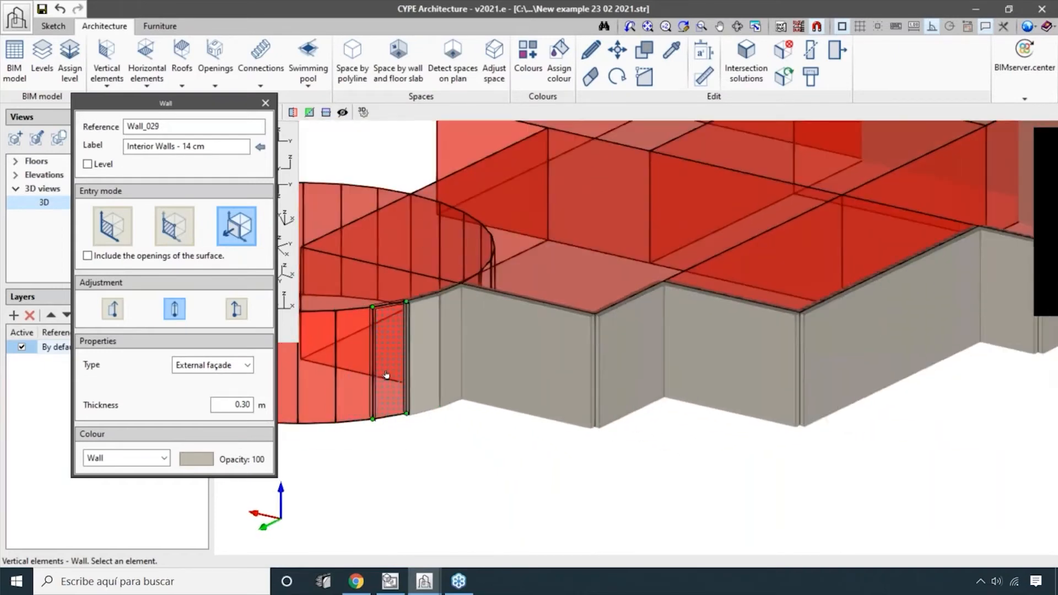
{"action": "left_click", "coordinate": [388, 376]}
{"action": "middle_click_drag", "start_coordinate": [421, 492], "coordinate": [439, 458]}
{"action": "scroll", "coordinate": [440, 457], "scroll_direction": "down", "scroll_amount": 1}
{"action": "scroll", "coordinate": [483, 443], "scroll_direction": "down", "scroll_amount": 2}
{"action": "scroll", "coordinate": [441, 430], "scroll_direction": "up", "scroll_amount": 4}
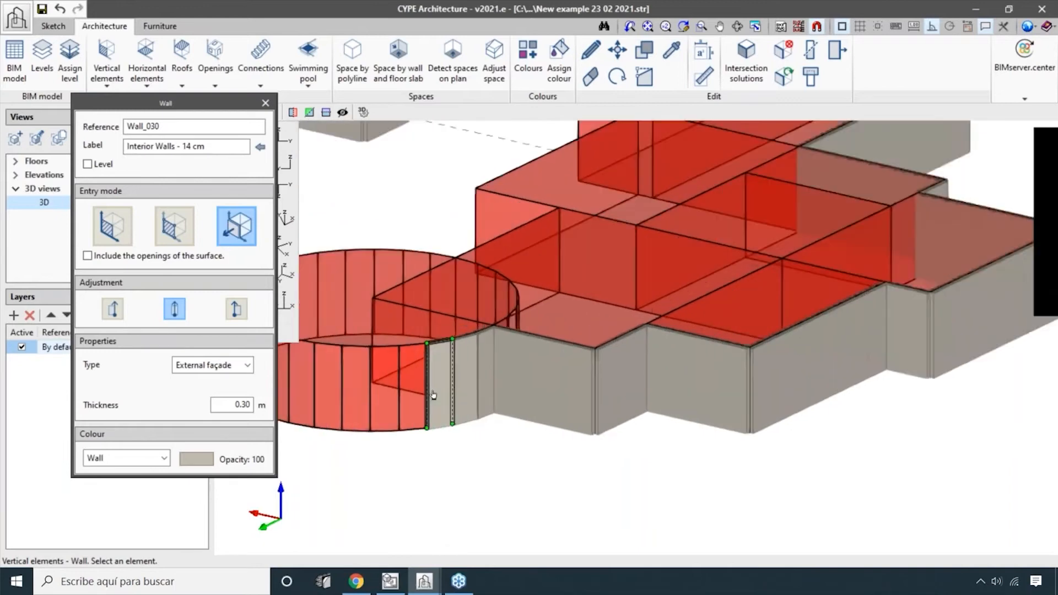
- Add a wall on the cylinder's next facet, close the wall entry and undo that last wall
{"action": "left_click", "coordinate": [408, 421]}
{"action": "scroll", "coordinate": [446, 468], "scroll_direction": "down", "scroll_amount": 2}
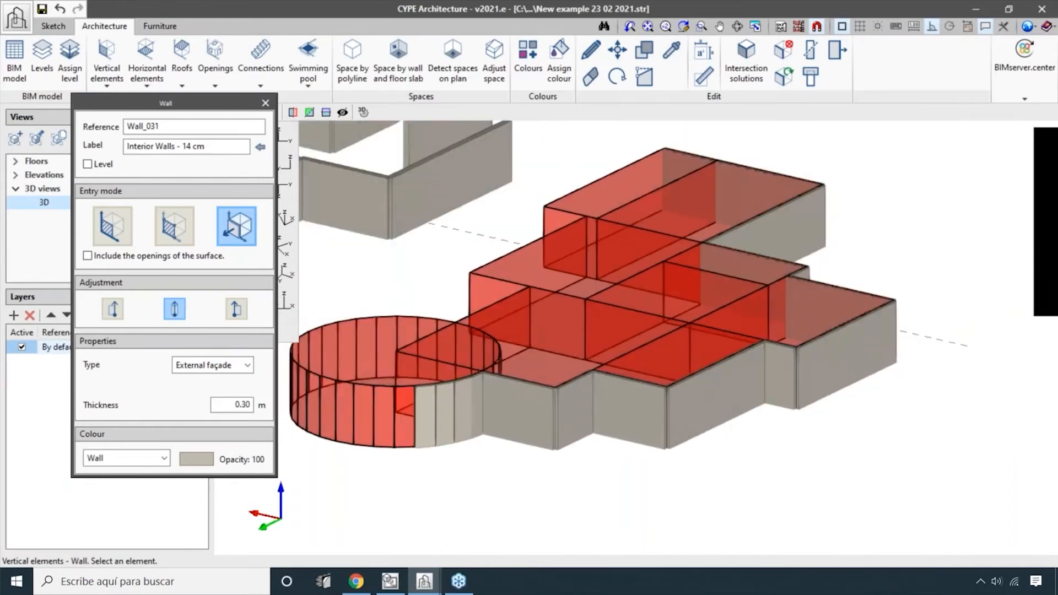
{"action": "left_click", "coordinate": [266, 103]}
{"action": "scroll", "coordinate": [551, 281], "scroll_direction": "down", "scroll_amount": 2}
{"action": "left_click", "coordinate": [61, 8]}
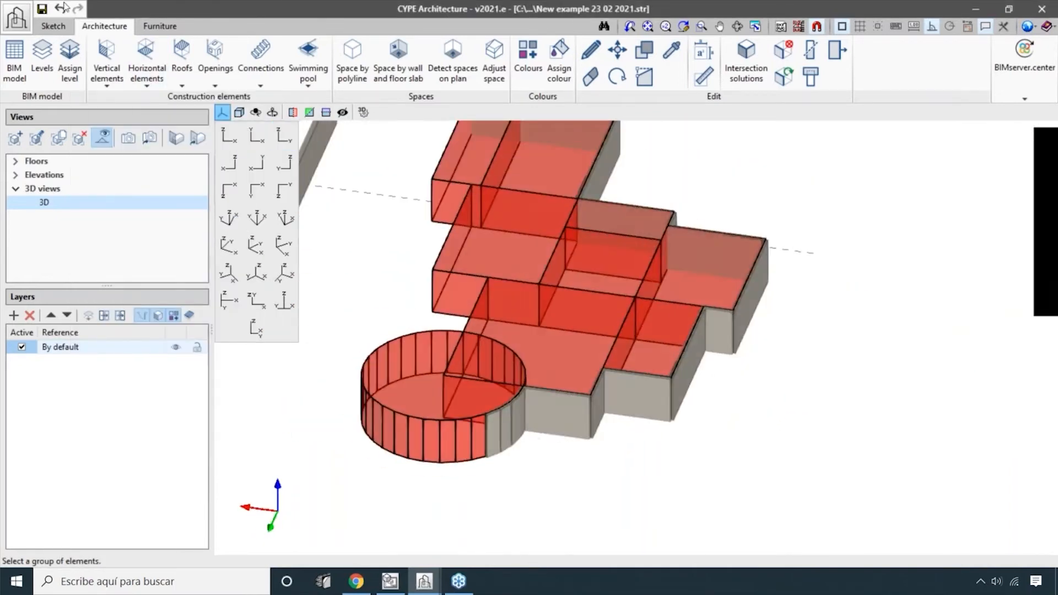
{"action": "scroll", "coordinate": [585, 331], "scroll_direction": "down", "scroll_amount": 2}
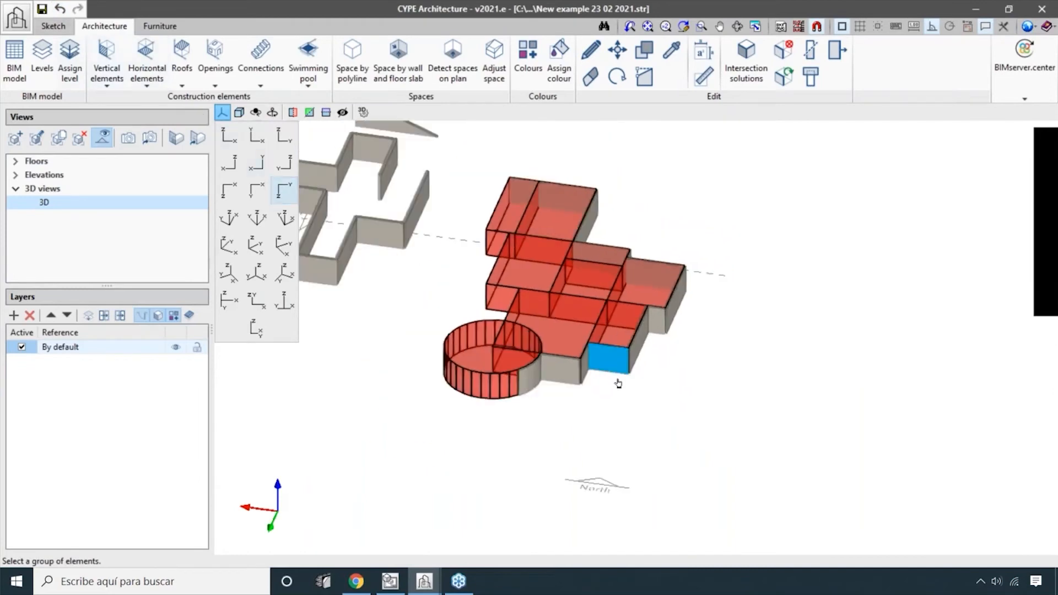
{"action": "scroll", "coordinate": [554, 370], "scroll_direction": "up", "scroll_amount": 3}
{"action": "middle_click_drag", "start_coordinate": [560, 373], "coordinate": [564, 397]}
{"action": "scroll", "coordinate": [564, 397], "scroll_direction": "up", "scroll_amount": 2}
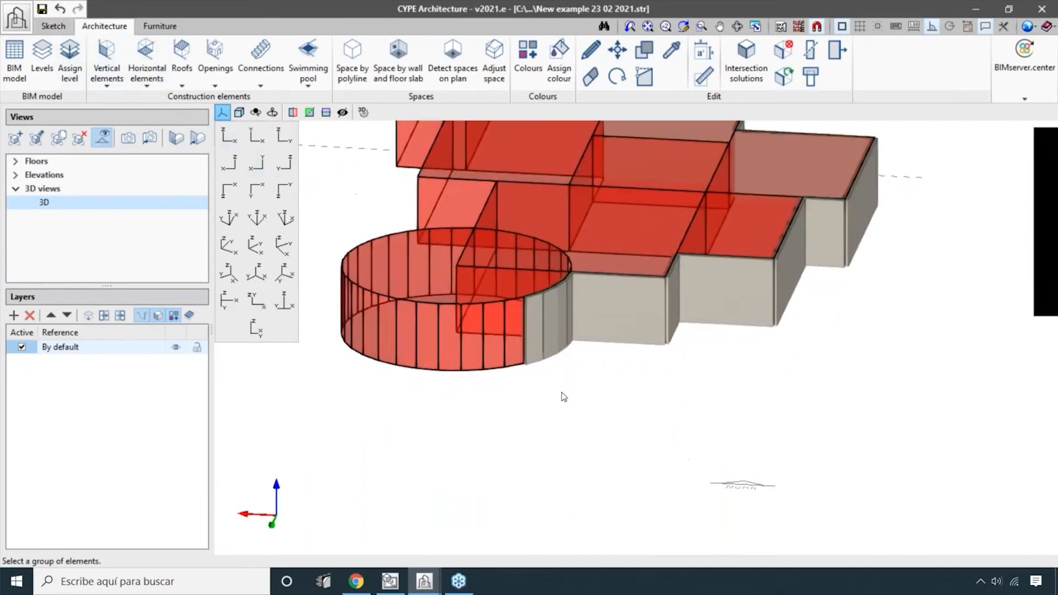
- Examine the walls generated around the red blocks and the cylinder from several angles
{"action": "scroll", "coordinate": [557, 389], "scroll_direction": "down", "scroll_amount": 3}
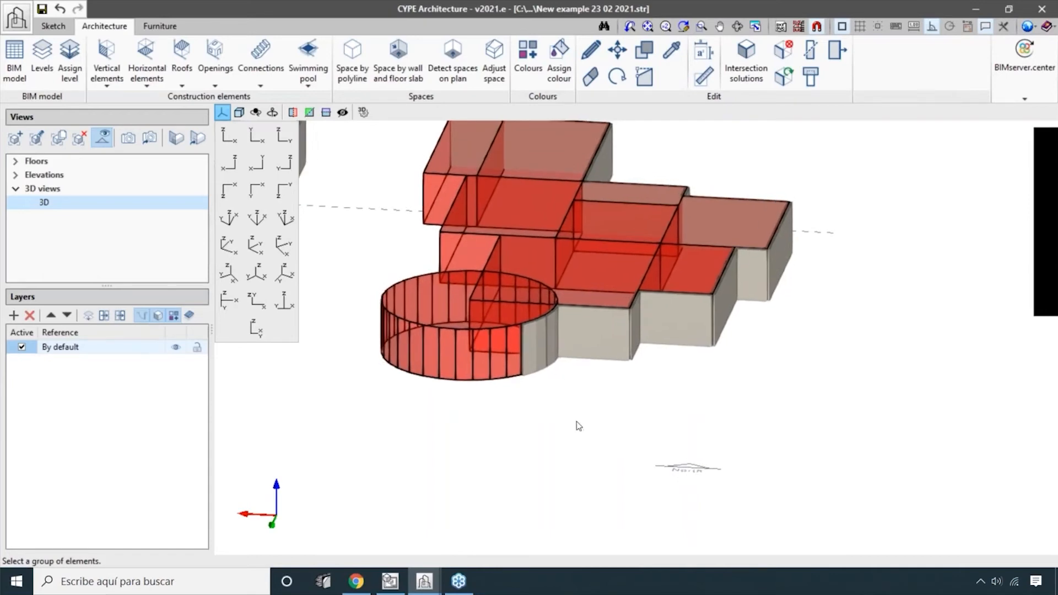
{"action": "scroll", "coordinate": [554, 416], "scroll_direction": "down", "scroll_amount": 1}
{"action": "middle_click_drag", "start_coordinate": [554, 414], "coordinate": [547, 416]}
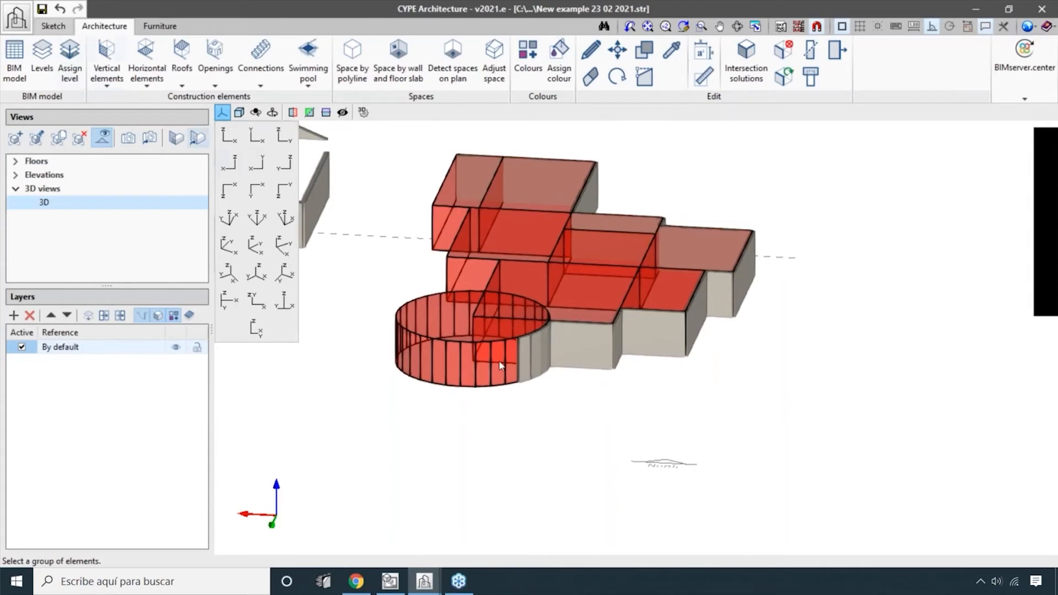
{"action": "scroll", "coordinate": [501, 365], "scroll_direction": "up", "scroll_amount": 3}
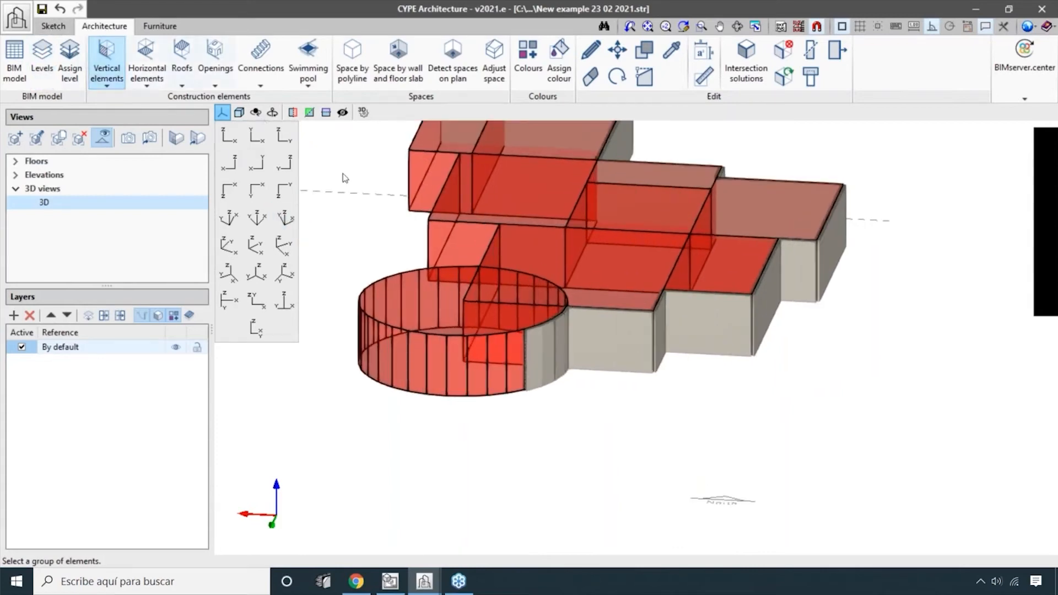
{"action": "middle_click_drag", "start_coordinate": [614, 411], "coordinate": [611, 449], "text": "shift"}
{"action": "scroll", "coordinate": [615, 448], "scroll_direction": "down", "scroll_amount": 3}
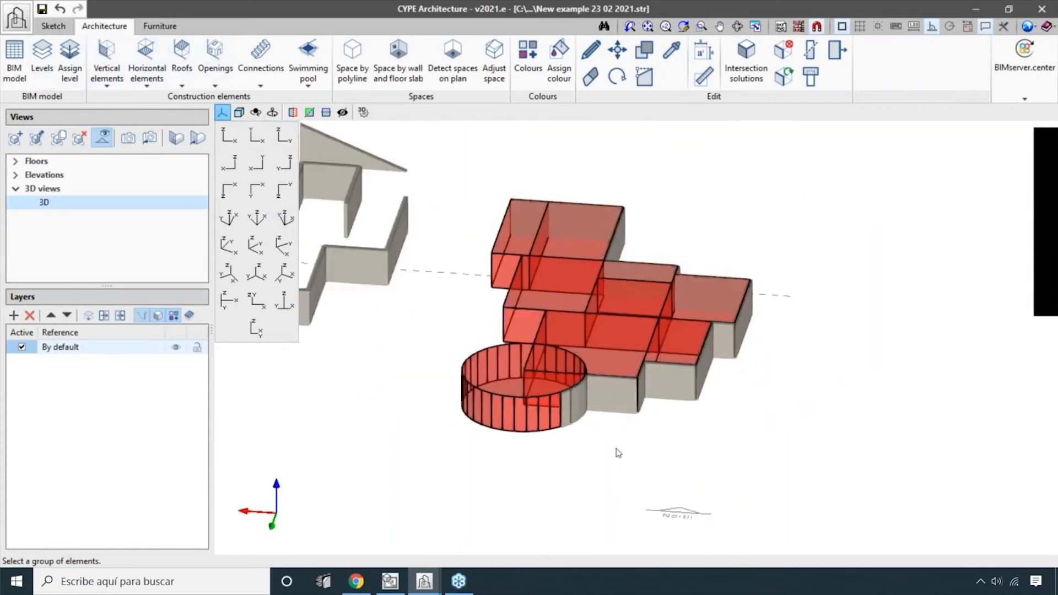
{"action": "scroll", "coordinate": [650, 441], "scroll_direction": "up", "scroll_amount": 2}
{"action": "scroll", "coordinate": [607, 432], "scroll_direction": "up", "scroll_amount": 2}
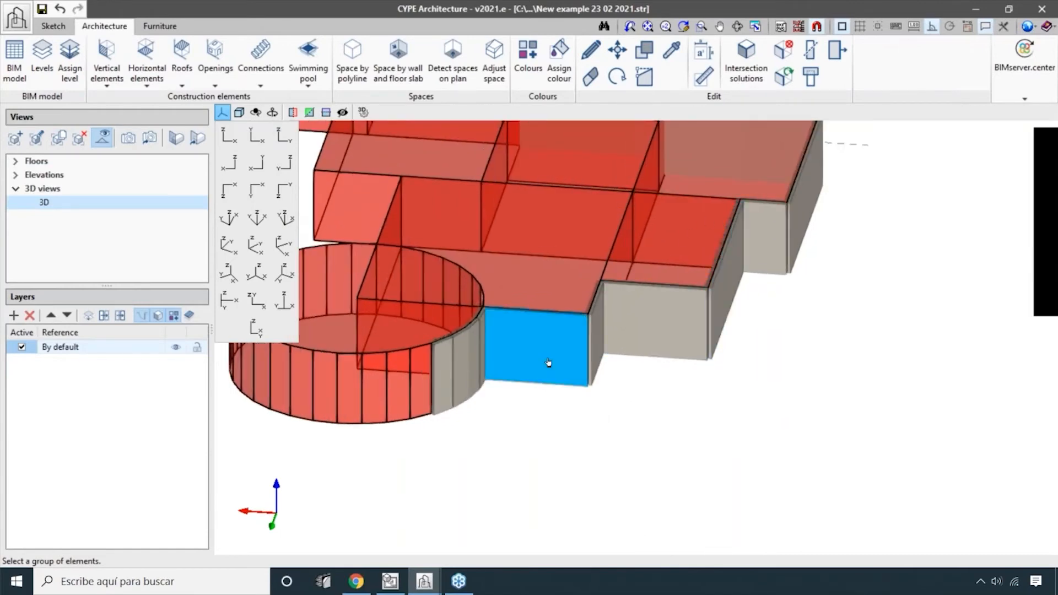
{"action": "scroll", "coordinate": [549, 362], "scroll_direction": "down", "scroll_amount": 2}
{"action": "middle_click_drag", "start_coordinate": [508, 390], "coordinate": [523, 411]}
{"action": "scroll", "coordinate": [523, 410], "scroll_direction": "down", "scroll_amount": 1}
{"action": "scroll", "coordinate": [583, 440], "scroll_direction": "up", "scroll_amount": 3}
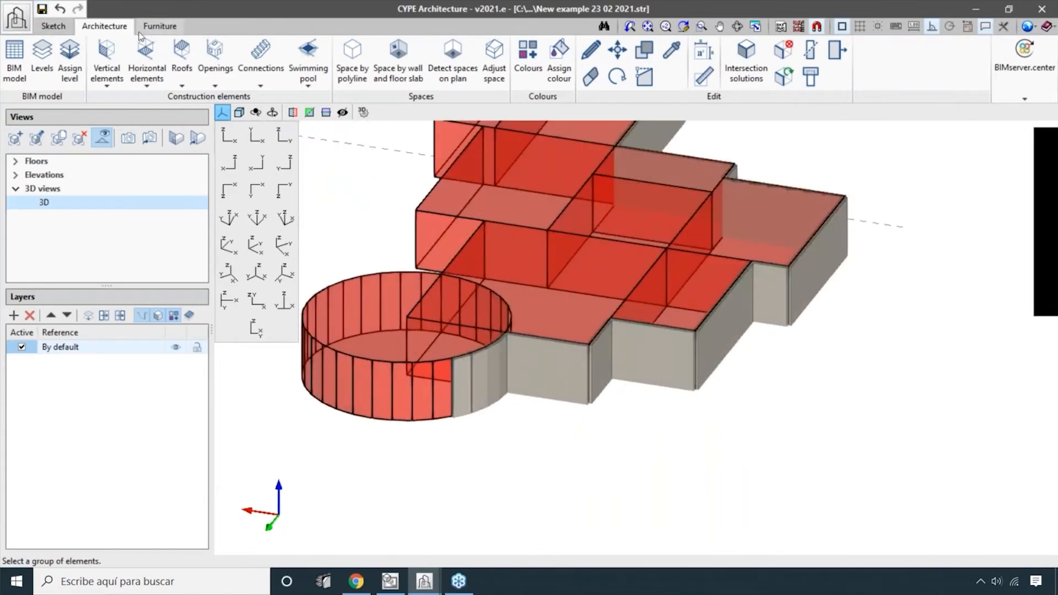
{"action": "scroll", "coordinate": [349, 352], "scroll_direction": "down", "scroll_amount": 2}
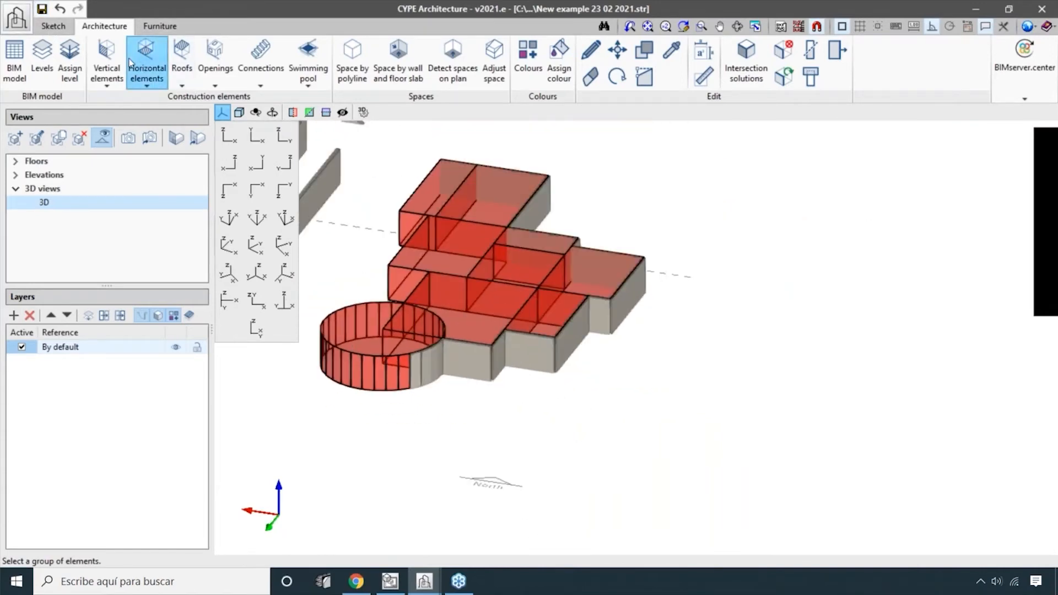
- Generate internal floor slabs per surface area on the top faces of the three rearmost red volumes
{"action": "left_click", "coordinate": [149, 62]}
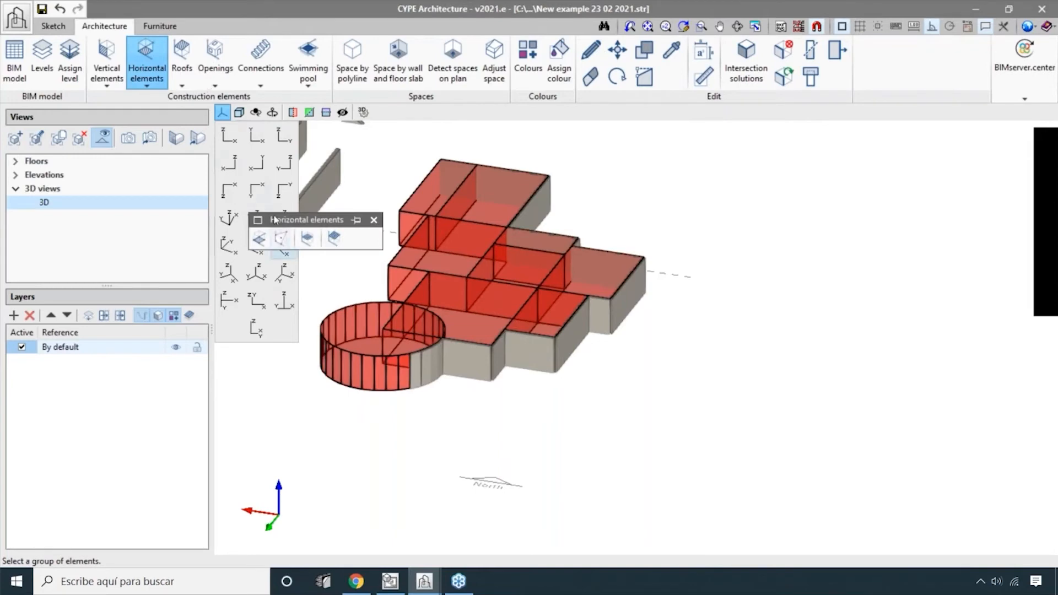
{"action": "left_click_drag", "start_coordinate": [275, 220], "coordinate": [144, 147]}
{"action": "left_click", "coordinate": [127, 166]}
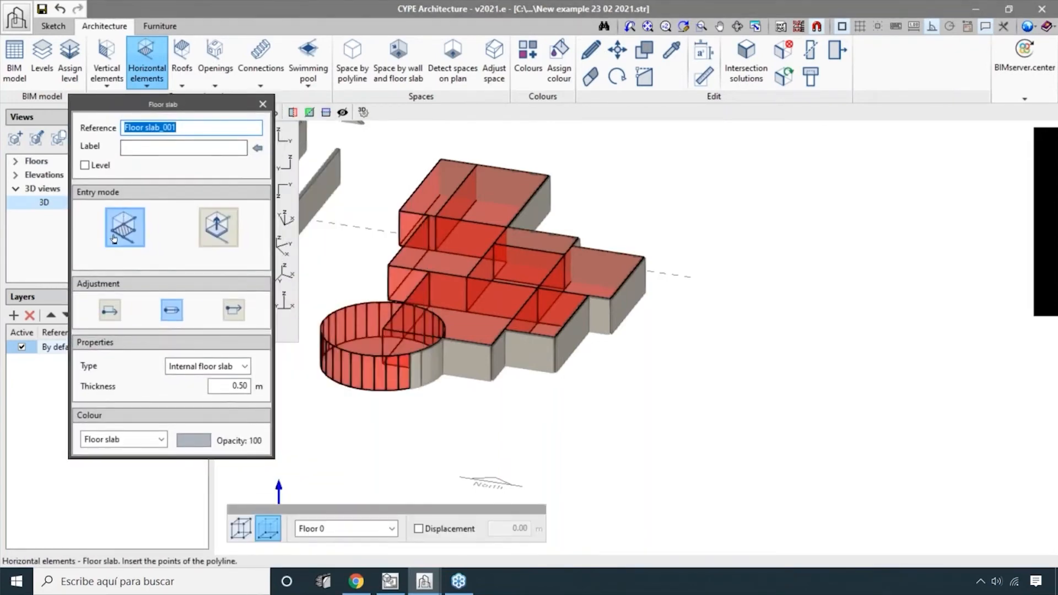
{"action": "left_click", "coordinate": [221, 230]}
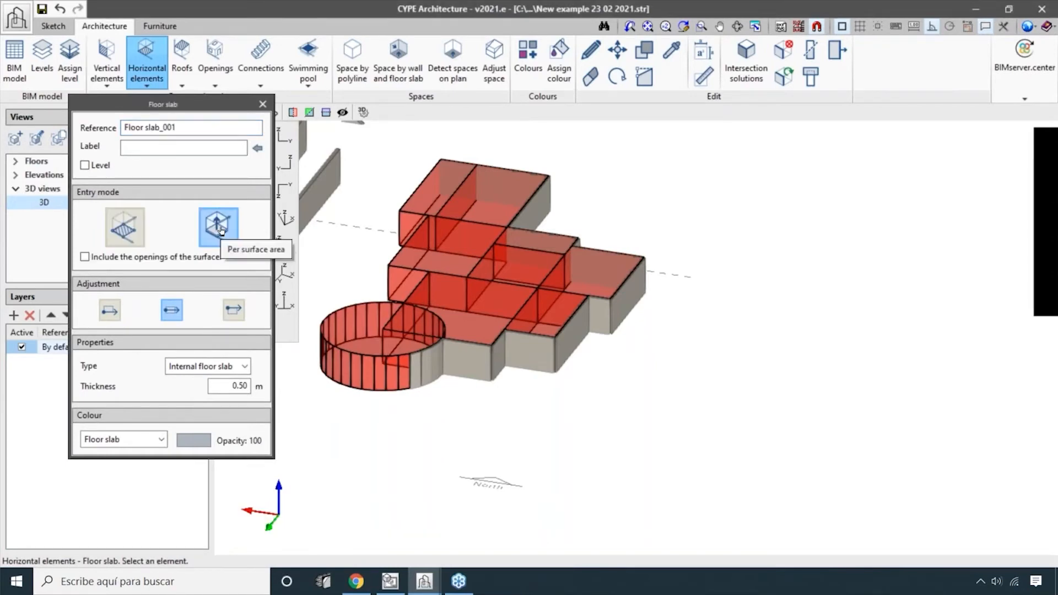
{"action": "left_click", "coordinate": [475, 202]}
{"action": "left_click", "coordinate": [436, 195]}
{"action": "left_click", "coordinate": [456, 242]}
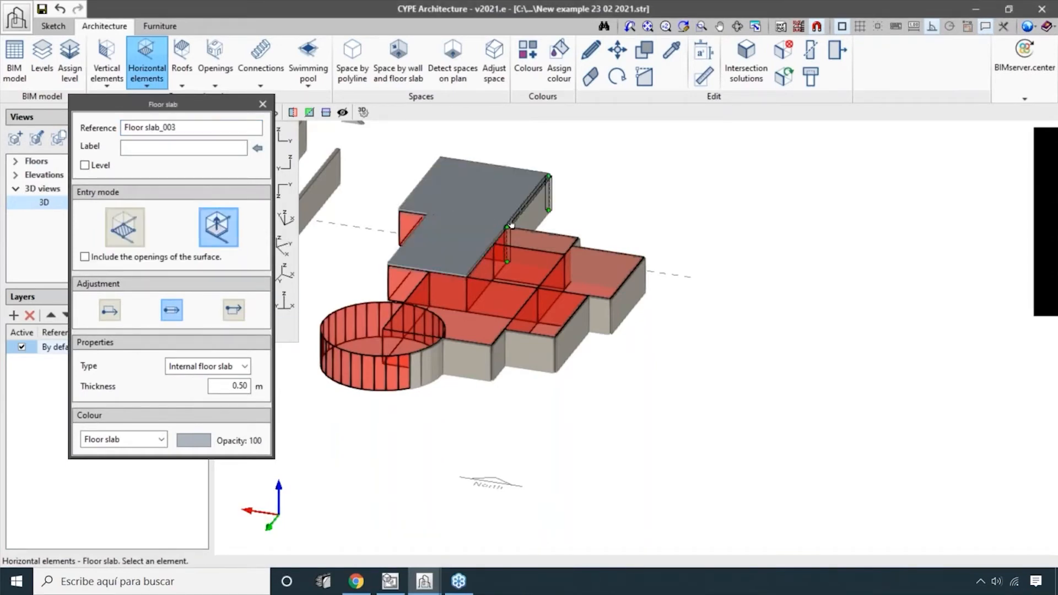
- Generate floor slabs on the next three top faces, across the middle blocks to the outer end block
{"action": "left_click", "coordinate": [511, 246]}
{"action": "scroll", "coordinate": [523, 269], "scroll_direction": "up", "scroll_amount": 2}
{"action": "left_click", "coordinate": [524, 270]}
{"action": "left_click", "coordinate": [590, 269]}
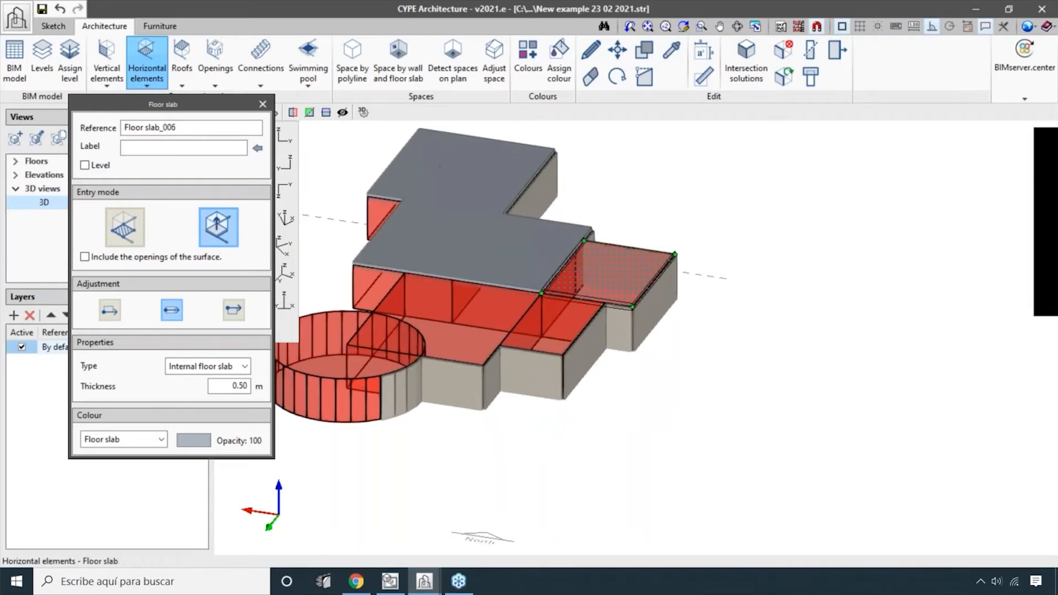
- Generate floor slabs on the top faces of the two front blocks and the cylinder
{"action": "scroll", "coordinate": [545, 309], "scroll_direction": "up", "scroll_amount": 1}
{"action": "left_click", "coordinate": [554, 316]}
{"action": "left_click", "coordinate": [488, 313]}
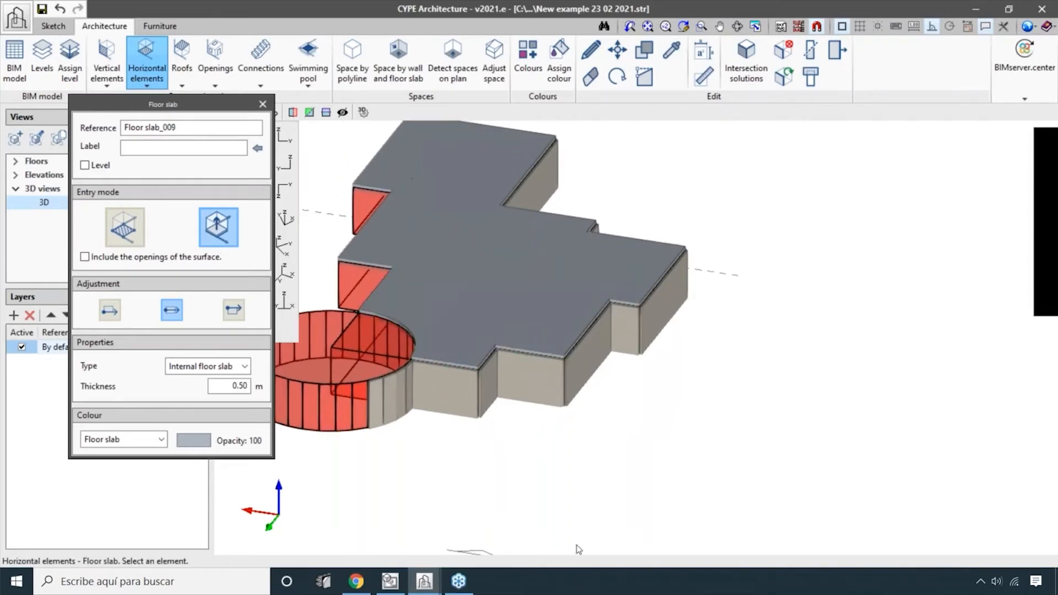
{"action": "middle_click_drag", "start_coordinate": [579, 549], "coordinate": [689, 501]}
{"action": "left_click", "coordinate": [408, 310]}
{"action": "scroll", "coordinate": [408, 310], "scroll_direction": "up", "scroll_amount": 2}
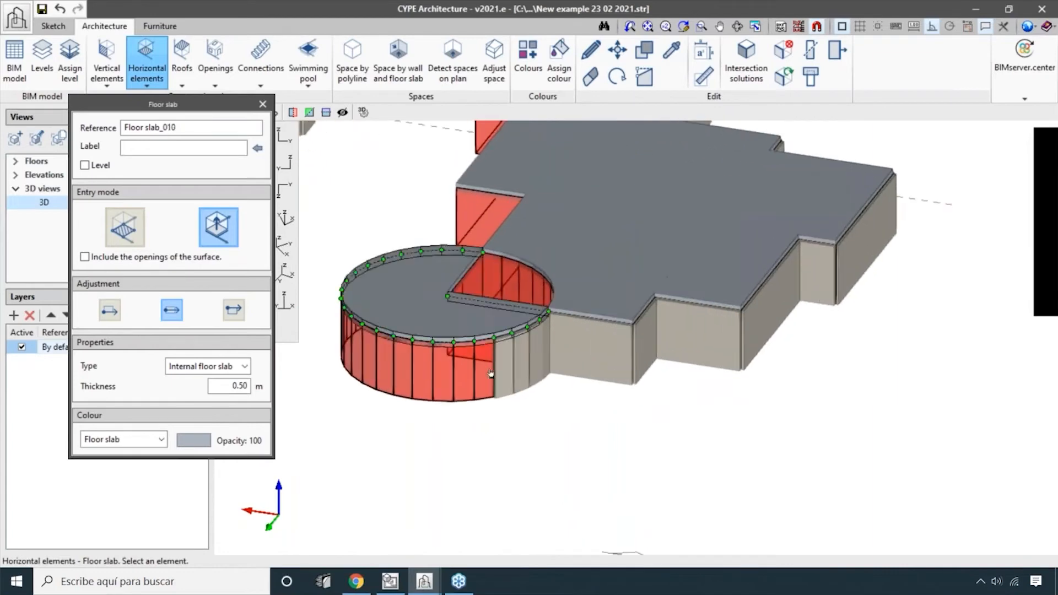
- Undo the last three floor slabs, uncovering the two front blocks and the cylinder
{"action": "middle_click_drag", "start_coordinate": [491, 371], "coordinate": [527, 413], "text": "shift"}
{"action": "scroll", "coordinate": [578, 462], "scroll_direction": "down", "scroll_amount": 2}
{"action": "key", "text": "ctrl+z"}
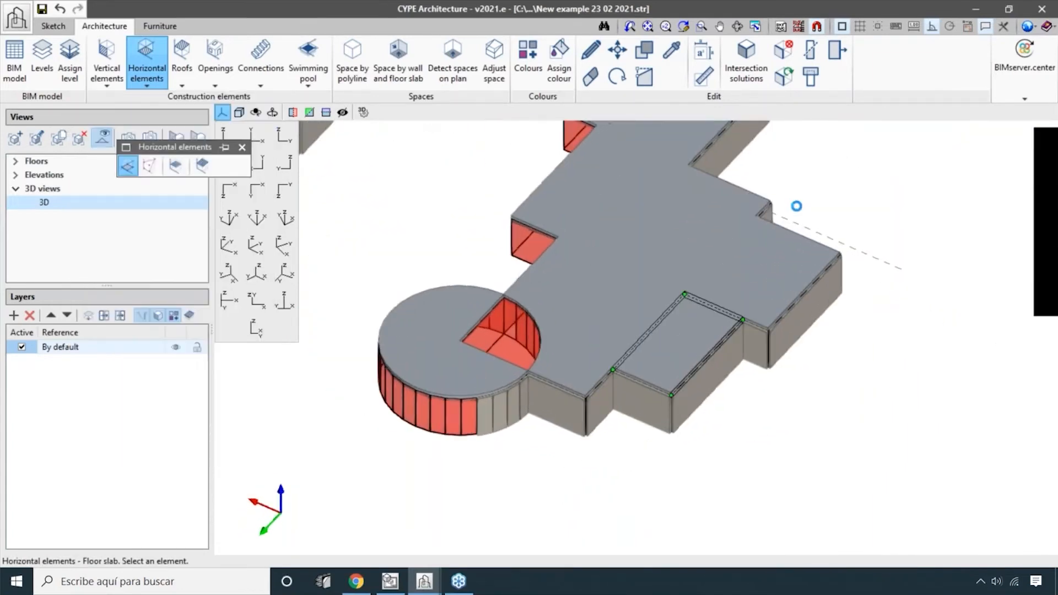
{"action": "key", "text": "ctrl+z"}
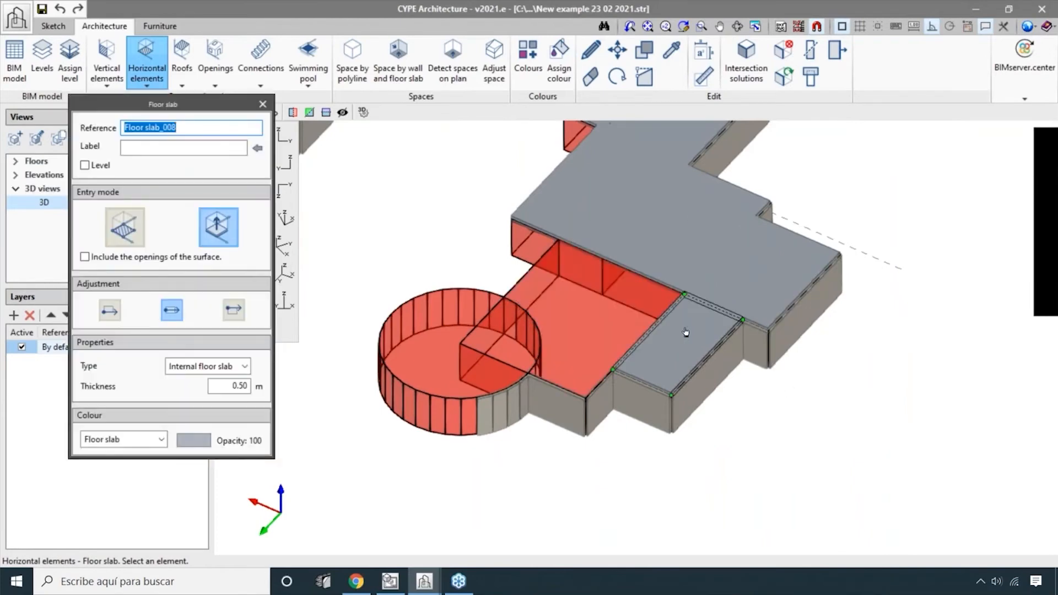
{"action": "left_click", "coordinate": [60, 9]}
- Try to sketch 32-sided circles on the large front block while drawing on the Floor 0 plane
{"action": "left_click", "coordinate": [58, 26]}
{"action": "left_click", "coordinate": [204, 60]}
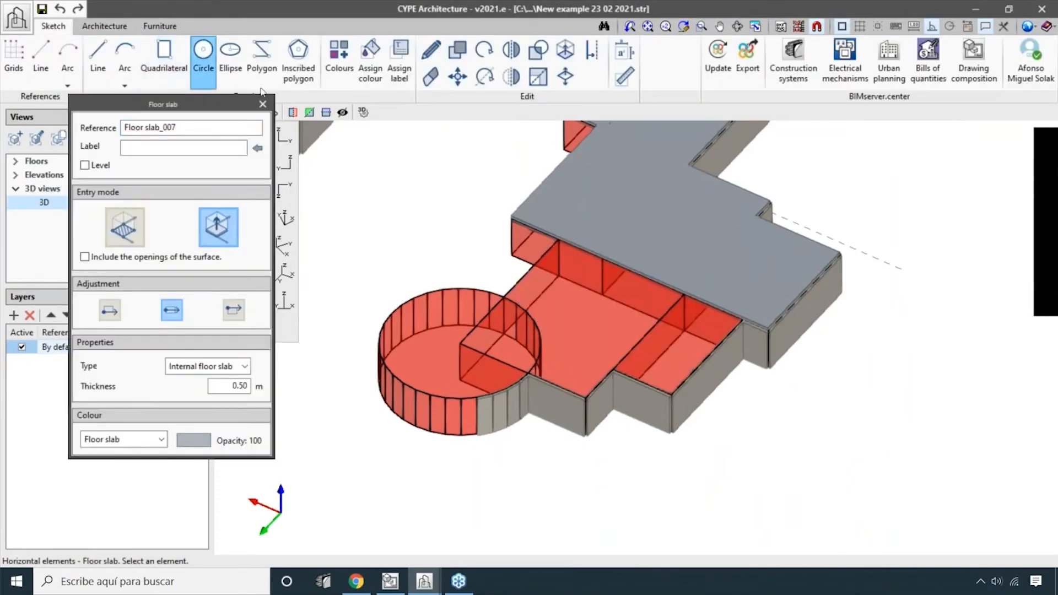
{"action": "left_click", "coordinate": [605, 305]}
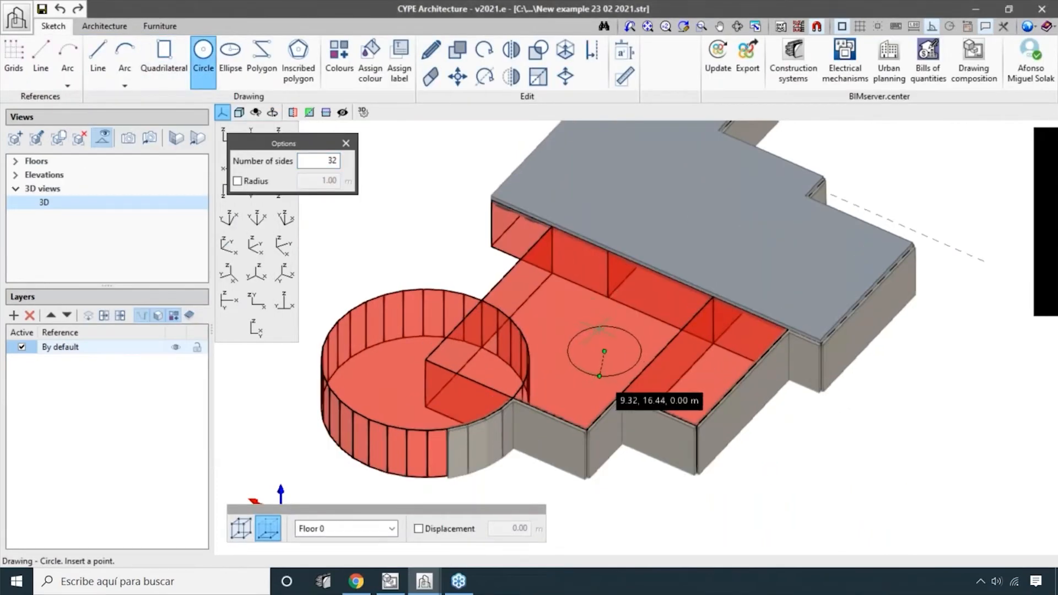
{"action": "left_click", "coordinate": [602, 329]}
{"action": "scroll", "coordinate": [611, 314], "scroll_direction": "up", "scroll_amount": 1}
{"action": "scroll", "coordinate": [611, 315], "scroll_direction": "up", "scroll_amount": 2}
{"action": "left_click", "coordinate": [610, 313]}
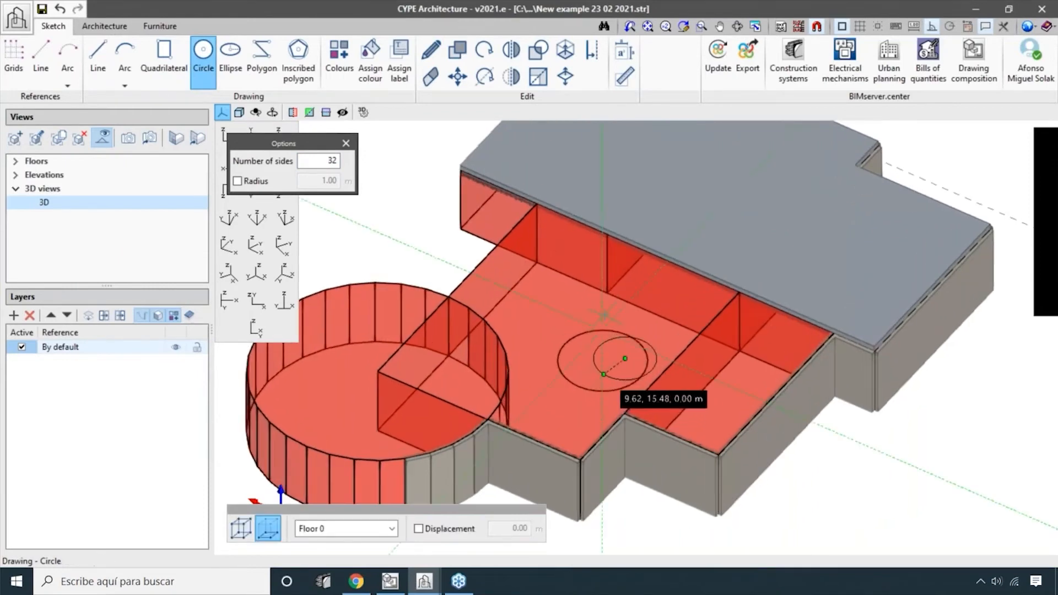
- Cancel the circle in progress and undo the one sketched on the Floor 0 plane
{"action": "right_click", "coordinate": [609, 301]}
{"action": "scroll", "coordinate": [608, 295], "scroll_direction": "down", "scroll_amount": 2}
{"action": "middle_click_drag", "start_coordinate": [626, 355], "coordinate": [645, 336], "text": "shift"}
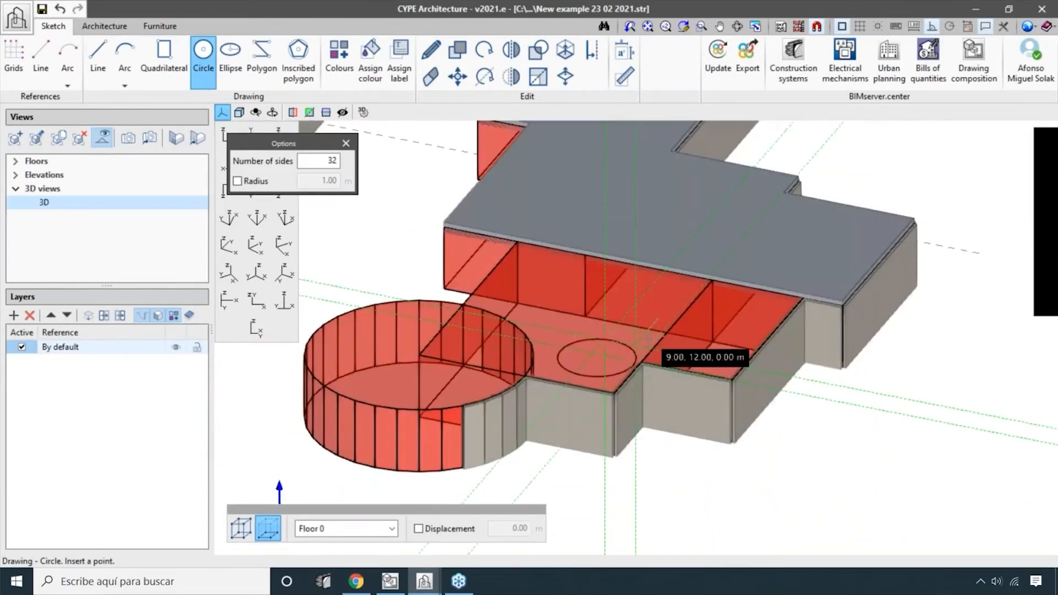
{"action": "right_click", "coordinate": [605, 290]}
{"action": "key", "text": "ctrl+z"}
{"action": "scroll", "coordinate": [568, 273], "scroll_direction": "up", "scroll_amount": 2}
{"action": "left_click", "coordinate": [559, 276]}
{"action": "right_click", "coordinate": [540, 297]}
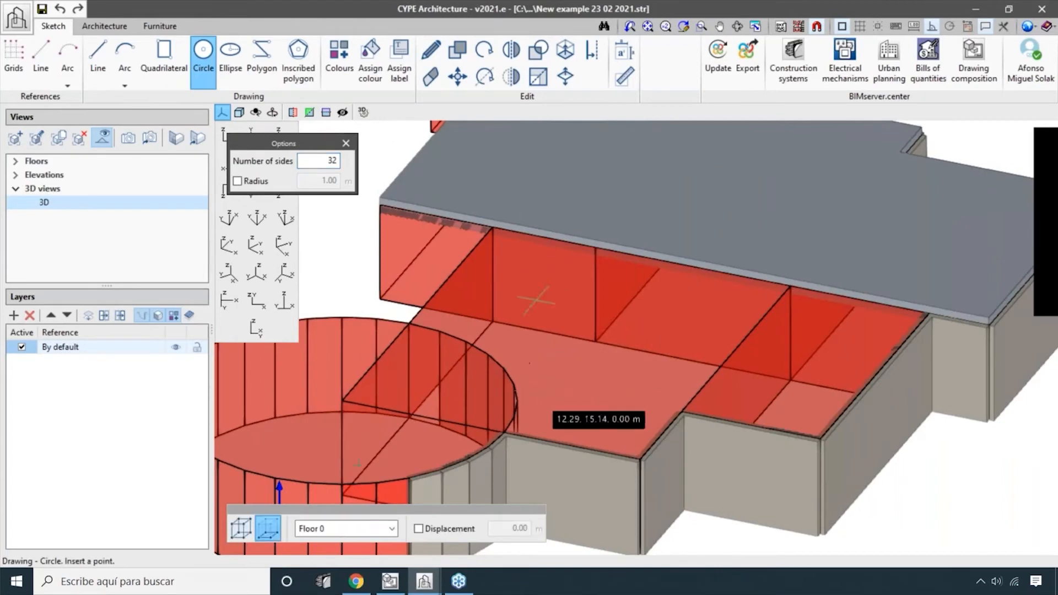
- Switch from plane-bound to free 3D drawing and sketch three overlapping 32-sided circles on the large front block's top face
{"action": "left_click", "coordinate": [250, 524]}
{"action": "left_click", "coordinate": [604, 326]}
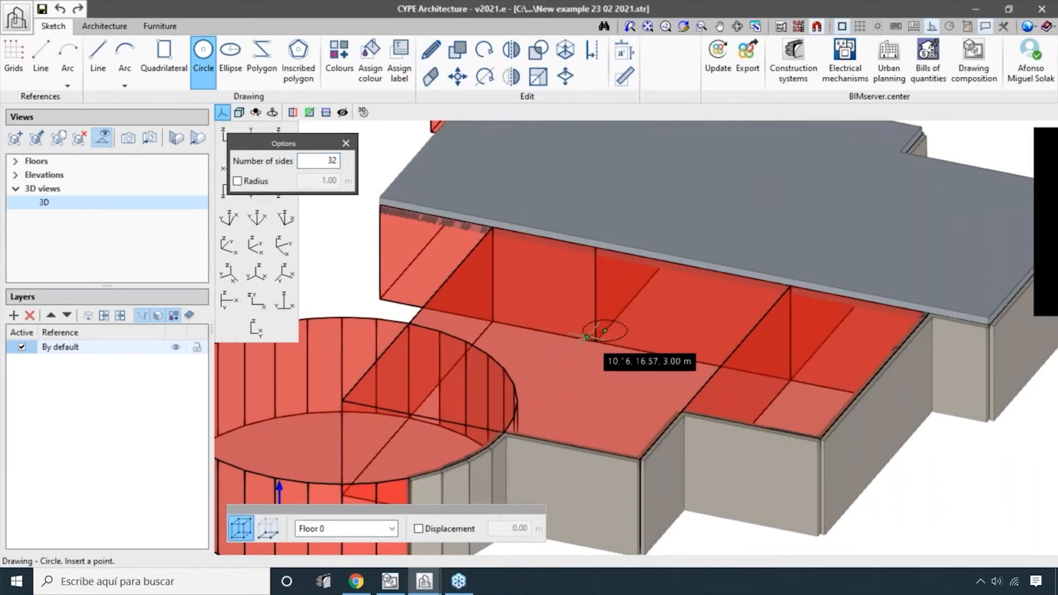
{"action": "left_click", "coordinate": [573, 342]}
{"action": "mouse_move", "coordinate": [569, 359]}
{"action": "middle_mouse_down", "text": "shift"}
{"action": "mouse_move", "coordinate": [663, 408]}
{"action": "mouse_move", "coordinate": [697, 411]}
{"action": "mouse_move", "coordinate": [708, 433]}
{"action": "mouse_move", "coordinate": [656, 381]}
{"action": "middle_mouse_up", "text": "shift"}
{"action": "scroll", "coordinate": [653, 359], "scroll_direction": "up", "scroll_amount": 2}
{"action": "left_click", "coordinate": [644, 324]}
{"action": "left_click", "coordinate": [629, 354]}
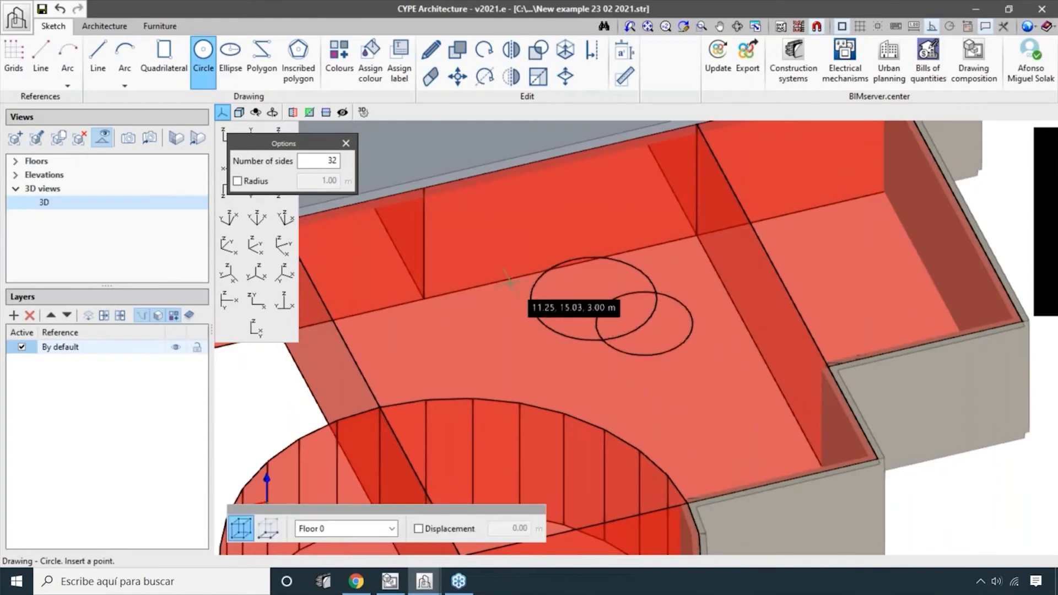
{"action": "left_click", "coordinate": [532, 289]}
{"action": "left_click", "coordinate": [491, 302]}
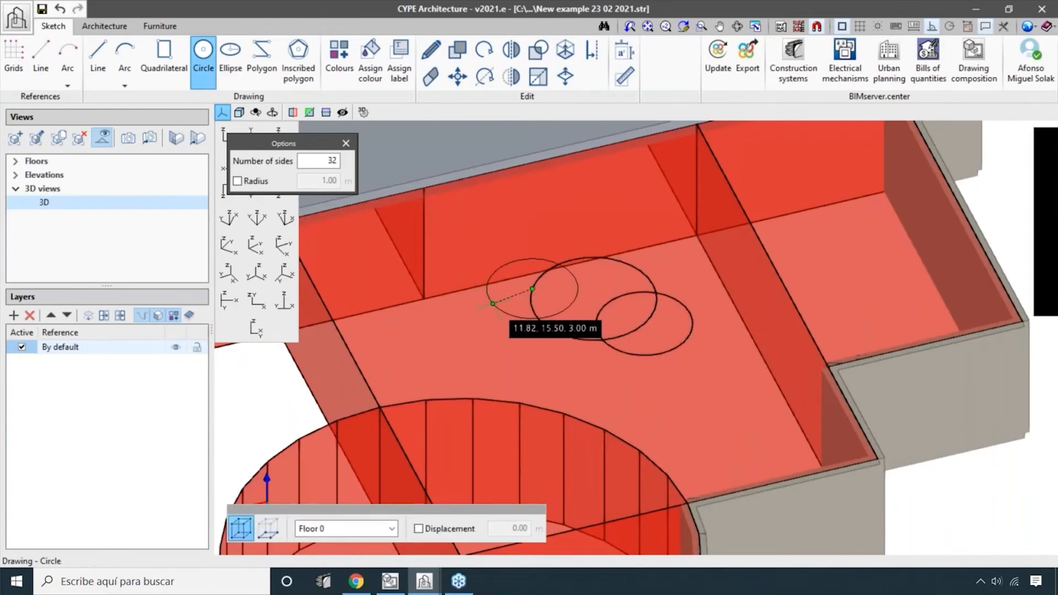
- Examine the separate surface regions formed by the overlapping circles, using the Delete tool's selection preview
{"action": "middle_click_drag", "start_coordinate": [621, 259], "coordinate": [552, 268]}
{"action": "scroll", "coordinate": [546, 182], "scroll_direction": "up", "scroll_amount": 1}
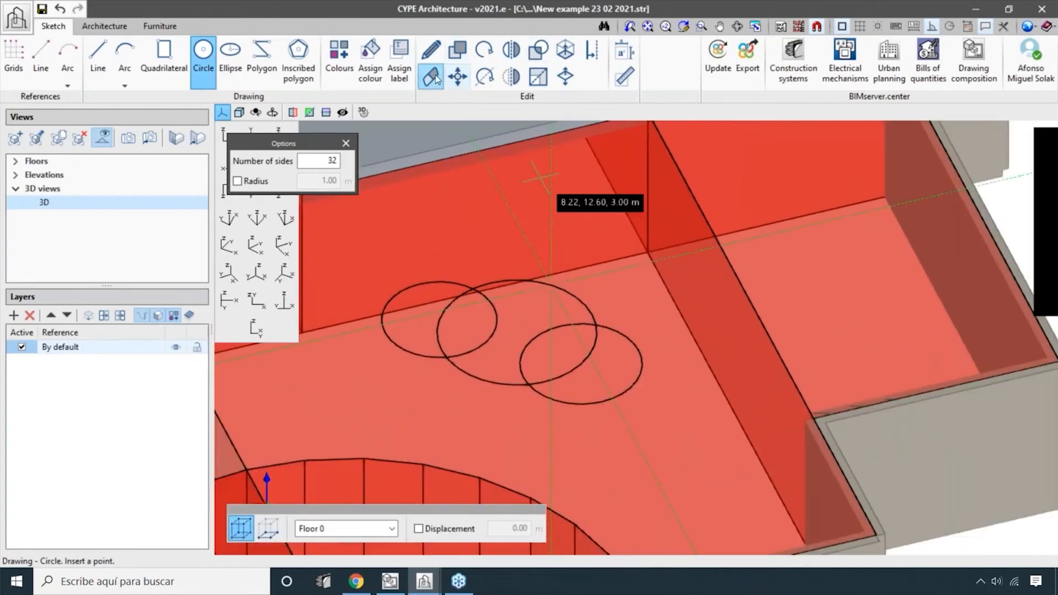
{"action": "left_click", "coordinate": [430, 76]}
{"action": "scroll", "coordinate": [490, 292], "scroll_direction": "up", "scroll_amount": 2}
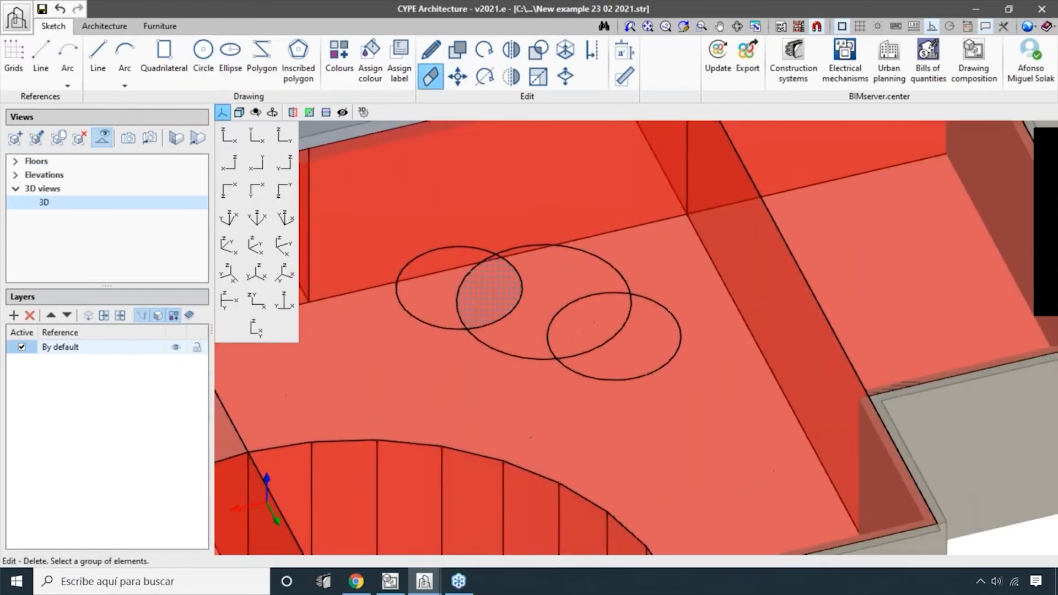
{"action": "scroll", "coordinate": [554, 237], "scroll_direction": "down", "scroll_amount": 4}
{"action": "middle_click_drag", "start_coordinate": [595, 338], "coordinate": [597, 361]}
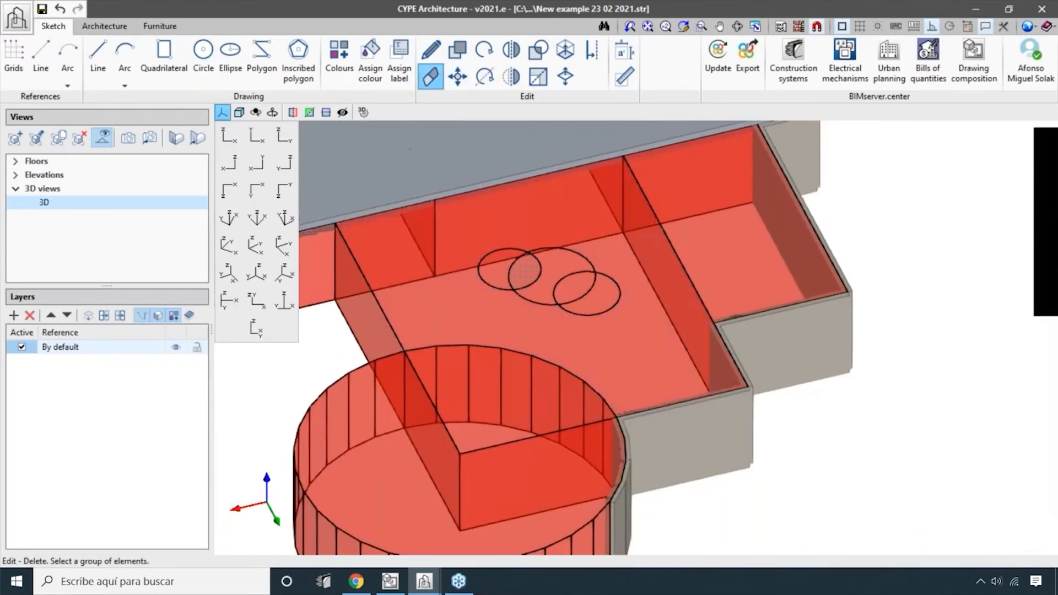
{"action": "scroll", "coordinate": [588, 295], "scroll_direction": "up", "scroll_amount": 4}
{"action": "scroll", "coordinate": [588, 295], "scroll_direction": "down", "scroll_amount": 4}
{"action": "scroll", "coordinate": [555, 241], "scroll_direction": "up", "scroll_amount": 2}
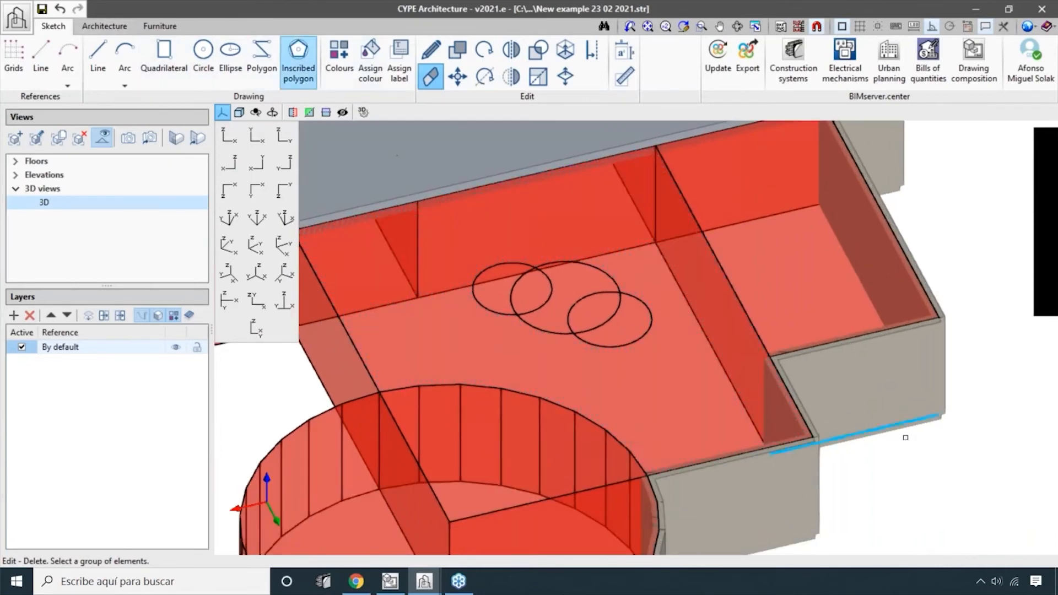
{"action": "middle_click_drag", "start_coordinate": [904, 435], "coordinate": [995, 425]}
{"action": "scroll", "coordinate": [342, 199], "scroll_direction": "up", "scroll_amount": 1}
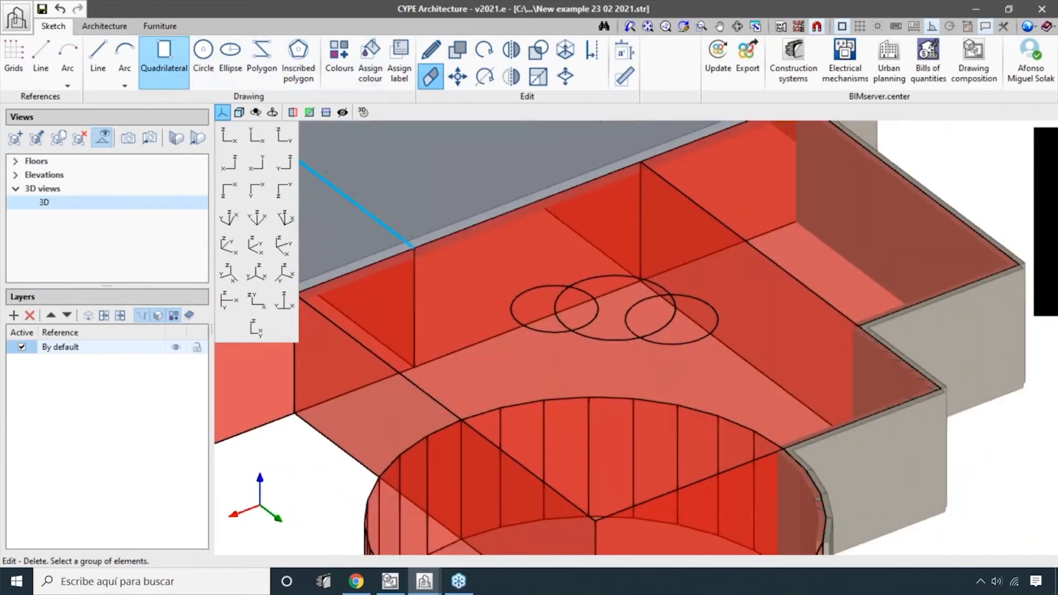
{"action": "scroll", "coordinate": [659, 319], "scroll_direction": "up", "scroll_amount": 1}
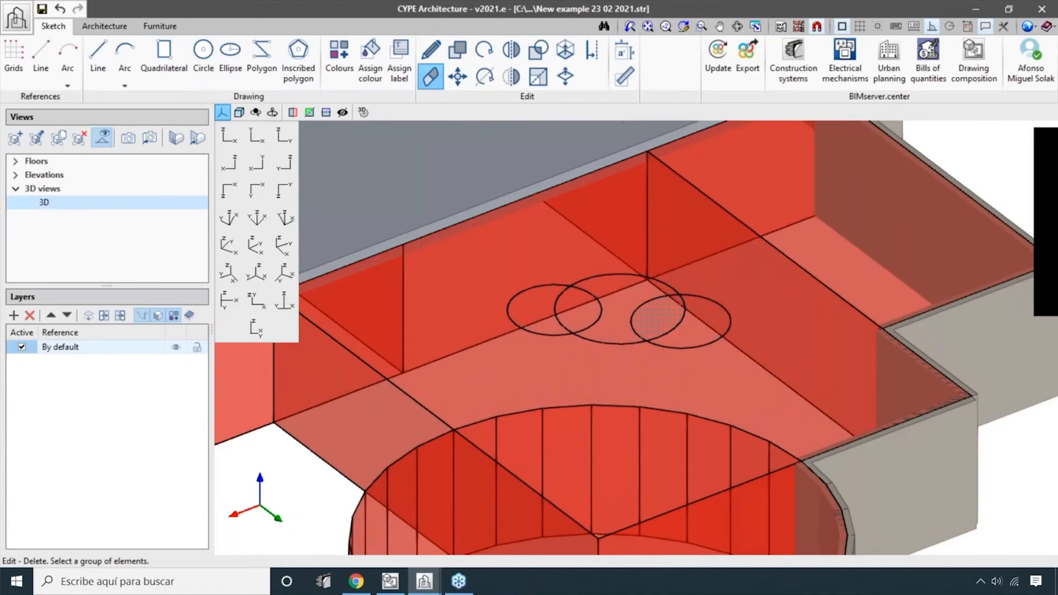
- Create glazed surfaces with a 0.05 m frame on the regions of the left circle, entering them per surface area
{"action": "left_click", "coordinate": [119, 28]}
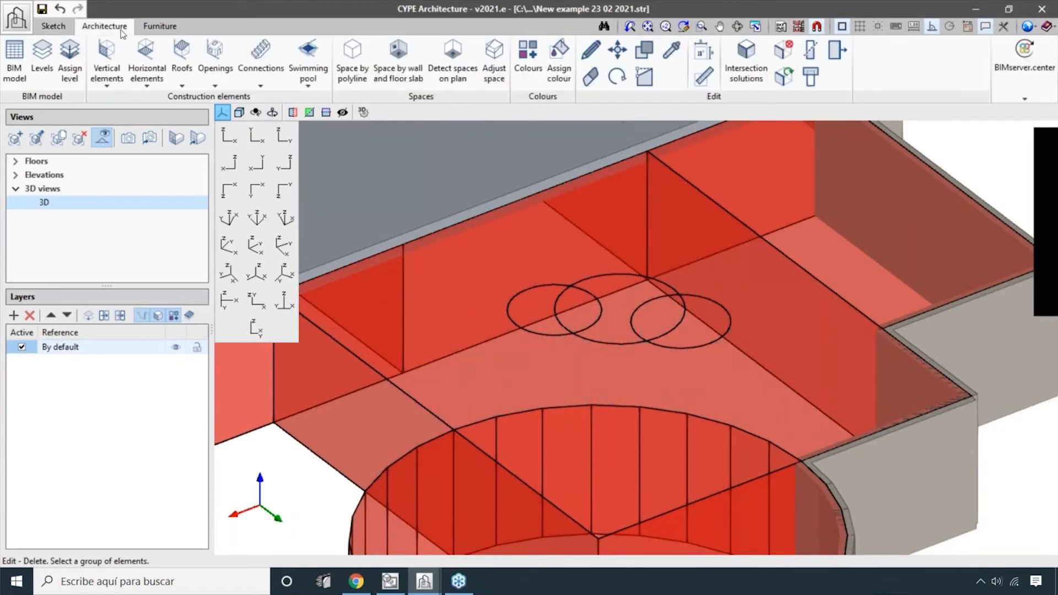
{"action": "left_click", "coordinate": [215, 66]}
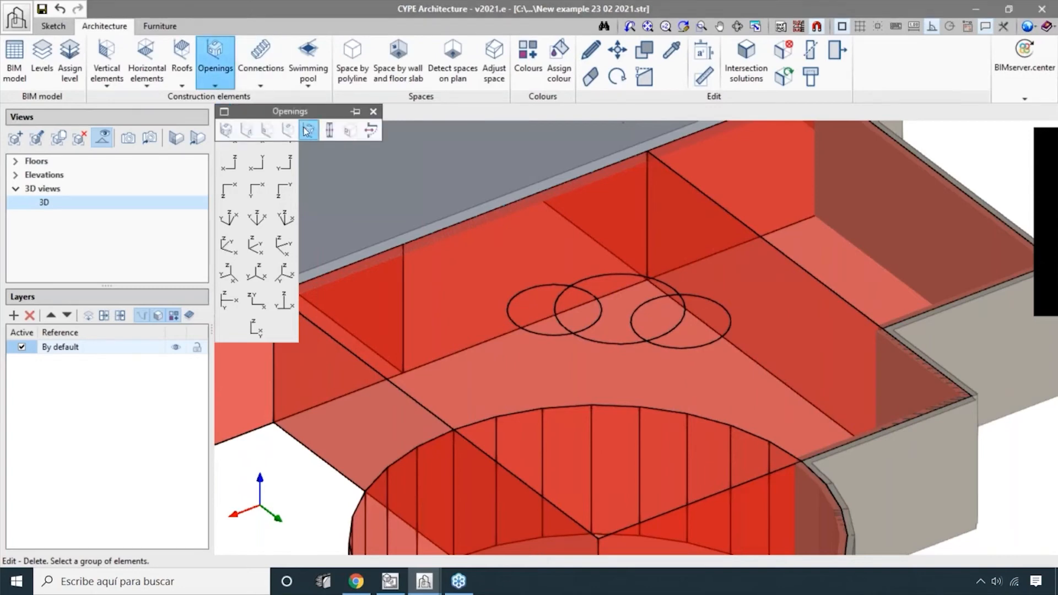
{"action": "left_click", "coordinate": [308, 130]}
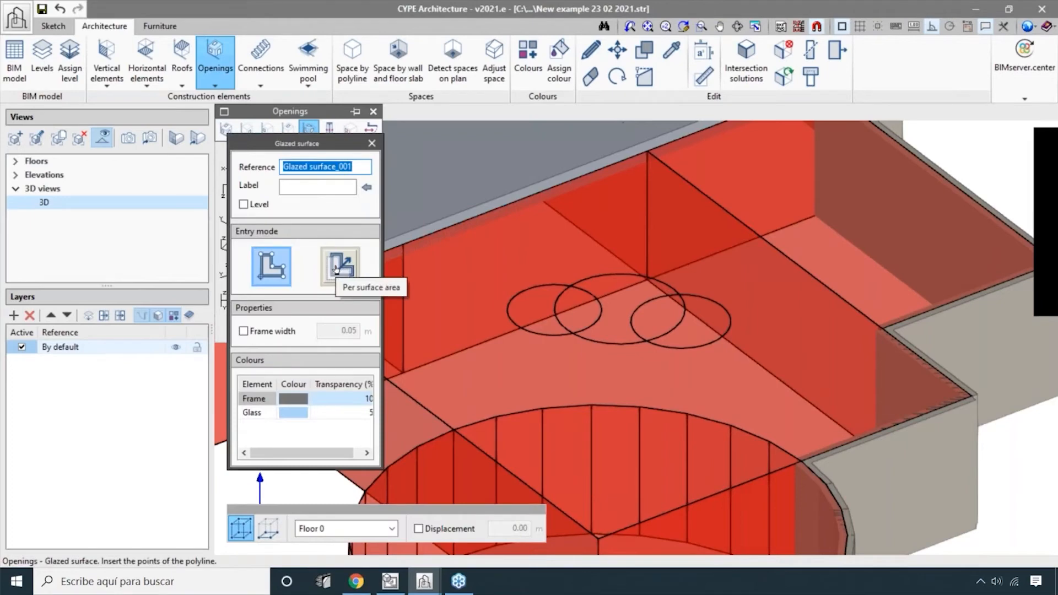
{"action": "left_click", "coordinate": [336, 270]}
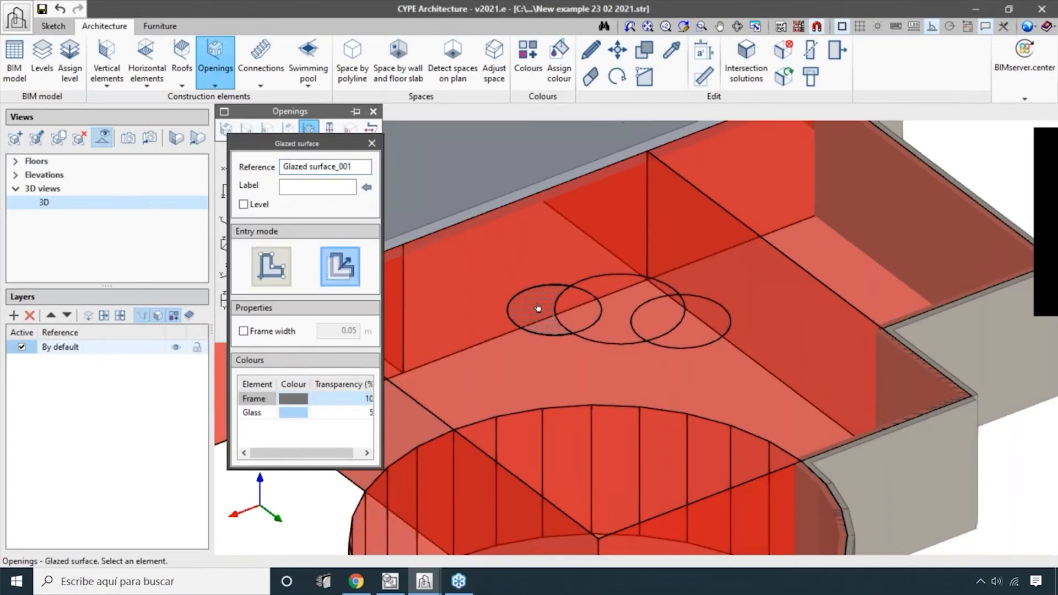
{"action": "left_click", "coordinate": [243, 331]}
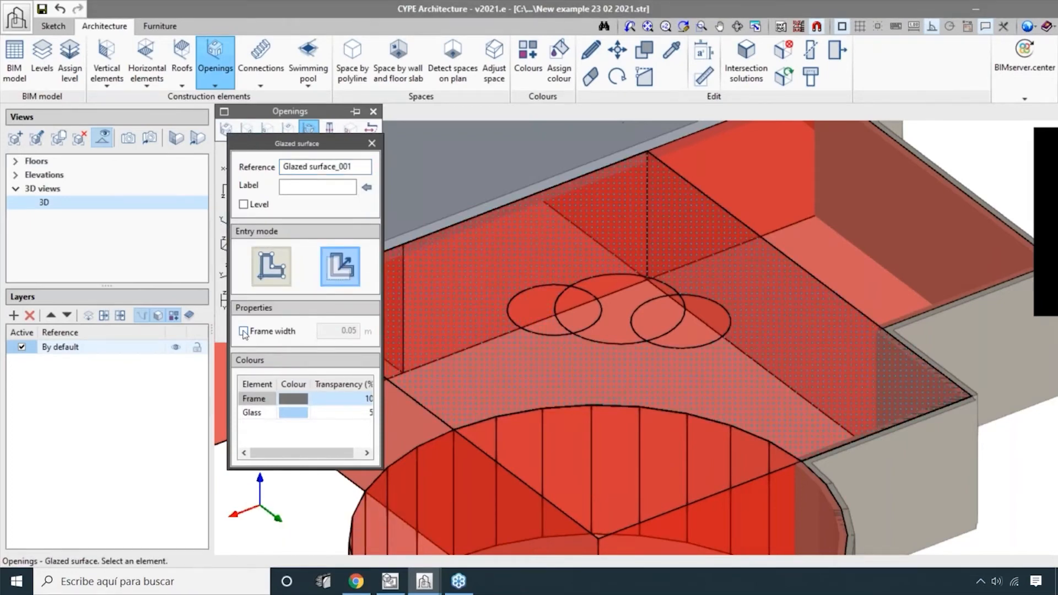
{"action": "scroll", "coordinate": [575, 316], "scroll_direction": "up", "scroll_amount": 2}
{"action": "left_click", "coordinate": [576, 315]}
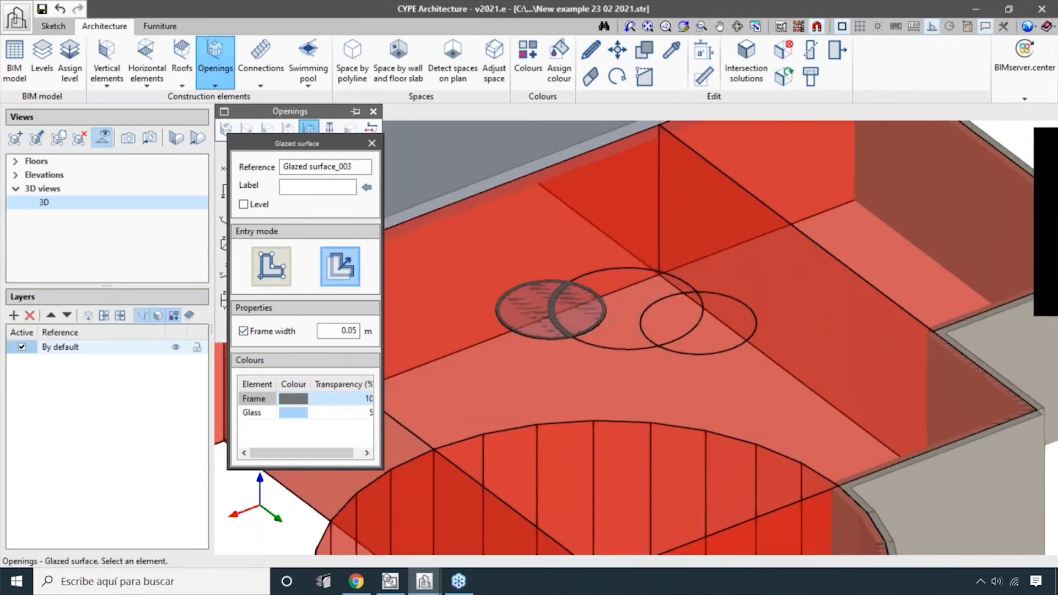
- Glaze the remaining regions of the middle and right circles with the same framed settings
{"action": "left_click", "coordinate": [632, 304]}
{"action": "left_click", "coordinate": [673, 324]}
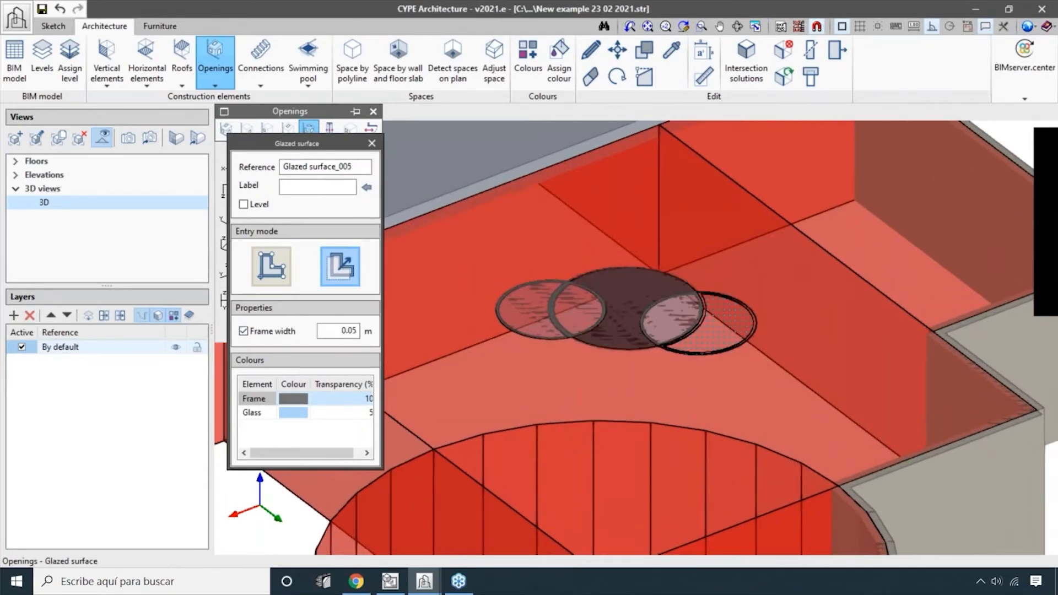
{"action": "left_click", "coordinate": [718, 331]}
{"action": "scroll", "coordinate": [651, 268], "scroll_direction": "up", "scroll_amount": 2}
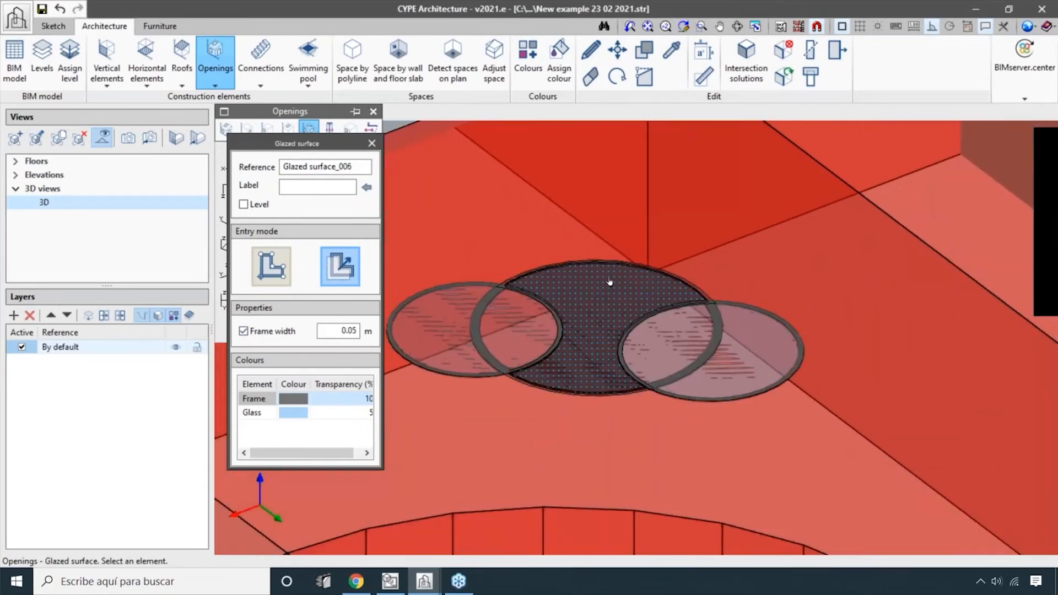
{"action": "scroll", "coordinate": [610, 283], "scroll_direction": "up", "scroll_amount": 1}
- Undo the glazed surfaces on the middle and right circles, keeping those on the left circle
{"action": "key", "text": "ctrl+z"}
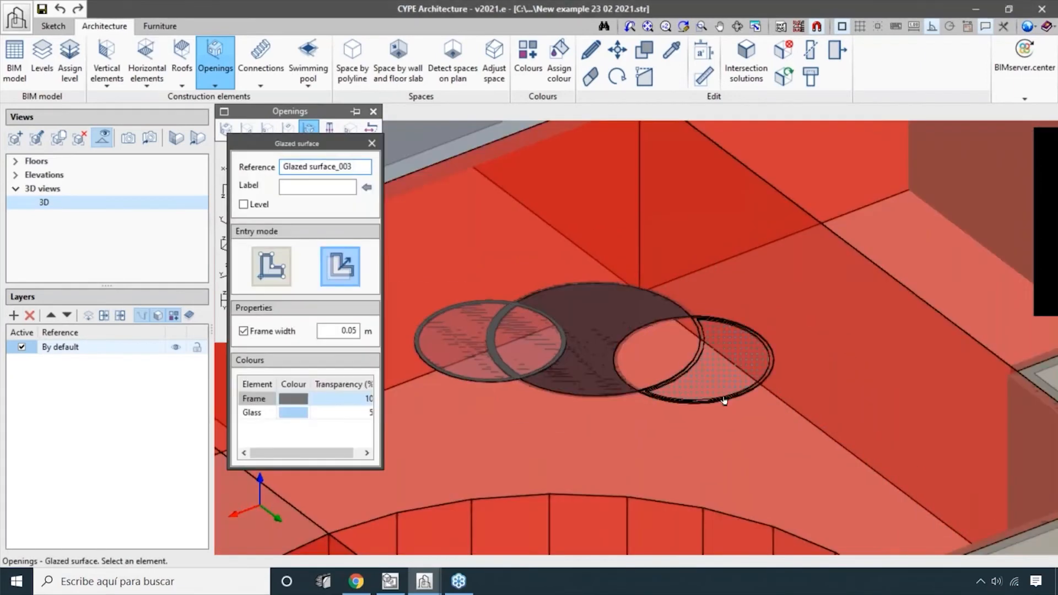
{"action": "key", "text": "ctrl+z"}
{"action": "key", "text": "ctrl+z"}
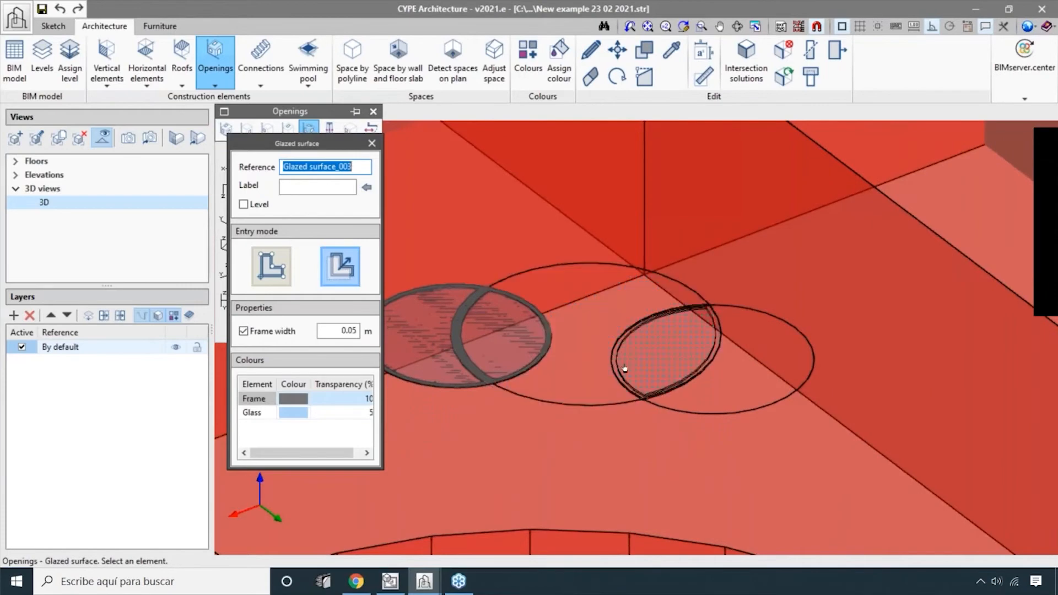
- Recreate the framed glazed surfaces on the middle circle, its overlap with the right circle and the right circle's remainder, and end the command
{"action": "scroll", "coordinate": [624, 366], "scroll_direction": "up", "scroll_amount": 2}
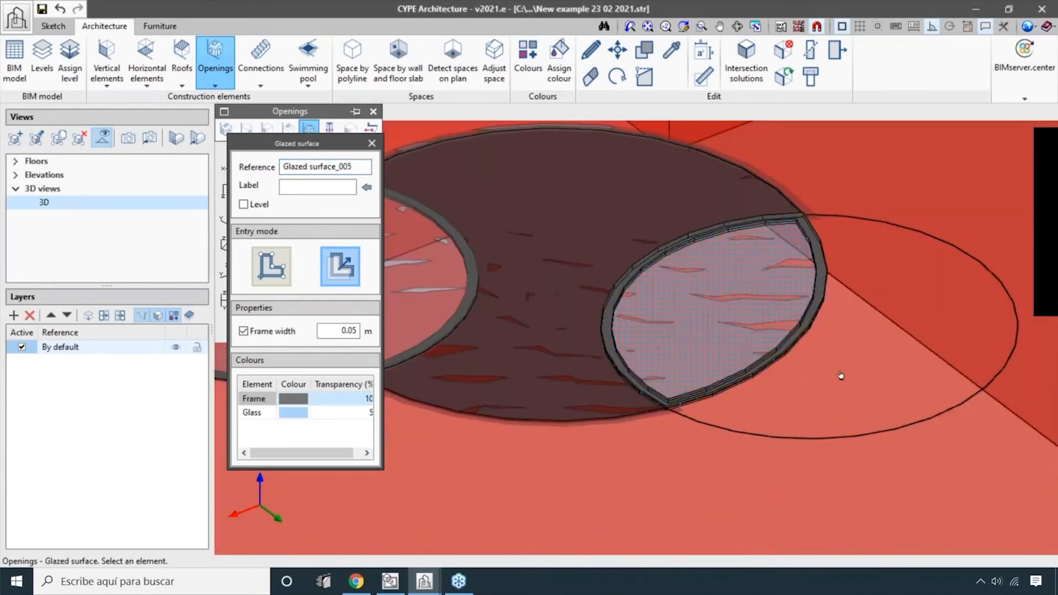
{"action": "left_click", "coordinate": [841, 376]}
{"action": "scroll", "coordinate": [772, 435], "scroll_direction": "down", "scroll_amount": 8}
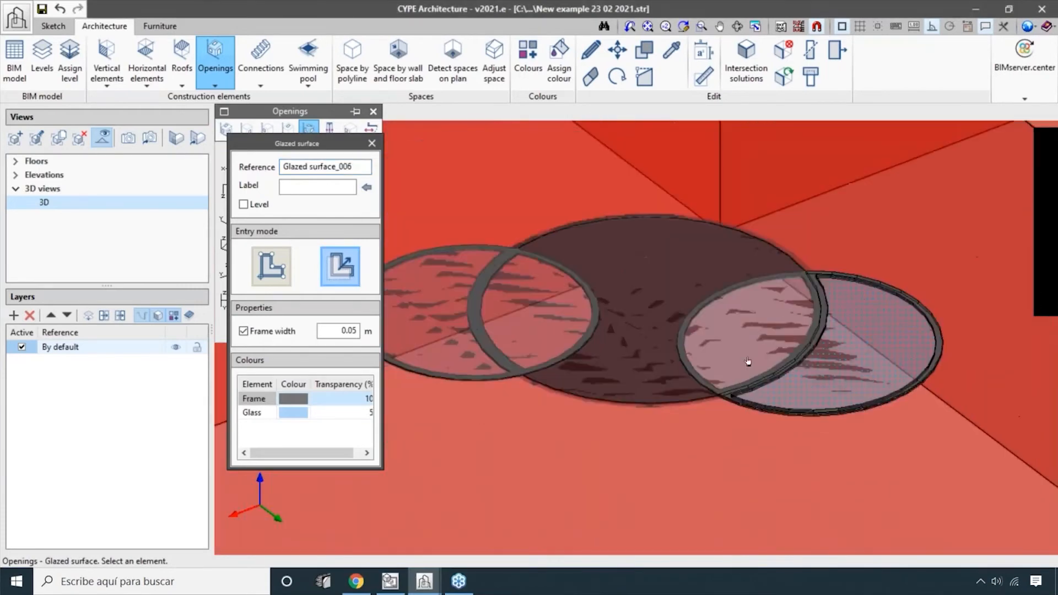
{"action": "scroll", "coordinate": [765, 450], "scroll_direction": "up", "scroll_amount": 4}
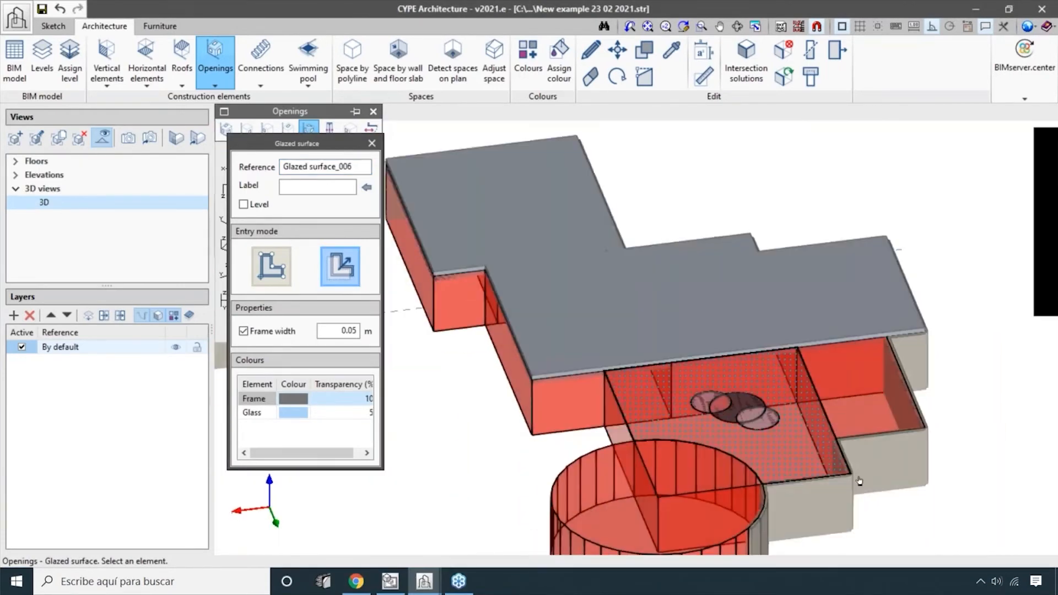
{"action": "left_click", "coordinate": [372, 144]}
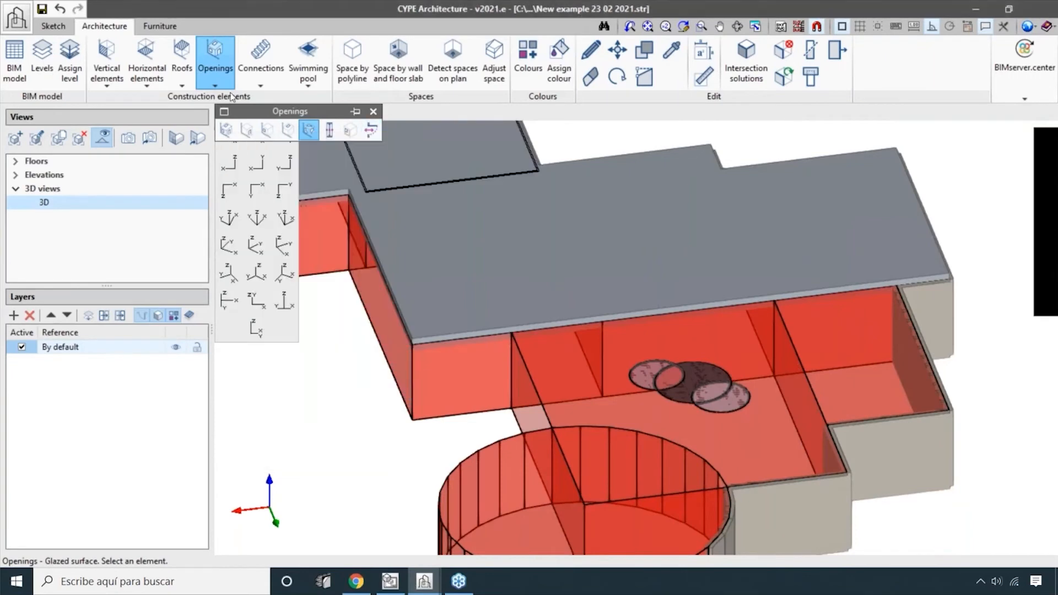
- Ignore the failed security check errors
{"action": "left_click", "coordinate": [603, 329]}
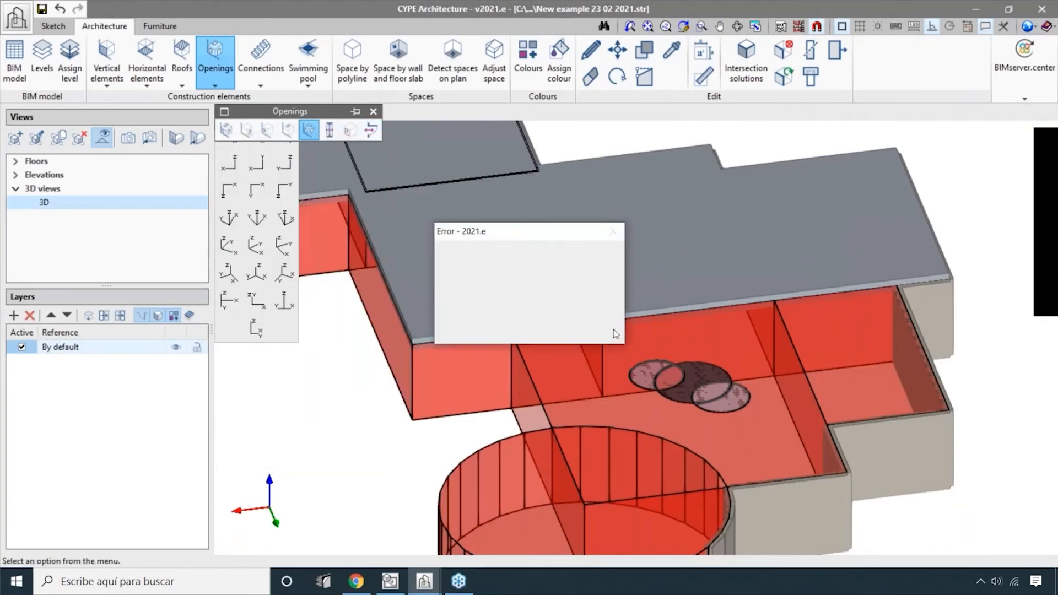
{"action": "left_click", "coordinate": [595, 329]}
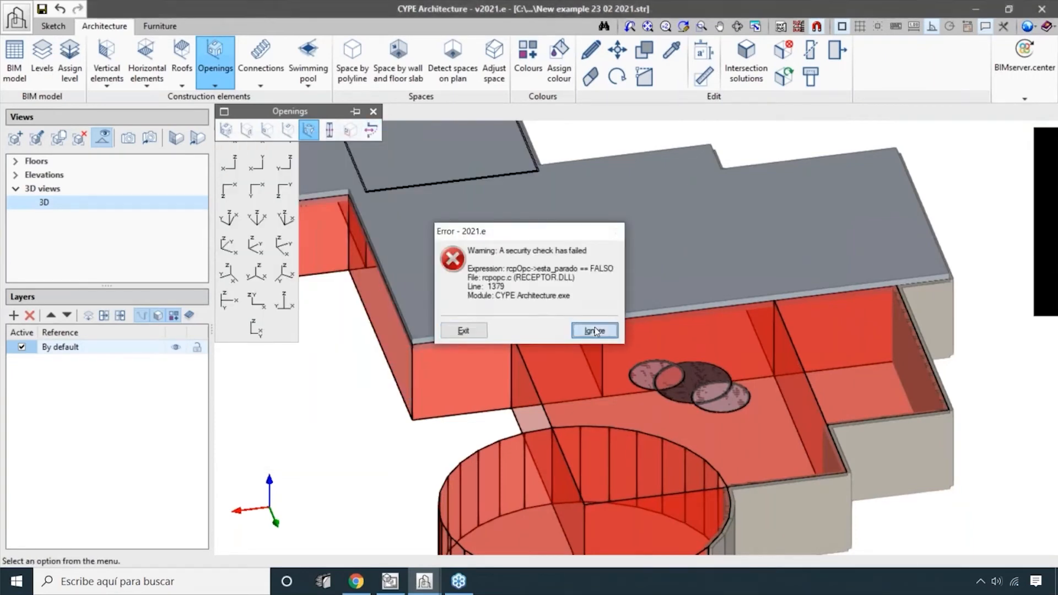
{"action": "left_click", "coordinate": [592, 331]}
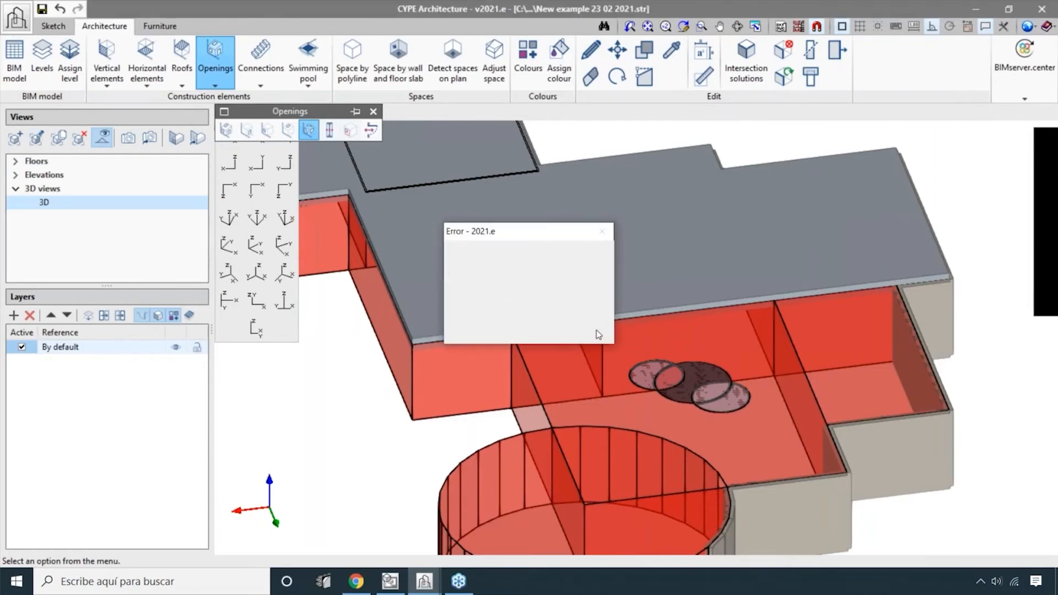
{"action": "left_click", "coordinate": [589, 331]}
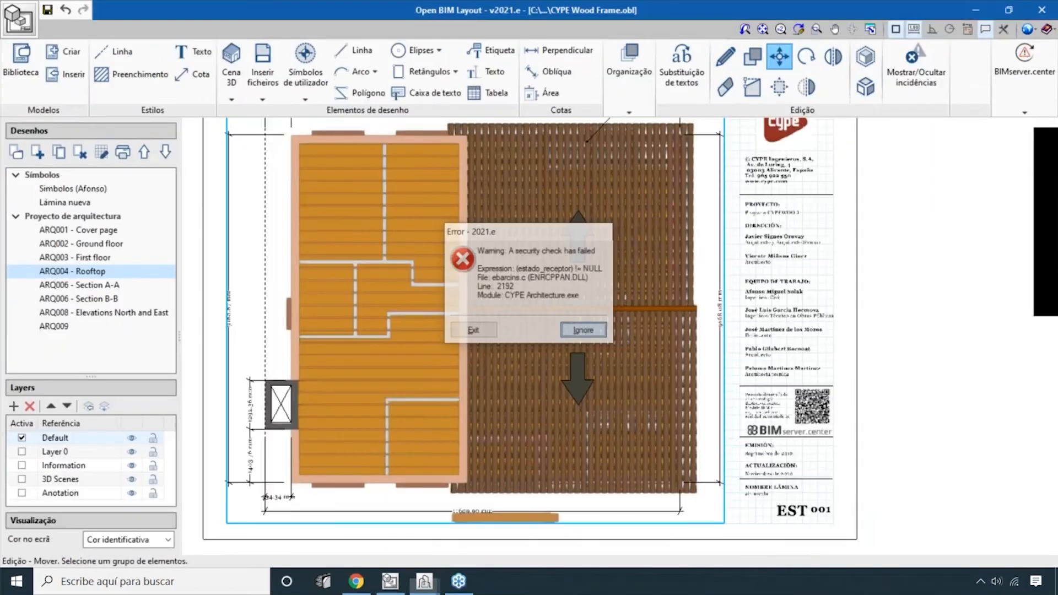
{"action": "left_click", "coordinate": [629, 435]}
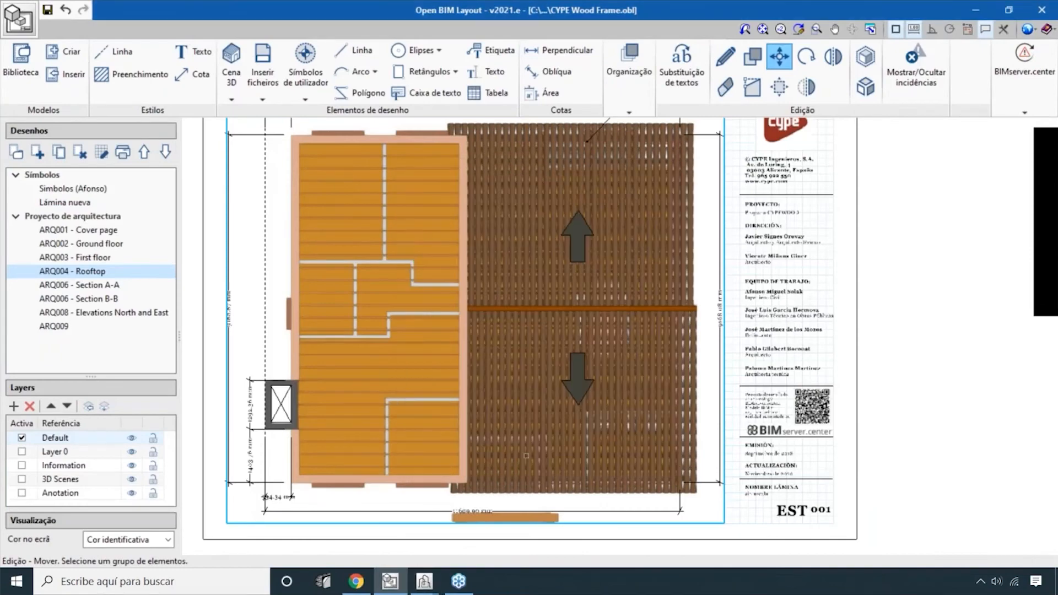
- Switch to the open CYPE BIM Experience model in CYPE Architecture and bring the free area beside the tower into view
{"action": "mouse_move", "coordinate": [436, 573]}
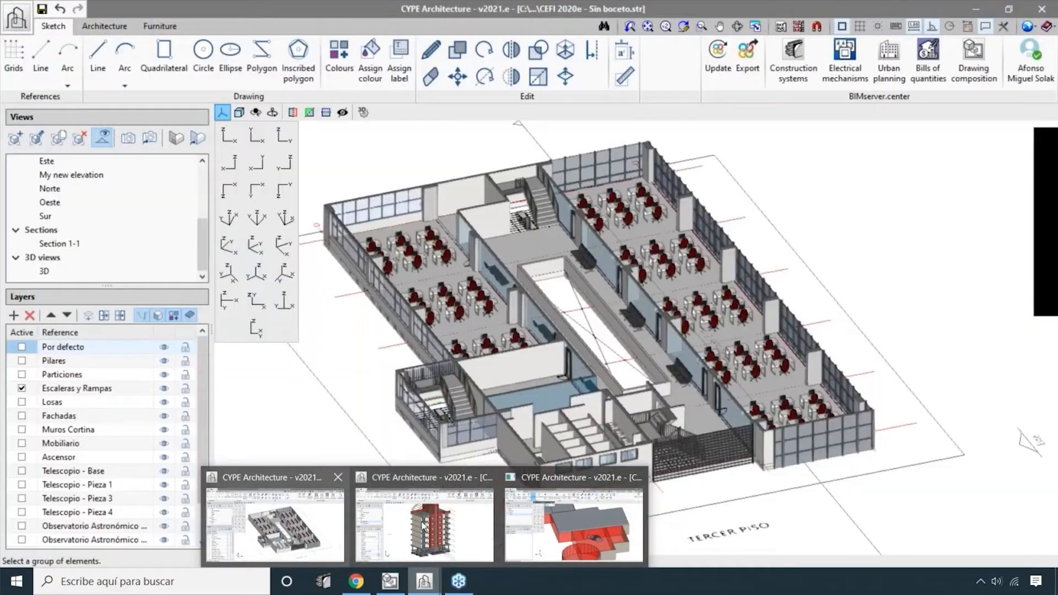
{"action": "left_click", "coordinate": [467, 528]}
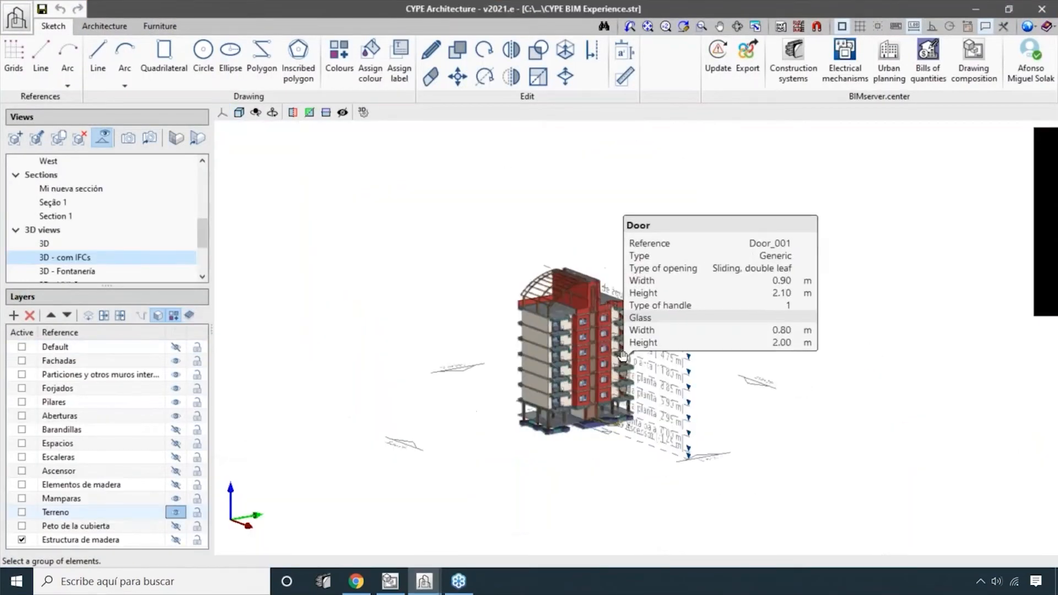
{"action": "middle_click_drag", "start_coordinate": [675, 429], "coordinate": [200, 65], "text": "shift"}
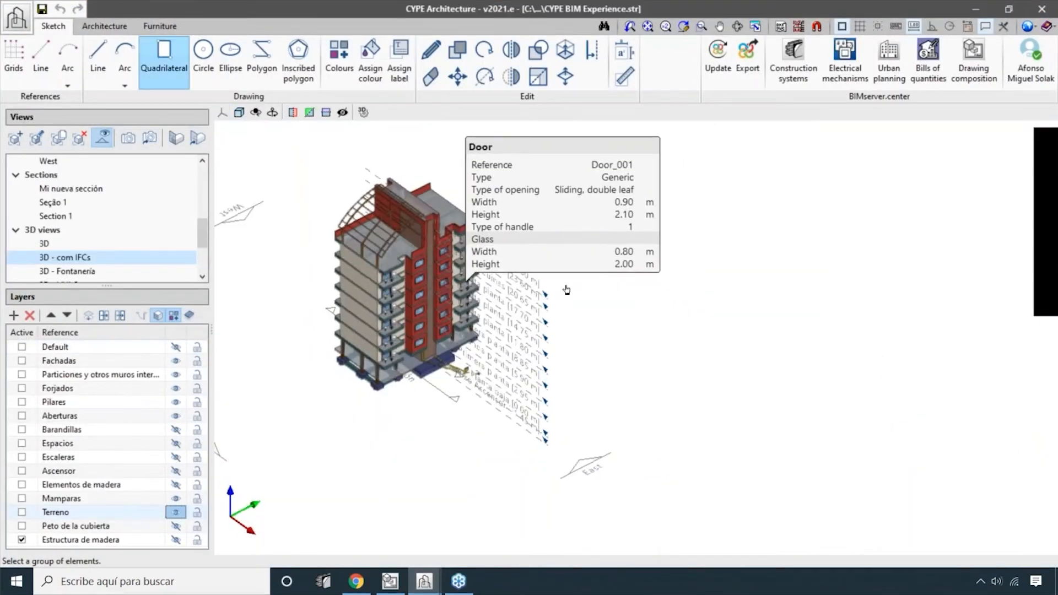
{"action": "middle_click_drag", "start_coordinate": [633, 336], "coordinate": [500, 282]}
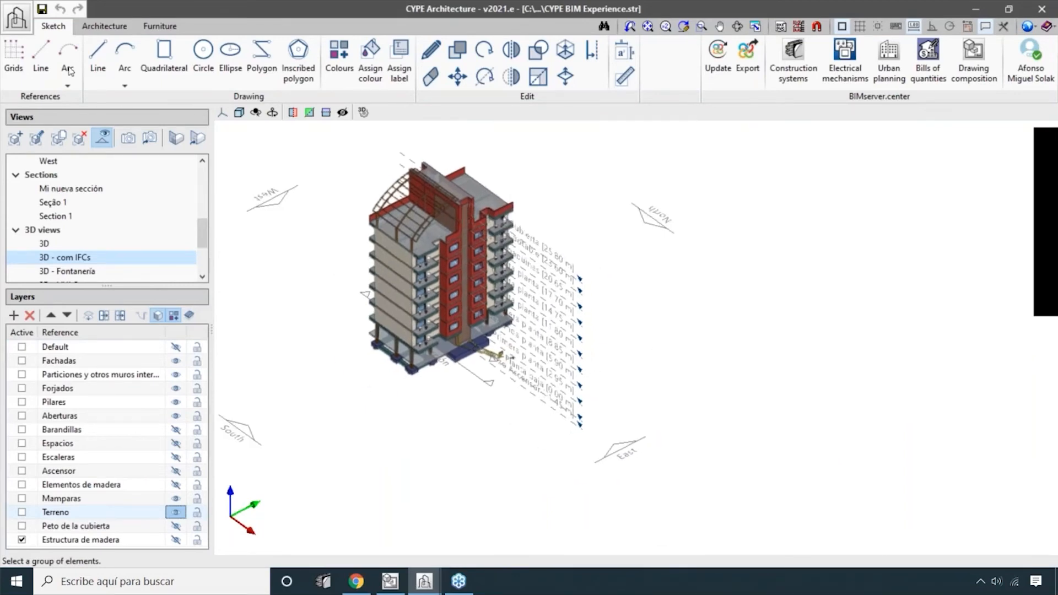
- Draw a straight curtain wall 20 m long and 3 m high in the empty area beside the tower
{"action": "left_click", "coordinate": [99, 25]}
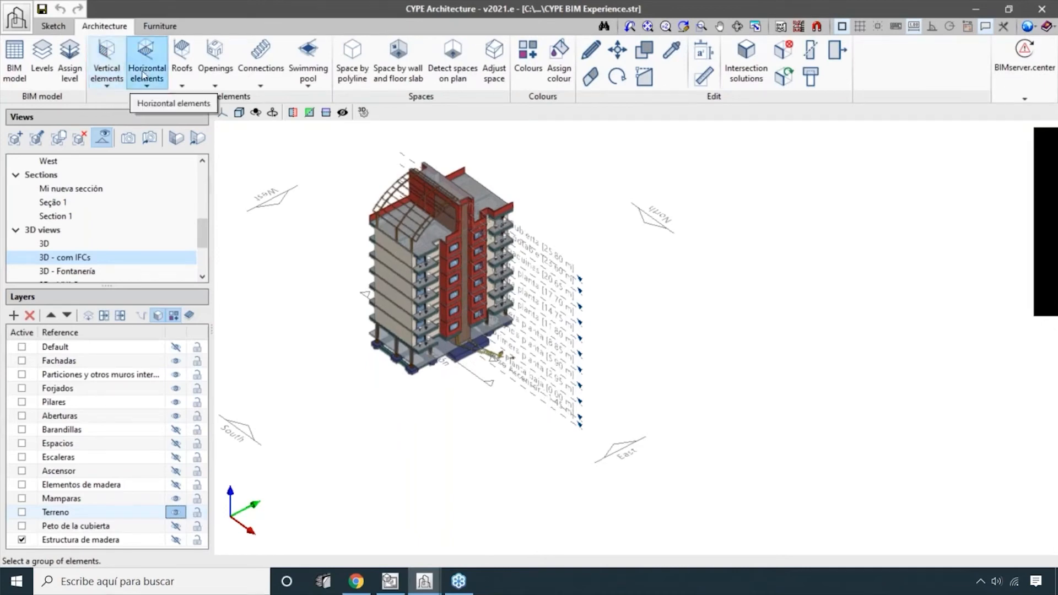
{"action": "left_click", "coordinate": [106, 52]}
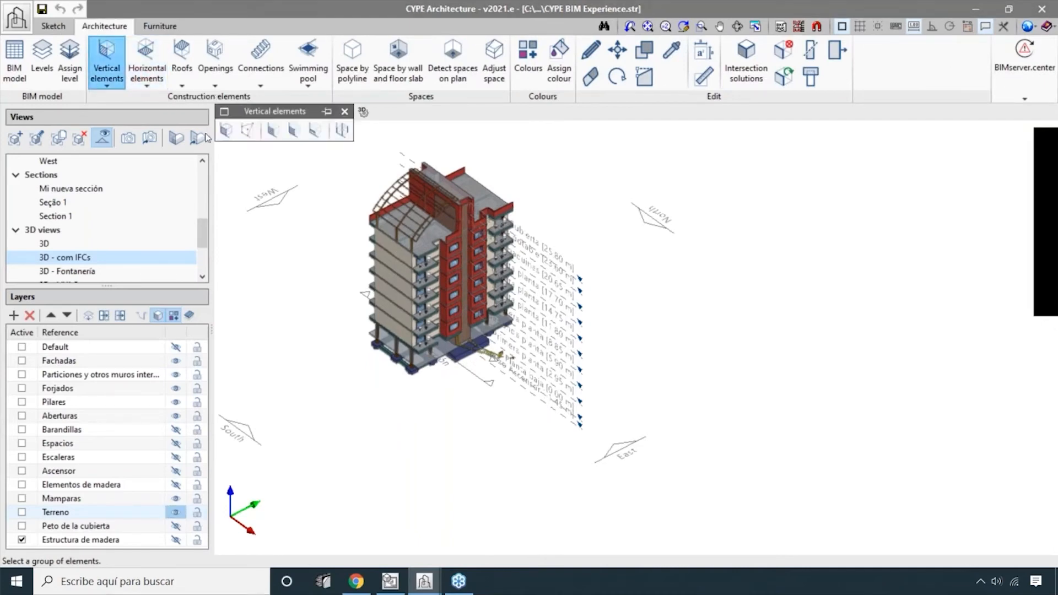
{"action": "left_click", "coordinate": [272, 132]}
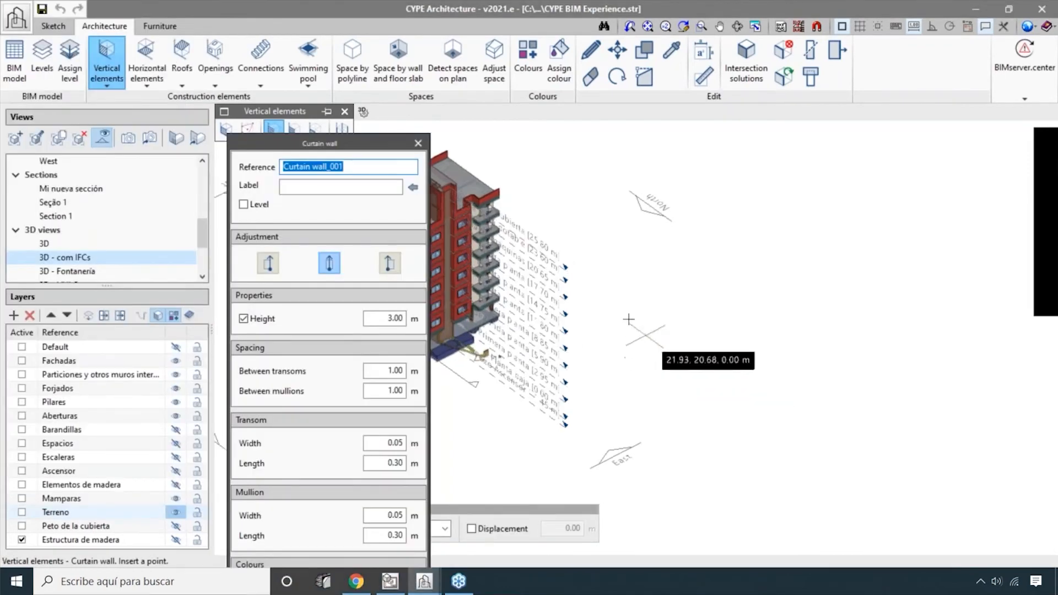
{"action": "left_click_drag", "start_coordinate": [287, 138], "coordinate": [264, 100]}
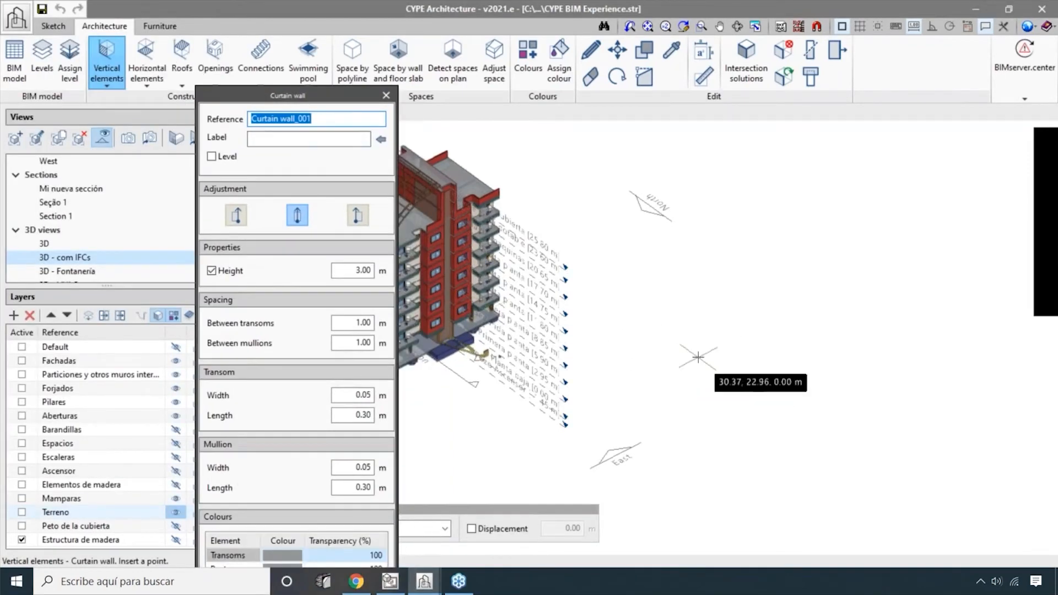
{"action": "left_click", "coordinate": [697, 357]}
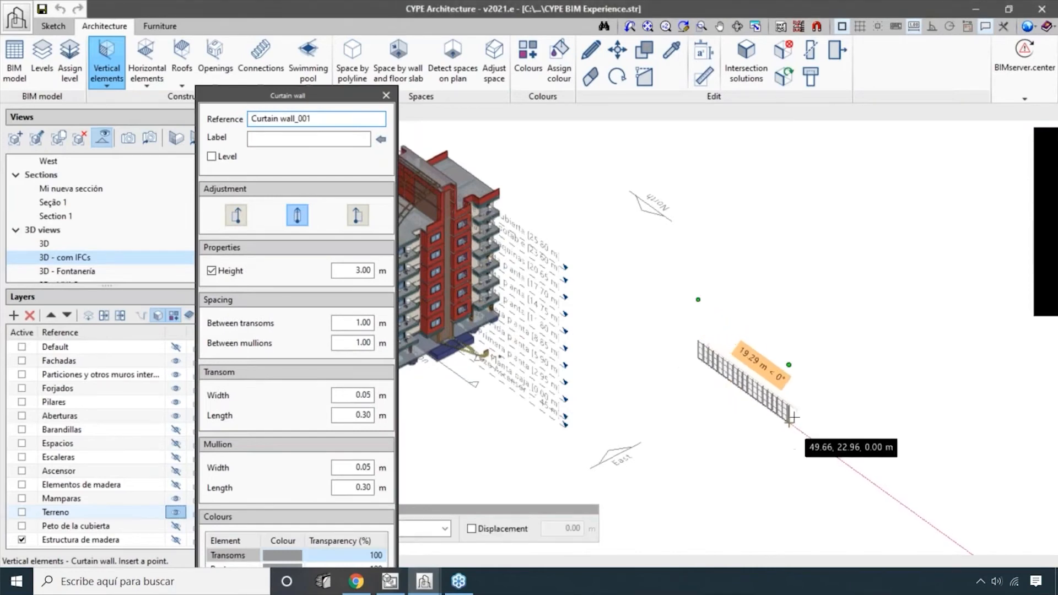
{"action": "key", "text": "Tab"}
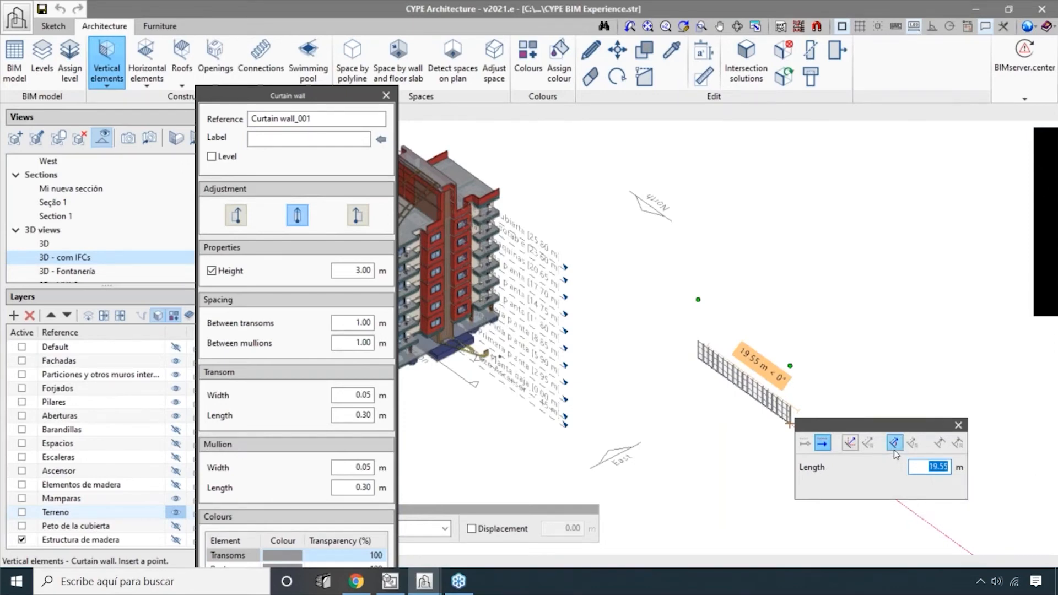
{"action": "type", "text": "20"}
{"action": "key", "text": "Return"}
{"action": "key", "text": "Escape"}
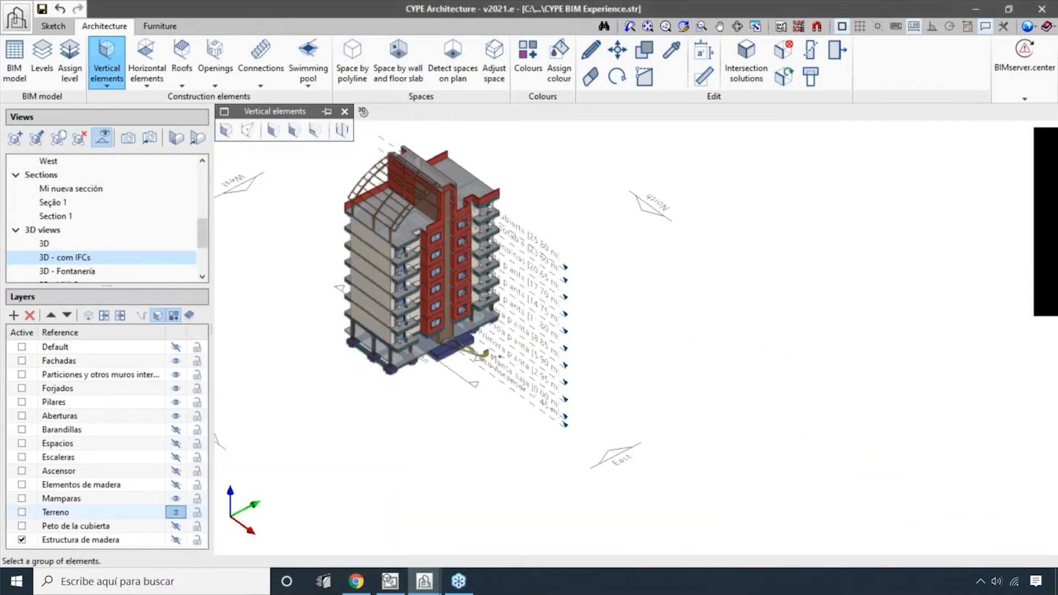
- Make the Estructura de madera layer visible to show the curtain wall placed on it
{"action": "scroll", "coordinate": [725, 419], "scroll_direction": "up", "scroll_amount": 3}
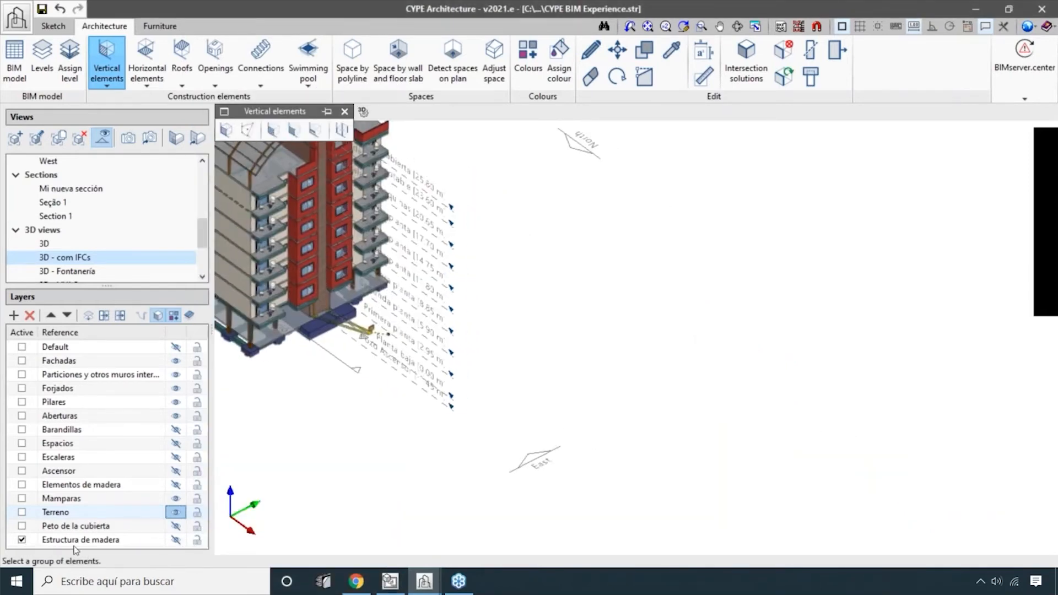
{"action": "left_click", "coordinate": [175, 540]}
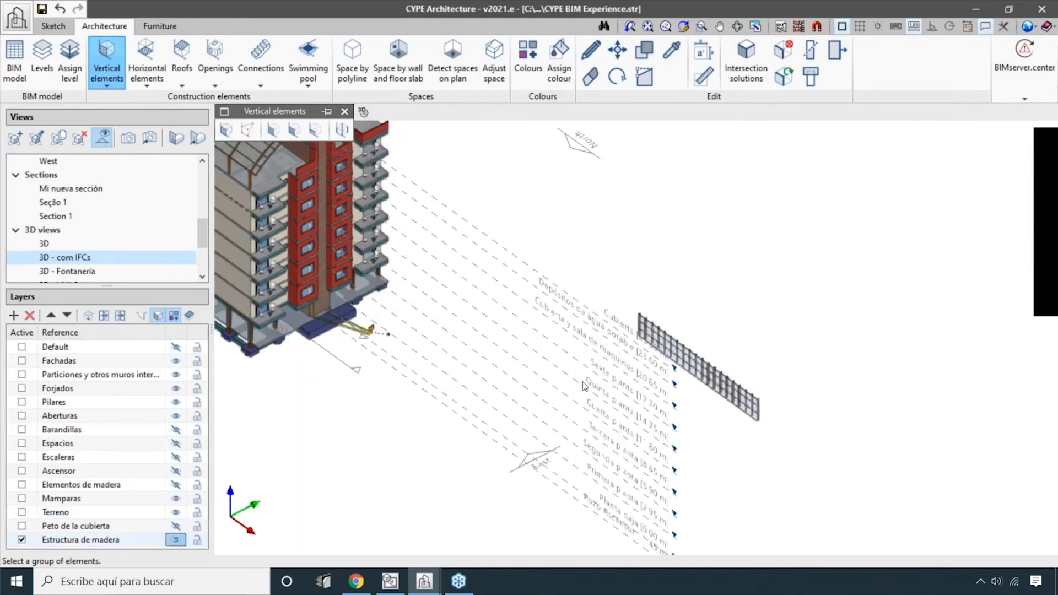
{"action": "scroll", "coordinate": [586, 386], "scroll_direction": "up", "scroll_amount": 2}
{"action": "middle_click_drag", "start_coordinate": [614, 392], "coordinate": [534, 389]}
{"action": "scroll", "coordinate": [709, 328], "scroll_direction": "up", "scroll_amount": 2}
{"action": "scroll", "coordinate": [587, 317], "scroll_direction": "down", "scroll_amount": 2}
{"action": "middle_click_drag", "start_coordinate": [691, 320], "coordinate": [573, 338]}
- Edit the curtain wall, setting its height to 9 m and the spacing between transoms to 0.5 m
{"action": "left_click", "coordinate": [591, 50]}
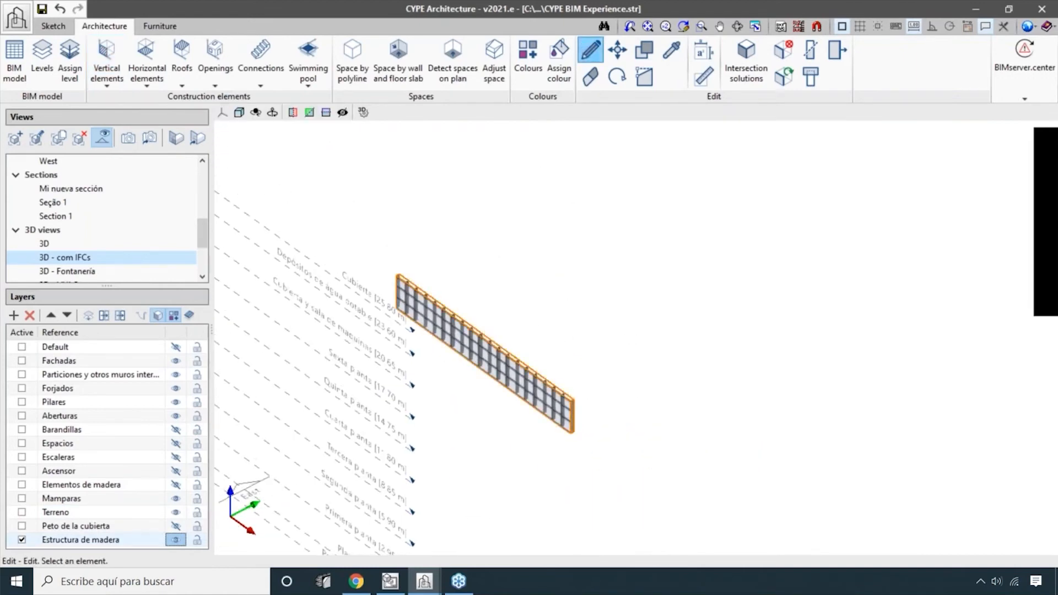
{"action": "left_click", "coordinate": [496, 358]}
{"action": "left_click_drag", "start_coordinate": [561, 22], "coordinate": [815, 8]}
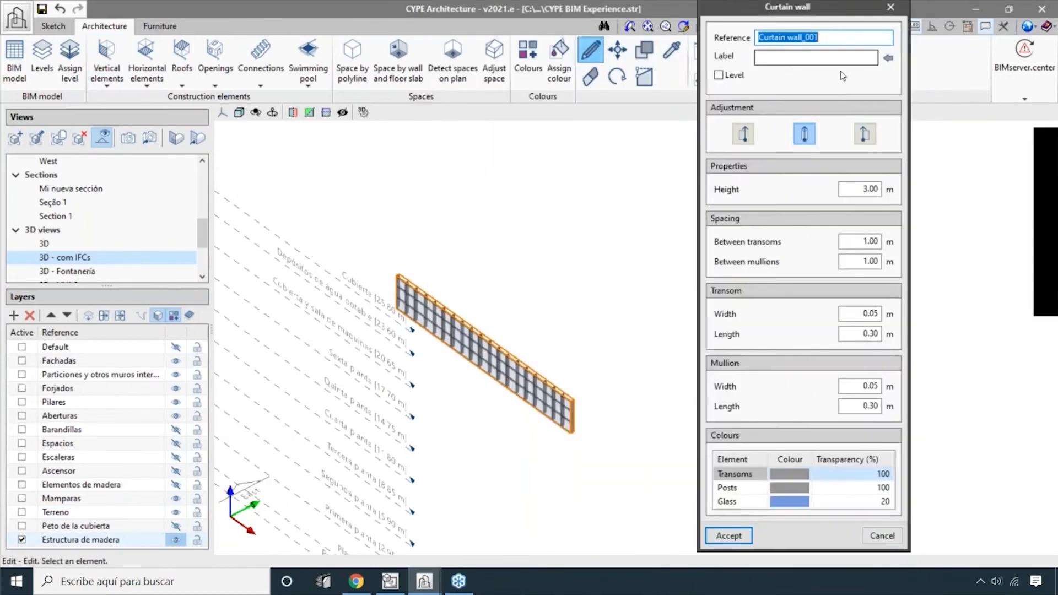
{"action": "double_click", "coordinate": [863, 189]}
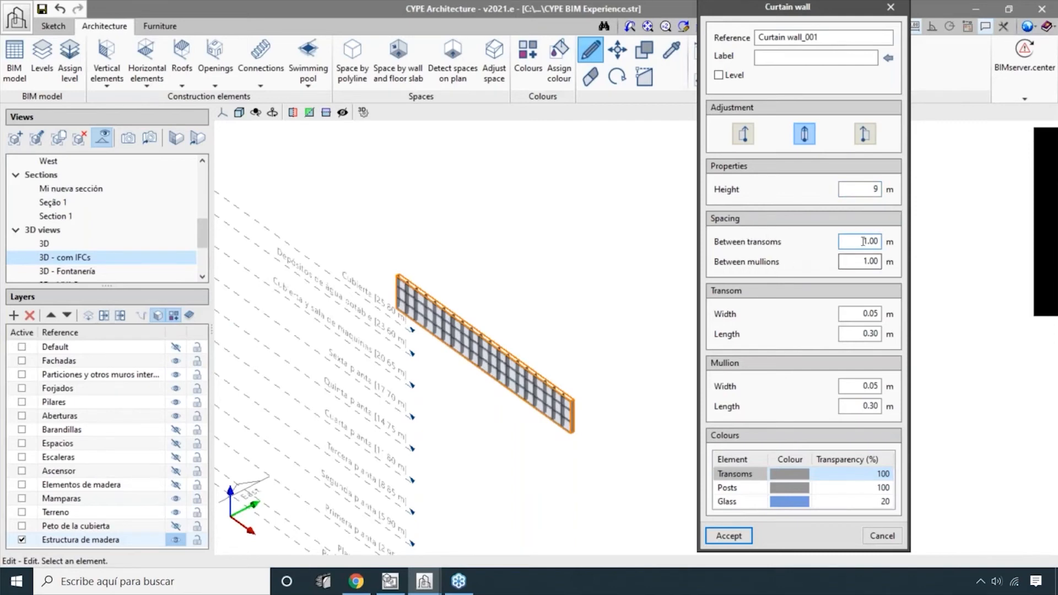
{"action": "type", "text": "0.5"}
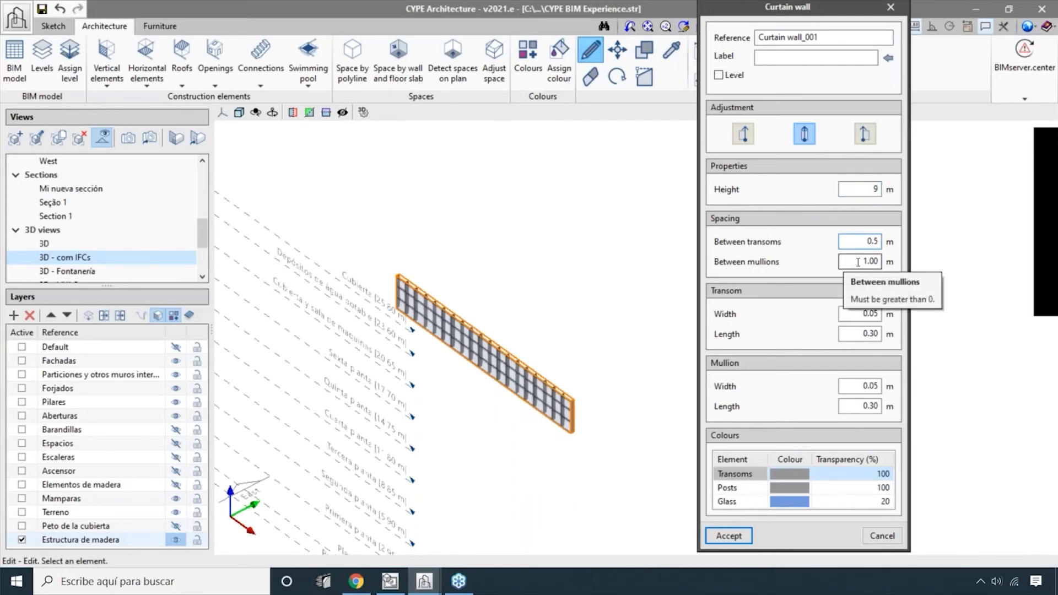
- Set the curtain wall's mullion spacing to 0.5 m and both the transom and mullion lengths to 0.05 m
{"action": "double_click", "coordinate": [858, 262]}
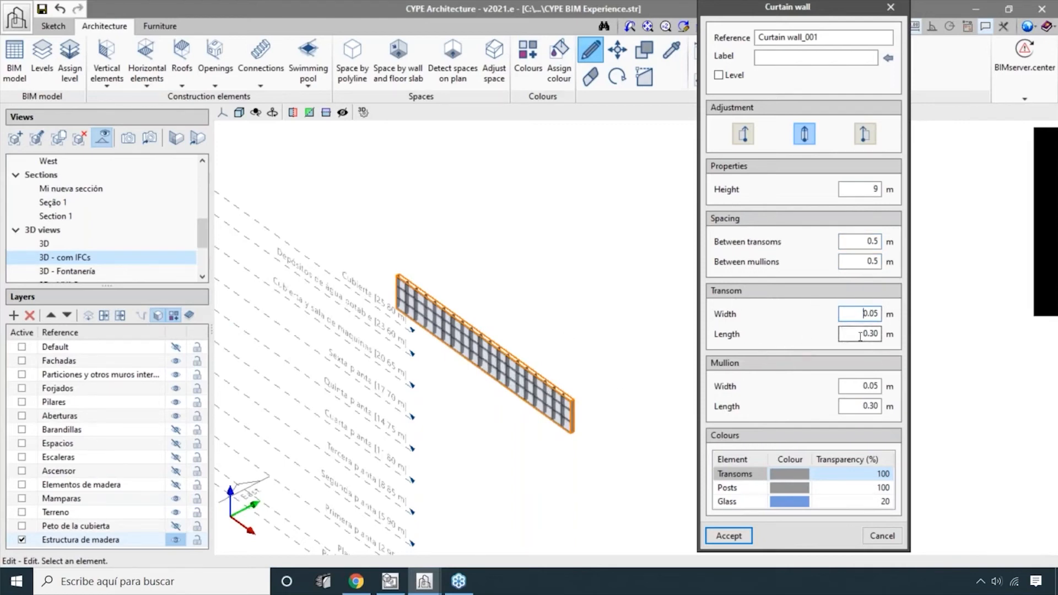
{"action": "left_click_drag", "start_coordinate": [878, 314], "coordinate": [894, 319]}
{"action": "type", "text": "0.05"}
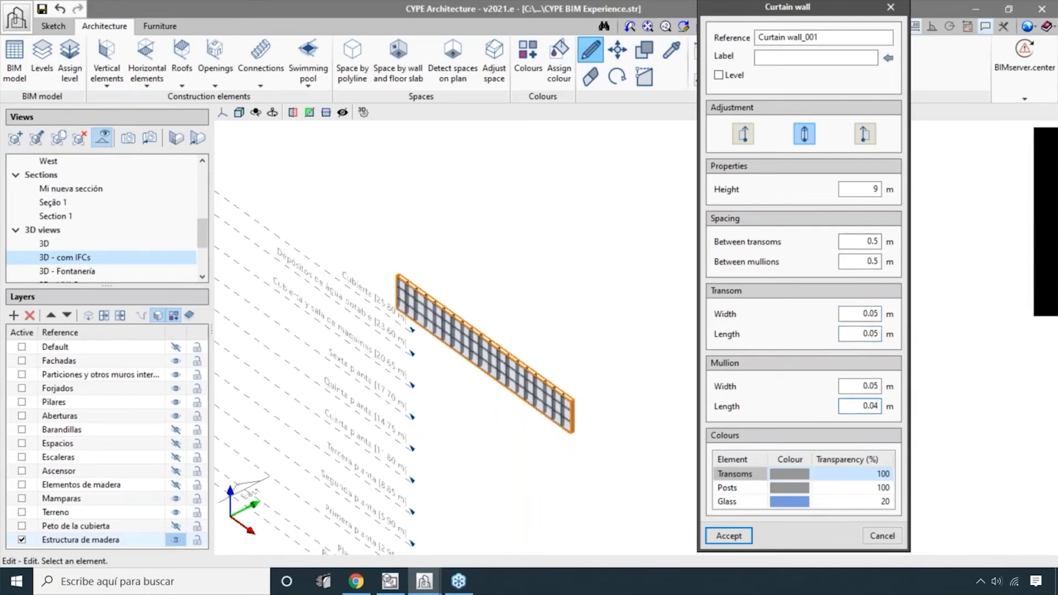
- Change the curtain wall's glass colour to orange-red and apply the edited properties
{"action": "left_click", "coordinate": [796, 504]}
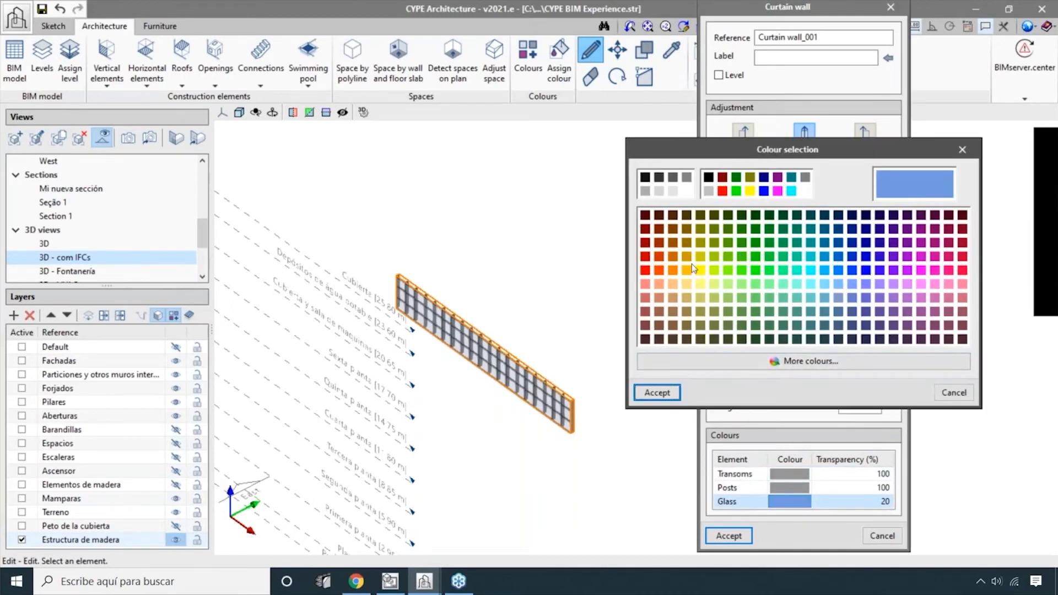
{"action": "left_click", "coordinate": [661, 269]}
{"action": "left_click", "coordinate": [655, 394]}
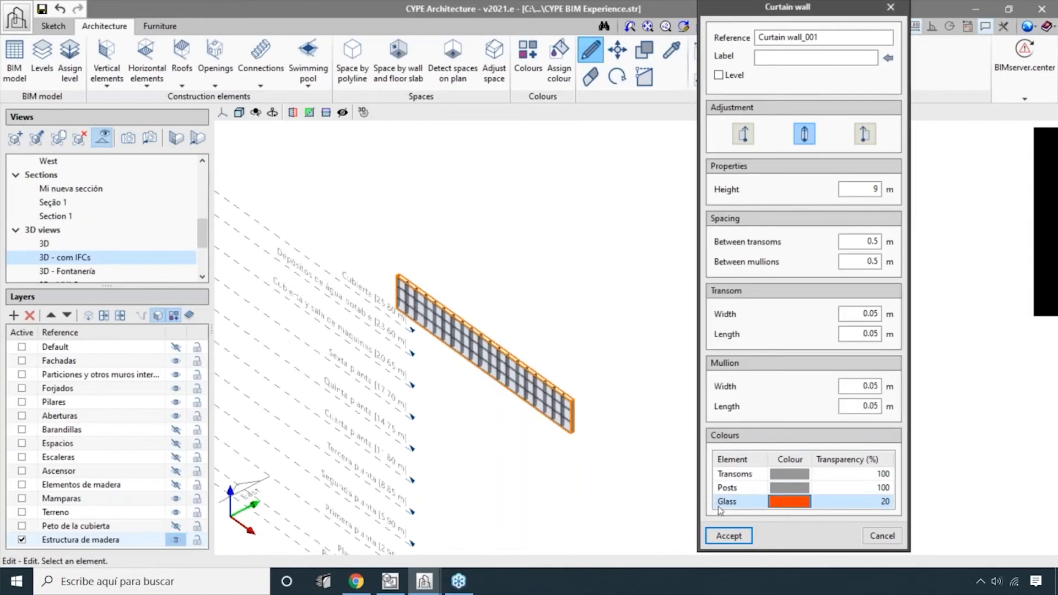
{"action": "left_click", "coordinate": [728, 536]}
- Examine the edited curtain wall's grid and glass colour up close and from the opposite side
{"action": "scroll", "coordinate": [705, 316], "scroll_direction": "up", "scroll_amount": 5}
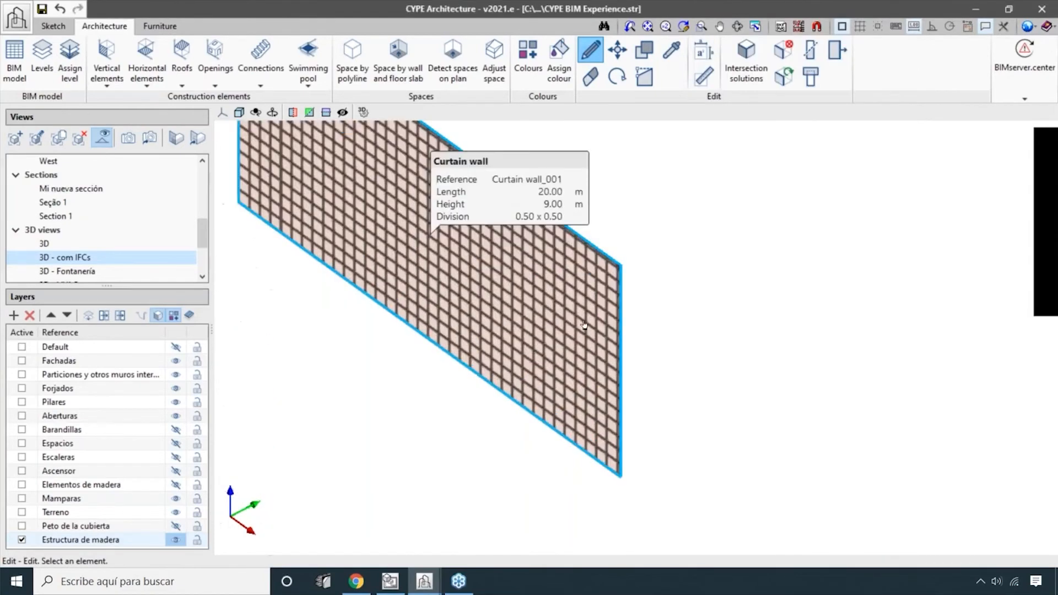
{"action": "middle_click_drag", "start_coordinate": [704, 316], "coordinate": [767, 311]}
{"action": "middle_click_drag", "start_coordinate": [761, 397], "coordinate": [558, 444], "text": "shift"}
{"action": "scroll", "coordinate": [581, 409], "scroll_direction": "down", "scroll_amount": 2}
{"action": "scroll", "coordinate": [614, 367], "scroll_direction": "down", "scroll_amount": 3}
{"action": "scroll", "coordinate": [620, 398], "scroll_direction": "up", "scroll_amount": 1}
{"action": "scroll", "coordinate": [634, 386], "scroll_direction": "up", "scroll_amount": 1}
{"action": "scroll", "coordinate": [610, 138], "scroll_direction": "down", "scroll_amount": 2}
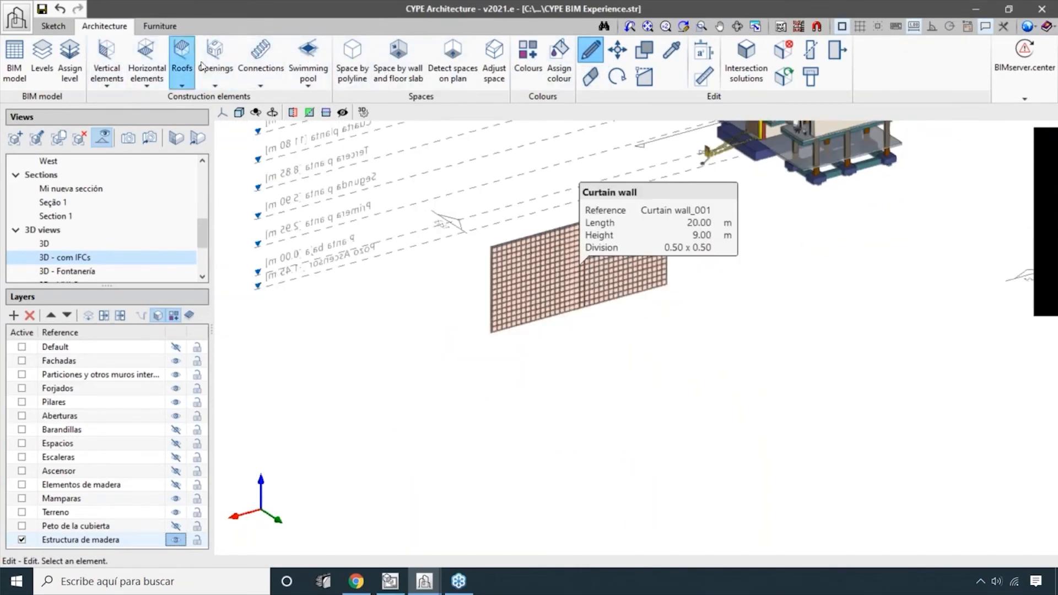
- Draw a second curtain wall 4 m high and about 16.35 m long, parallel in front of the existing one
{"action": "left_click", "coordinate": [106, 60]}
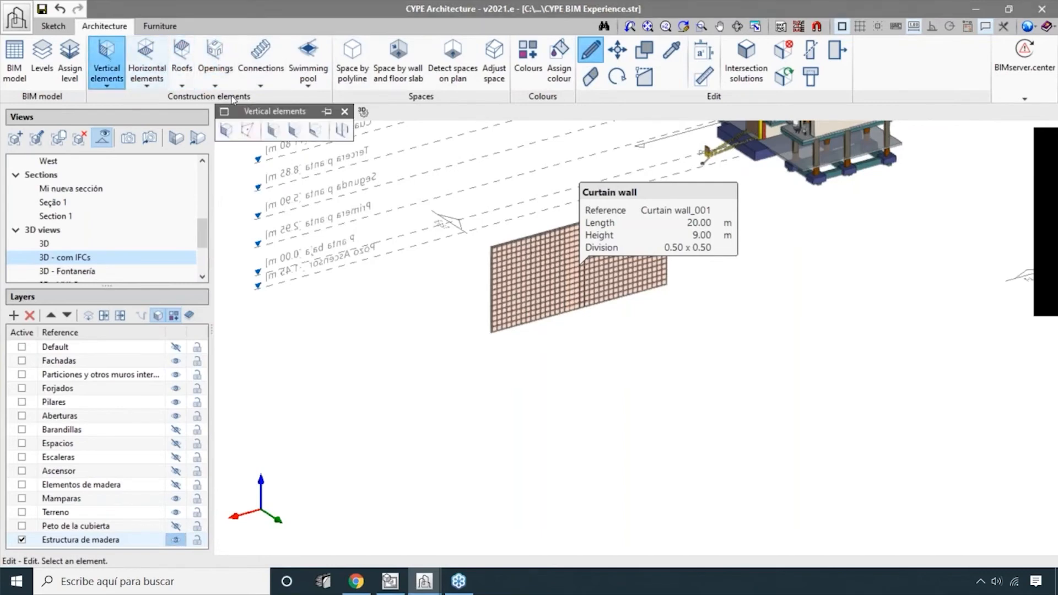
{"action": "left_click", "coordinate": [274, 131]}
{"action": "left_click", "coordinate": [349, 237]}
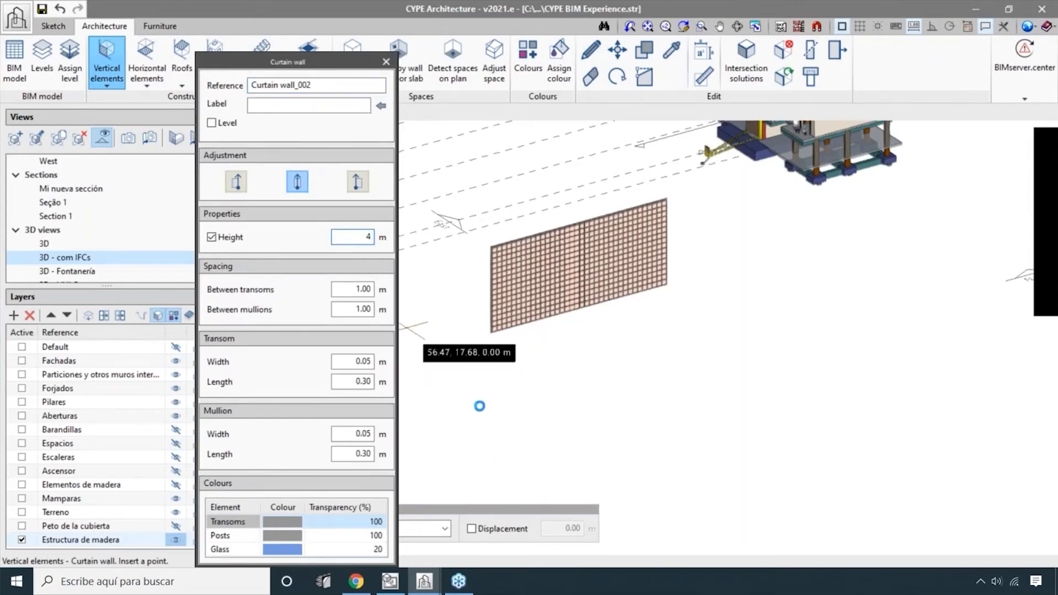
{"action": "key", "text": "Tab"}
{"action": "left_click", "coordinate": [452, 393]}
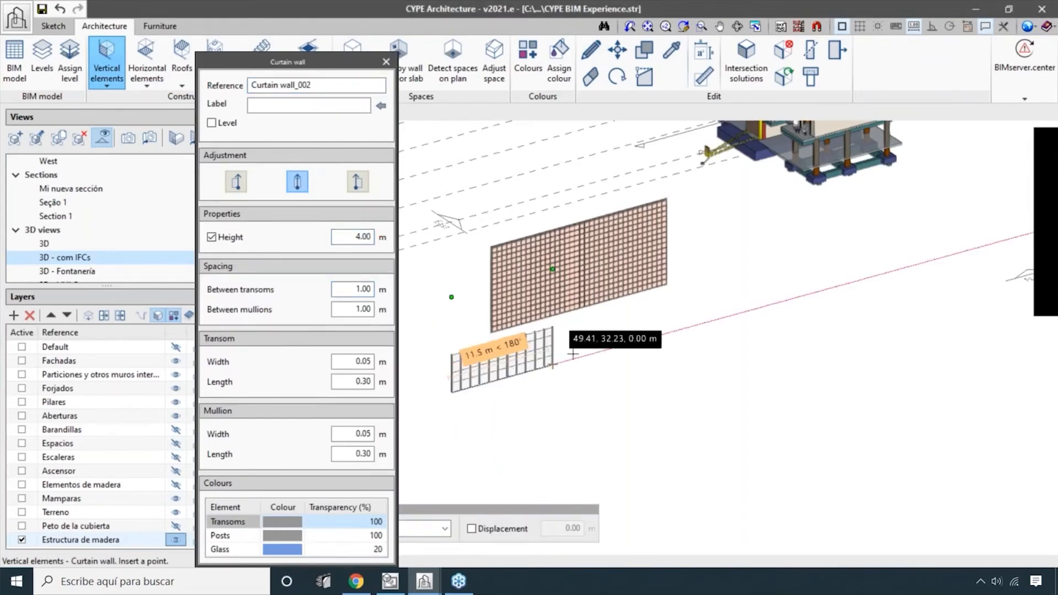
{"action": "key", "text": "Tab"}
{"action": "key", "text": "Return"}
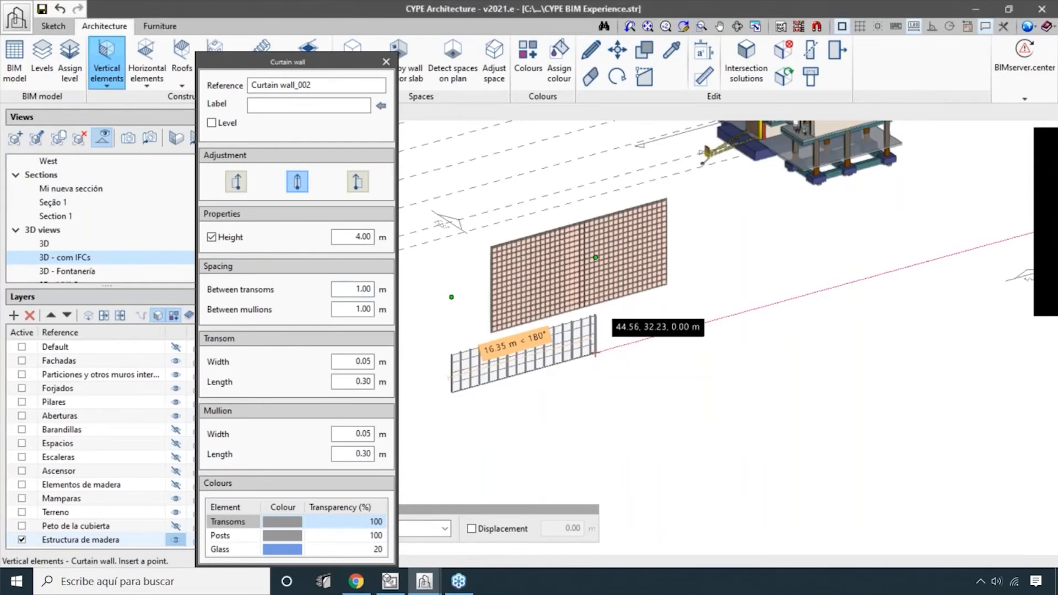
{"action": "right_click", "coordinate": [617, 352]}
- Copy only the level, label and colour from the 9 m high curtain wall to the smaller one
{"action": "middle_click_drag", "start_coordinate": [590, 300], "coordinate": [665, 299]}
{"action": "scroll", "coordinate": [664, 298], "scroll_direction": "up", "scroll_amount": 3}
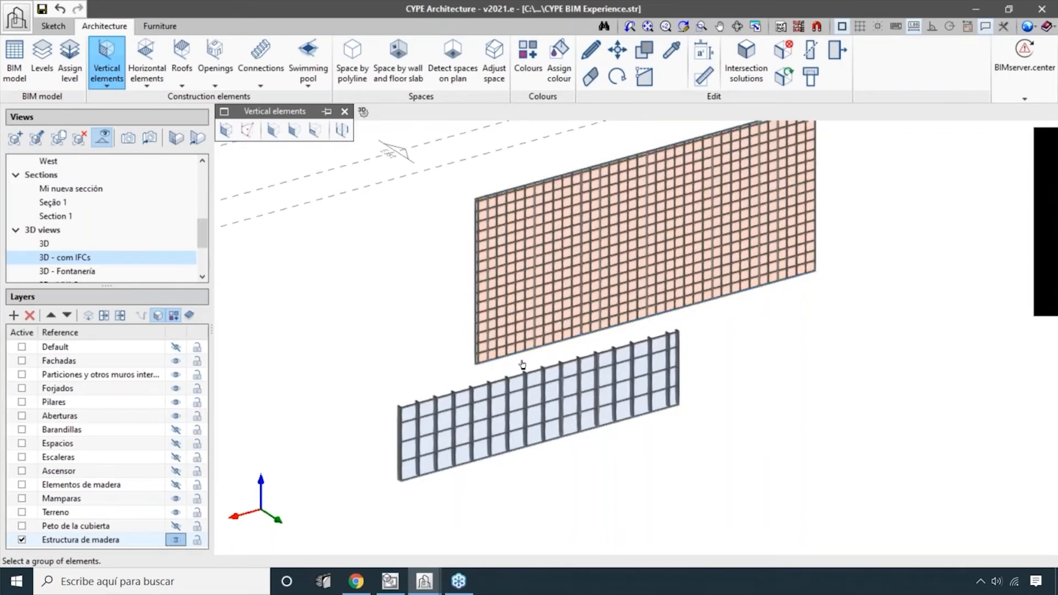
{"action": "scroll", "coordinate": [716, 403], "scroll_direction": "down", "scroll_amount": 1}
{"action": "middle_click_drag", "start_coordinate": [713, 407], "coordinate": [702, 425]}
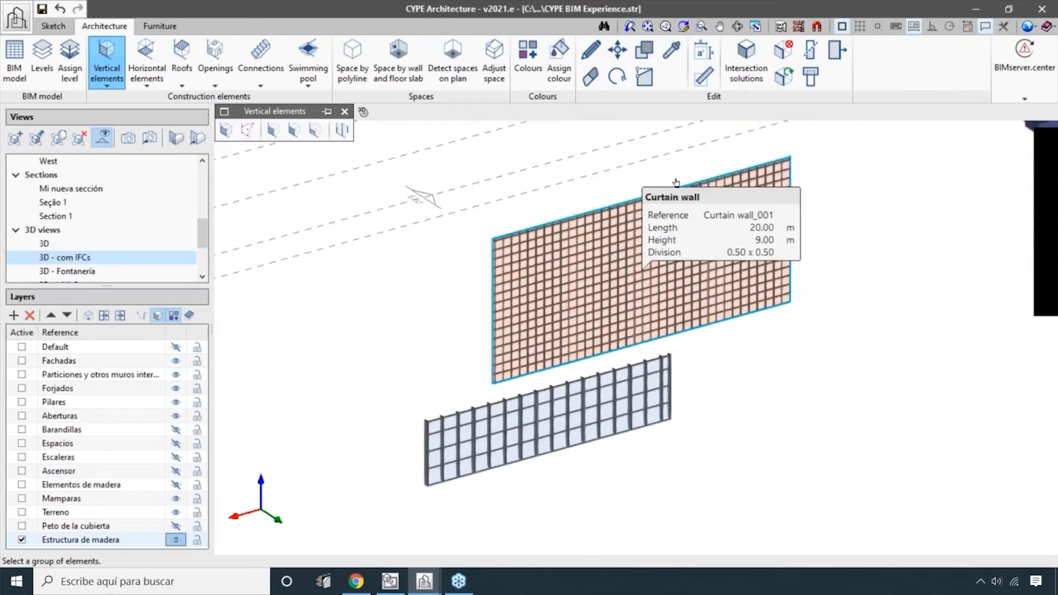
{"action": "left_click", "coordinate": [672, 51]}
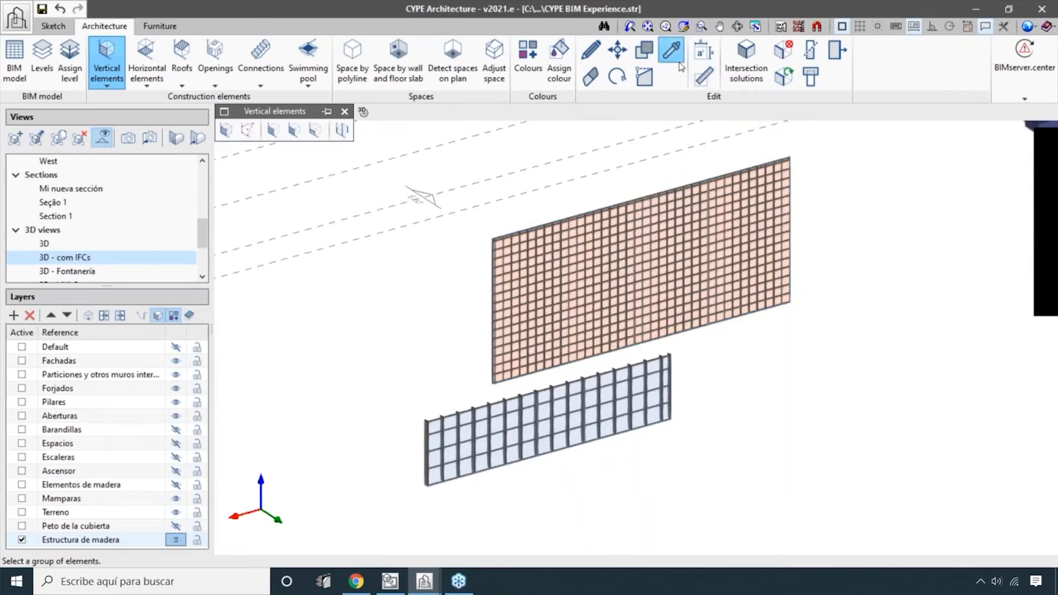
{"action": "left_click", "coordinate": [613, 236]}
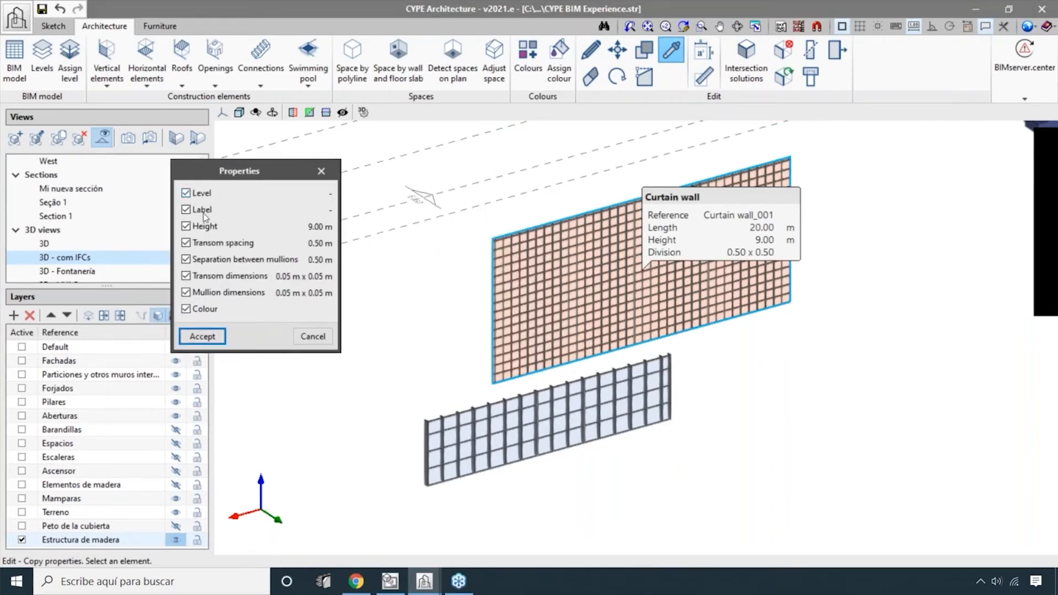
{"action": "left_click", "coordinate": [188, 227]}
{"action": "left_click", "coordinate": [204, 293]}
{"action": "left_click", "coordinate": [207, 276]}
{"action": "left_click", "coordinate": [212, 259]}
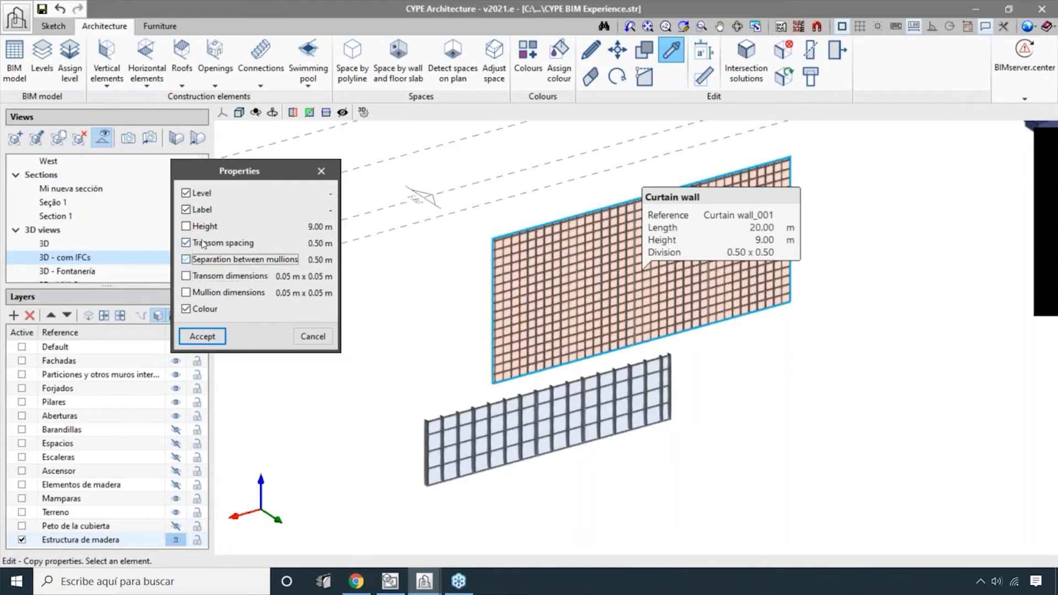
{"action": "left_click", "coordinate": [216, 243]}
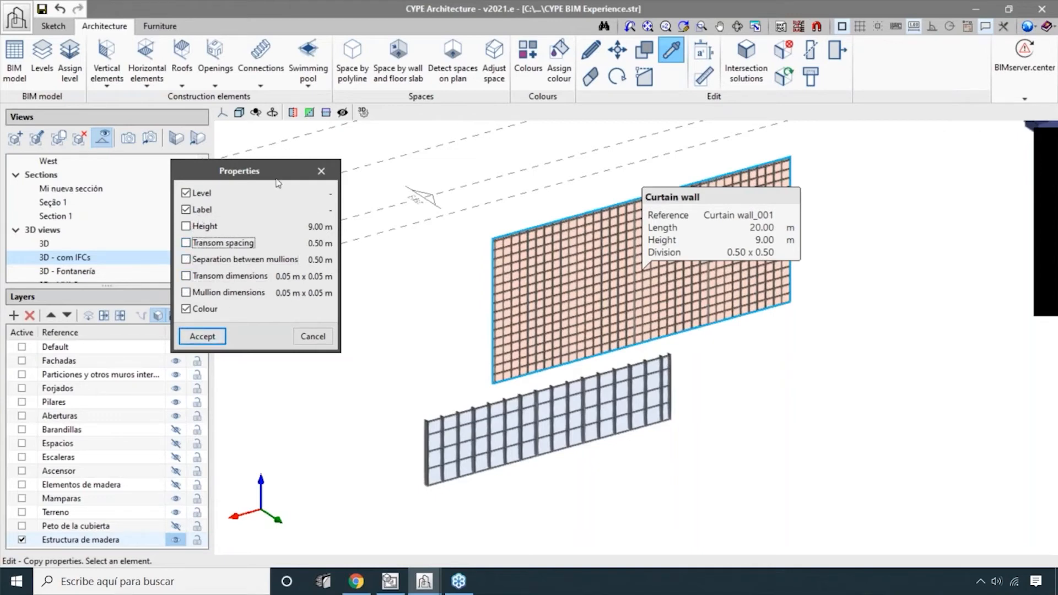
{"action": "left_click", "coordinate": [203, 336]}
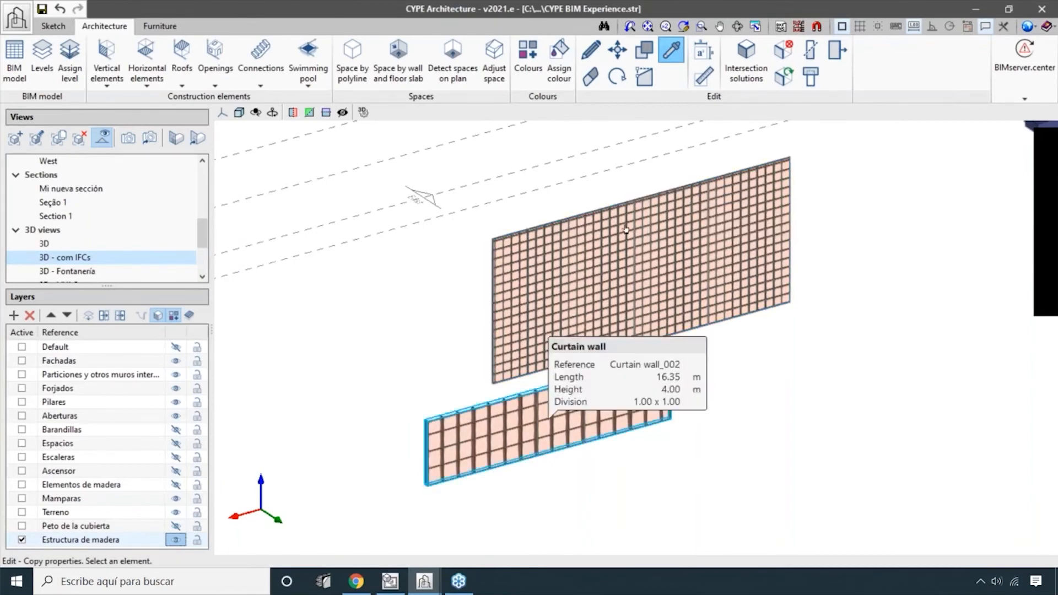
- Copy all properties except height, including transom and mullion spacing and dimensions, from the larger curtain wall to the smaller one
{"action": "scroll", "coordinate": [569, 383], "scroll_direction": "down", "scroll_amount": 2}
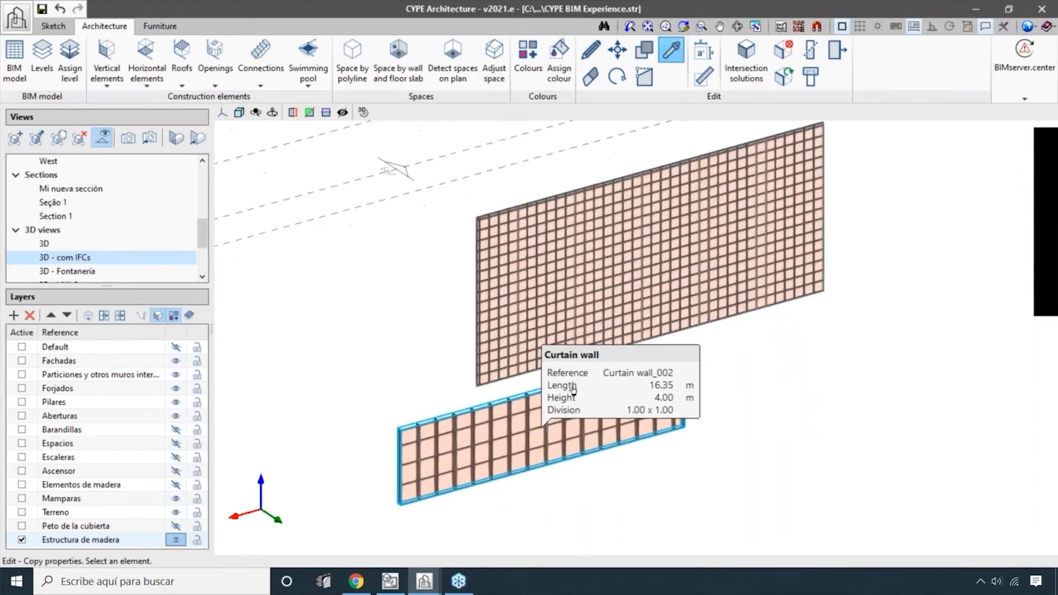
{"action": "scroll", "coordinate": [554, 417], "scroll_direction": "up", "scroll_amount": 2}
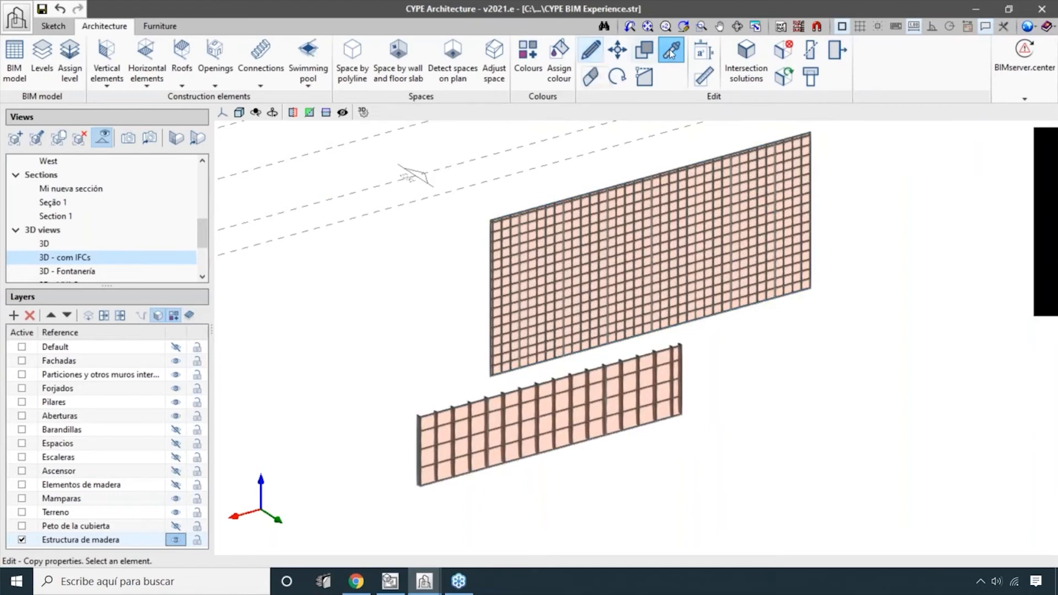
{"action": "left_click", "coordinate": [646, 216]}
{"action": "left_click", "coordinate": [464, 275]}
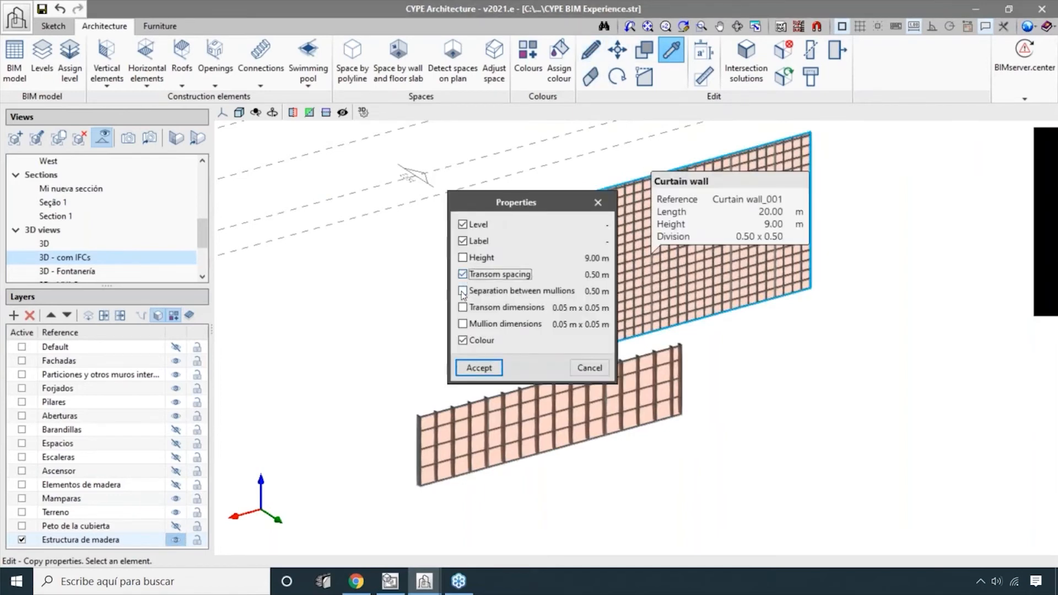
{"action": "left_click", "coordinate": [463, 309]}
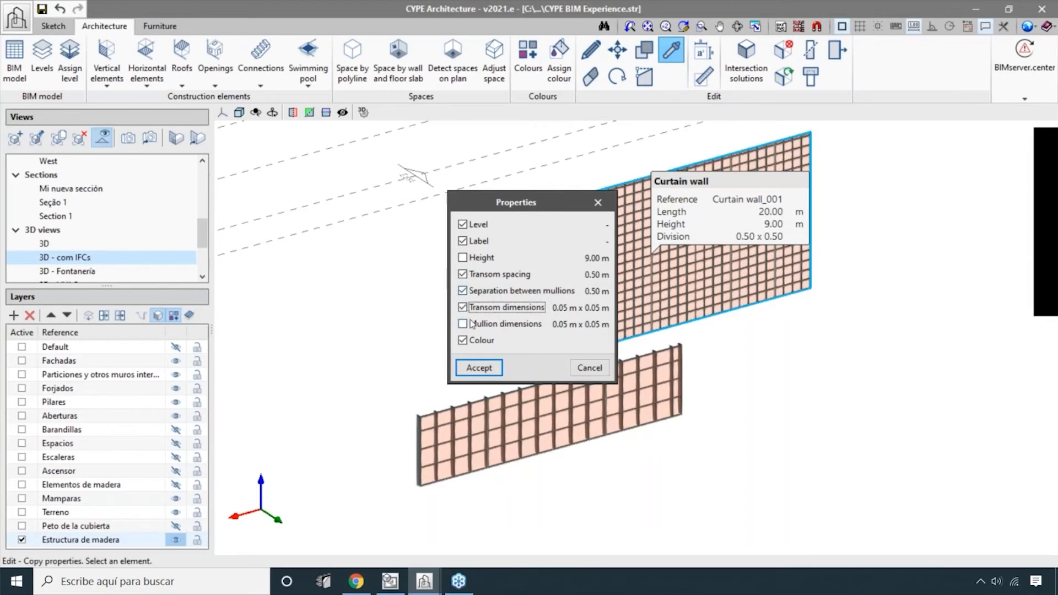
{"action": "left_click", "coordinate": [471, 324]}
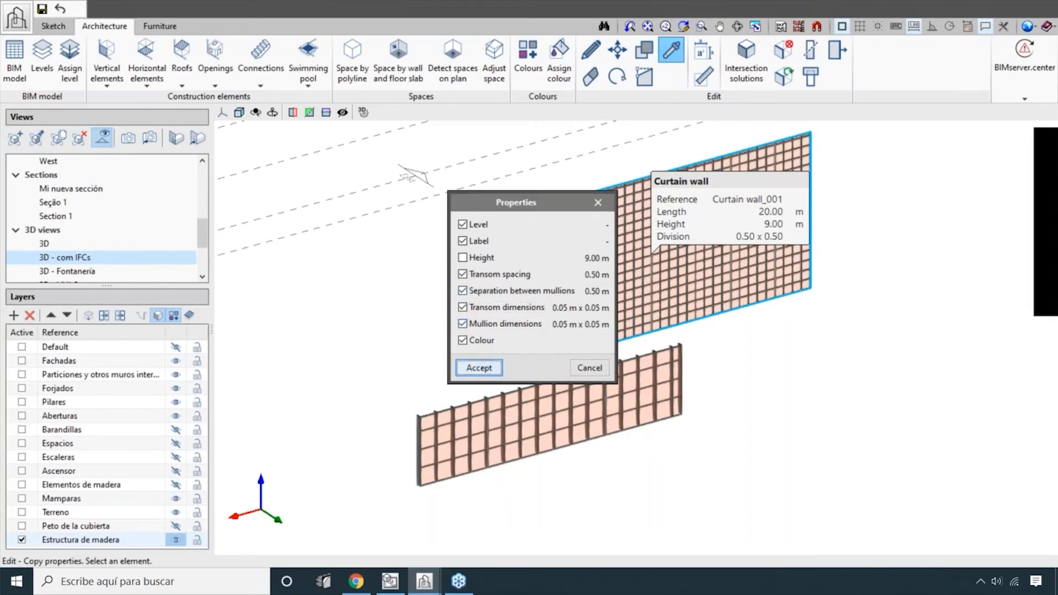
{"action": "left_click", "coordinate": [480, 368]}
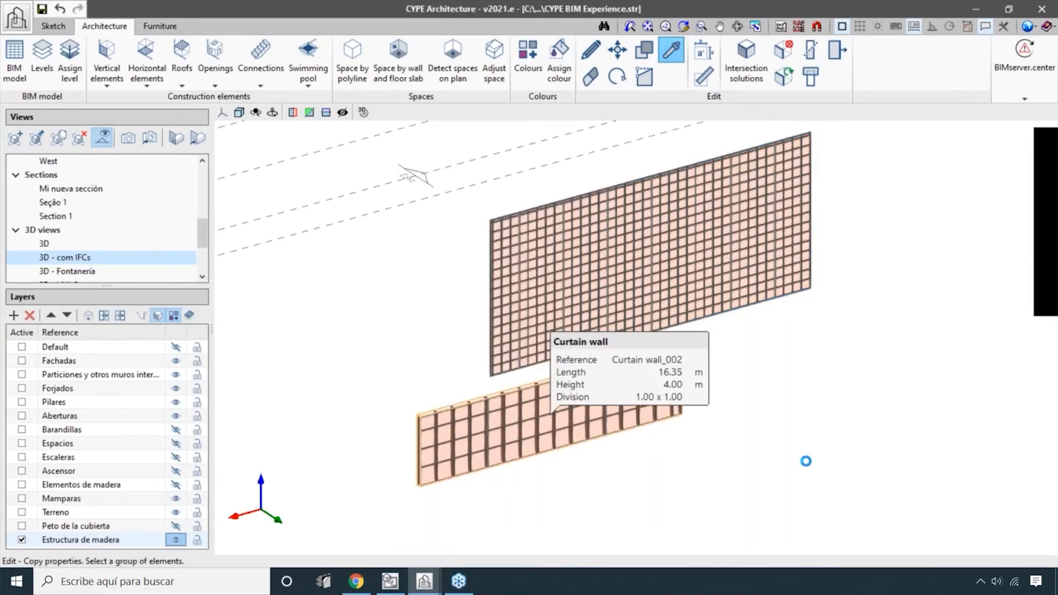
- Compare the grid spacing and appearance of the two curtain walls from different distances
{"action": "scroll", "coordinate": [650, 427], "scroll_direction": "up", "scroll_amount": 2}
{"action": "scroll", "coordinate": [607, 417], "scroll_direction": "down", "scroll_amount": 5}
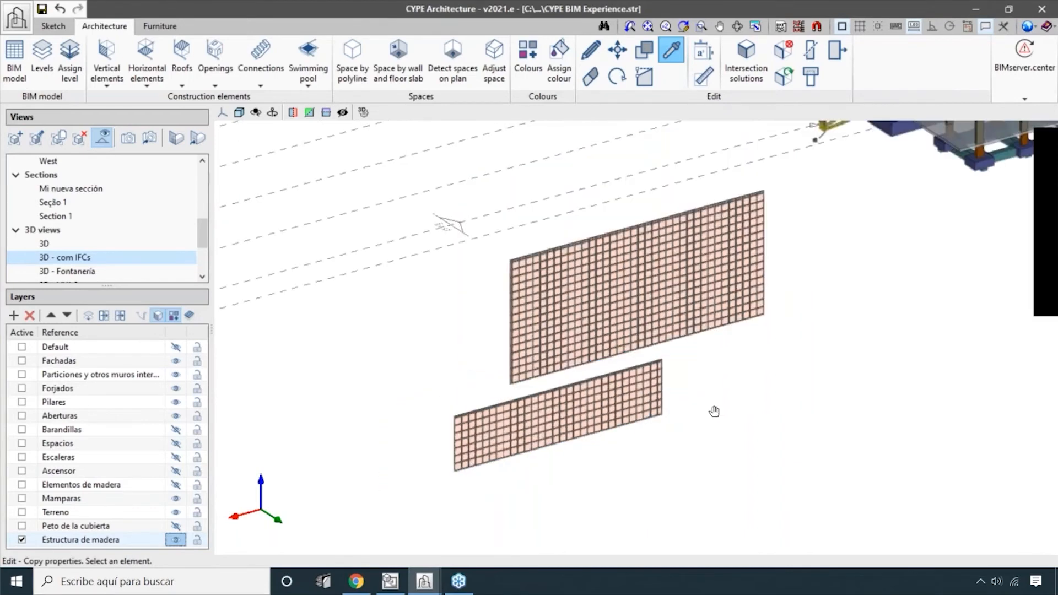
{"action": "scroll", "coordinate": [592, 381], "scroll_direction": "up", "scroll_amount": 2}
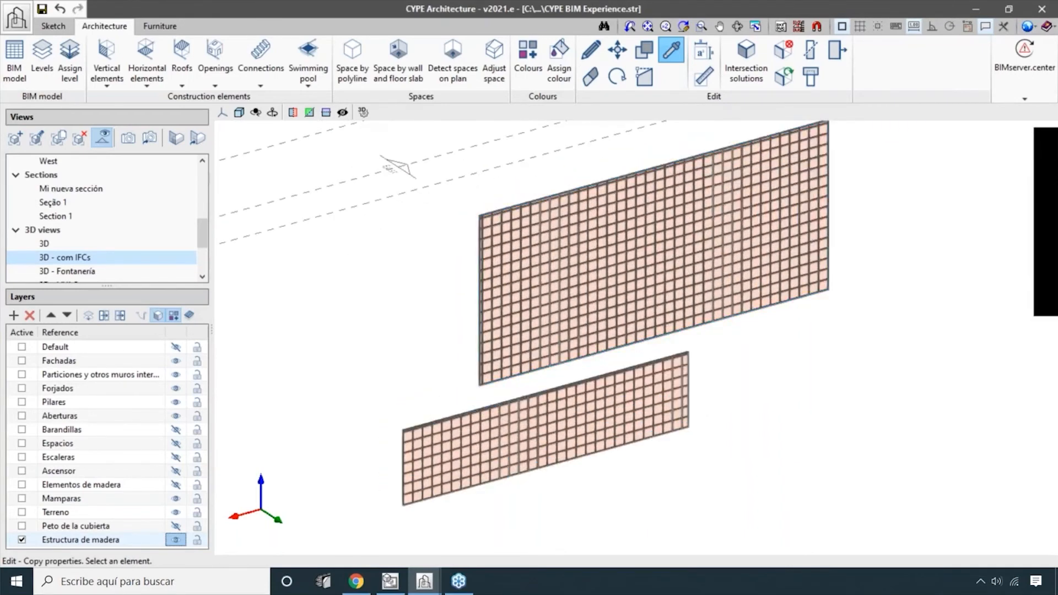
{"action": "scroll", "coordinate": [552, 353], "scroll_direction": "down", "scroll_amount": 3}
{"action": "scroll", "coordinate": [551, 342], "scroll_direction": "up", "scroll_amount": 3}
{"action": "scroll", "coordinate": [734, 389], "scroll_direction": "down", "scroll_amount": 1}
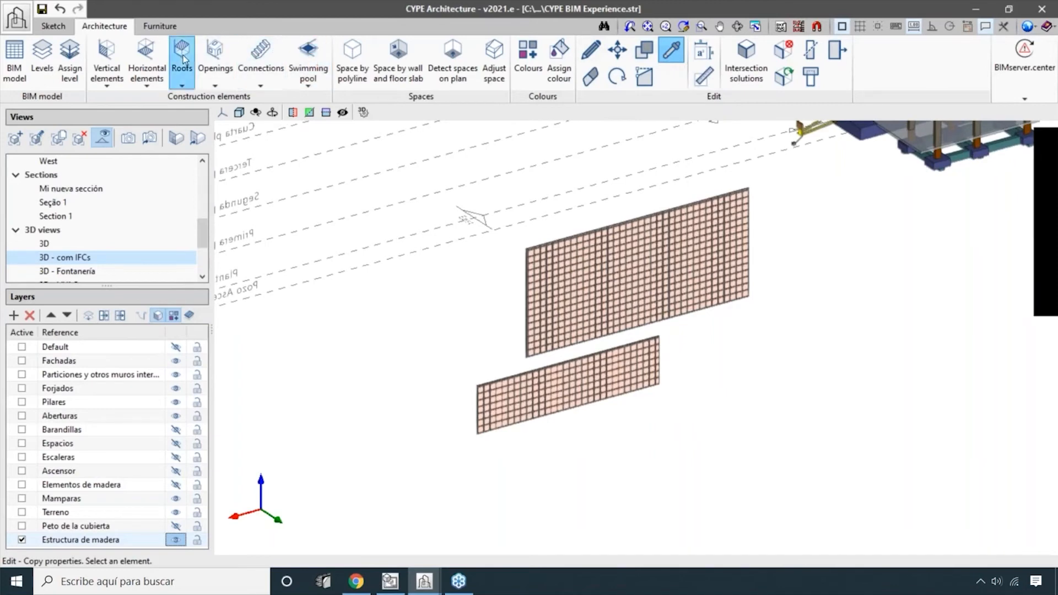
{"action": "scroll", "coordinate": [729, 270], "scroll_direction": "down", "scroll_amount": 3}
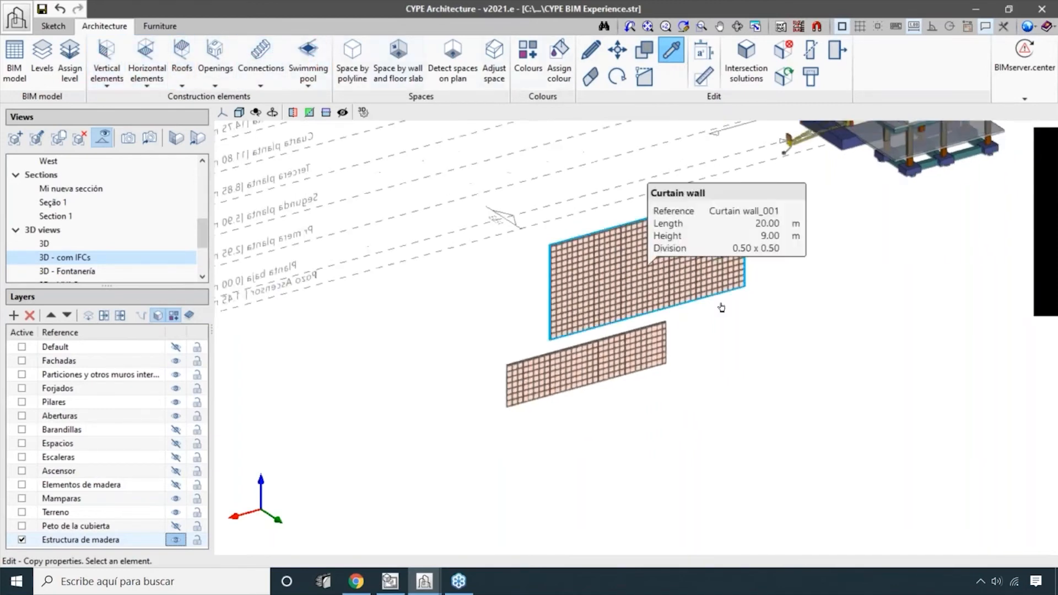
{"action": "scroll", "coordinate": [715, 394], "scroll_direction": "up", "scroll_amount": 2}
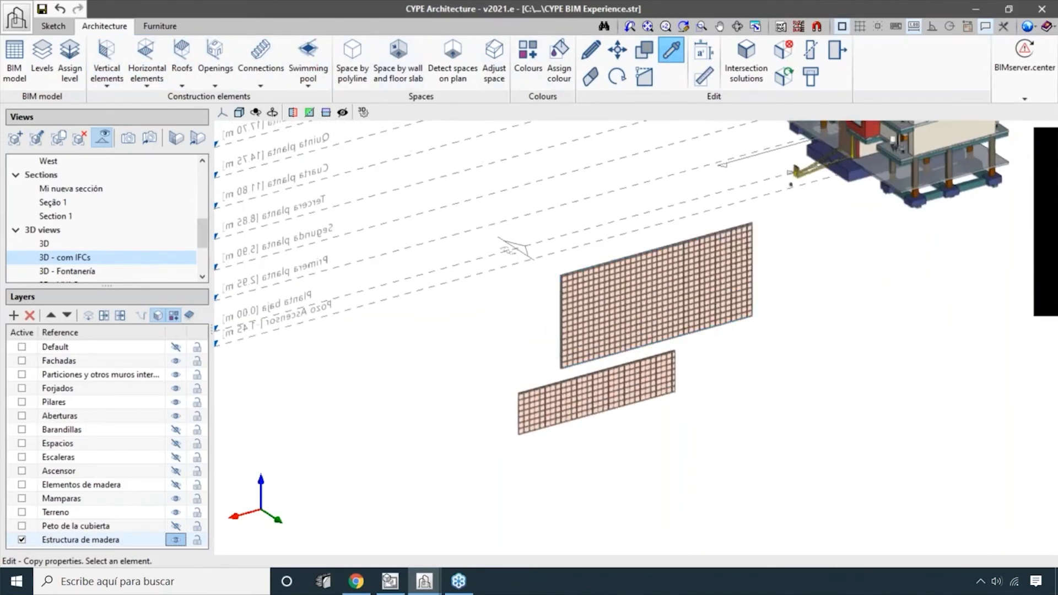
{"action": "scroll", "coordinate": [695, 416], "scroll_direction": "up", "scroll_amount": 2}
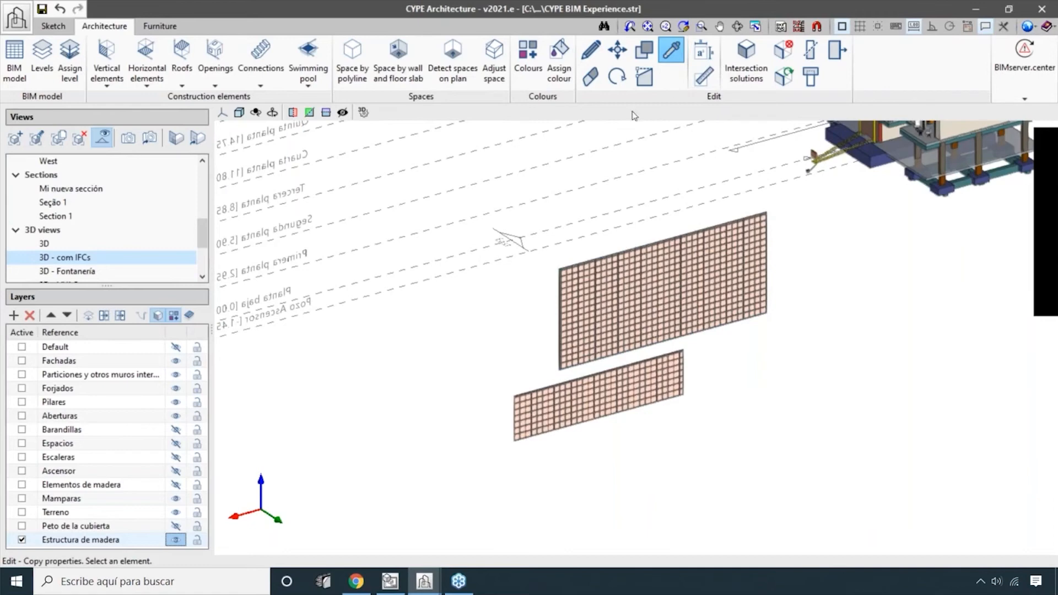
{"action": "middle_click_drag", "start_coordinate": [708, 462], "coordinate": [709, 457], "text": "shift"}
- Draw a horizontal-slat louvre 8 m high and about 9.42 m long in front of the smaller curtain wall
{"action": "left_click", "coordinate": [107, 62]}
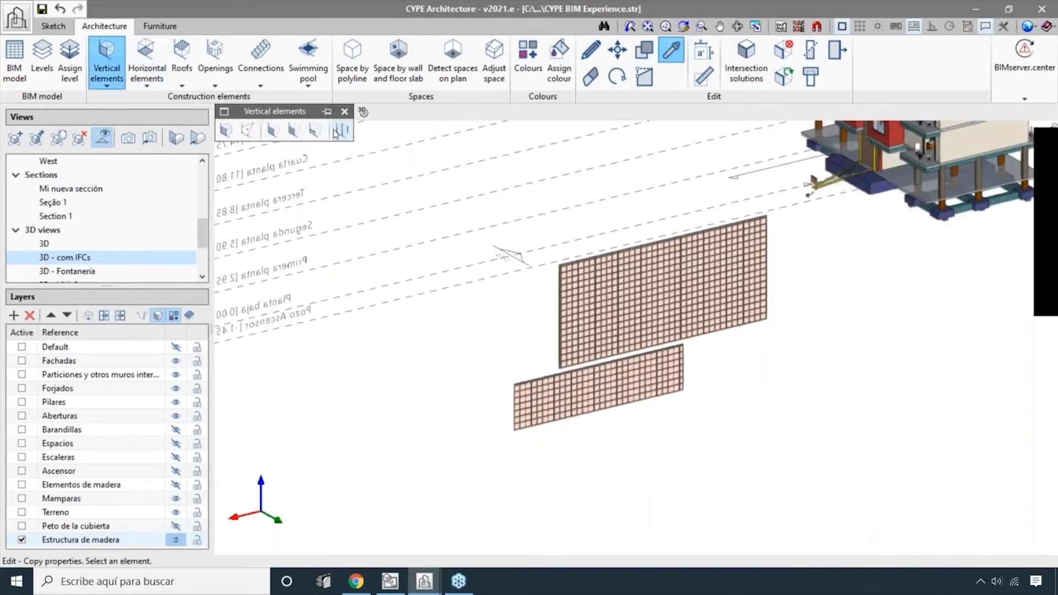
{"action": "left_click", "coordinate": [294, 130]}
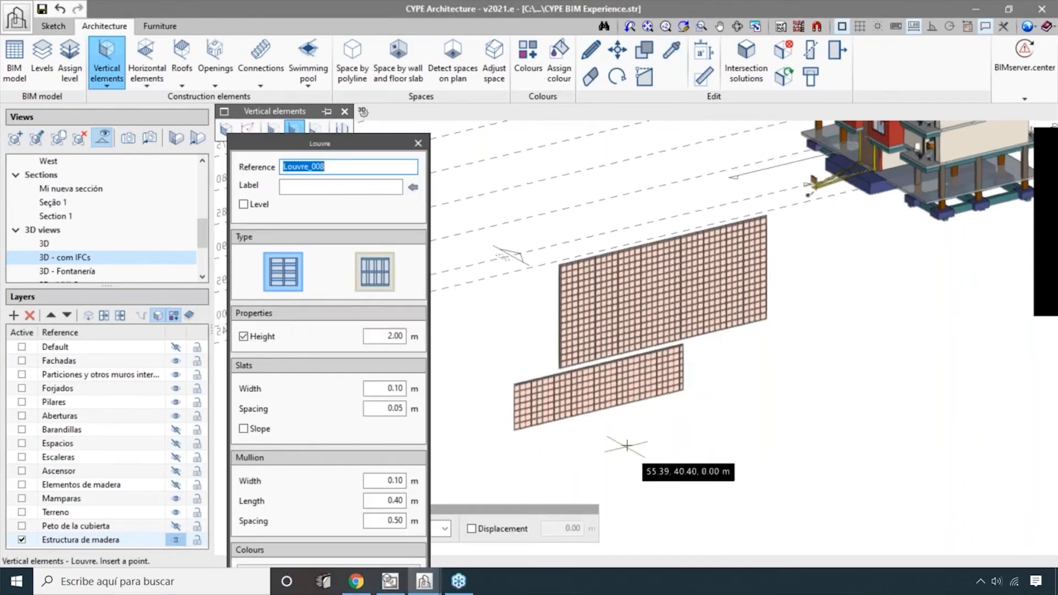
{"action": "left_click", "coordinate": [628, 438]}
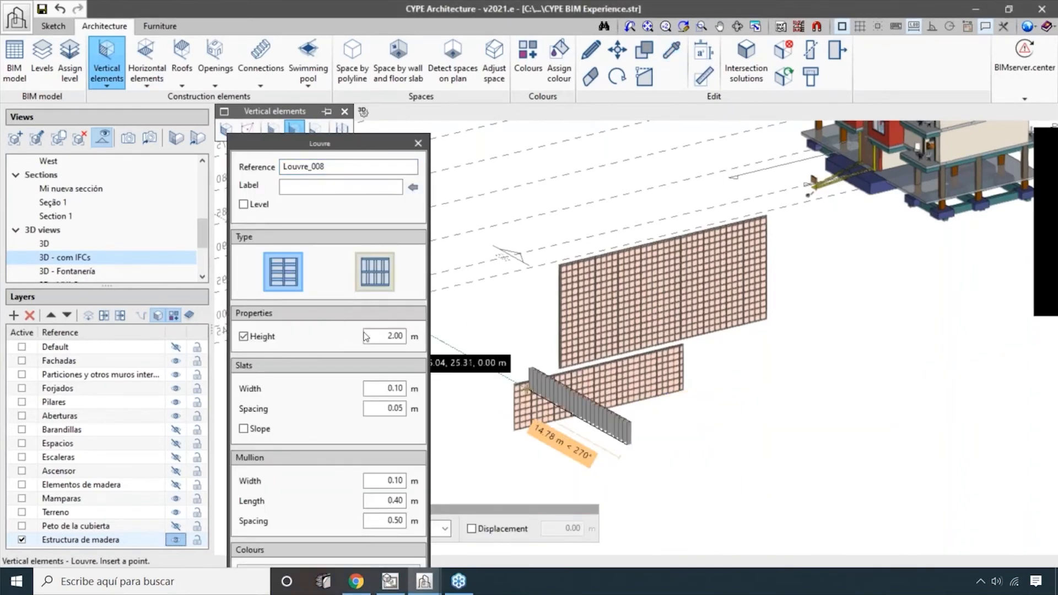
{"action": "double_click", "coordinate": [396, 337]}
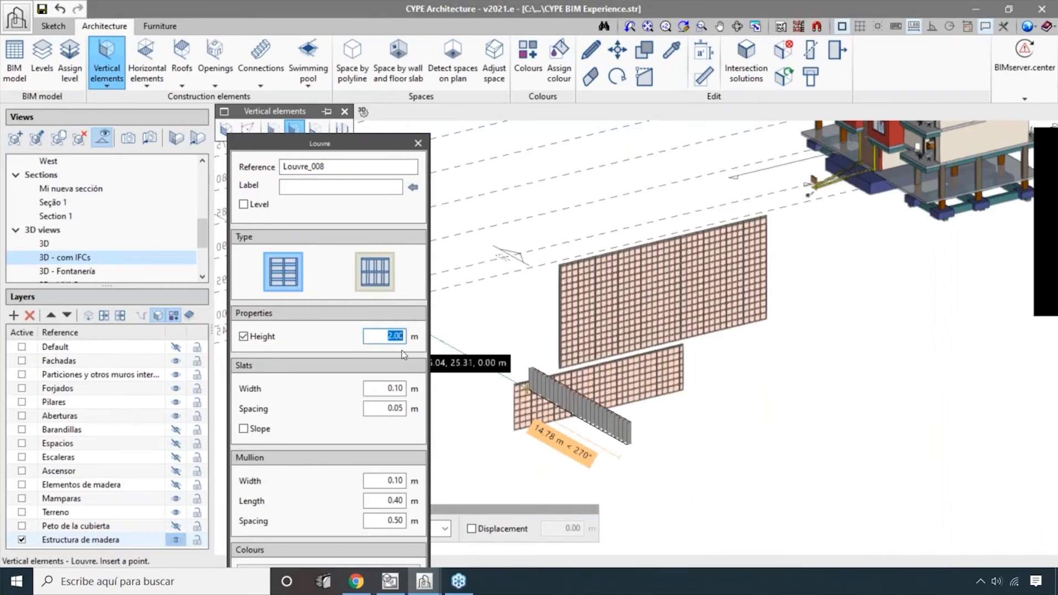
{"action": "type", "text": "8"}
{"action": "key", "text": "Tab"}
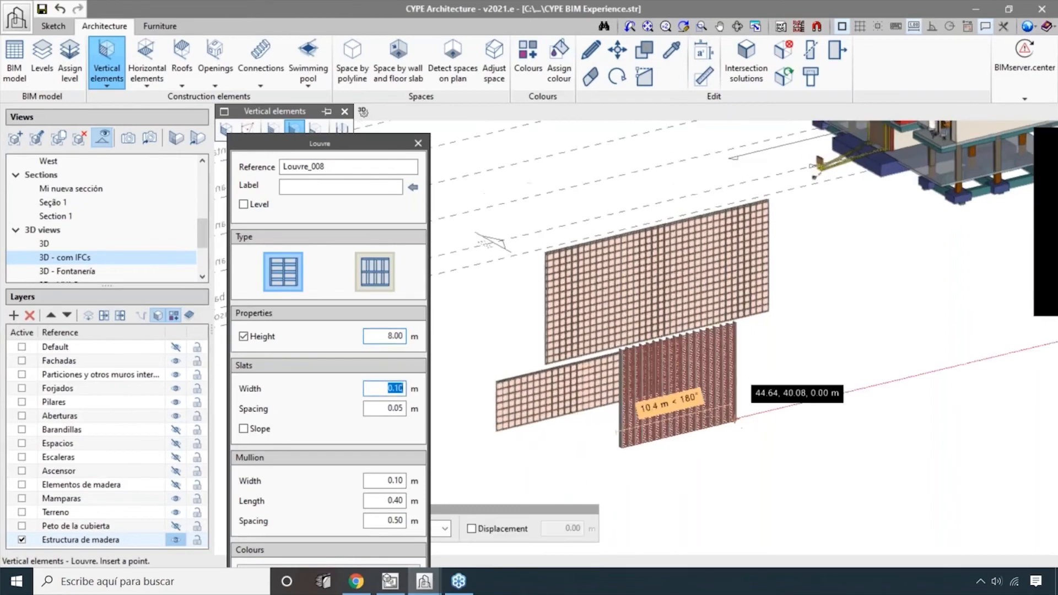
{"action": "scroll", "coordinate": [731, 420], "scroll_direction": "up", "scroll_amount": 3}
{"action": "right_click", "coordinate": [710, 417]}
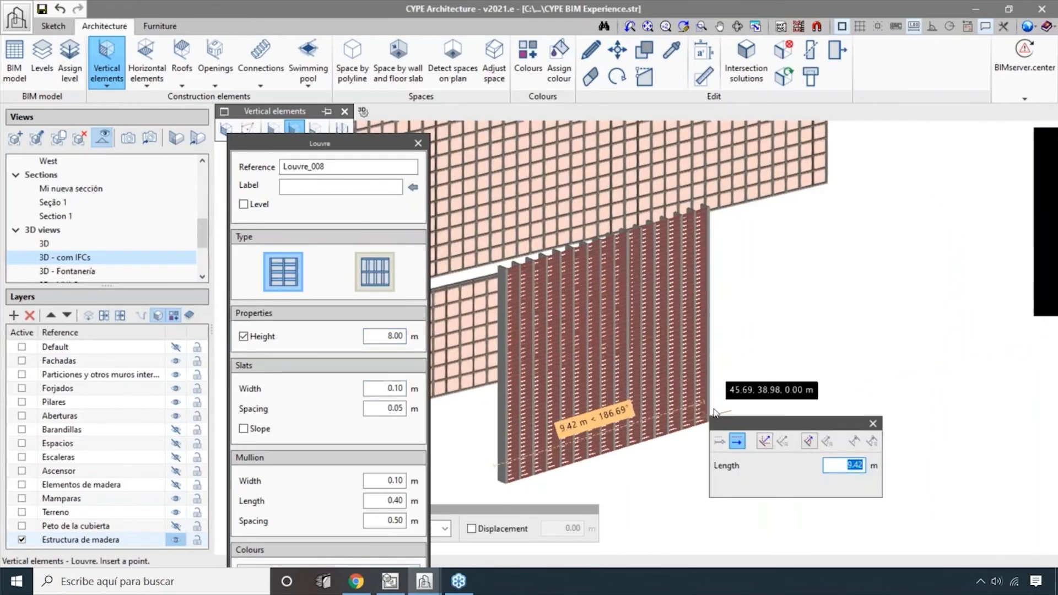
{"action": "key", "text": "Return"}
- Examine the new louvre's slats and mullions up close and open its properties for editing
{"action": "scroll", "coordinate": [691, 432], "scroll_direction": "up", "scroll_amount": 5}
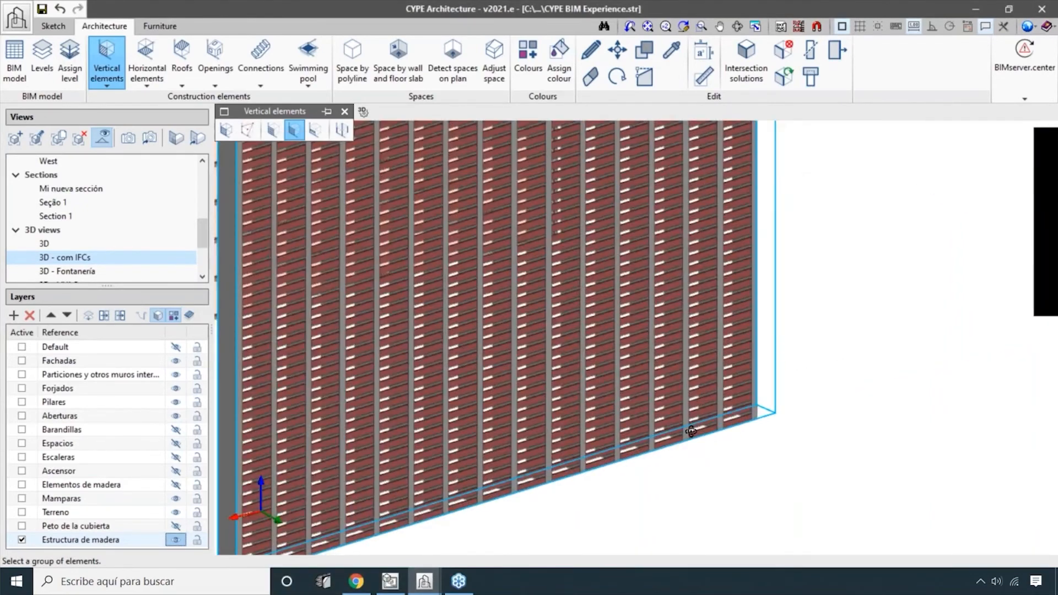
{"action": "middle_click_drag", "start_coordinate": [691, 431], "coordinate": [666, 429], "text": "shift"}
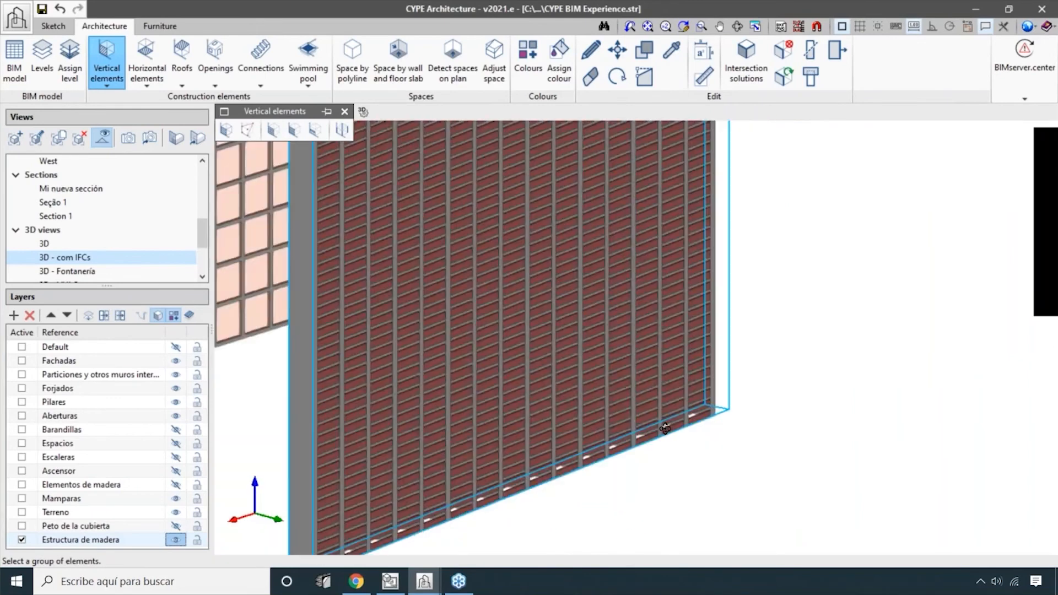
{"action": "scroll", "coordinate": [666, 429], "scroll_direction": "down", "scroll_amount": 5}
{"action": "left_click", "coordinate": [591, 49]}
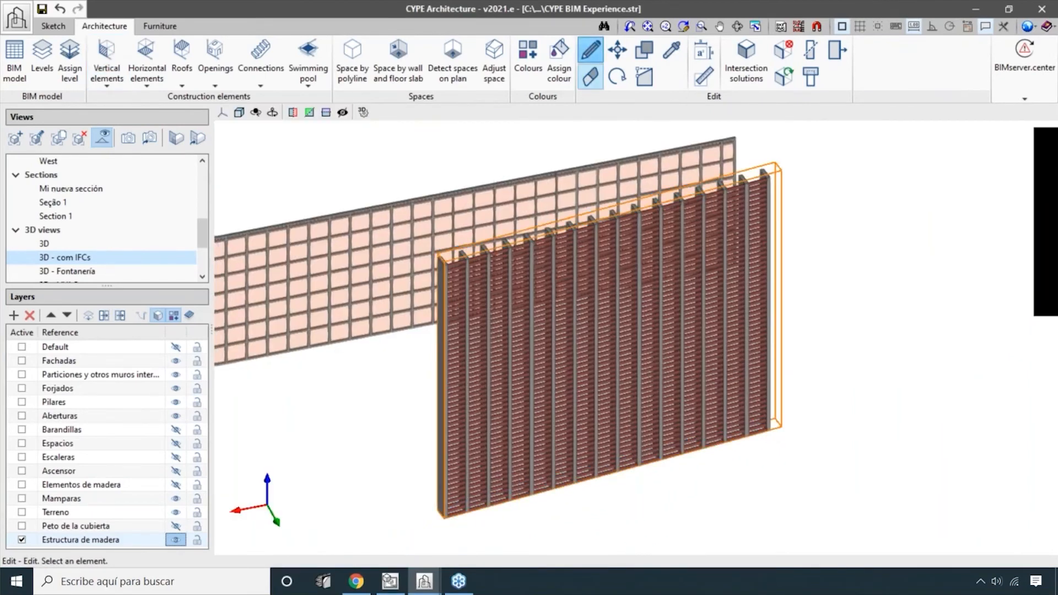
{"action": "left_click", "coordinate": [477, 276]}
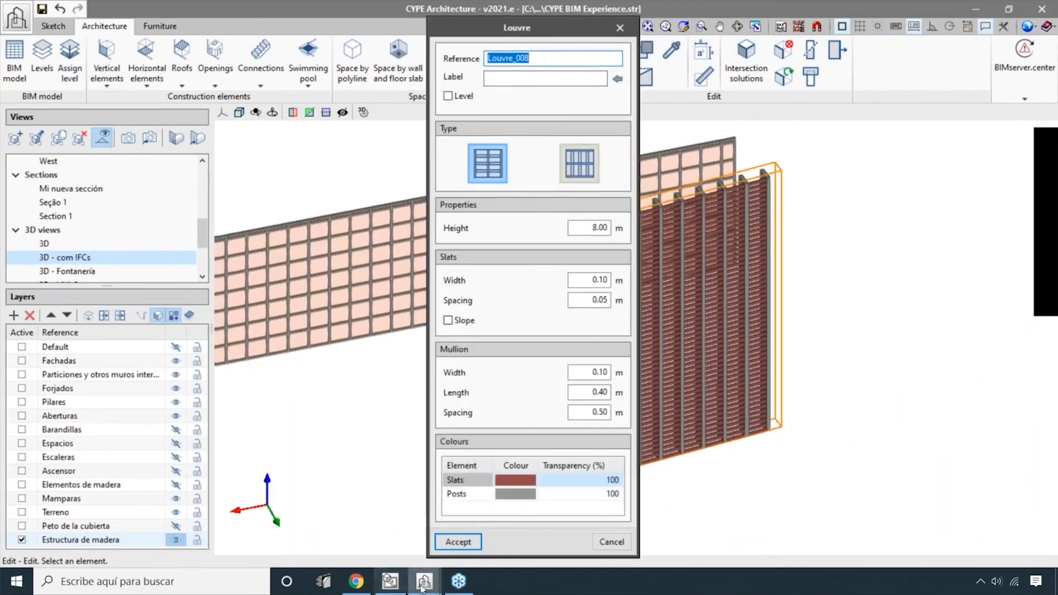
- Switch to the CEFI 2020e project and examine the stairwell louvre on the building's facade in the 3D view
{"action": "mouse_move", "coordinate": [423, 585]}
{"action": "left_click", "coordinate": [393, 532]}
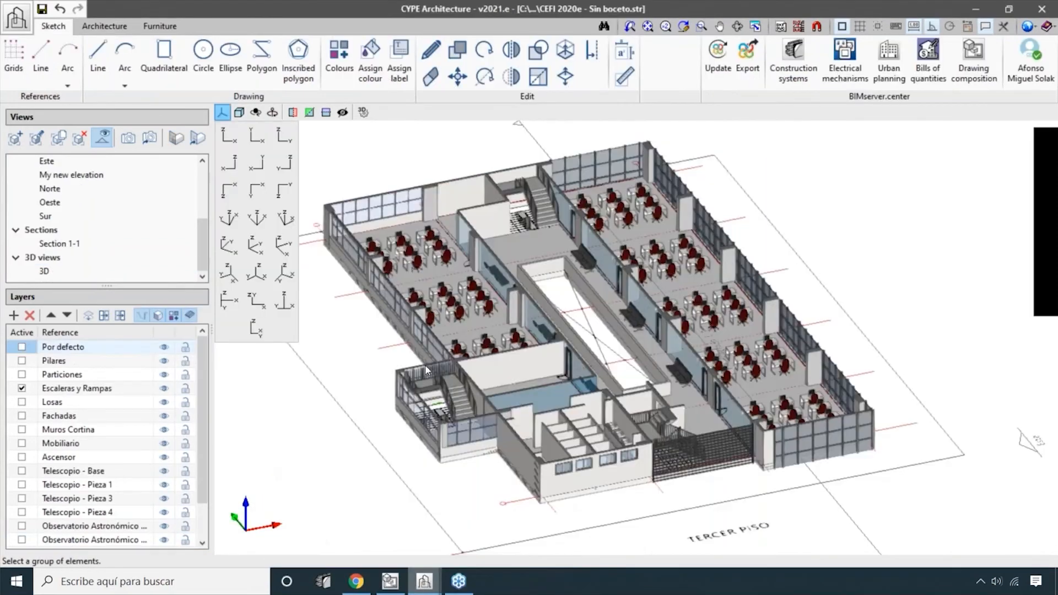
{"action": "double_click", "coordinate": [44, 271]}
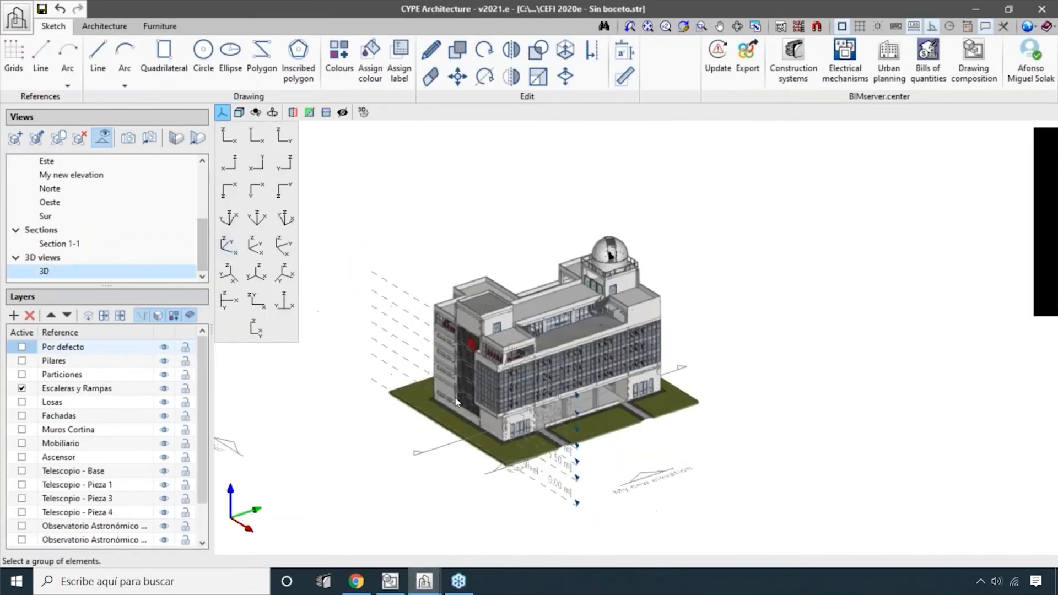
{"action": "scroll", "coordinate": [457, 402], "scroll_direction": "up", "scroll_amount": 10}
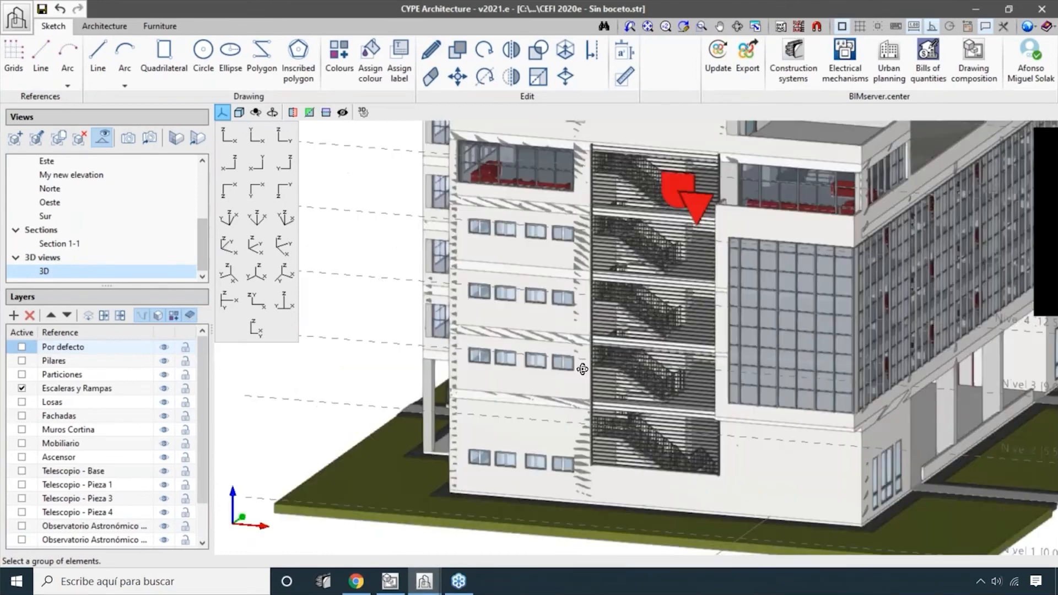
{"action": "middle_click_drag", "start_coordinate": [583, 369], "coordinate": [617, 307], "text": "shift"}
{"action": "scroll", "coordinate": [902, 263], "scroll_direction": "up", "scroll_amount": 2}
{"action": "scroll", "coordinate": [616, 307], "scroll_direction": "up", "scroll_amount": 3}
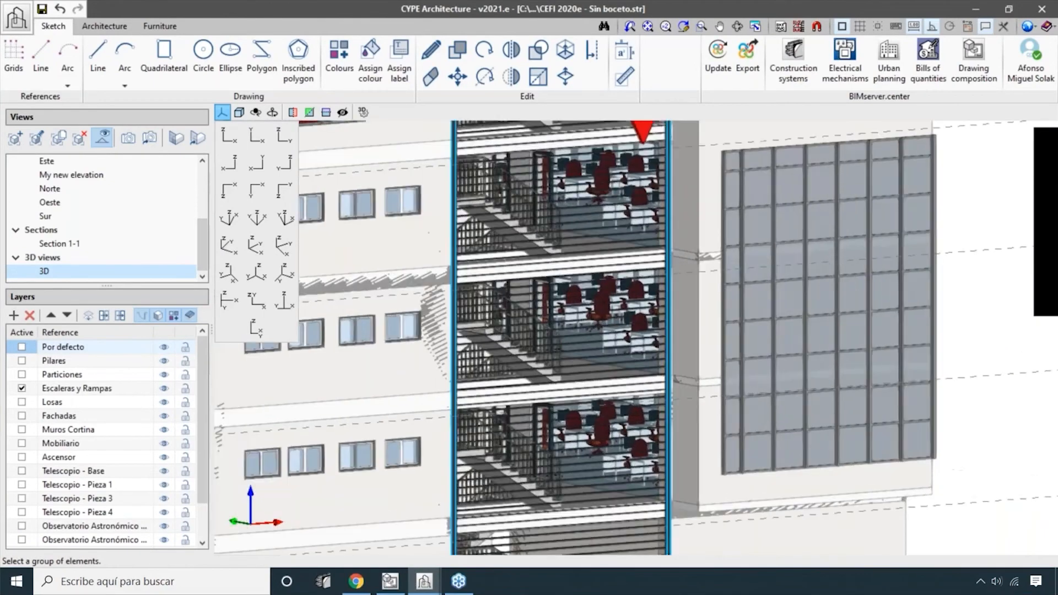
{"action": "scroll", "coordinate": [615, 309], "scroll_direction": "down", "scroll_amount": 1}
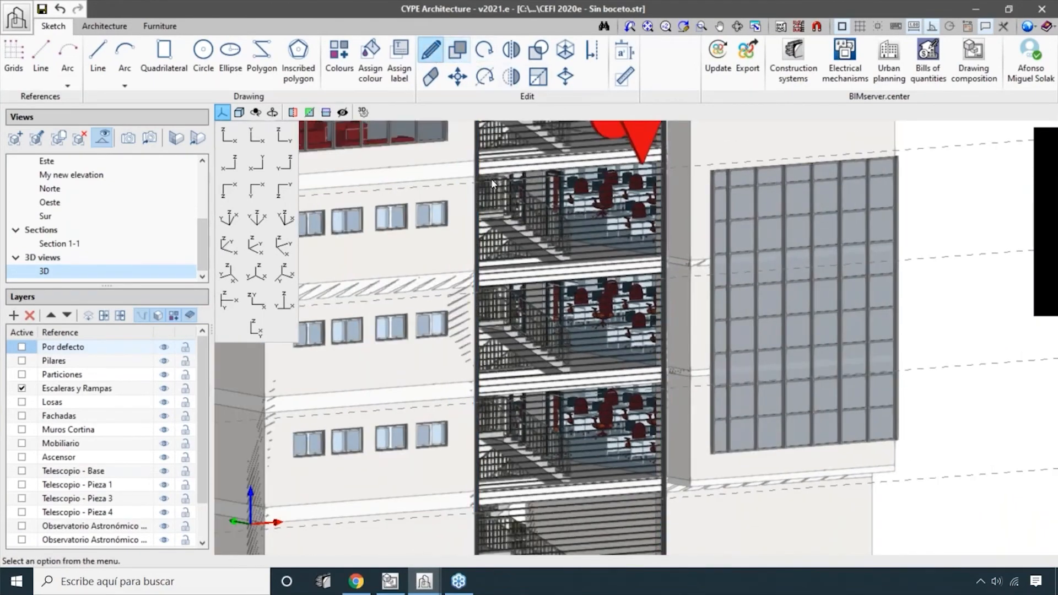
- Review the stairwell louvre's height, slat width and slope in its properties without changing them
{"action": "left_click", "coordinate": [431, 50]}
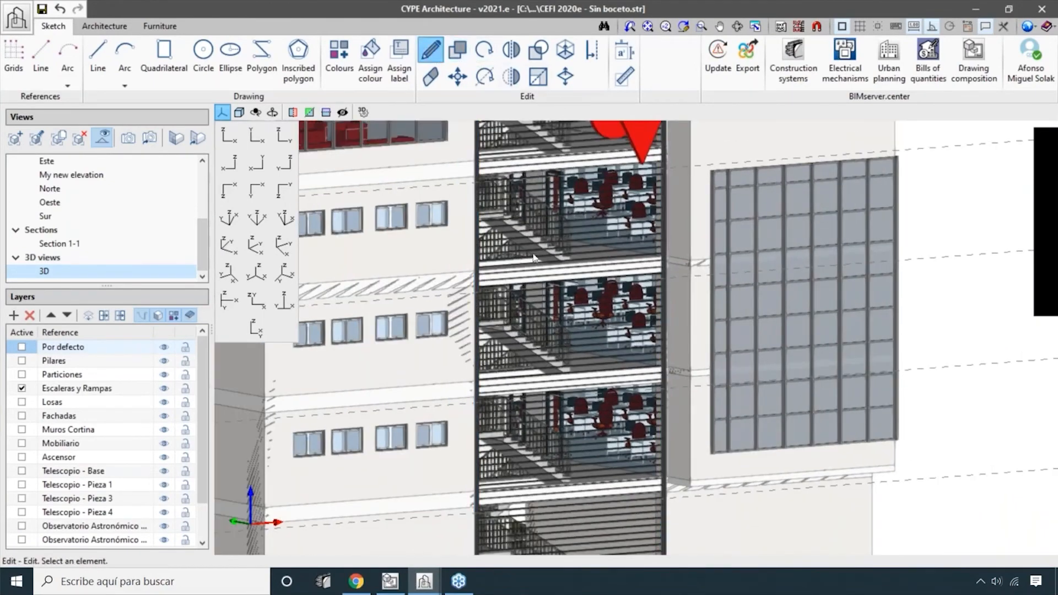
{"action": "left_click", "coordinate": [104, 26]}
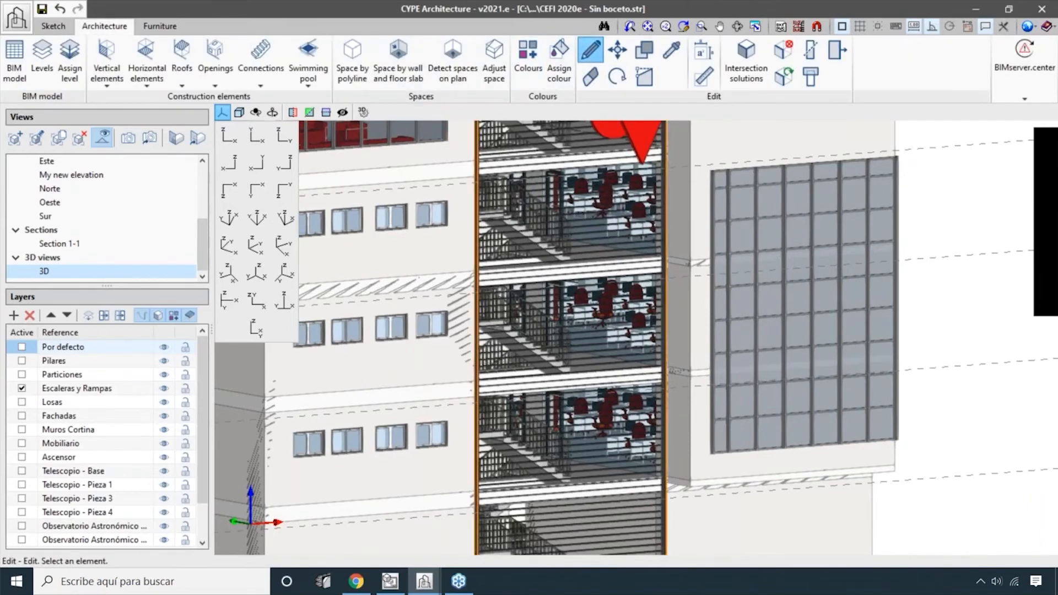
{"action": "left_click", "coordinate": [618, 267]}
{"action": "left_click_drag", "start_coordinate": [518, 26], "coordinate": [187, 23]}
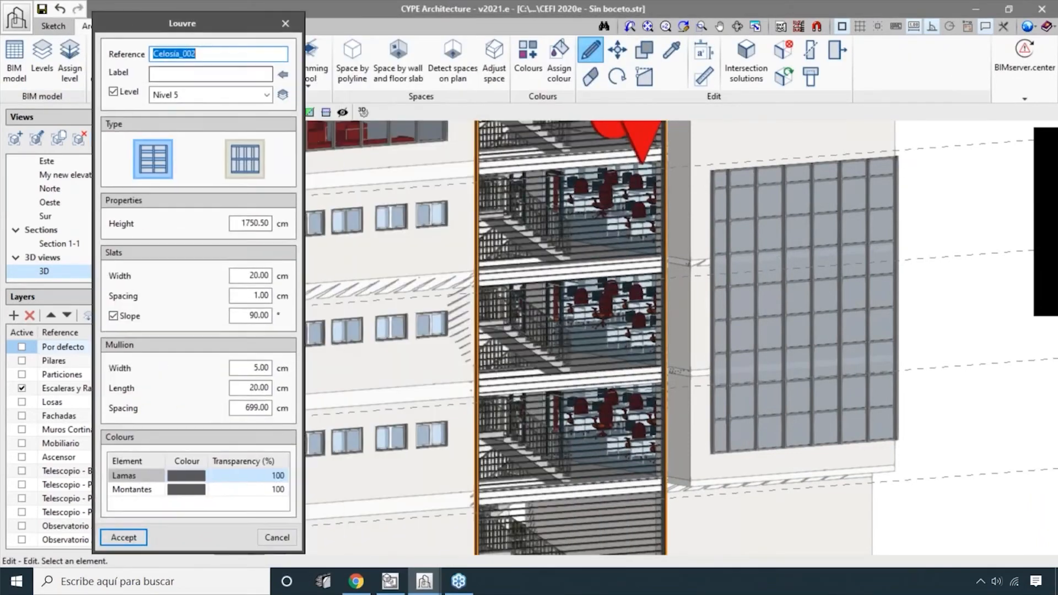
{"action": "left_click_drag", "start_coordinate": [234, 223], "coordinate": [277, 234]}
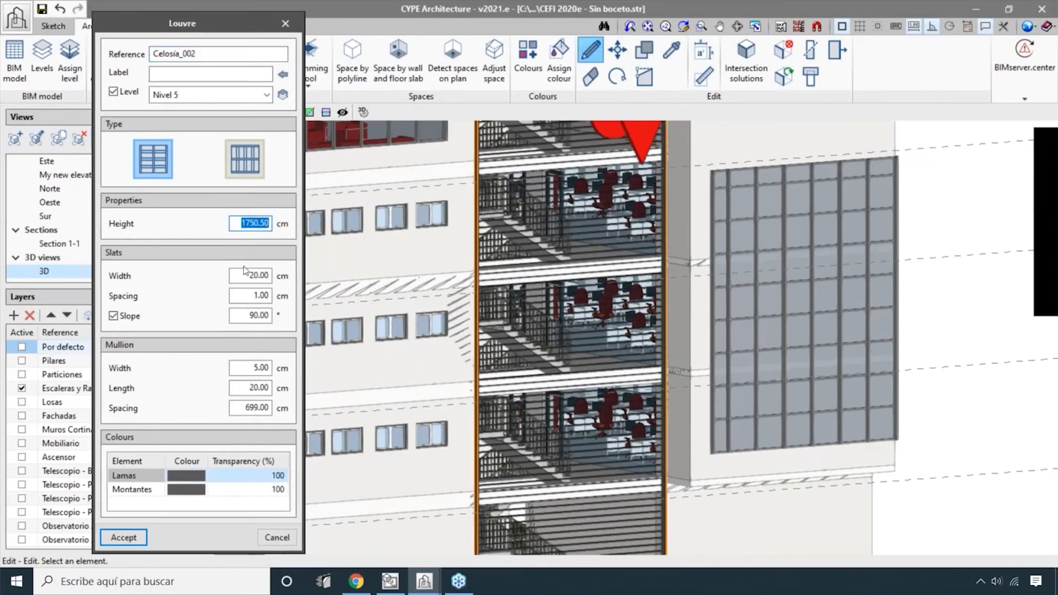
{"action": "key", "text": "Tab"}
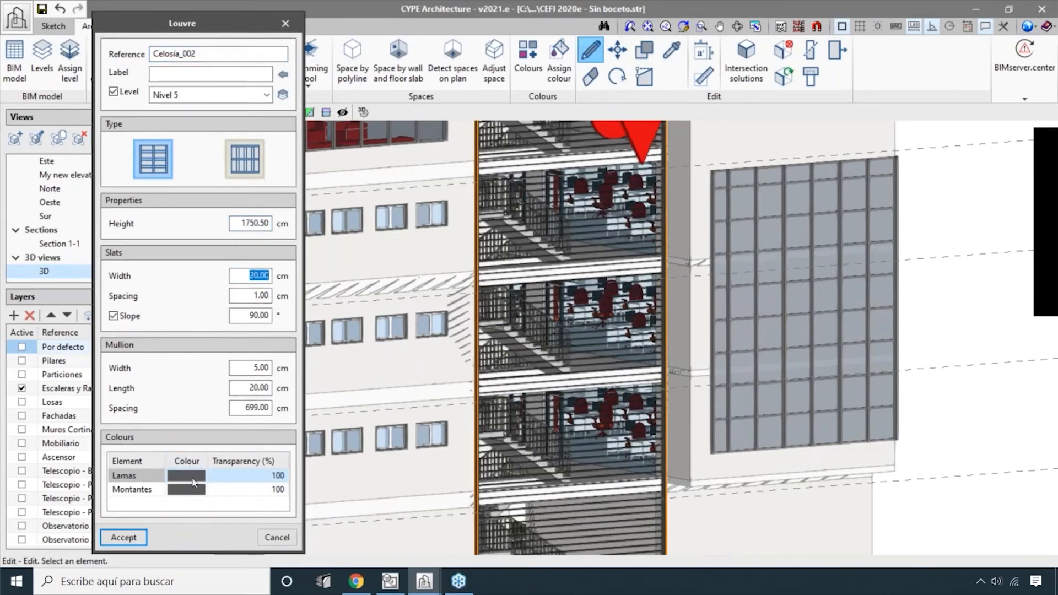
{"action": "left_click", "coordinate": [242, 316]}
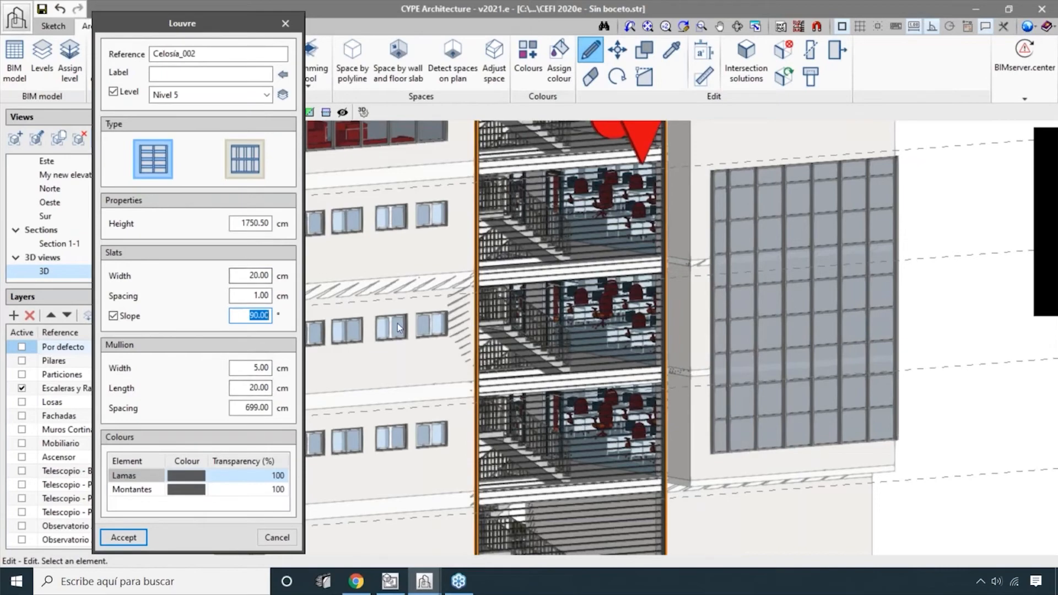
{"action": "left_click", "coordinate": [277, 537]}
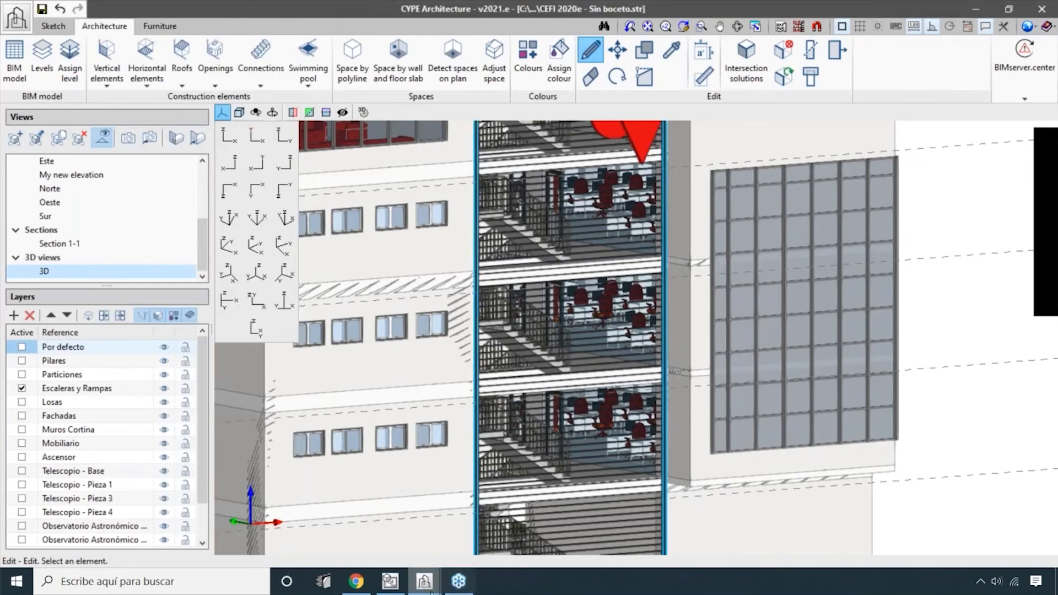
- View the stairwell louvre across the whole facade, return to the CYPE BIM Experience project and accept the new louvre's properties
{"action": "scroll", "coordinate": [567, 397], "scroll_direction": "down", "scroll_amount": 3}
{"action": "middle_click_drag", "start_coordinate": [789, 444], "coordinate": [838, 442], "text": "shift"}
{"action": "scroll", "coordinate": [650, 275], "scroll_direction": "up", "scroll_amount": 2}
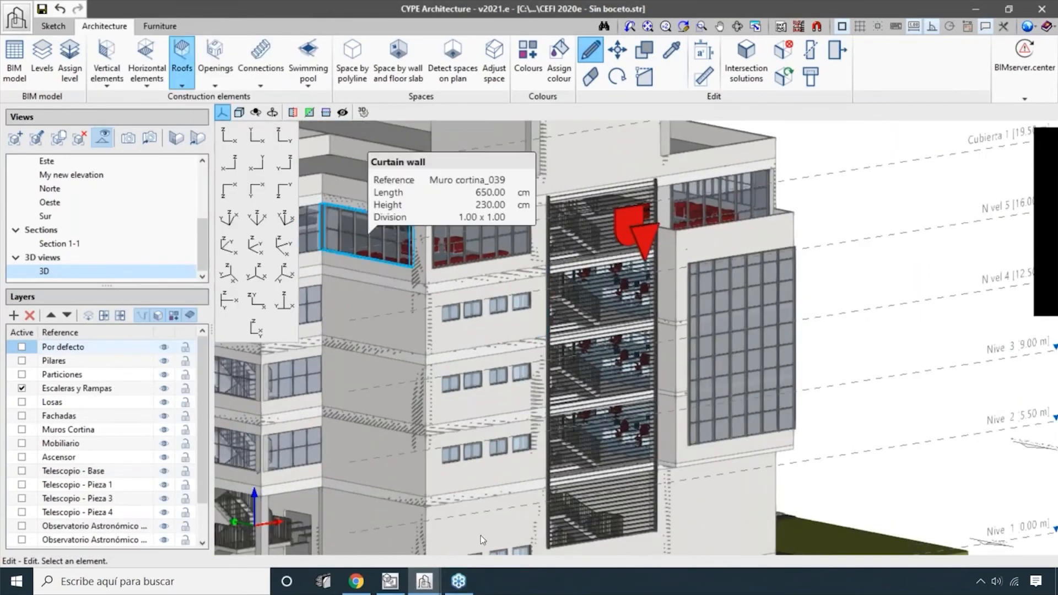
{"action": "mouse_move", "coordinate": [430, 583]}
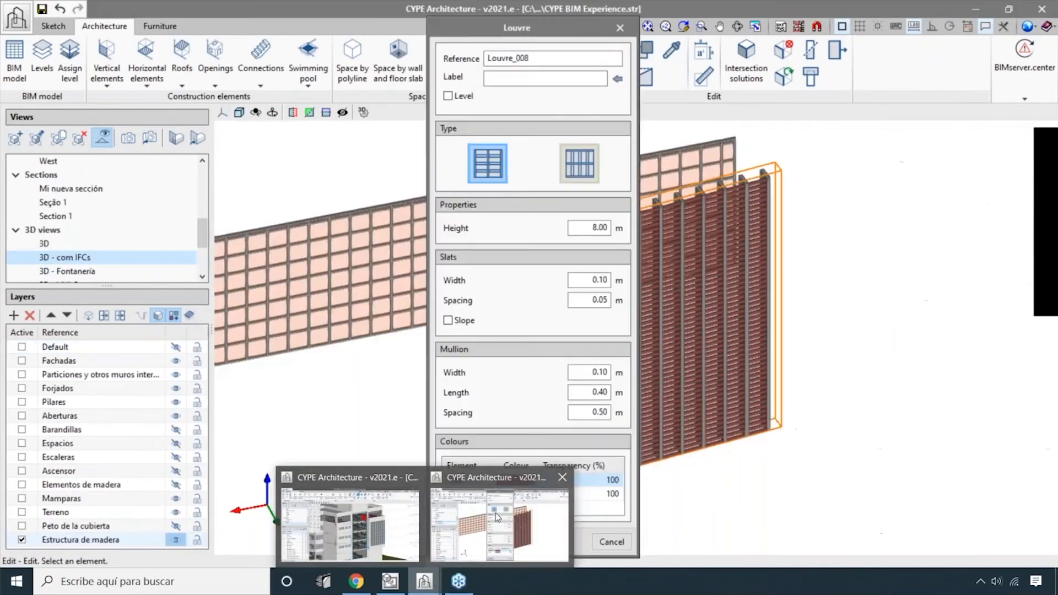
{"action": "left_click", "coordinate": [498, 517]}
{"action": "left_click", "coordinate": [461, 542]}
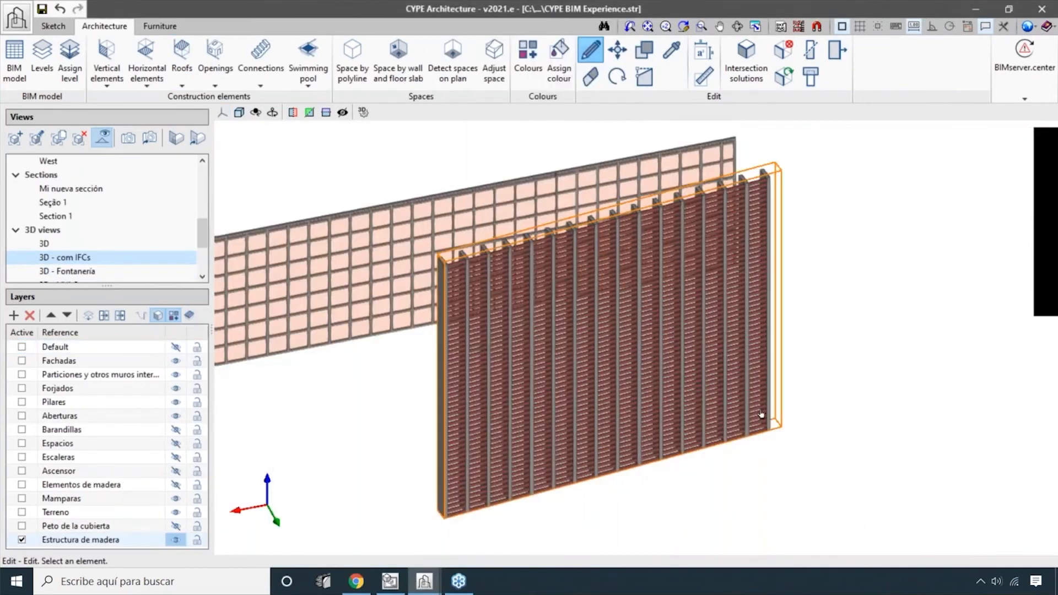
- Draw a two-segment railing 1.10 m high in front of the louvre, with the second segment about 11.14 m long
{"action": "scroll", "coordinate": [761, 411], "scroll_direction": "down", "scroll_amount": 4}
{"action": "middle_click_drag", "start_coordinate": [751, 449], "coordinate": [662, 428]}
{"action": "left_click", "coordinate": [106, 62]}
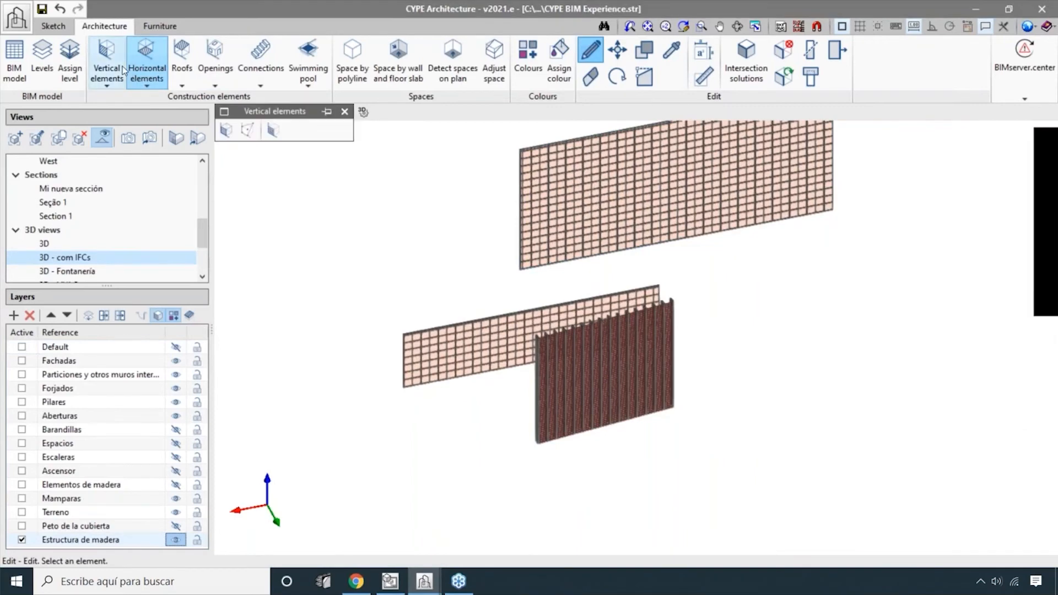
{"action": "left_click", "coordinate": [315, 130]}
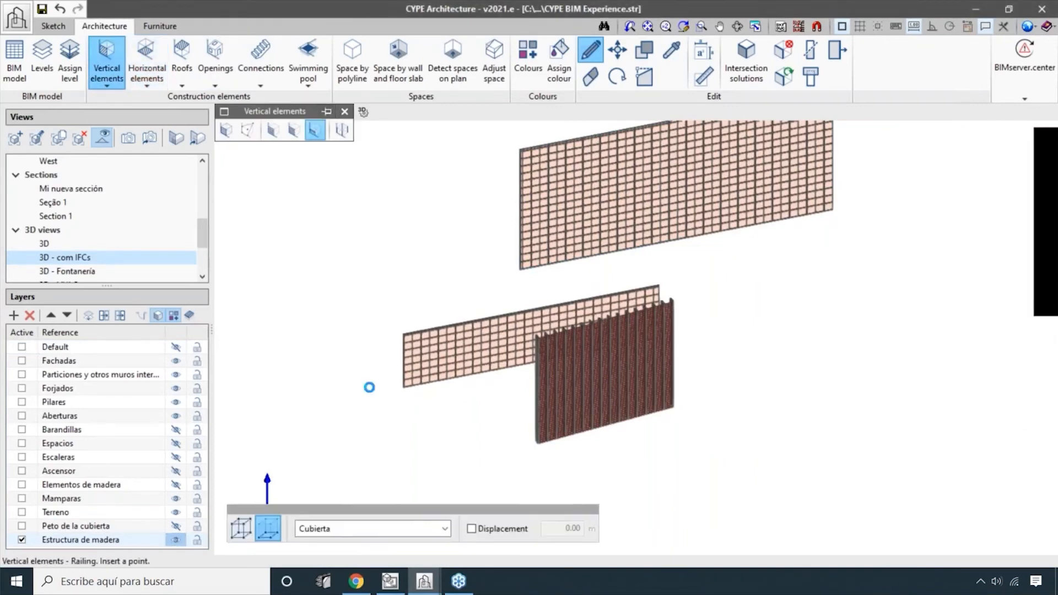
{"action": "left_click_drag", "start_coordinate": [342, 74], "coordinate": [79, 89]}
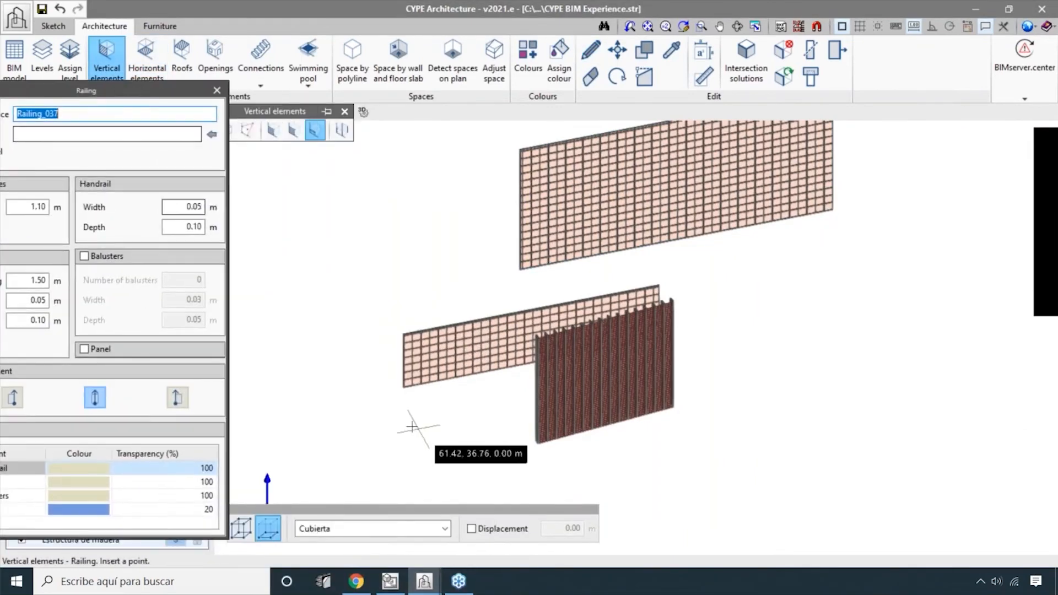
{"action": "left_click", "coordinate": [381, 405]}
{"action": "left_click", "coordinate": [499, 457]}
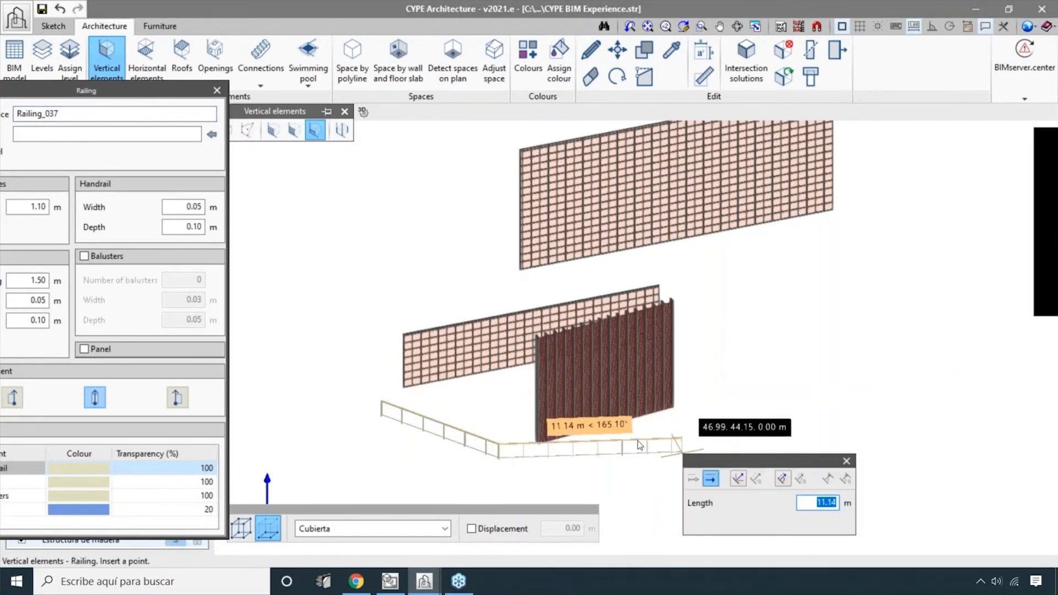
{"action": "left_click", "coordinate": [683, 453]}
{"action": "right_click", "coordinate": [638, 442]}
- Edit the new railing to include balusters and a glass panel, with the posts spaced 1 m apart
{"action": "middle_click_drag", "start_coordinate": [655, 411], "coordinate": [868, 337]}
{"action": "left_click", "coordinate": [592, 50]}
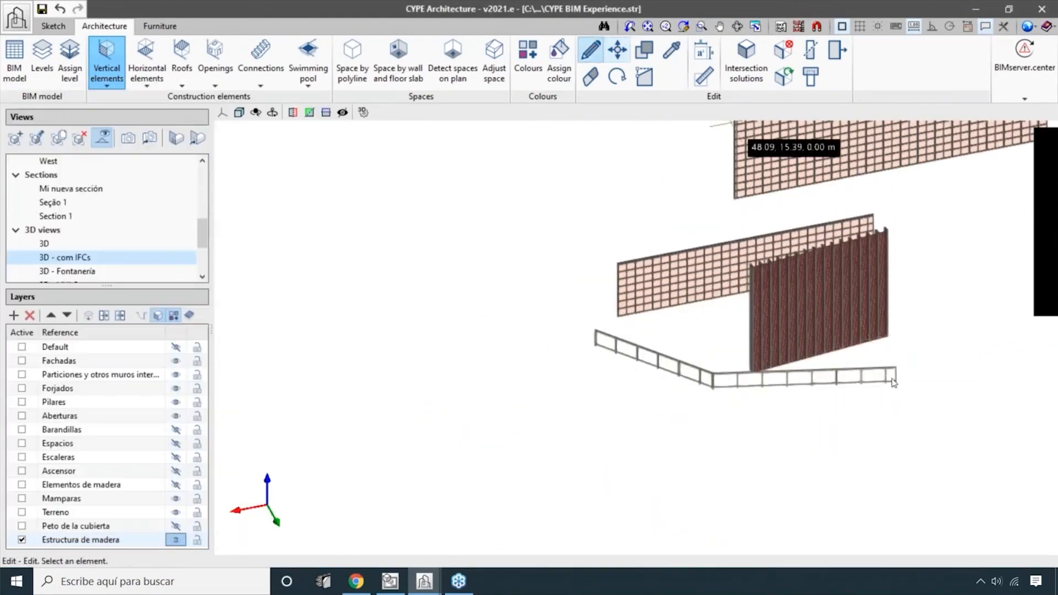
{"action": "scroll", "coordinate": [867, 380], "scroll_direction": "up", "scroll_amount": 3}
{"action": "left_click", "coordinate": [655, 378]}
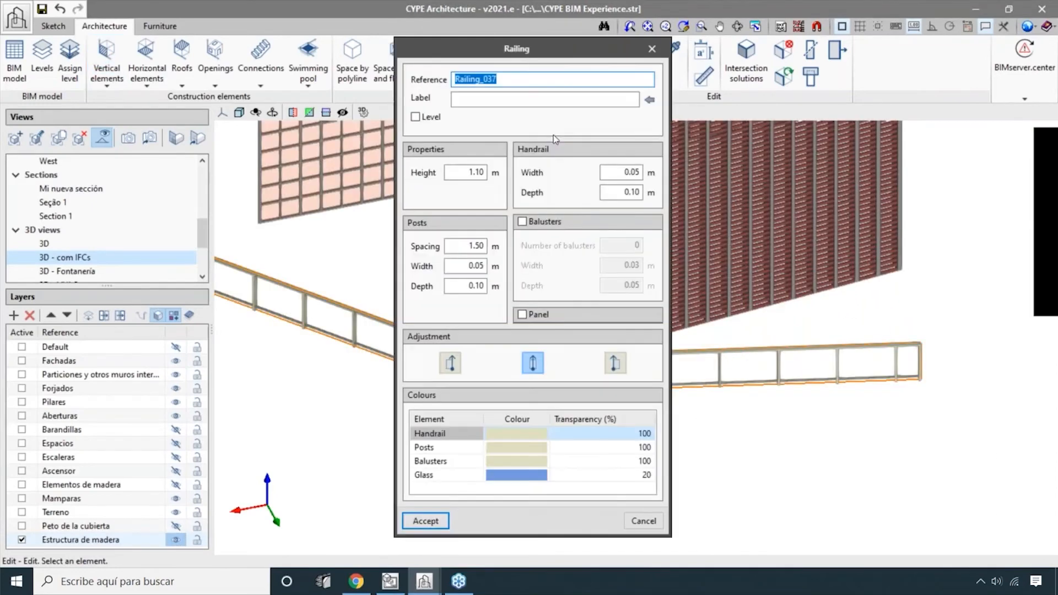
{"action": "left_click_drag", "start_coordinate": [583, 61], "coordinate": [291, 54]}
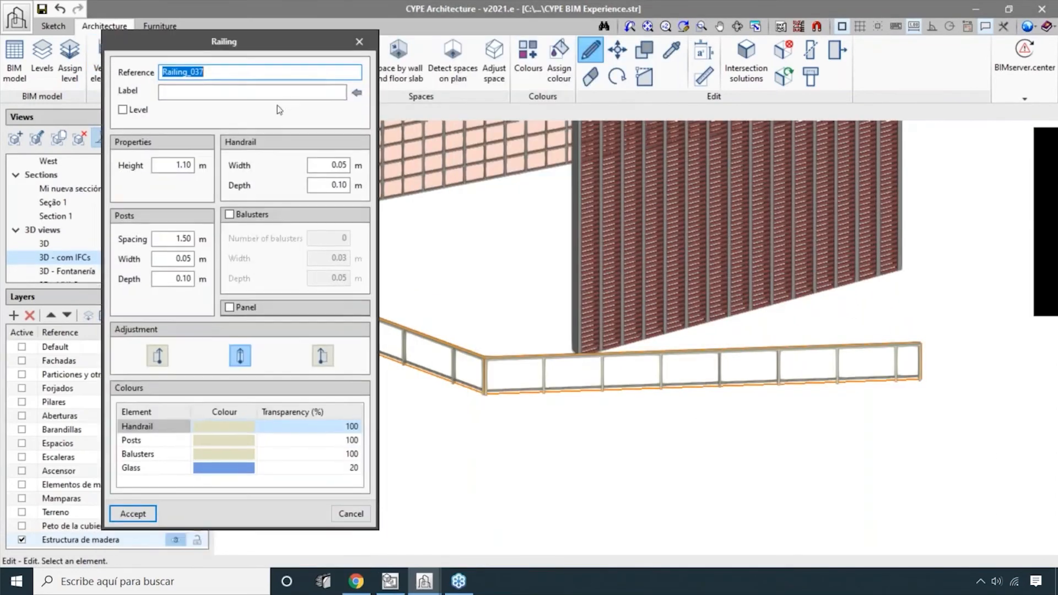
{"action": "left_click", "coordinate": [229, 216]}
{"action": "key", "text": "Tab"}
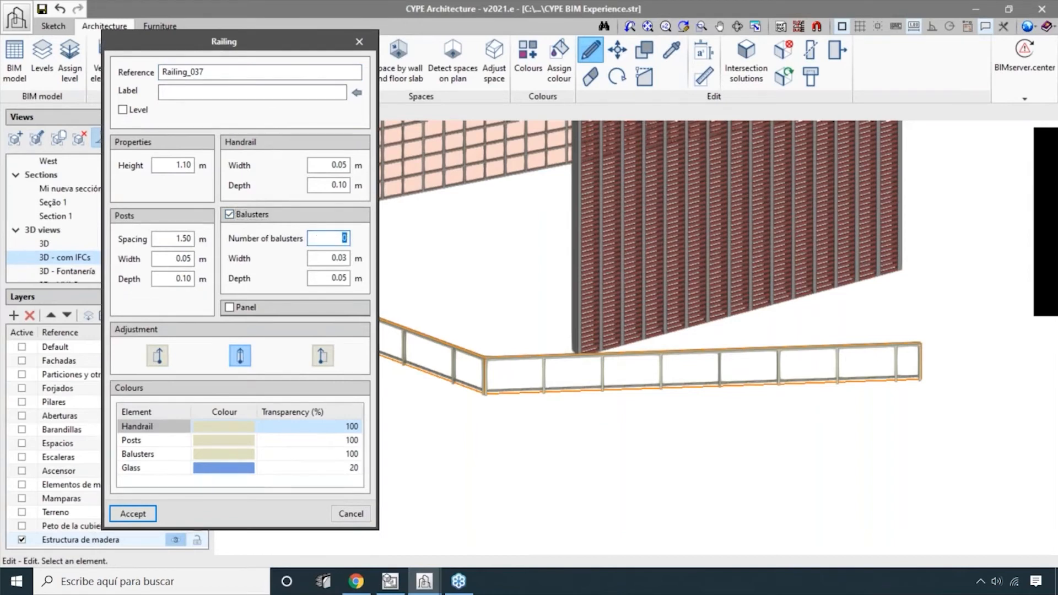
{"action": "left_click", "coordinate": [330, 254]}
{"action": "double_click", "coordinate": [177, 239]}
{"action": "type", "text": "1"}
{"action": "left_click", "coordinate": [134, 514]}
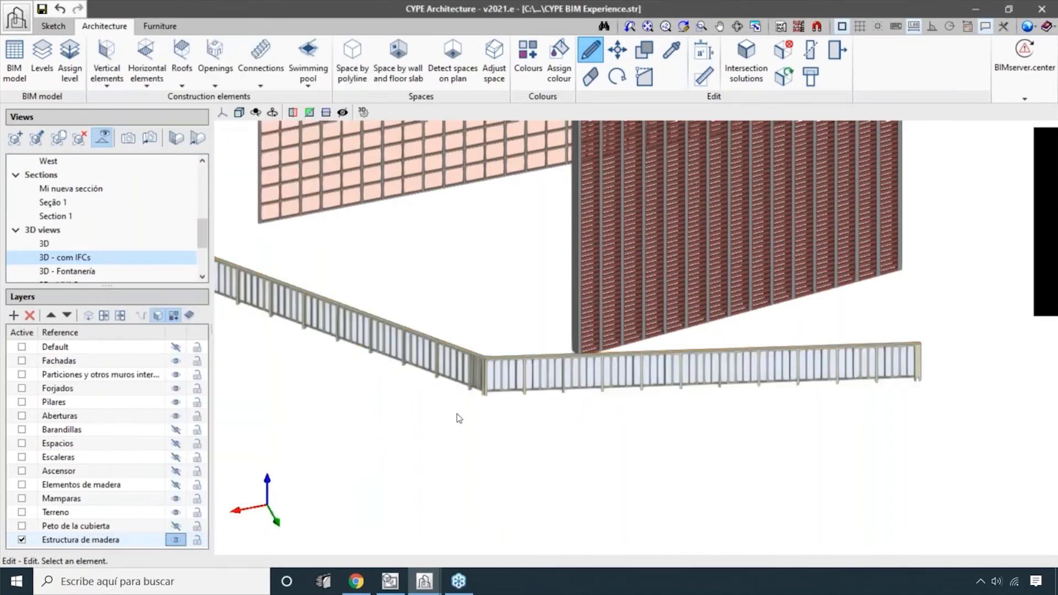
{"action": "mouse_move", "coordinate": [569, 397]}
{"action": "middle_click_drag", "start_coordinate": [569, 397], "coordinate": [463, 430], "text": "shift"}
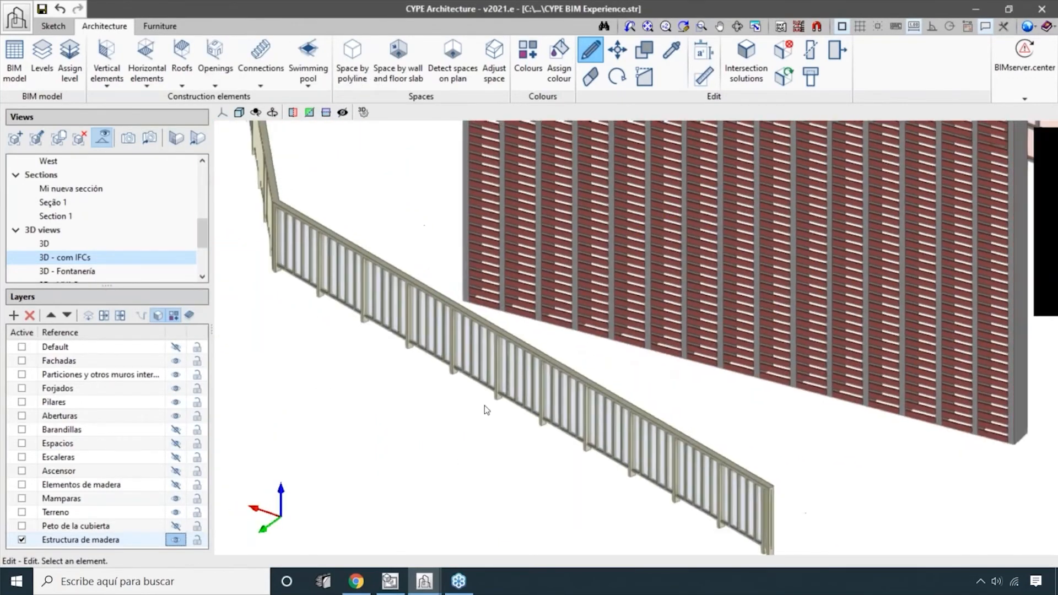
- Edit the new railing's colours, making the handrail near-black and the posts and balusters dark grey
{"action": "left_click", "coordinate": [498, 375]}
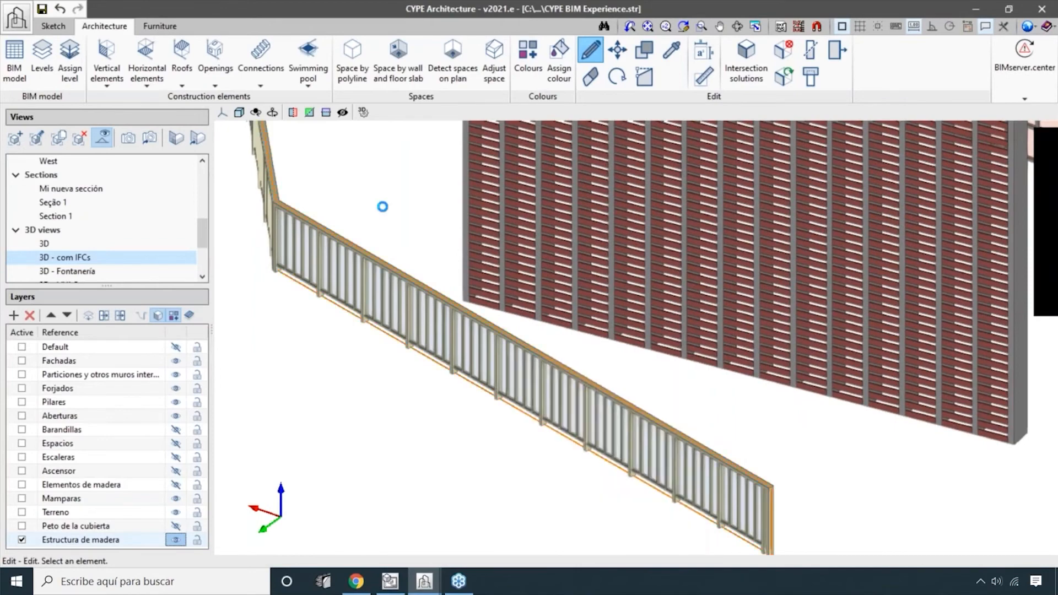
{"action": "left_click", "coordinate": [172, 442]}
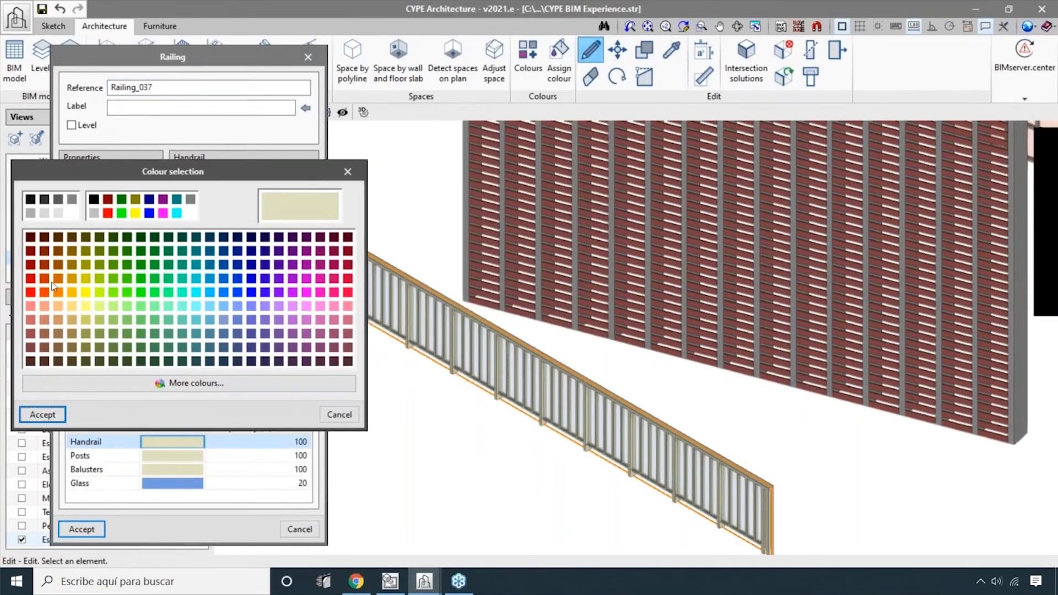
{"action": "left_click", "coordinate": [45, 199]}
{"action": "left_click", "coordinate": [44, 414]}
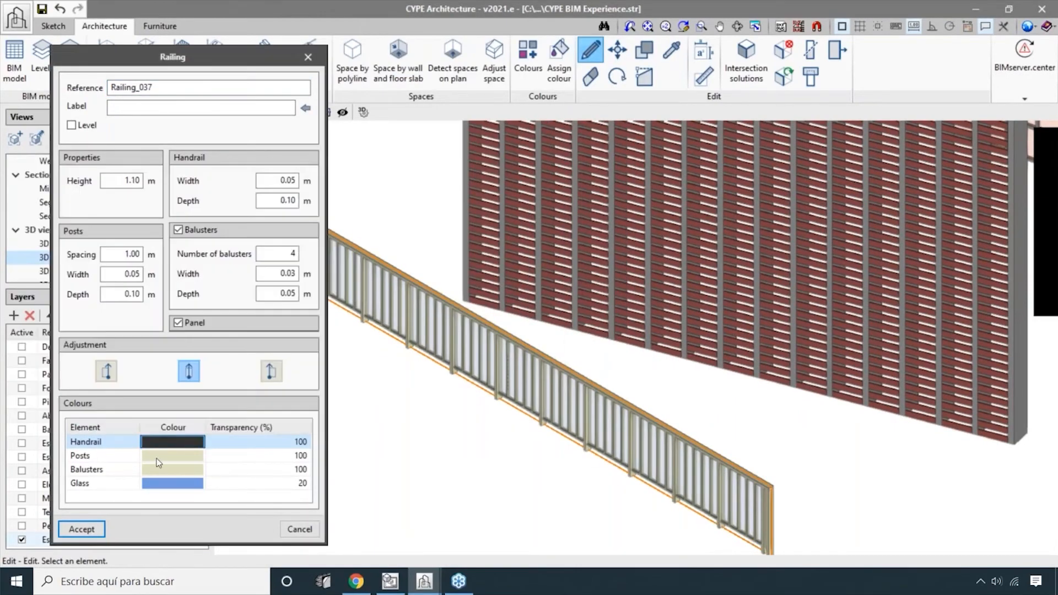
{"action": "left_click", "coordinate": [165, 457]}
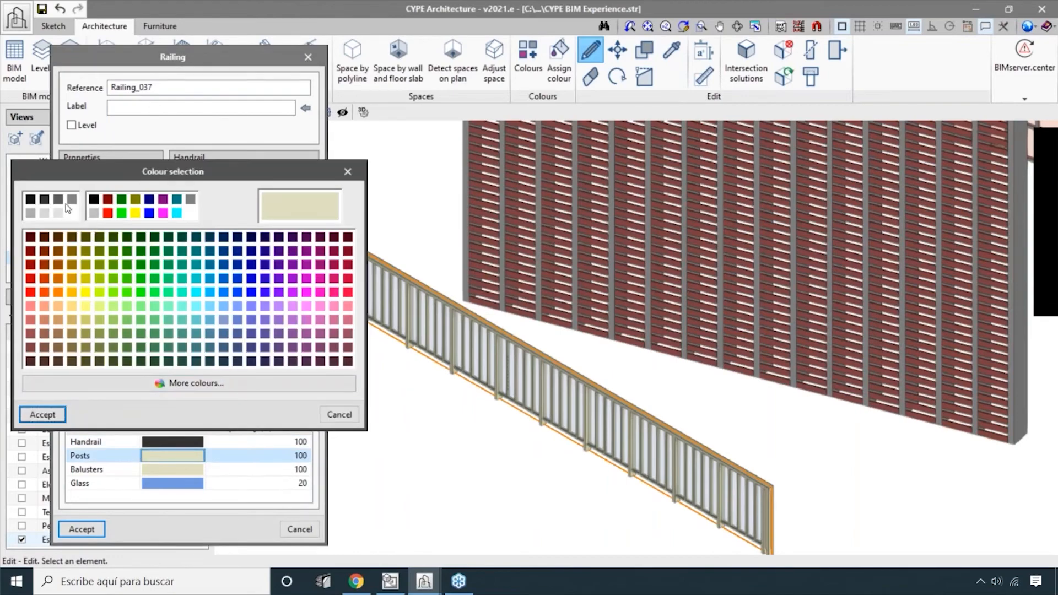
{"action": "left_click", "coordinate": [59, 200]}
{"action": "left_click", "coordinate": [44, 414]}
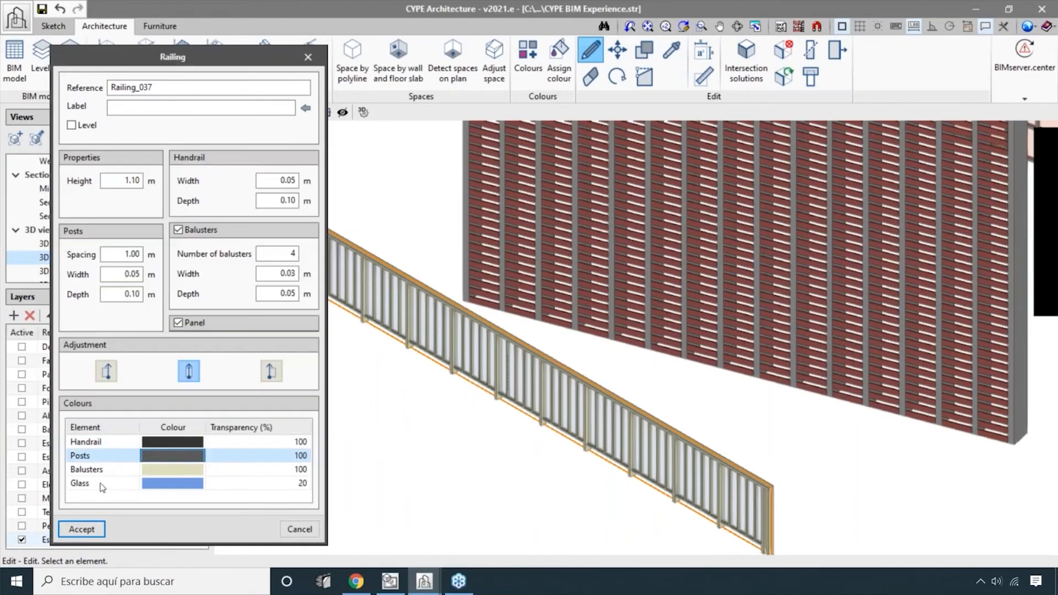
{"action": "left_click", "coordinate": [177, 477]}
{"action": "left_click", "coordinate": [59, 200]}
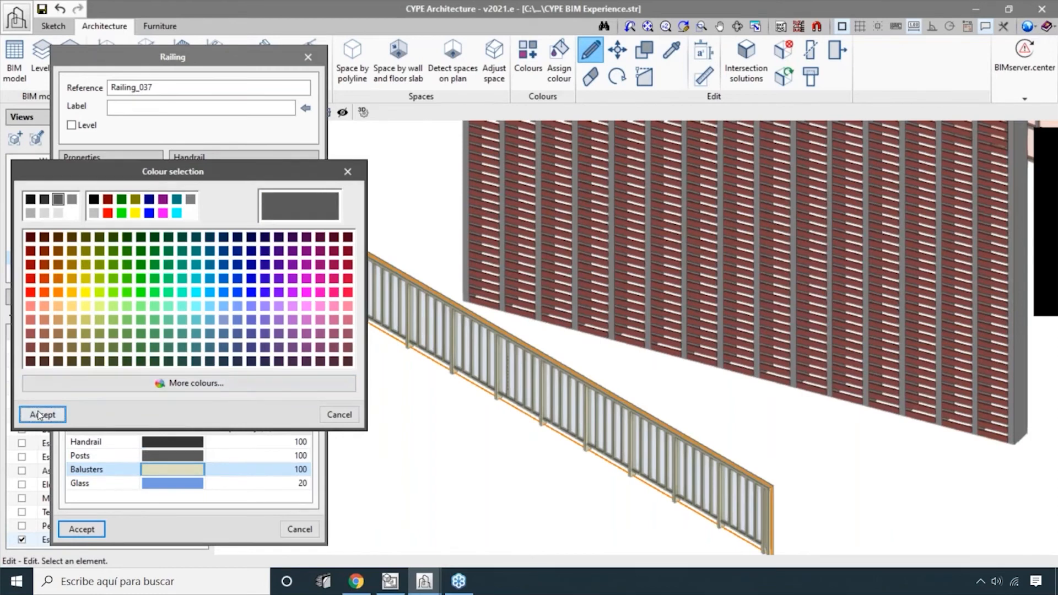
{"action": "left_click", "coordinate": [42, 414]}
- Set the transparency of the railing's glass to 50% and accept the railing changes
{"action": "left_click", "coordinate": [277, 485]}
{"action": "left_click", "coordinate": [277, 488]}
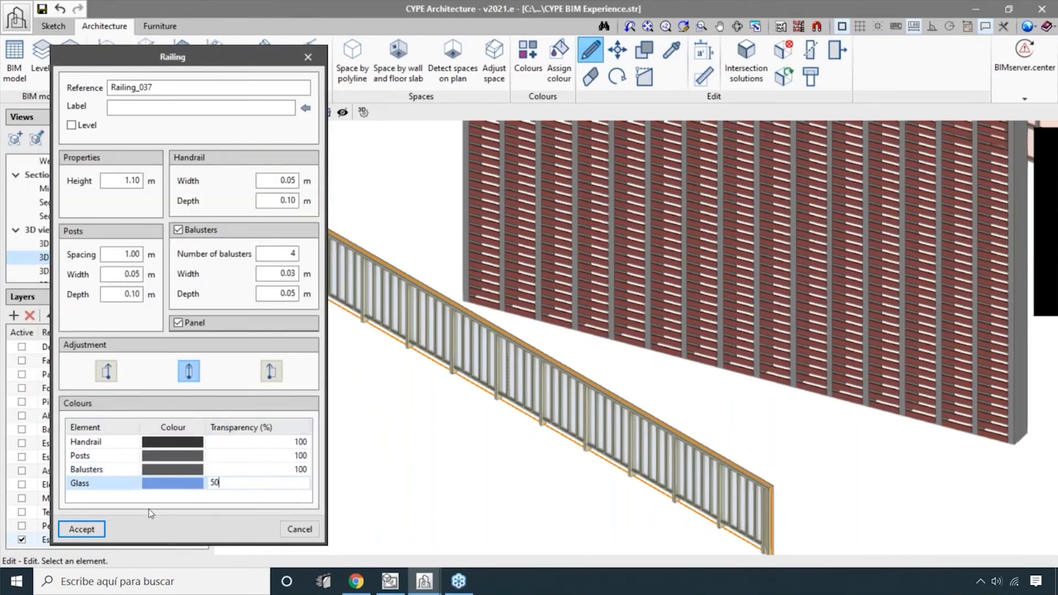
{"action": "left_click", "coordinate": [82, 529]}
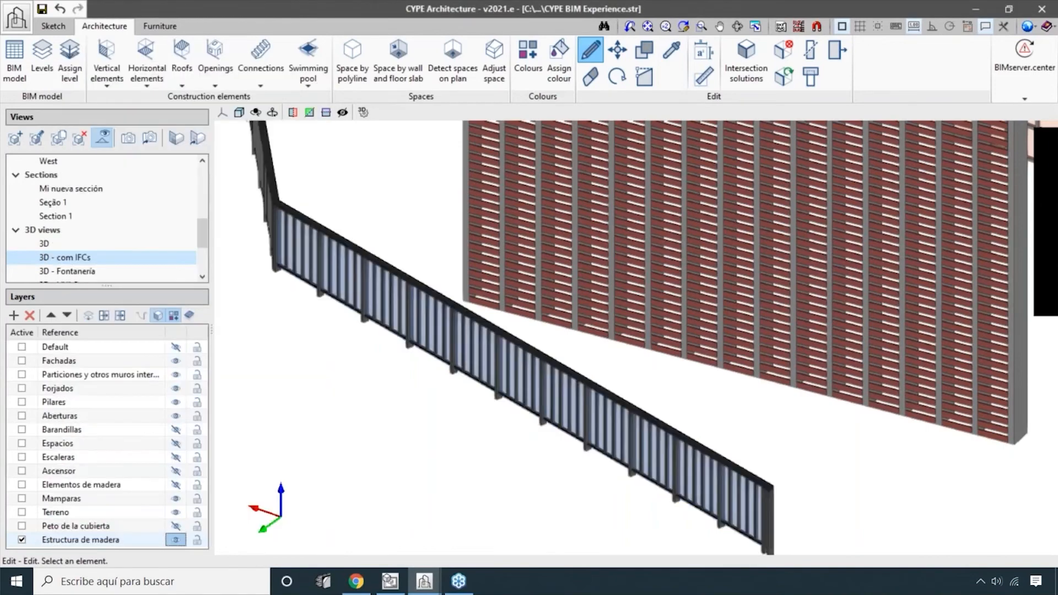
{"action": "scroll", "coordinate": [457, 409], "scroll_direction": "down", "scroll_amount": 2}
{"action": "middle_click_drag", "start_coordinate": [457, 409], "coordinate": [530, 403], "text": "shift"}
{"action": "scroll", "coordinate": [658, 393], "scroll_direction": "down", "scroll_amount": 5}
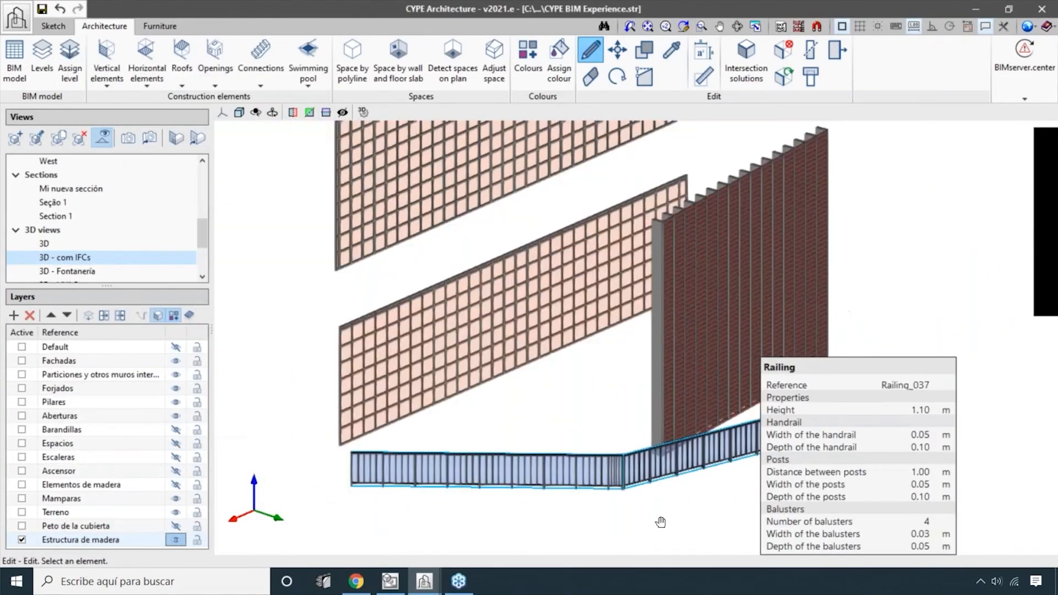
{"action": "scroll", "coordinate": [572, 475], "scroll_direction": "up", "scroll_amount": 5}
{"action": "scroll", "coordinate": [569, 397], "scroll_direction": "down", "scroll_amount": 3}
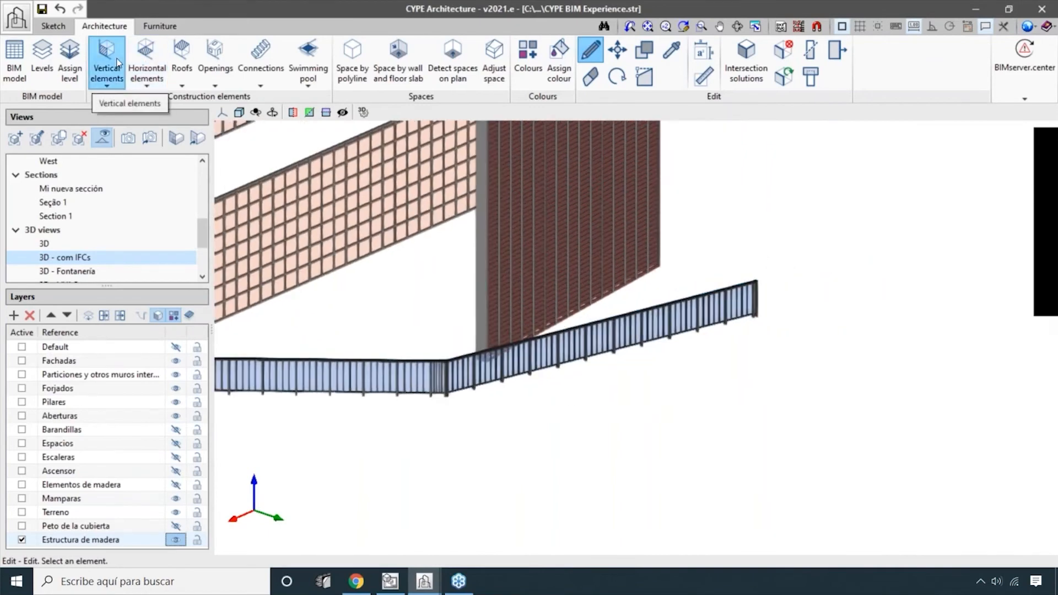
- Start a suspended ceiling with 0.45 x 0.45 m tiles and draw four sides about 14.02, 8.42, 11.97 and 7.23 m long
{"action": "left_click", "coordinate": [146, 55]}
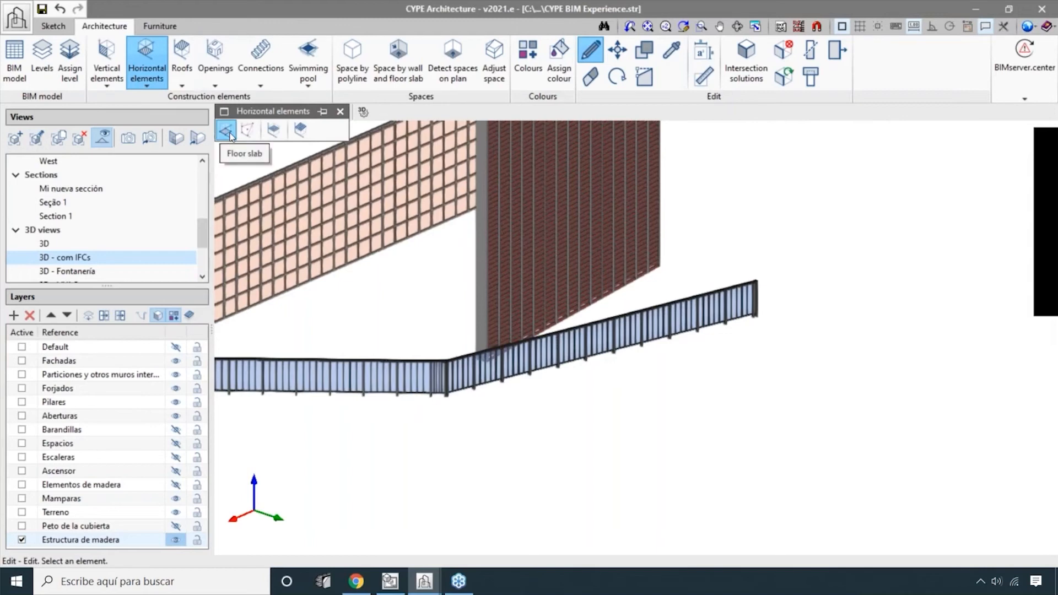
{"action": "left_click", "coordinate": [272, 130]}
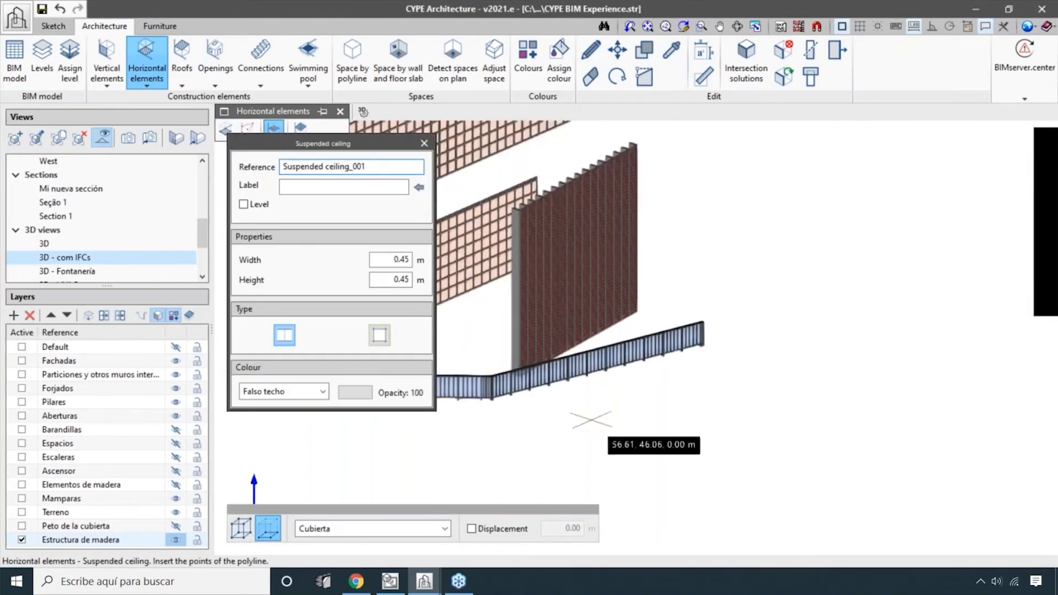
{"action": "left_click", "coordinate": [556, 408]}
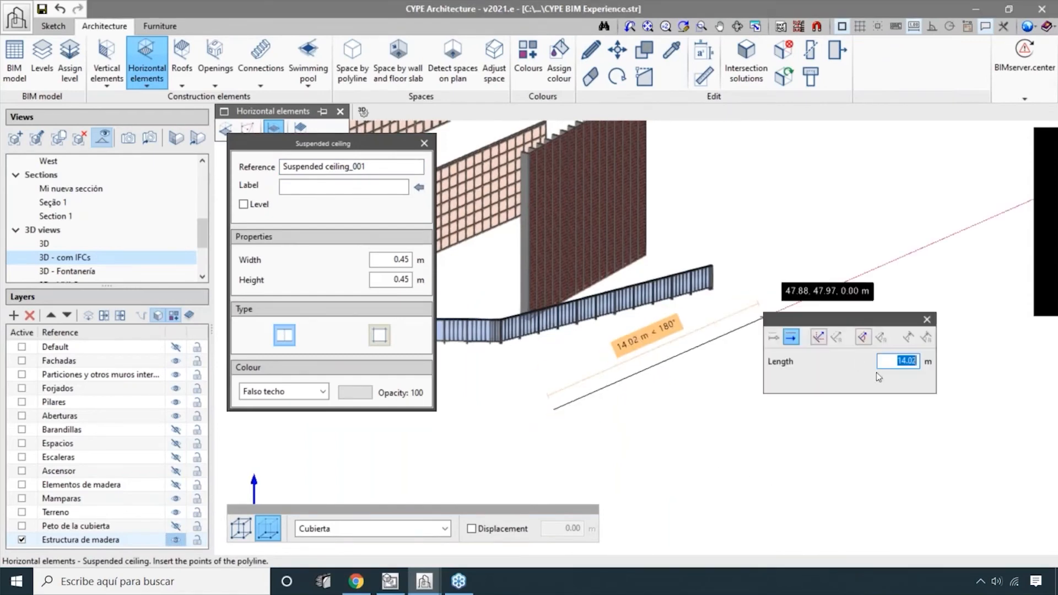
{"action": "key", "text": "Return"}
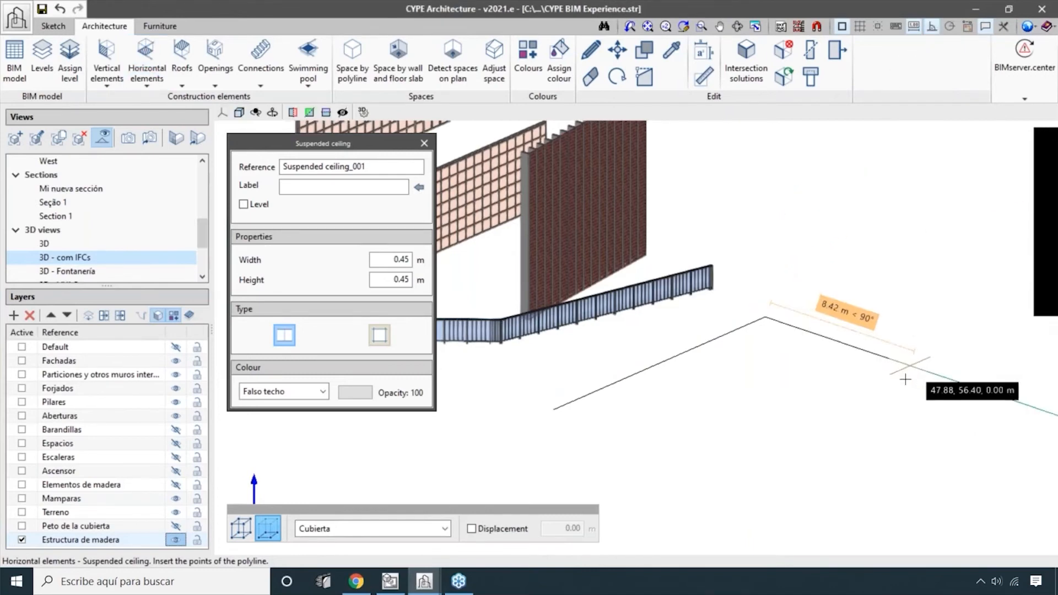
{"action": "key", "text": "Tab"}
{"action": "key", "text": "Return"}
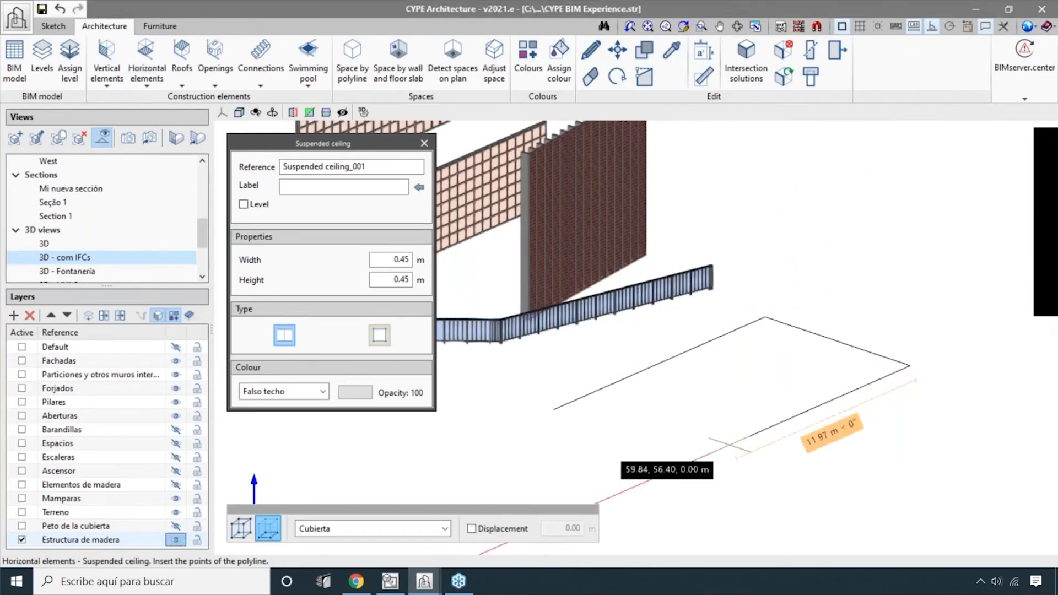
{"action": "key", "text": "Tab"}
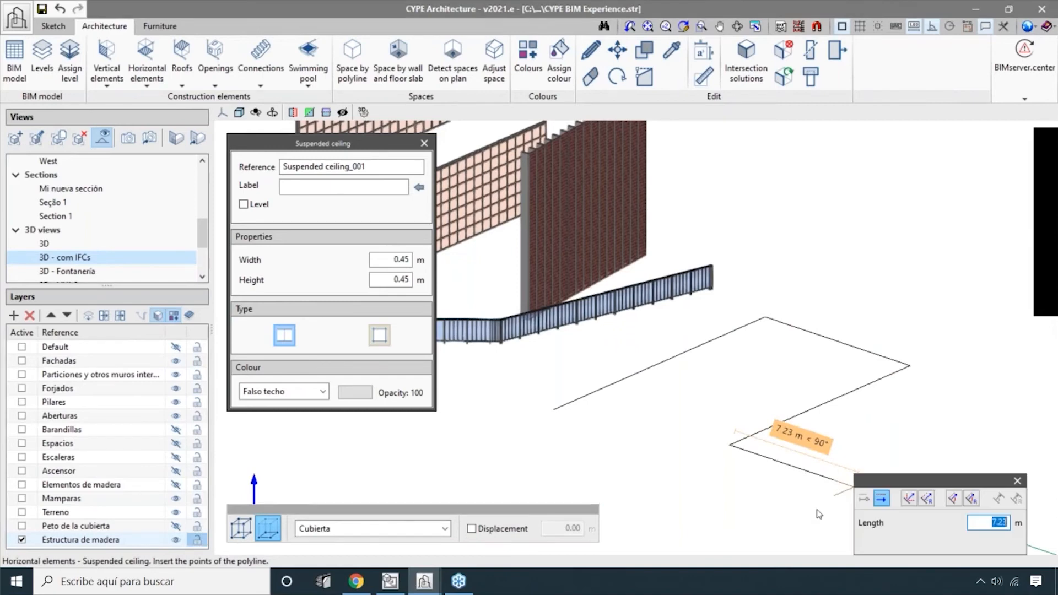
{"action": "key", "text": "Return"}
- Continue the suspended ceiling outline with three more perpendicular sides, the last about 4.76 m long
{"action": "scroll", "coordinate": [827, 478], "scroll_direction": "down", "scroll_amount": 3}
{"action": "key", "text": "Tab"}
{"action": "key", "text": "Return"}
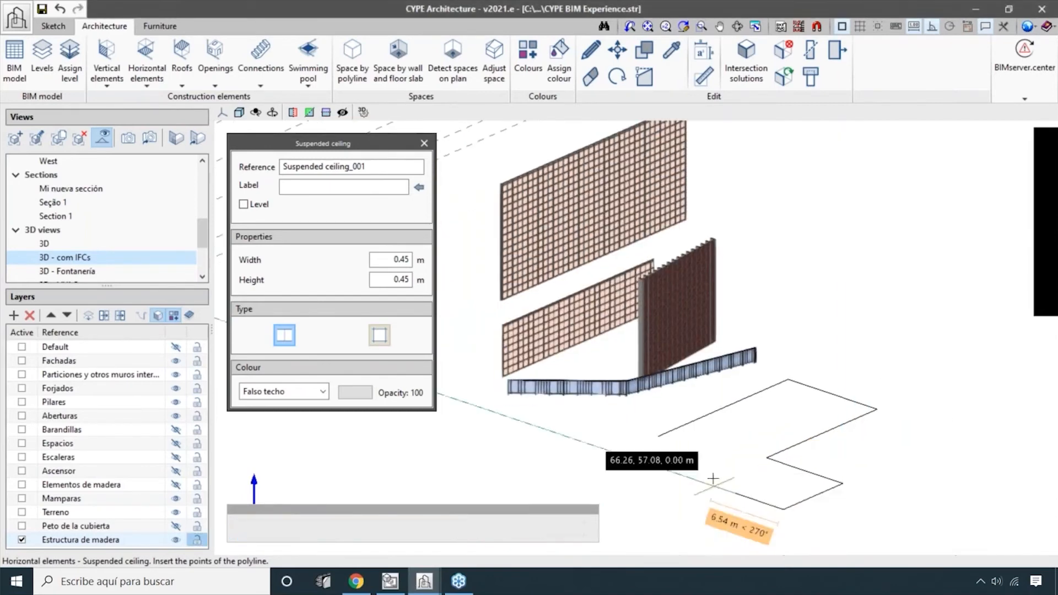
{"action": "key", "text": "Tab"}
{"action": "key", "text": "Return"}
{"action": "scroll", "coordinate": [713, 451], "scroll_direction": "up", "scroll_amount": 1}
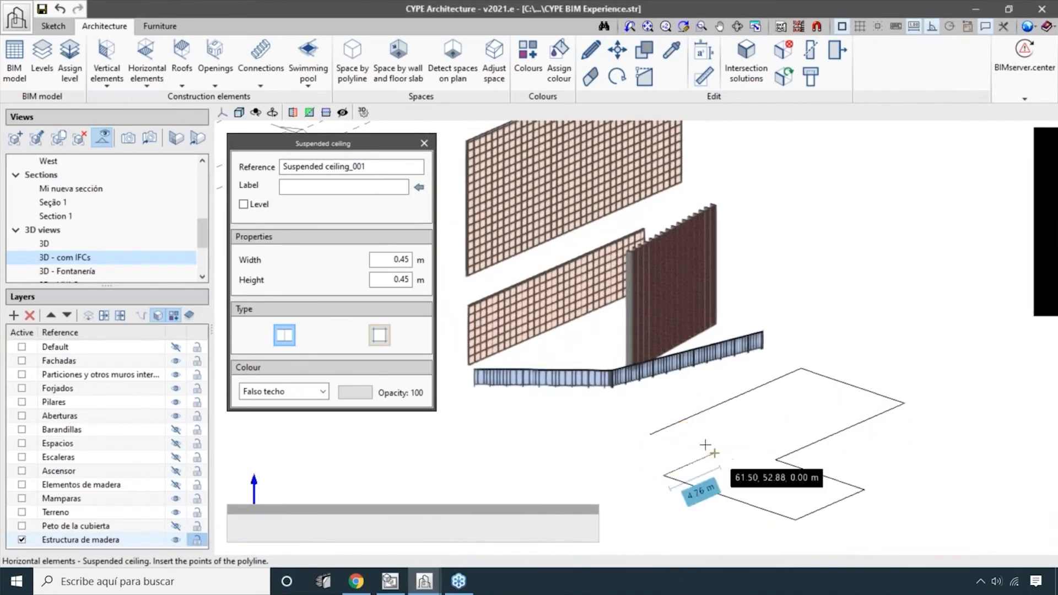
{"action": "scroll", "coordinate": [627, 476], "scroll_direction": "up", "scroll_amount": 2}
- Add a side about 2.30 m long towards the starting point and close the suspended ceiling outline
{"action": "key", "text": "Tab"}
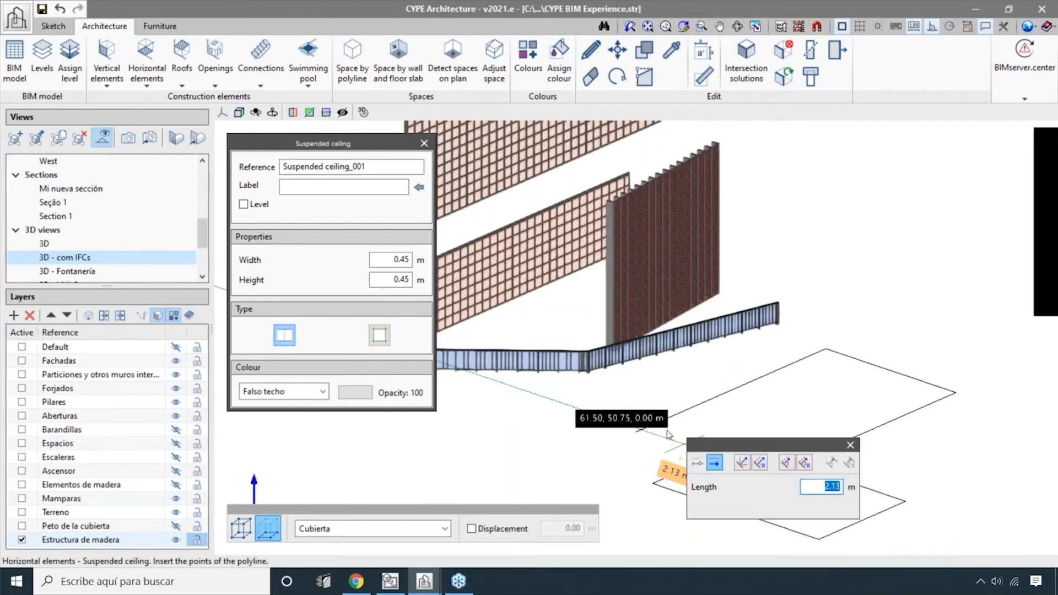
{"action": "key", "text": "Return"}
{"action": "scroll", "coordinate": [665, 379], "scroll_direction": "up", "scroll_amount": 3}
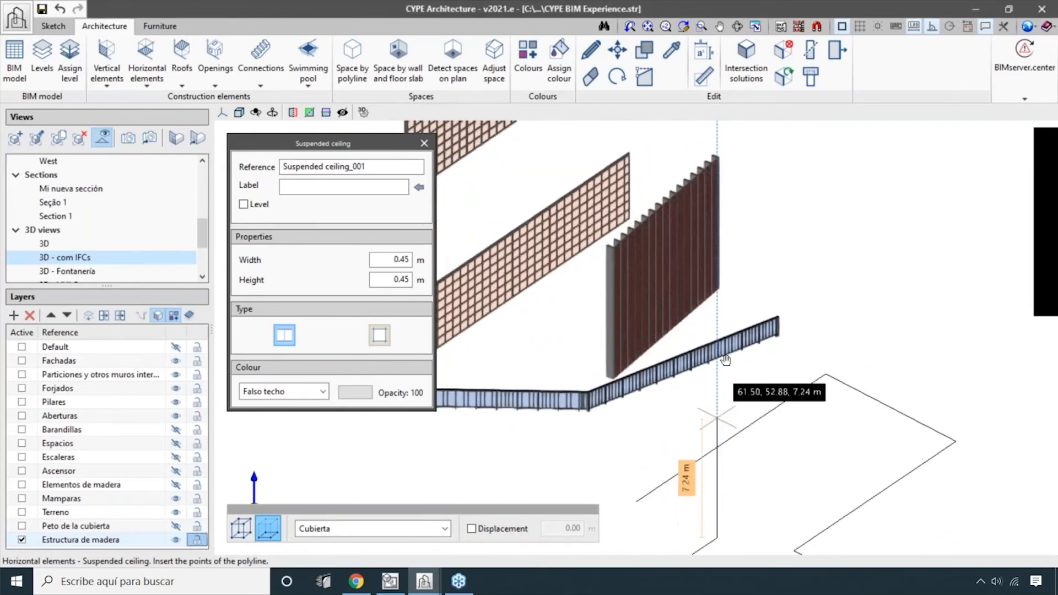
{"action": "scroll", "coordinate": [665, 378], "scroll_direction": "up", "scroll_amount": 2}
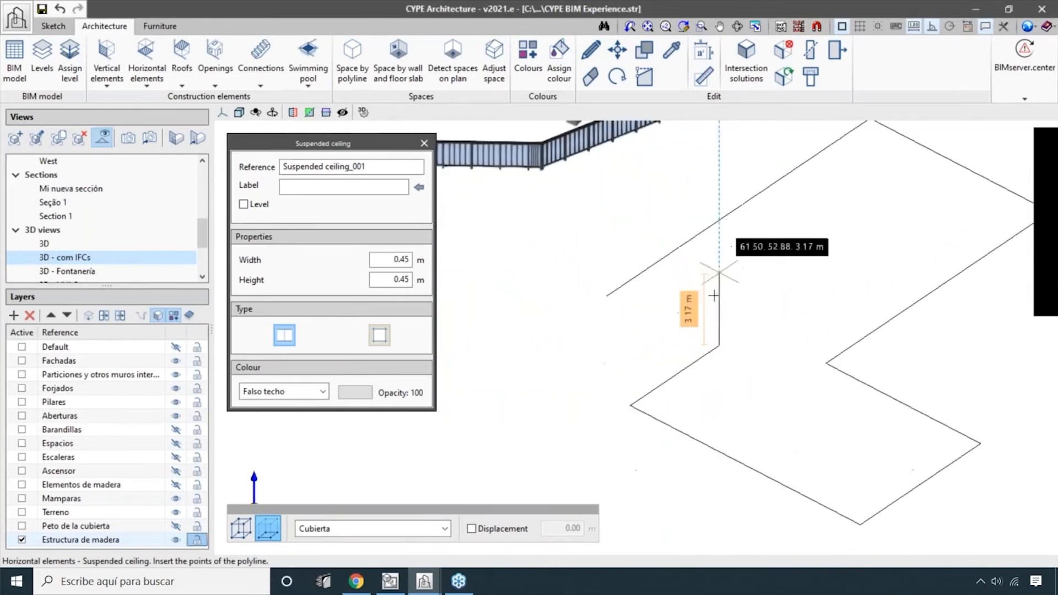
{"action": "key", "text": "Tab"}
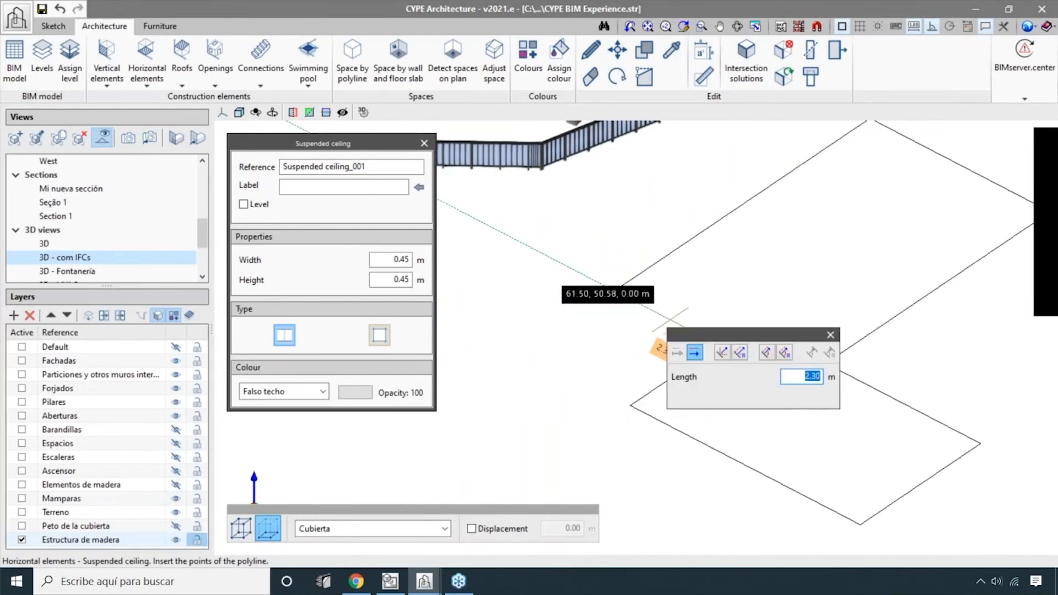
{"action": "key", "text": "Return"}
{"action": "right_click", "coordinate": [681, 274]}
{"action": "scroll", "coordinate": [747, 281], "scroll_direction": "down", "scroll_amount": 2}
{"action": "middle_click_drag", "start_coordinate": [749, 287], "coordinate": [612, 292]}
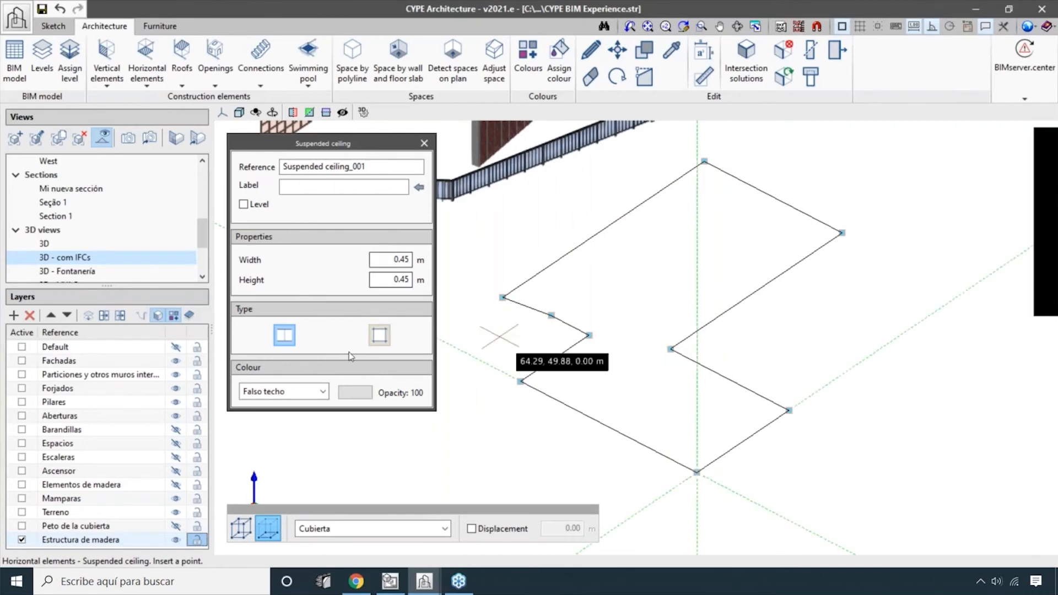
- Set the origin of the ceiling's tile layout at the outline's nearest corner, at 66.26, 63.62, 0.00 m
{"action": "scroll", "coordinate": [691, 473], "scroll_direction": "up", "scroll_amount": 1}
{"action": "scroll", "coordinate": [692, 473], "scroll_direction": "up", "scroll_amount": 4}
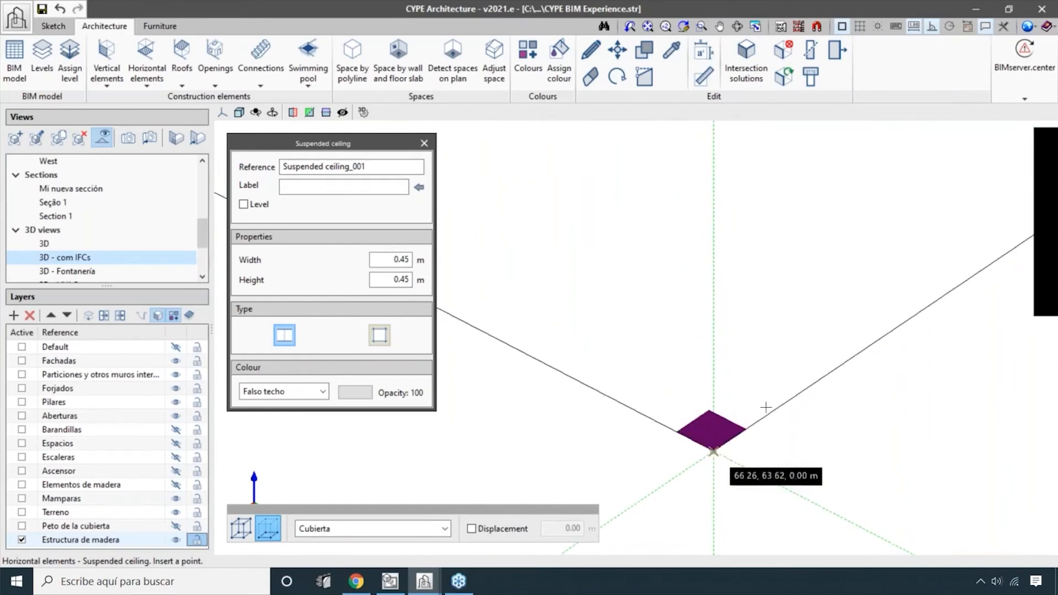
{"action": "scroll", "coordinate": [714, 437], "scroll_direction": "down", "scroll_amount": 3}
{"action": "scroll", "coordinate": [810, 359], "scroll_direction": "down", "scroll_amount": 4}
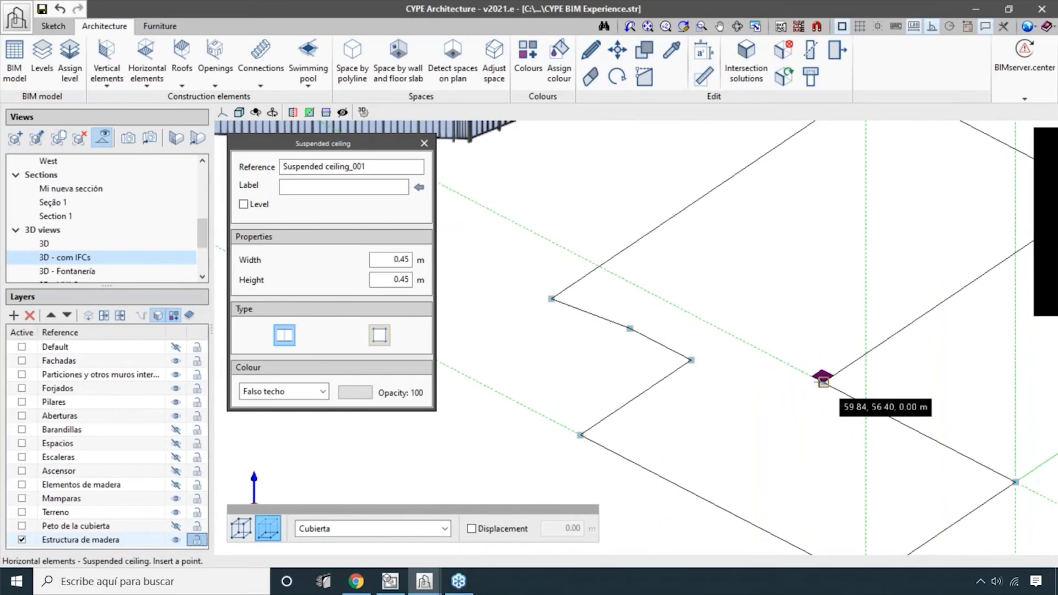
{"action": "scroll", "coordinate": [823, 380], "scroll_direction": "up", "scroll_amount": 2}
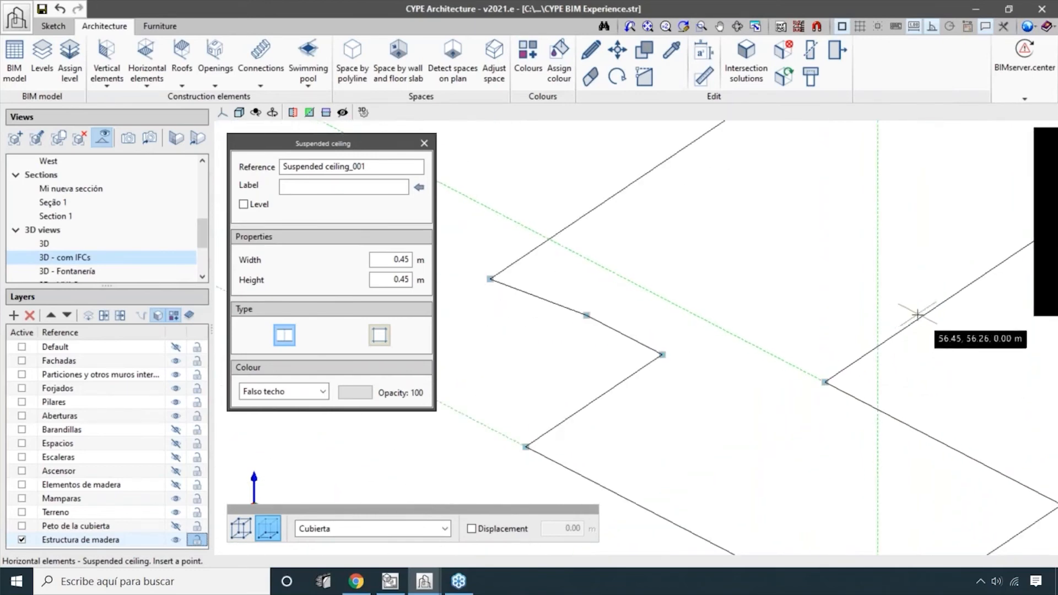
{"action": "scroll", "coordinate": [913, 325], "scroll_direction": "down", "scroll_amount": 2}
{"action": "middle_click_drag", "start_coordinate": [871, 417], "coordinate": [787, 328]}
{"action": "middle_click_drag", "start_coordinate": [824, 407], "coordinate": [623, 383]}
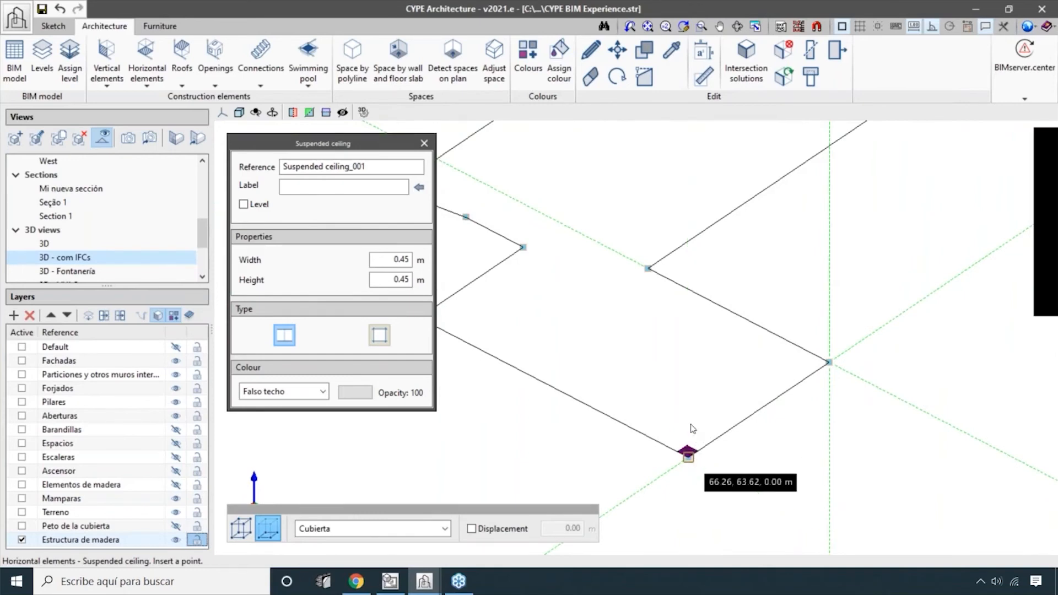
{"action": "left_click", "coordinate": [689, 455]}
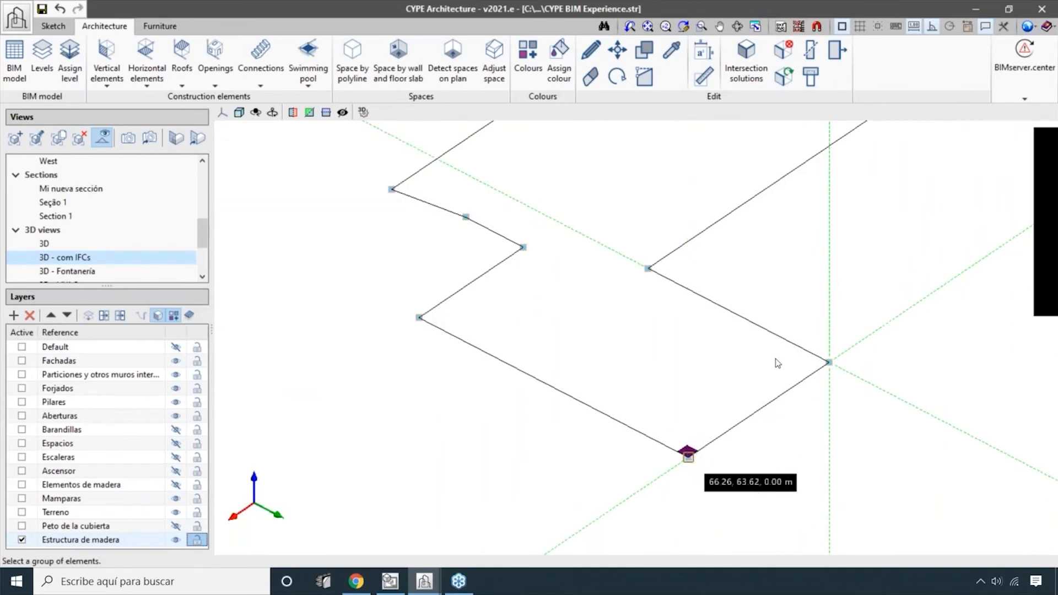
- Inspect the tiled suspended ceiling from several angles, up close and beside the railing and curtain walls
{"action": "scroll", "coordinate": [776, 267], "scroll_direction": "up", "scroll_amount": 3}
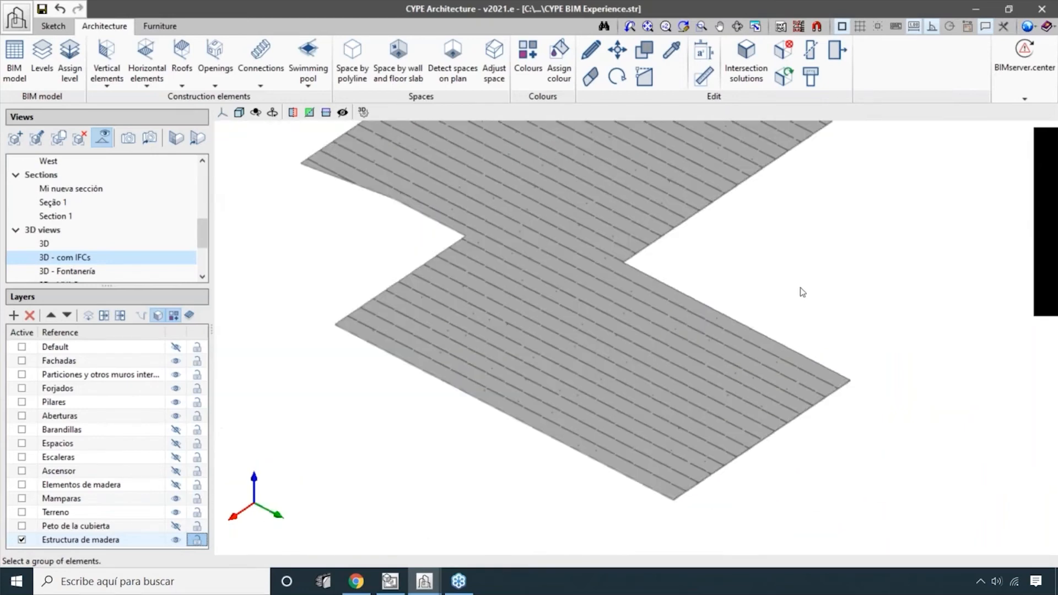
{"action": "scroll", "coordinate": [803, 292], "scroll_direction": "down", "scroll_amount": 3}
{"action": "middle_click_drag", "start_coordinate": [766, 307], "coordinate": [742, 381], "text": "shift"}
{"action": "middle_click_drag", "start_coordinate": [717, 414], "coordinate": [699, 193]}
{"action": "middle_click_drag", "start_coordinate": [699, 193], "coordinate": [706, 425], "text": "shift"}
{"action": "middle_click_drag", "start_coordinate": [713, 371], "coordinate": [725, 146]}
{"action": "scroll", "coordinate": [720, 262], "scroll_direction": "down", "scroll_amount": 1}
{"action": "scroll", "coordinate": [756, 432], "scroll_direction": "down", "scroll_amount": 1}
{"action": "middle_click_drag", "start_coordinate": [755, 432], "coordinate": [744, 281]}
{"action": "scroll", "coordinate": [742, 449], "scroll_direction": "up", "scroll_amount": 2}
{"action": "middle_click_drag", "start_coordinate": [758, 459], "coordinate": [784, 425], "text": "shift"}
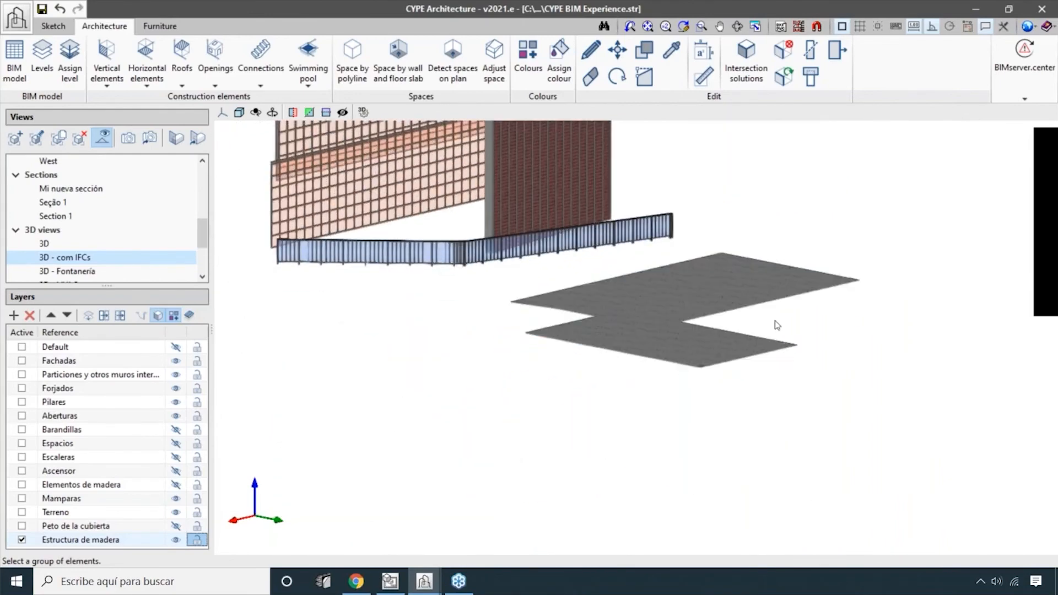
{"action": "scroll", "coordinate": [777, 324], "scroll_direction": "up", "scroll_amount": 7}
{"action": "scroll", "coordinate": [777, 328], "scroll_direction": "down", "scroll_amount": 2}
{"action": "mouse_move", "coordinate": [777, 328]}
{"action": "middle_mouse_down", "text": "shift"}
{"action": "mouse_move", "coordinate": [777, 342]}
{"action": "mouse_move", "coordinate": [846, 395]}
{"action": "mouse_move", "coordinate": [835, 403]}
{"action": "middle_mouse_up", "text": "shift"}
{"action": "scroll", "coordinate": [778, 342], "scroll_direction": "down", "scroll_amount": 8}
- Delete the sample curtain walls, louvre, railing and suspended ceiling in front of the building
{"action": "left_click", "coordinate": [591, 77]}
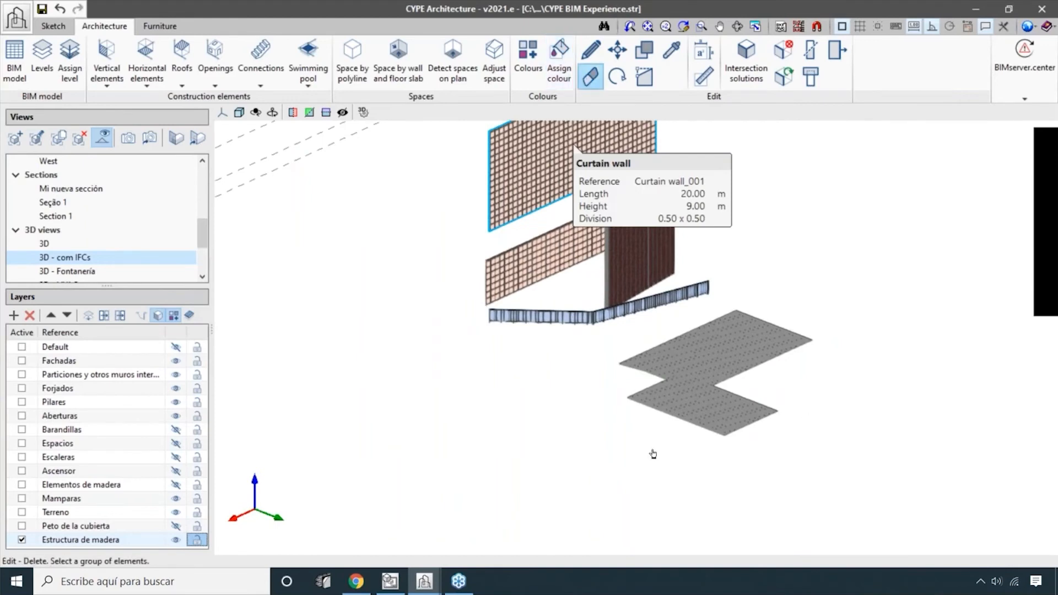
{"action": "scroll", "coordinate": [734, 353], "scroll_direction": "down", "scroll_amount": 2}
{"action": "middle_click_drag", "start_coordinate": [726, 349], "coordinate": [593, 384]}
{"action": "scroll", "coordinate": [618, 380], "scroll_direction": "down", "scroll_amount": 3}
{"action": "scroll", "coordinate": [818, 442], "scroll_direction": "down", "scroll_amount": 1}
{"action": "mouse_move", "coordinate": [702, 479]}
{"action": "left_mouse_down"}
{"action": "mouse_move", "coordinate": [549, 334]}
{"action": "mouse_move", "coordinate": [526, 284]}
{"action": "left_mouse_up"}
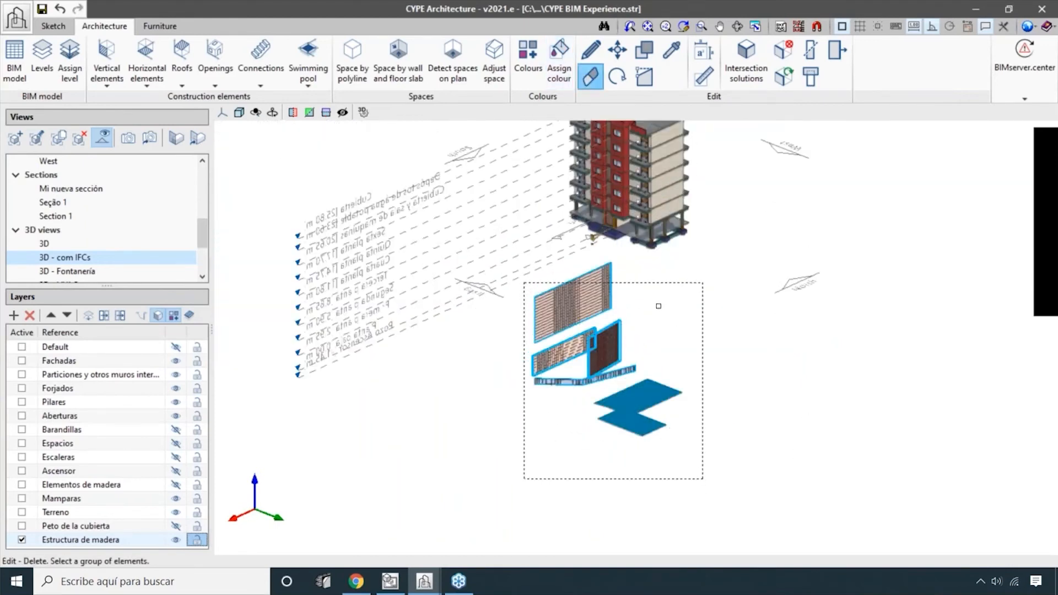
{"action": "right_click", "coordinate": [699, 376]}
{"action": "scroll", "coordinate": [697, 395], "scroll_direction": "up", "scroll_amount": 2}
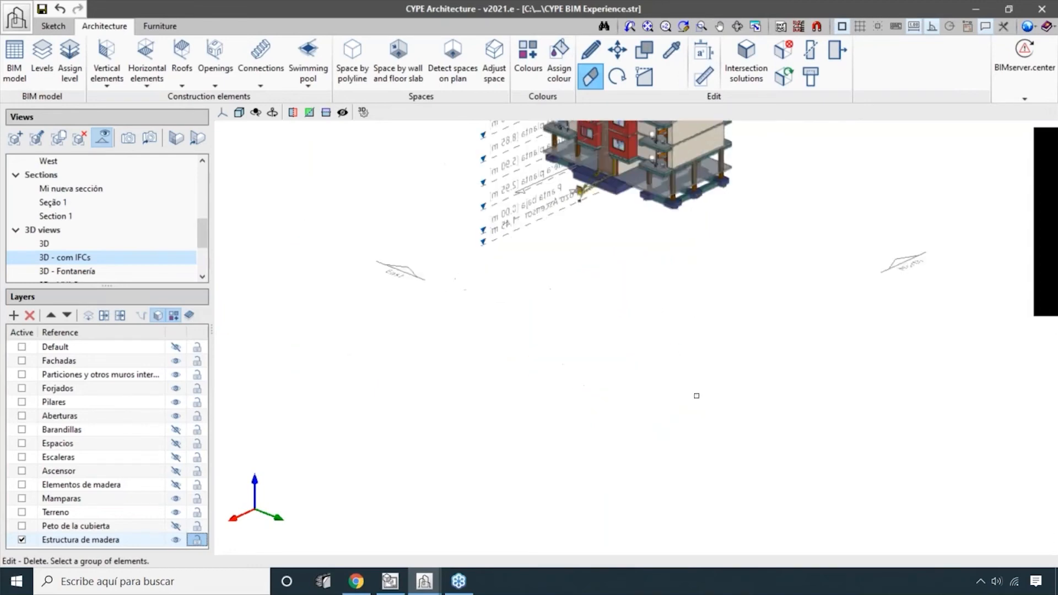
{"action": "middle_click_drag", "start_coordinate": [669, 378], "coordinate": [612, 391]}
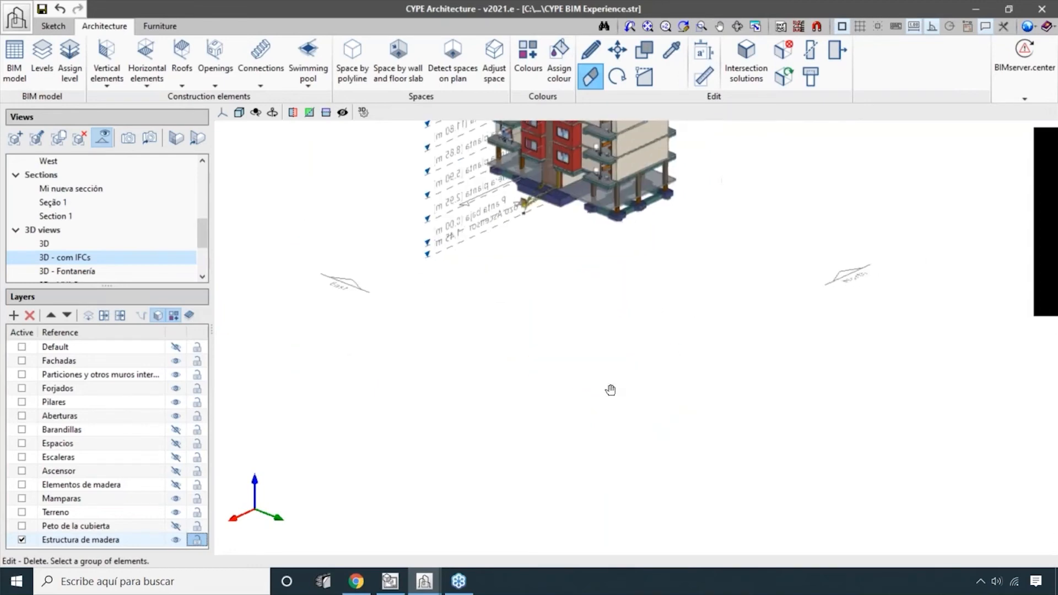
- Draw a 0.30 × 0.30 m beam about 12.79 m long on the open ground in front of the building
{"action": "left_click", "coordinate": [149, 58]}
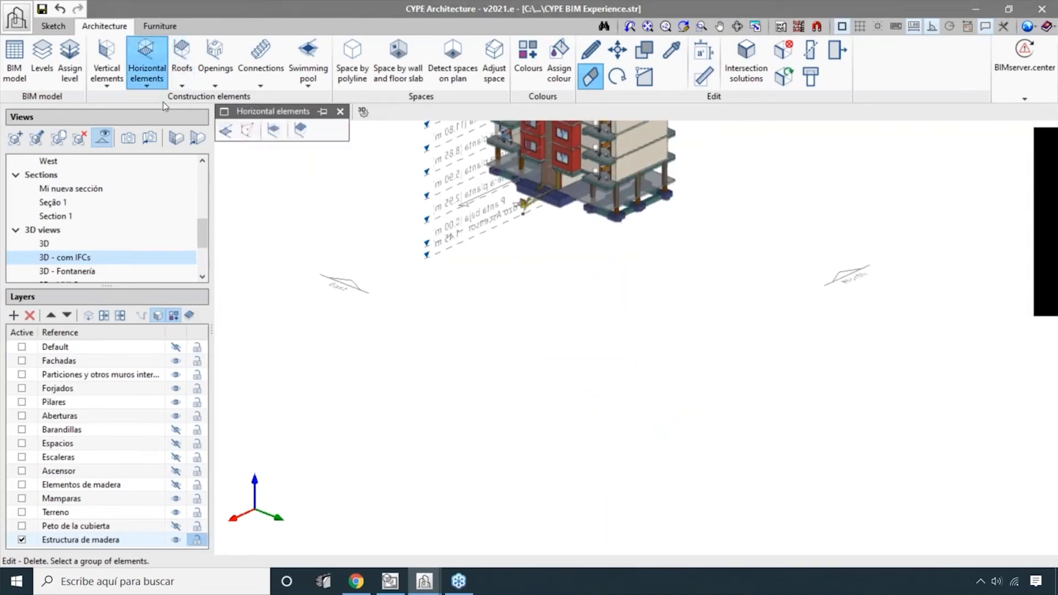
{"action": "left_click", "coordinate": [307, 134]}
{"action": "left_click", "coordinate": [525, 355]}
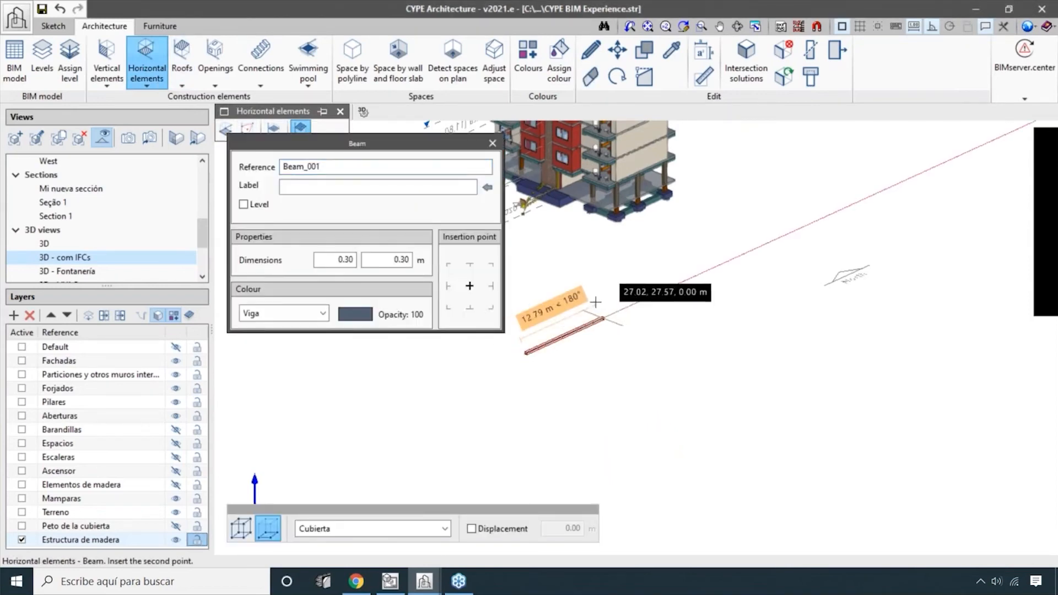
{"action": "scroll", "coordinate": [602, 314], "scroll_direction": "up", "scroll_amount": 2}
{"action": "key", "text": "Return"}
{"action": "key", "text": "Return"}
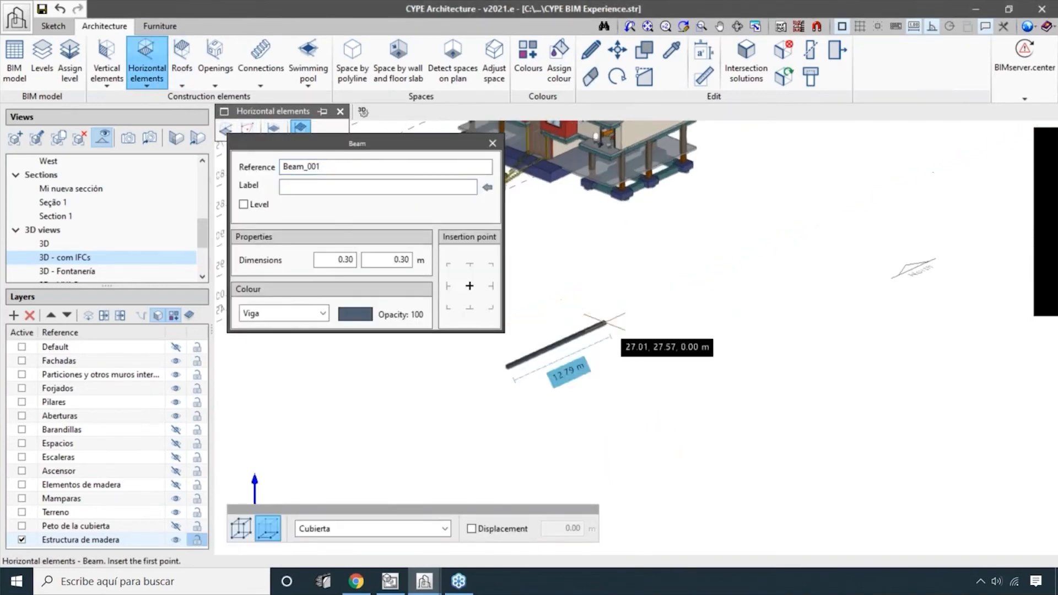
- Set the beam's second dimension to 0.50 m and draw a perpendicular beam about 8.12 m long from the first beam's end
{"action": "double_click", "coordinate": [374, 260]}
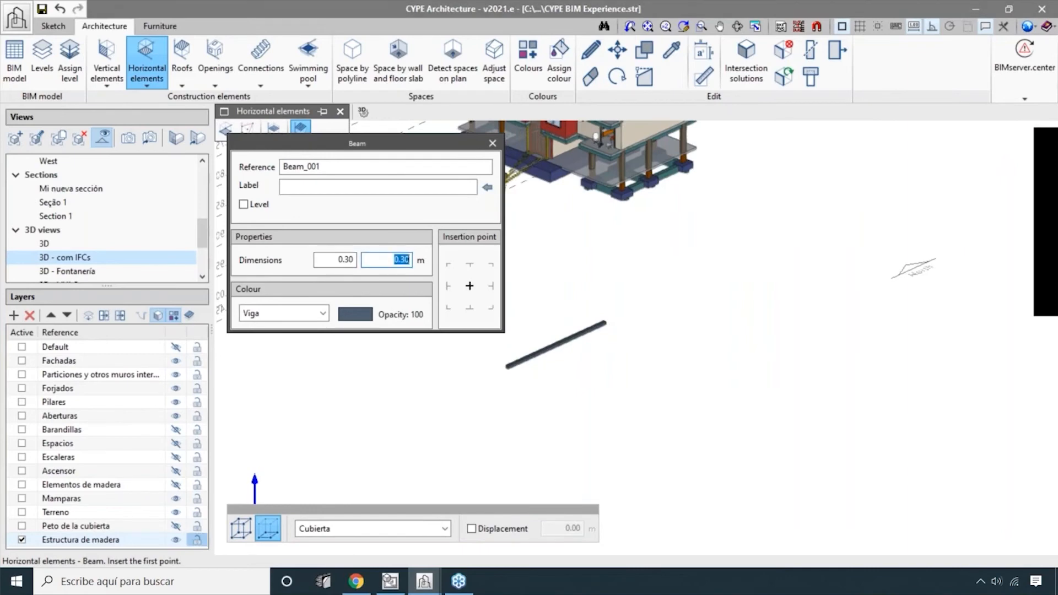
{"action": "scroll", "coordinate": [606, 322], "scroll_direction": "up", "scroll_amount": 1}
{"action": "left_click", "coordinate": [607, 325]}
{"action": "key", "text": "Return"}
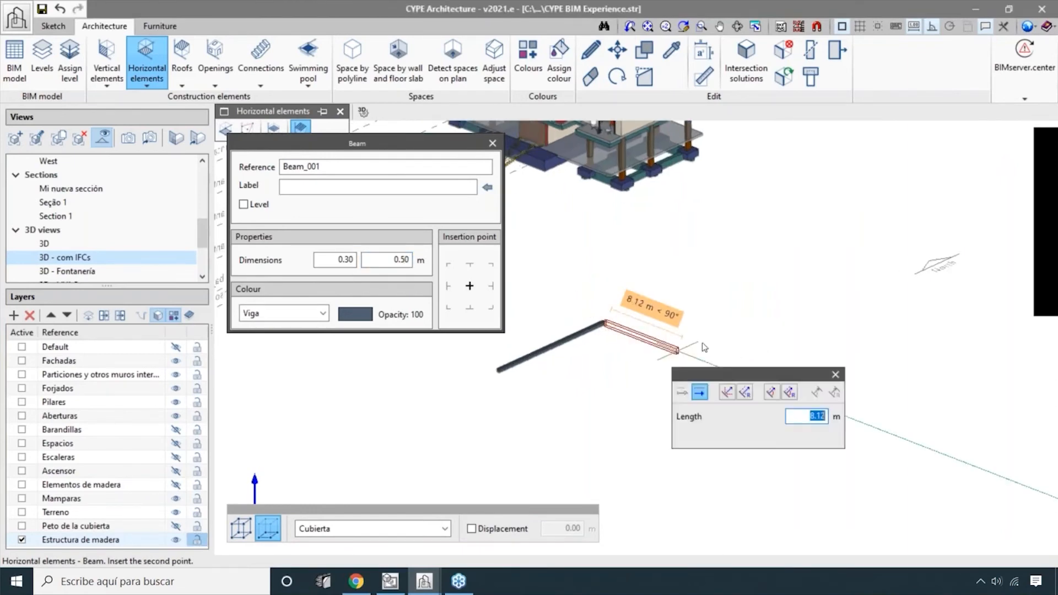
{"action": "key", "text": "Return"}
- Continue the zigzag with two more 0.30 × 0.50 m beams, making the last one about 5.91 m long
{"action": "scroll", "coordinate": [679, 349], "scroll_direction": "up", "scroll_amount": 2}
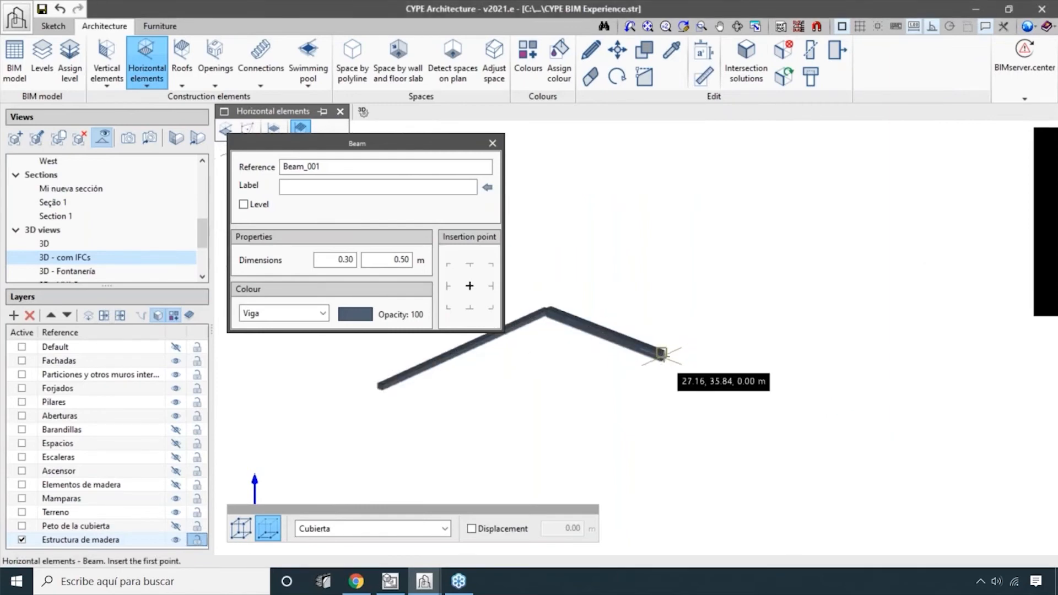
{"action": "left_click", "coordinate": [677, 350]}
{"action": "key", "text": "Return"}
{"action": "key", "text": "Return"}
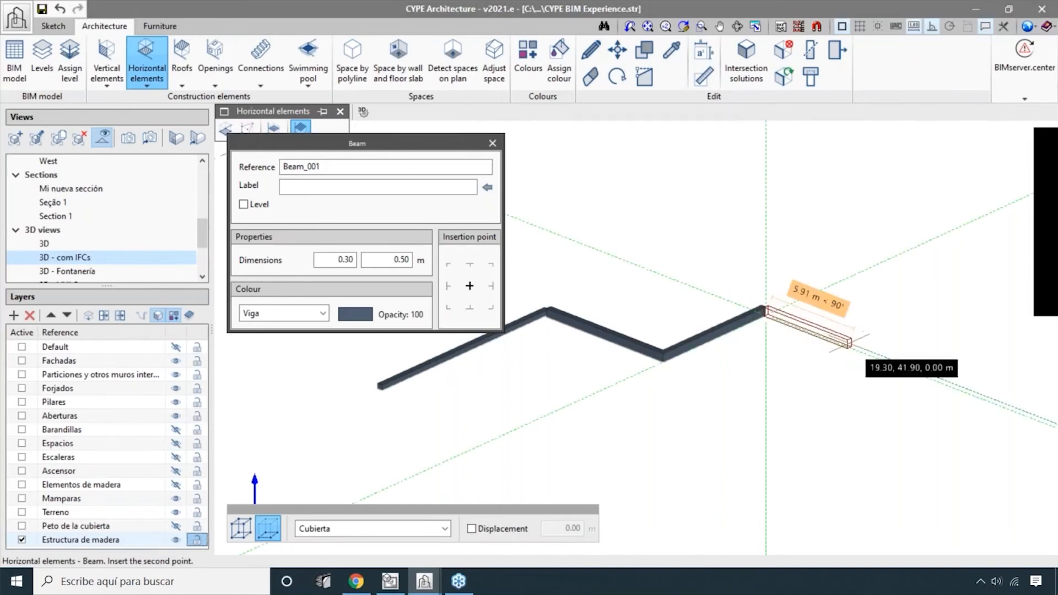
- Choose Fachada - Color 2 for new beams and recolour the last beam of the zigzag with Fachada - Color 1
{"action": "left_click", "coordinate": [302, 315]}
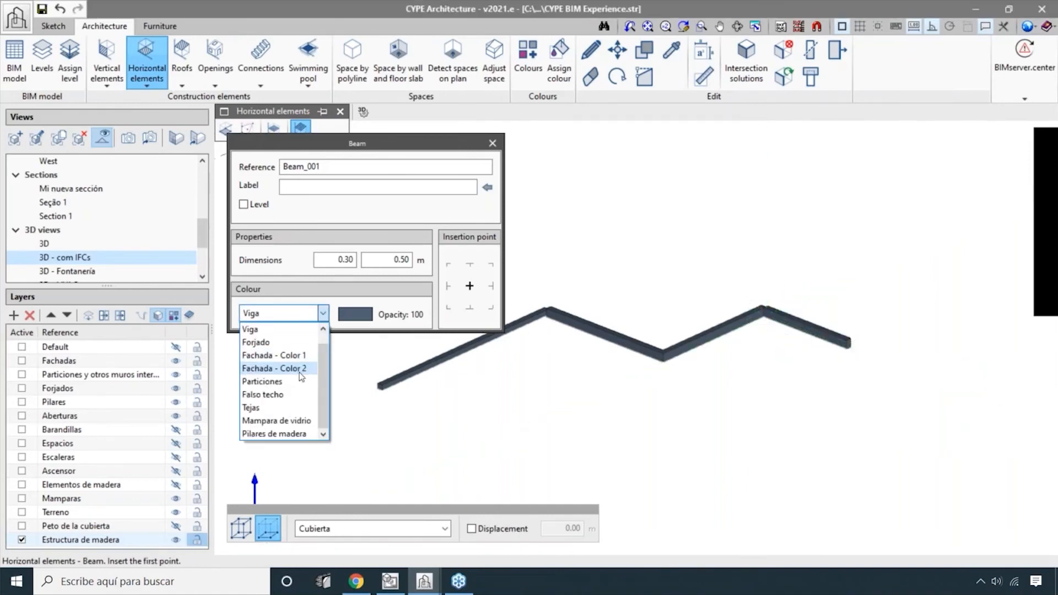
{"action": "left_click", "coordinate": [282, 369]}
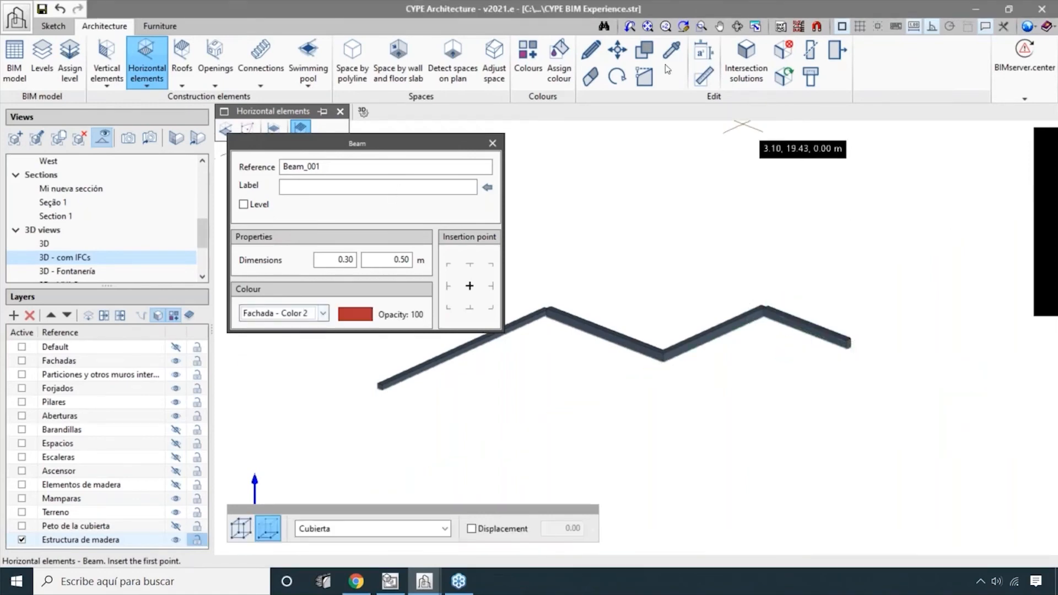
{"action": "left_click", "coordinate": [591, 49]}
{"action": "left_click", "coordinate": [806, 325]}
{"action": "left_click", "coordinate": [452, 355]}
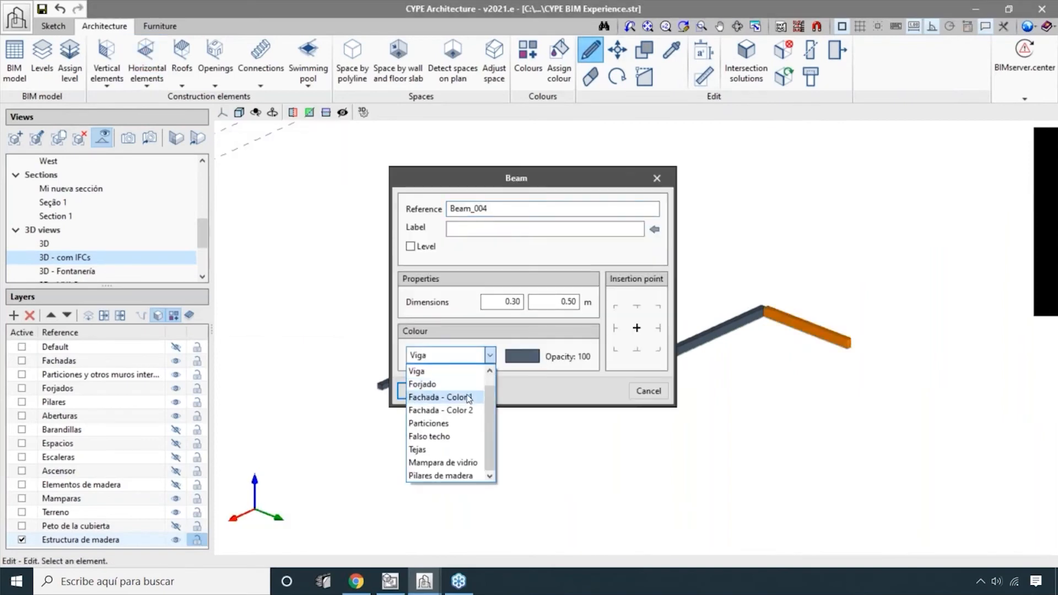
{"action": "left_click", "coordinate": [469, 397]}
{"action": "left_click", "coordinate": [421, 391]}
{"action": "scroll", "coordinate": [905, 357], "scroll_direction": "up", "scroll_amount": 3}
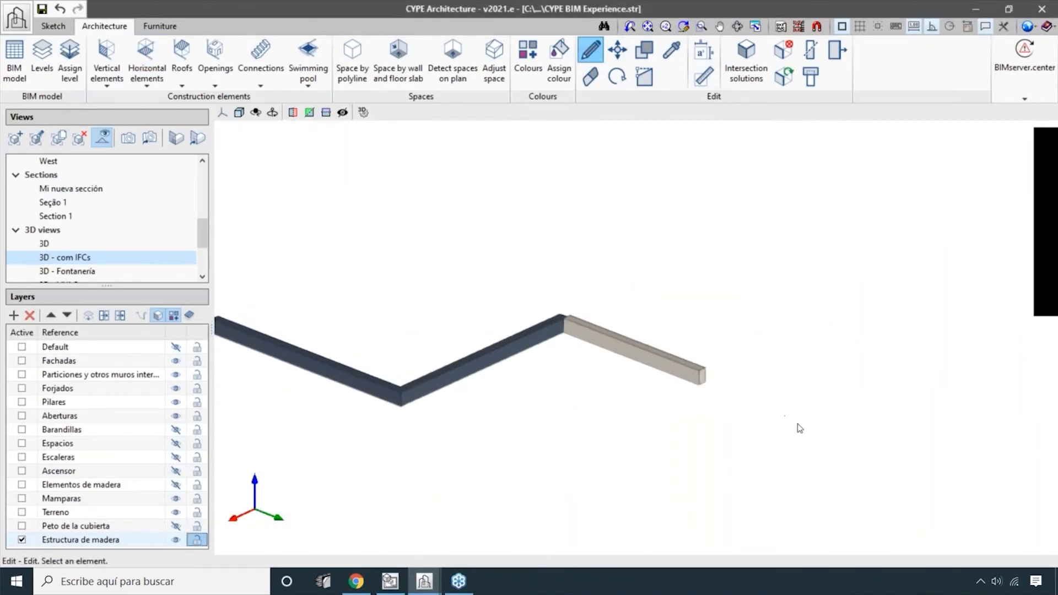
- Review the project's colour list and the properties of the third beam in the zigzag
{"action": "left_click", "coordinate": [528, 58]}
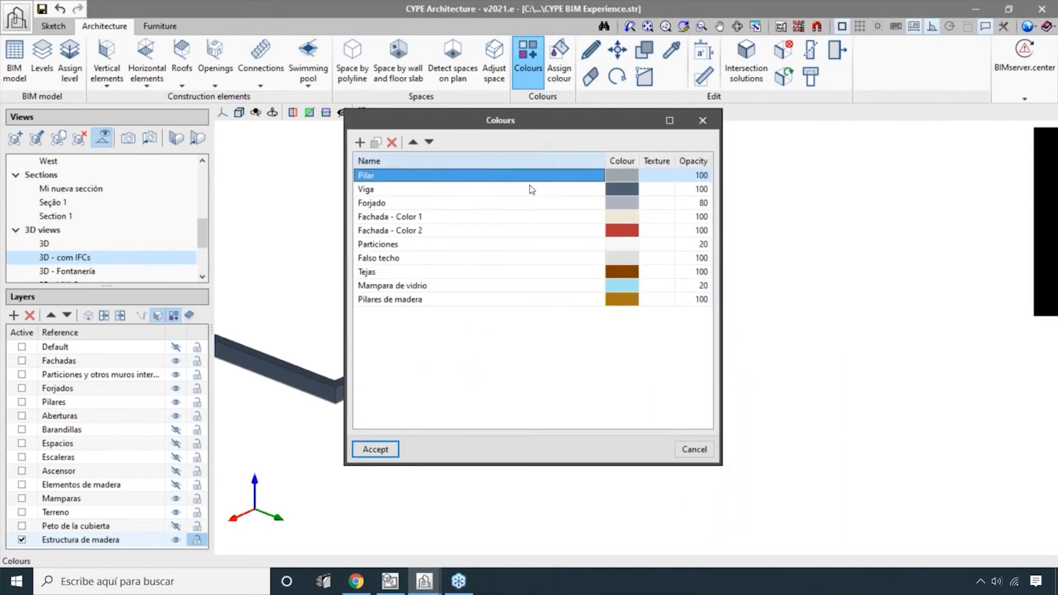
{"action": "left_click", "coordinate": [702, 120]}
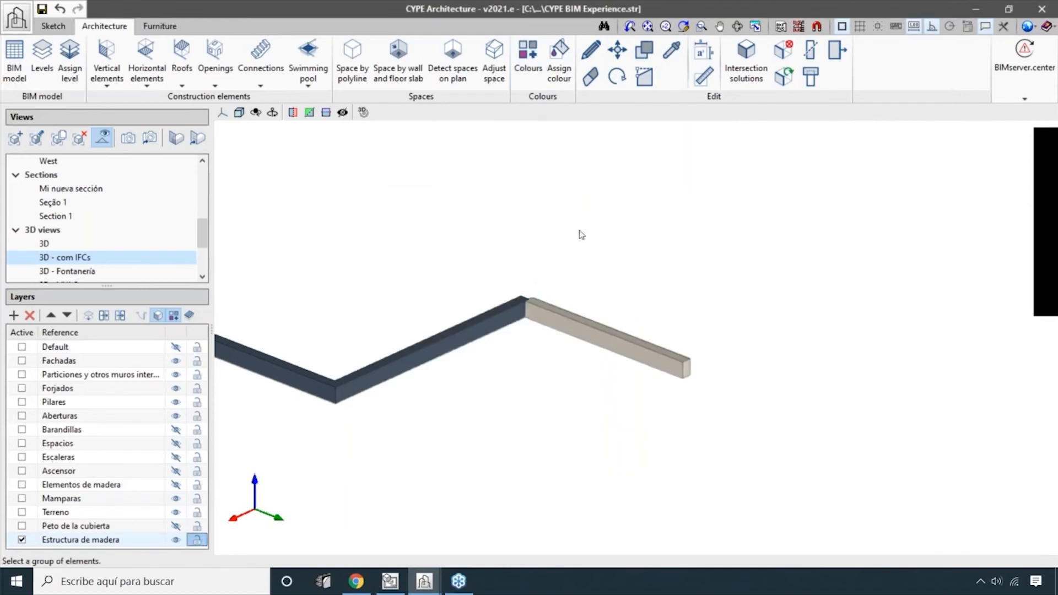
{"action": "left_click", "coordinate": [498, 330]}
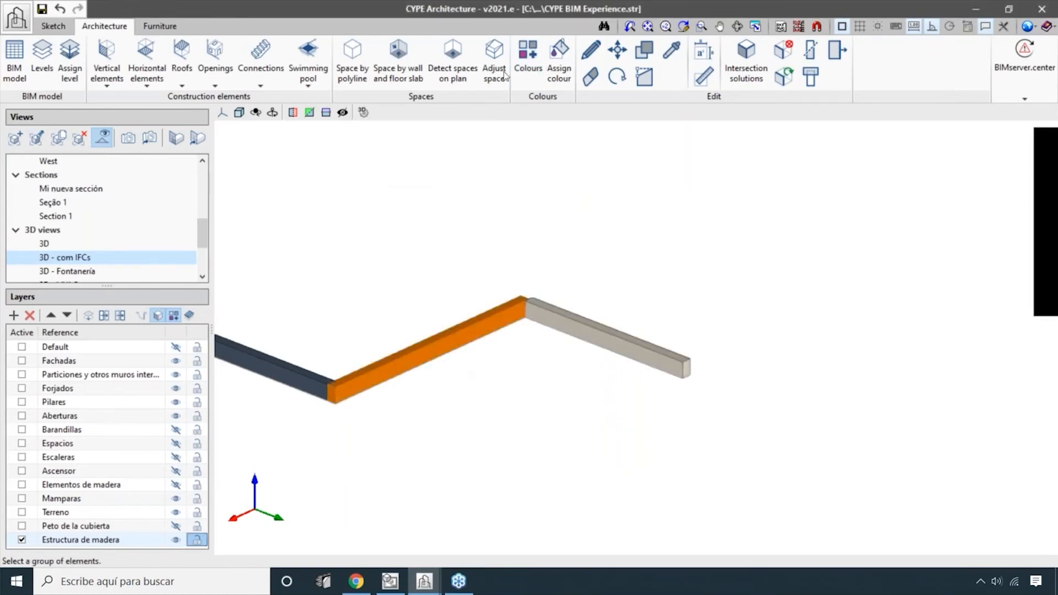
{"action": "left_click", "coordinate": [591, 49]}
{"action": "left_click", "coordinate": [445, 347]}
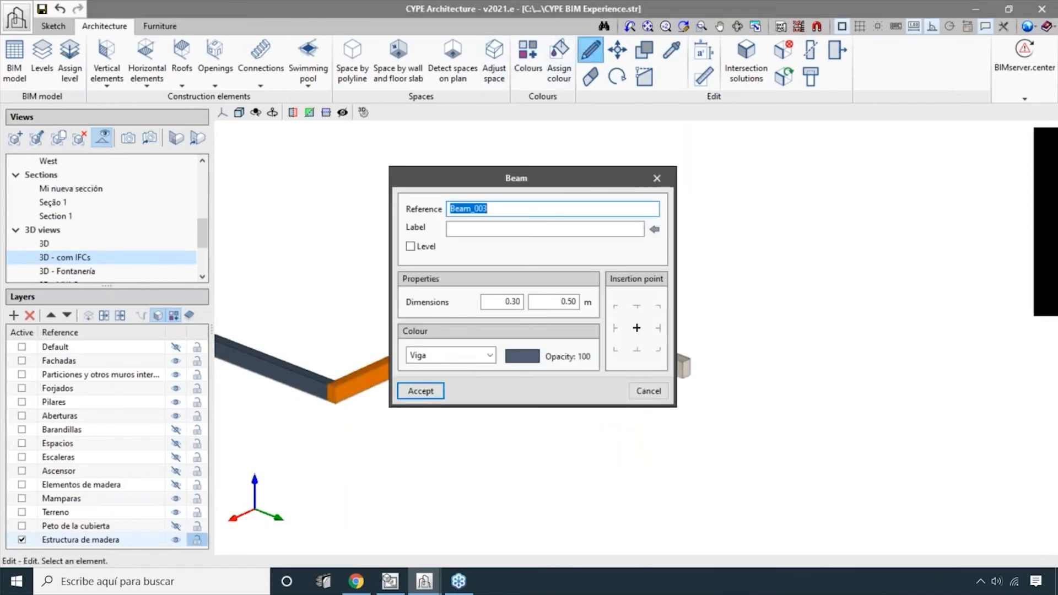
{"action": "left_click", "coordinate": [651, 392]}
- Delete all four sample beams in front of the building
{"action": "scroll", "coordinate": [693, 456], "scroll_direction": "down", "scroll_amount": 4}
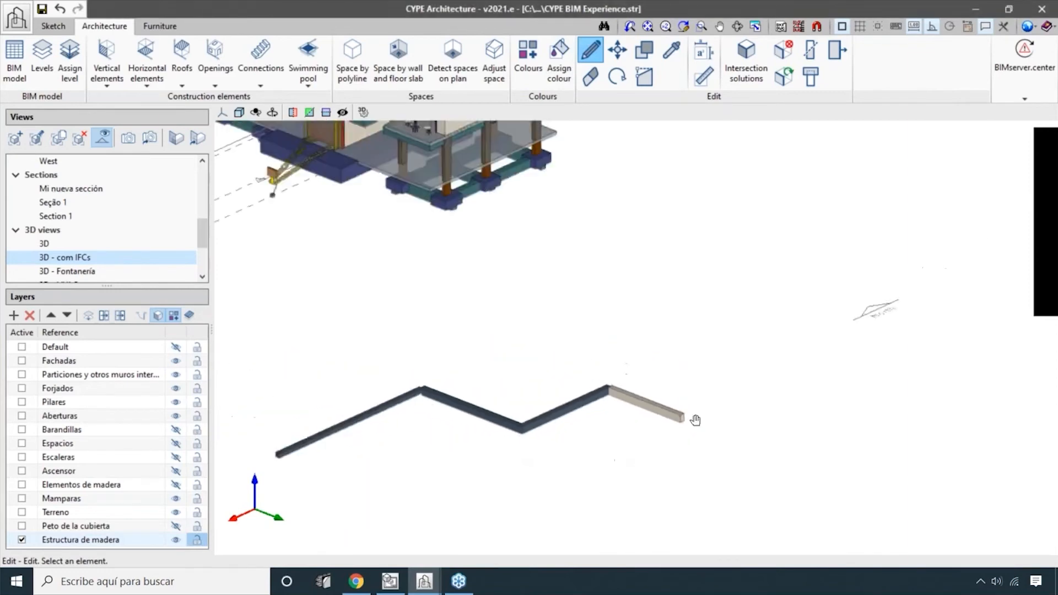
{"action": "middle_click_drag", "start_coordinate": [696, 420], "coordinate": [786, 395]}
{"action": "scroll", "coordinate": [707, 392], "scroll_direction": "down", "scroll_amount": 3}
{"action": "left_click", "coordinate": [590, 77]}
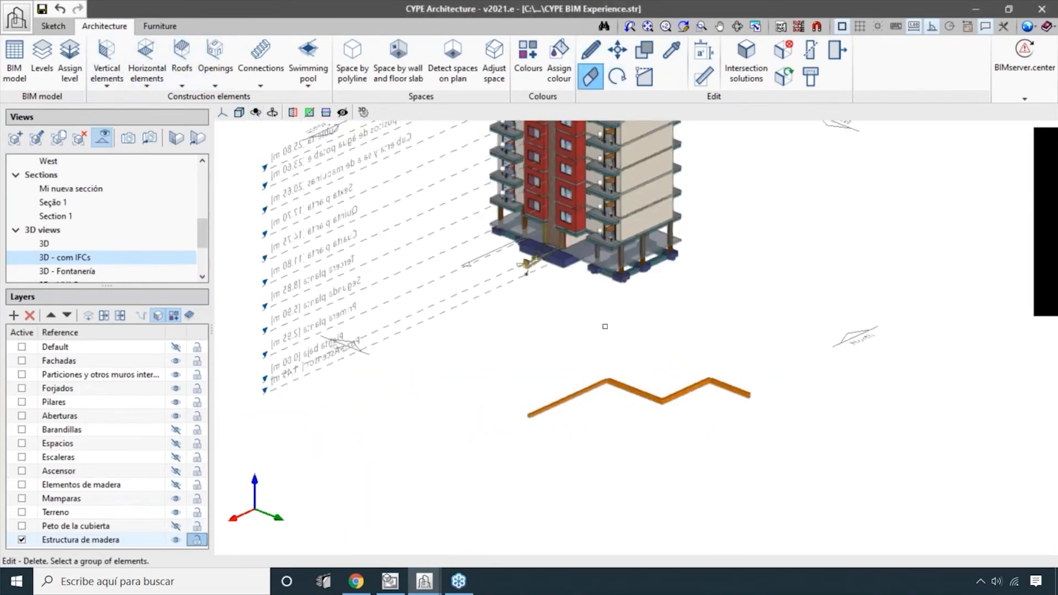
{"action": "left_click_drag", "start_coordinate": [495, 346], "coordinate": [810, 504]}
{"action": "right_click", "coordinate": [718, 424]}
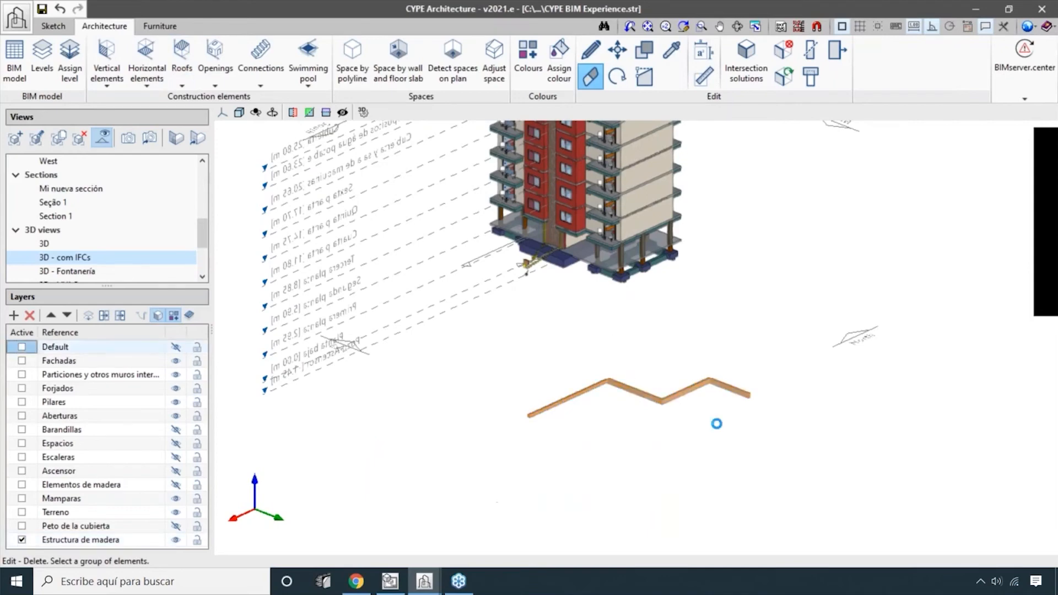
- Draw a straight External façade wall 3.00 m high, 0.30 m thick and about 38.93 m long in front of the building
{"action": "left_click", "coordinate": [107, 65]}
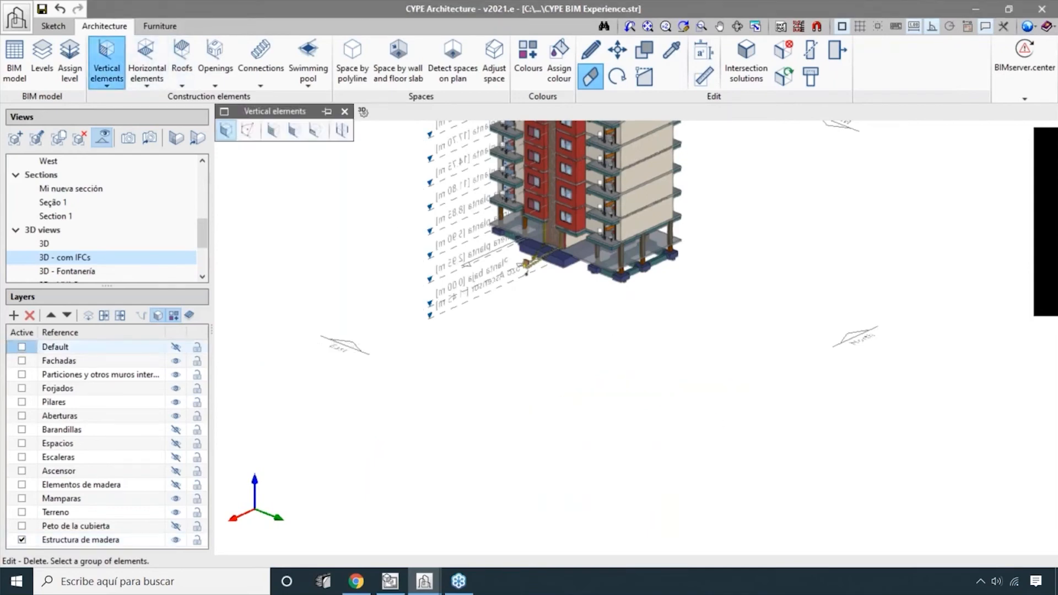
{"action": "left_click", "coordinate": [234, 130]}
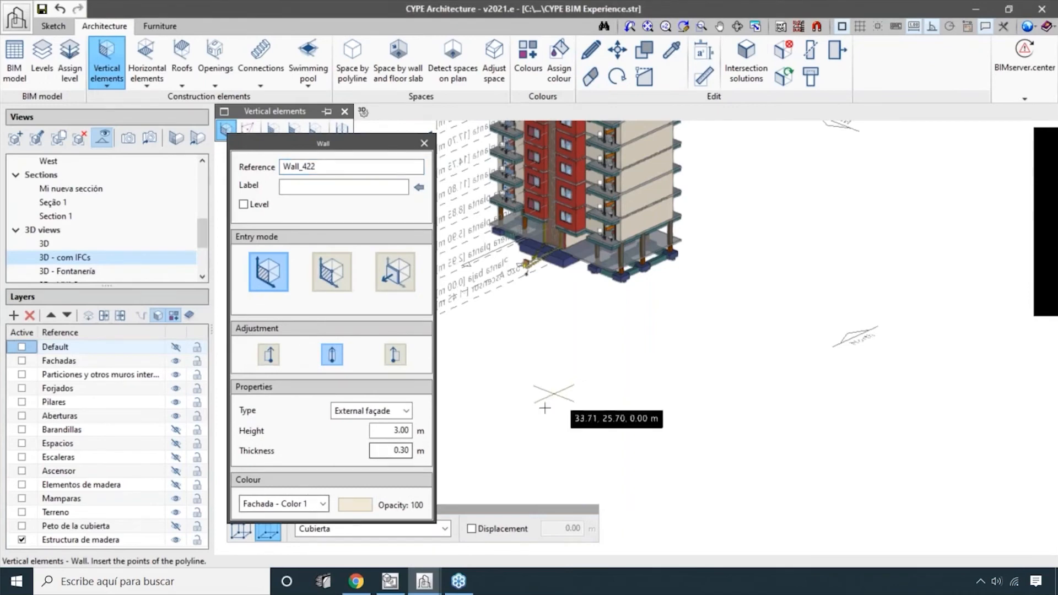
{"action": "left_click", "coordinate": [545, 408]}
{"action": "left_click", "coordinate": [766, 263]}
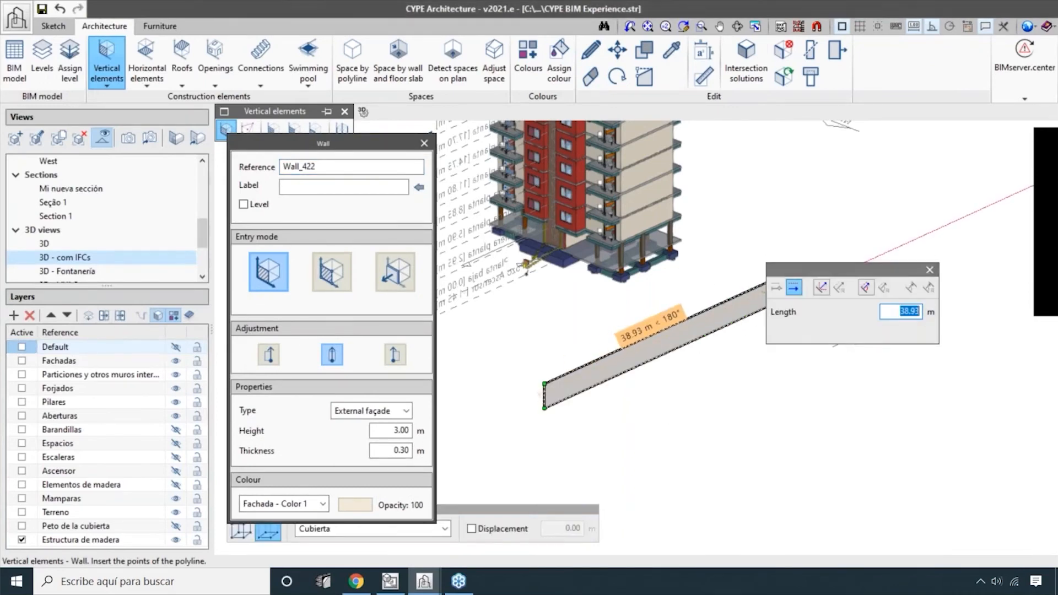
{"action": "key", "text": "Return"}
{"action": "left_click", "coordinate": [425, 144]}
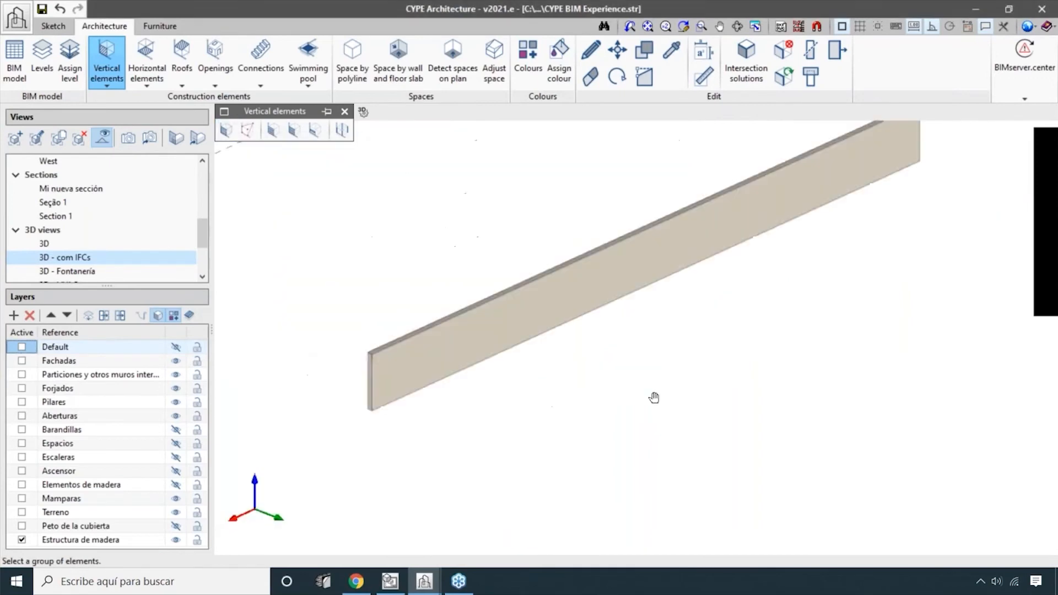
- Define a new door without a glazed opening, with a salmon-orange door leaf and Handle 2
{"action": "left_click", "coordinate": [215, 60]}
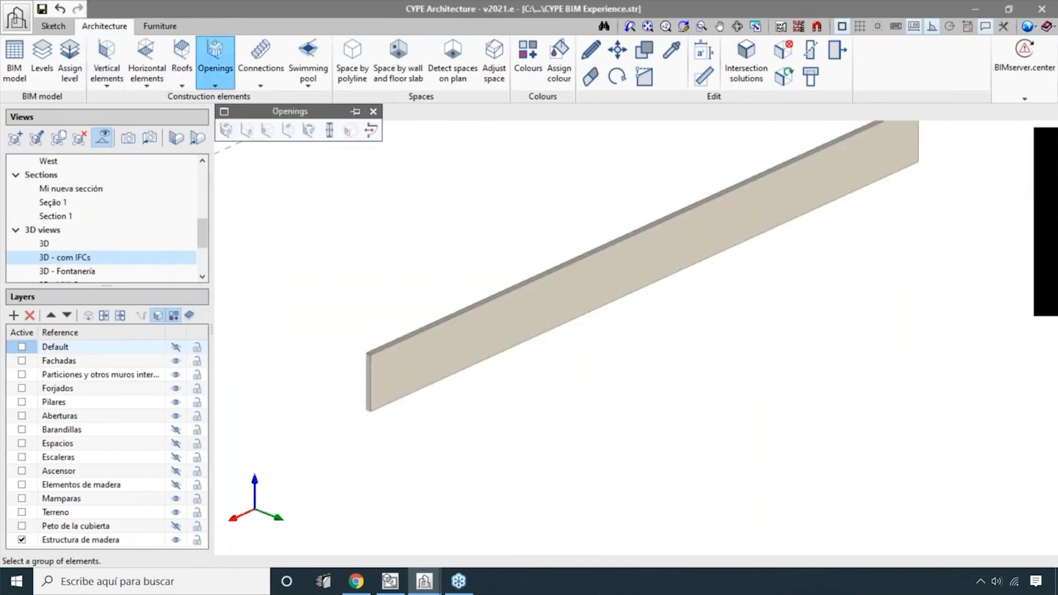
{"action": "left_click", "coordinate": [248, 134]}
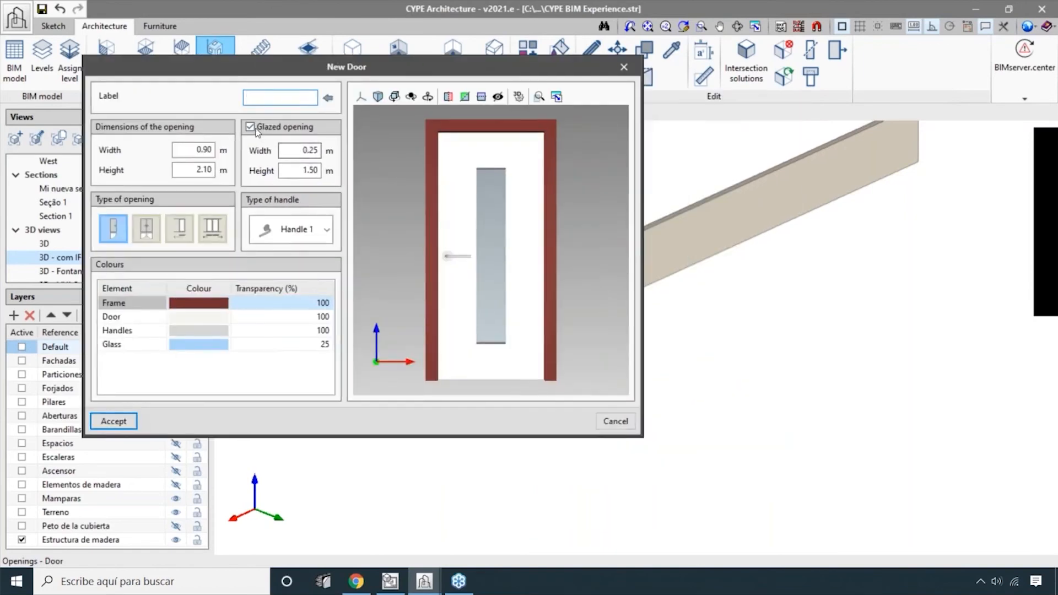
{"action": "left_click", "coordinate": [255, 128]}
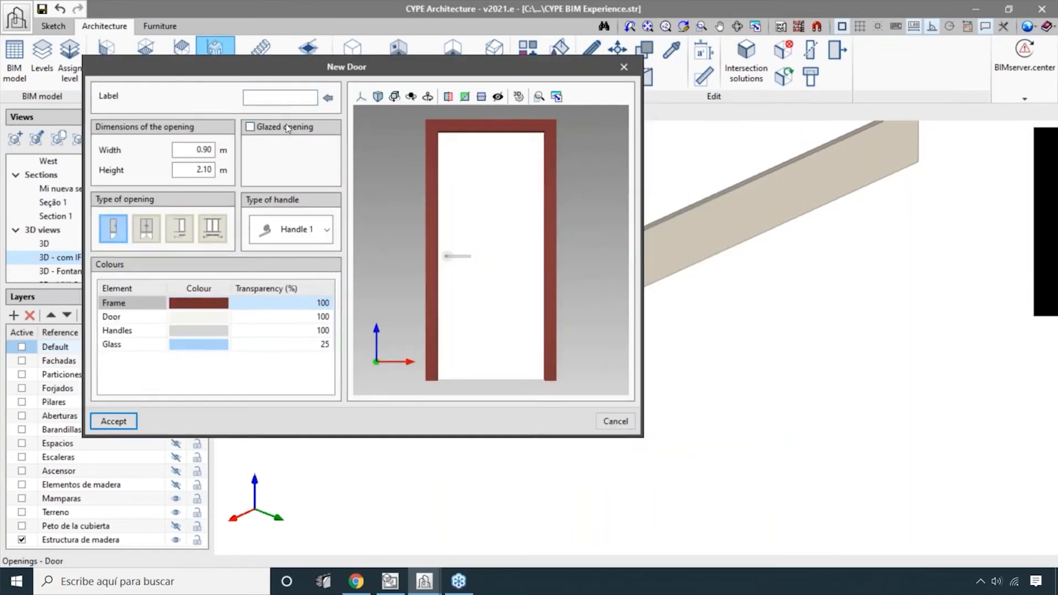
{"action": "left_click", "coordinate": [194, 318]}
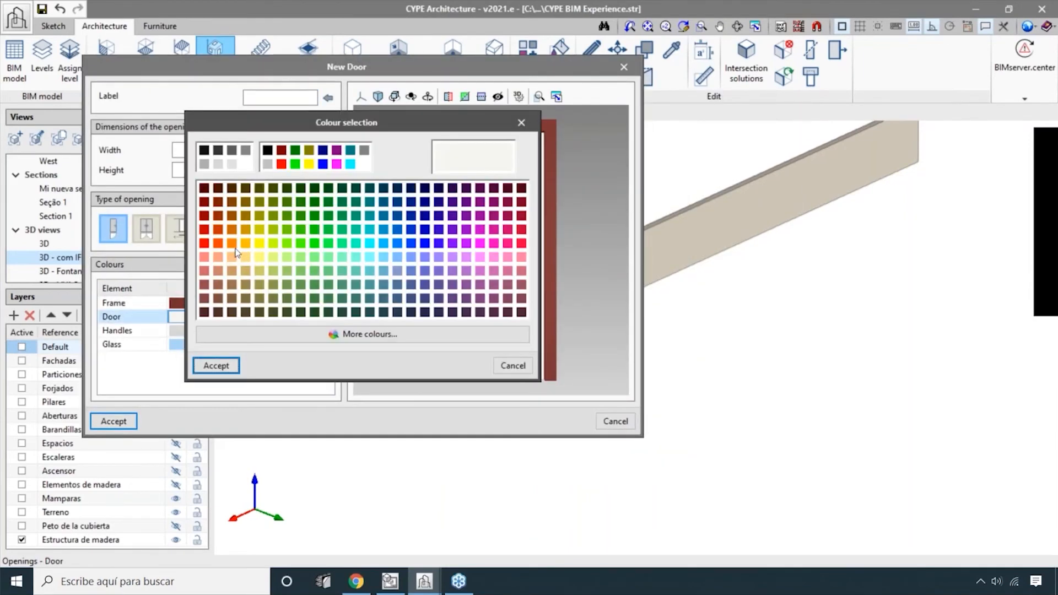
{"action": "left_click", "coordinate": [218, 273]}
{"action": "left_click", "coordinate": [216, 366]}
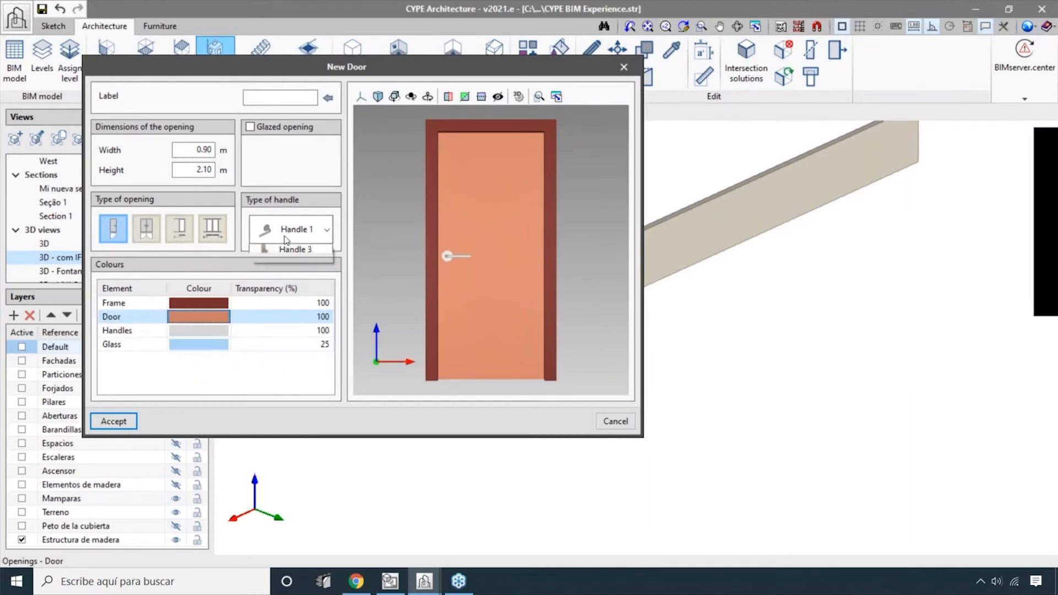
{"action": "left_click", "coordinate": [291, 279]}
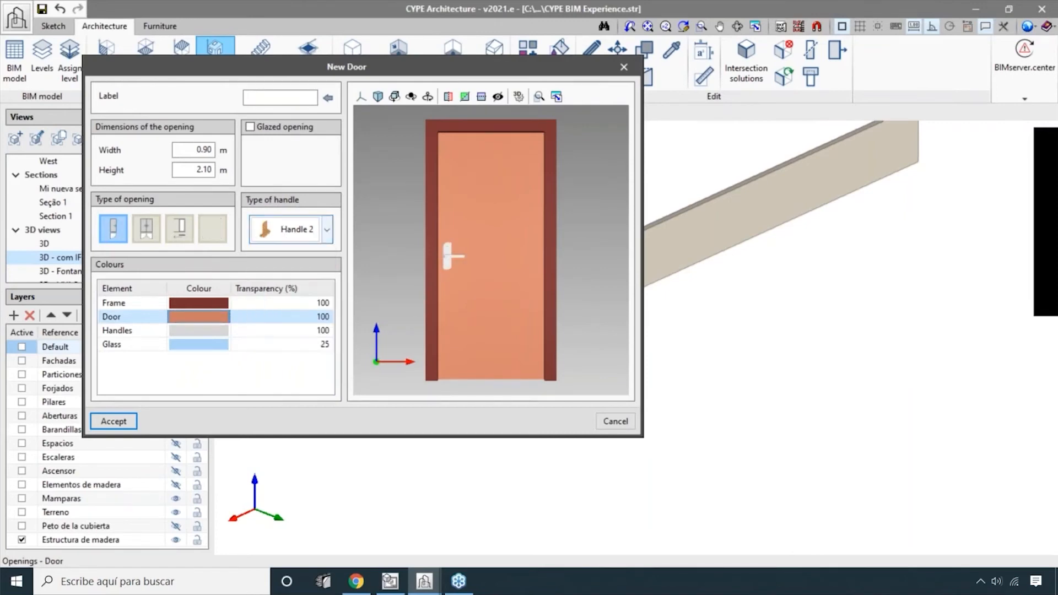
- Try the double-leaf hinged opening, then define the door as a double-leaf sliding door and accept it
{"action": "left_click", "coordinate": [154, 234]}
{"action": "left_click", "coordinate": [176, 305]}
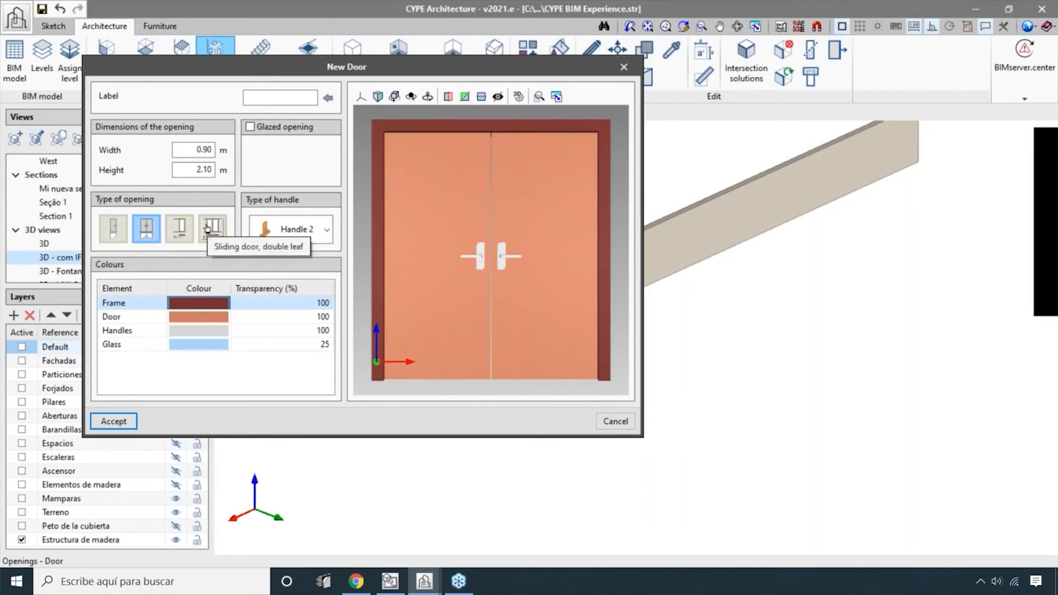
{"action": "left_click", "coordinate": [209, 228]}
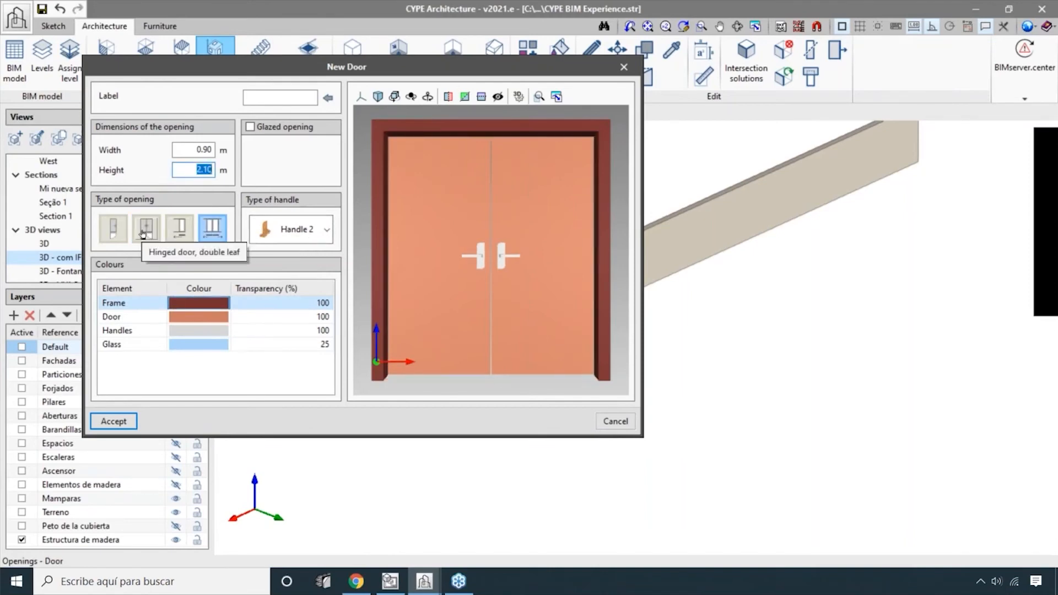
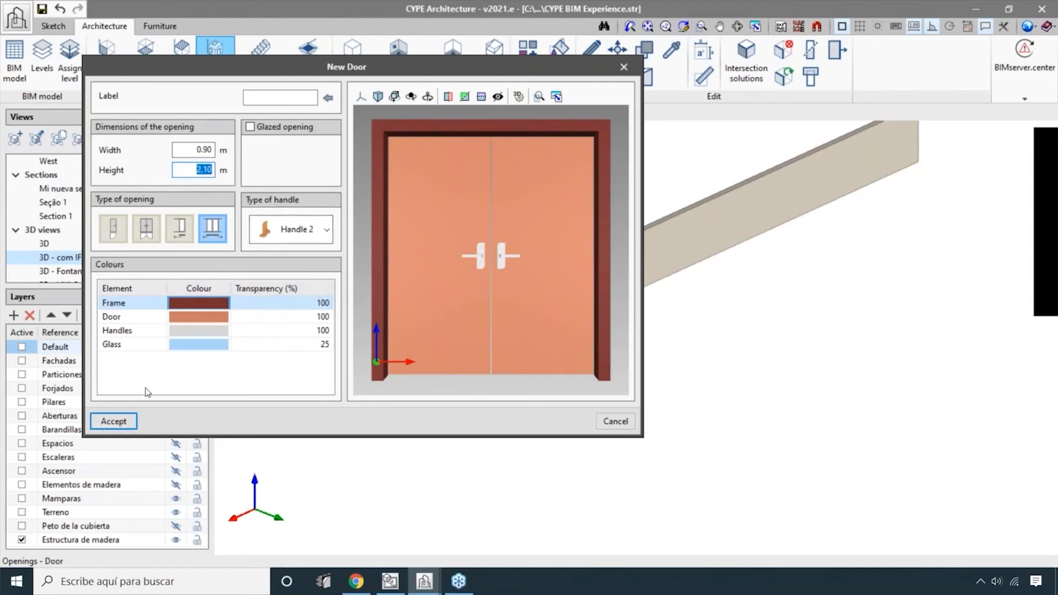
{"action": "left_click", "coordinate": [126, 422]}
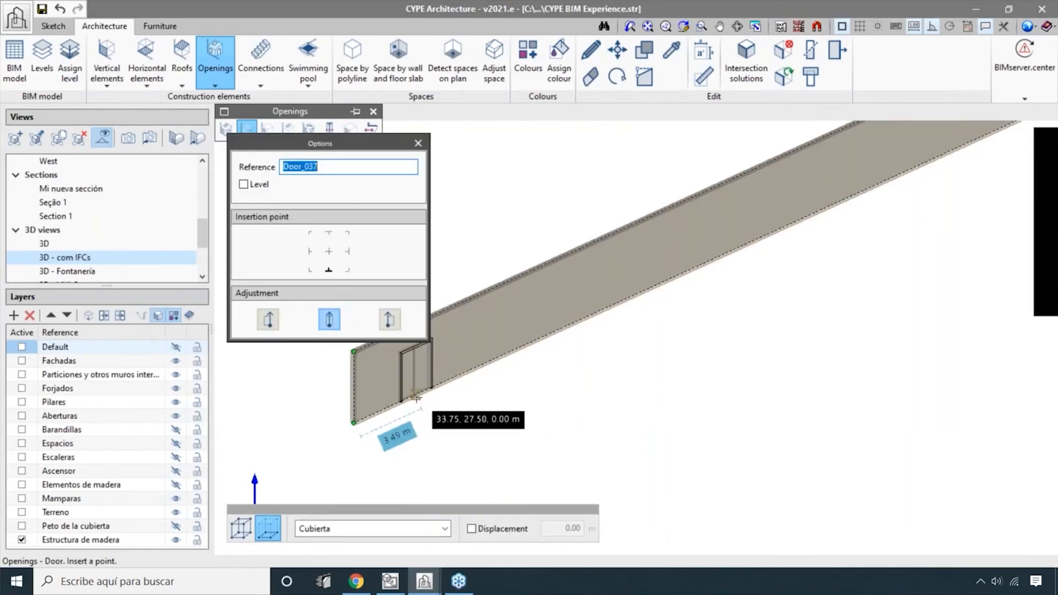
- Place the double sliding door at the wall's base, 4 m from its near end, and check it up close
{"action": "key", "text": "Return"}
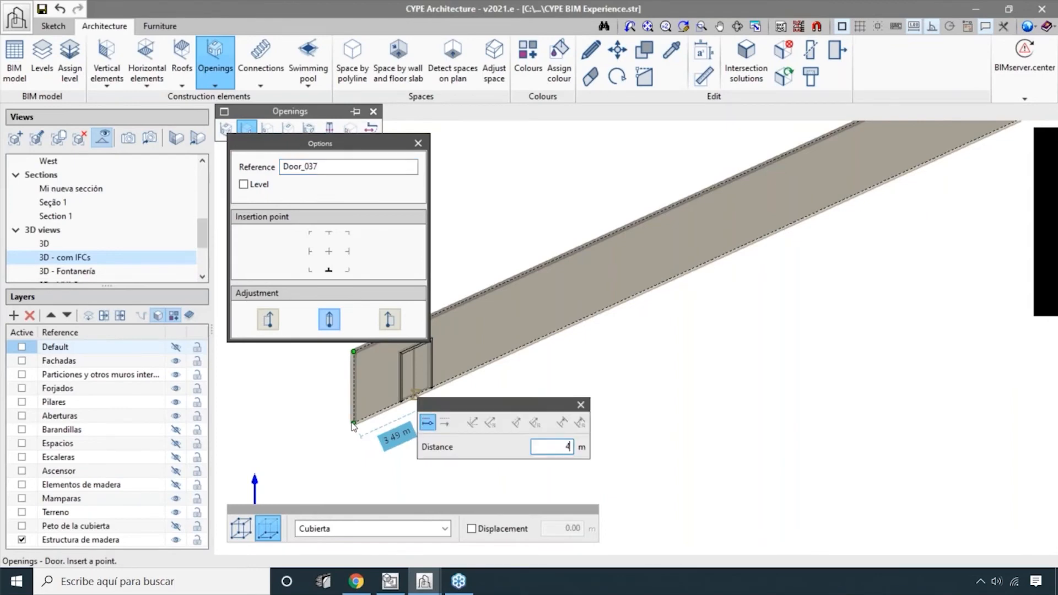
{"action": "type", "text": "4"}
{"action": "key", "text": "Return"}
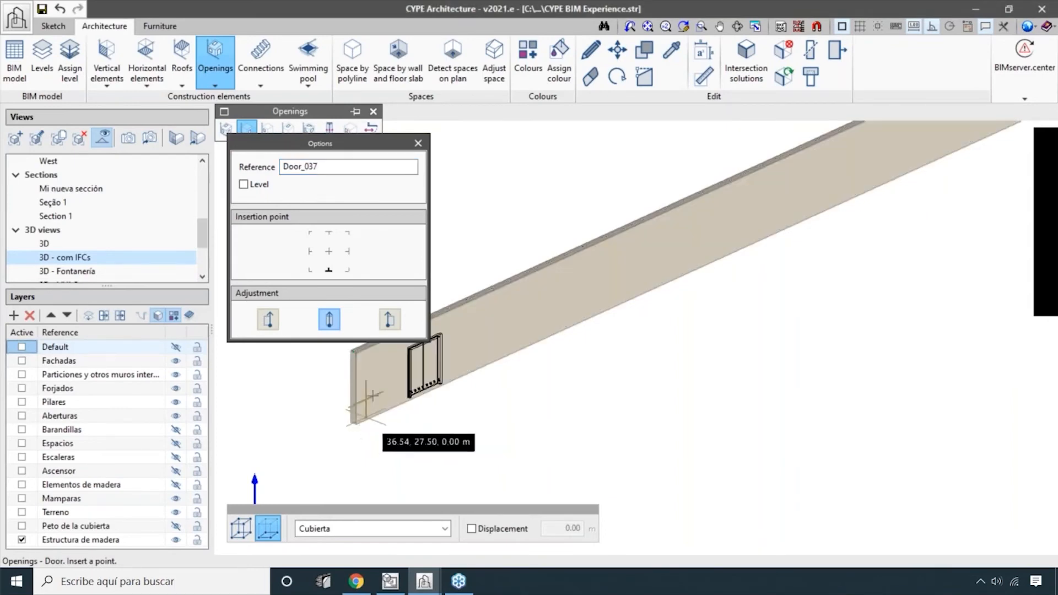
{"action": "scroll", "coordinate": [446, 413], "scroll_direction": "up", "scroll_amount": 5}
{"action": "scroll", "coordinate": [490, 417], "scroll_direction": "up", "scroll_amount": 3}
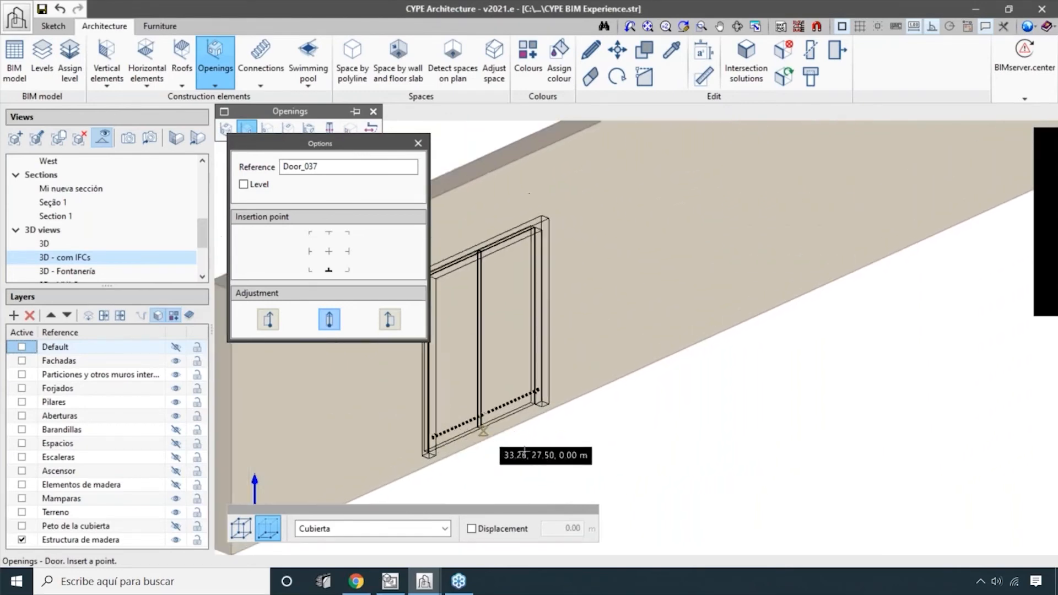
- Insert the double-leaf sliding door on the base line of the façade wall, close to the wall's near end
{"action": "left_click", "coordinate": [479, 441]}
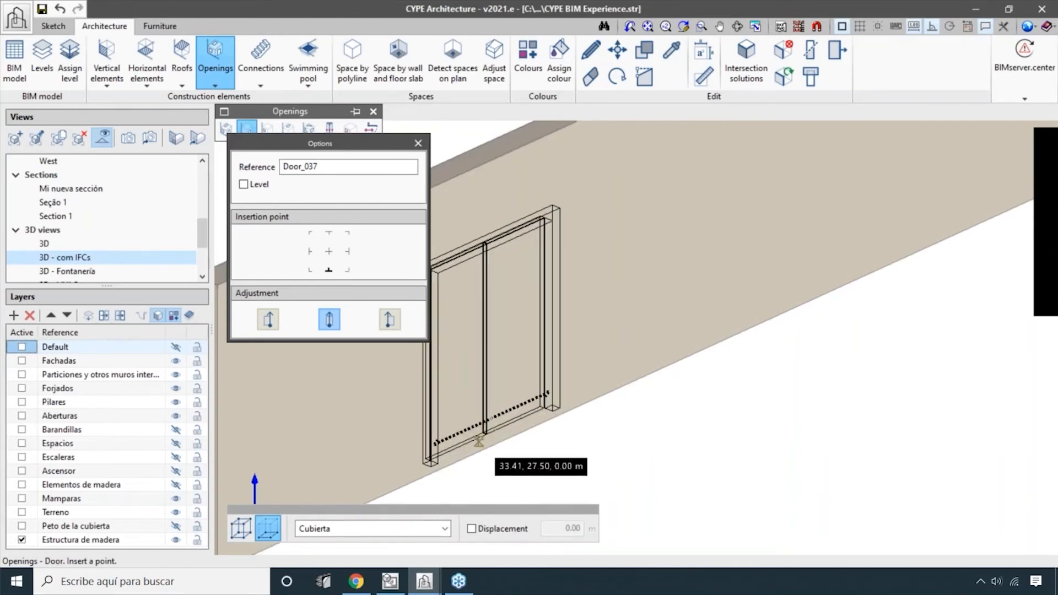
{"action": "scroll", "coordinate": [479, 439], "scroll_direction": "up", "scroll_amount": 3}
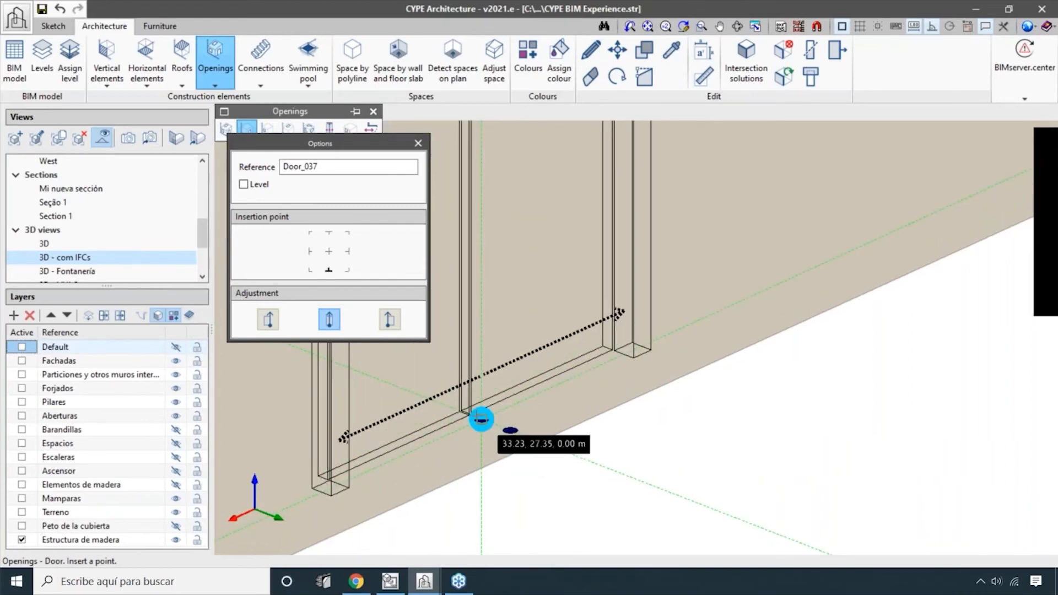
{"action": "scroll", "coordinate": [481, 420], "scroll_direction": "up", "scroll_amount": 5}
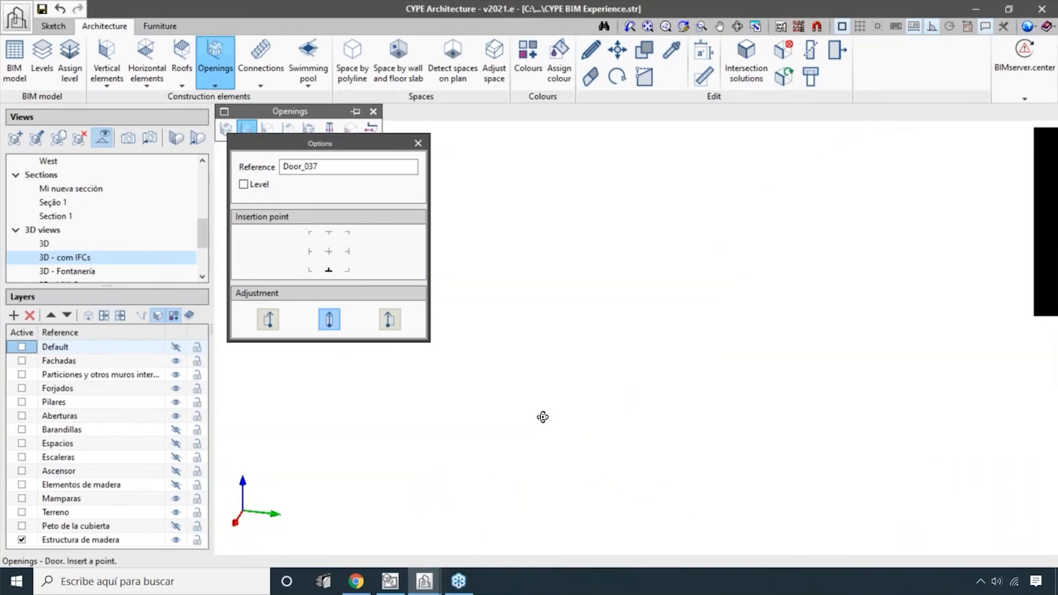
{"action": "scroll", "coordinate": [557, 427], "scroll_direction": "down", "scroll_amount": 5}
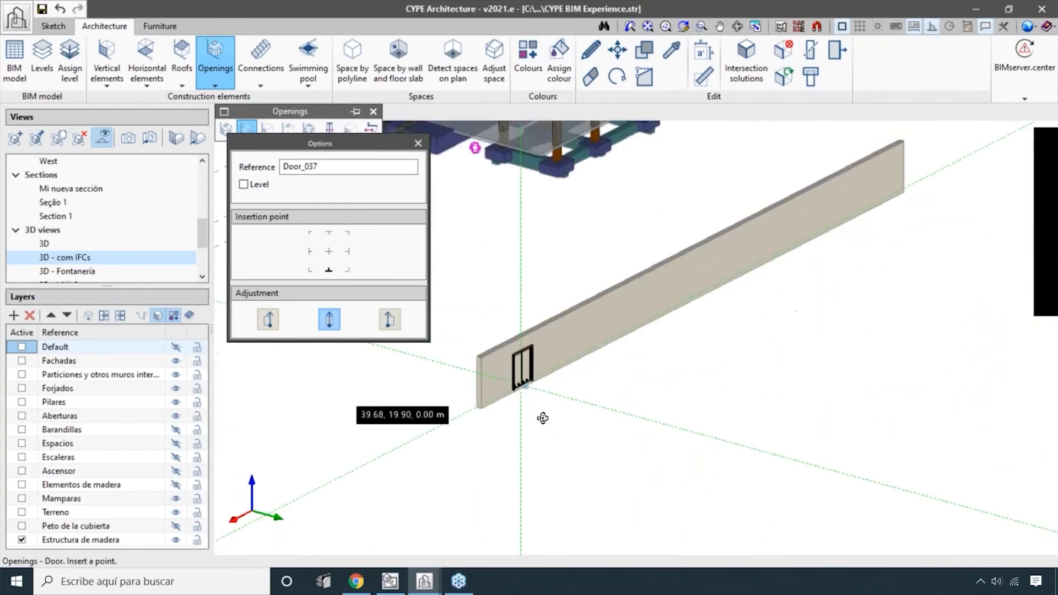
{"action": "scroll", "coordinate": [451, 363], "scroll_direction": "up", "scroll_amount": 5}
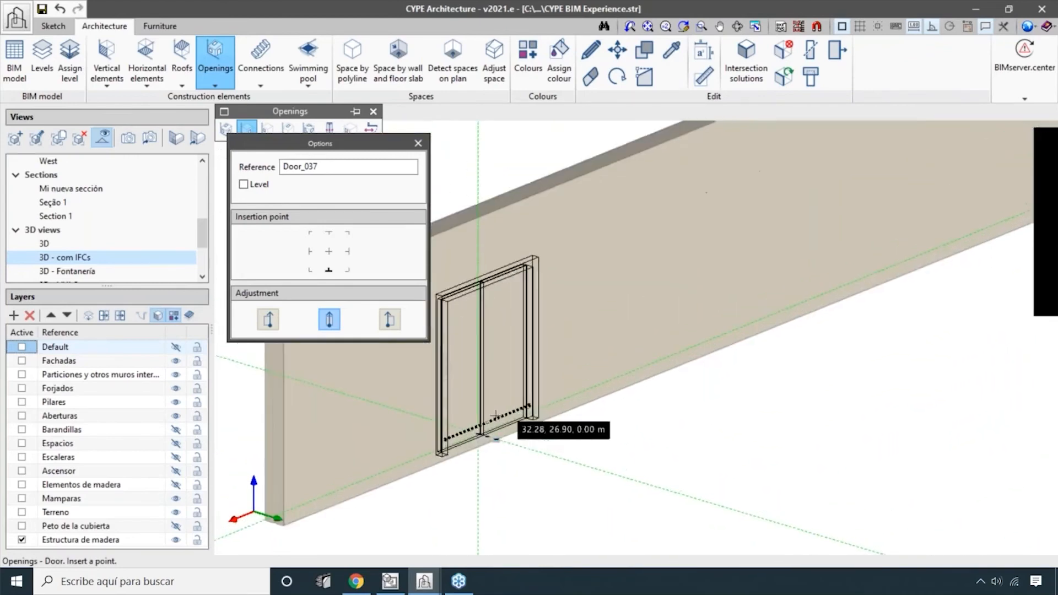
{"action": "left_click", "coordinate": [499, 455]}
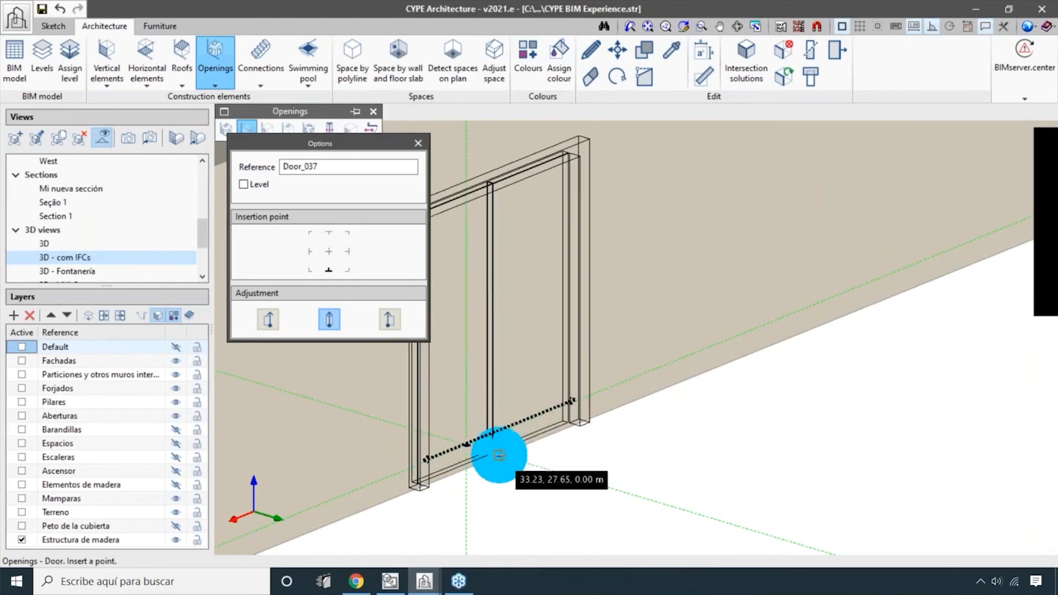
{"action": "scroll", "coordinate": [499, 455], "scroll_direction": "down", "scroll_amount": 2}
{"action": "scroll", "coordinate": [499, 456], "scroll_direction": "up", "scroll_amount": 4}
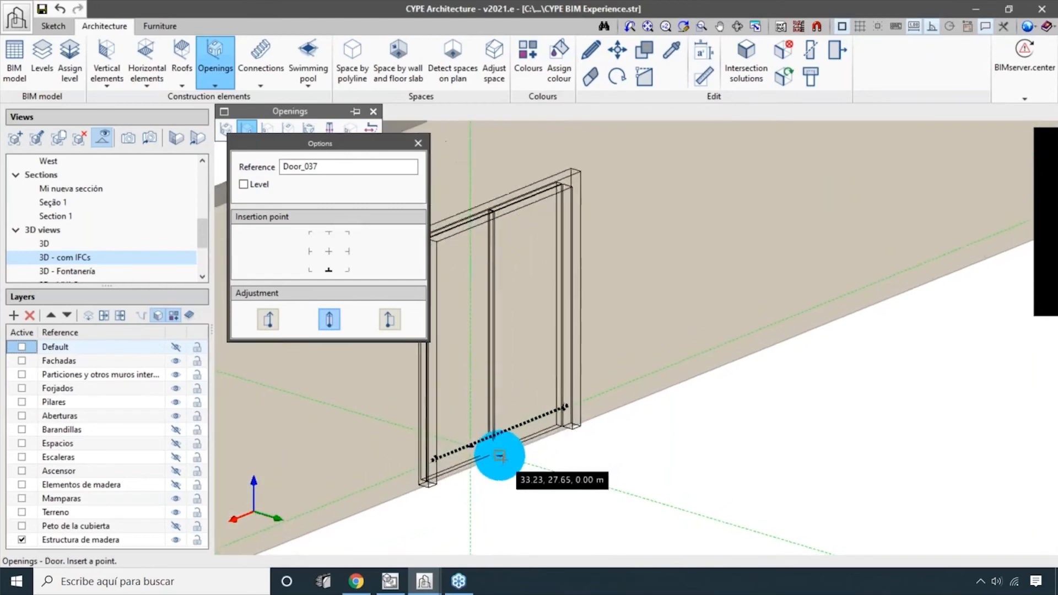
{"action": "left_click", "coordinate": [670, 459]}
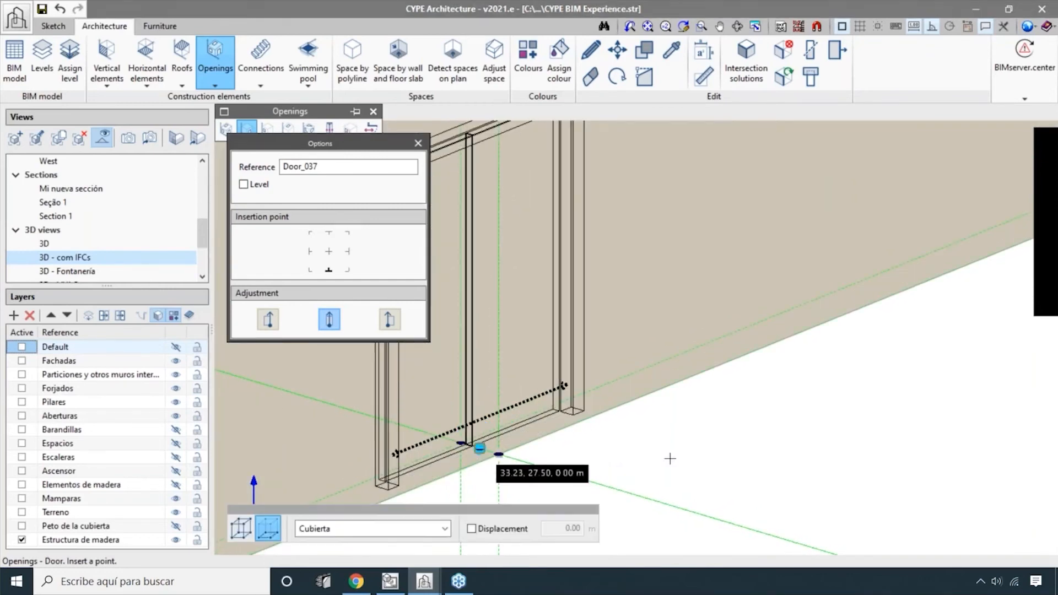
{"action": "scroll", "coordinate": [671, 463], "scroll_direction": "down", "scroll_amount": 3}
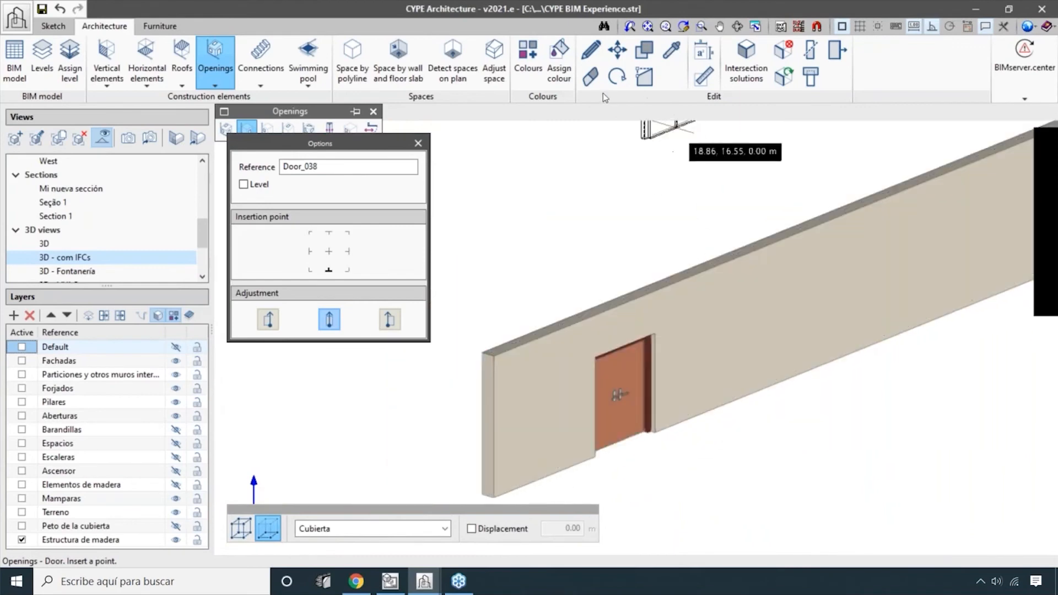
- Edit the placed sliding door and change its type of opening to single-leaf hinged
{"action": "left_click", "coordinate": [590, 50]}
{"action": "scroll", "coordinate": [713, 454], "scroll_direction": "up", "scroll_amount": 2}
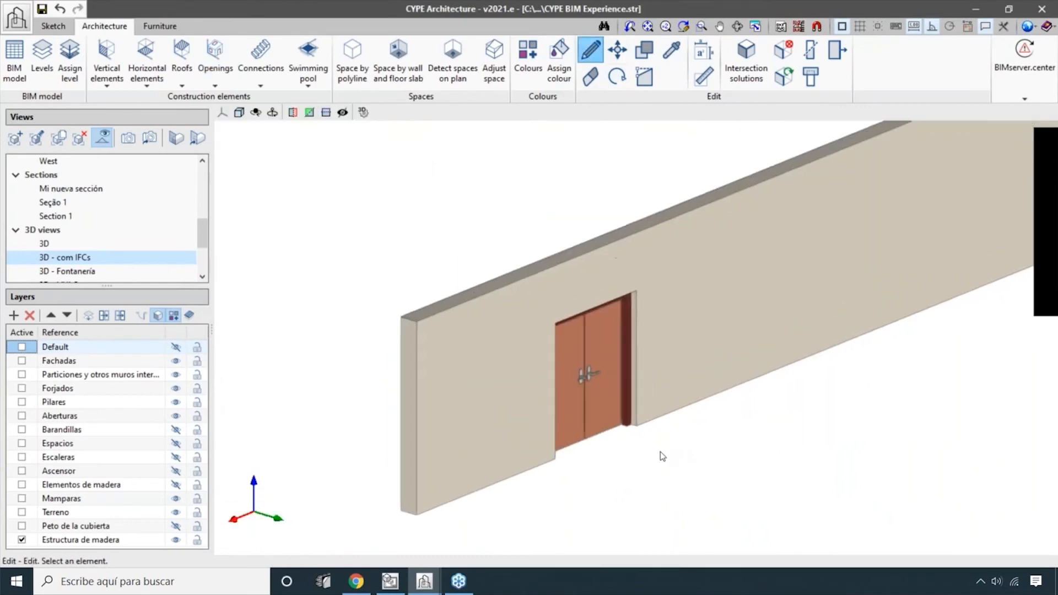
{"action": "mouse_move", "coordinate": [562, 397]}
{"action": "scroll", "coordinate": [562, 397], "scroll_direction": "up", "scroll_amount": 3}
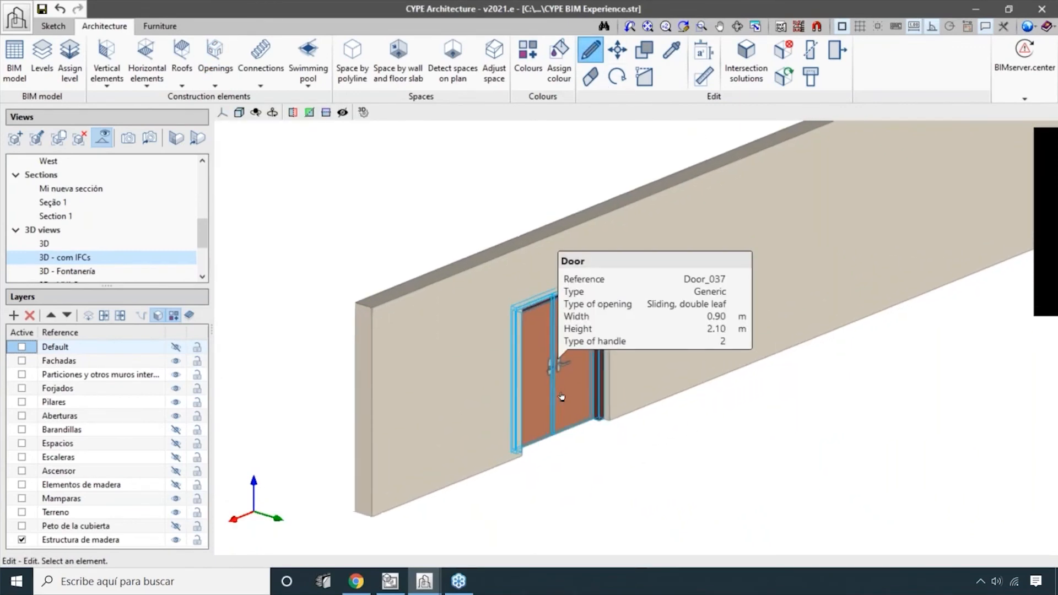
{"action": "left_click", "coordinate": [562, 399]}
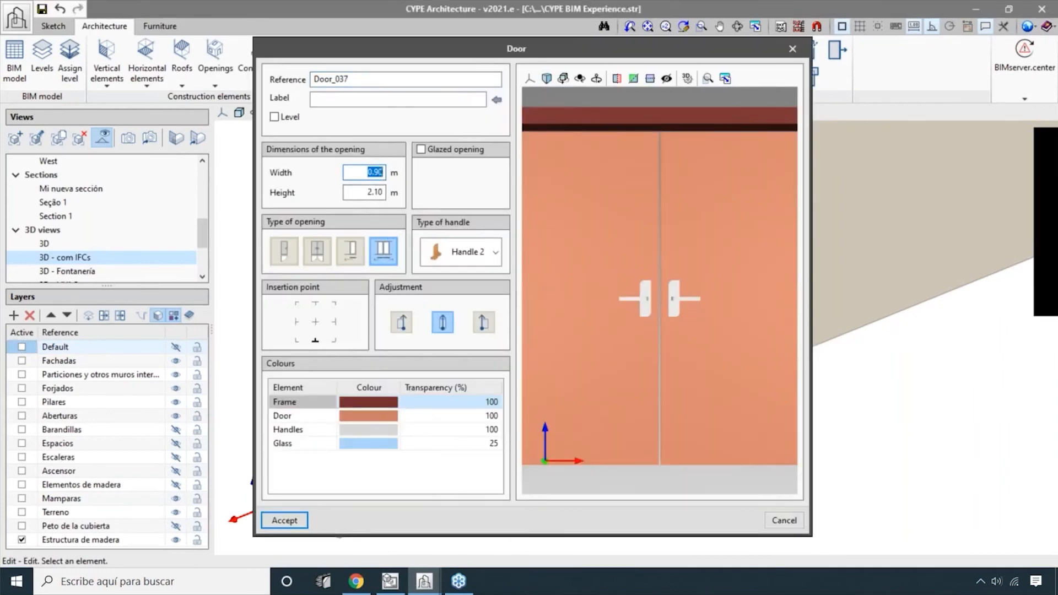
{"action": "left_click", "coordinate": [285, 250]}
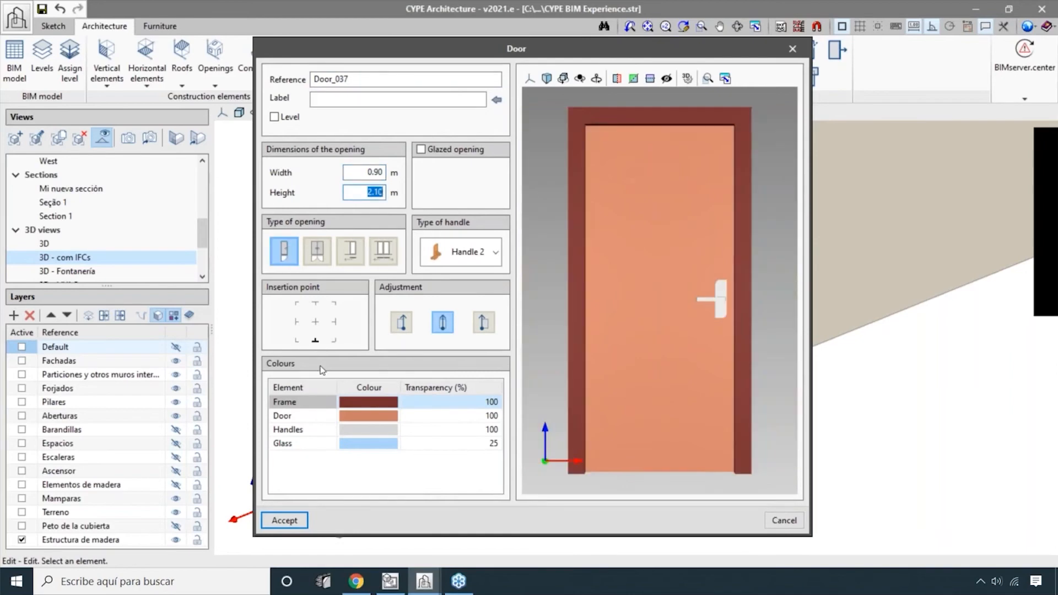
{"action": "left_click", "coordinate": [300, 521]}
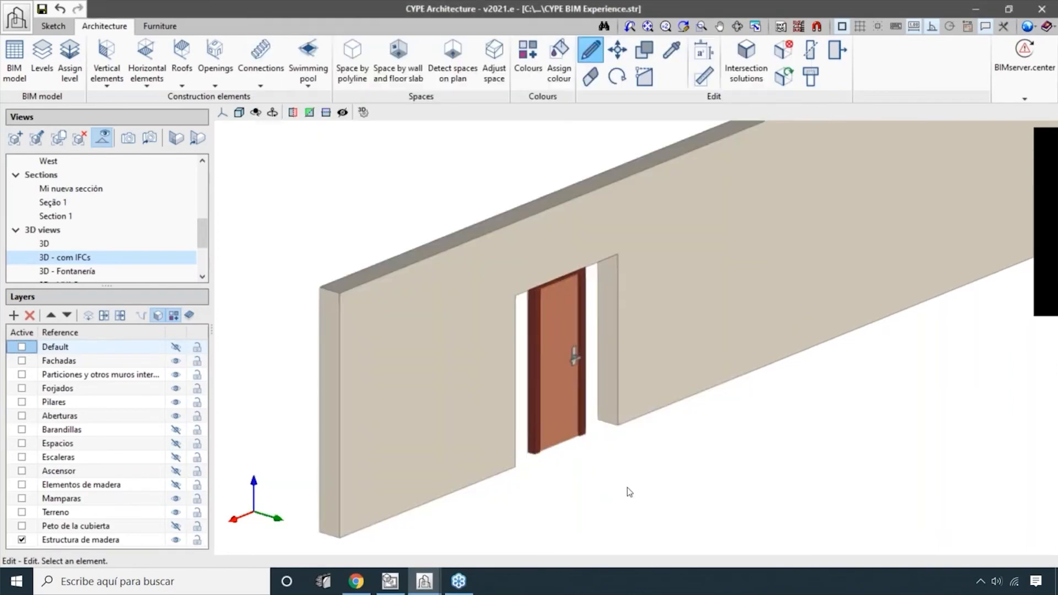
- Update the openings of the façade wall so the gap fits the single-leaf door
{"action": "scroll", "coordinate": [580, 460], "scroll_direction": "up", "scroll_amount": 5}
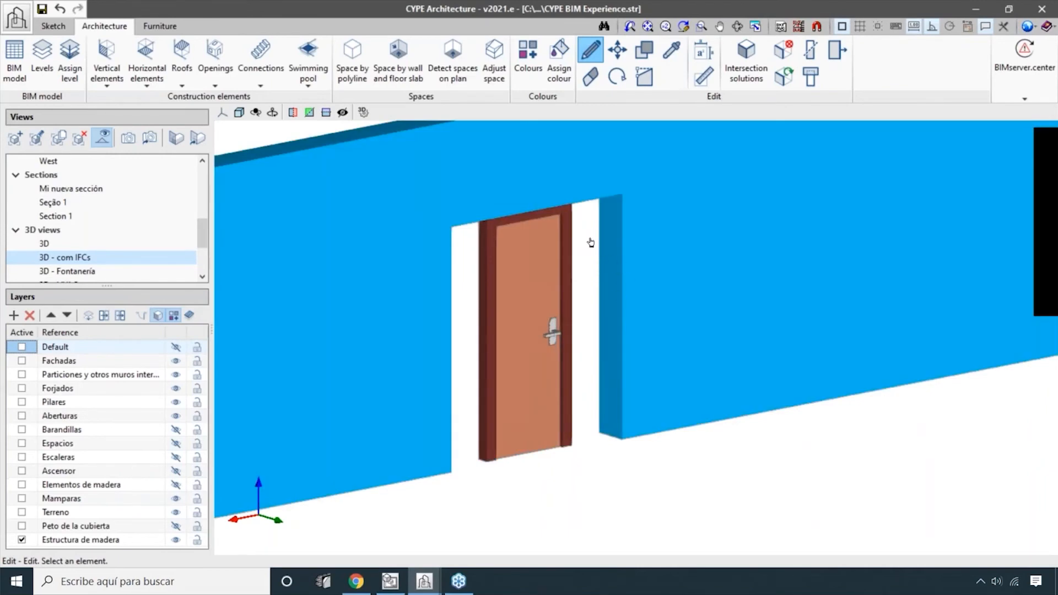
{"action": "scroll", "coordinate": [528, 349], "scroll_direction": "down", "scroll_amount": 2}
{"action": "scroll", "coordinate": [494, 147], "scroll_direction": "up", "scroll_amount": 2}
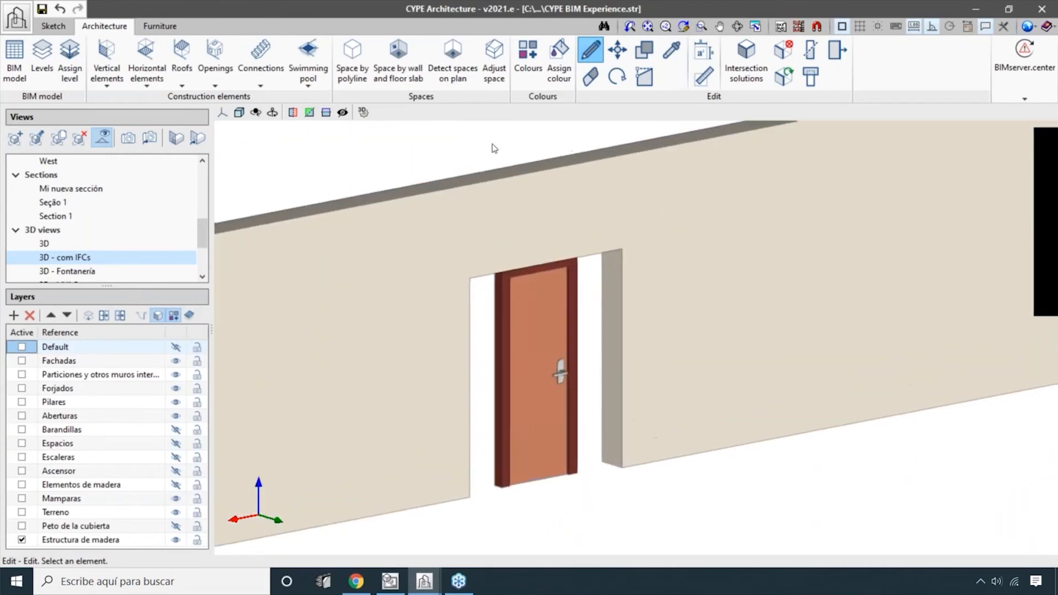
{"action": "middle_click_drag", "start_coordinate": [530, 251], "coordinate": [476, 135]}
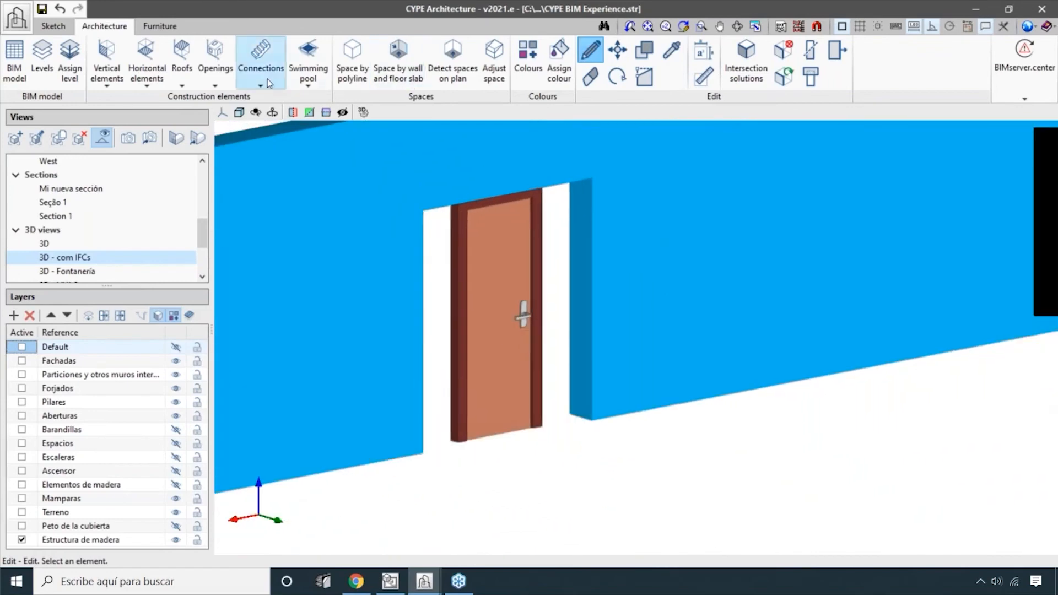
{"action": "left_click", "coordinate": [215, 65]}
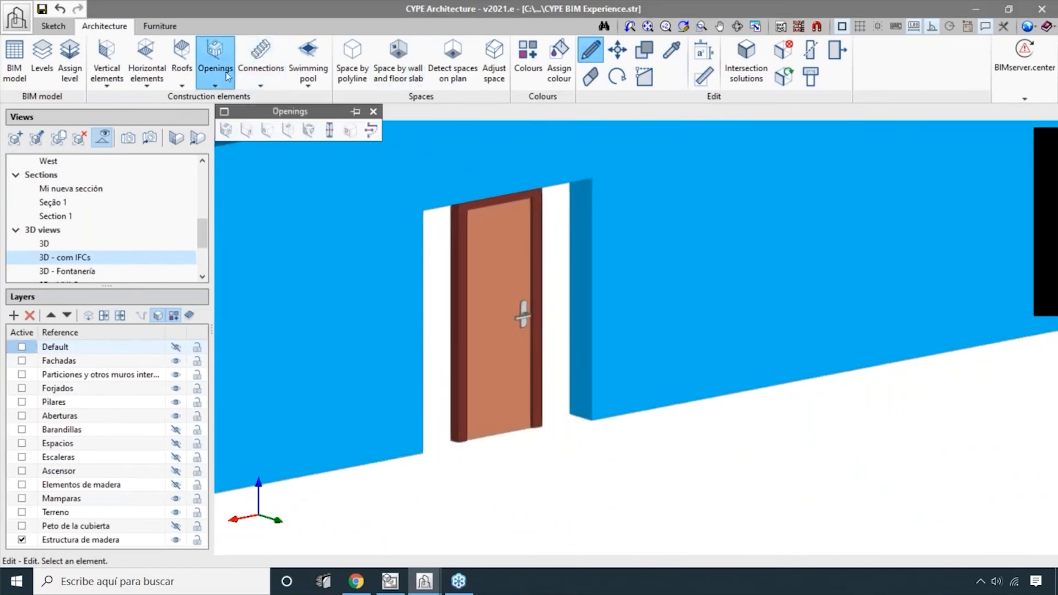
{"action": "left_click", "coordinate": [346, 134]}
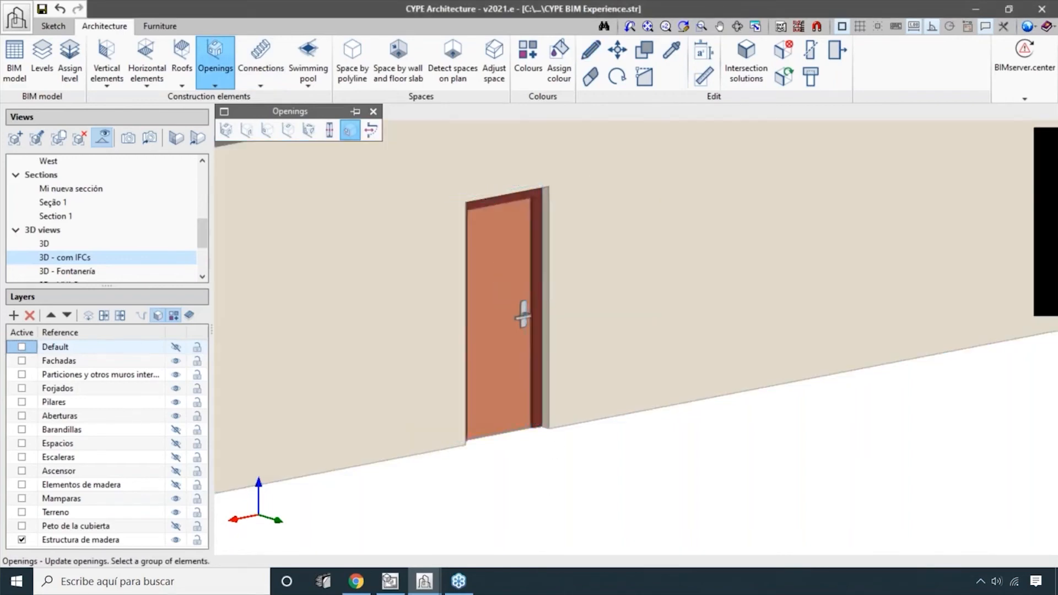
{"action": "scroll", "coordinate": [561, 248], "scroll_direction": "down", "scroll_amount": 2}
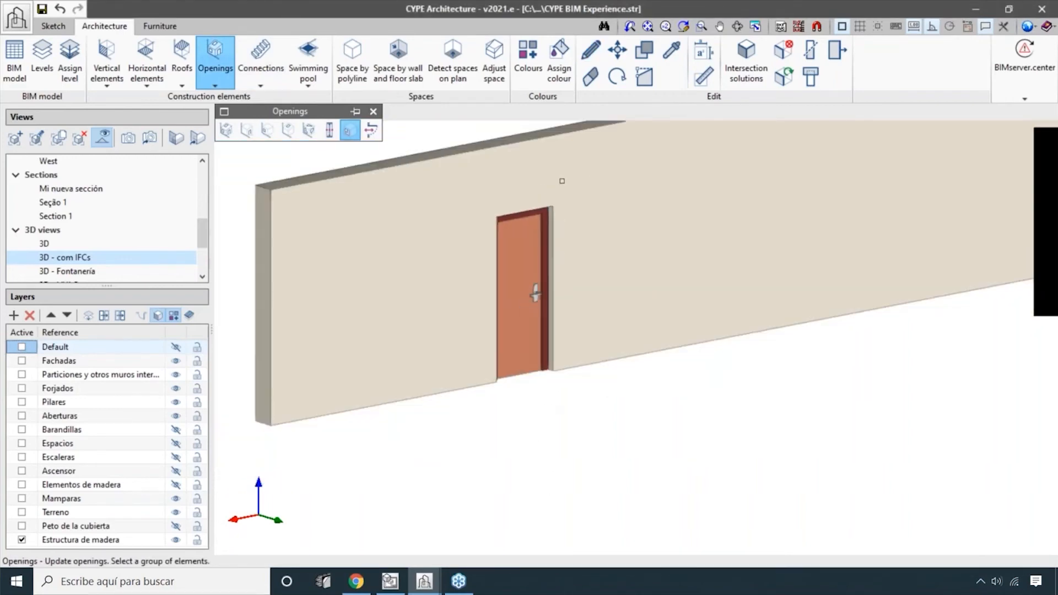
{"action": "scroll", "coordinate": [512, 449], "scroll_direction": "down", "scroll_amount": 1}
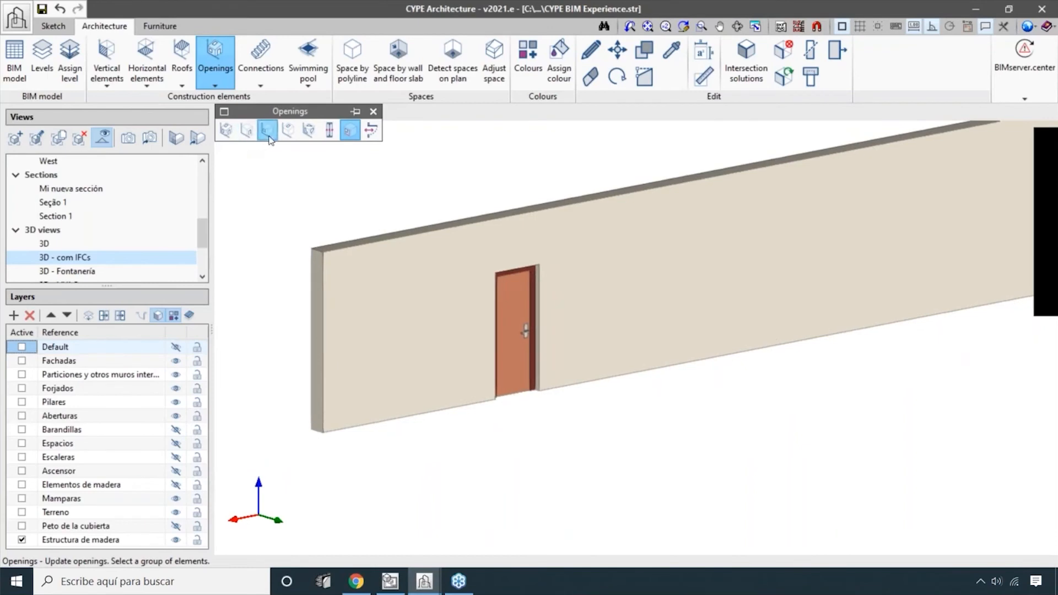
{"action": "left_click", "coordinate": [269, 135]}
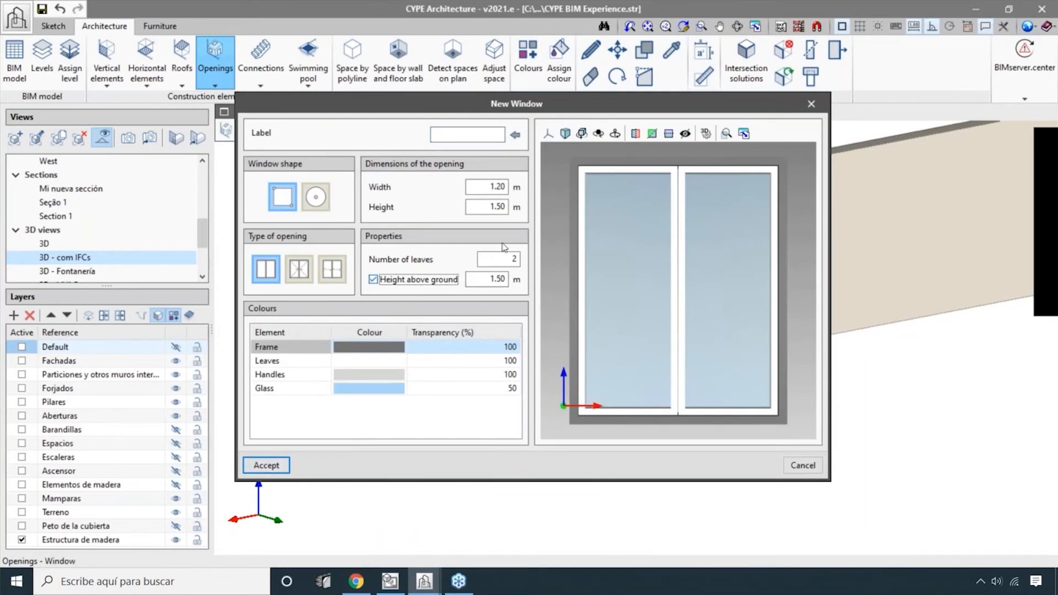
{"action": "left_click", "coordinate": [288, 463]}
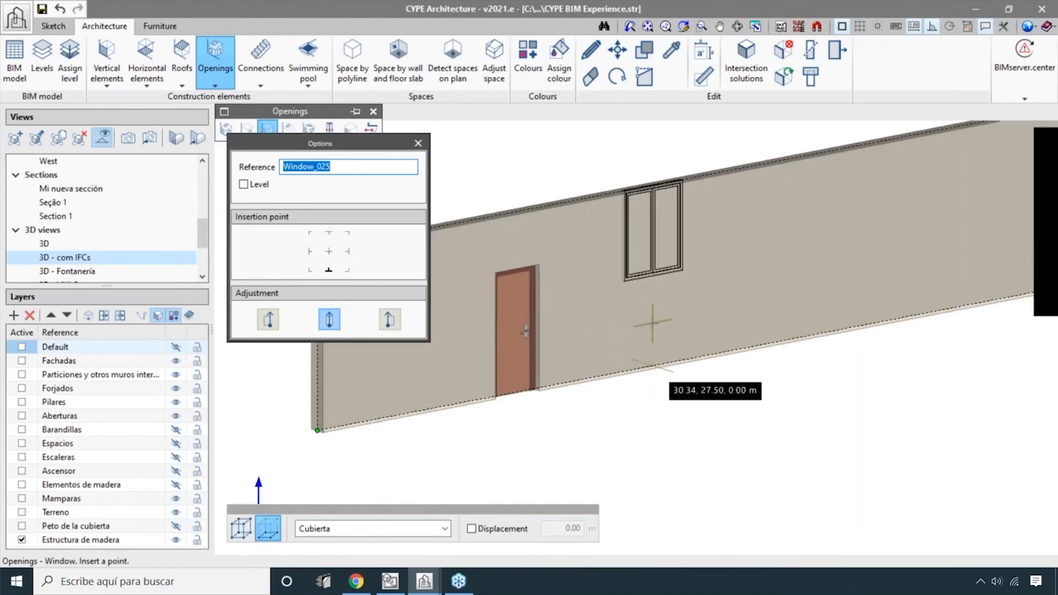
{"action": "left_click", "coordinate": [230, 56]}
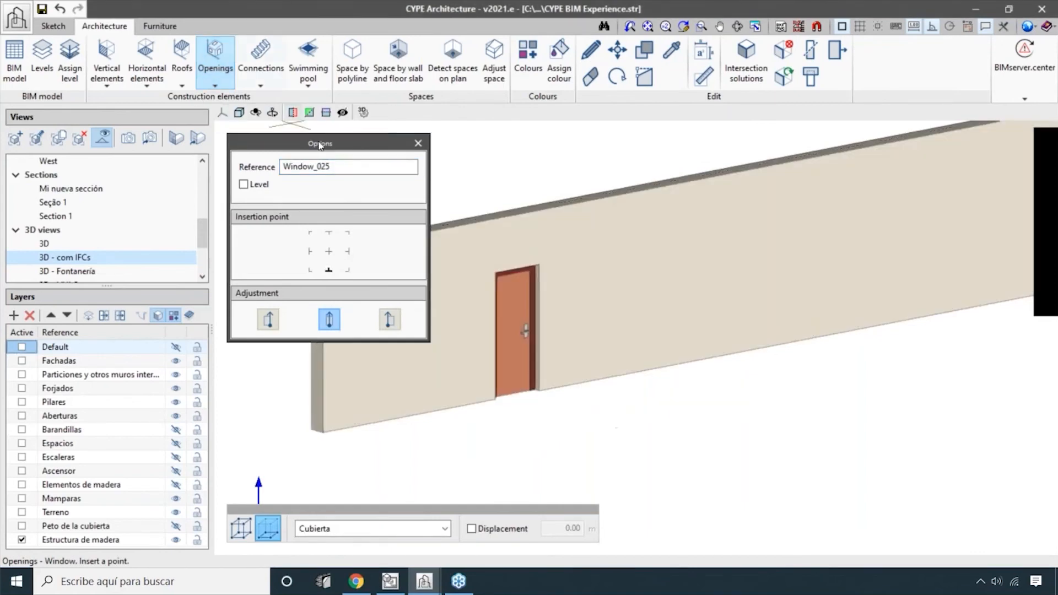
{"action": "left_click", "coordinate": [418, 143]}
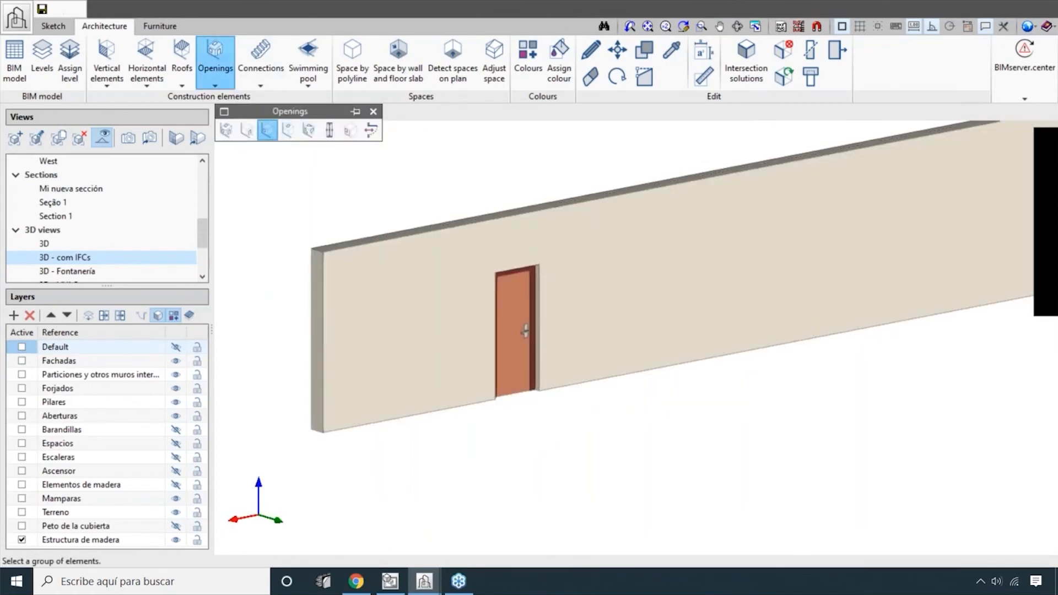
- Define a rectangular two-leaf window 1.00 m above ground and place it in the façade wall beside the door, away from the wall's near end
{"action": "left_click", "coordinate": [267, 130]}
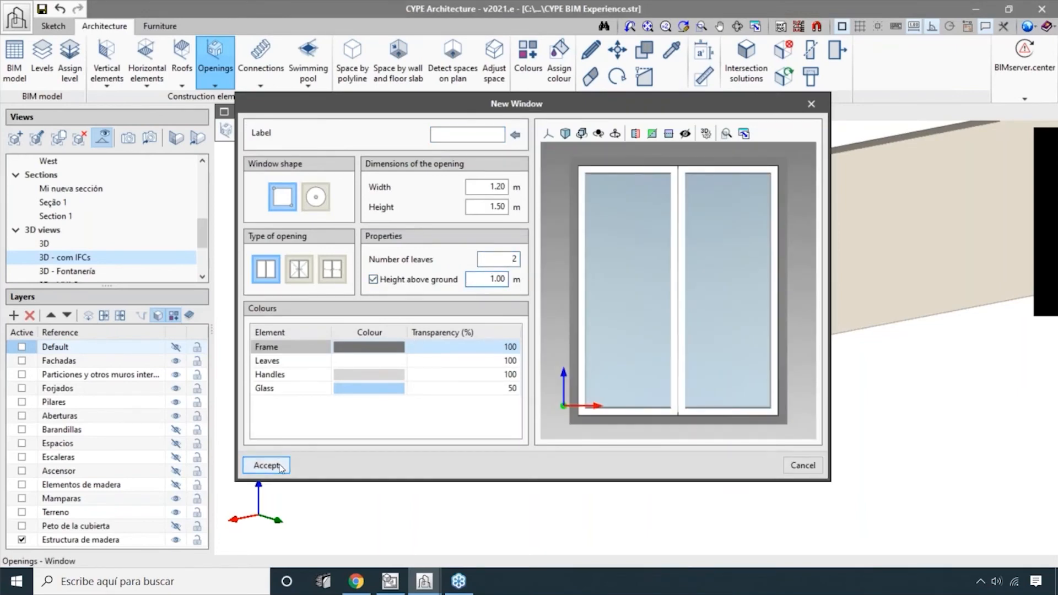
{"action": "left_click", "coordinate": [267, 466]}
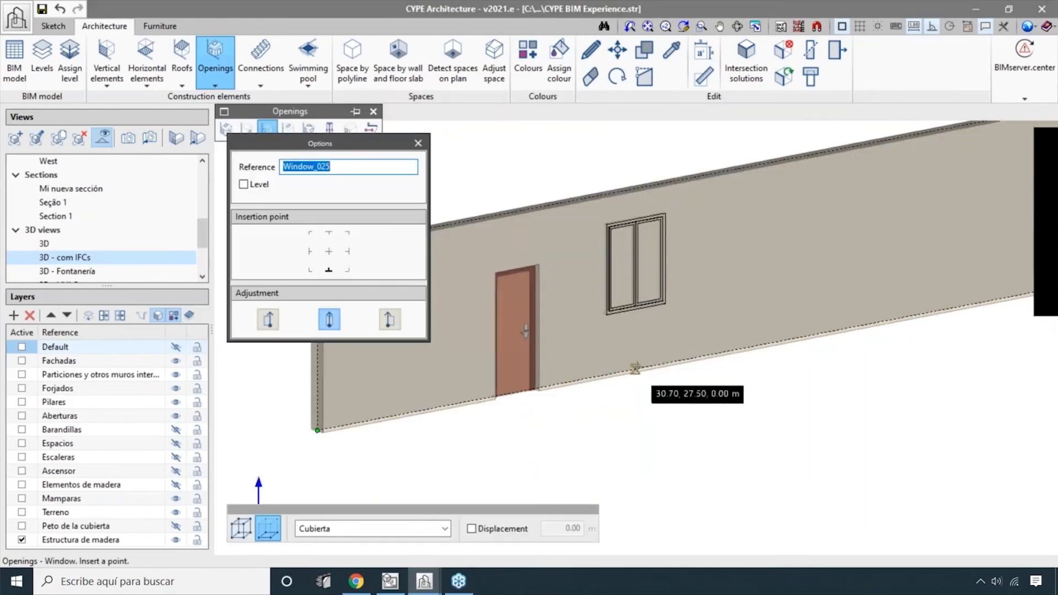
{"action": "scroll", "coordinate": [639, 369], "scroll_direction": "up", "scroll_amount": 5}
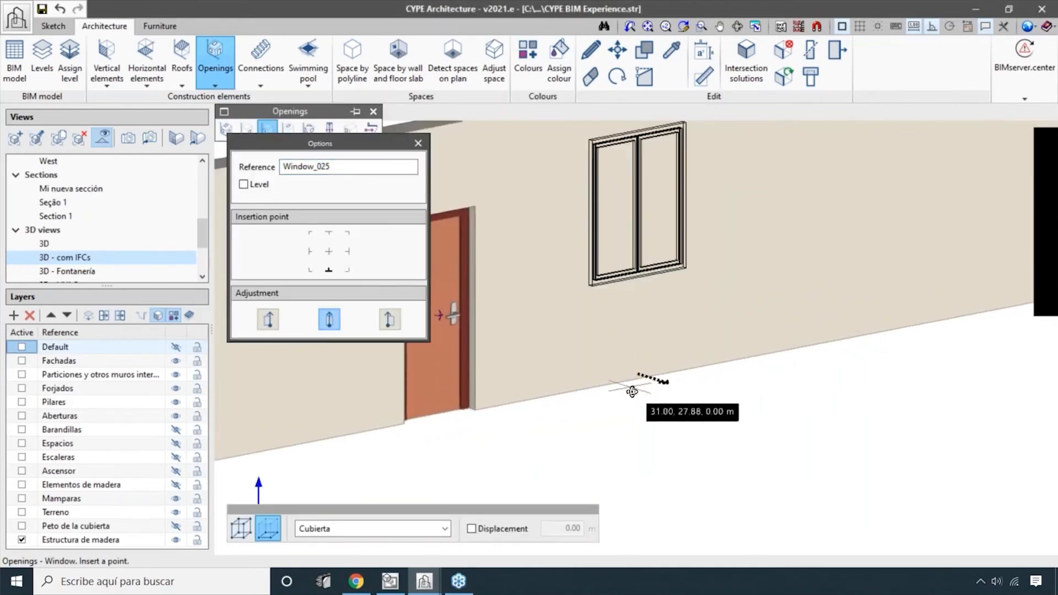
{"action": "scroll", "coordinate": [634, 395], "scroll_direction": "up", "scroll_amount": 5}
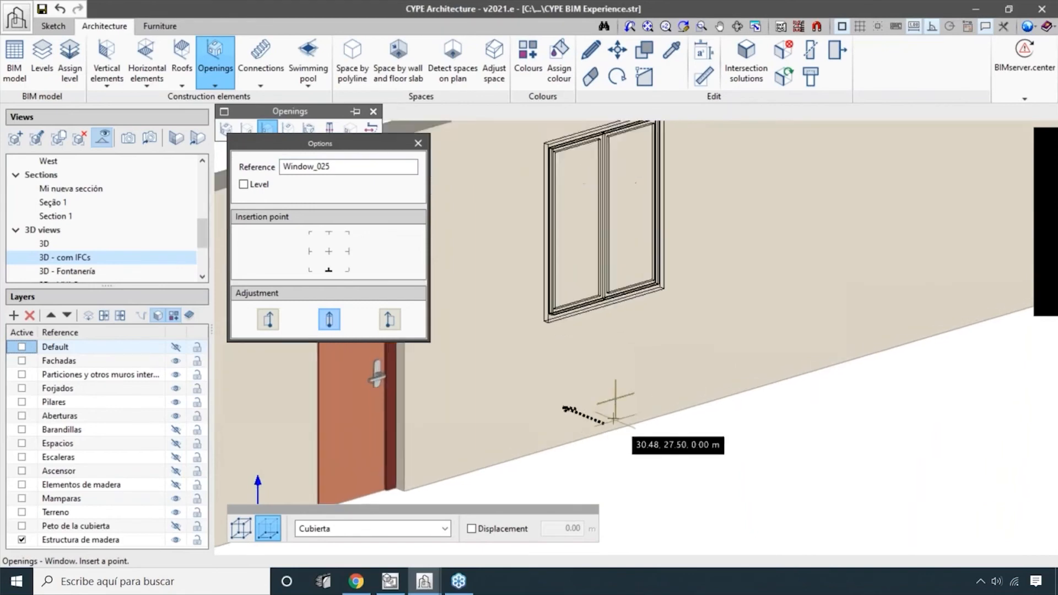
{"action": "scroll", "coordinate": [598, 428], "scroll_direction": "up", "scroll_amount": 2}
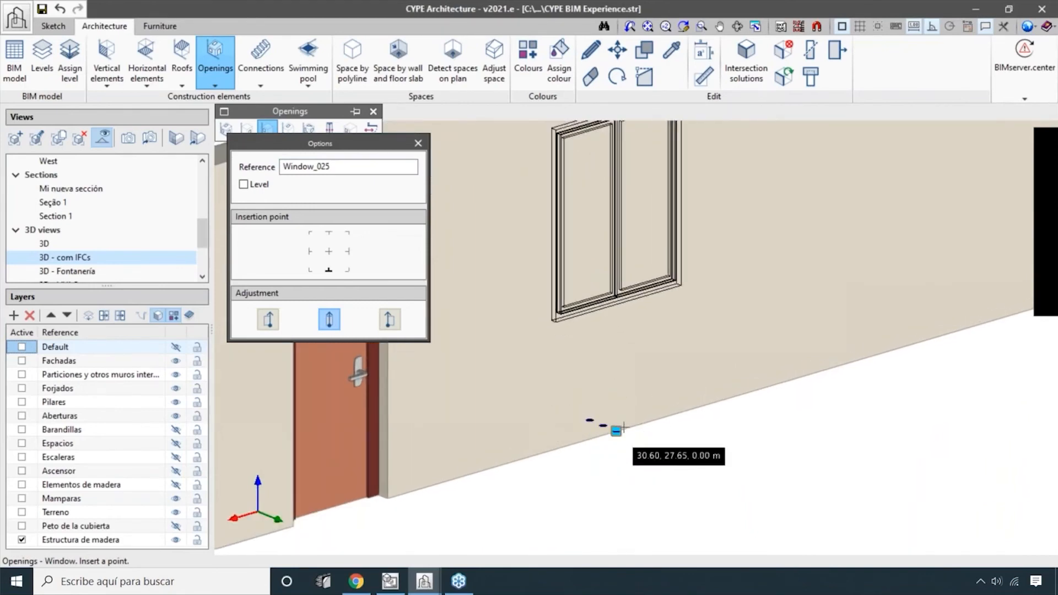
{"action": "scroll", "coordinate": [605, 423], "scroll_direction": "up", "scroll_amount": 2}
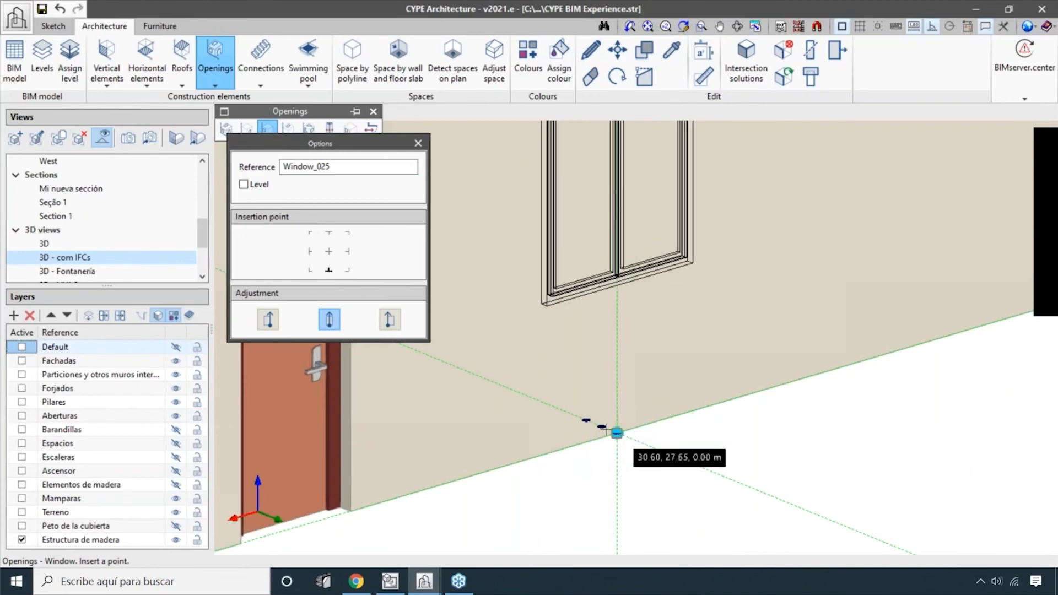
{"action": "left_click", "coordinate": [617, 433]}
{"action": "scroll", "coordinate": [735, 485], "scroll_direction": "down", "scroll_amount": 3}
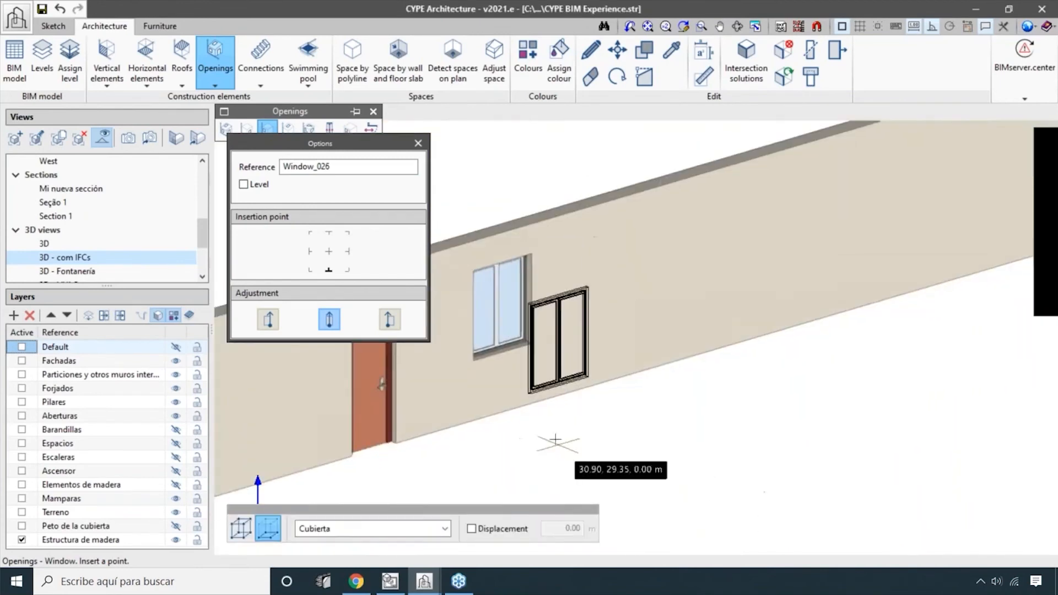
{"action": "scroll", "coordinate": [555, 439], "scroll_direction": "down", "scroll_amount": 3}
- Copy the two-leaf window twice along the façade wall, placing the copies about 10 m and 13.5 m from the wall's near end
{"action": "left_click", "coordinate": [645, 50]}
{"action": "scroll", "coordinate": [541, 292], "scroll_direction": "up", "scroll_amount": 2}
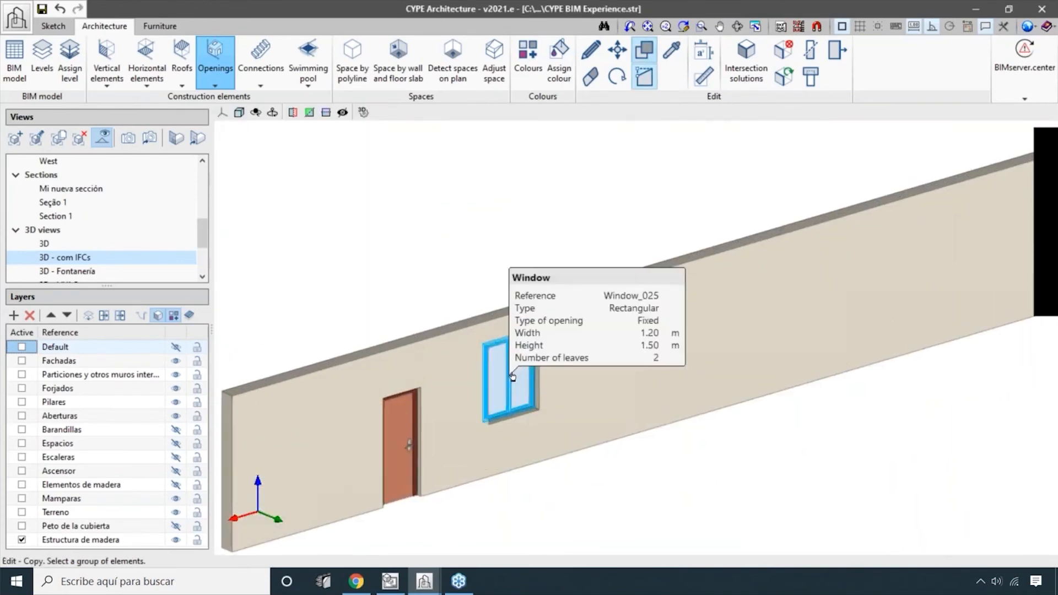
{"action": "left_click", "coordinate": [513, 377]}
{"action": "right_click", "coordinate": [513, 377]}
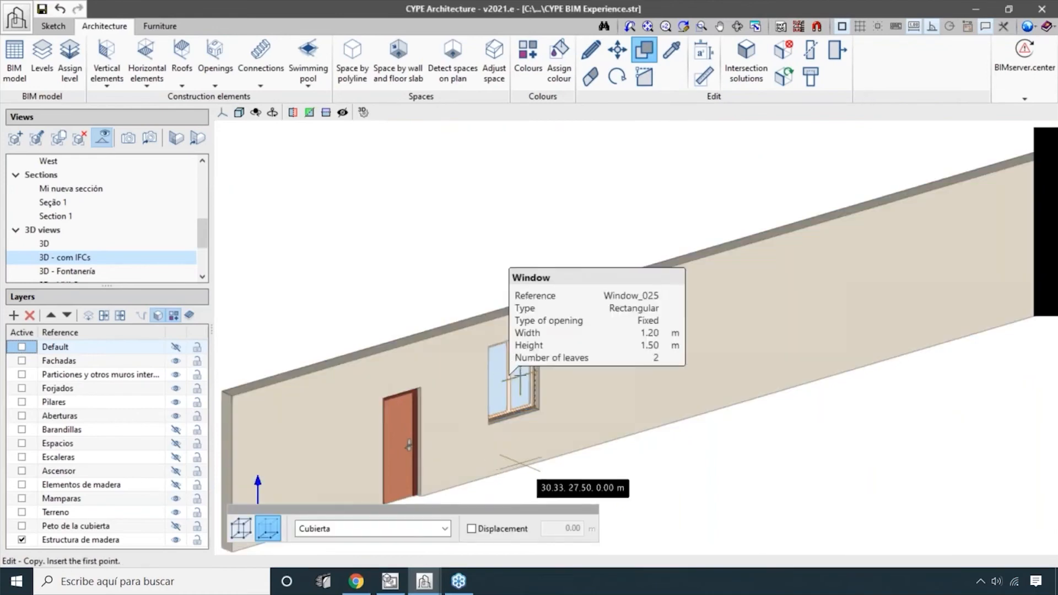
{"action": "left_click", "coordinate": [519, 377]}
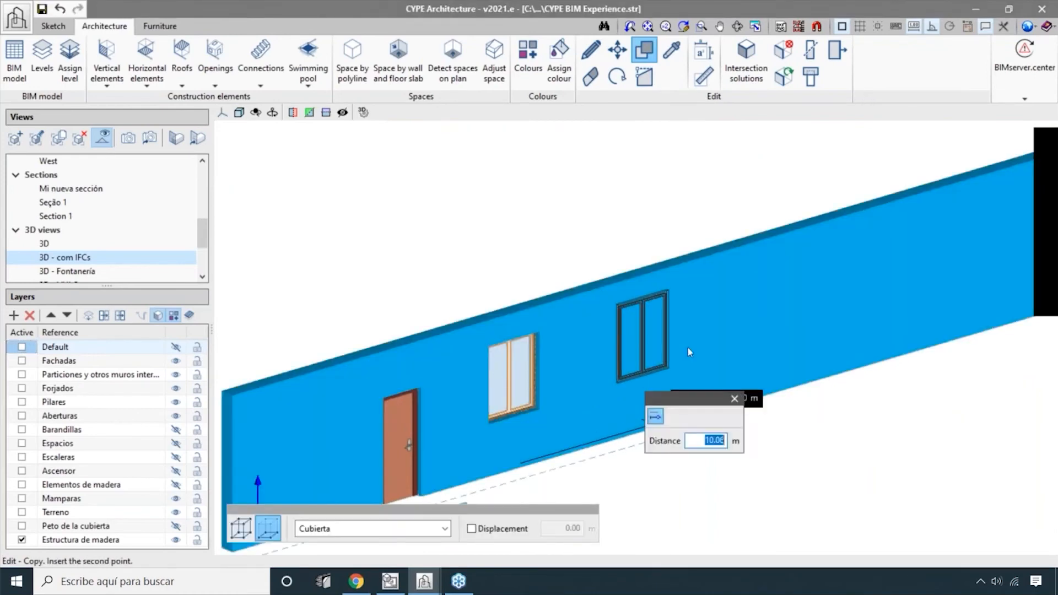
{"action": "left_click", "coordinate": [687, 346]}
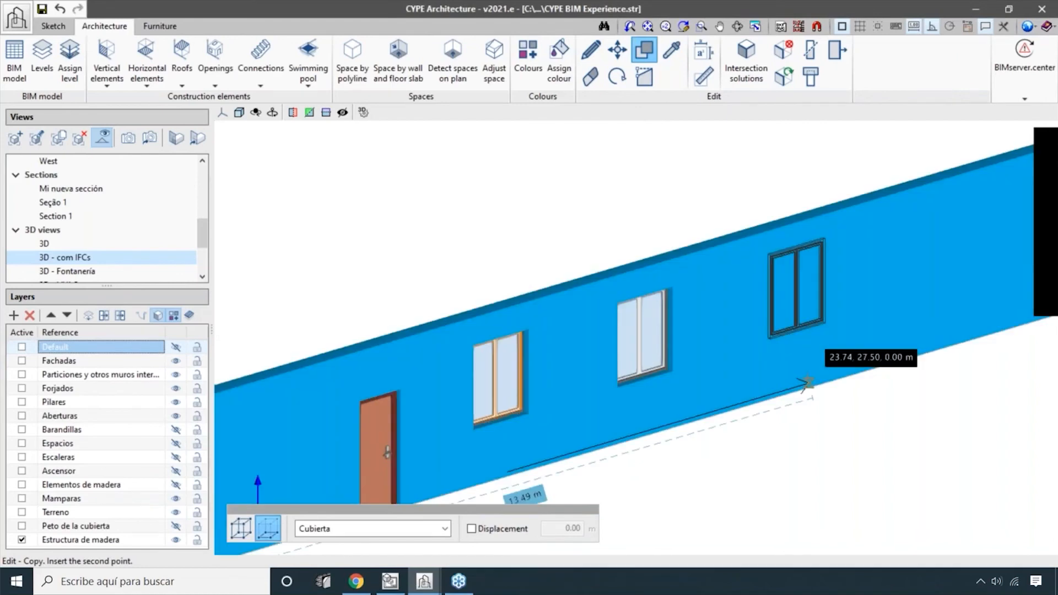
{"action": "left_click", "coordinate": [808, 382]}
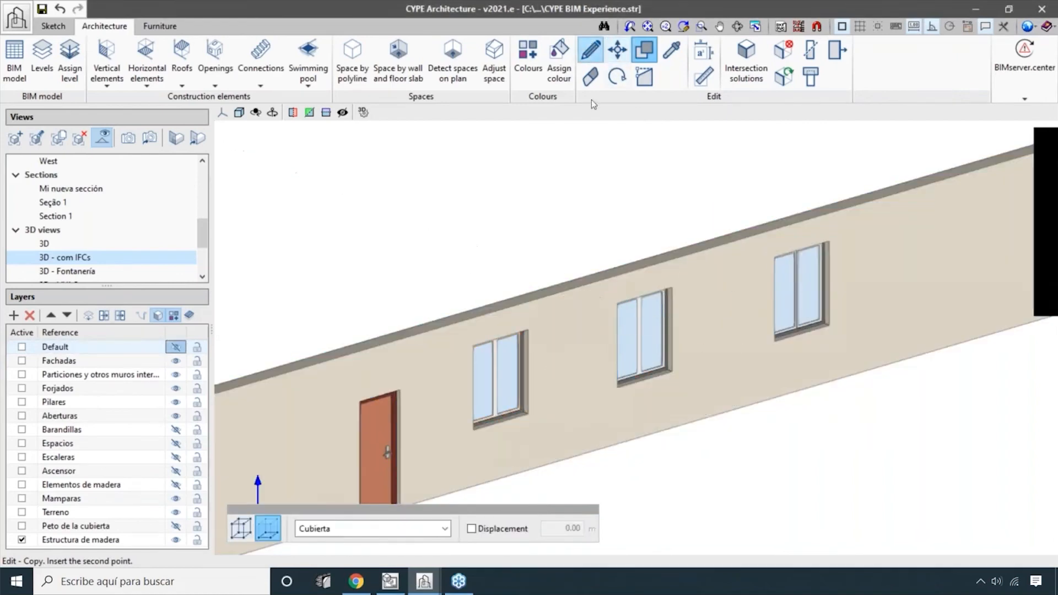
- Edit the middle window of the façade wall and set its number of leaves to 4
{"action": "left_click", "coordinate": [591, 51]}
{"action": "left_click", "coordinate": [632, 358]}
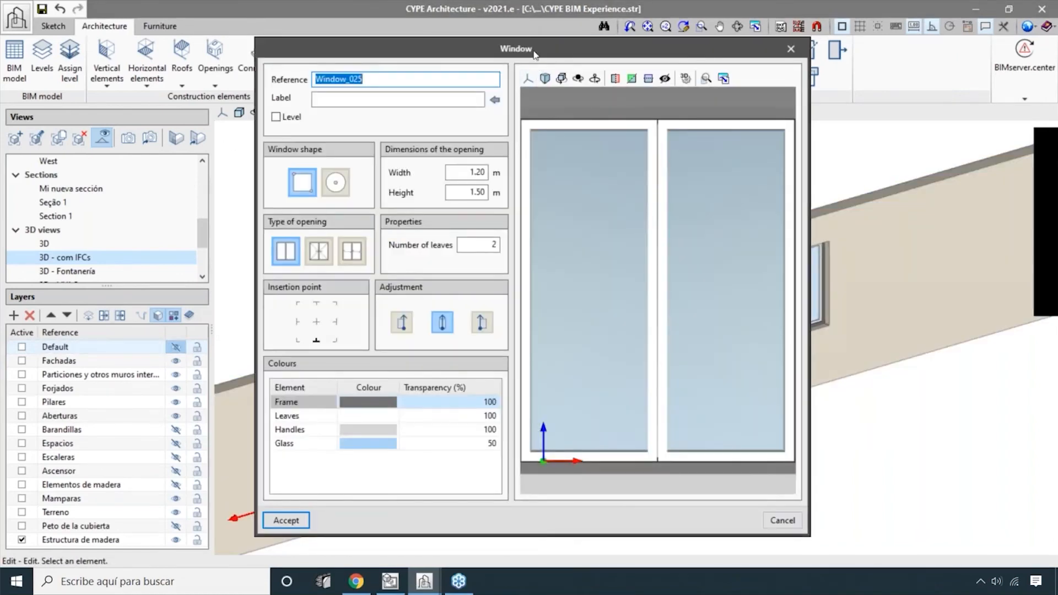
{"action": "left_click_drag", "start_coordinate": [534, 54], "coordinate": [283, 46]}
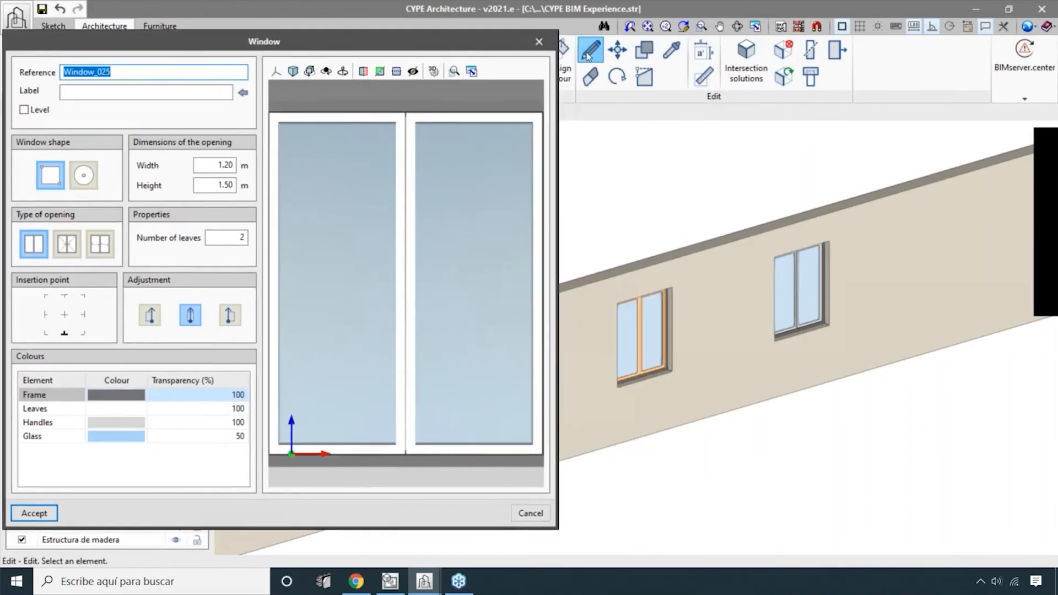
{"action": "left_click_drag", "start_coordinate": [219, 46], "coordinate": [271, 37]}
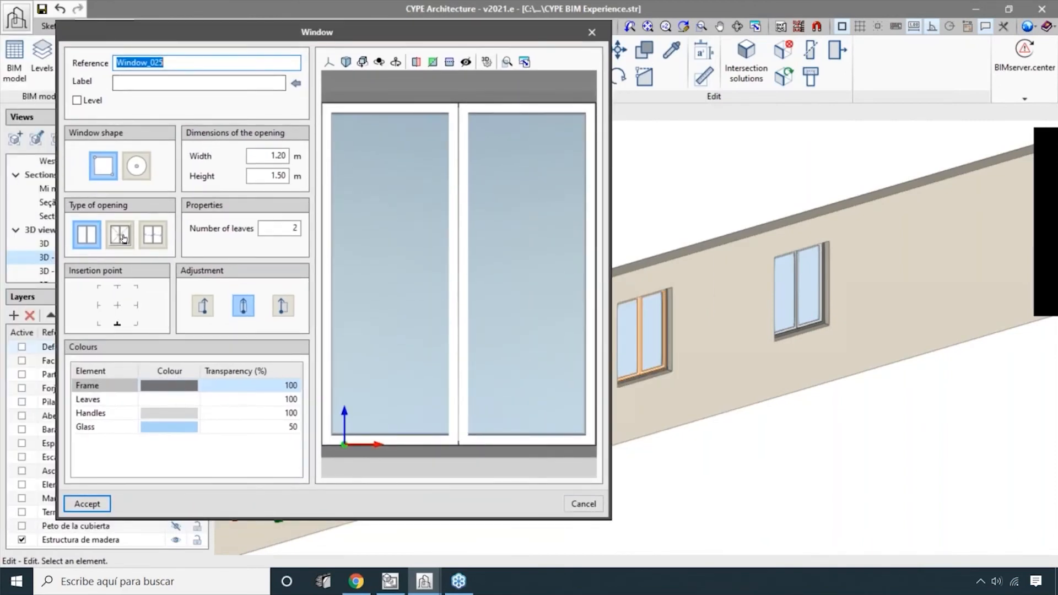
{"action": "left_click", "coordinate": [101, 503]}
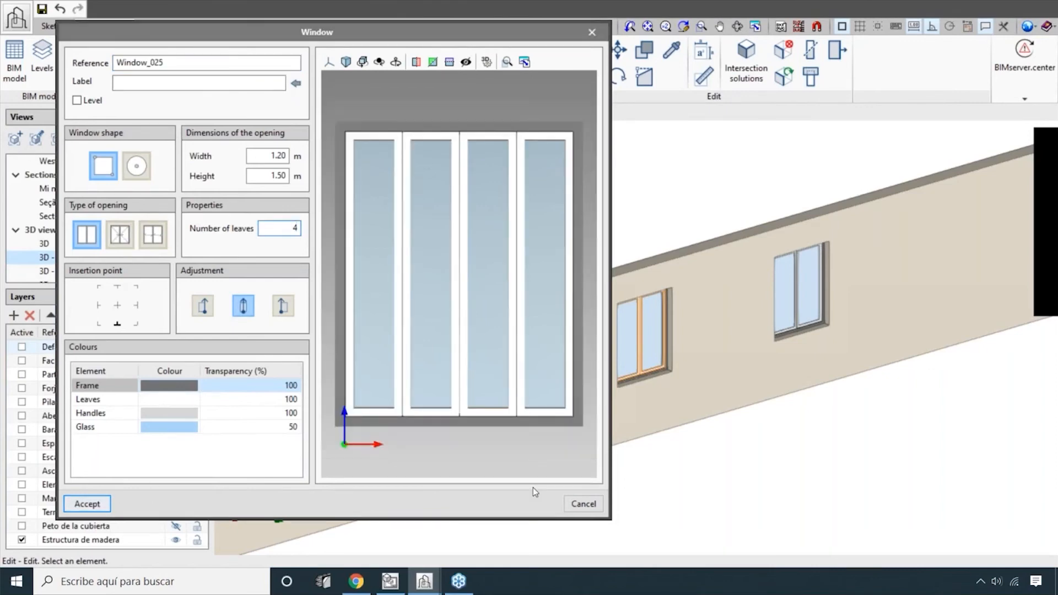
{"action": "scroll", "coordinate": [706, 481], "scroll_direction": "down", "scroll_amount": 1}
{"action": "middle_click_drag", "start_coordinate": [706, 481], "coordinate": [631, 442]}
{"action": "left_click", "coordinate": [219, 80]}
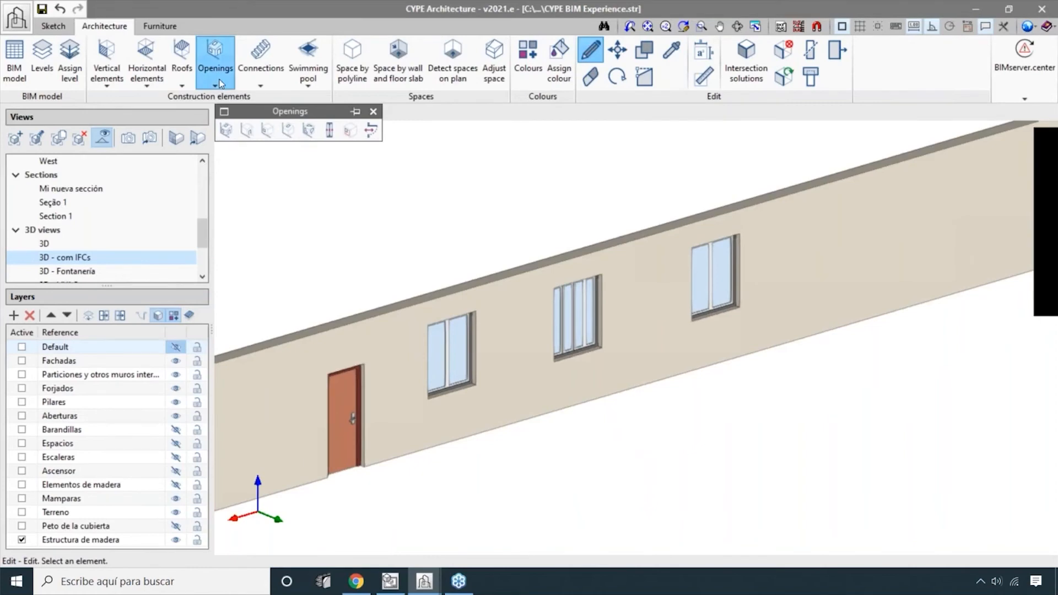
{"action": "left_click", "coordinate": [309, 130]}
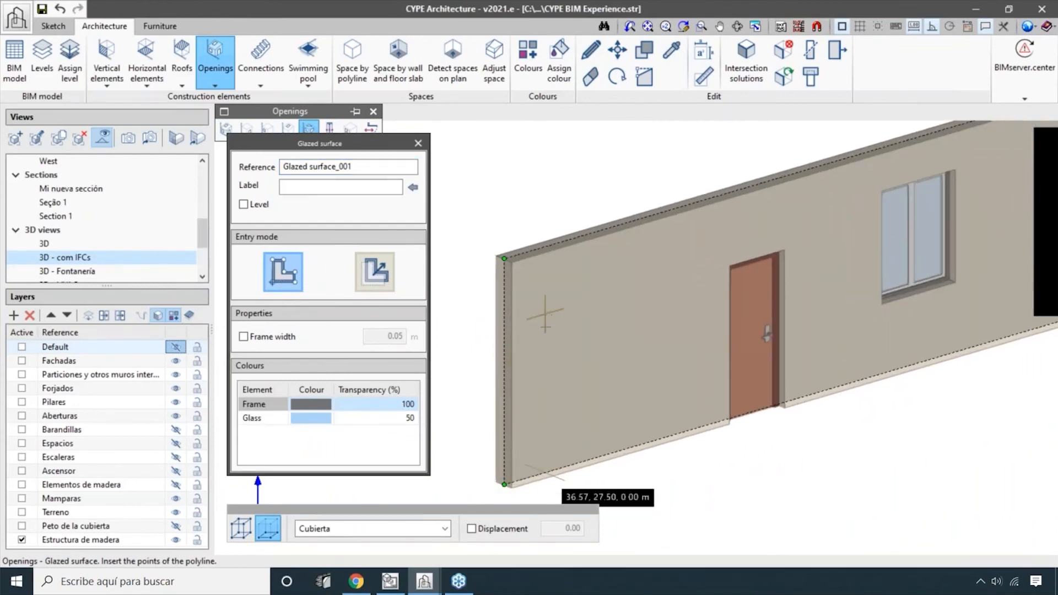
{"action": "left_click", "coordinate": [932, 27]}
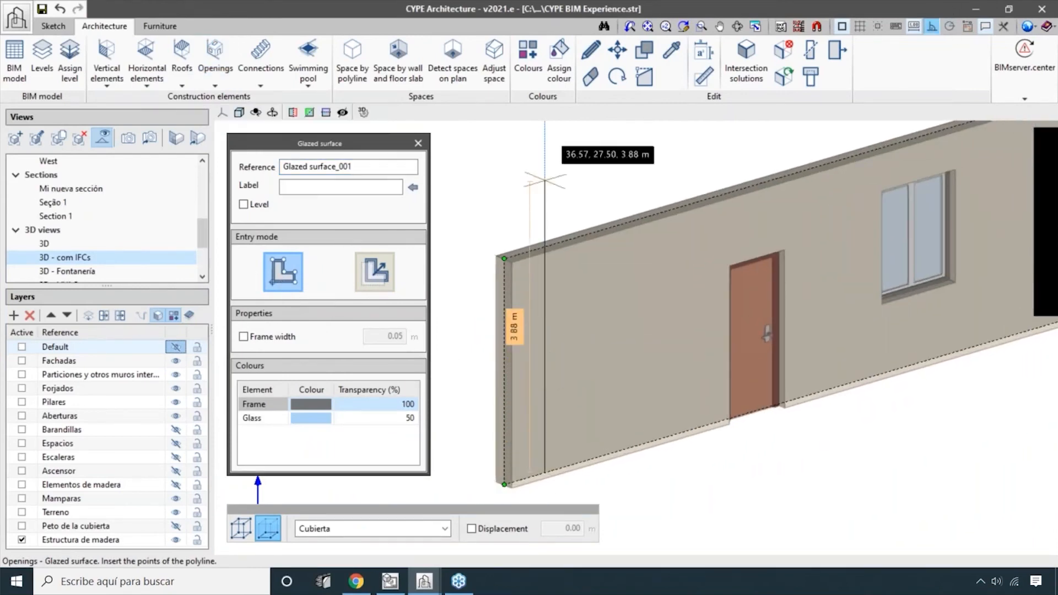
{"action": "right_click", "coordinate": [732, 317]}
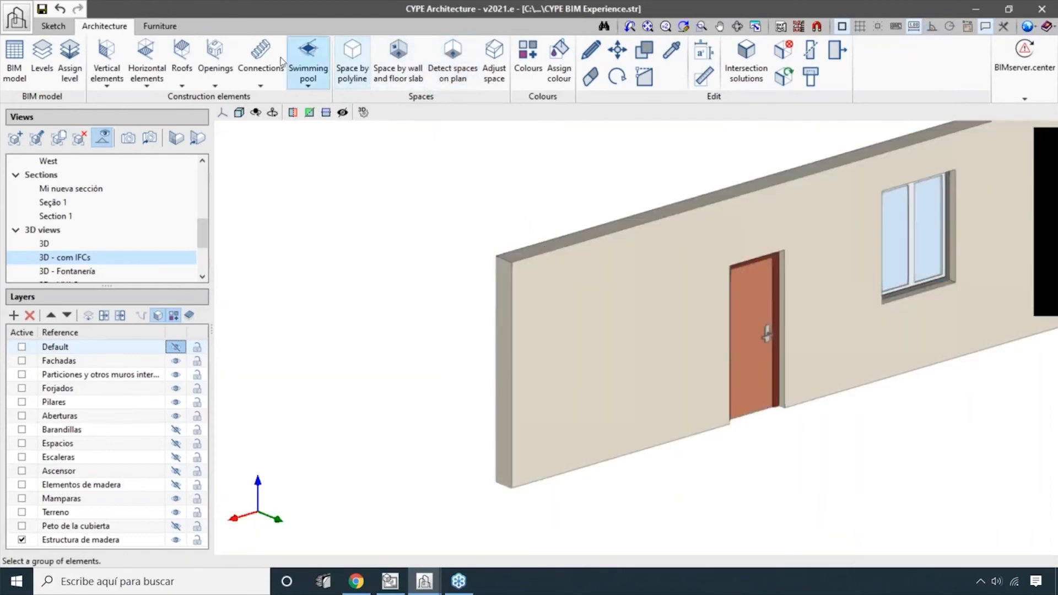
{"action": "left_click", "coordinate": [215, 60]}
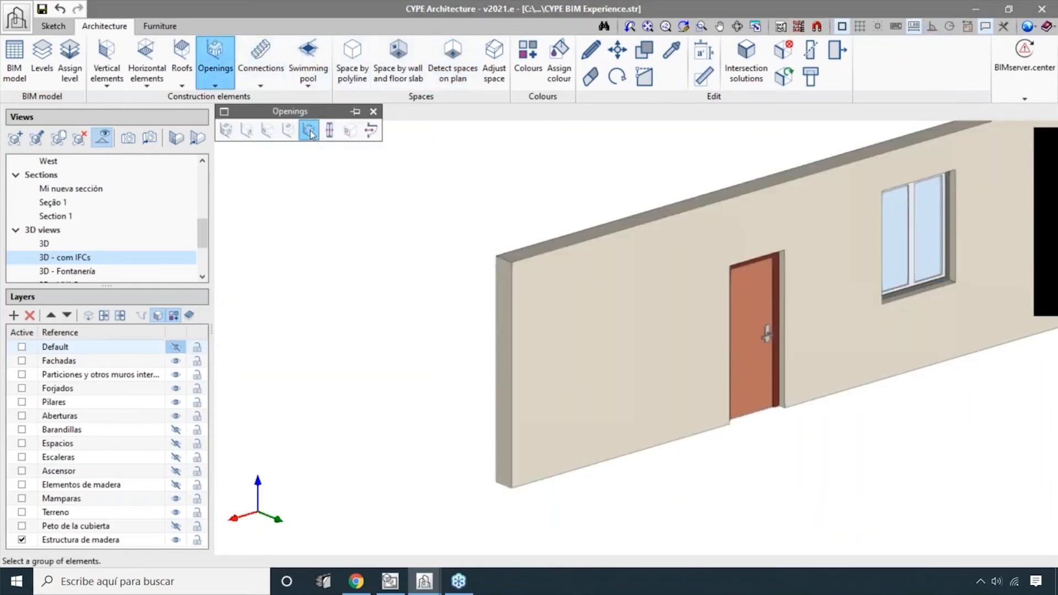
{"action": "left_click", "coordinate": [310, 132]}
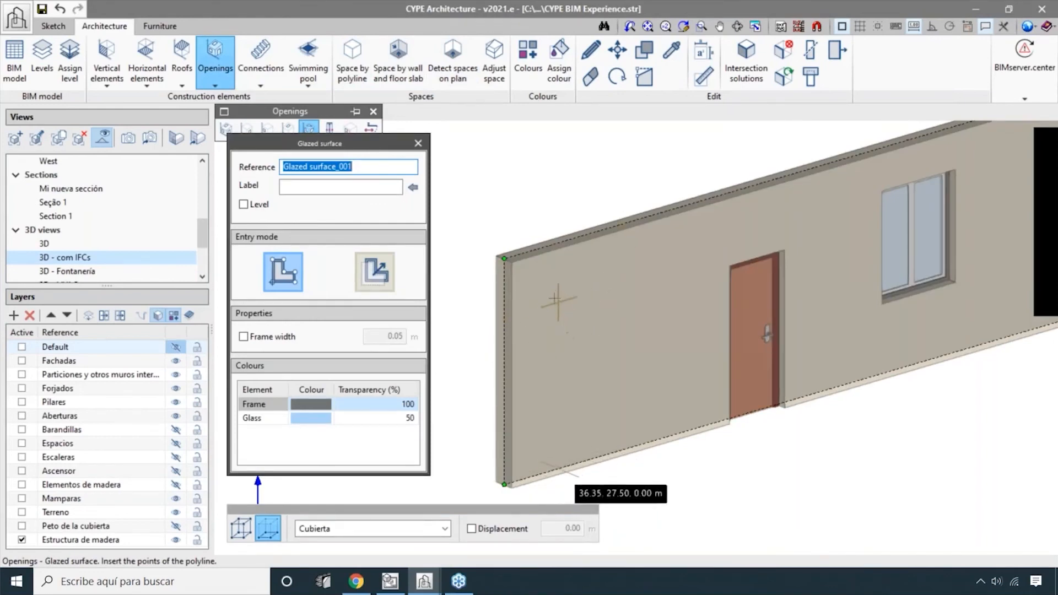
{"action": "left_click", "coordinate": [551, 352]}
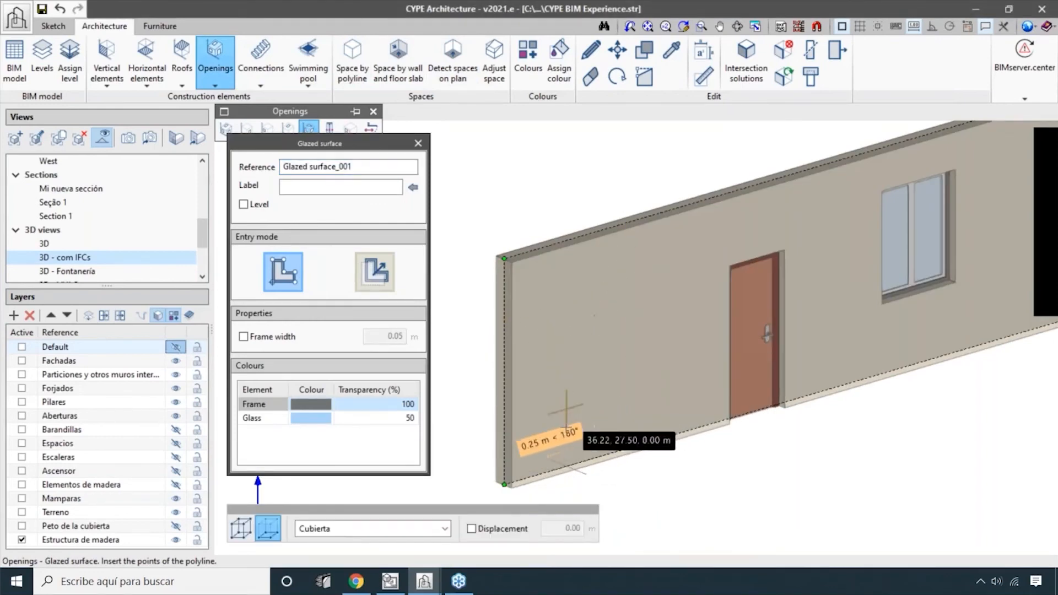
{"action": "middle_click_drag", "start_coordinate": [548, 437], "coordinate": [562, 374]}
{"action": "scroll", "coordinate": [563, 374], "scroll_direction": "down", "scroll_amount": 3}
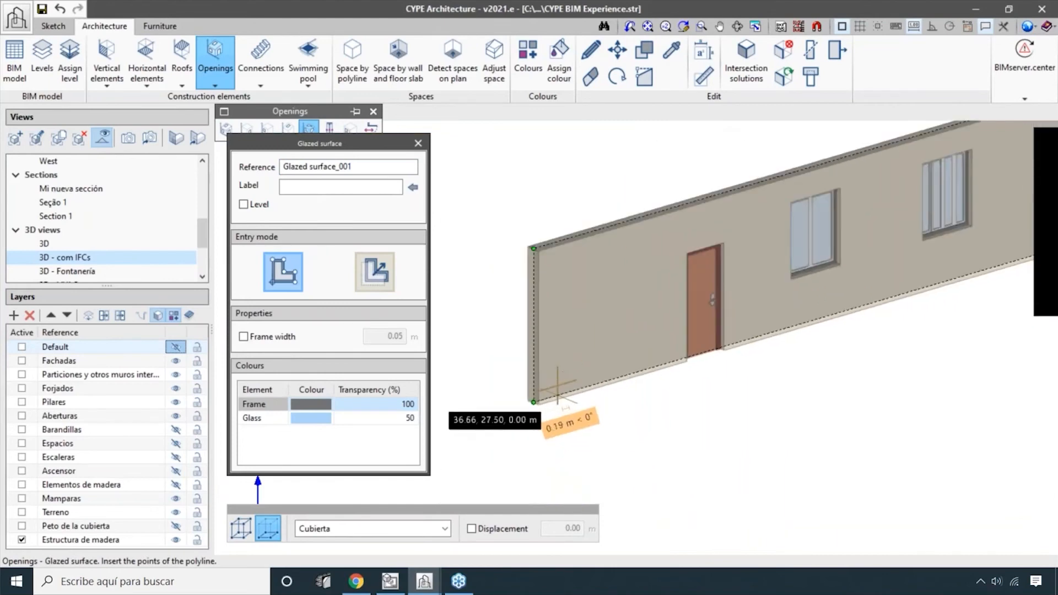
{"action": "key", "text": "Escape"}
- Try to outline an irregular stepped glazed surface with right-angled segments on the façade wall, between its near end and the door
{"action": "scroll", "coordinate": [548, 299], "scroll_direction": "up", "scroll_amount": 1}
{"action": "scroll", "coordinate": [547, 299], "scroll_direction": "up", "scroll_amount": 2}
{"action": "left_click_drag", "start_coordinate": [496, 267], "coordinate": [388, 283]}
{"action": "left_click", "coordinate": [310, 132]}
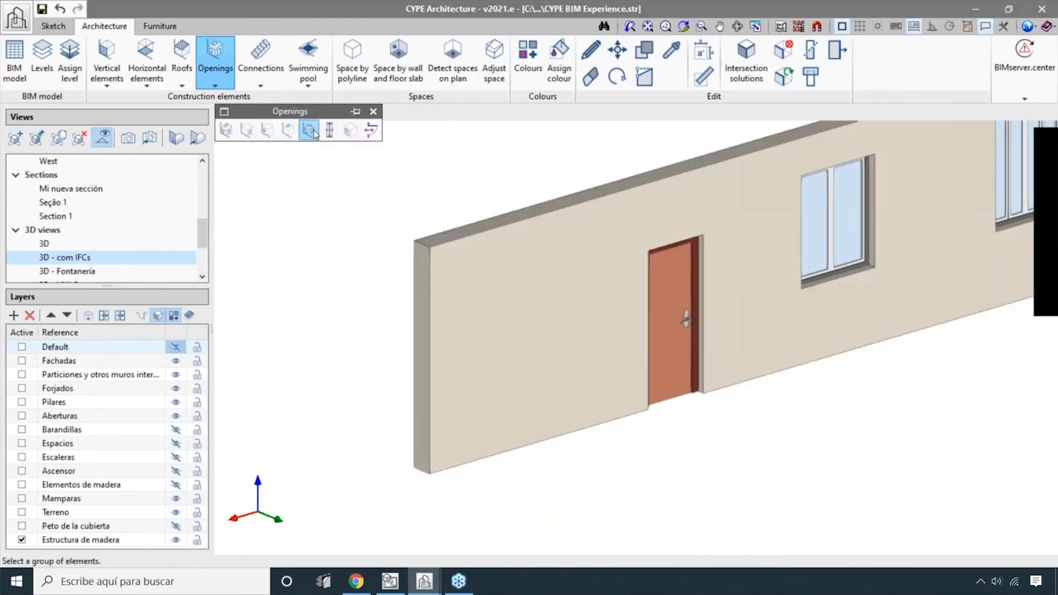
{"action": "scroll", "coordinate": [480, 288], "scroll_direction": "down", "scroll_amount": 1}
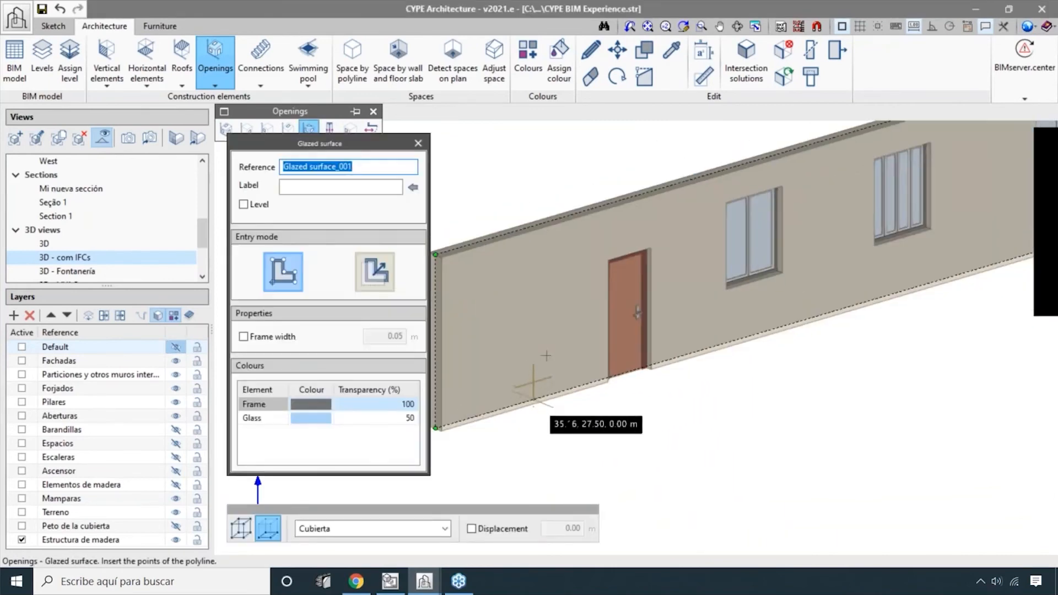
{"action": "scroll", "coordinate": [574, 297], "scroll_direction": "down", "scroll_amount": 1}
{"action": "scroll", "coordinate": [475, 271], "scroll_direction": "up", "scroll_amount": 2}
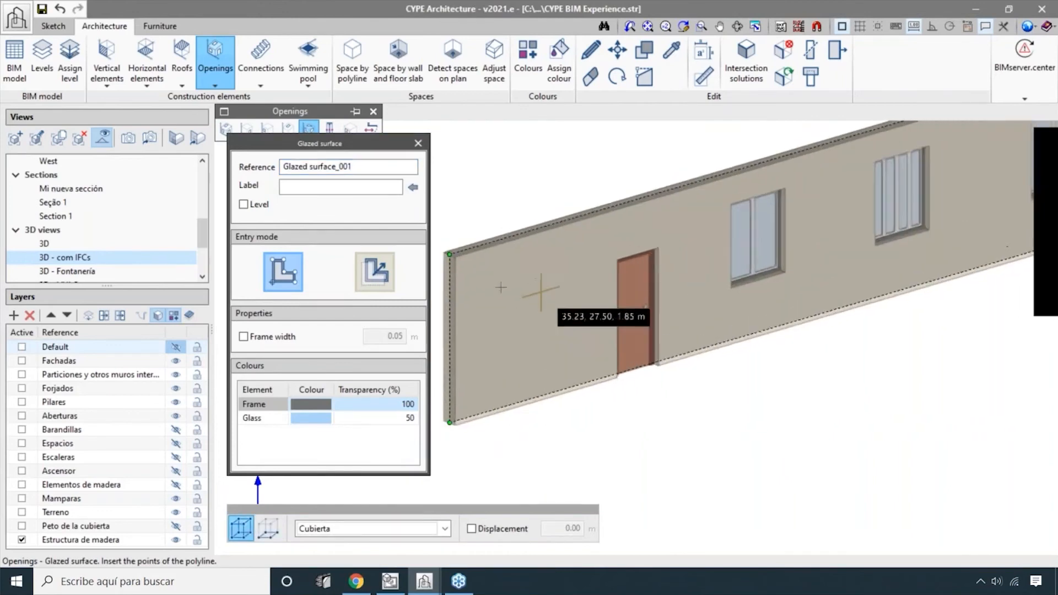
{"action": "left_click", "coordinate": [475, 271]}
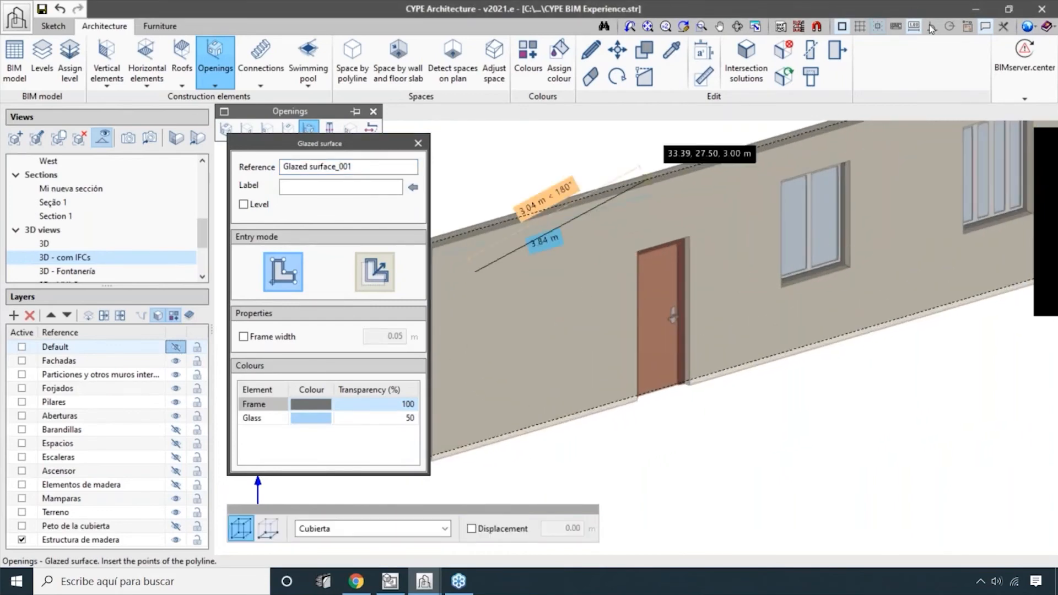
{"action": "middle_click_drag", "start_coordinate": [487, 302], "coordinate": [504, 291]}
{"action": "key", "text": "Tab"}
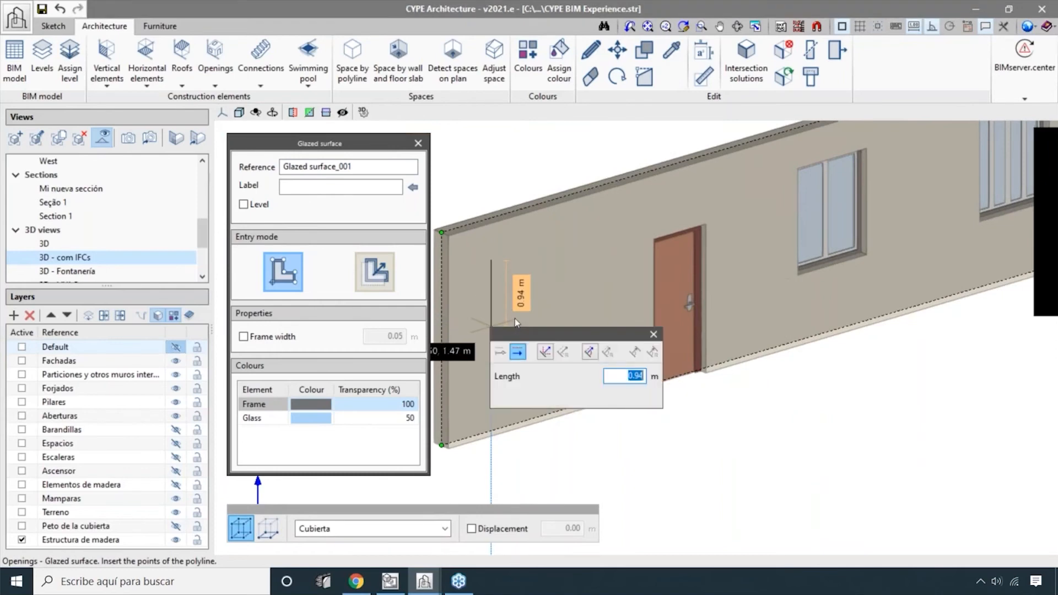
{"action": "key", "text": "Return"}
{"action": "key", "text": "Tab"}
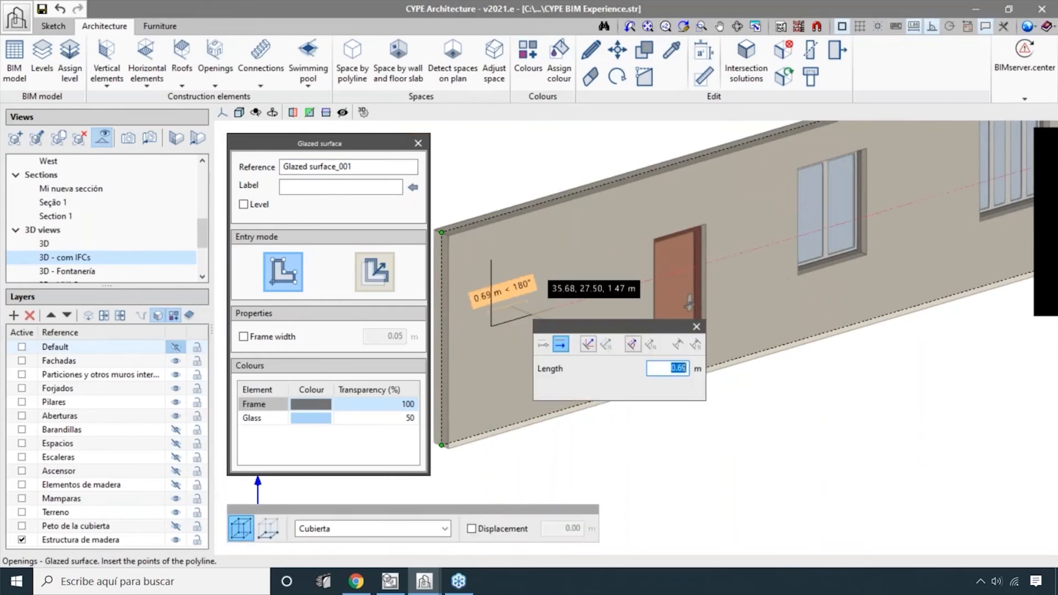
{"action": "key", "text": "Return"}
{"action": "left_click", "coordinate": [532, 349]}
{"action": "key", "text": "Return"}
{"action": "left_click", "coordinate": [507, 356]}
{"action": "key", "text": "Return"}
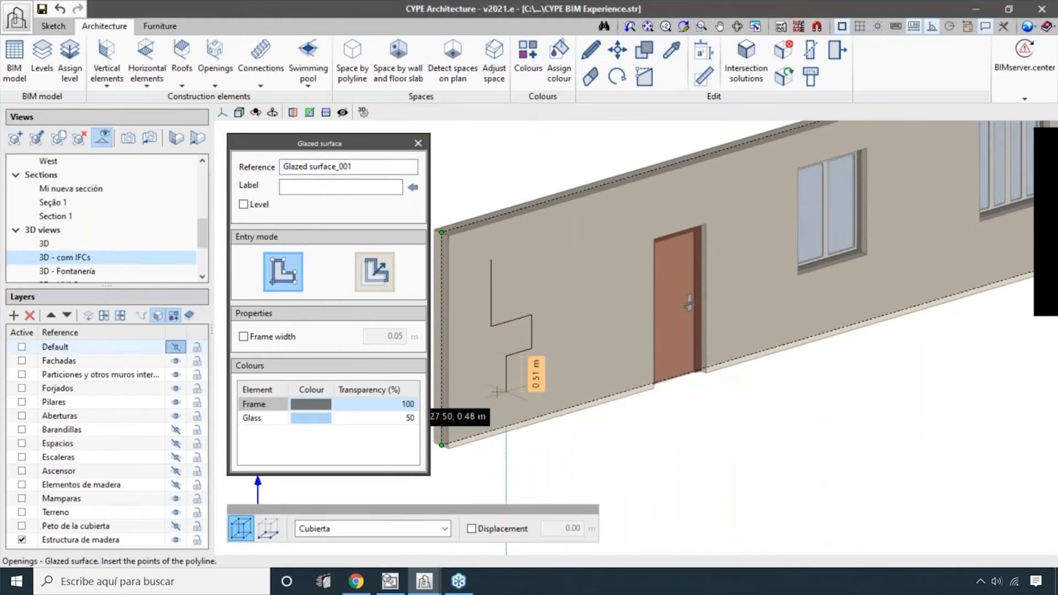
{"action": "left_click", "coordinate": [503, 393]}
{"action": "key", "text": "Return"}
{"action": "left_click", "coordinate": [610, 369]}
{"action": "key", "text": "Return"}
{"action": "left_click", "coordinate": [598, 321]}
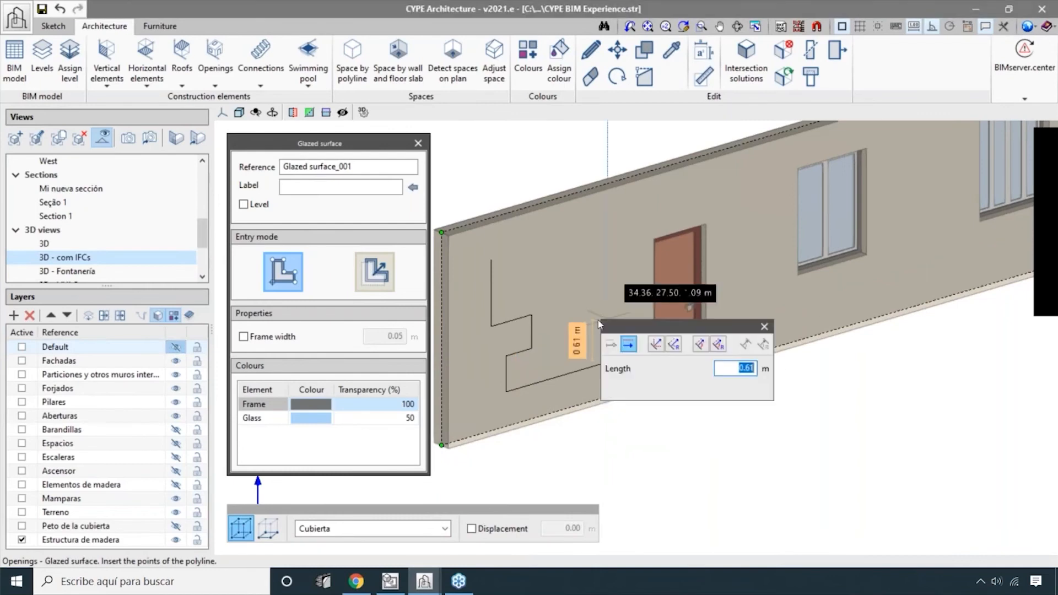
{"action": "key", "text": "Return"}
{"action": "left_click", "coordinate": [568, 332]}
{"action": "key", "text": "Return"}
{"action": "left_click", "coordinate": [566, 267]}
{"action": "key", "text": "Return"}
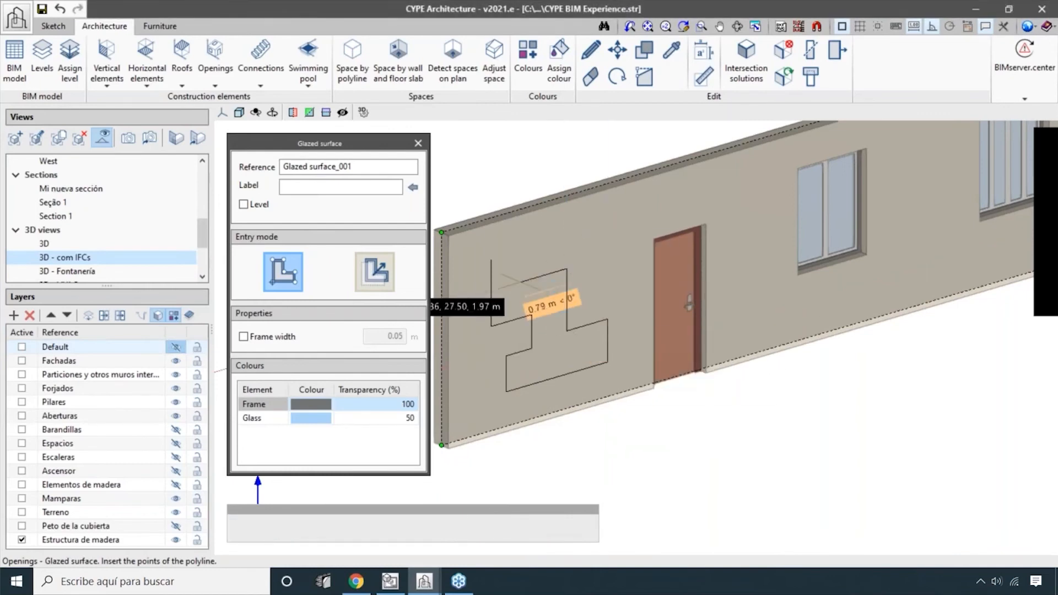
{"action": "left_click", "coordinate": [521, 284]}
{"action": "key", "text": "Return"}
{"action": "left_click", "coordinate": [520, 253]}
{"action": "key", "text": "Return"}
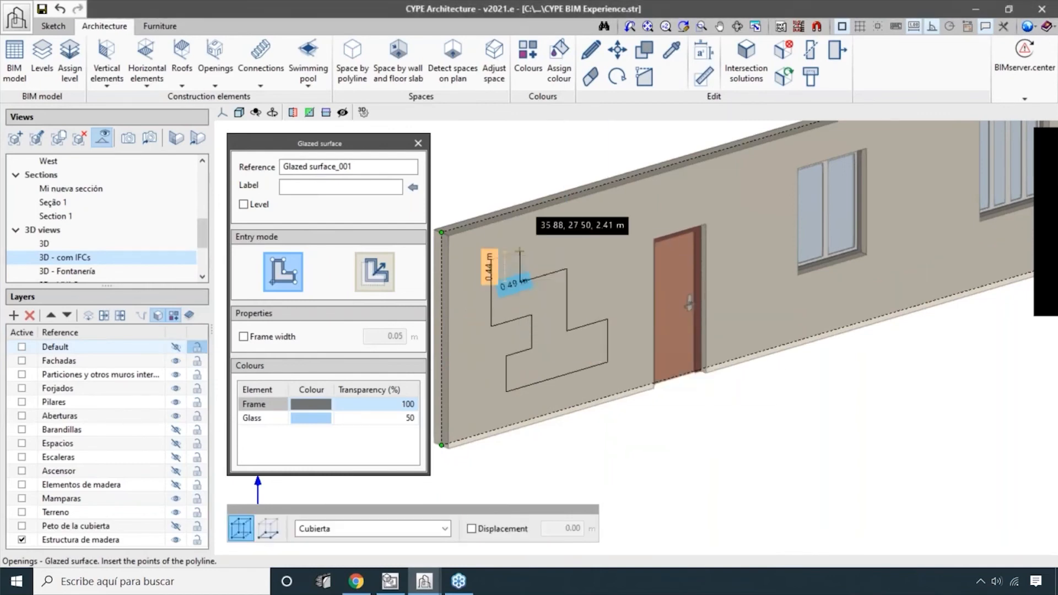
{"action": "left_click", "coordinate": [492, 258]}
{"action": "scroll", "coordinate": [534, 318], "scroll_direction": "down", "scroll_amount": 3}
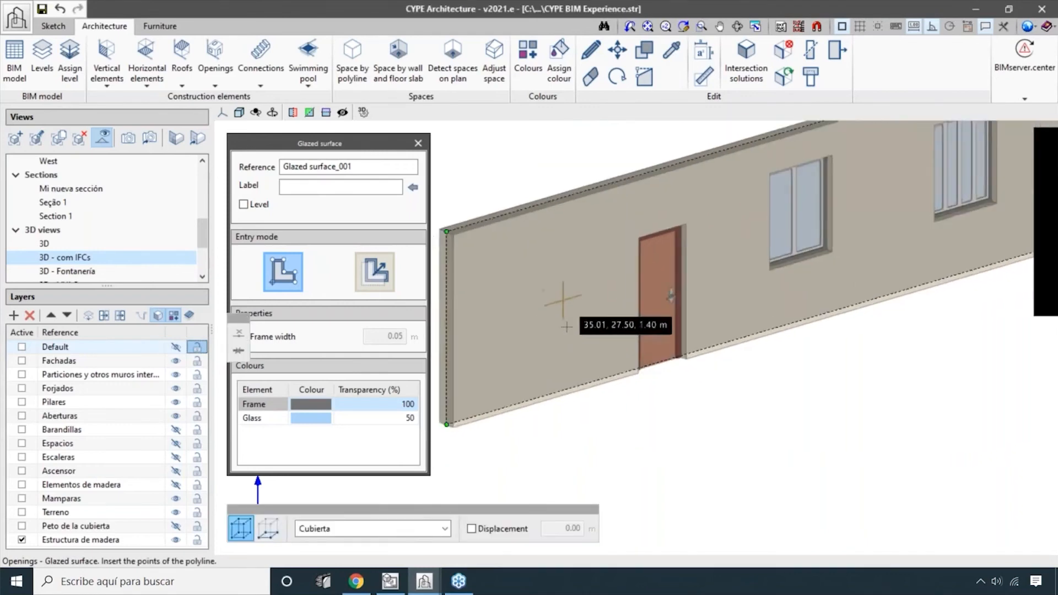
- Begin an E-shaped glazed surface outline between the façade wall's near end and the door, drawing a stem about 1.43 m high and the lower arm
{"action": "scroll", "coordinate": [529, 370], "scroll_direction": "up", "scroll_amount": 1}
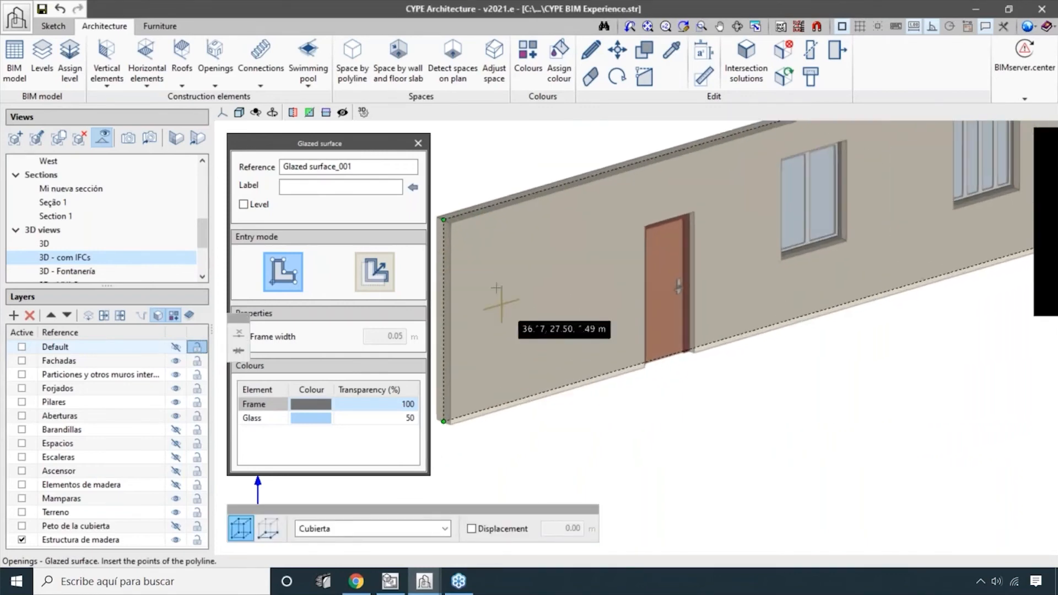
{"action": "left_click", "coordinate": [493, 350]}
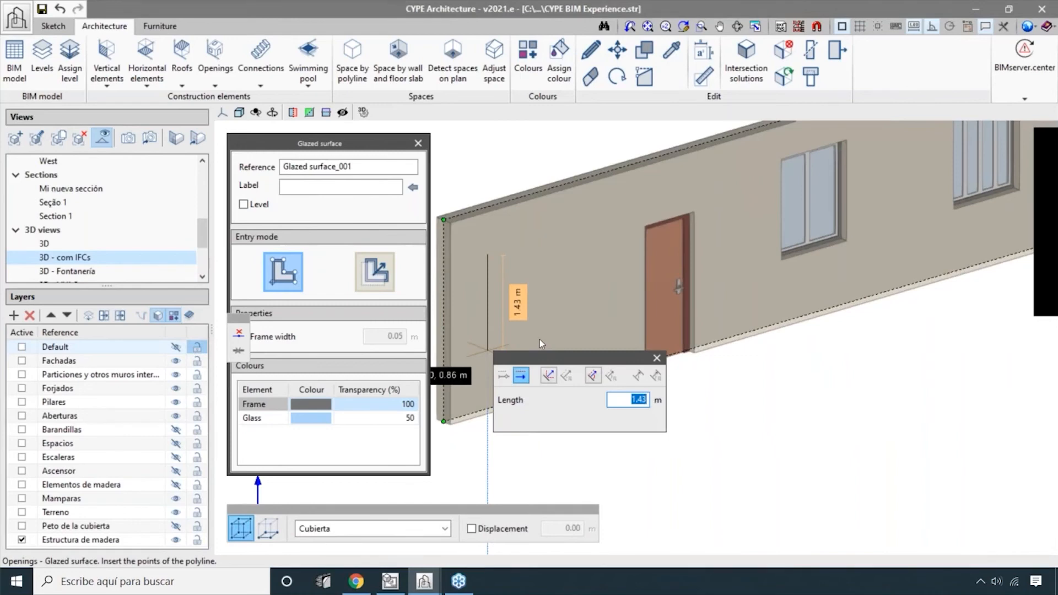
{"action": "left_click", "coordinate": [540, 340]}
{"action": "left_click", "coordinate": [558, 331]}
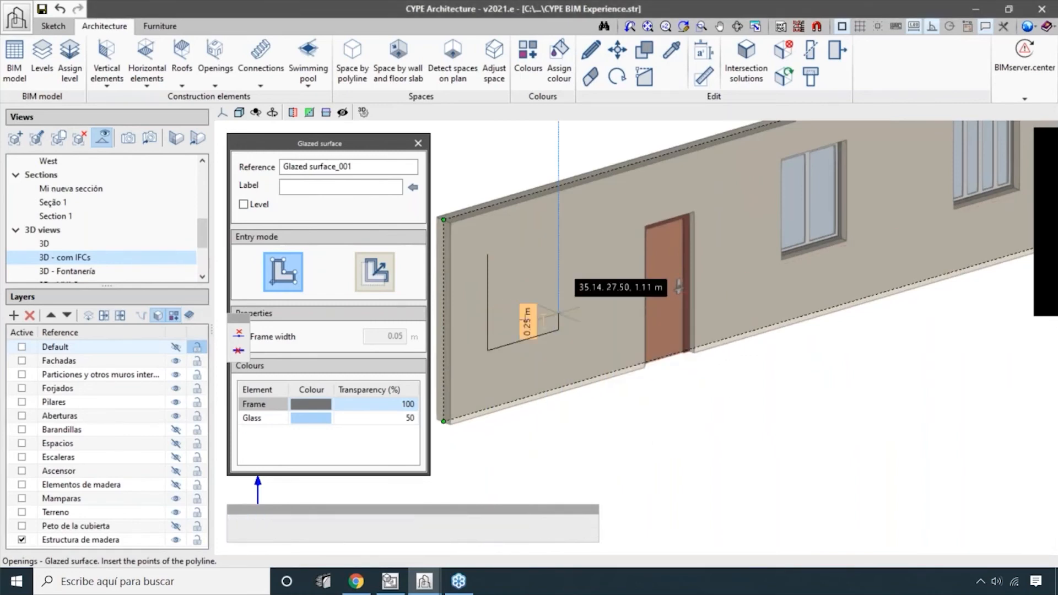
{"action": "left_click", "coordinate": [517, 326]}
{"action": "key", "text": "Return"}
{"action": "left_click", "coordinate": [517, 297]}
{"action": "key", "text": "Return"}
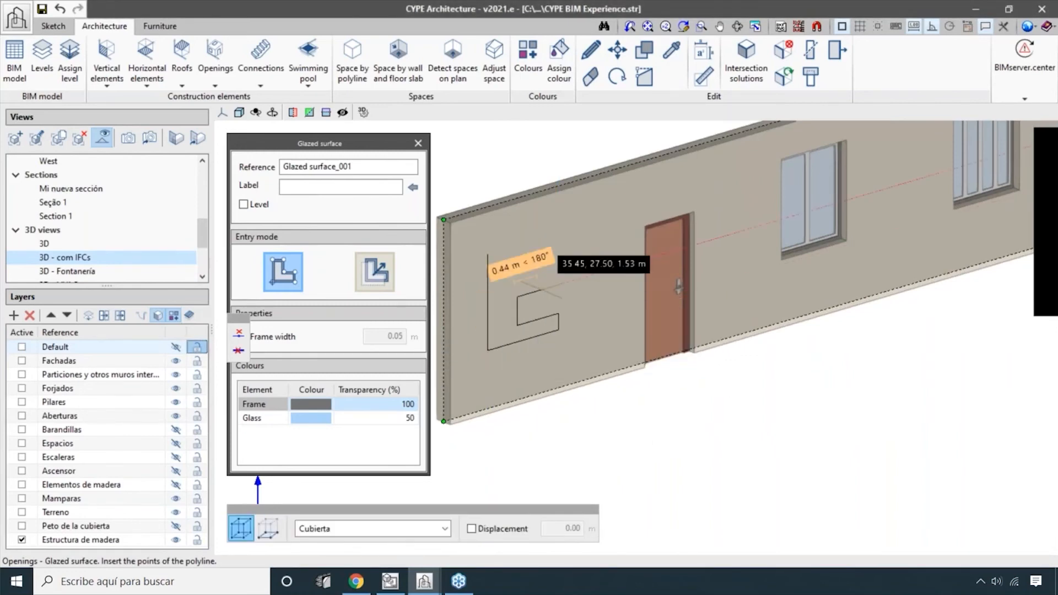
- Draw the middle and upper arms of the E-shaped glazed surface with right-angled segments and close the outline at its starting point
{"action": "left_click", "coordinate": [542, 296]}
{"action": "key", "text": "Return"}
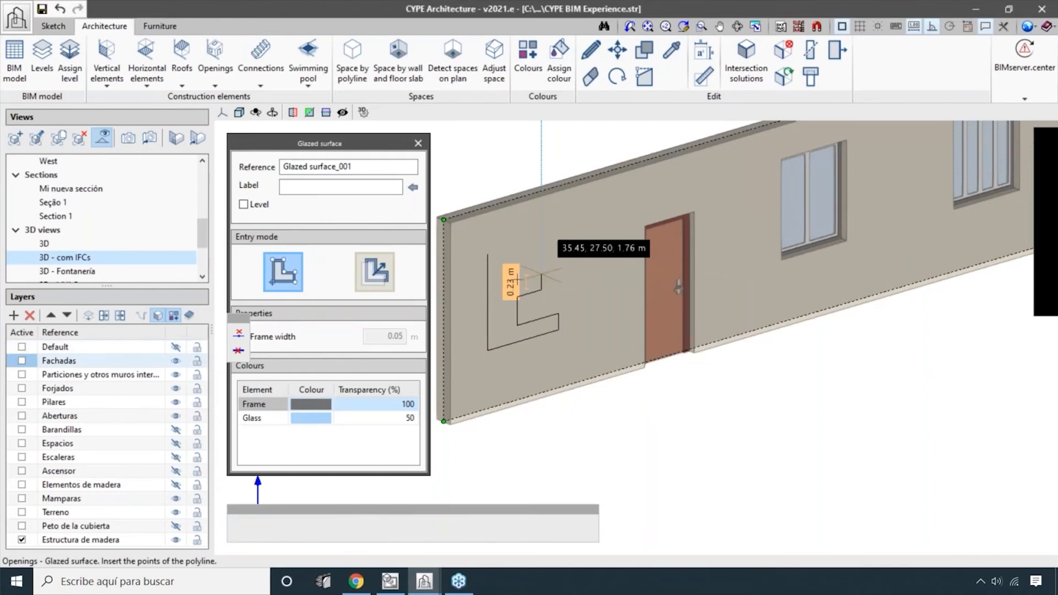
{"action": "left_click", "coordinate": [517, 279]}
{"action": "key", "text": "Return"}
{"action": "left_click", "coordinate": [517, 256]}
{"action": "key", "text": "Return"}
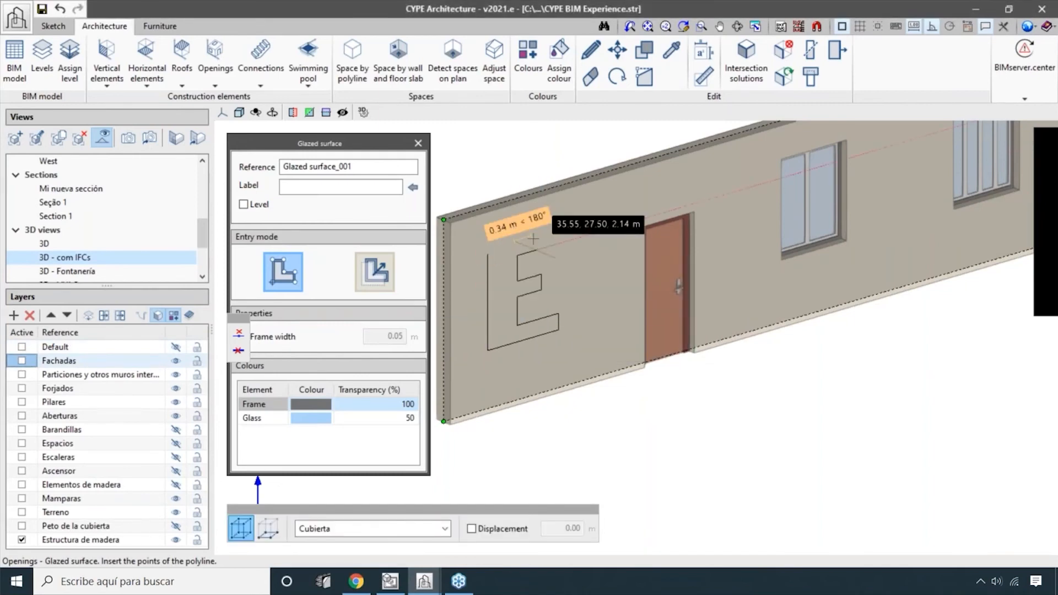
{"action": "left_click", "coordinate": [536, 242]}
{"action": "key", "text": "Return"}
{"action": "left_click", "coordinate": [538, 228]}
{"action": "key", "text": "Return"}
{"action": "left_click", "coordinate": [488, 243]}
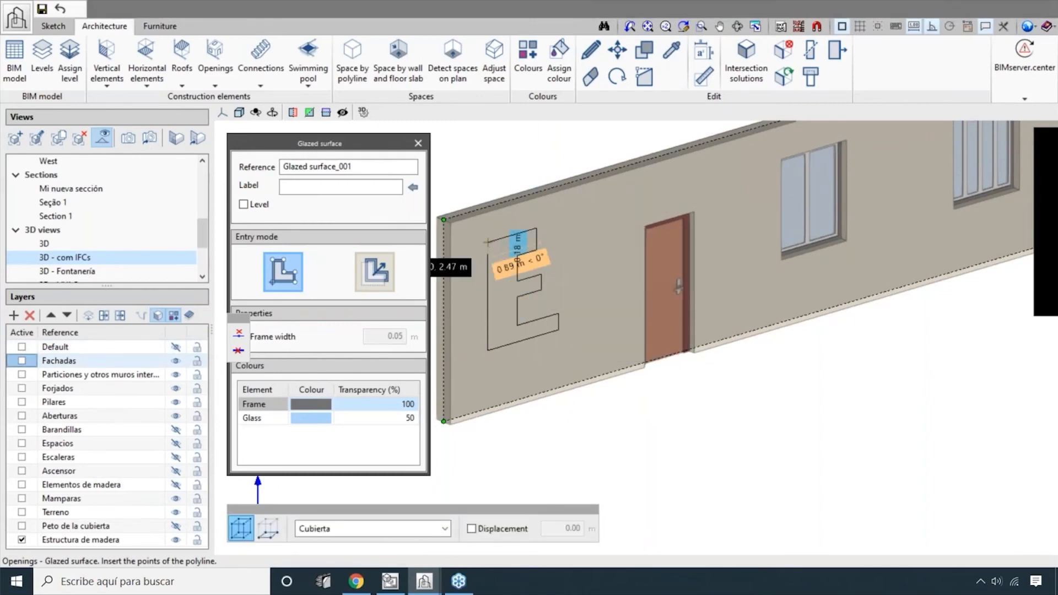
{"action": "key", "text": "Return"}
{"action": "left_click", "coordinate": [488, 254]}
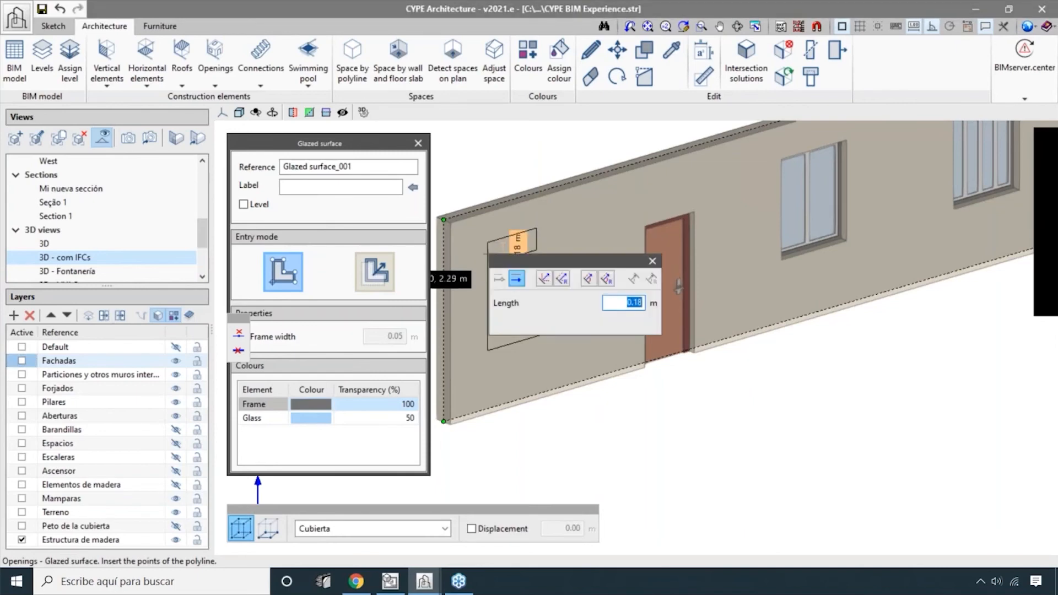
{"action": "key", "text": "Return"}
- Set the glazing's depth position within the façade wall's thickness to create the E-shaped glazed surface
{"action": "scroll", "coordinate": [503, 288], "scroll_direction": "up", "scroll_amount": 5}
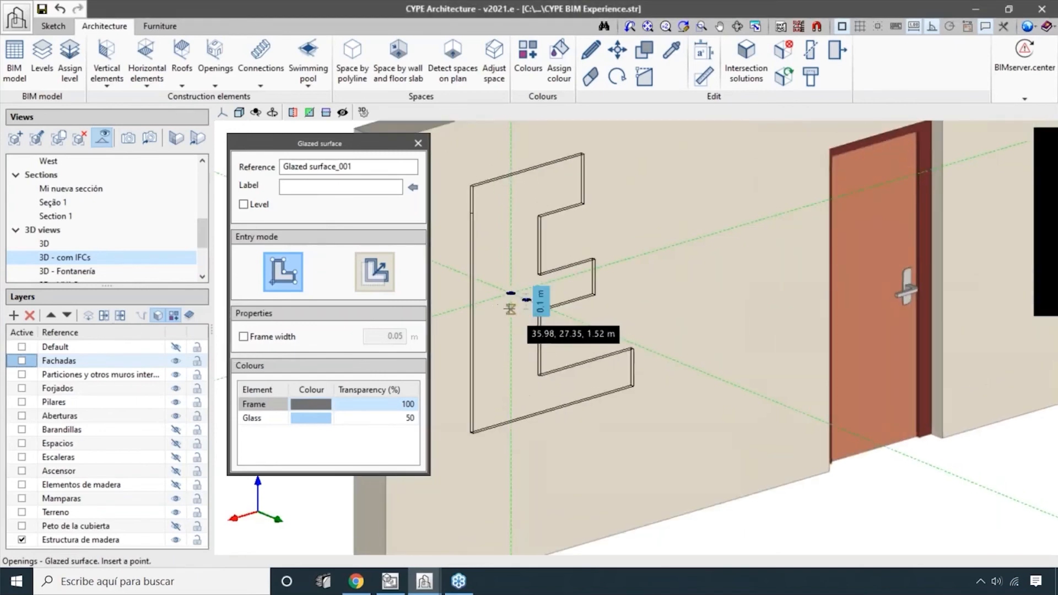
{"action": "scroll", "coordinate": [526, 300], "scroll_direction": "up", "scroll_amount": 2}
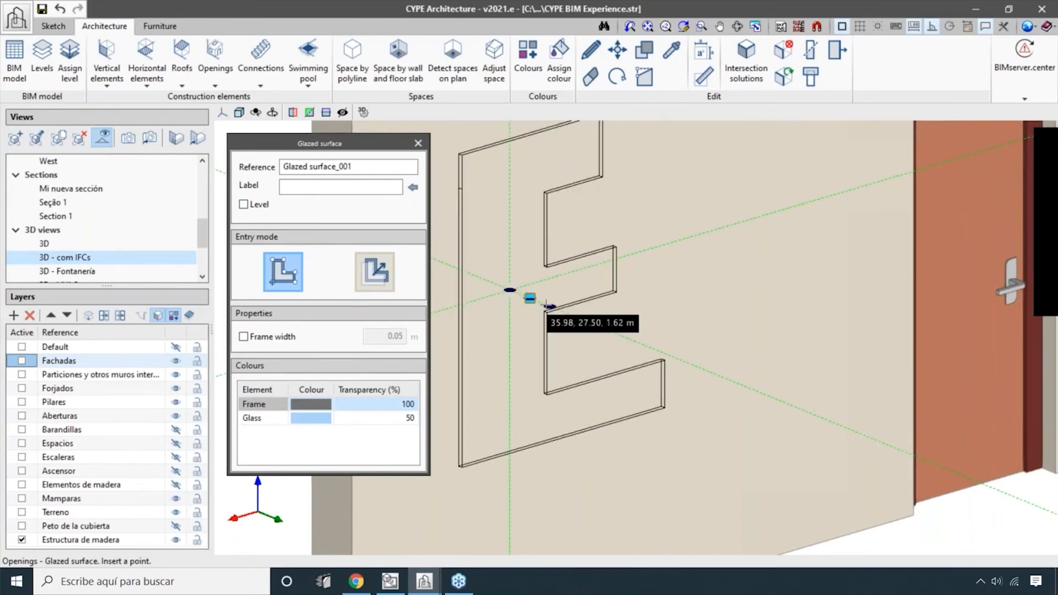
{"action": "left_click", "coordinate": [529, 298]}
{"action": "scroll", "coordinate": [530, 298], "scroll_direction": "down", "scroll_amount": 5}
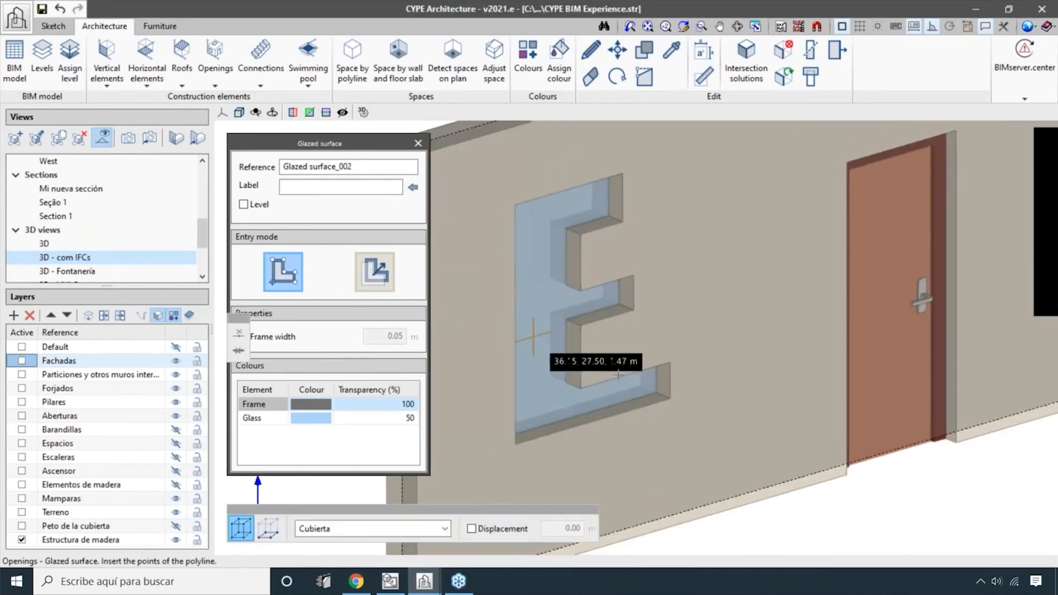
- Edit the E-shaped glazed surface and enable a frame with a width of 0.05 m
{"action": "left_click", "coordinate": [591, 50]}
{"action": "left_click", "coordinate": [550, 282]}
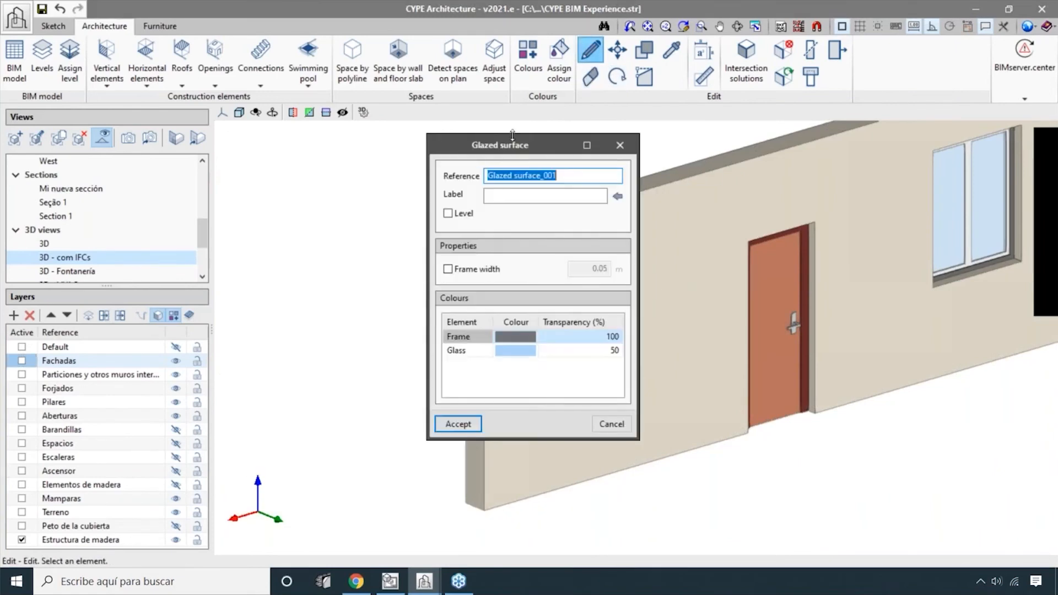
{"action": "left_click_drag", "start_coordinate": [447, 147], "coordinate": [288, 134]}
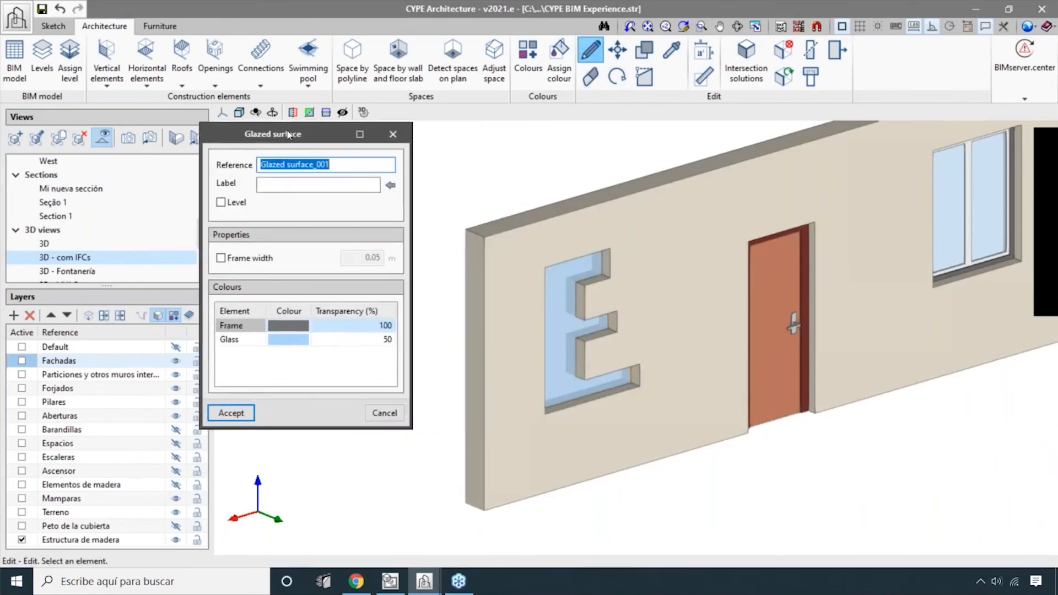
{"action": "left_click", "coordinate": [221, 258]}
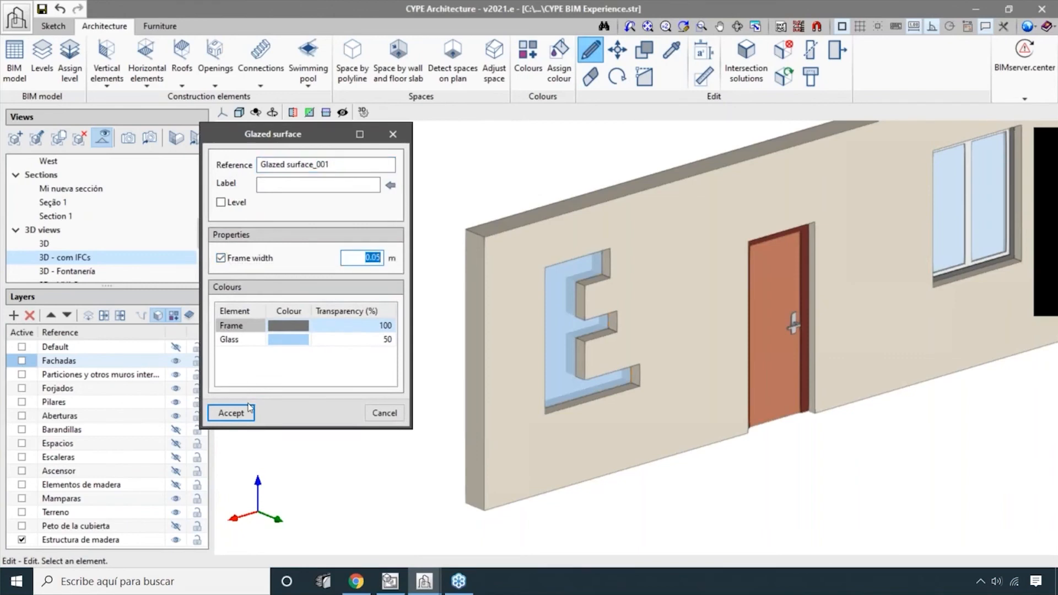
{"action": "left_click", "coordinate": [231, 413]}
{"action": "scroll", "coordinate": [590, 469], "scroll_direction": "up", "scroll_amount": 5}
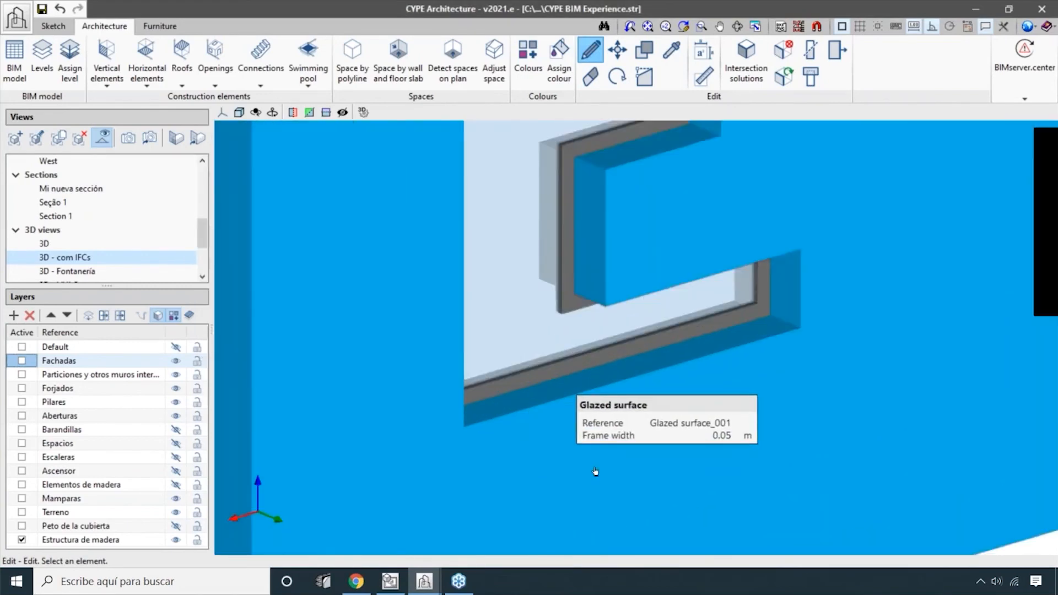
{"action": "scroll", "coordinate": [596, 472], "scroll_direction": "down", "scroll_amount": 5}
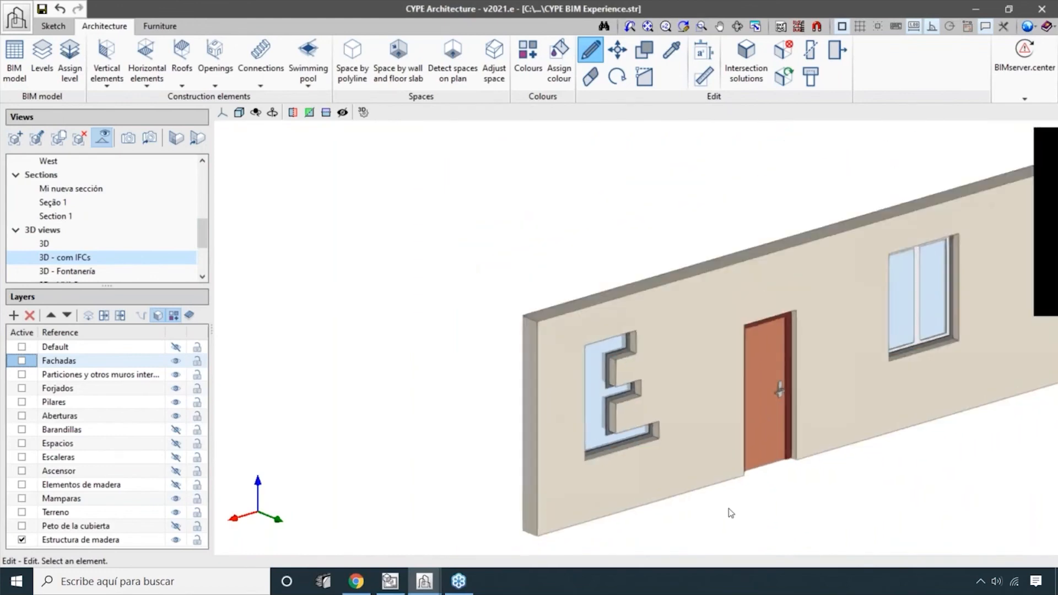
{"action": "scroll", "coordinate": [528, 460], "scroll_direction": "down", "scroll_amount": 4}
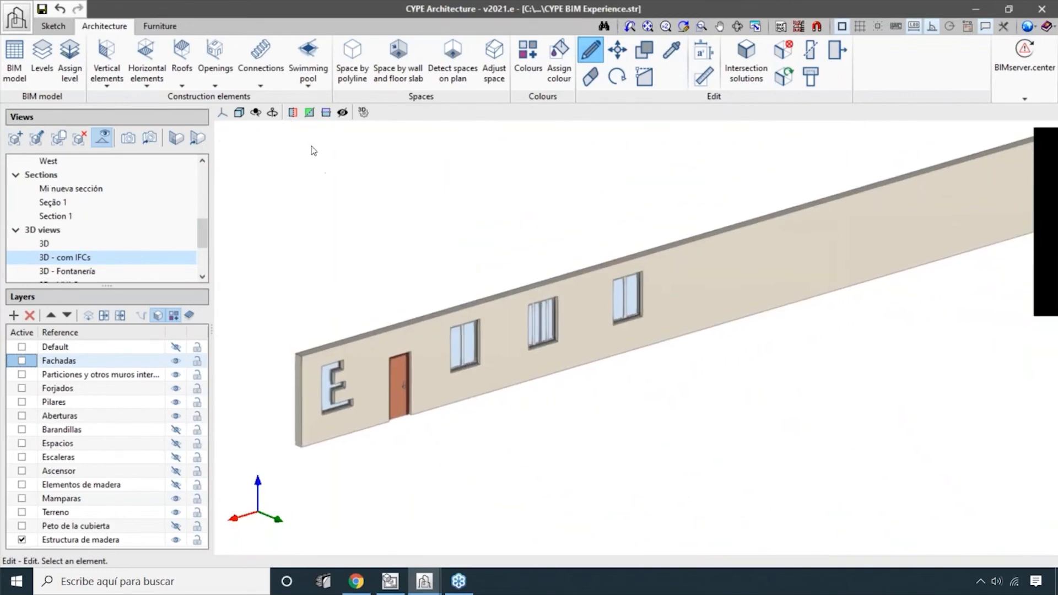
- Start a stairwell with 2 repetitions, the half-turn layout and left and right railings, and review its stair span and landing settings
{"action": "left_click", "coordinate": [260, 83]}
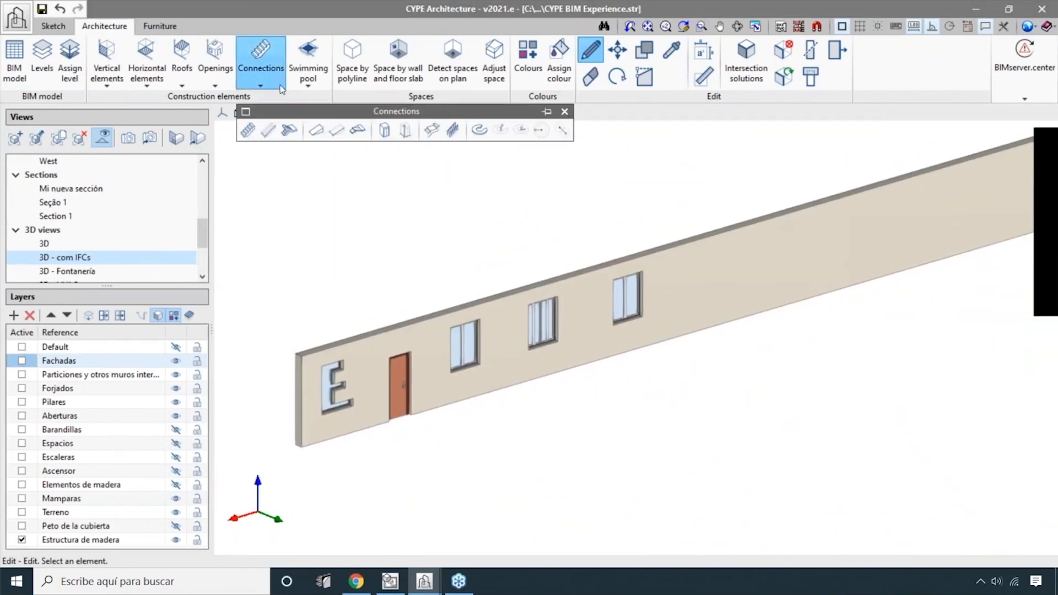
{"action": "left_click", "coordinate": [289, 130]}
{"action": "left_click", "coordinate": [492, 249]}
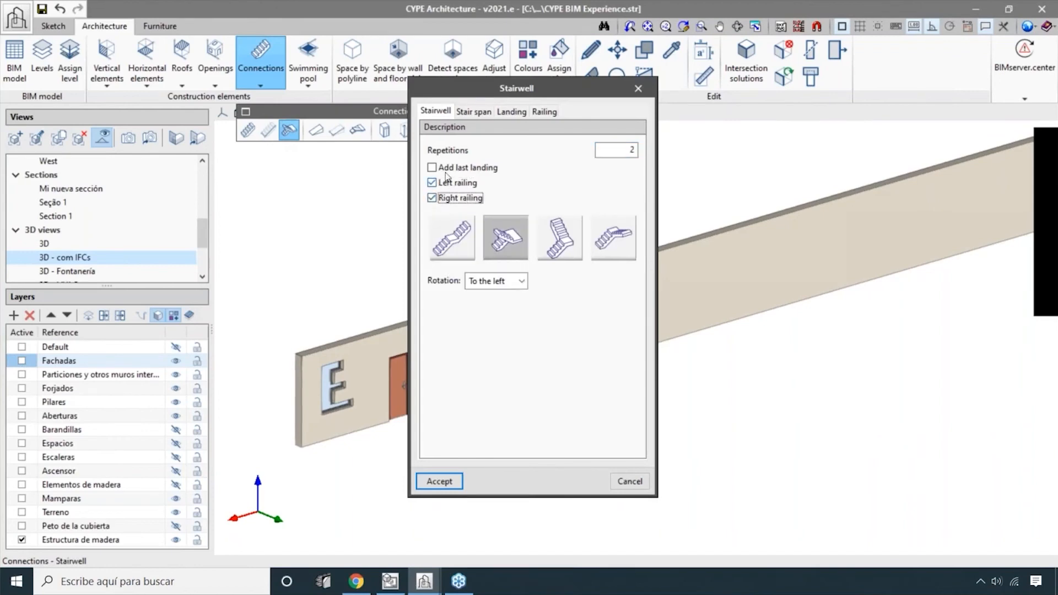
{"action": "left_click", "coordinate": [473, 112]}
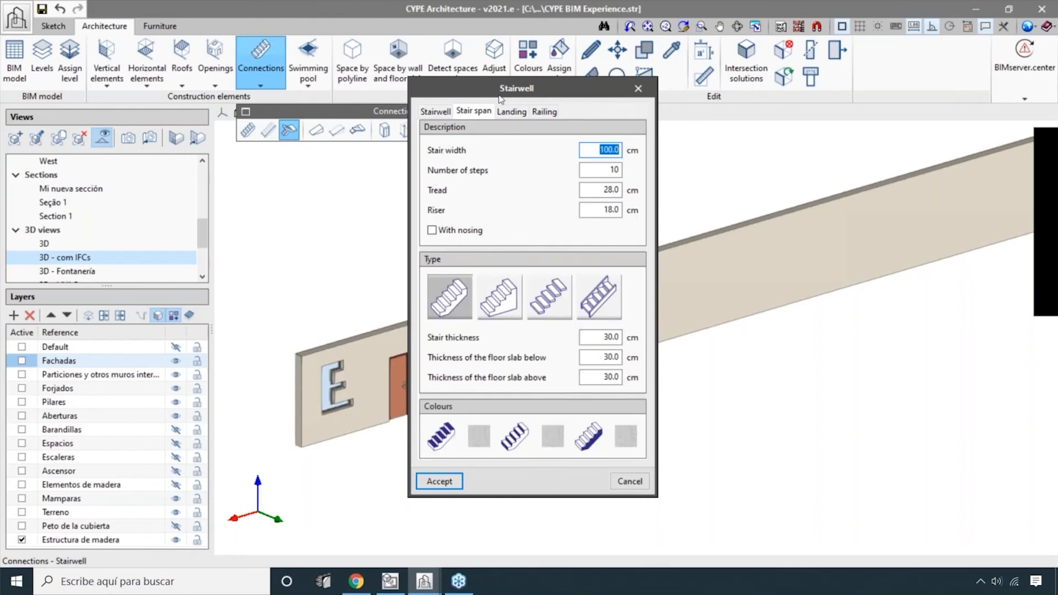
{"action": "left_click", "coordinate": [512, 112]}
- Set the stairwell railing to the baluster type and apply the dark grey texture to both of its colour settings
{"action": "left_click", "coordinate": [535, 113]}
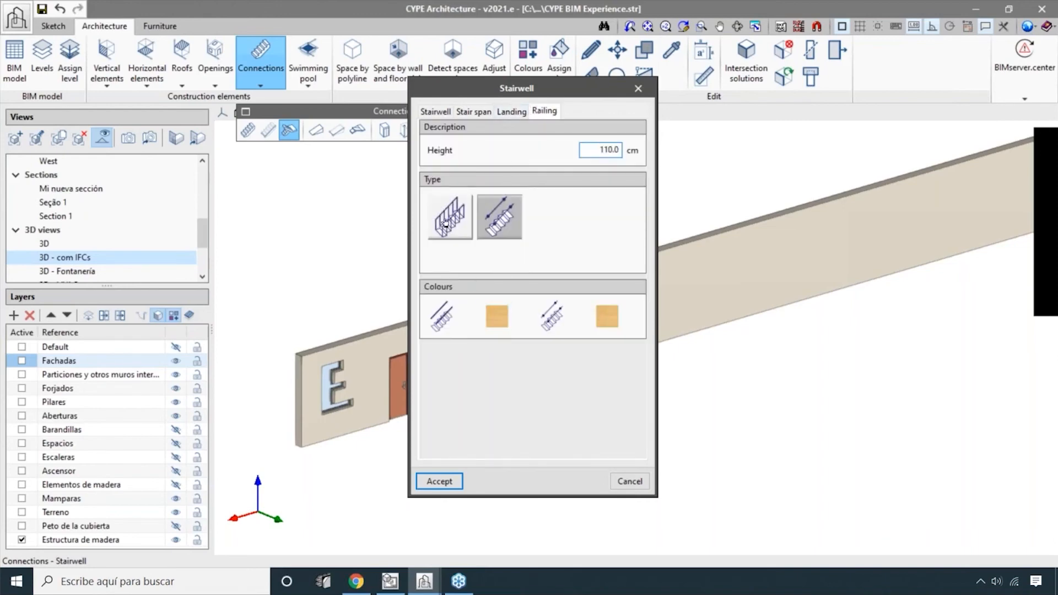
{"action": "left_click", "coordinate": [446, 223]}
{"action": "left_click", "coordinate": [496, 316]}
{"action": "left_click", "coordinate": [488, 392]}
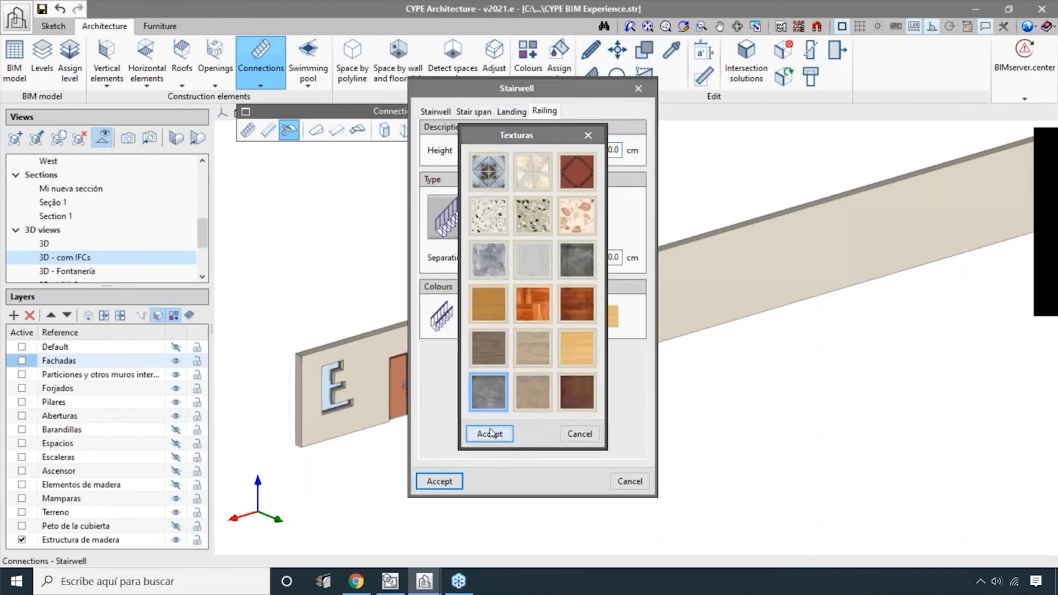
{"action": "left_click", "coordinate": [491, 433]}
{"action": "left_click", "coordinate": [607, 316]}
{"action": "left_click", "coordinate": [490, 405]}
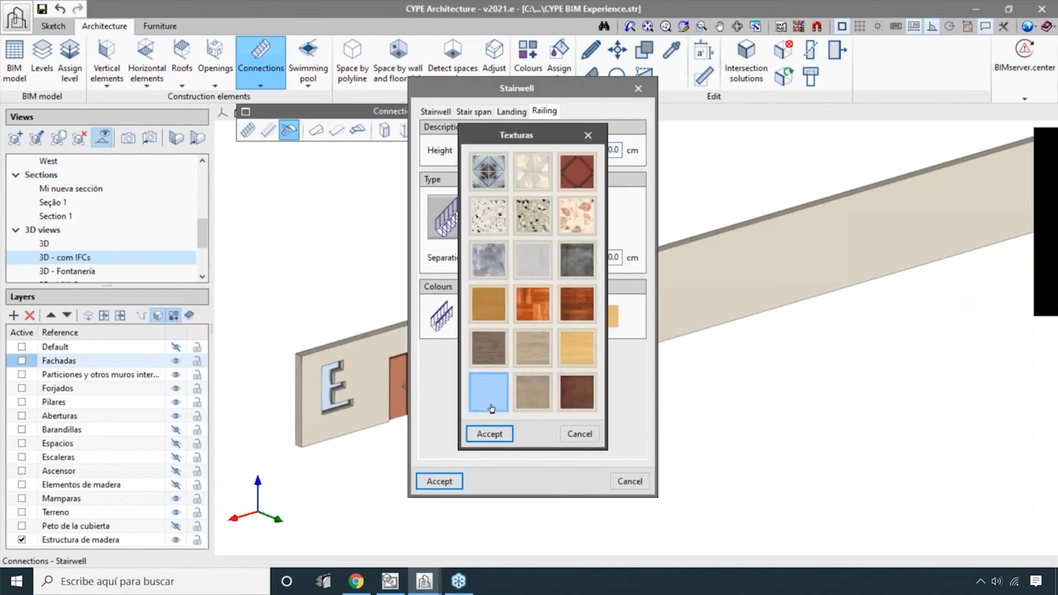
{"action": "left_click", "coordinate": [500, 435]}
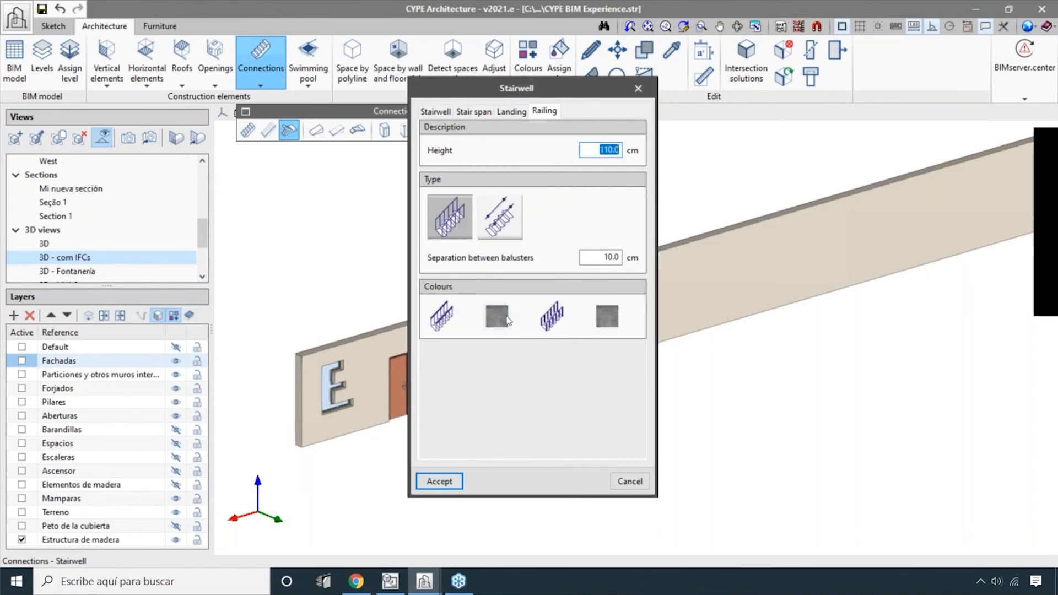
- Place the stairwell in front of the façade wall and view it from another side
{"action": "left_click", "coordinate": [451, 481]}
{"action": "scroll", "coordinate": [585, 427], "scroll_direction": "down", "scroll_amount": 2}
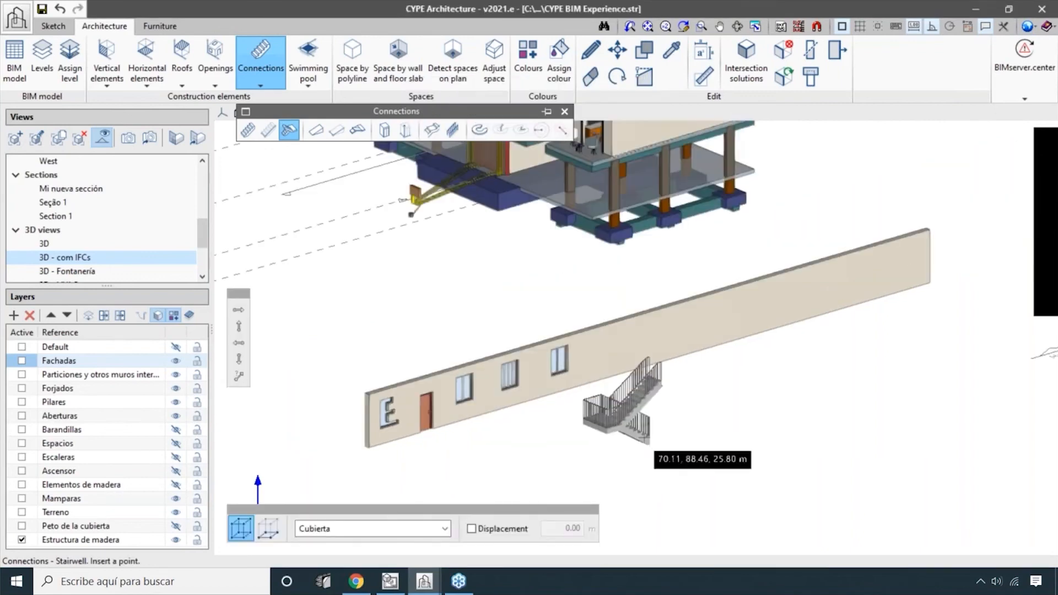
{"action": "left_click", "coordinate": [669, 438]}
{"action": "scroll", "coordinate": [698, 452], "scroll_direction": "up", "scroll_amount": 2}
{"action": "middle_click_drag", "start_coordinate": [722, 462], "coordinate": [669, 407], "text": "shift"}
{"action": "scroll", "coordinate": [637, 398], "scroll_direction": "down", "scroll_amount": 3}
{"action": "middle_click_drag", "start_coordinate": [514, 385], "coordinate": [573, 405]}
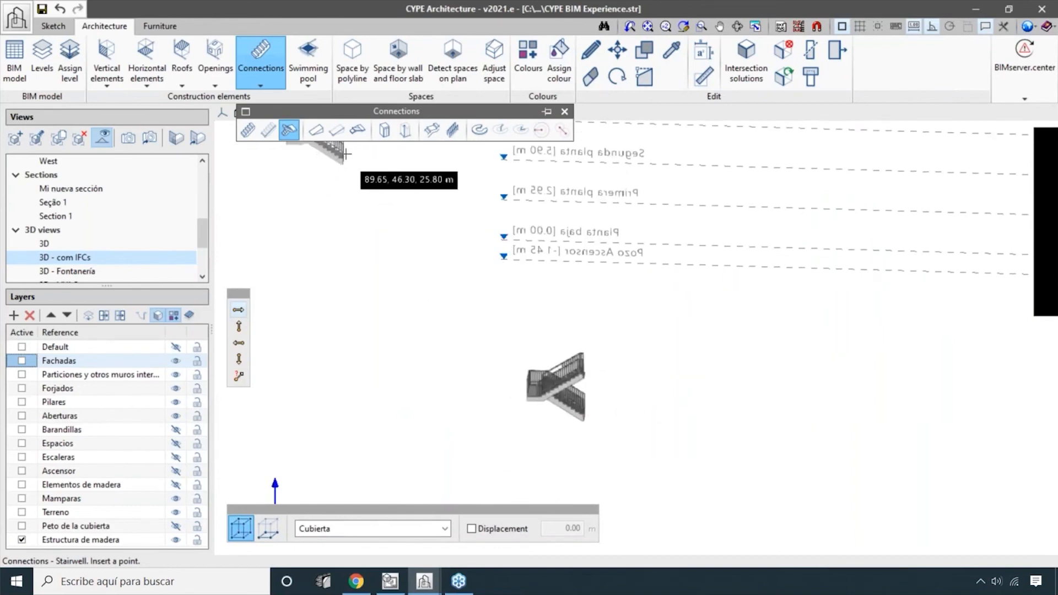
- Define another stairwell with 10 repetitions and place it beside the first one
{"action": "left_click", "coordinate": [290, 131]}
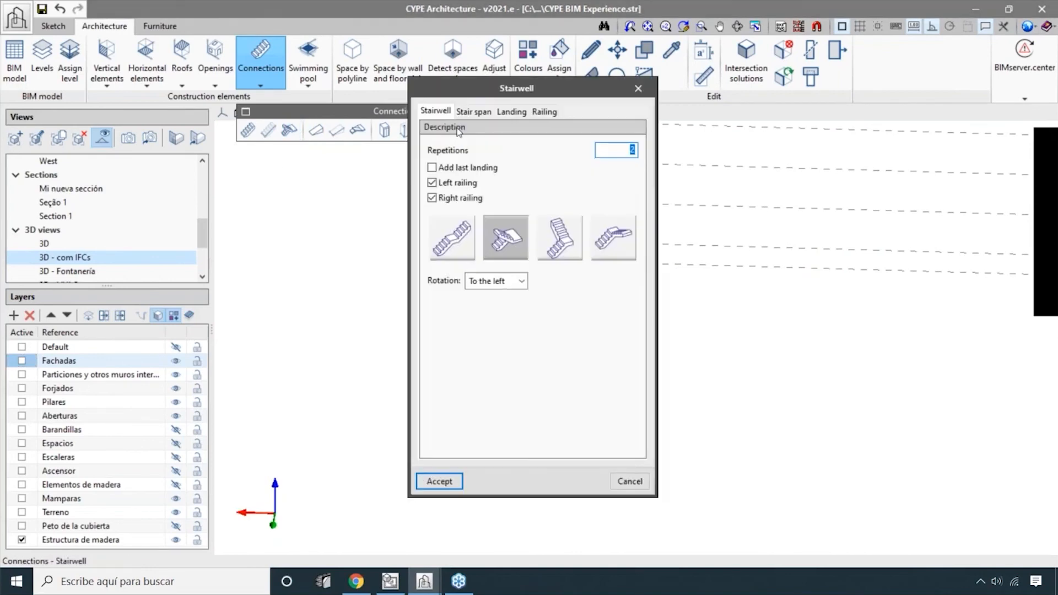
{"action": "double_click", "coordinate": [634, 150]}
{"action": "type", "text": "10"}
{"action": "left_click", "coordinate": [447, 480]}
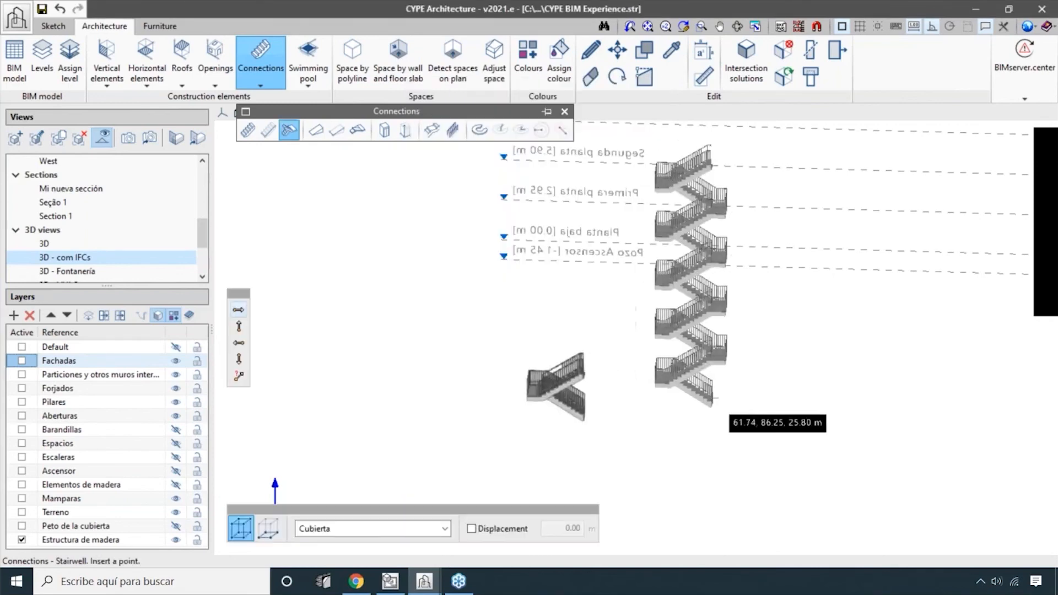
{"action": "left_click", "coordinate": [819, 377]}
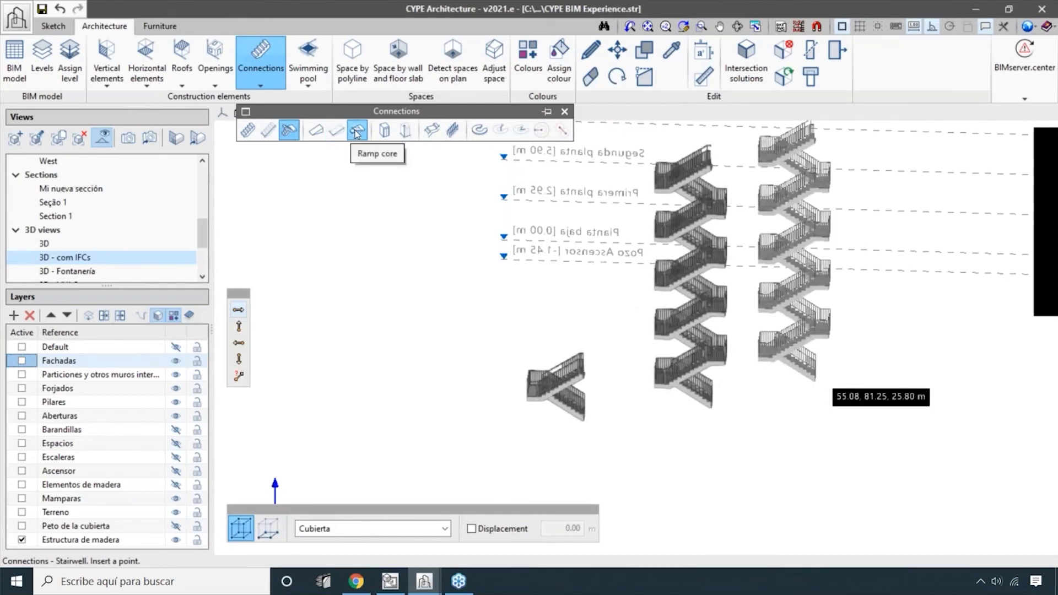
- Define a lift with the centre-opening door type and place it beside the smaller stairwell, on the side away from the tall one
{"action": "left_click", "coordinate": [385, 131]}
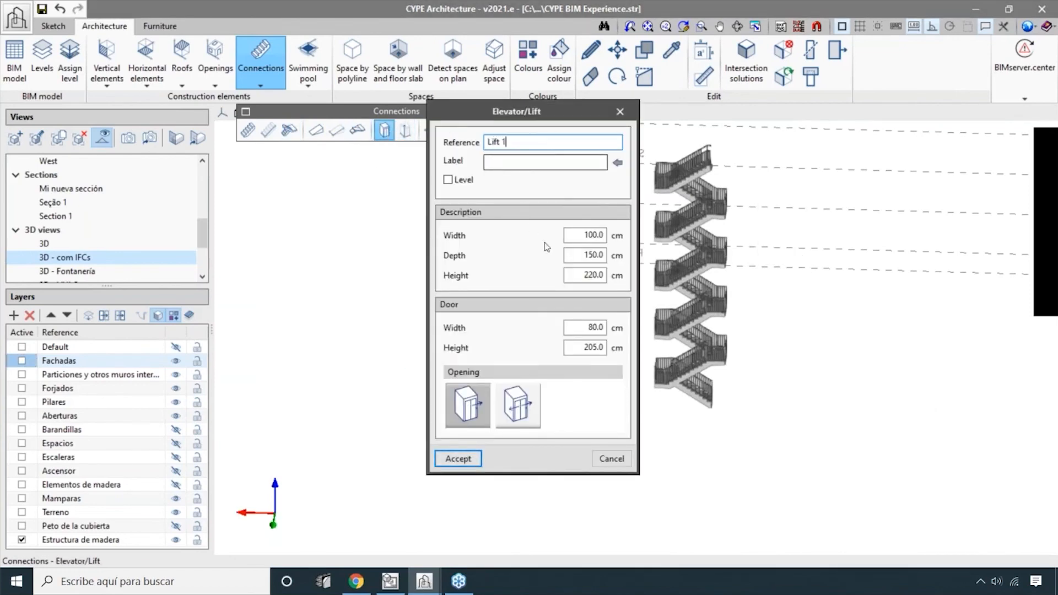
{"action": "double_click", "coordinate": [591, 235]}
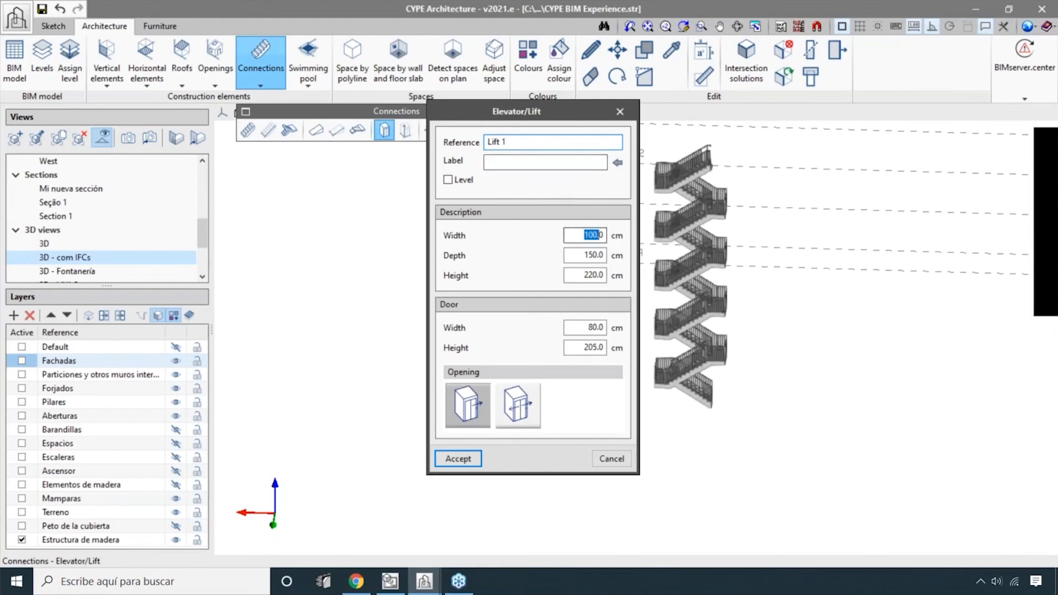
{"action": "left_click", "coordinate": [516, 406]}
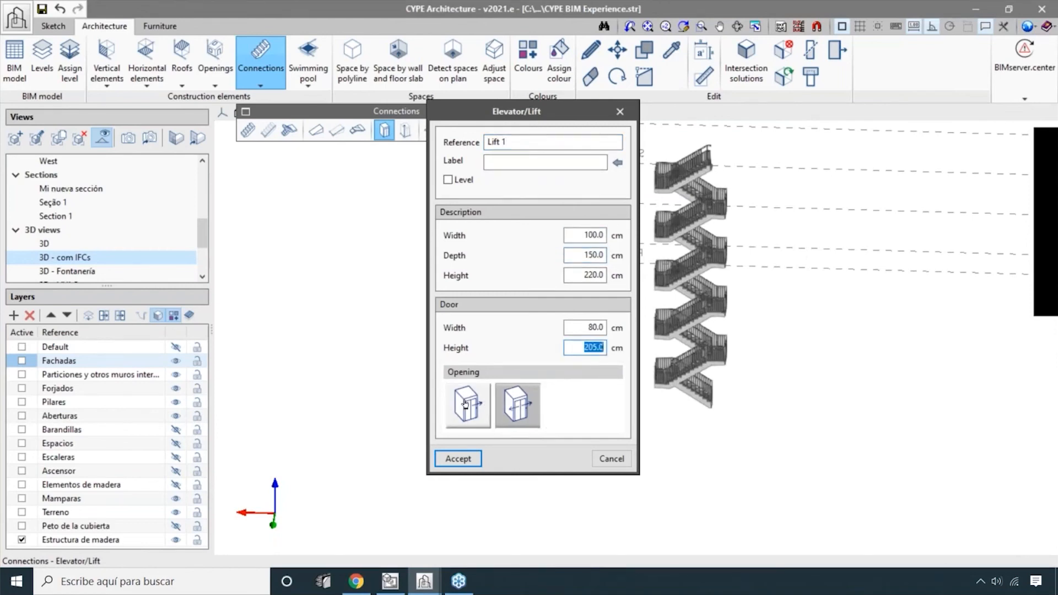
{"action": "left_click", "coordinate": [458, 459]}
{"action": "left_click", "coordinate": [423, 382]}
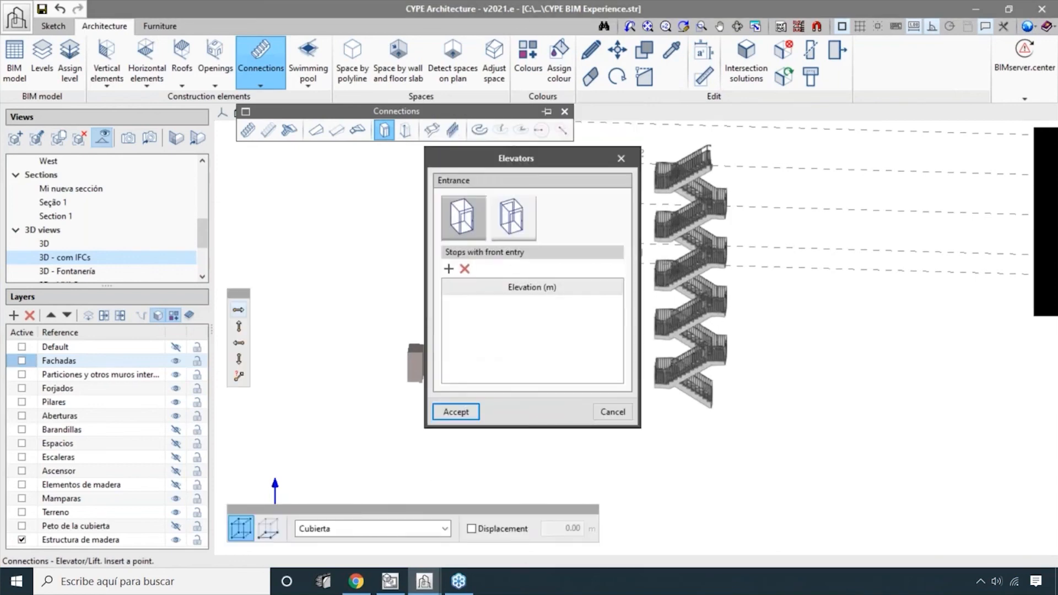
- Add five front-entry stops to the lift at elevations 0.00, 3.00, 6.00, 9.00 and 12.00 m
{"action": "left_click_drag", "start_coordinate": [518, 165], "coordinate": [577, 162]}
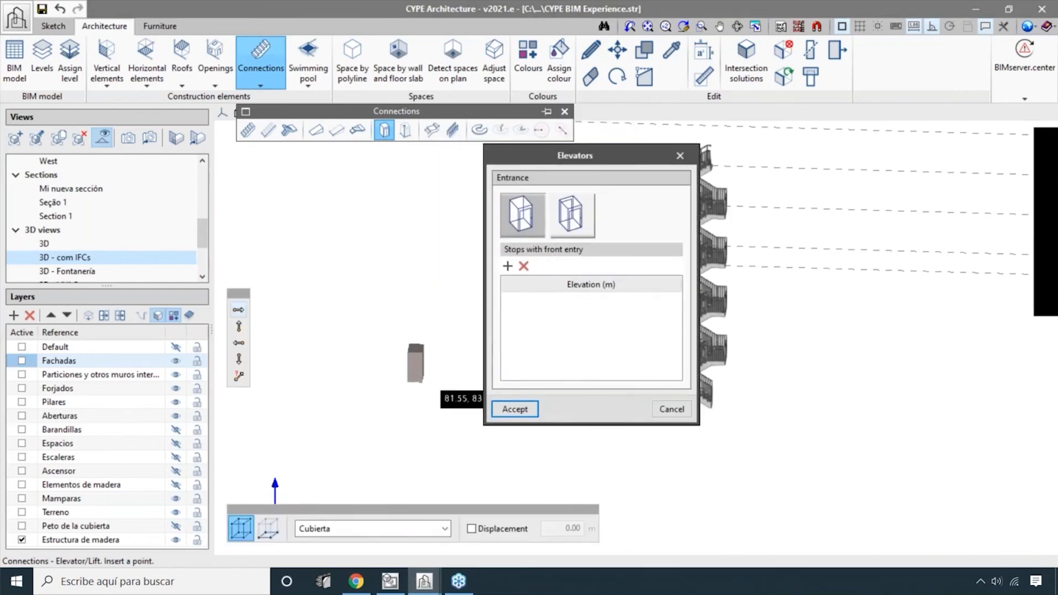
{"action": "left_click", "coordinate": [508, 265]}
{"action": "left_click", "coordinate": [507, 266]}
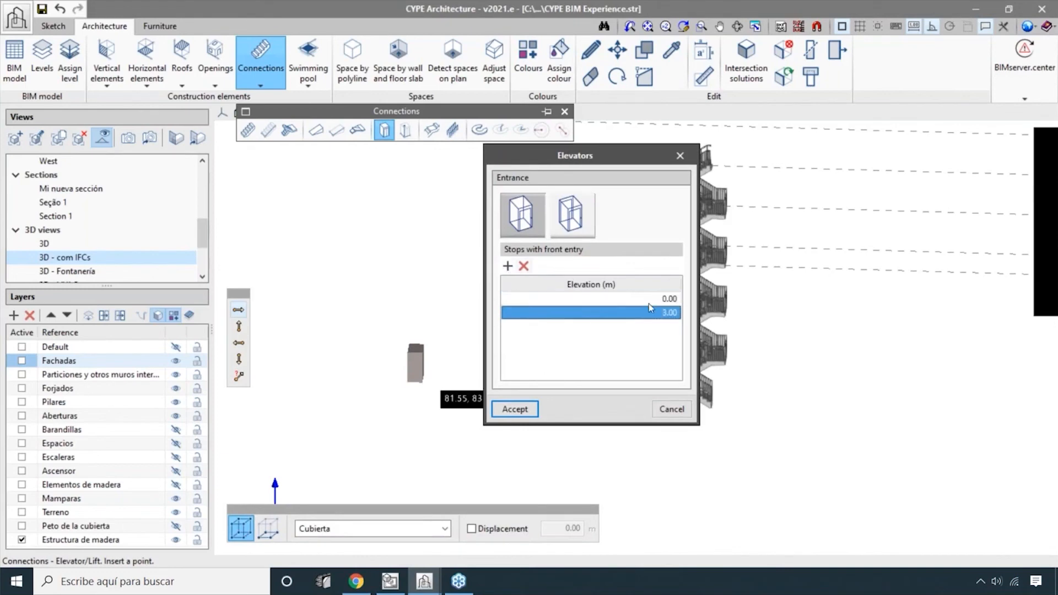
{"action": "left_click", "coordinate": [508, 266]}
{"action": "left_click", "coordinate": [507, 266]}
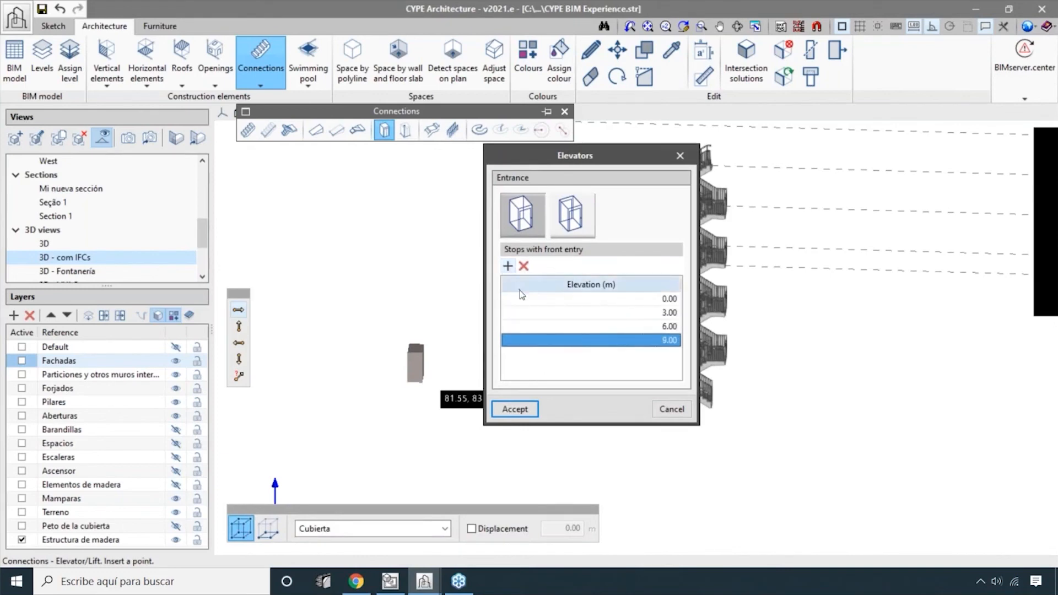
{"action": "left_click", "coordinate": [507, 267]}
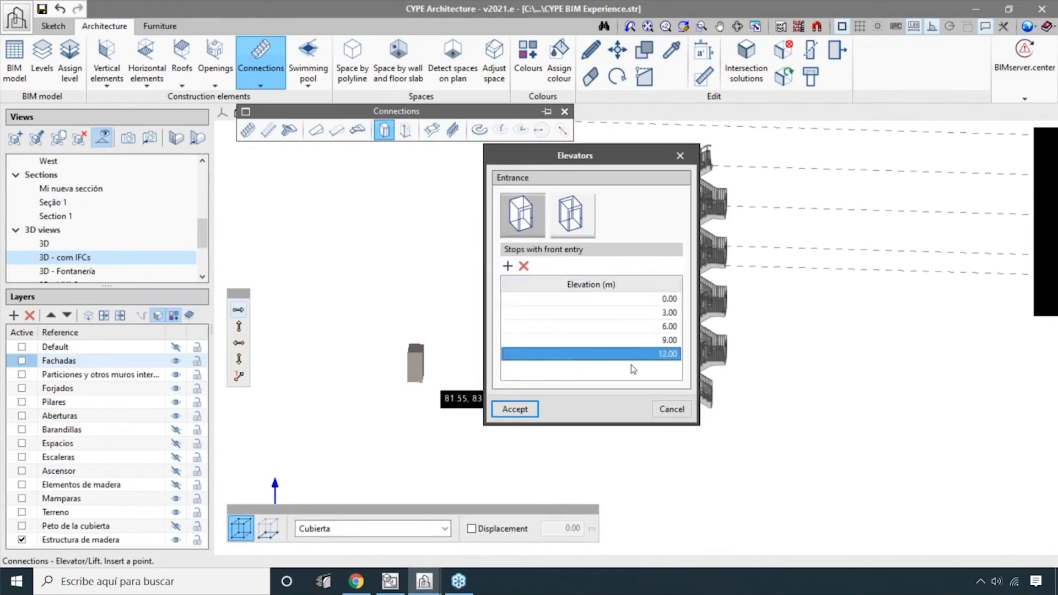
{"action": "left_click", "coordinate": [524, 413]}
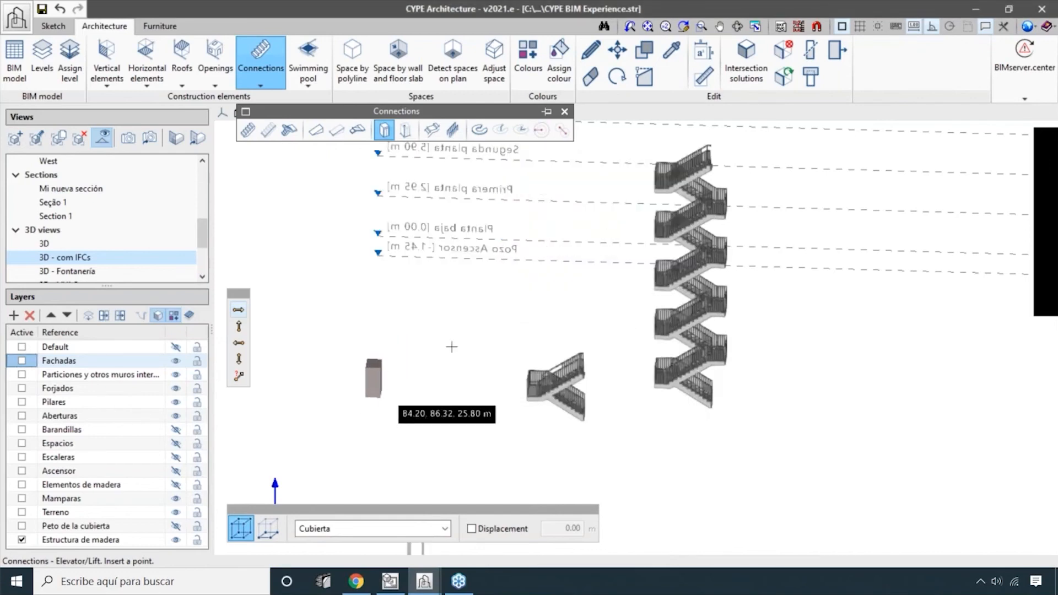
- Examine the placed lift, its shaft and its stop doors from the entrance side
{"action": "scroll", "coordinate": [444, 351], "scroll_direction": "down", "scroll_amount": 4}
{"action": "middle_click_drag", "start_coordinate": [442, 353], "coordinate": [463, 245]}
{"action": "scroll", "coordinate": [444, 404], "scroll_direction": "up", "scroll_amount": 6}
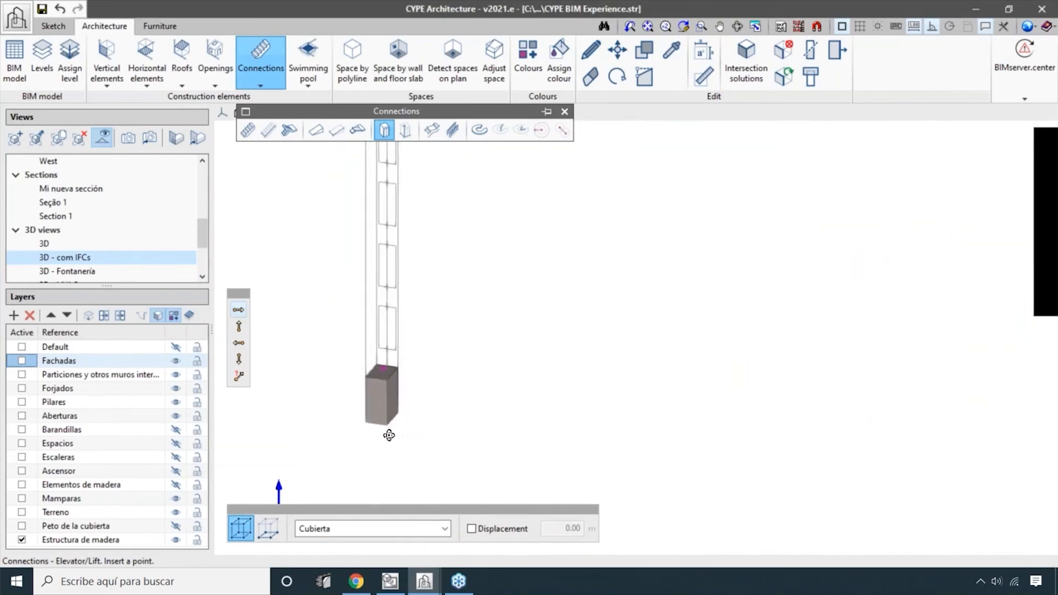
{"action": "middle_click_drag", "start_coordinate": [312, 419], "coordinate": [543, 433]}
{"action": "scroll", "coordinate": [524, 406], "scroll_direction": "down", "scroll_amount": 3}
{"action": "scroll", "coordinate": [485, 433], "scroll_direction": "up", "scroll_amount": 2}
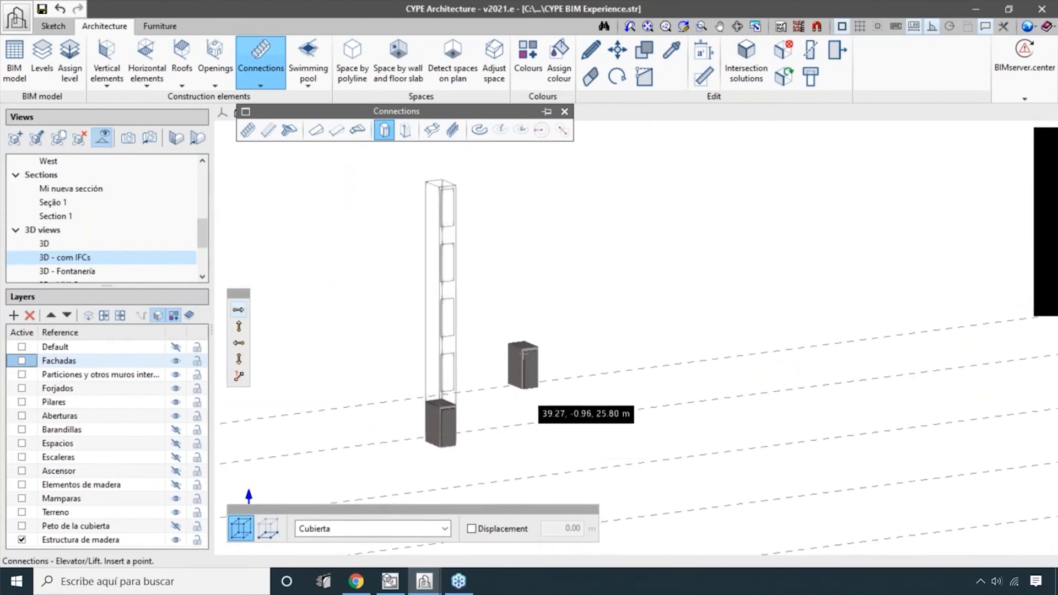
{"action": "scroll", "coordinate": [522, 354], "scroll_direction": "down", "scroll_amount": 2}
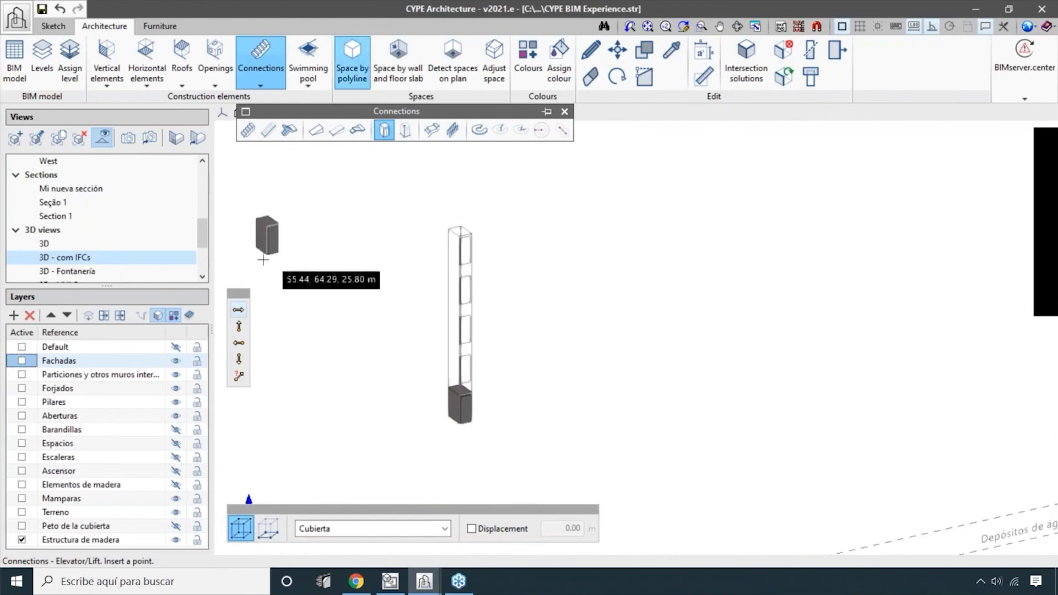
- Create a 2.00 m deep swimming pool beside the lift from an angular polyline outline with a first side about 13.5 m long
{"action": "left_click", "coordinate": [308, 60]}
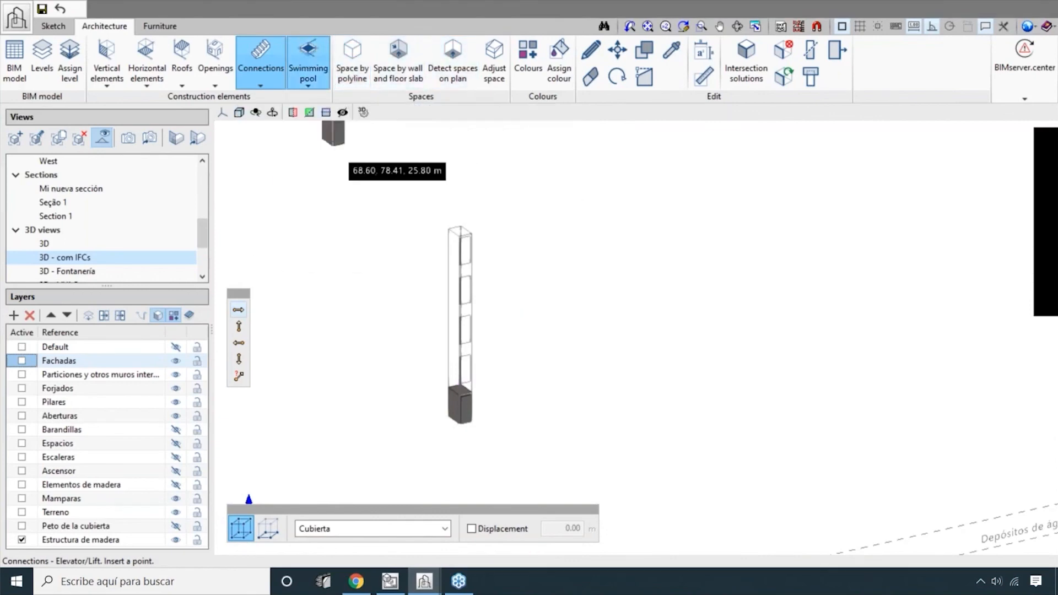
{"action": "left_click", "coordinate": [298, 130]}
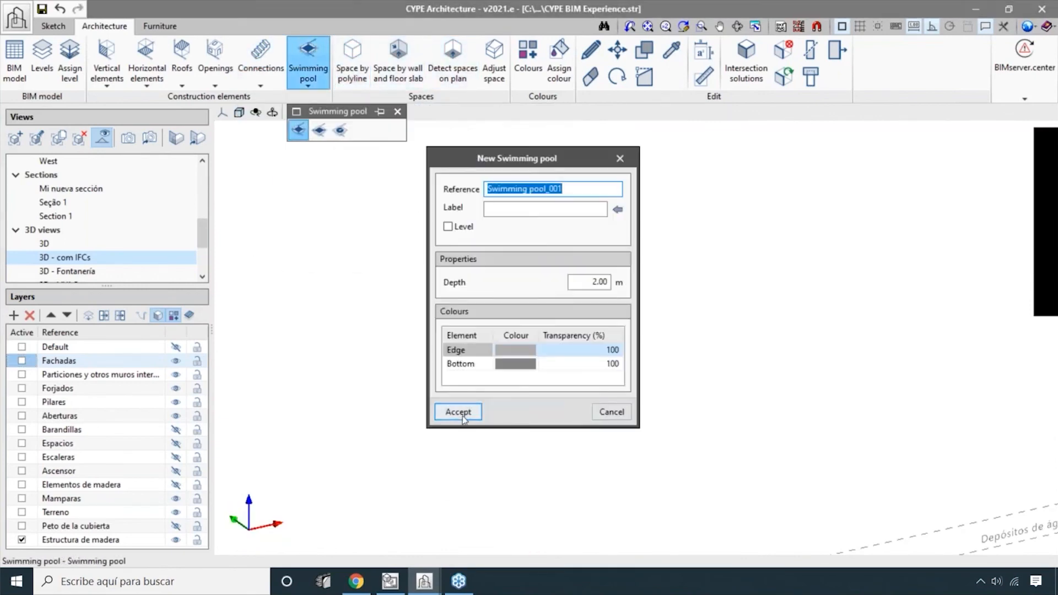
{"action": "left_click", "coordinate": [457, 414]}
{"action": "left_click", "coordinate": [596, 370]}
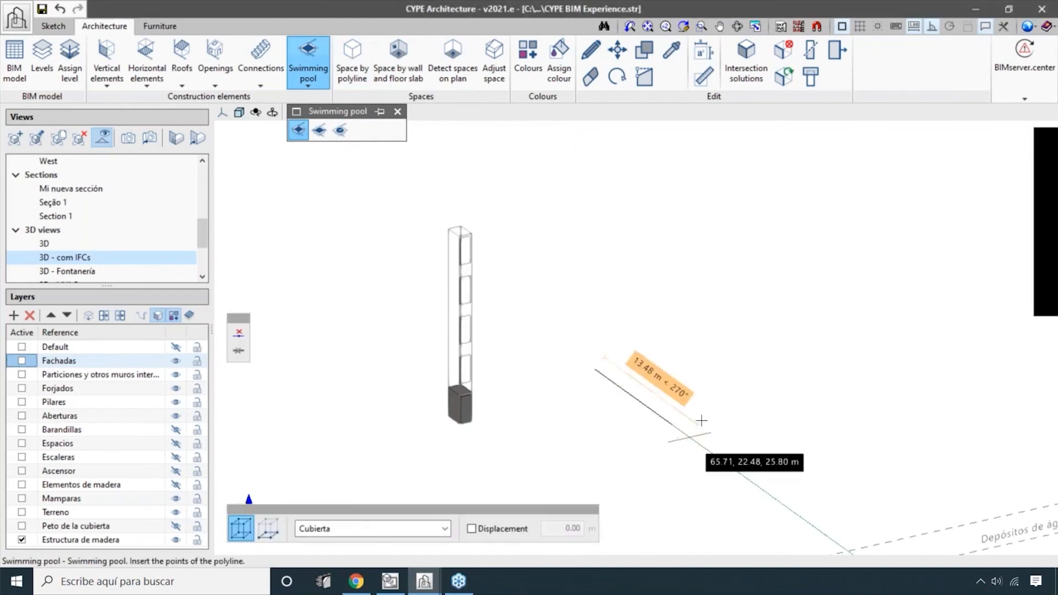
{"action": "left_click", "coordinate": [761, 401]}
{"action": "left_click", "coordinate": [769, 403]}
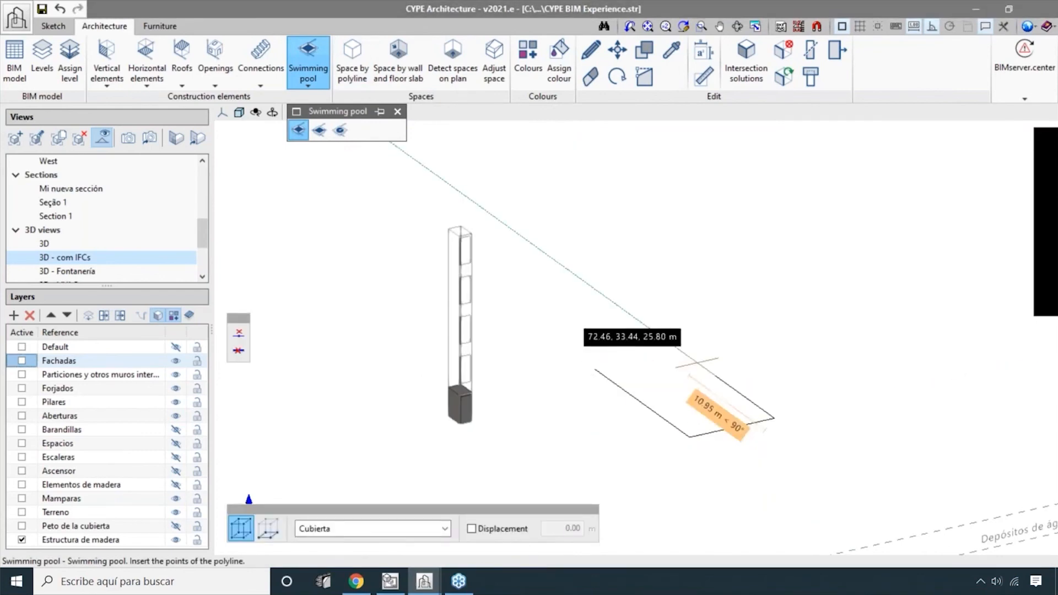
{"action": "left_click", "coordinate": [696, 365]}
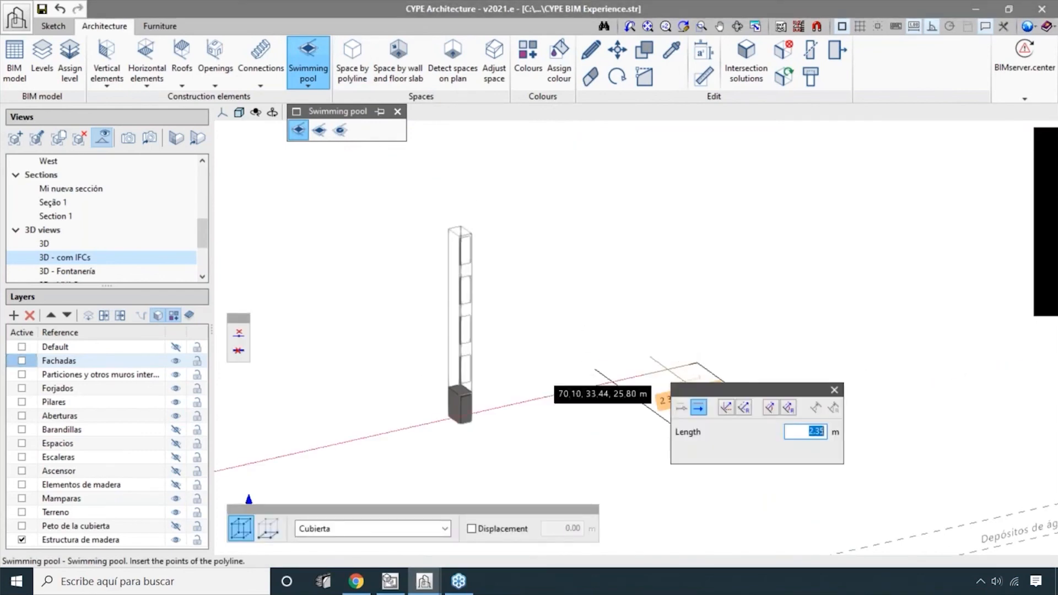
{"action": "left_click", "coordinate": [706, 275]}
{"action": "right_click", "coordinate": [705, 272]}
{"action": "scroll", "coordinate": [757, 403], "scroll_direction": "up", "scroll_amount": 3}
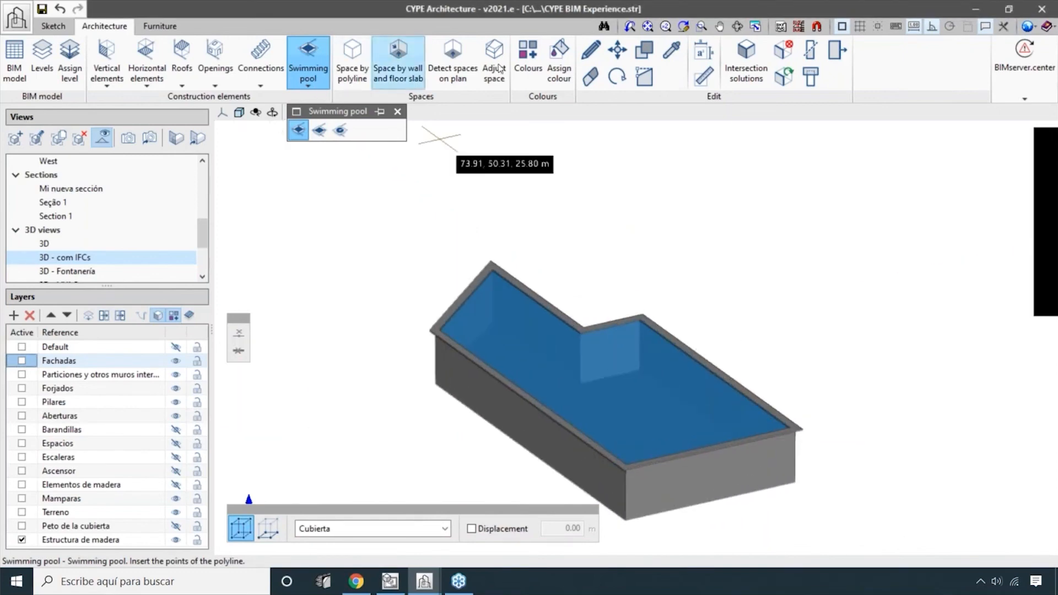
- Inspect the swimming pool's depth and its edge and bottom colour properties without changing them
{"action": "left_click", "coordinate": [591, 56]}
{"action": "left_click", "coordinate": [580, 330]}
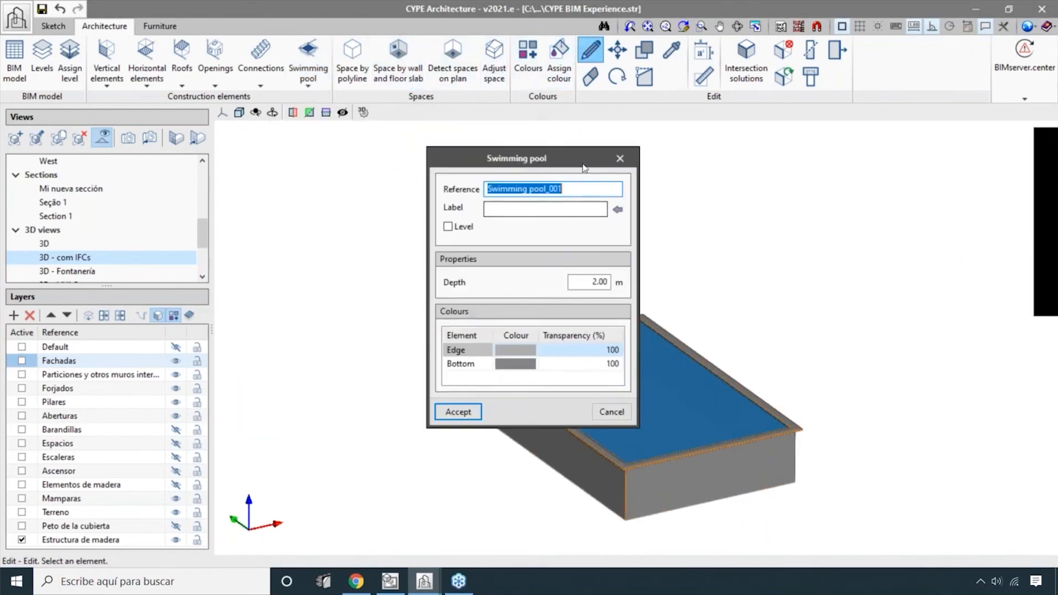
{"action": "left_click_drag", "start_coordinate": [585, 167], "coordinate": [320, 162]}
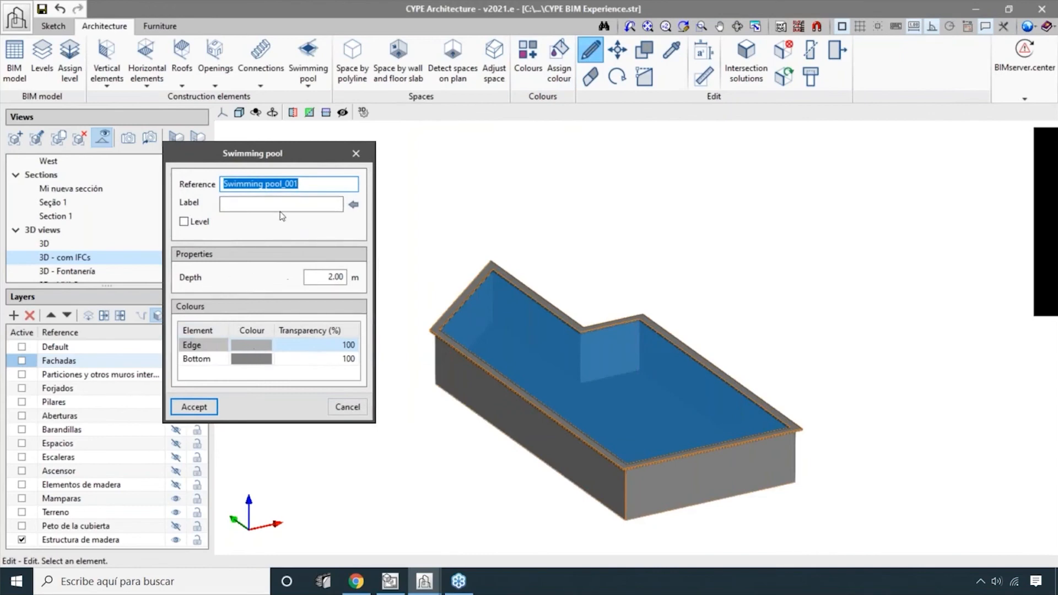
{"action": "left_click", "coordinate": [356, 153]}
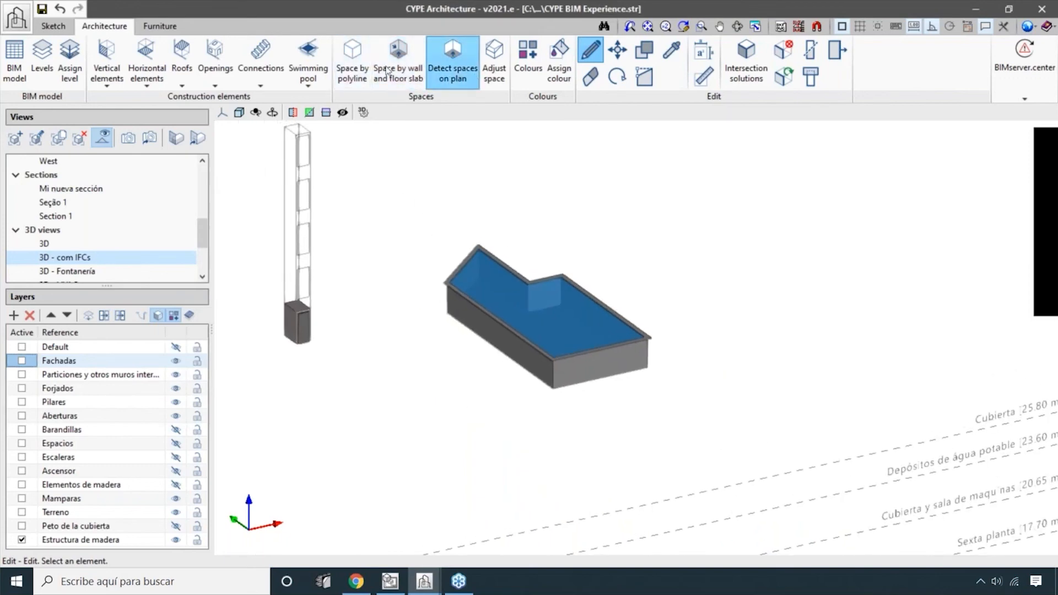
- Create an indoor space 2.50 m high by polyline beside the pool, with a roughly L-shaped outline and a first side about 10.8 m long
{"action": "left_click", "coordinate": [352, 63]}
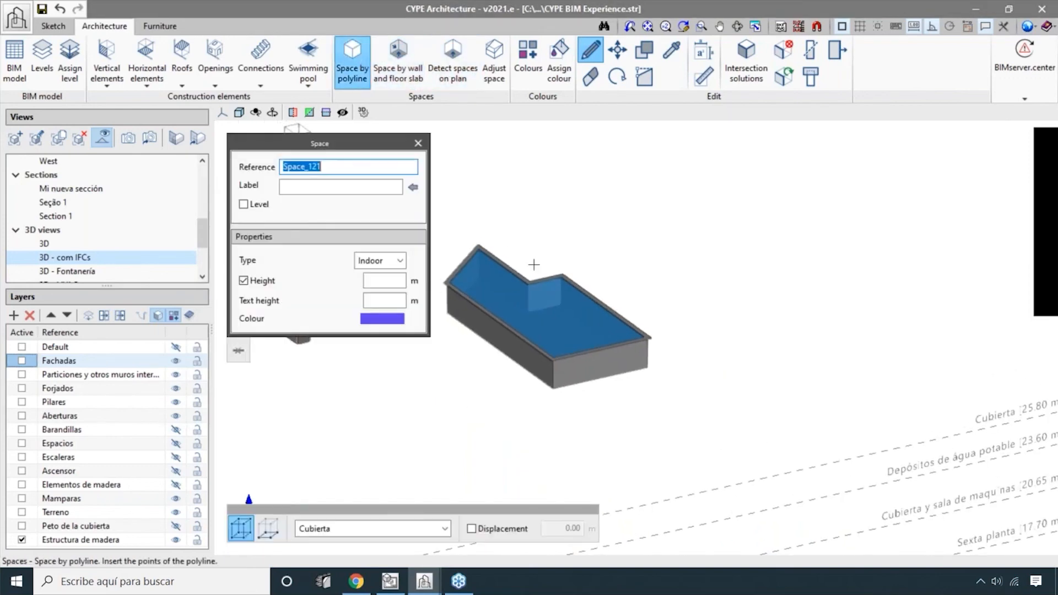
{"action": "middle_click_drag", "start_coordinate": [403, 379], "coordinate": [501, 348]}
{"action": "left_click", "coordinate": [501, 348]}
{"action": "left_click", "coordinate": [583, 410]}
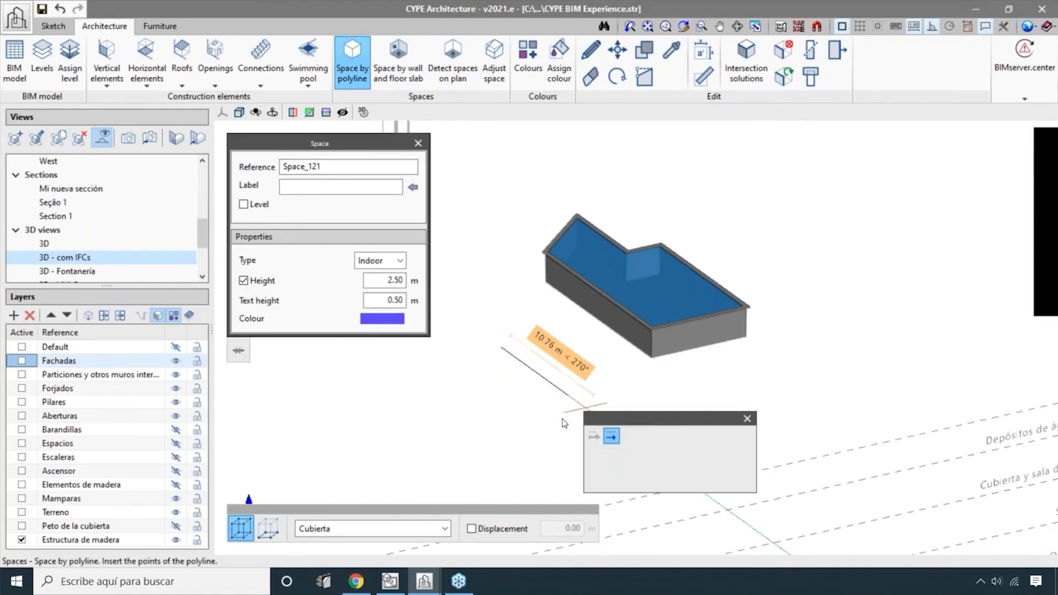
{"action": "left_click", "coordinate": [476, 432]}
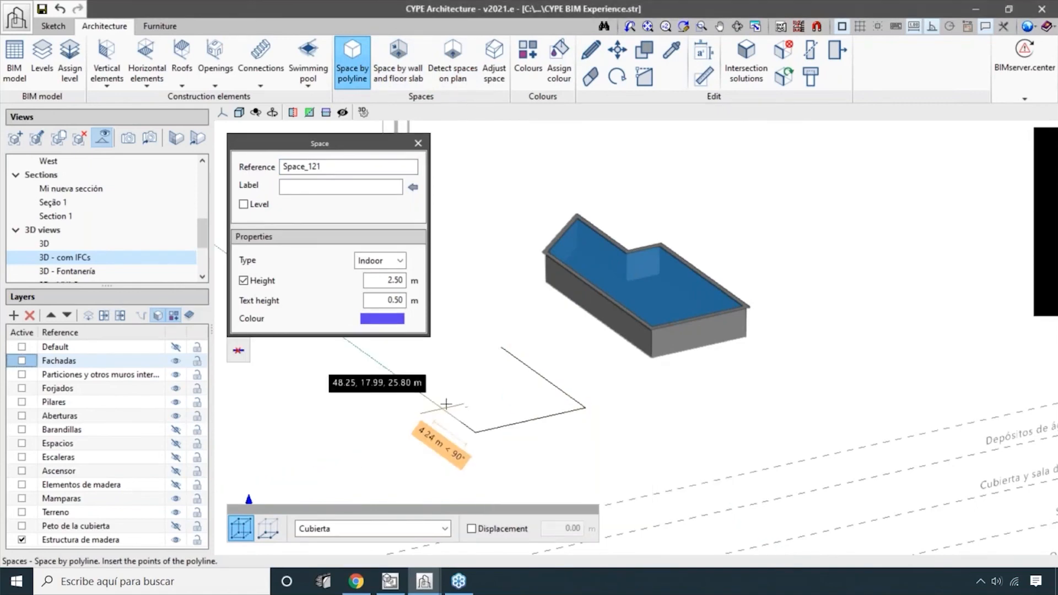
{"action": "left_click", "coordinate": [443, 408]}
{"action": "left_click", "coordinate": [507, 394]}
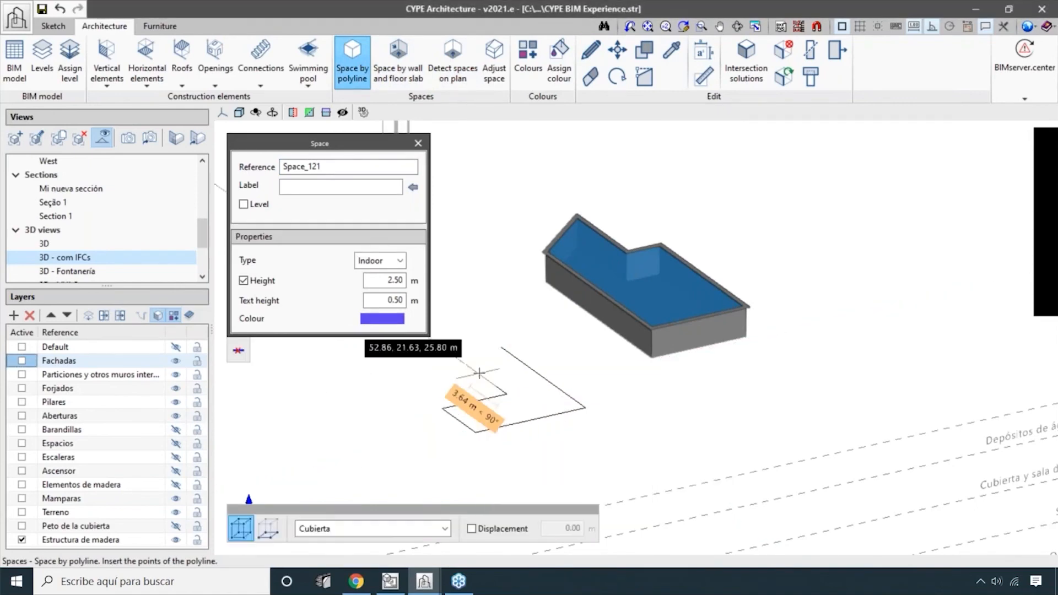
{"action": "scroll", "coordinate": [479, 367], "scroll_direction": "up", "scroll_amount": 2}
{"action": "right_click", "coordinate": [500, 350]}
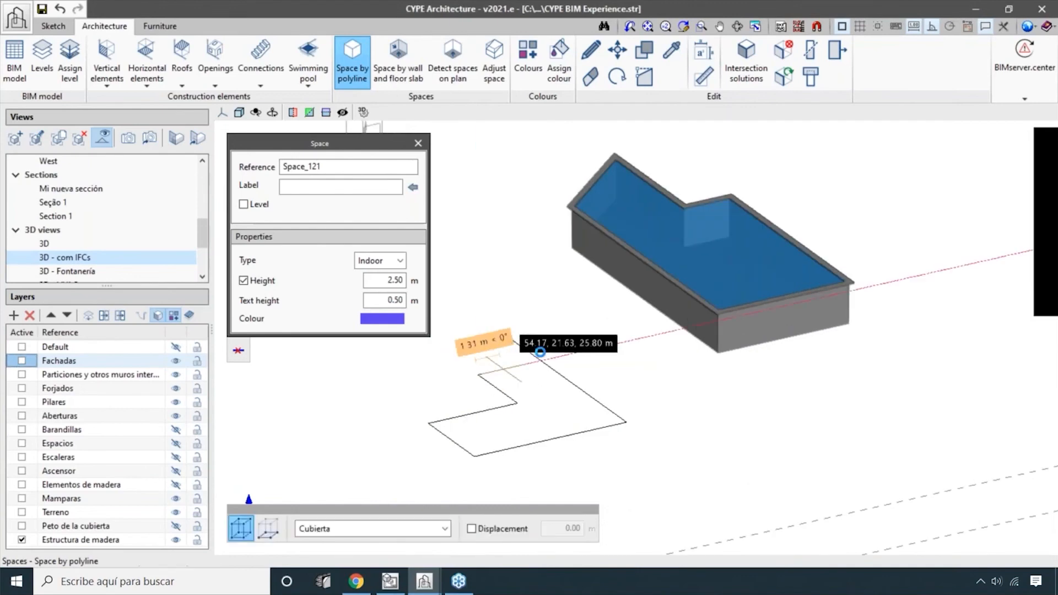
{"action": "scroll", "coordinate": [591, 410], "scroll_direction": "down", "scroll_amount": 1}
{"action": "scroll", "coordinate": [522, 447], "scroll_direction": "up", "scroll_amount": 2}
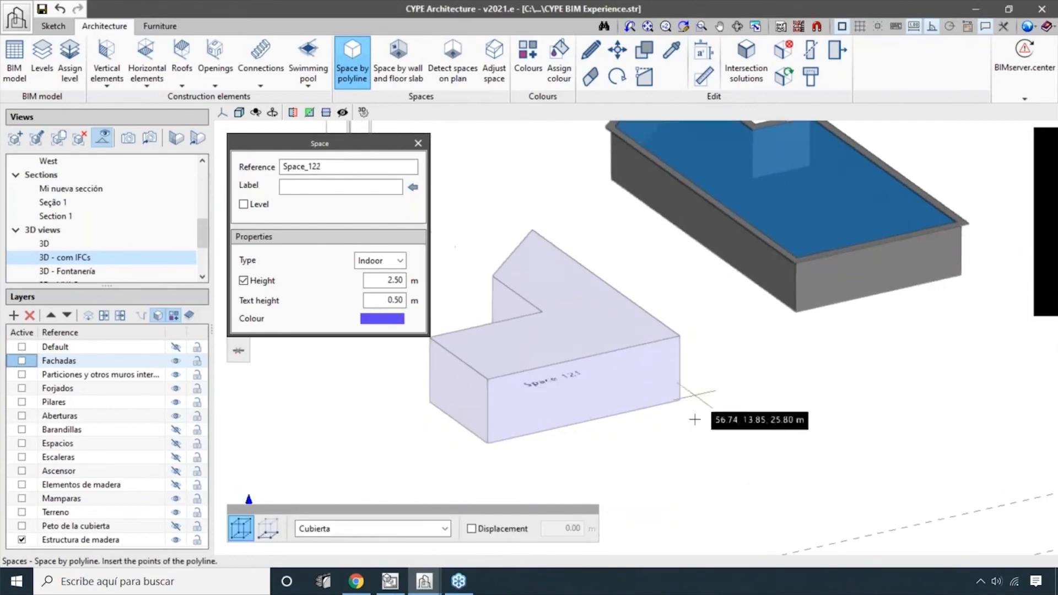
- Examine the new space volume and its label from several sides, and finish entering spaces
{"action": "middle_click_drag", "start_coordinate": [673, 445], "coordinate": [659, 481], "text": "shift"}
{"action": "middle_click_drag", "start_coordinate": [654, 419], "coordinate": [681, 322]}
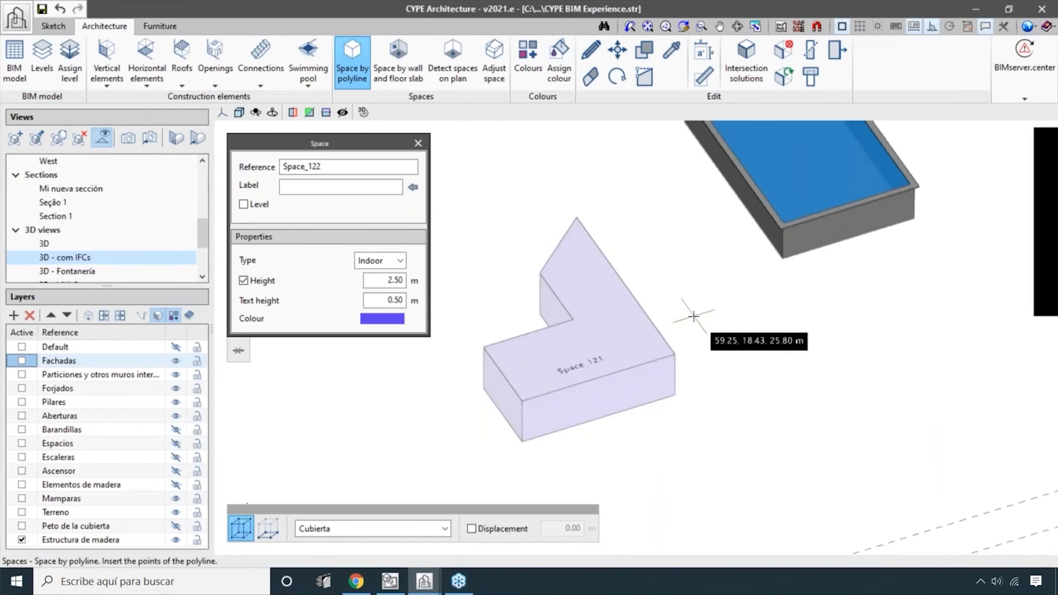
{"action": "middle_click_drag", "start_coordinate": [575, 189], "coordinate": [570, 198]}
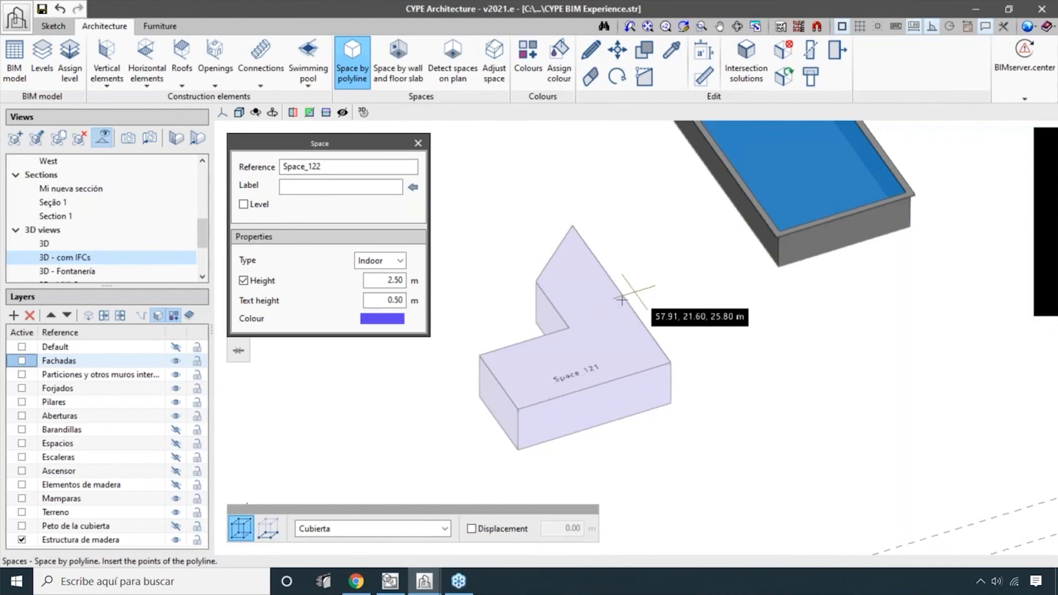
{"action": "scroll", "coordinate": [548, 432], "scroll_direction": "up", "scroll_amount": 3}
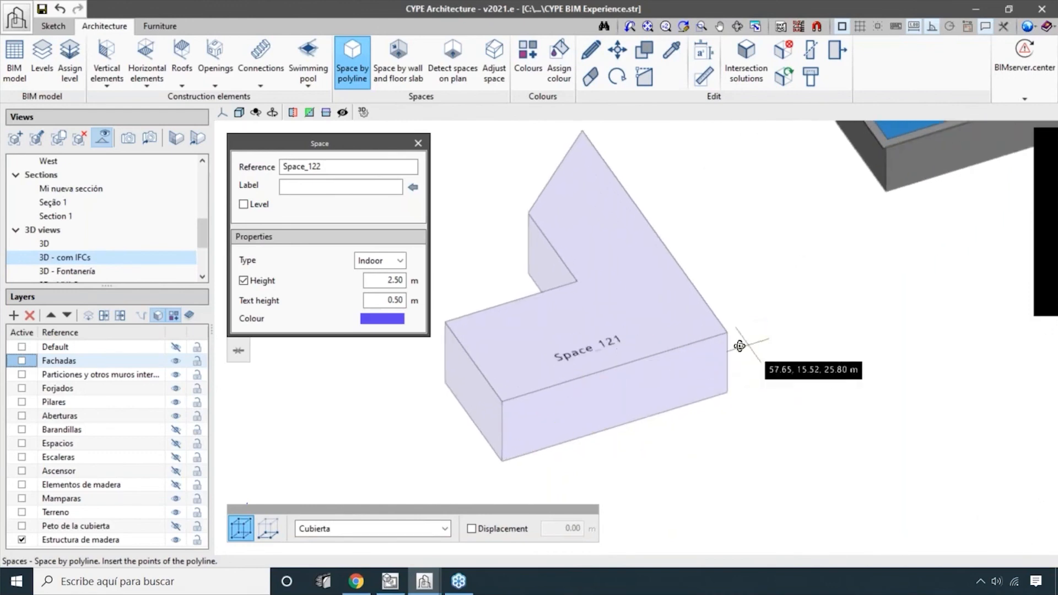
{"action": "middle_click_drag", "start_coordinate": [740, 347], "coordinate": [585, 313], "text": "shift"}
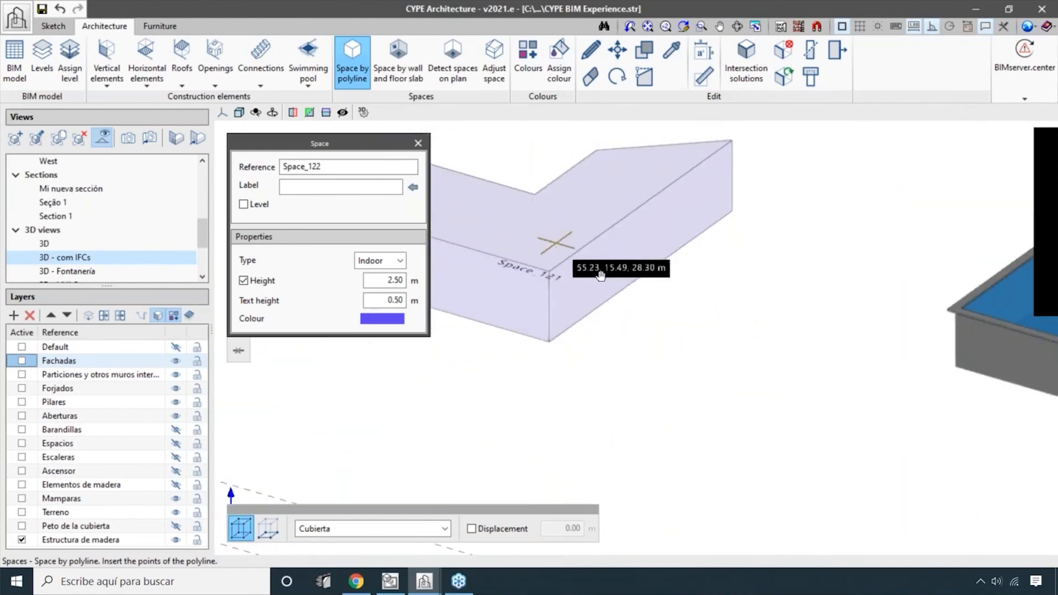
{"action": "middle_click_drag", "start_coordinate": [601, 275], "coordinate": [614, 281]}
{"action": "middle_click_drag", "start_coordinate": [563, 308], "coordinate": [658, 333]}
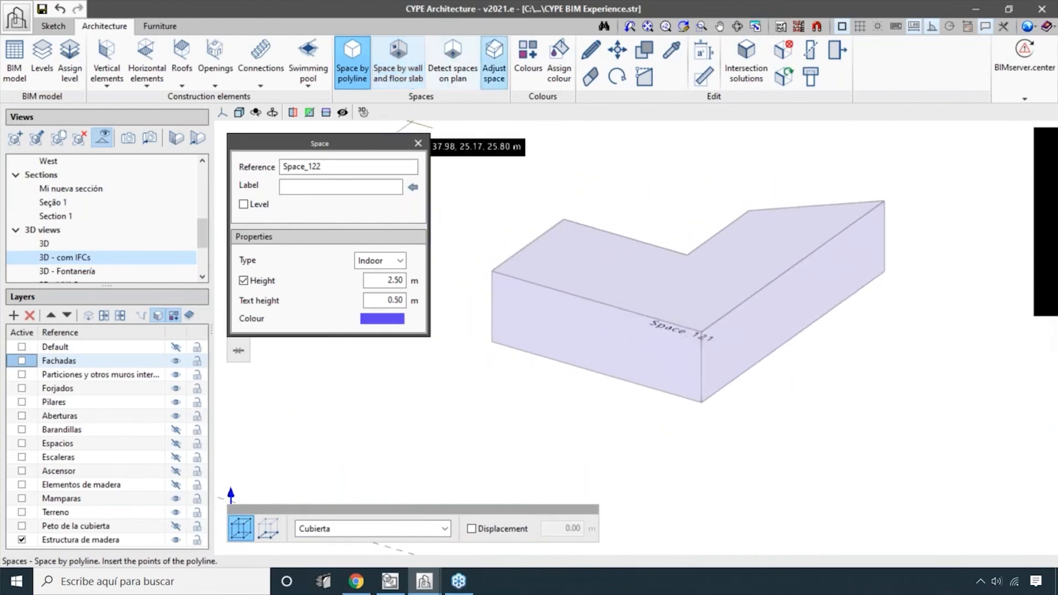
{"action": "middle_click_drag", "start_coordinate": [554, 320], "coordinate": [702, 322]}
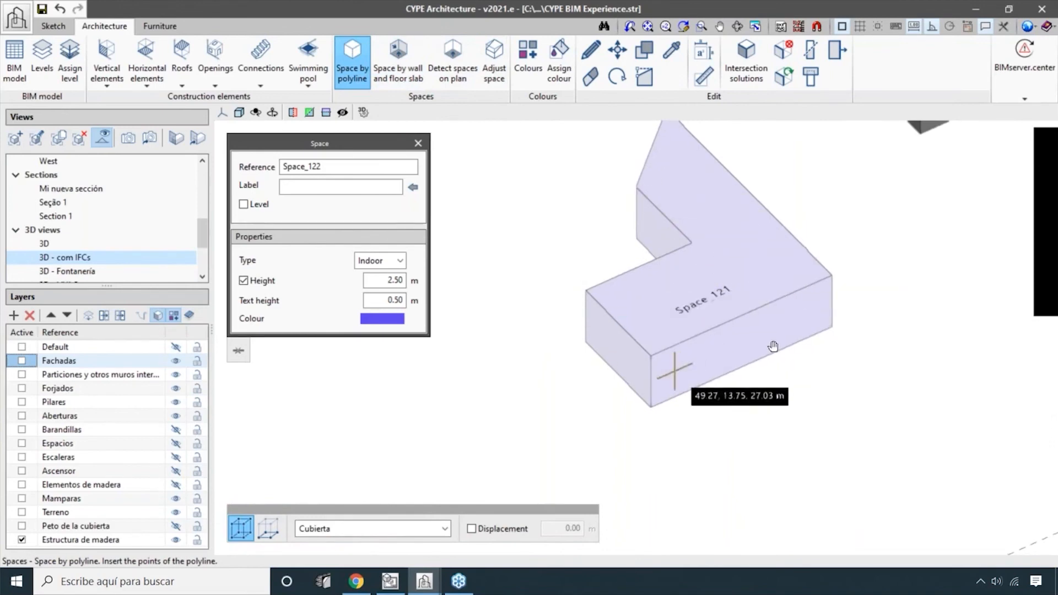
{"action": "scroll", "coordinate": [774, 346], "scroll_direction": "down", "scroll_amount": 3}
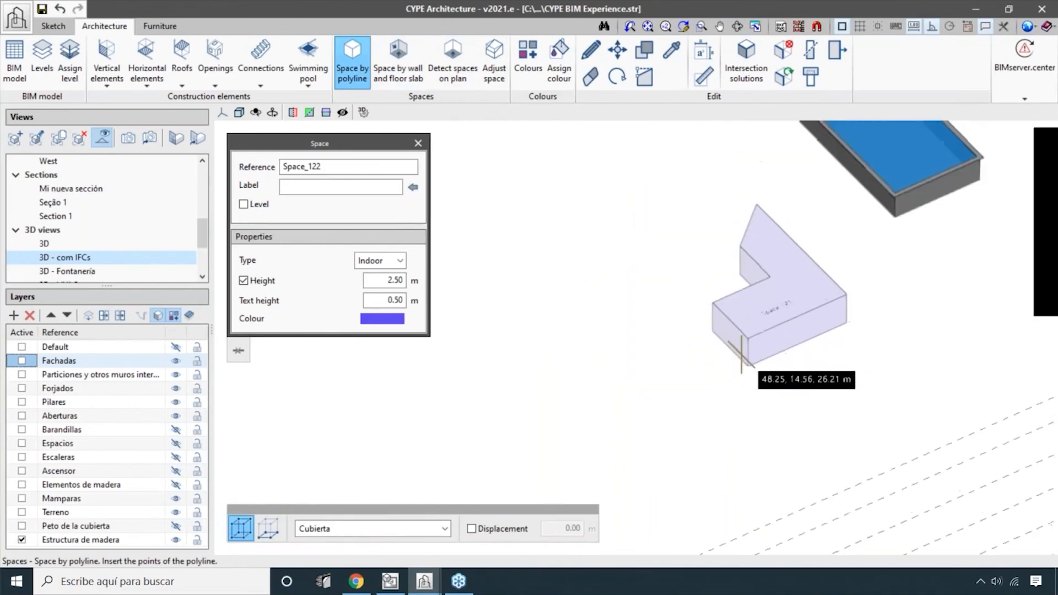
{"action": "left_click", "coordinate": [419, 143]}
- Draw a closed triangle of external façade walls, 3.00 m high and 0.30 m thick, beside the space, turning orthogonal mode off for the closing side
{"action": "left_click", "coordinate": [106, 61]}
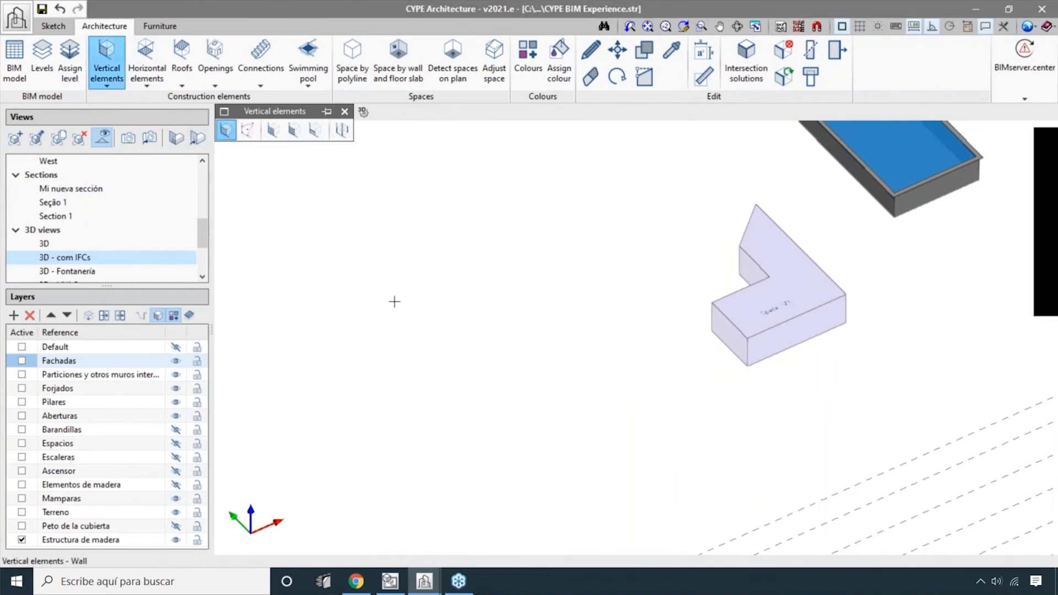
{"action": "left_click", "coordinate": [469, 337]}
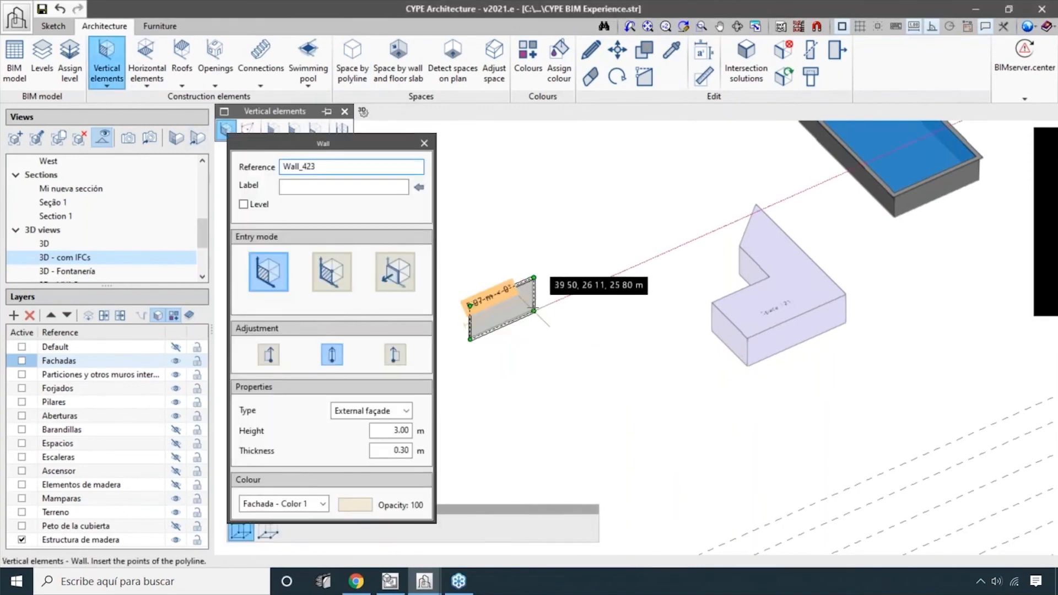
{"action": "left_click", "coordinate": [543, 304]}
{"action": "left_click", "coordinate": [617, 398]}
{"action": "left_click", "coordinate": [617, 398]}
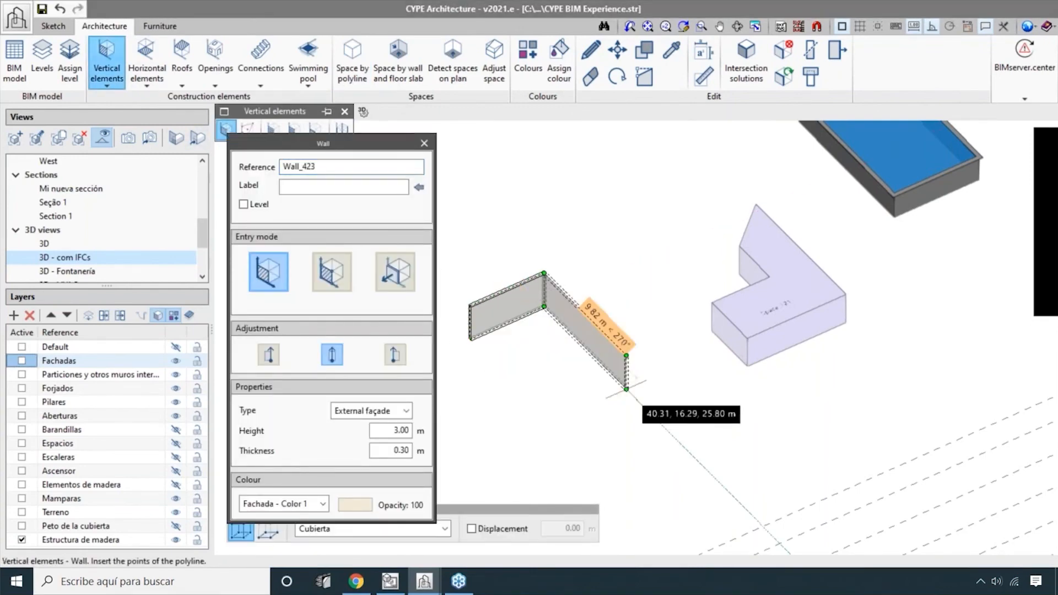
{"action": "key", "text": "Return"}
{"action": "left_click", "coordinate": [932, 26]}
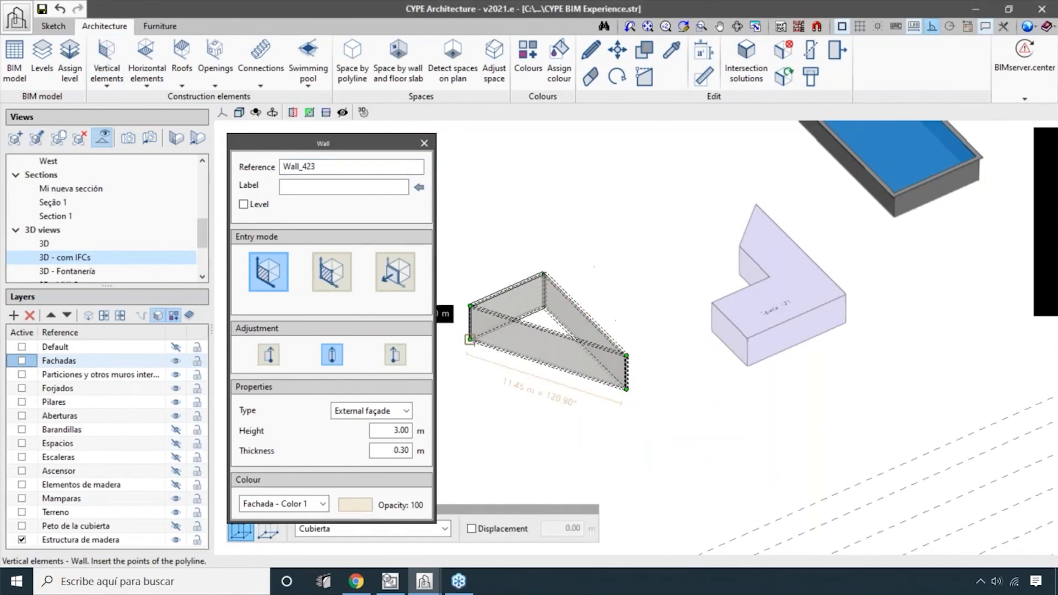
{"action": "left_click", "coordinate": [470, 339]}
{"action": "middle_click_drag", "start_coordinate": [528, 411], "coordinate": [595, 388]}
{"action": "scroll", "coordinate": [596, 389], "scroll_direction": "up", "scroll_amount": 1}
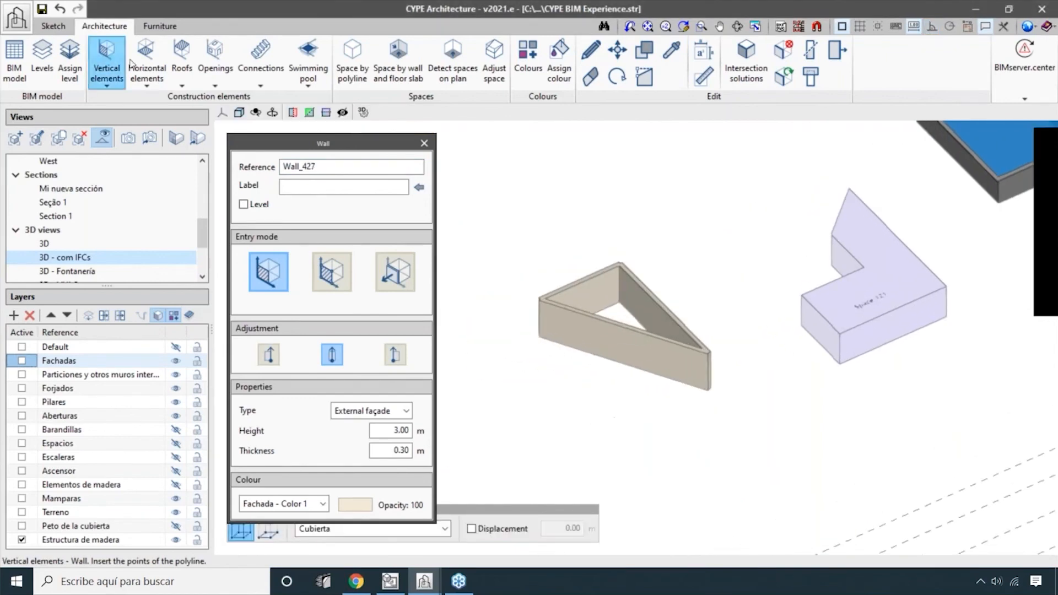
- Create an internal floor slab 0.50 m thick over the triangle of walls, following the walls' upper corners
{"action": "left_click", "coordinate": [135, 64]}
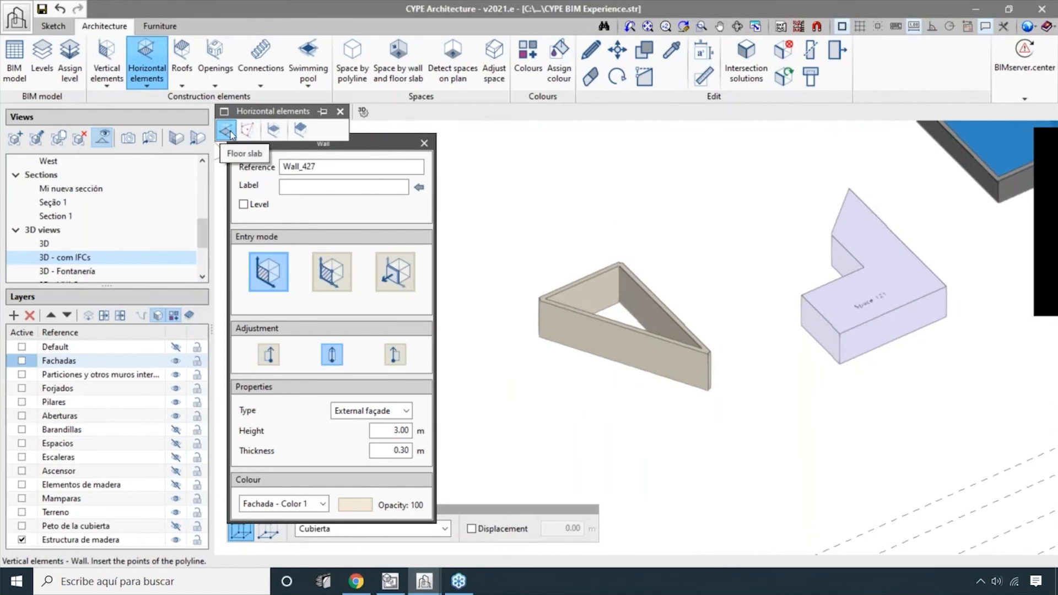
{"action": "left_click", "coordinate": [229, 133]}
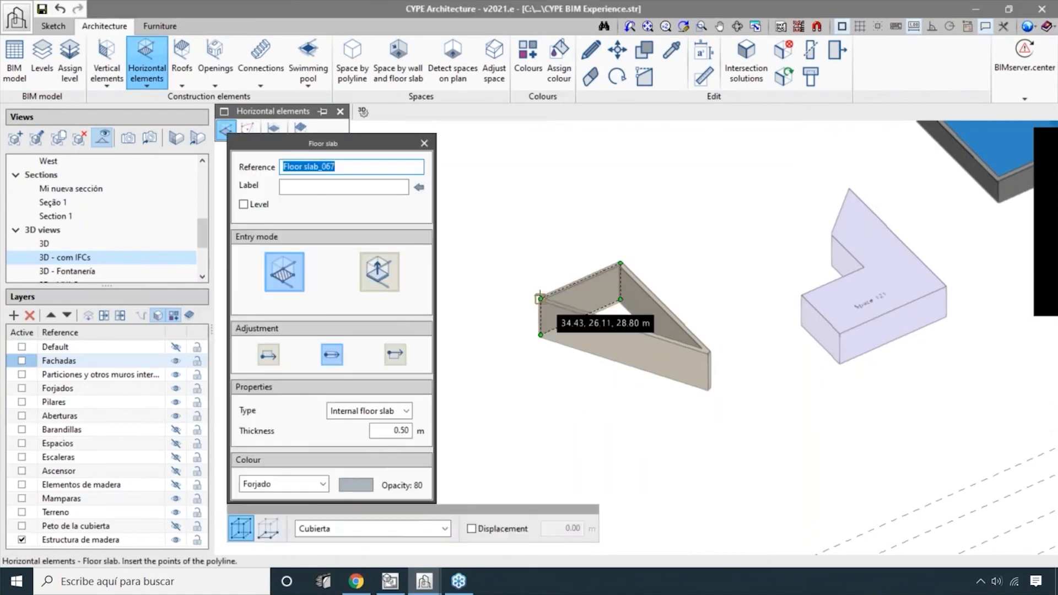
{"action": "left_click", "coordinate": [541, 299]}
{"action": "left_click", "coordinate": [621, 263]}
{"action": "left_click", "coordinate": [710, 353]}
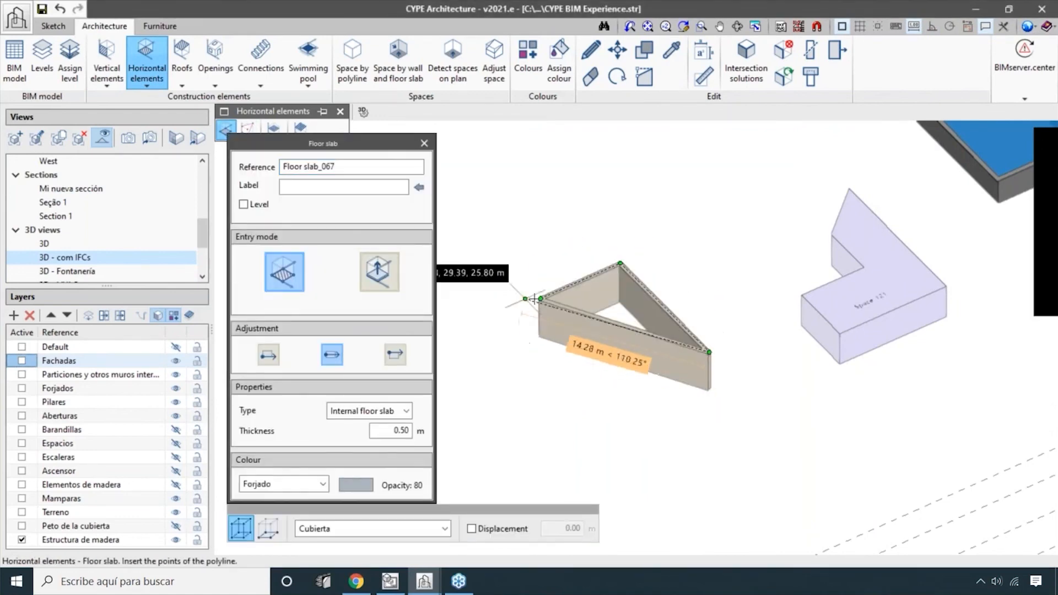
{"action": "left_click", "coordinate": [534, 299]}
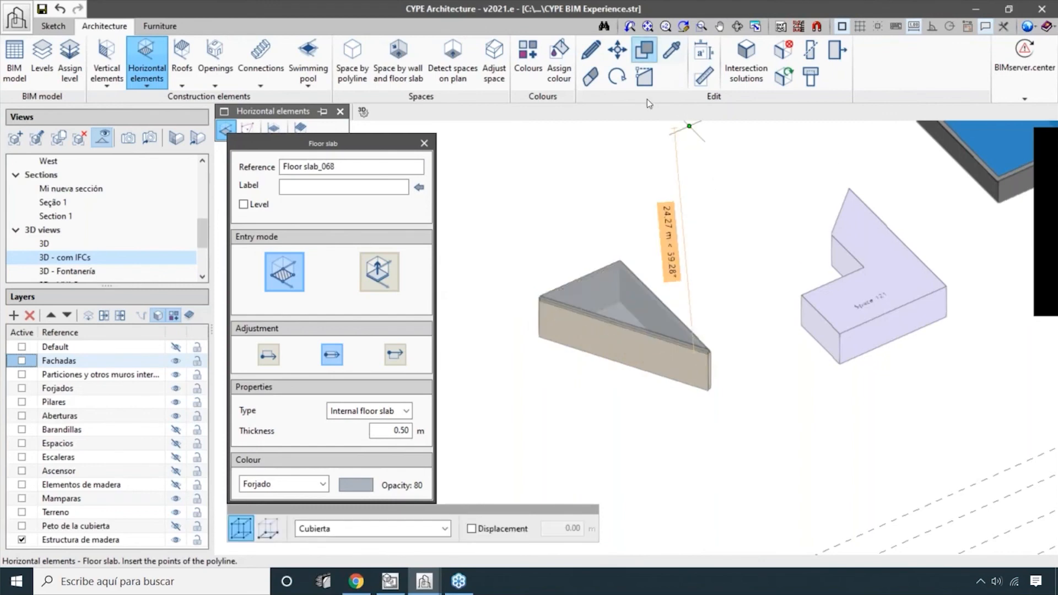
- Copy the triangular floor slab from the top of the walls down to their base, using a wall corner as reference
{"action": "left_click", "coordinate": [645, 51]}
{"action": "left_click", "coordinate": [633, 295]}
{"action": "right_click", "coordinate": [579, 288]}
{"action": "left_click", "coordinate": [540, 299]}
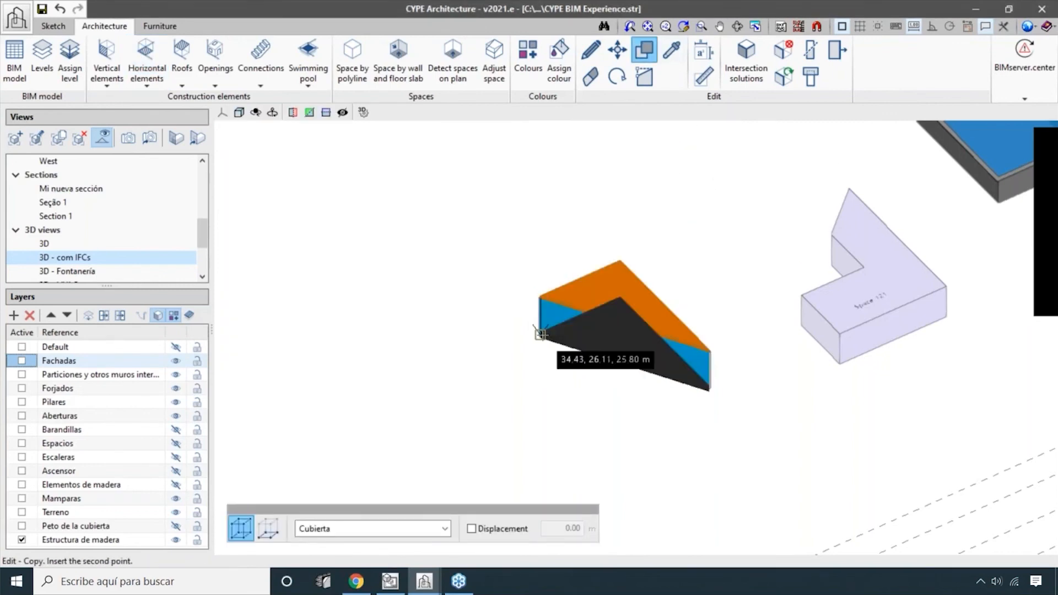
{"action": "left_click", "coordinate": [541, 334]}
{"action": "scroll", "coordinate": [752, 359], "scroll_direction": "up", "scroll_amount": 3}
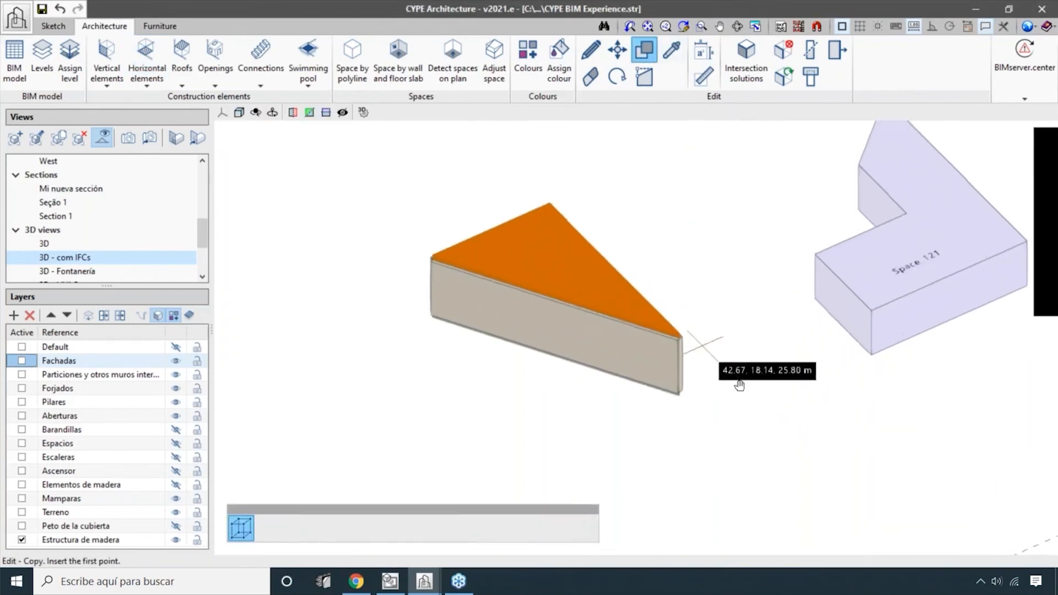
{"action": "middle_click_drag", "start_coordinate": [740, 385], "coordinate": [741, 387]}
{"action": "middle_click_drag", "start_coordinate": [720, 378], "coordinate": [693, 354], "text": "shift"}
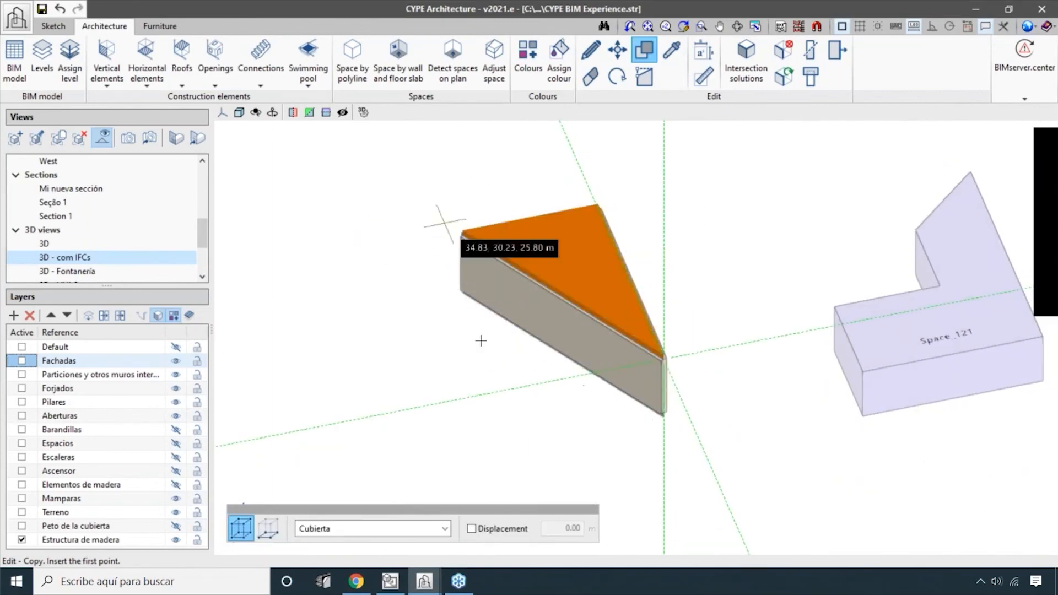
{"action": "mouse_move", "coordinate": [439, 388]}
{"action": "middle_mouse_down", "text": "shift"}
{"action": "mouse_move", "coordinate": [548, 388]}
{"action": "mouse_move", "coordinate": [447, 381]}
{"action": "middle_mouse_up", "text": "shift"}
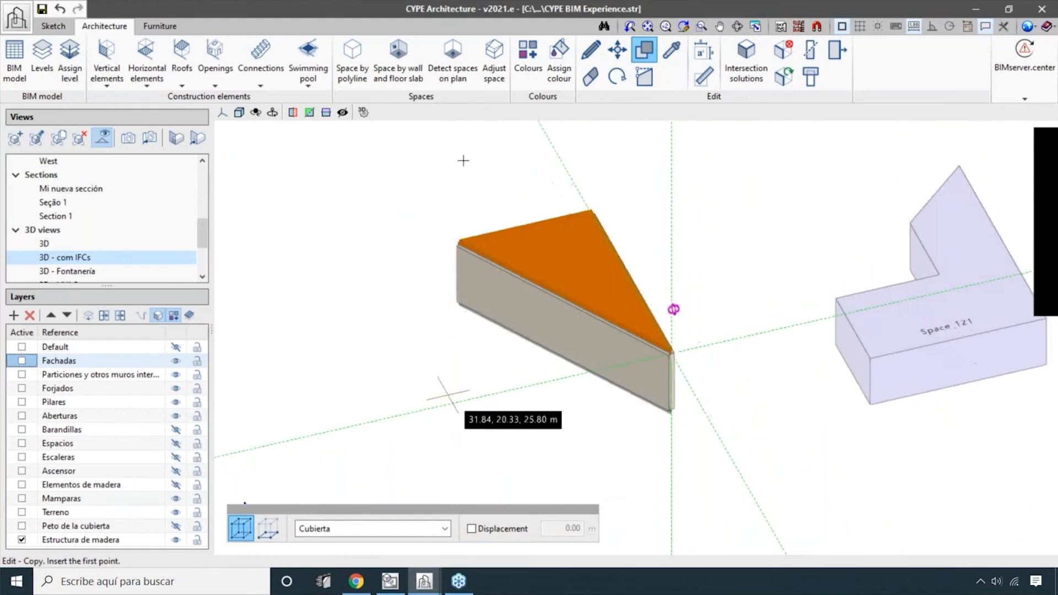
- Create an indoor space 2.50 m high with 0.50 m text from the triangle's enclosing walls and floor slabs
{"action": "left_click", "coordinate": [407, 64]}
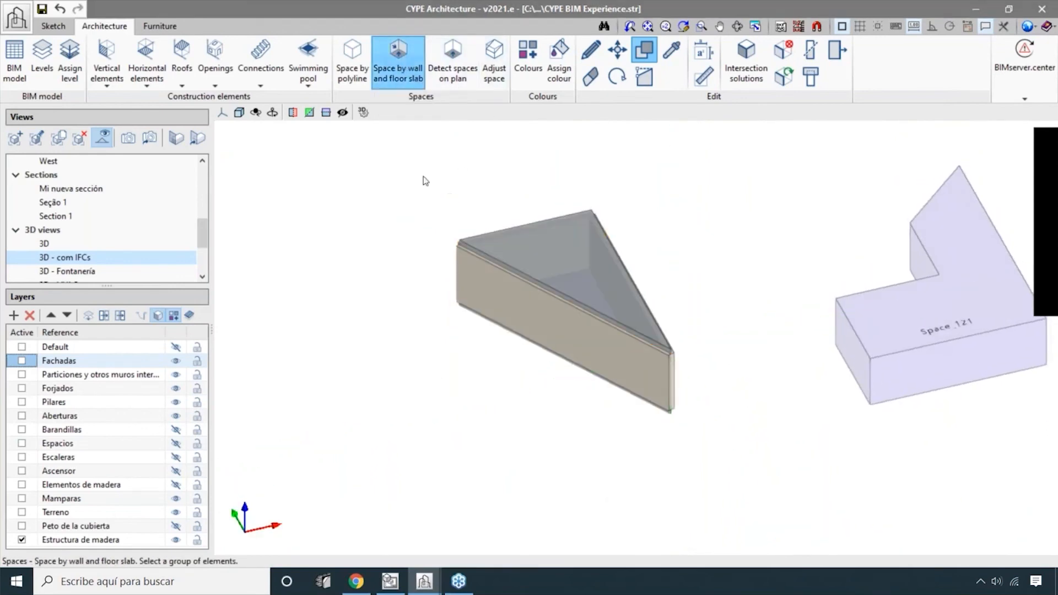
{"action": "left_click_drag", "start_coordinate": [363, 148], "coordinate": [247, 145]}
{"action": "left_click_drag", "start_coordinate": [395, 153], "coordinate": [727, 475]}
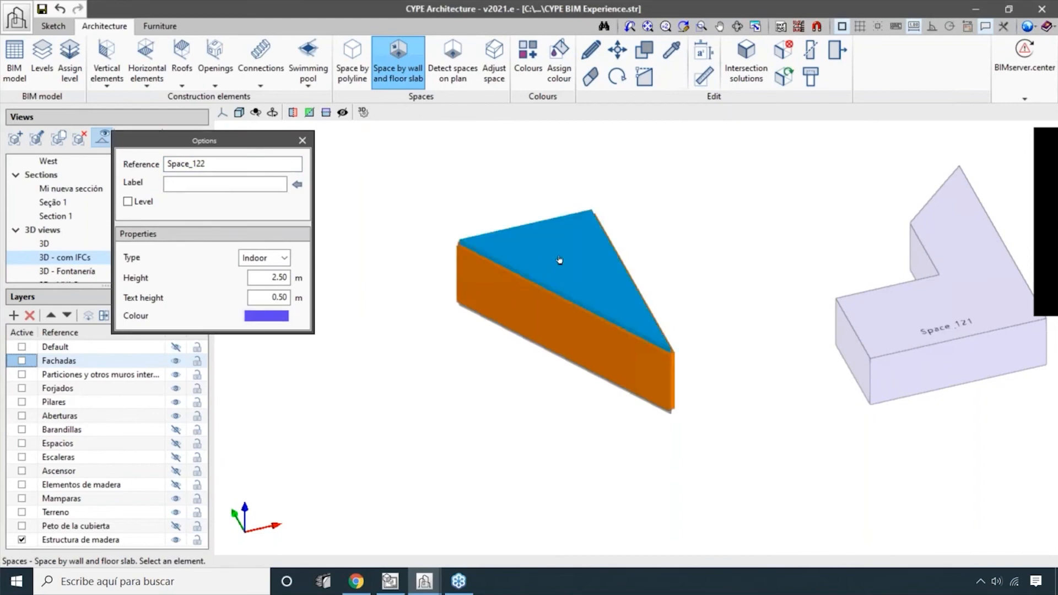
{"action": "left_click", "coordinate": [559, 260]}
{"action": "left_click", "coordinate": [633, 379]}
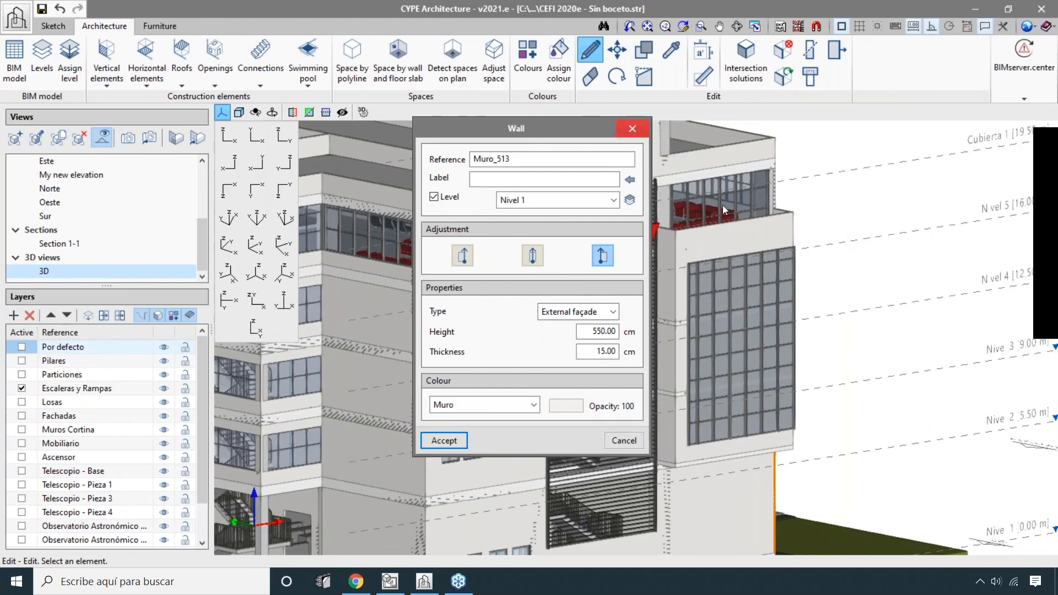
- Close the façade wall's properties and examine the whole building's exterior, its levels and the available sketch, architecture and furniture tools
{"action": "left_click", "coordinate": [642, 131]}
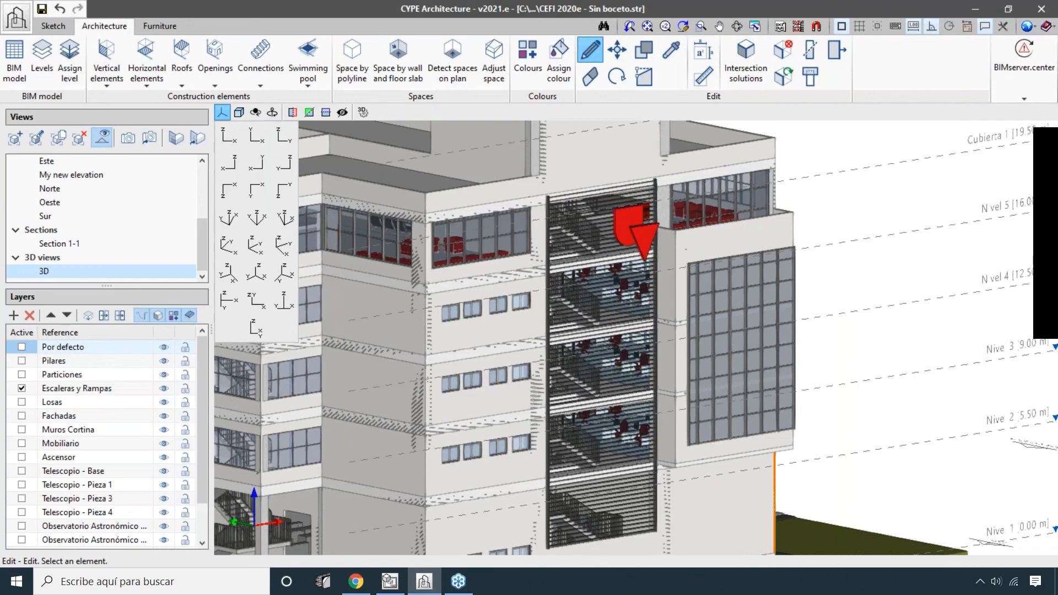
{"action": "scroll", "coordinate": [397, 518], "scroll_direction": "down", "scroll_amount": 3}
{"action": "middle_click_drag", "start_coordinate": [397, 519], "coordinate": [484, 473]}
{"action": "middle_click_drag", "start_coordinate": [546, 437], "coordinate": [513, 486]}
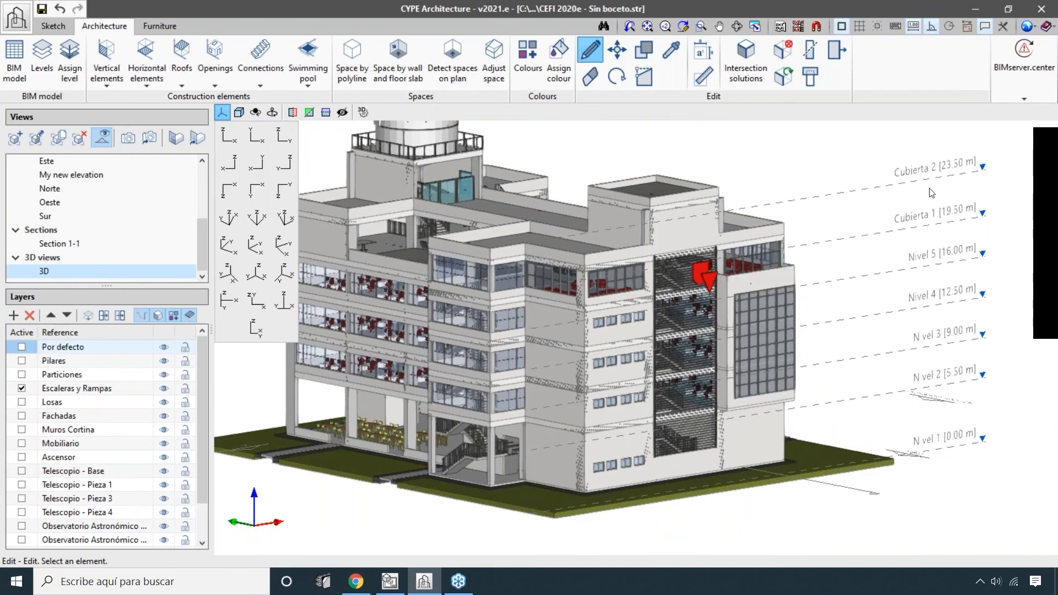
{"action": "middle_click_drag", "start_coordinate": [763, 201], "coordinate": [761, 193]}
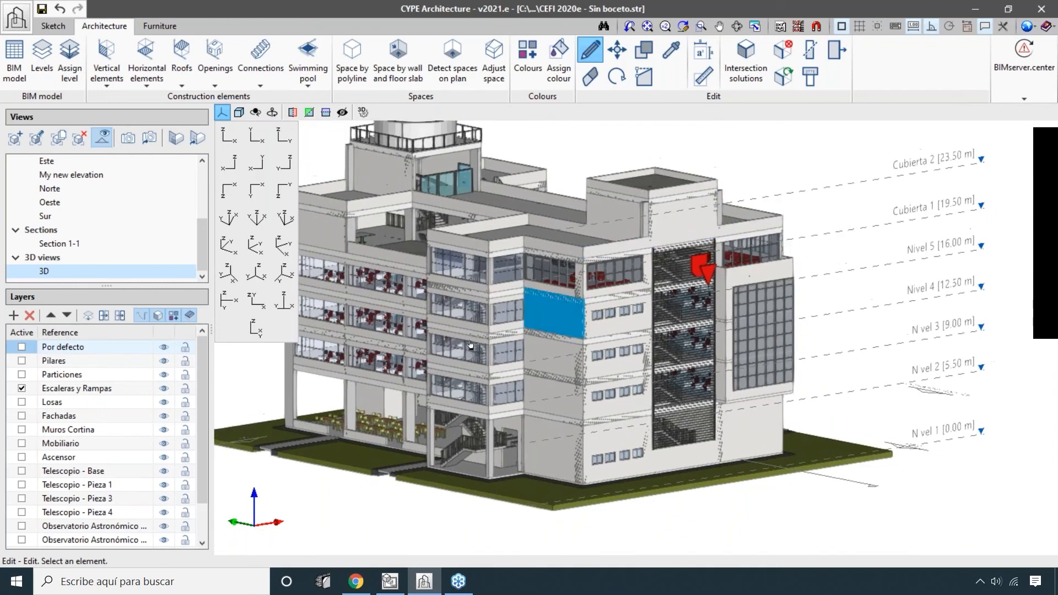
{"action": "middle_click_drag", "start_coordinate": [535, 435], "coordinate": [527, 447]}
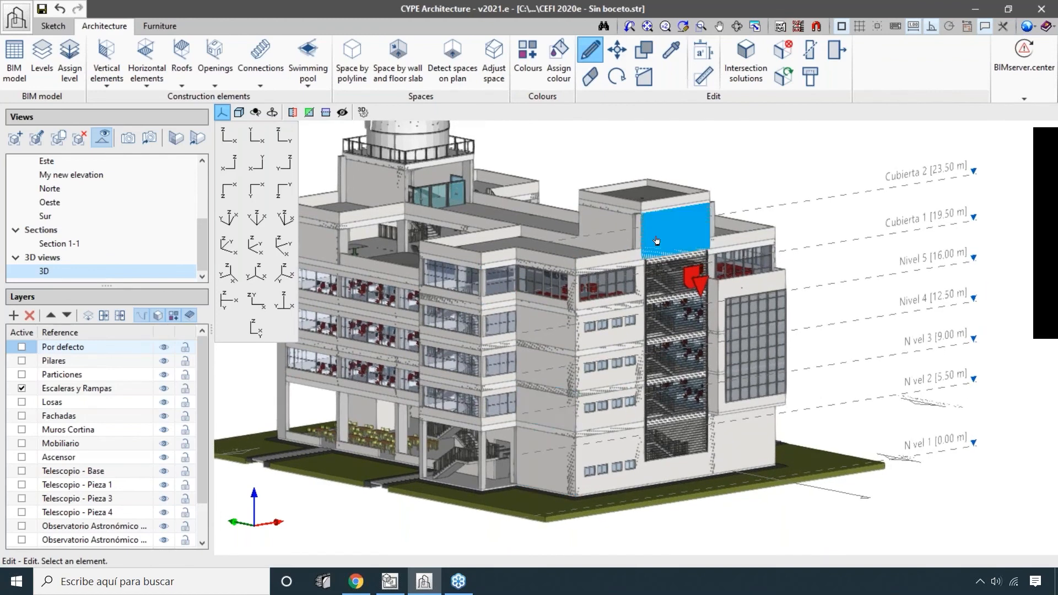
{"action": "left_click", "coordinate": [62, 26]}
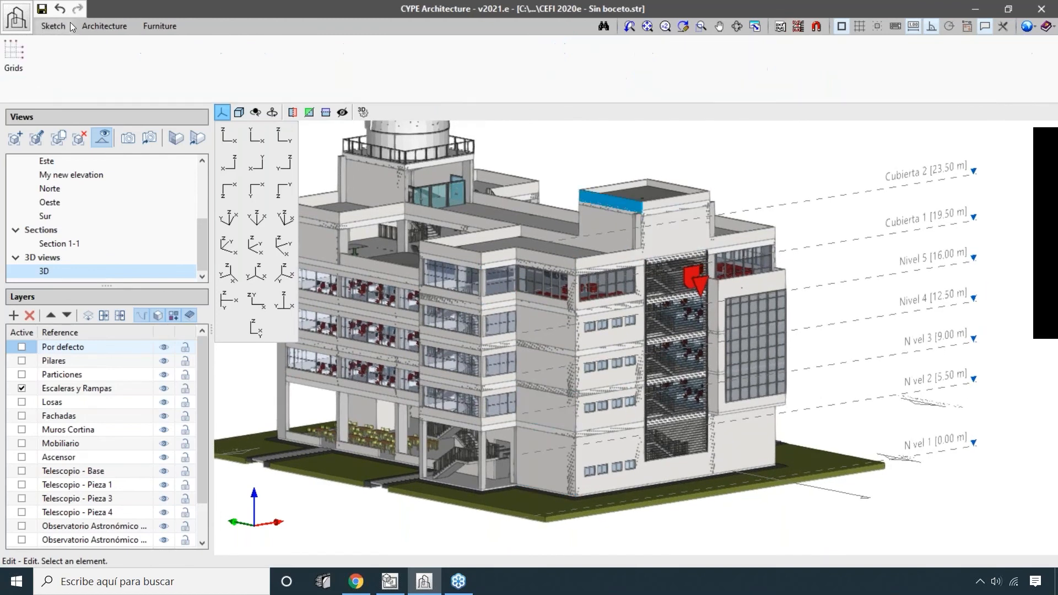
{"action": "left_click", "coordinate": [96, 26]}
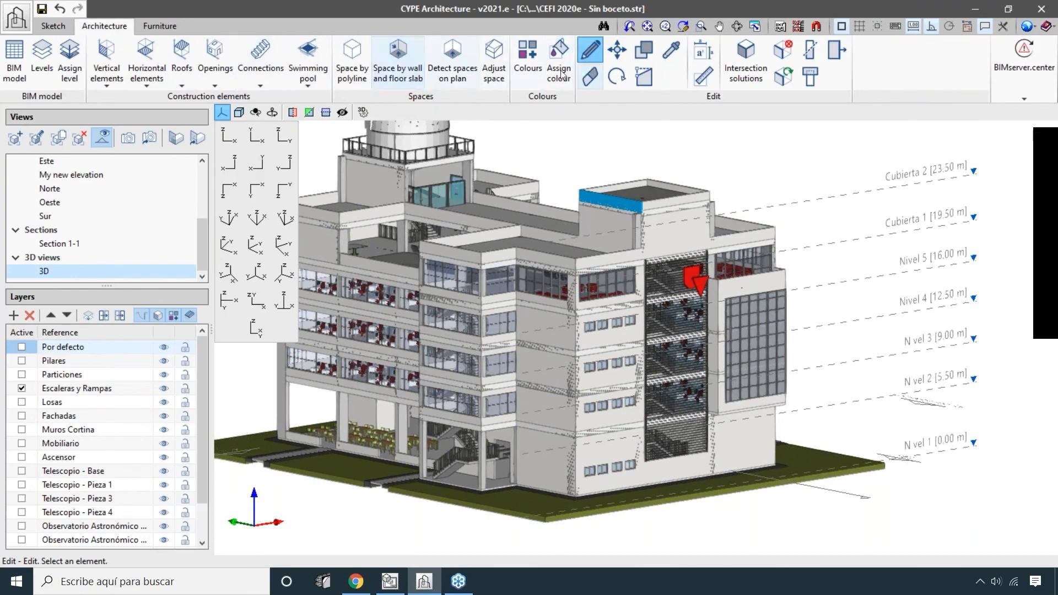
{"action": "left_click", "coordinate": [162, 26]}
{"action": "scroll", "coordinate": [774, 369], "scroll_direction": "down", "scroll_amount": 2}
{"action": "middle_click_drag", "start_coordinate": [773, 370], "coordinate": [768, 335]}
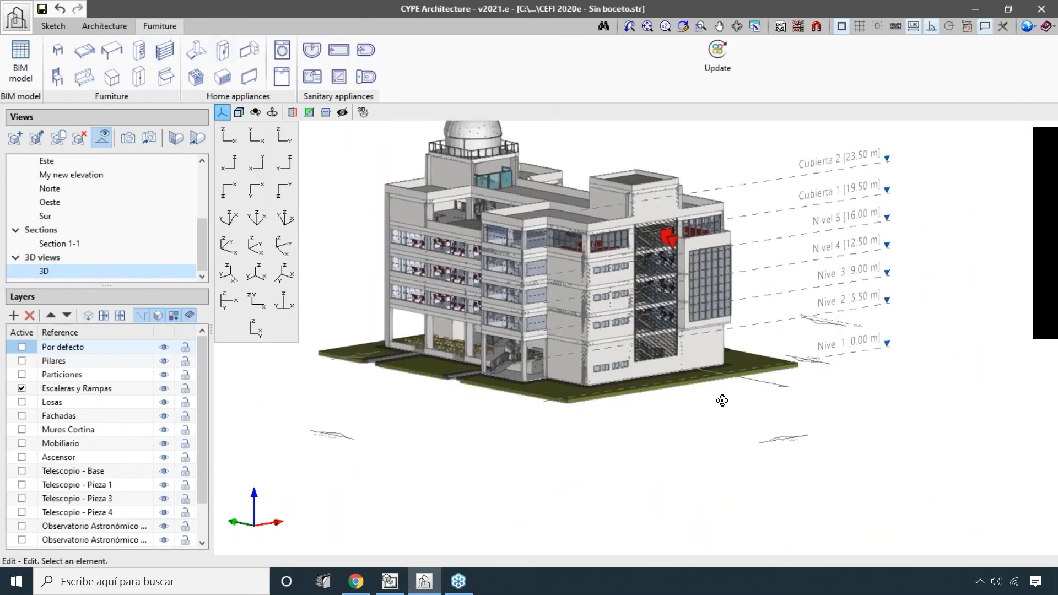
{"action": "middle_click_drag", "start_coordinate": [722, 402], "coordinate": [720, 432], "text": "shift"}
{"action": "scroll", "coordinate": [397, 458], "scroll_direction": "up", "scroll_amount": 2}
{"action": "middle_click_drag", "start_coordinate": [397, 458], "coordinate": [399, 423]}
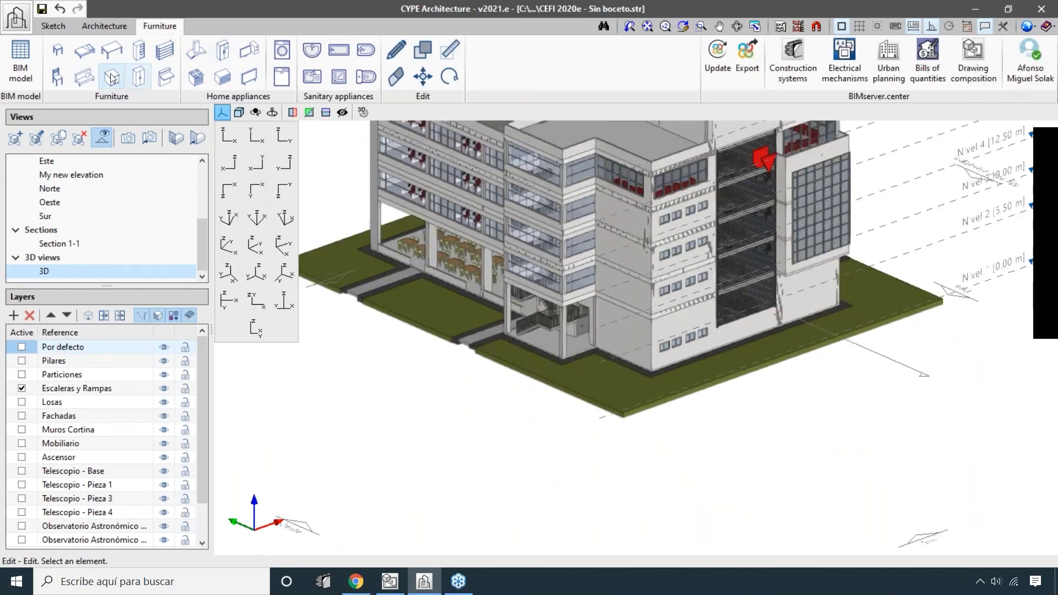
- Place a washing machine of type Lavadora 2 on the ground outside the building, in front of the lawn
{"action": "left_click", "coordinate": [113, 77]}
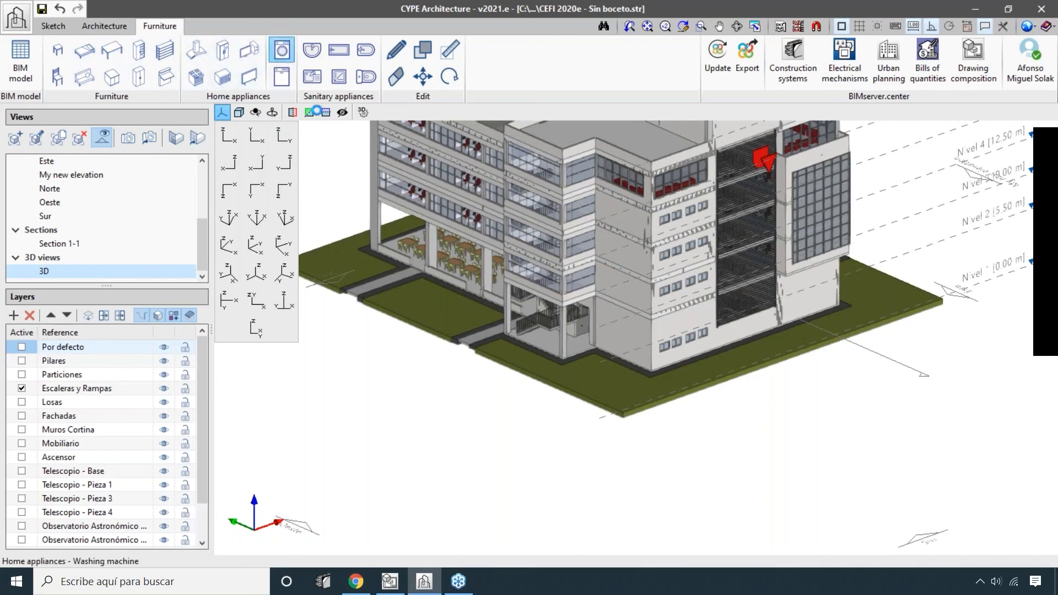
{"action": "left_click", "coordinate": [282, 50]}
{"action": "left_click_drag", "start_coordinate": [527, 94], "coordinate": [136, 86]}
{"action": "left_click_drag", "start_coordinate": [253, 77], "coordinate": [312, 72]}
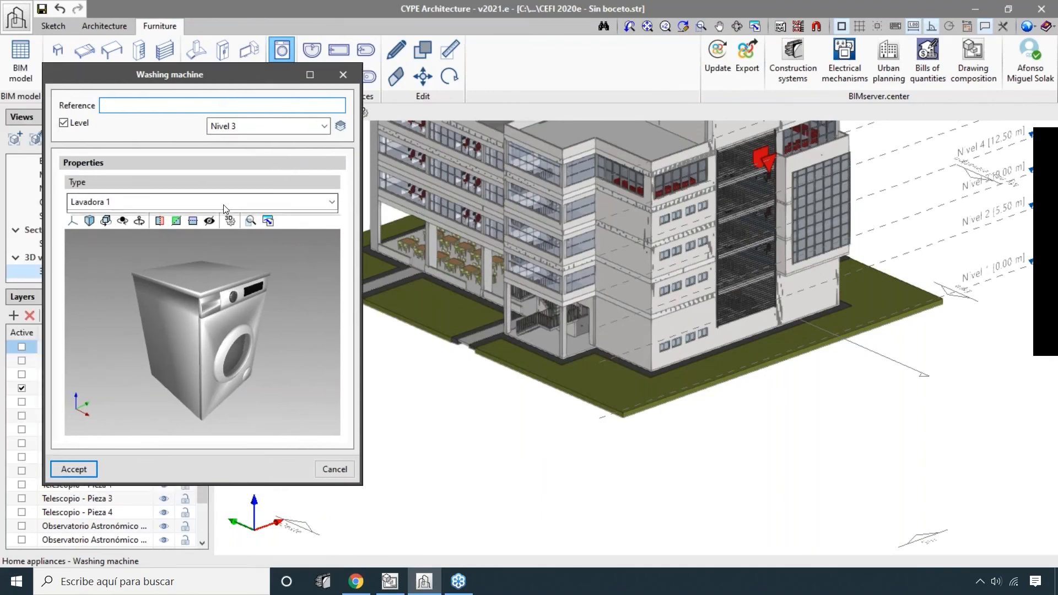
{"action": "left_click", "coordinate": [220, 202]}
{"action": "left_click", "coordinate": [226, 231]}
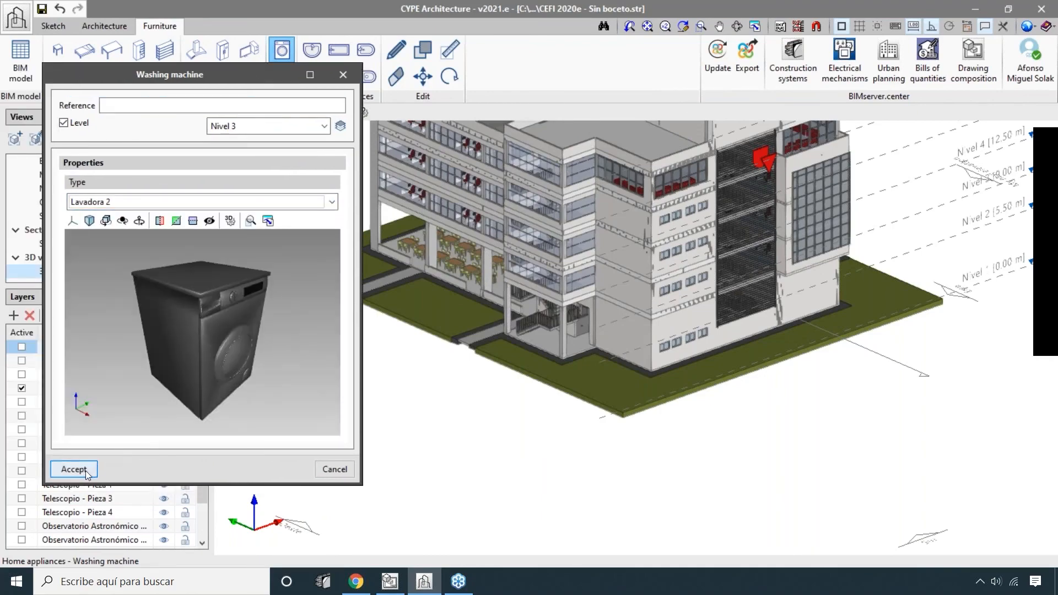
{"action": "left_click", "coordinate": [74, 469]}
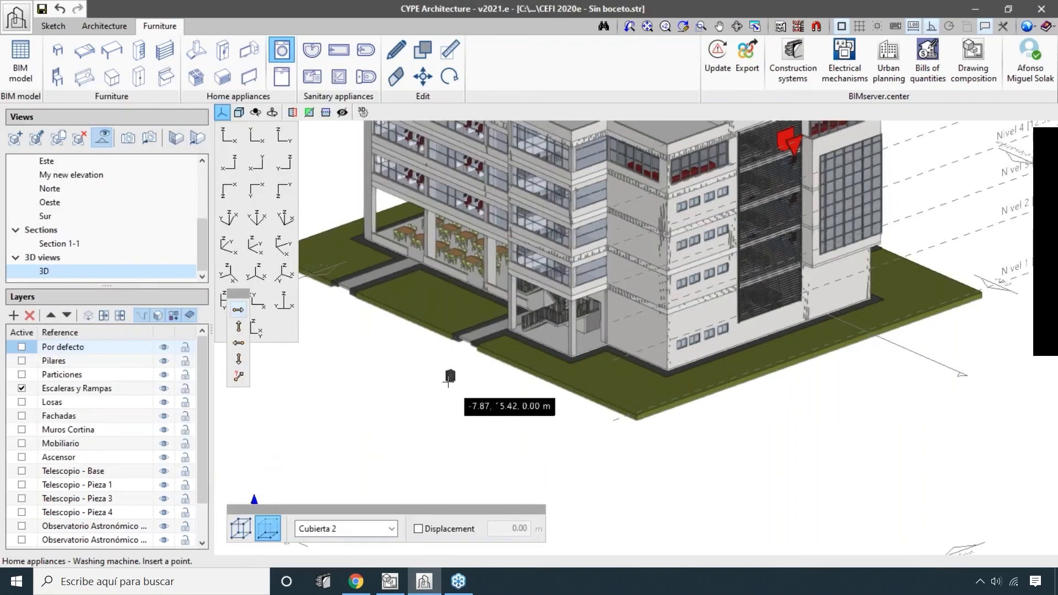
{"action": "scroll", "coordinate": [470, 380], "scroll_direction": "up", "scroll_amount": 5}
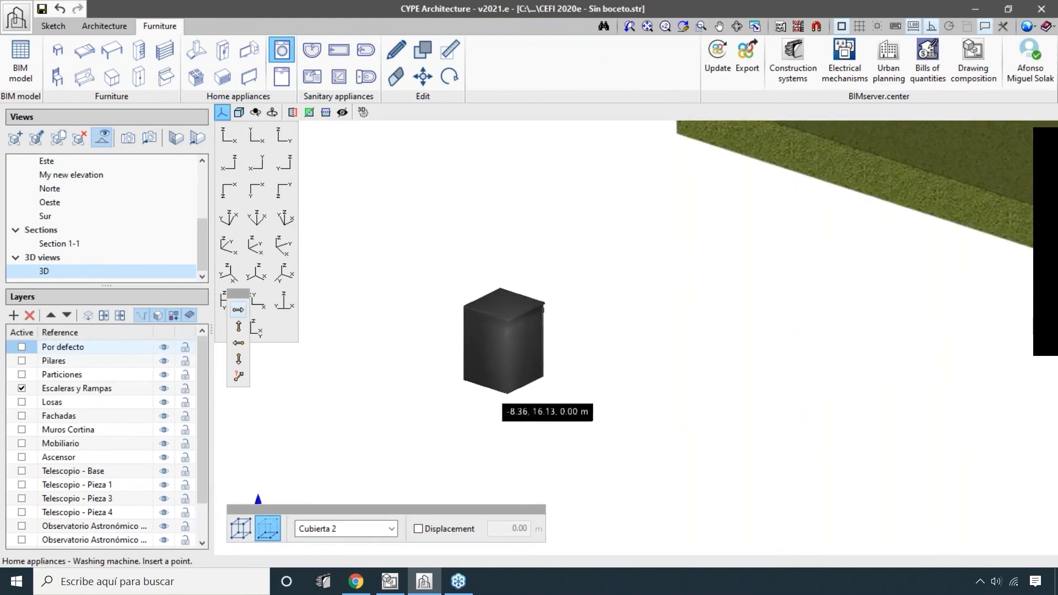
{"action": "scroll", "coordinate": [550, 266], "scroll_direction": "down", "scroll_amount": 2}
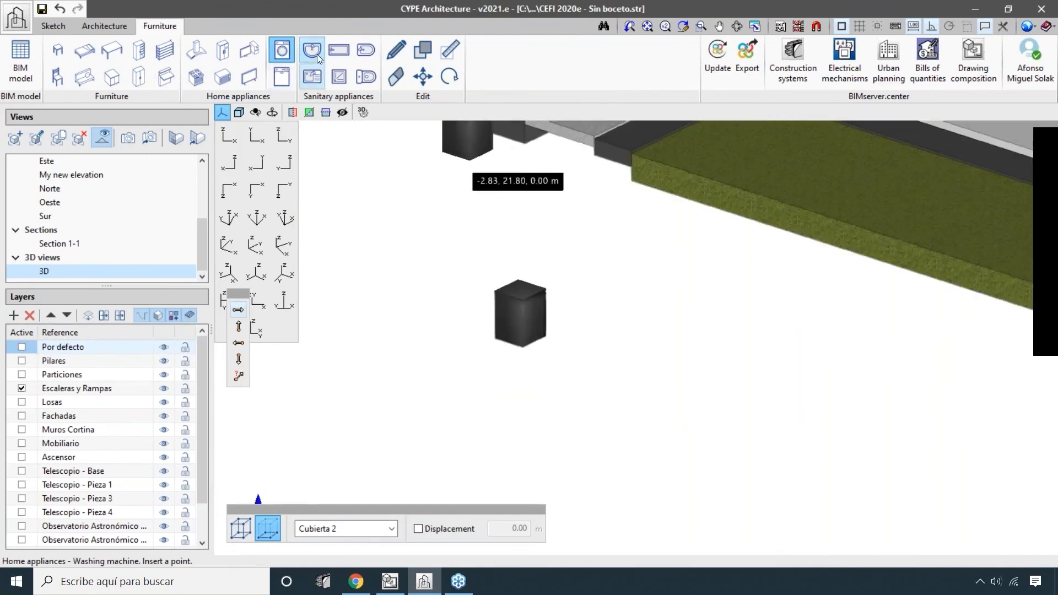
- Examine the placed washing machine, the building's exterior and the descriptions of the linked BIMserver.center applications
{"action": "left_click", "coordinate": [316, 53]}
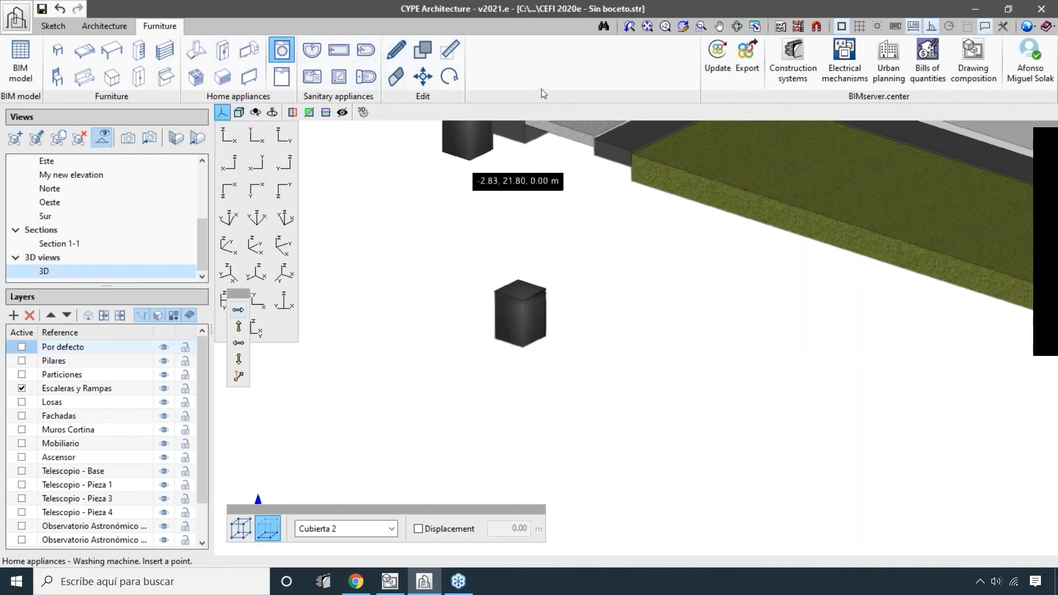
{"action": "middle_click_drag", "start_coordinate": [590, 254], "coordinate": [556, 279]}
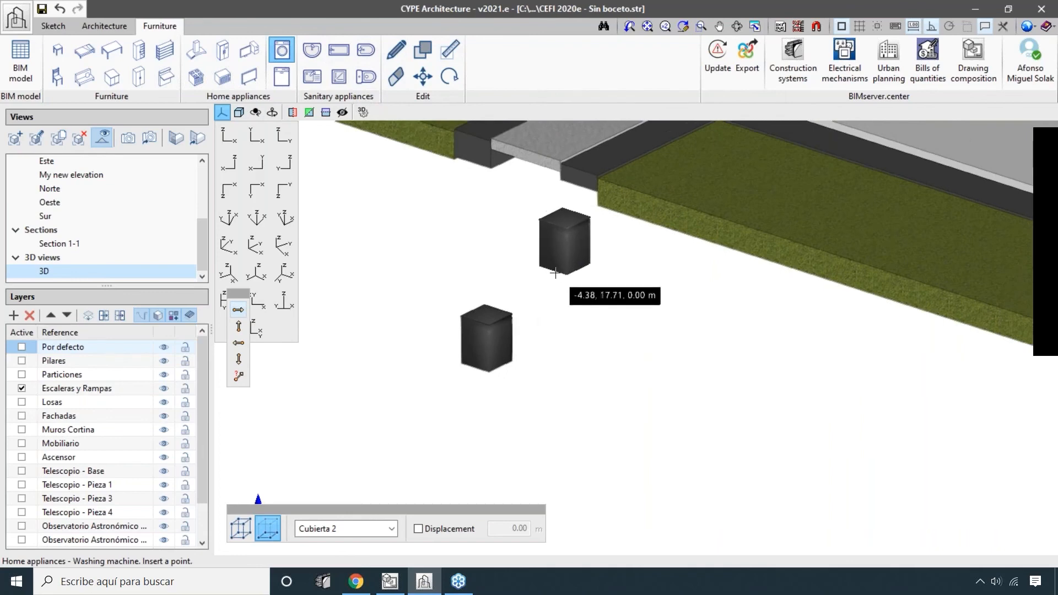
{"action": "scroll", "coordinate": [552, 277], "scroll_direction": "down", "scroll_amount": 1}
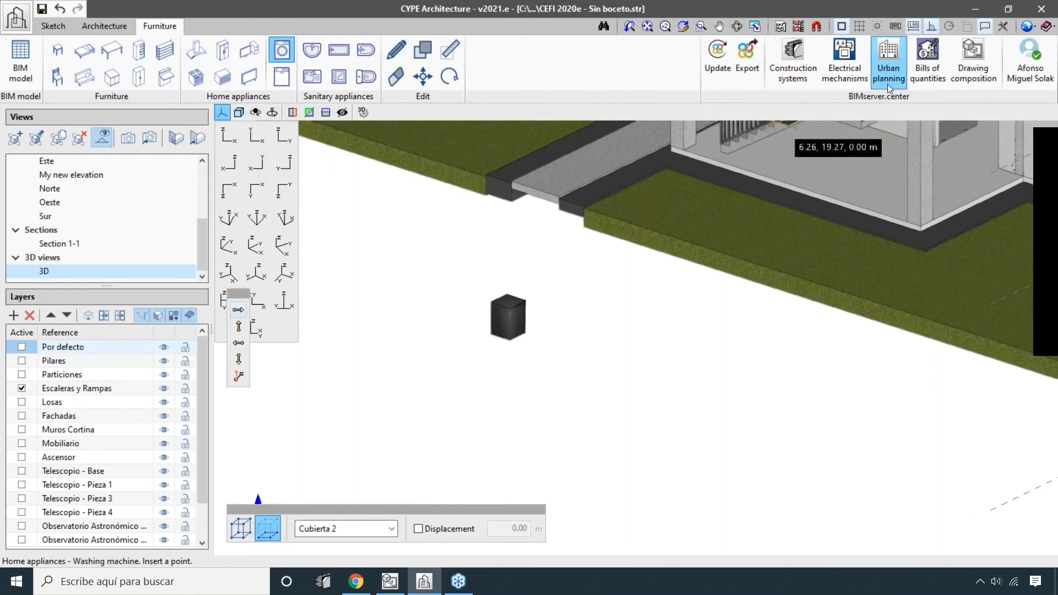
{"action": "scroll", "coordinate": [814, 242], "scroll_direction": "down", "scroll_amount": 3}
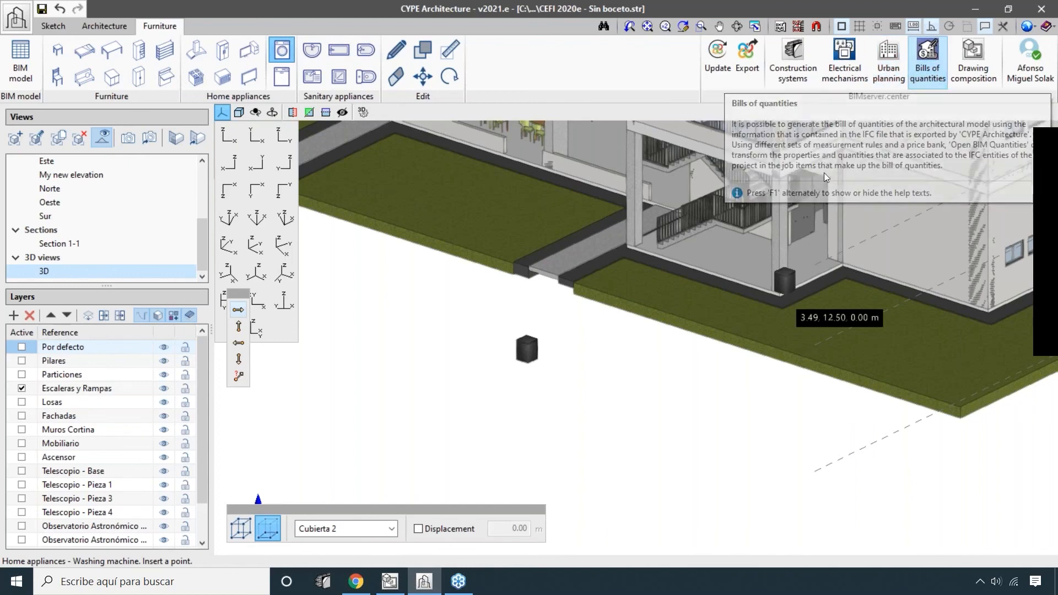
{"action": "middle_click_drag", "start_coordinate": [739, 297], "coordinate": [722, 306]}
{"action": "scroll", "coordinate": [722, 305], "scroll_direction": "down", "scroll_amount": 3}
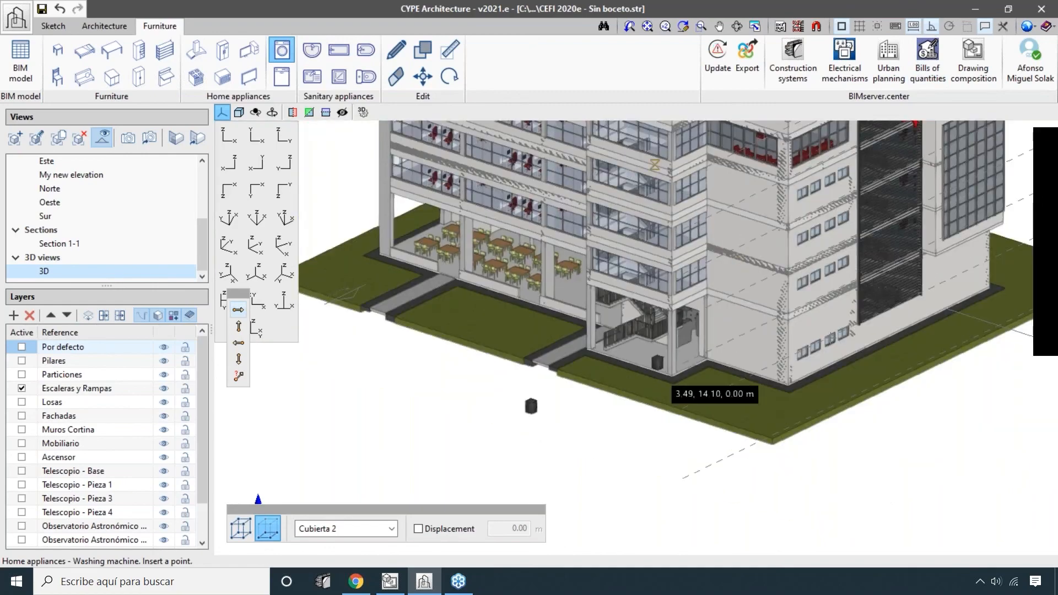
{"action": "scroll", "coordinate": [741, 251], "scroll_direction": "down", "scroll_amount": 2}
{"action": "scroll", "coordinate": [723, 264], "scroll_direction": "up", "scroll_amount": 3}
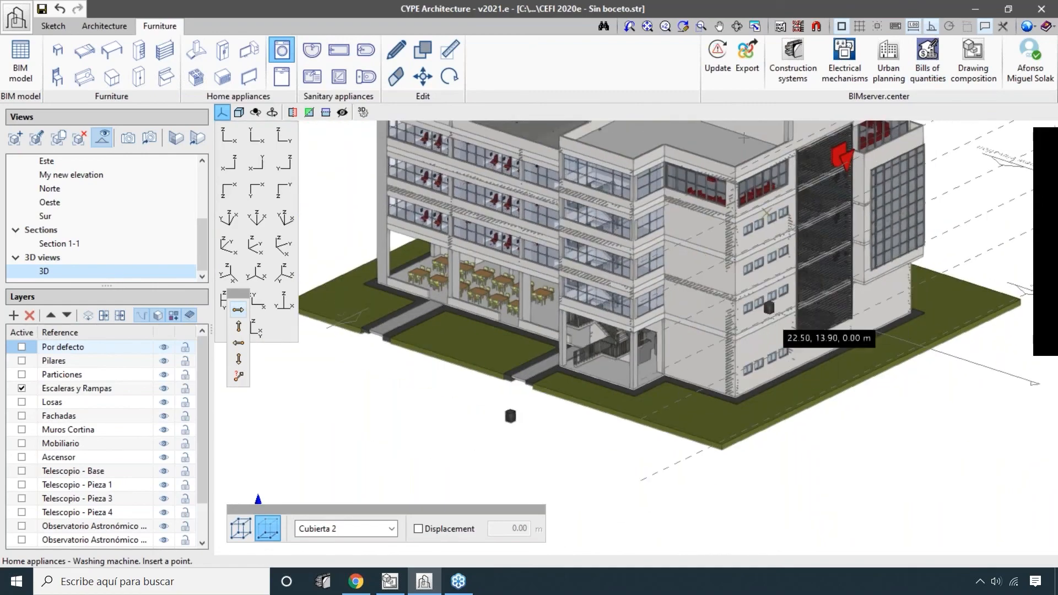
{"action": "scroll", "coordinate": [722, 265], "scroll_direction": "up", "scroll_amount": 3}
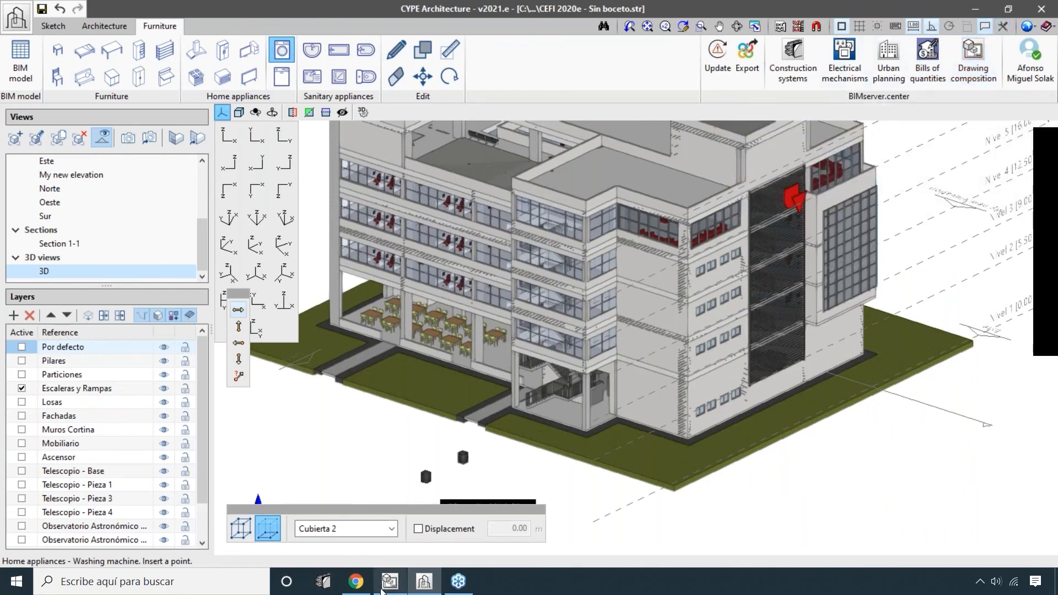
- Switch to Open BIM Layout to view the ARQ004 - Rooftop drawing sheet
{"action": "left_click", "coordinate": [384, 589]}
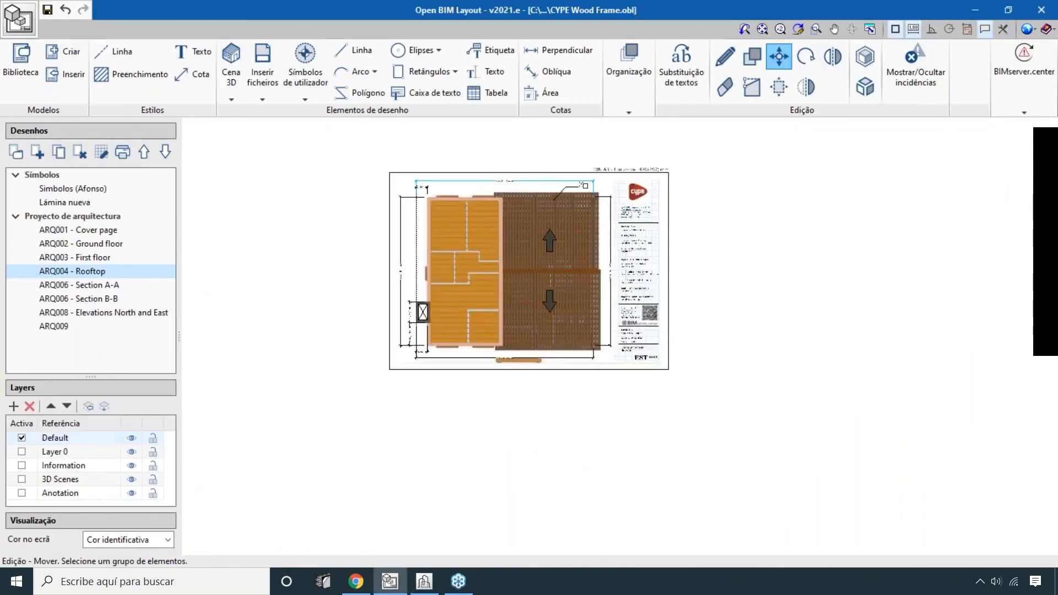
{"action": "left_click", "coordinate": [424, 585]}
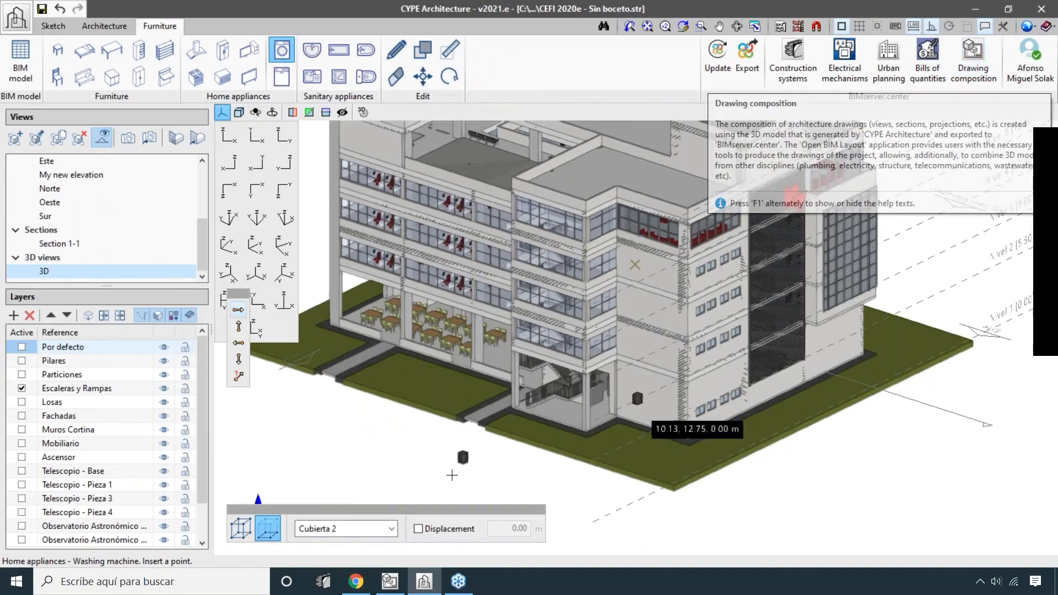
{"action": "left_click", "coordinate": [389, 581]}
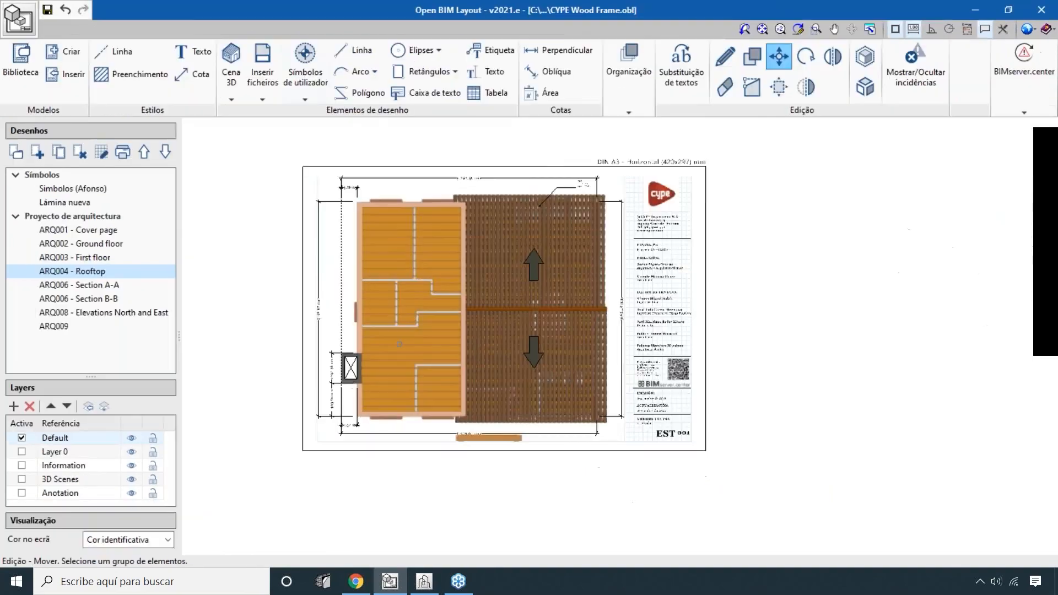
- Look through the architecture project's drawing sheets, from ARQ009 and the cover page to the floor plans, rooftop and Section A-A
{"action": "left_click", "coordinate": [62, 326]}
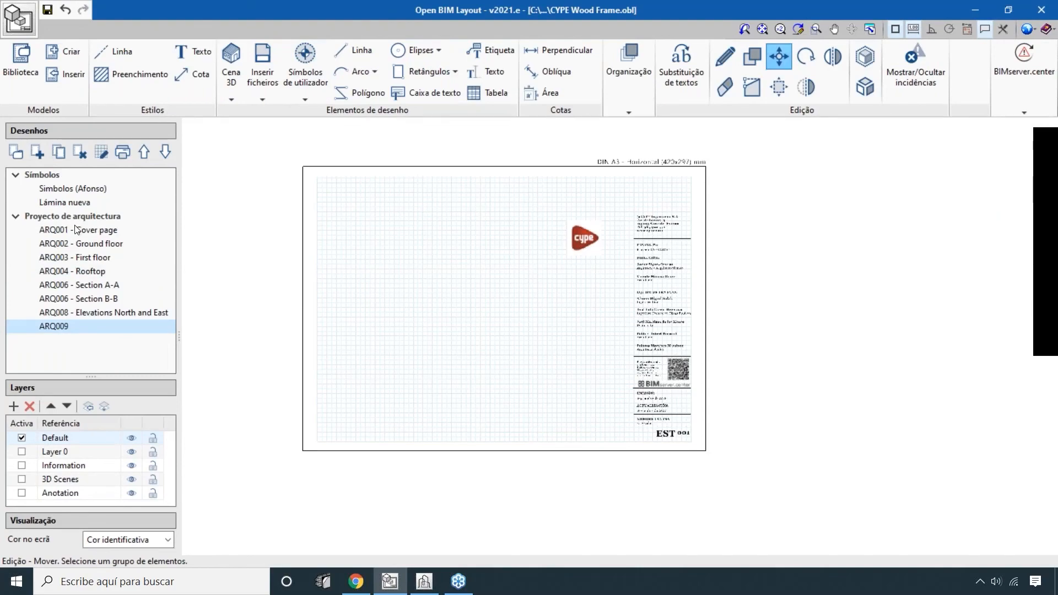
{"action": "left_click", "coordinate": [77, 229]}
{"action": "scroll", "coordinate": [513, 302], "scroll_direction": "up", "scroll_amount": 1}
{"action": "left_click", "coordinate": [94, 243]}
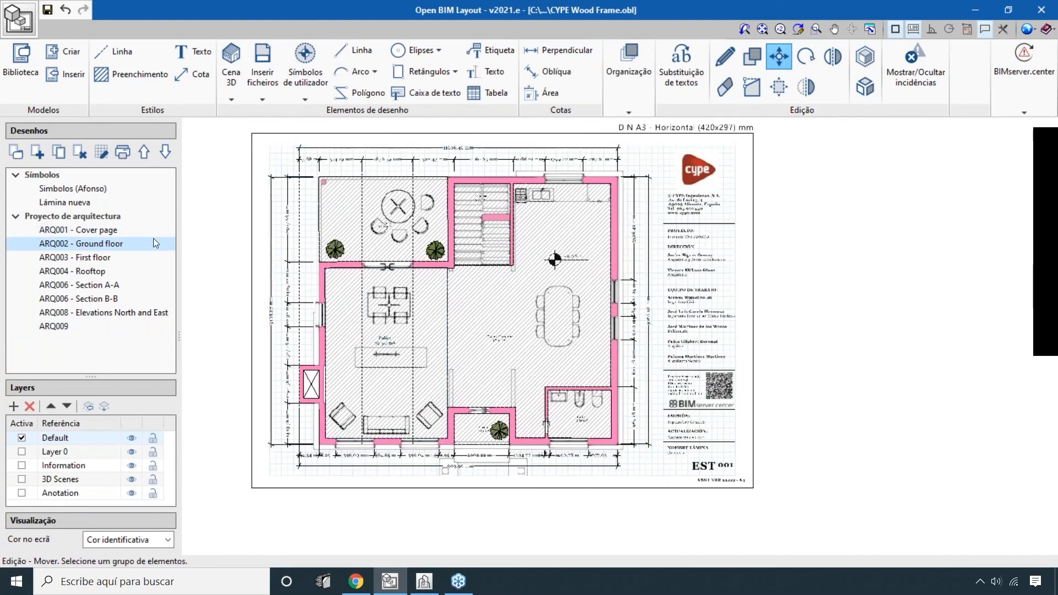
{"action": "left_click", "coordinate": [156, 257]}
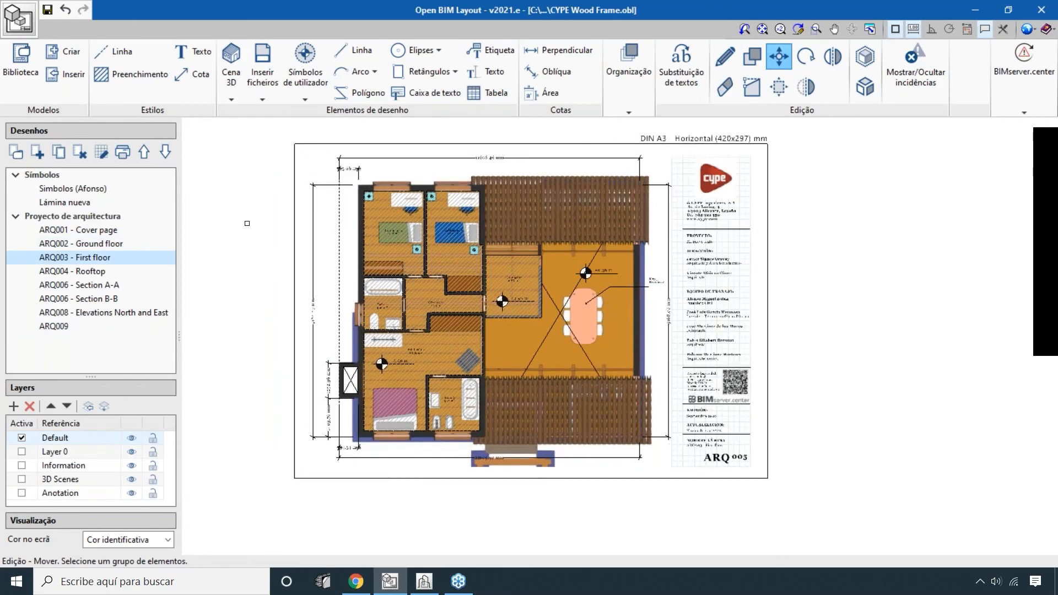
{"action": "left_click", "coordinate": [86, 271]}
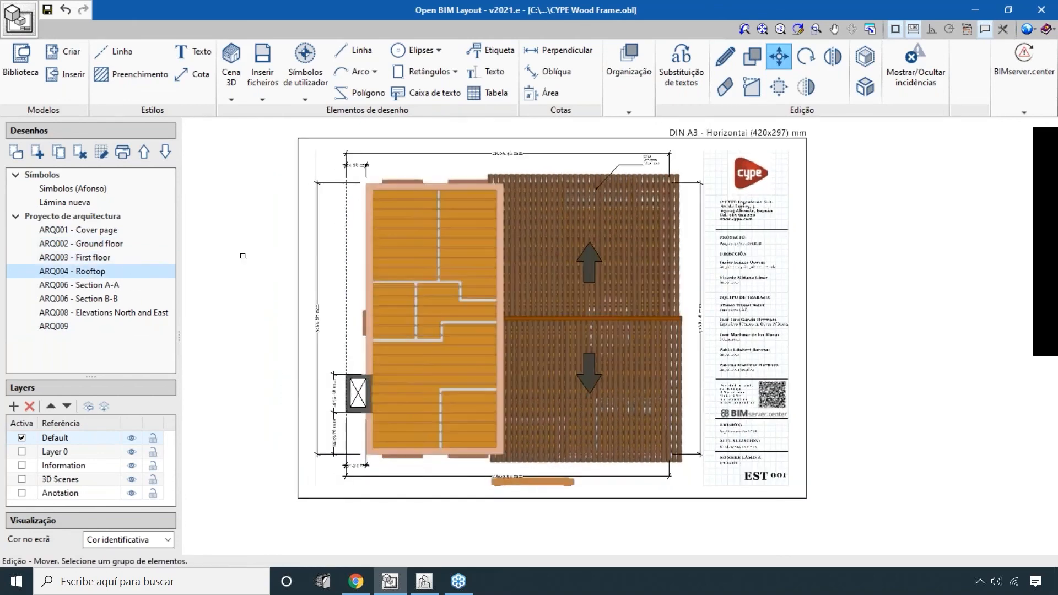
{"action": "left_click", "coordinate": [103, 285]}
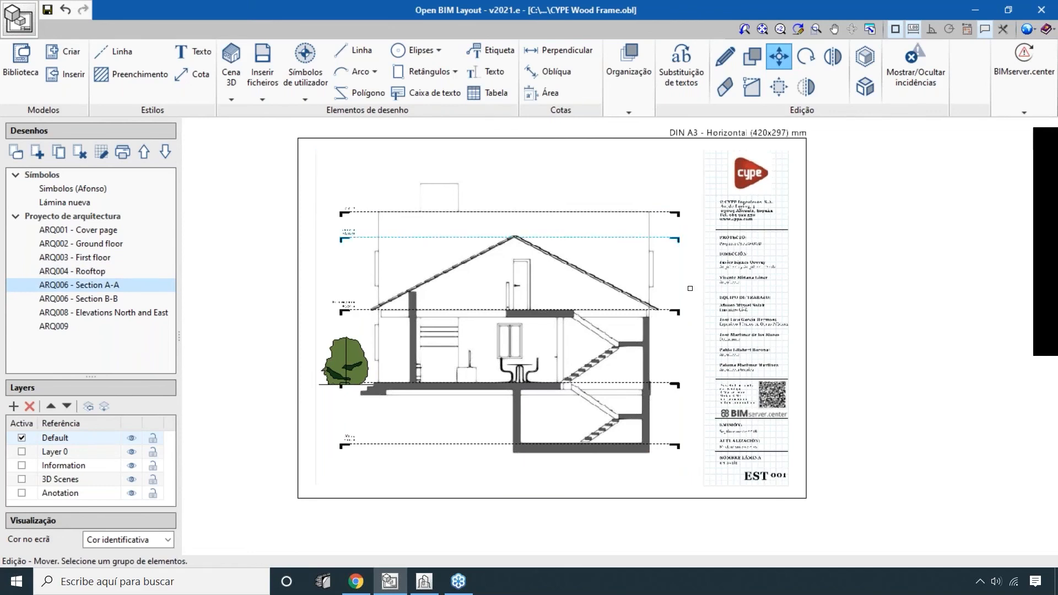
{"action": "scroll", "coordinate": [689, 287], "scroll_direction": "up", "scroll_amount": 1}
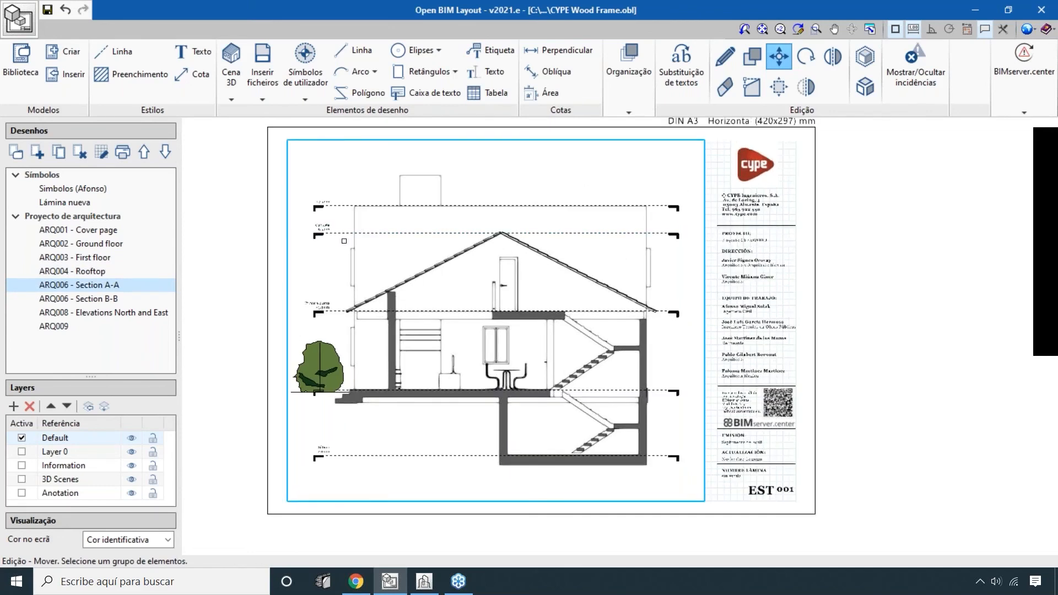
- Open the 3D scene library, view the Perspectiva (ARQ) and Vista en Planta (ARQ) scenes, and close the library
{"action": "left_click", "coordinate": [232, 99]}
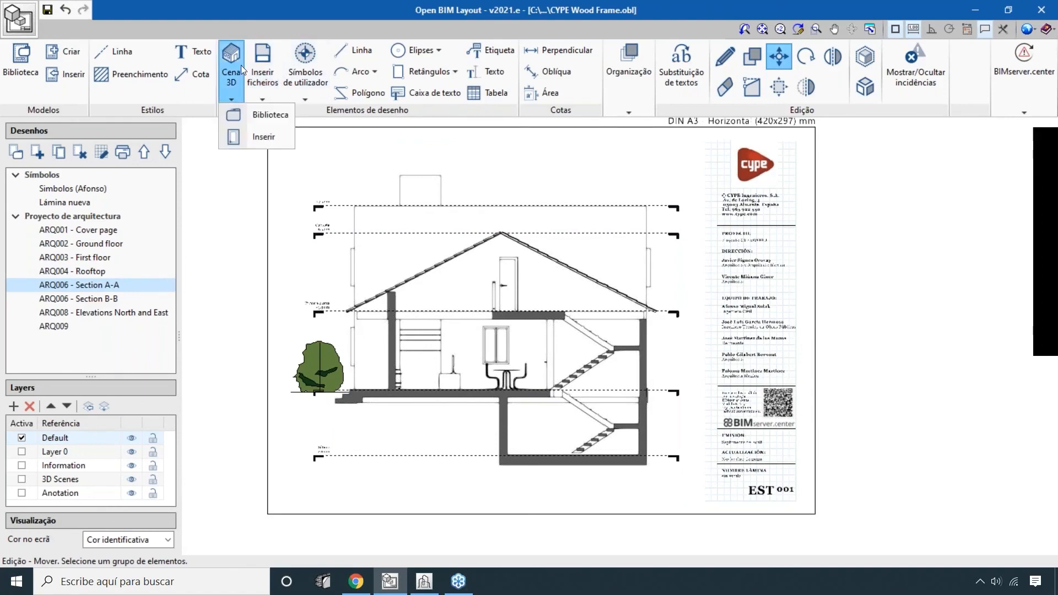
{"action": "left_click", "coordinate": [259, 114]}
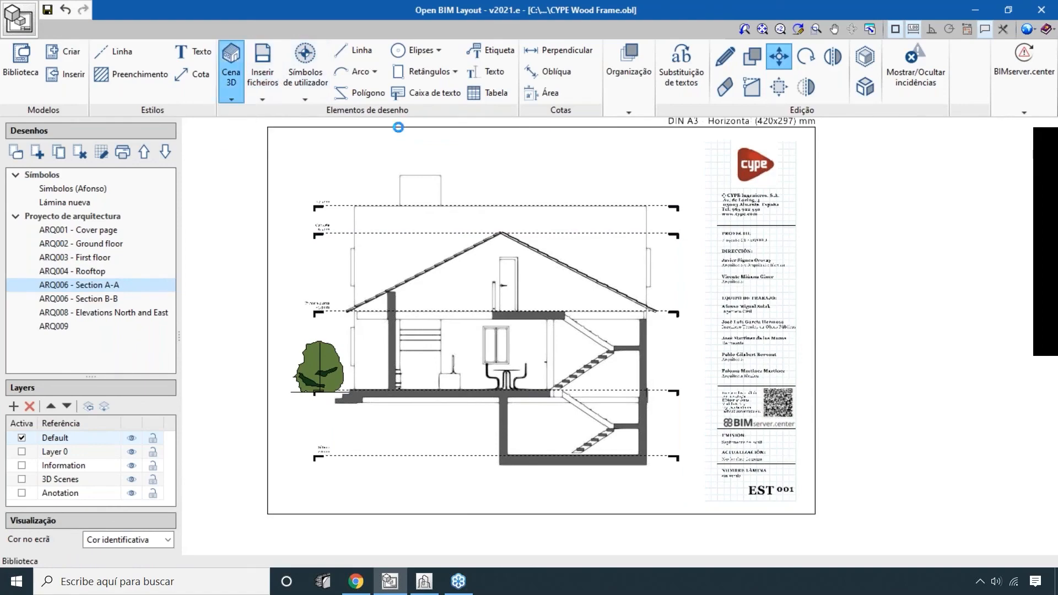
{"action": "left_click", "coordinate": [539, 181]}
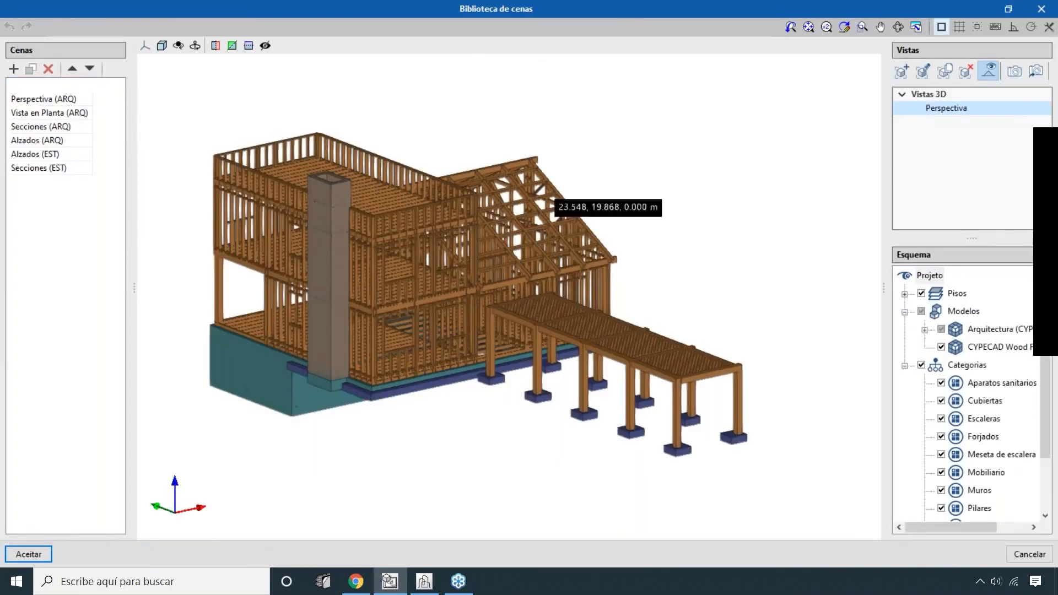
{"action": "left_click", "coordinate": [65, 100]}
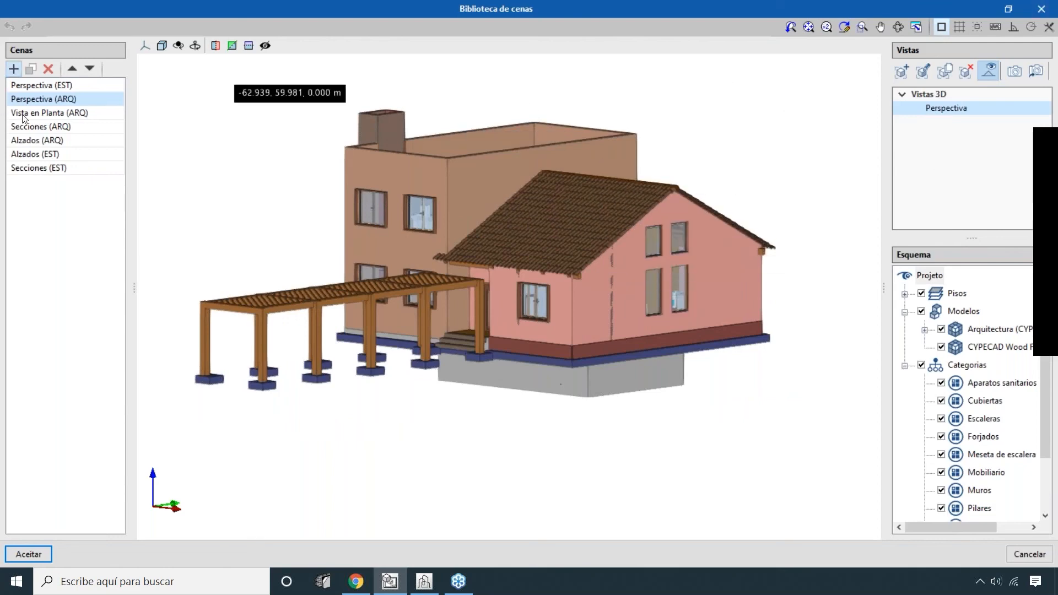
{"action": "left_click", "coordinate": [41, 113]}
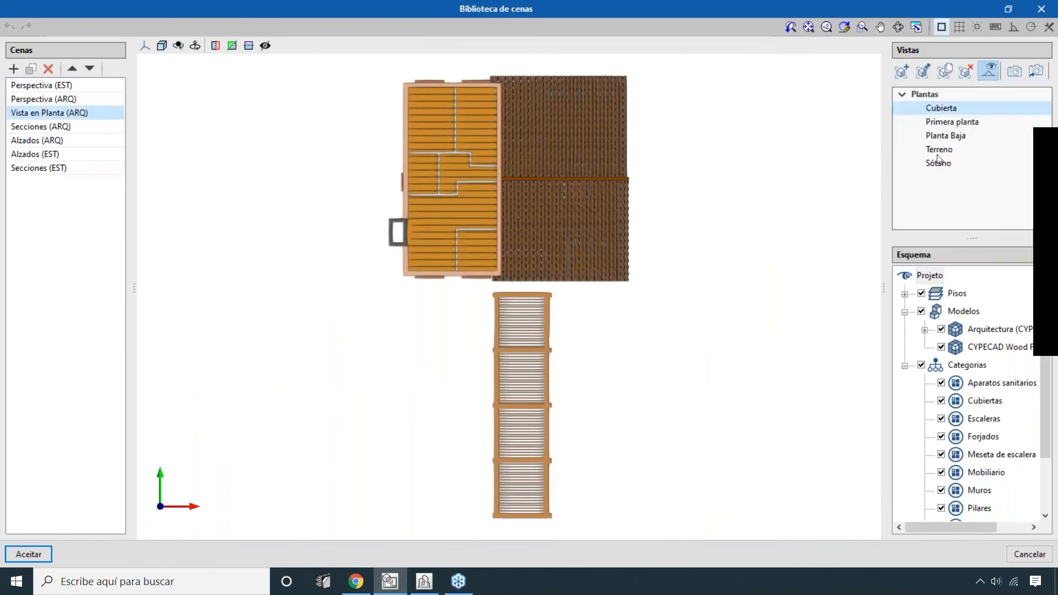
{"action": "left_click", "coordinate": [1044, 10]}
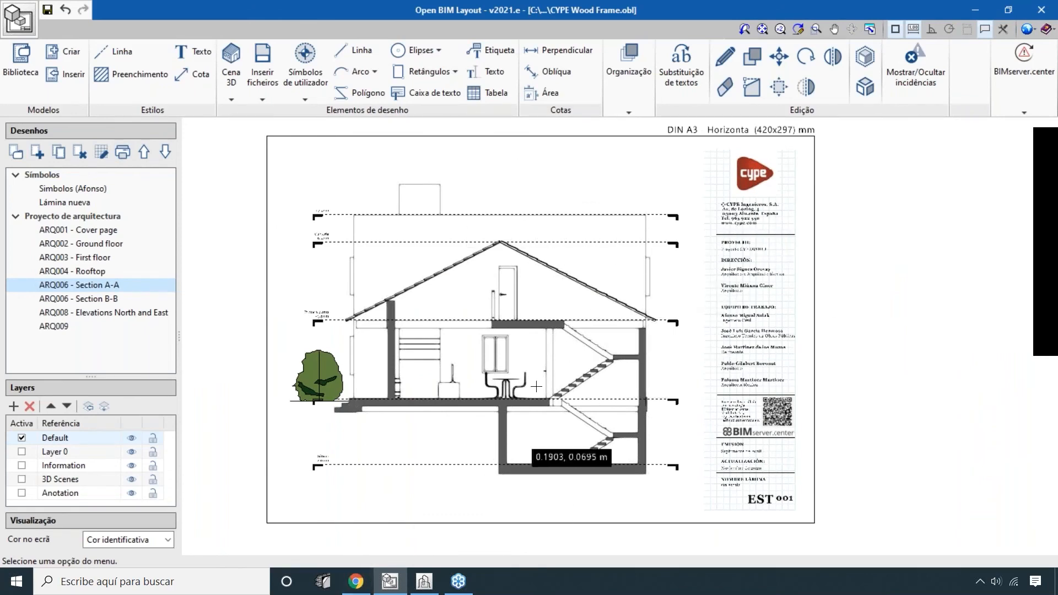
- Switch to Chrome and view the 03 March session on graphic documentation in the Discover CYPE 2021 program
{"action": "left_click", "coordinate": [356, 582]}
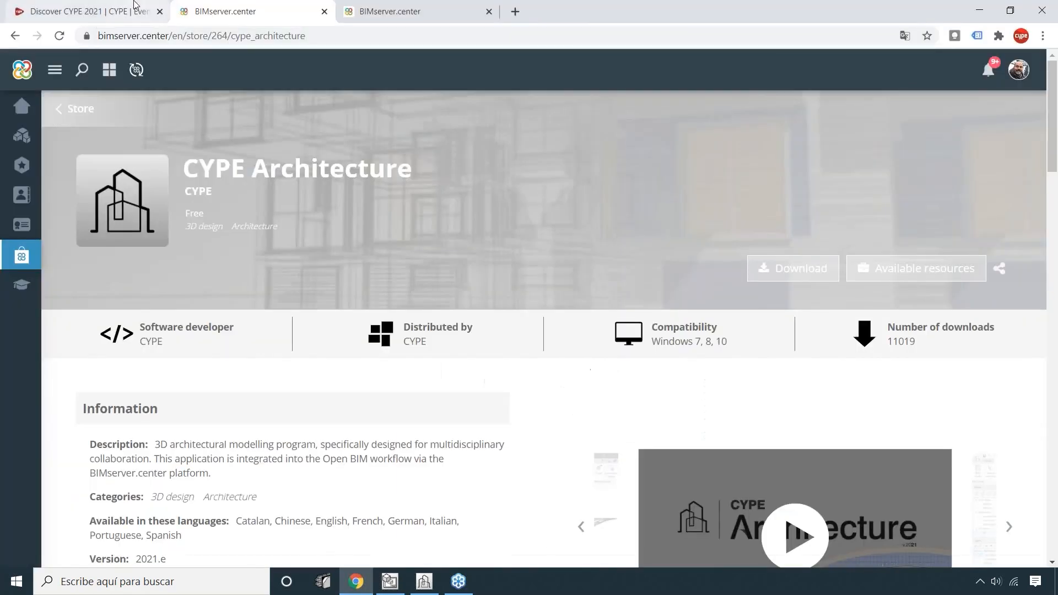
{"action": "left_click", "coordinate": [88, 11]}
{"action": "scroll", "coordinate": [329, 241], "scroll_direction": "down", "scroll_amount": 2}
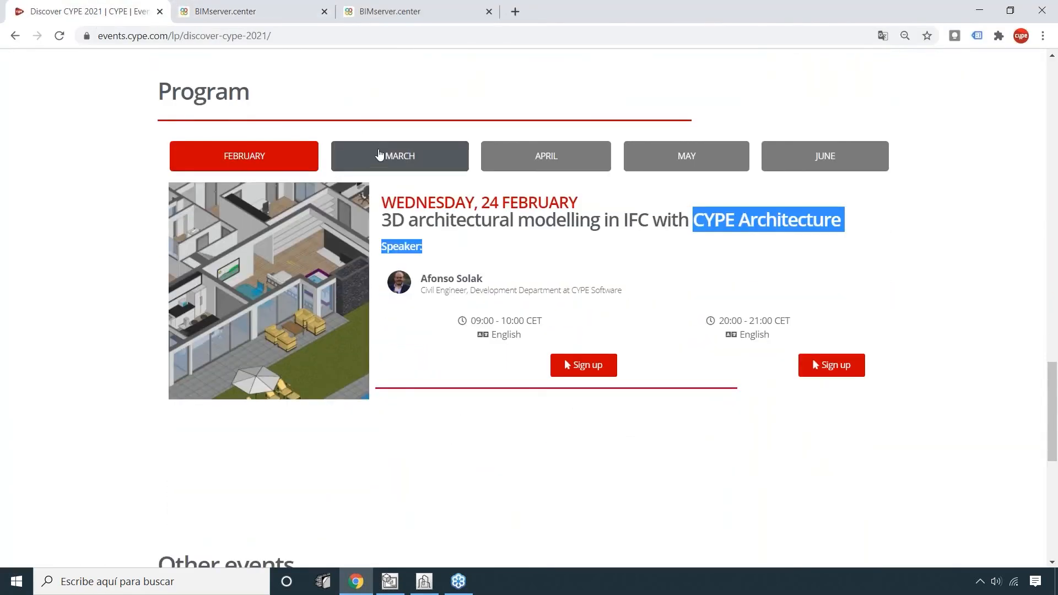
{"action": "left_click", "coordinate": [341, 157]}
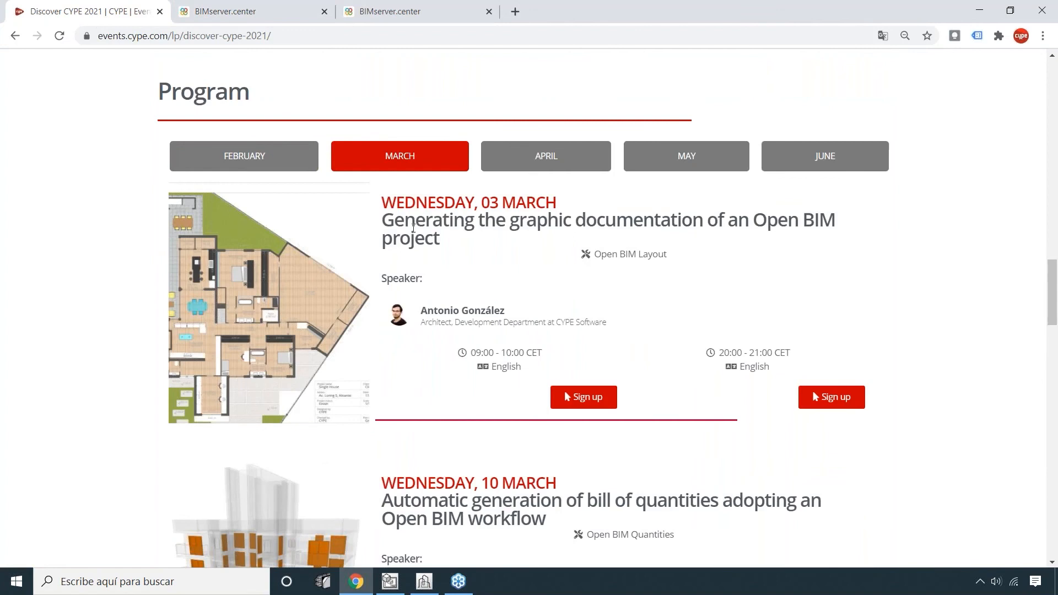
{"action": "left_click_drag", "start_coordinate": [413, 227], "coordinate": [473, 231]}
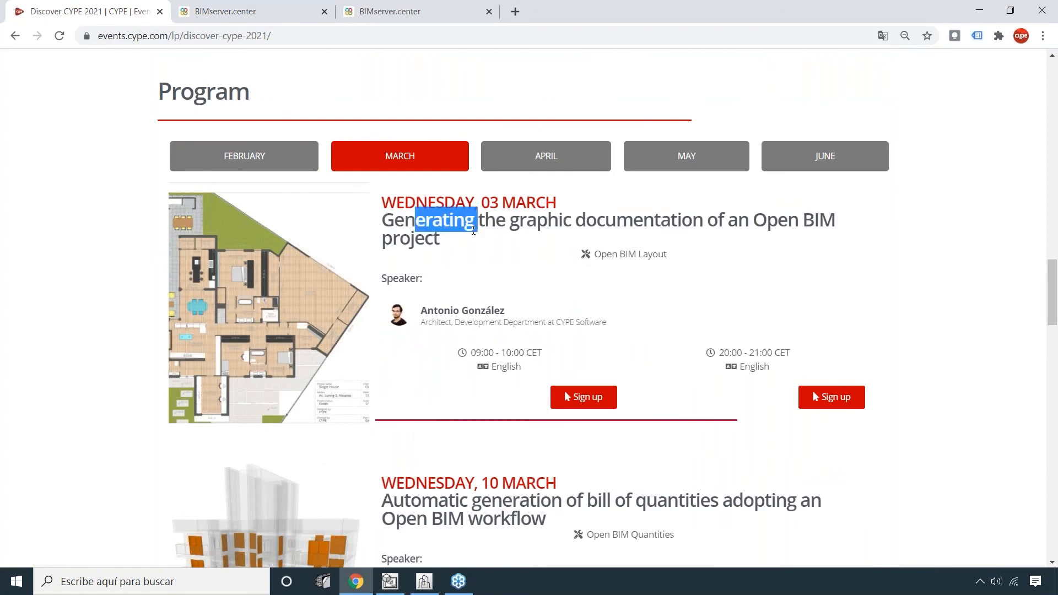
{"action": "left_click", "coordinate": [391, 226]}
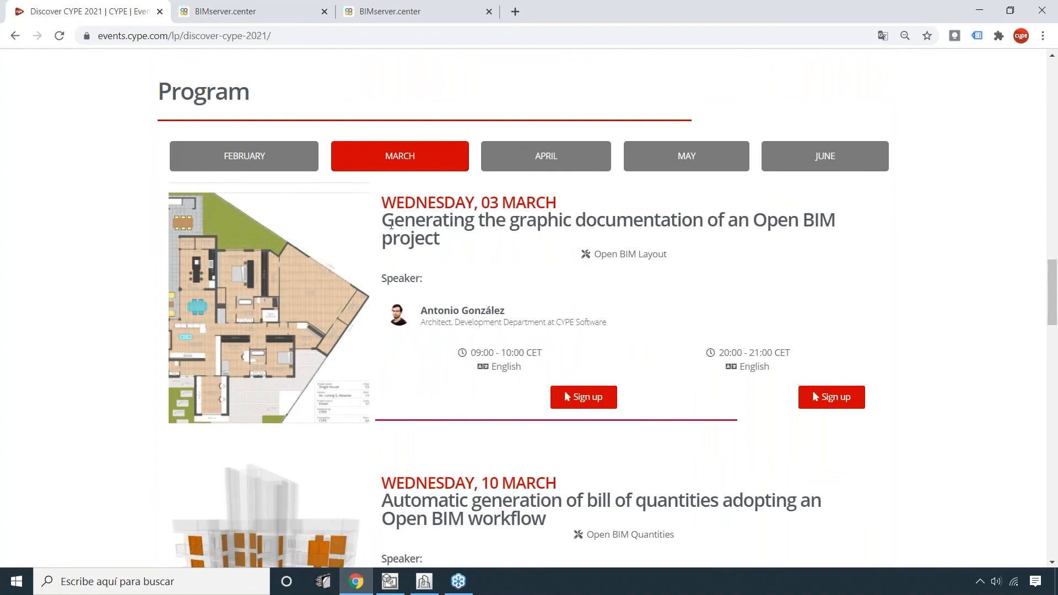
{"action": "left_click_drag", "start_coordinate": [395, 223], "coordinate": [620, 218]}
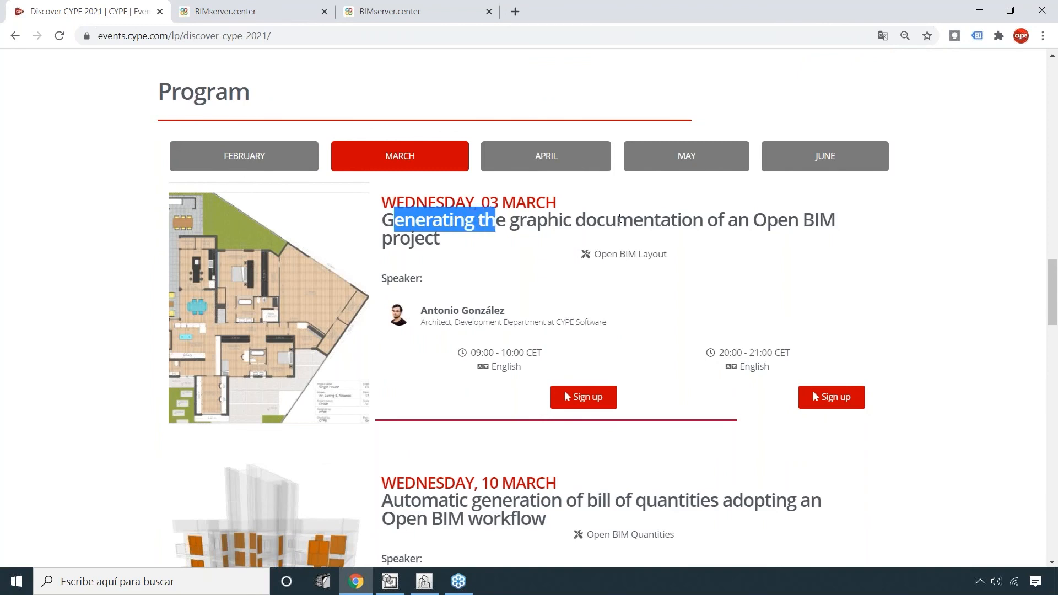
{"action": "left_click_drag", "start_coordinate": [702, 226], "coordinate": [546, 219]}
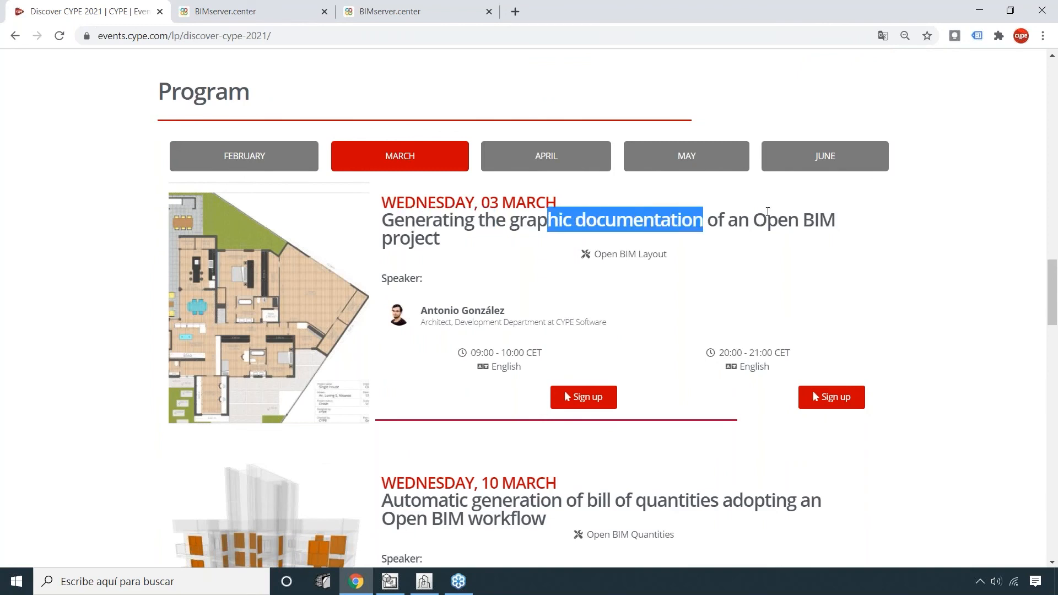
{"action": "left_click", "coordinate": [561, 220]}
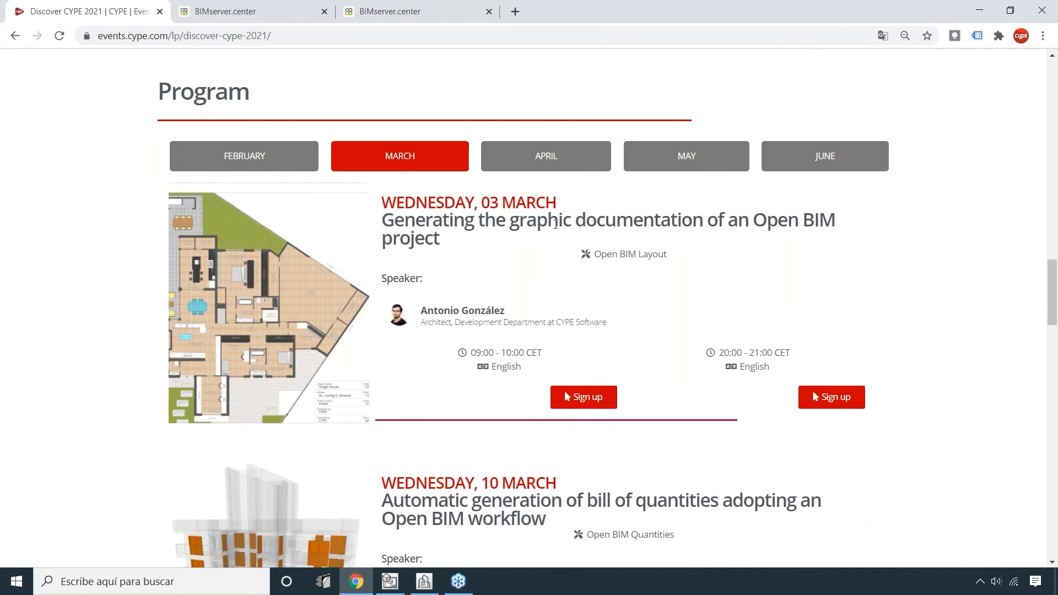
- Read through the other March sessions of the event program, including the bill of quantities and structures sessions
{"action": "scroll", "coordinate": [557, 230], "scroll_direction": "down", "scroll_amount": 1}
{"action": "scroll", "coordinate": [584, 259], "scroll_direction": "up", "scroll_amount": 1}
{"action": "scroll", "coordinate": [584, 259], "scroll_direction": "down", "scroll_amount": 5}
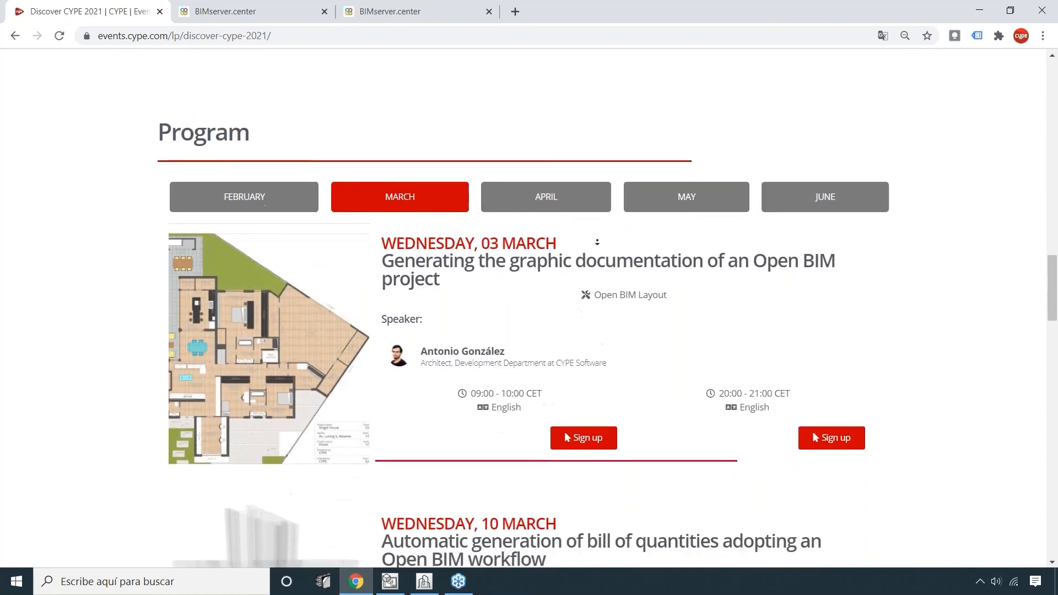
{"action": "scroll", "coordinate": [585, 260], "scroll_direction": "down", "scroll_amount": 2}
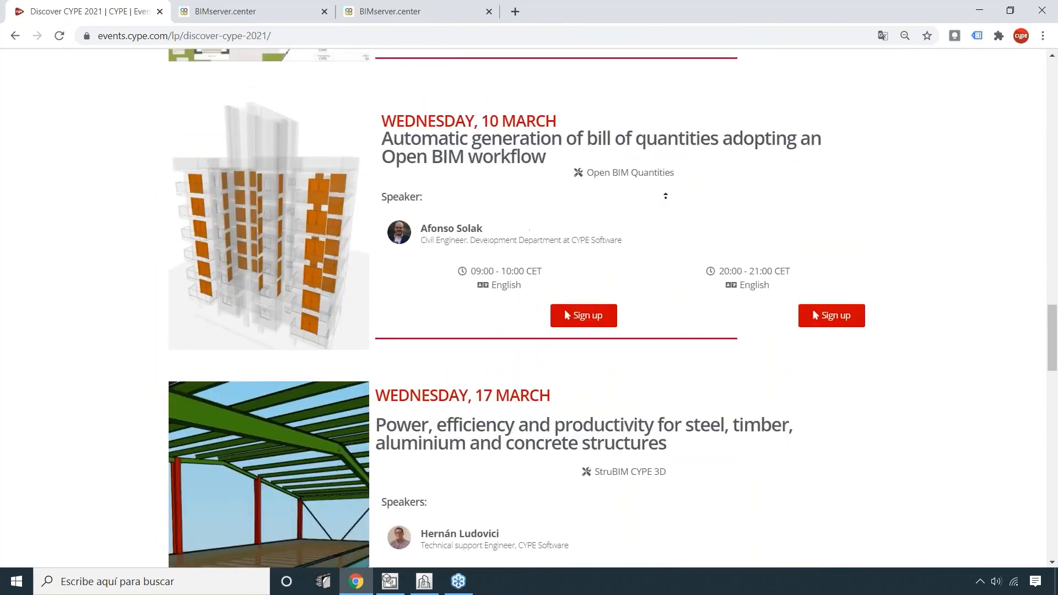
{"action": "scroll", "coordinate": [606, 275], "scroll_direction": "up", "scroll_amount": 5}
{"action": "scroll", "coordinate": [629, 248], "scroll_direction": "down", "scroll_amount": 1}
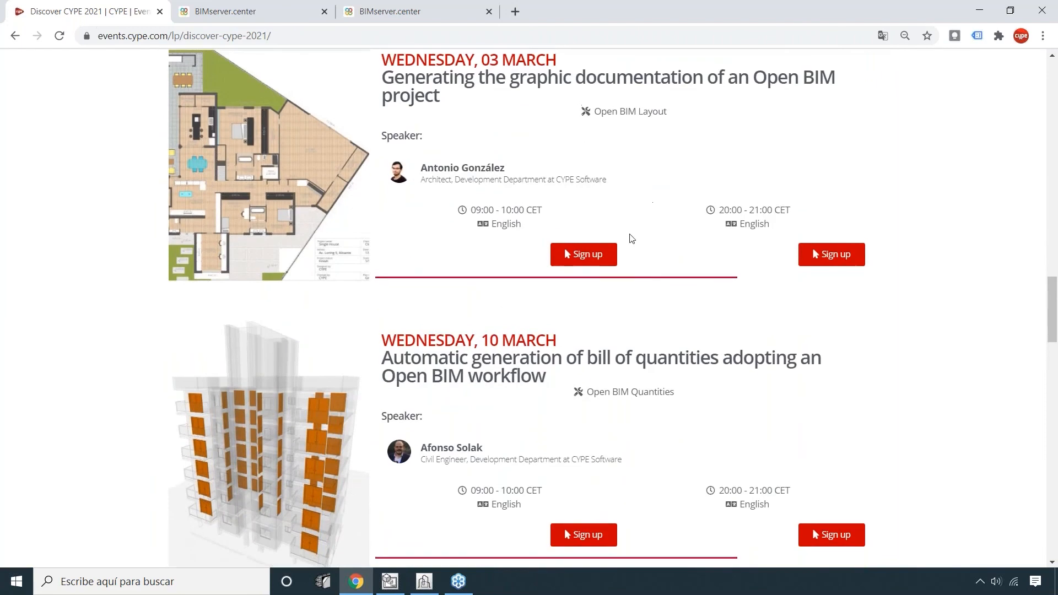
{"action": "scroll", "coordinate": [633, 292], "scroll_direction": "up", "scroll_amount": 3}
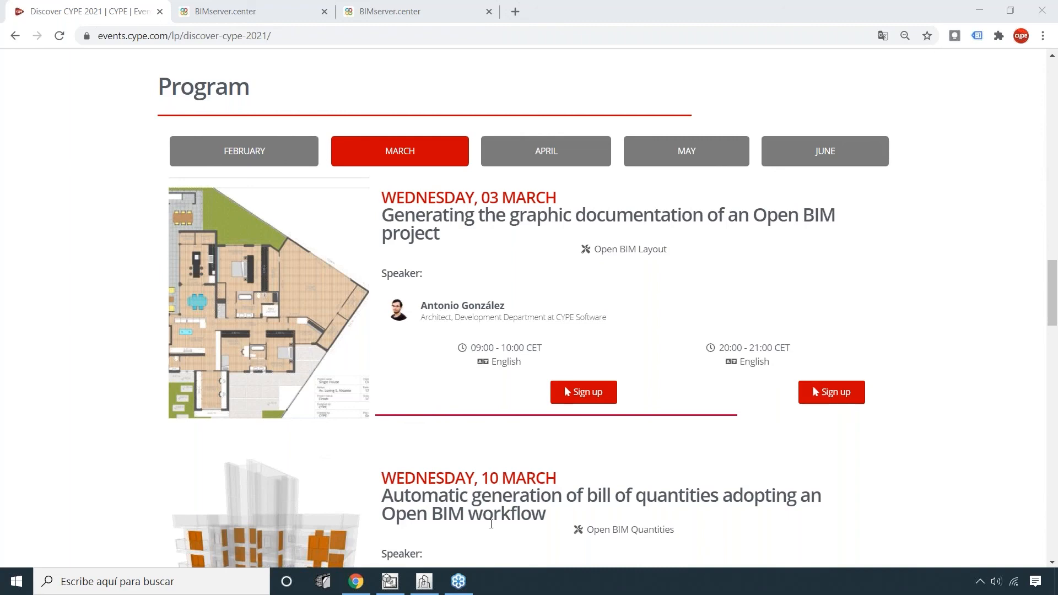
- Switch back to CYPE Architecture and view the whole building's exterior from its glazed façade side
{"action": "left_click", "coordinate": [401, 588]}
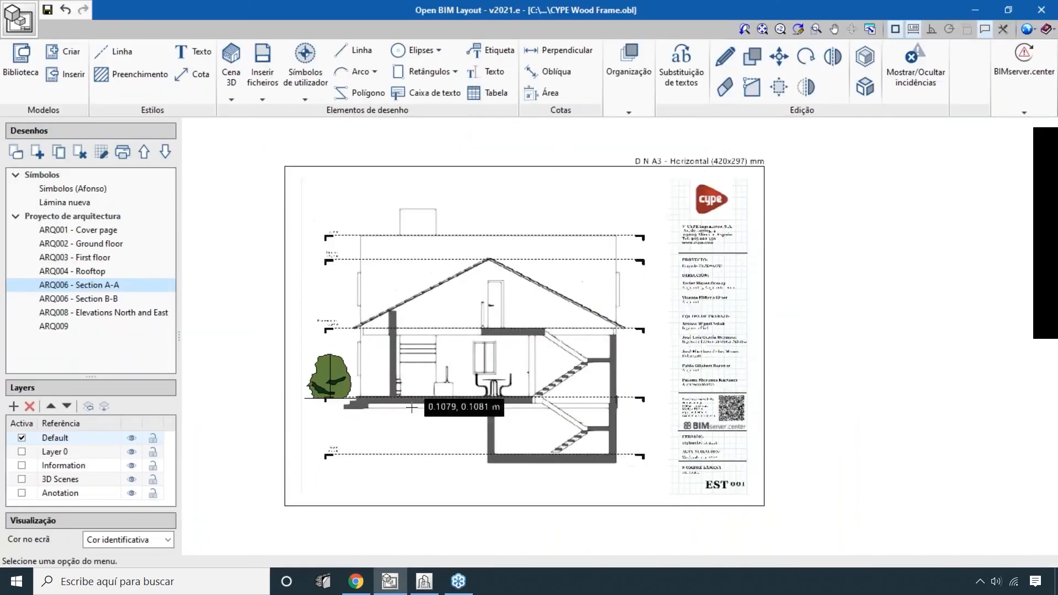
{"action": "left_click", "coordinate": [425, 583]}
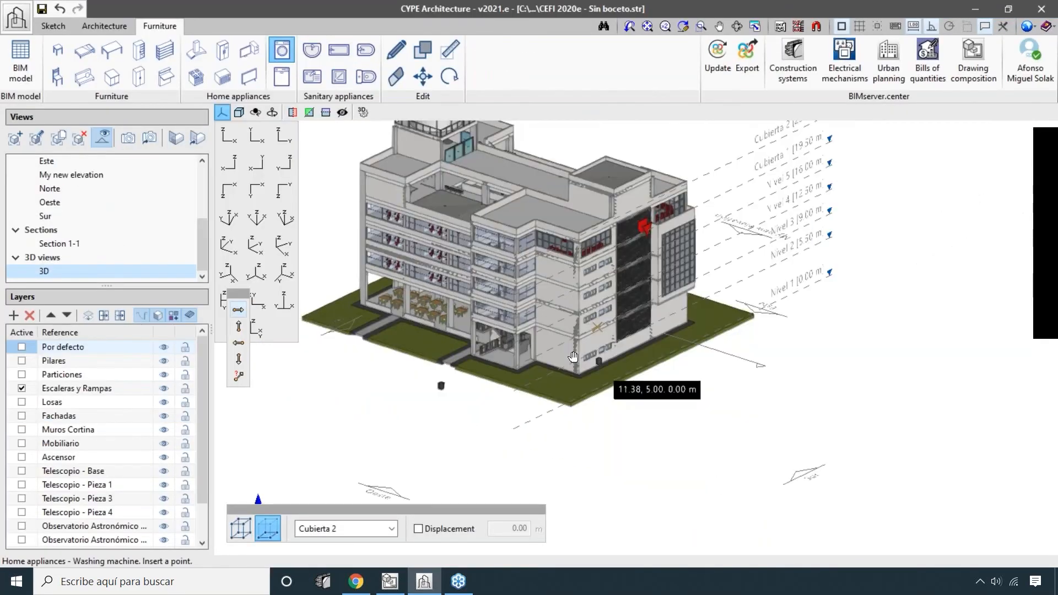
{"action": "middle_click_drag", "start_coordinate": [684, 418], "coordinate": [690, 414]}
{"action": "middle_click_drag", "start_coordinate": [758, 429], "coordinate": [486, 339], "text": "shift"}
{"action": "scroll", "coordinate": [395, 391], "scroll_direction": "up", "scroll_amount": 2}
{"action": "scroll", "coordinate": [490, 264], "scroll_direction": "up", "scroll_amount": 3}
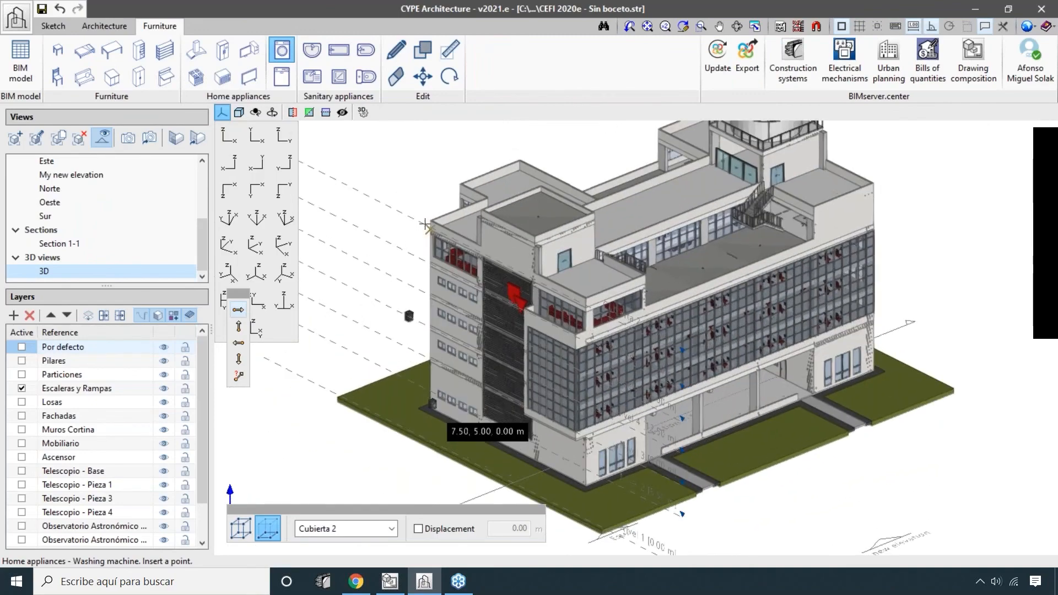
- Examine the observatory dome on the building's roof, the telescope inside it and the surrounding terraces from several angles
{"action": "middle_click_drag", "start_coordinate": [494, 248], "coordinate": [458, 297]}
{"action": "scroll", "coordinate": [457, 298], "scroll_direction": "down", "scroll_amount": 2}
{"action": "scroll", "coordinate": [769, 169], "scroll_direction": "up", "scroll_amount": 10}
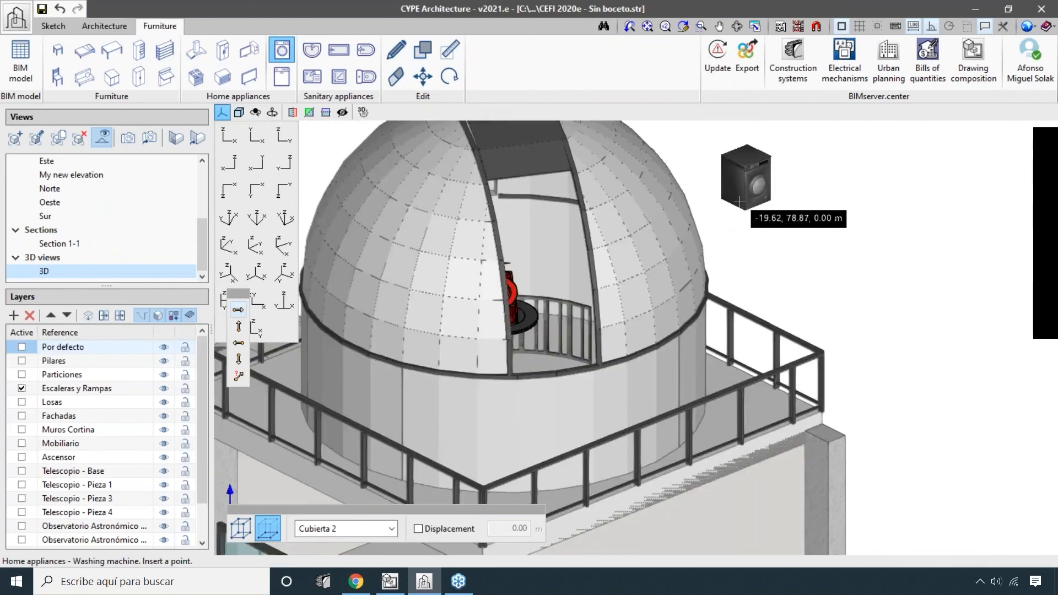
{"action": "scroll", "coordinate": [816, 229], "scroll_direction": "down", "scroll_amount": 2}
{"action": "middle_click_drag", "start_coordinate": [816, 229], "coordinate": [739, 256], "text": "shift"}
{"action": "scroll", "coordinate": [755, 244], "scroll_direction": "up", "scroll_amount": 2}
{"action": "scroll", "coordinate": [853, 236], "scroll_direction": "down", "scroll_amount": 2}
{"action": "middle_click_drag", "start_coordinate": [501, 307], "coordinate": [502, 227], "text": "shift"}
{"action": "scroll", "coordinate": [465, 237], "scroll_direction": "up", "scroll_amount": 2}
{"action": "scroll", "coordinate": [502, 227], "scroll_direction": "up", "scroll_amount": 1}
{"action": "middle_click_drag", "start_coordinate": [502, 227], "coordinate": [484, 246]}
{"action": "scroll", "coordinate": [487, 266], "scroll_direction": "down", "scroll_amount": 3}
{"action": "middle_click_drag", "start_coordinate": [513, 289], "coordinate": [536, 332], "text": "shift"}
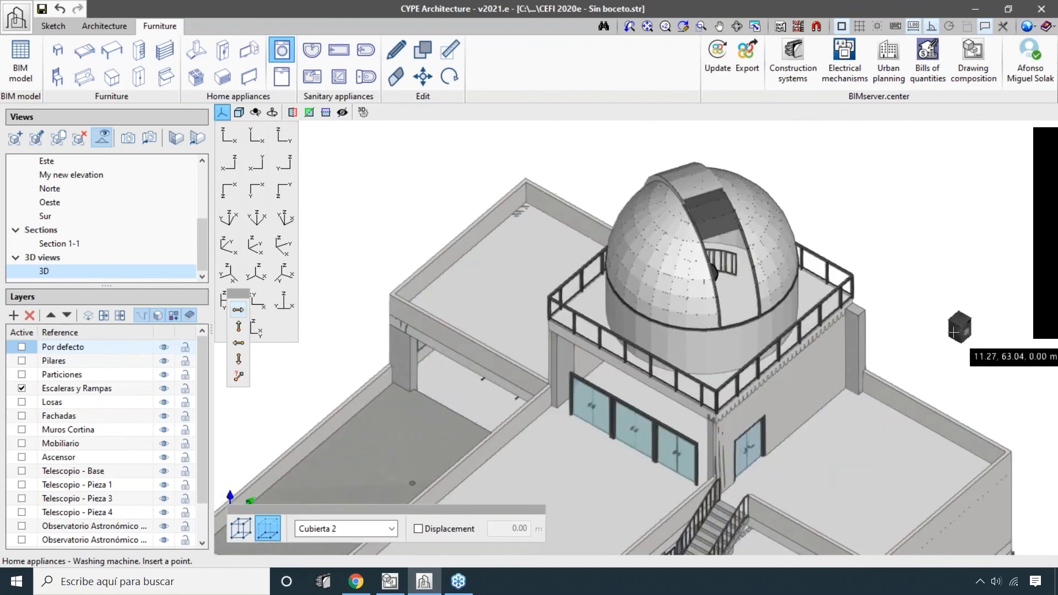
{"action": "scroll", "coordinate": [954, 333], "scroll_direction": "up", "scroll_amount": 1}
{"action": "scroll", "coordinate": [953, 332], "scroll_direction": "up", "scroll_amount": 2}
{"action": "middle_click_drag", "start_coordinate": [954, 332], "coordinate": [898, 305], "text": "shift"}
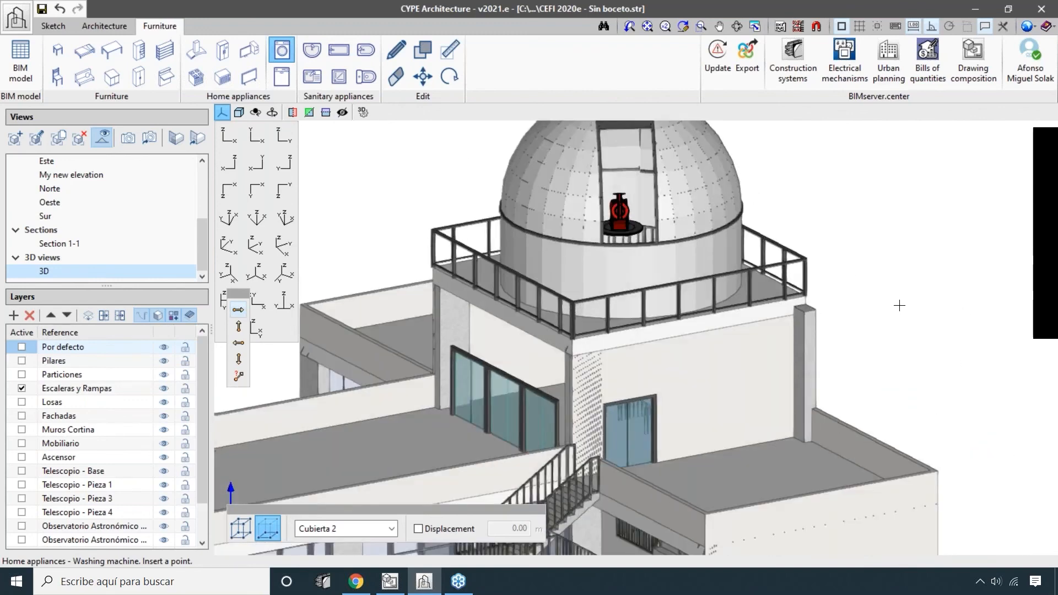
{"action": "scroll", "coordinate": [898, 304], "scroll_direction": "down", "scroll_amount": 5}
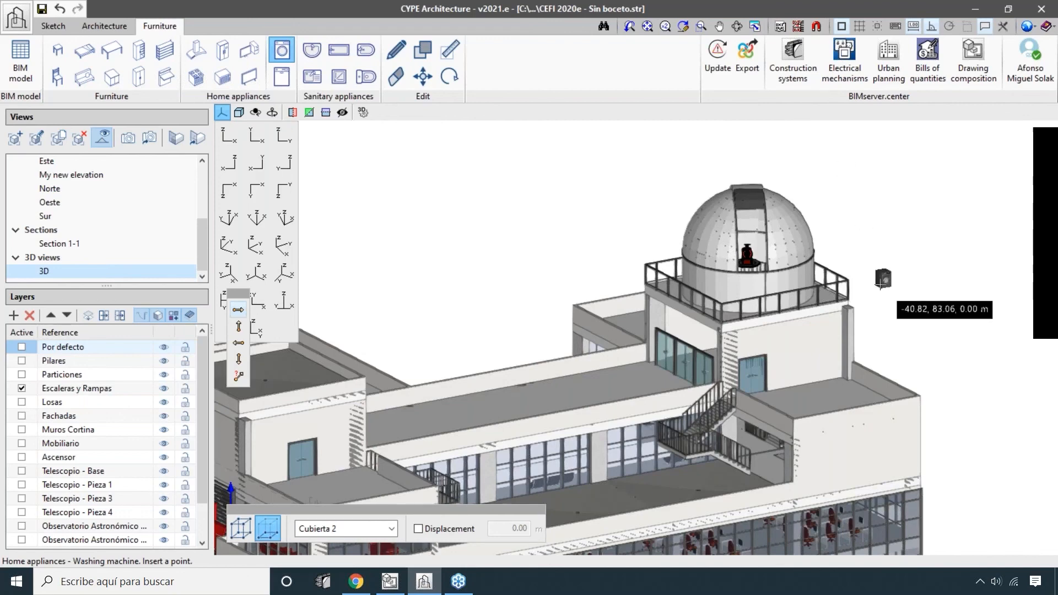
{"action": "scroll", "coordinate": [884, 278], "scroll_direction": "up", "scroll_amount": 1}
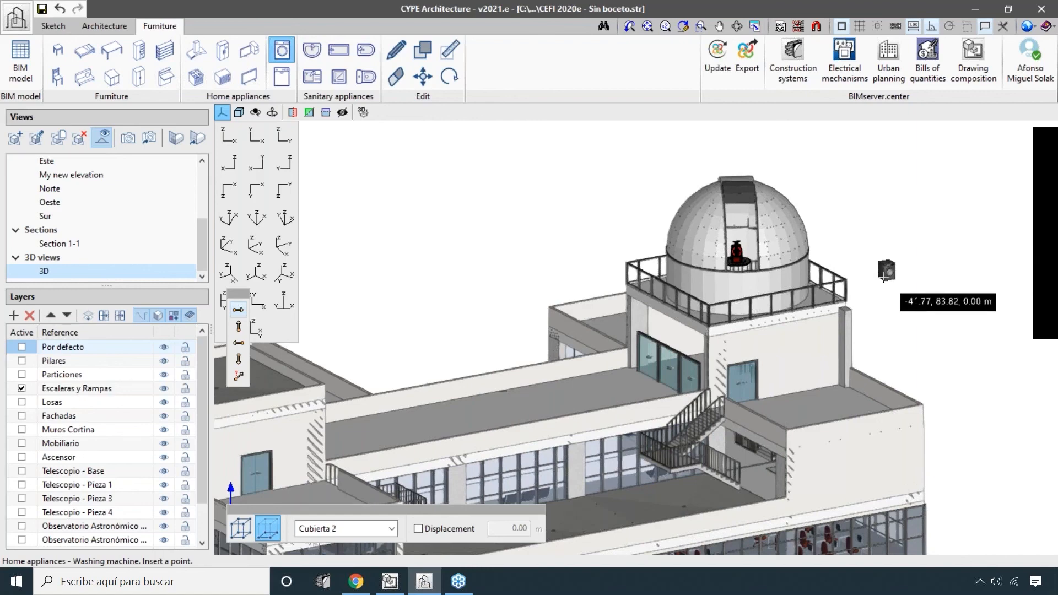
{"action": "left_click", "coordinate": [1051, 147]}
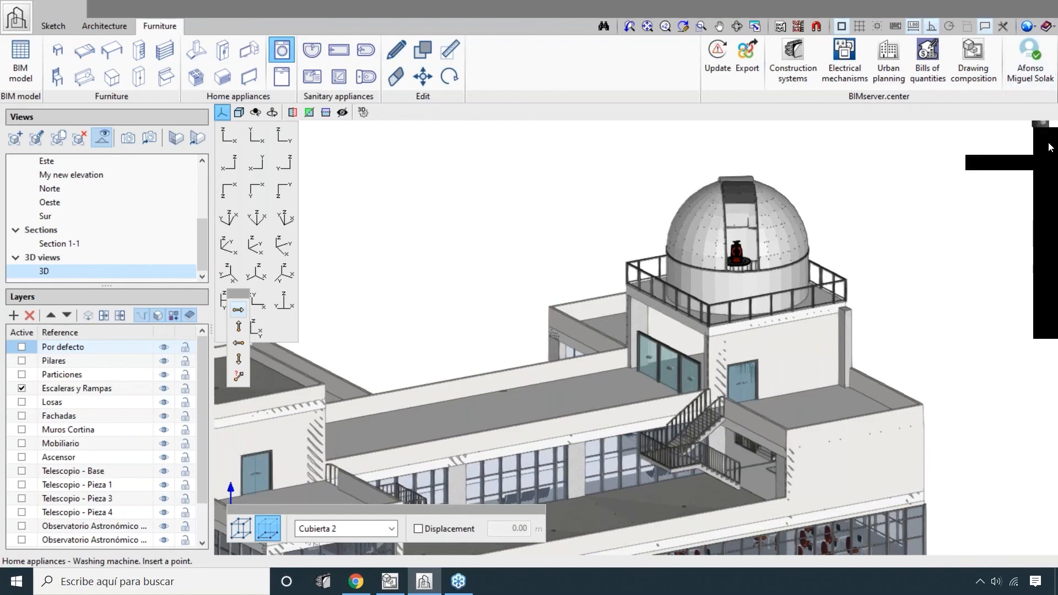